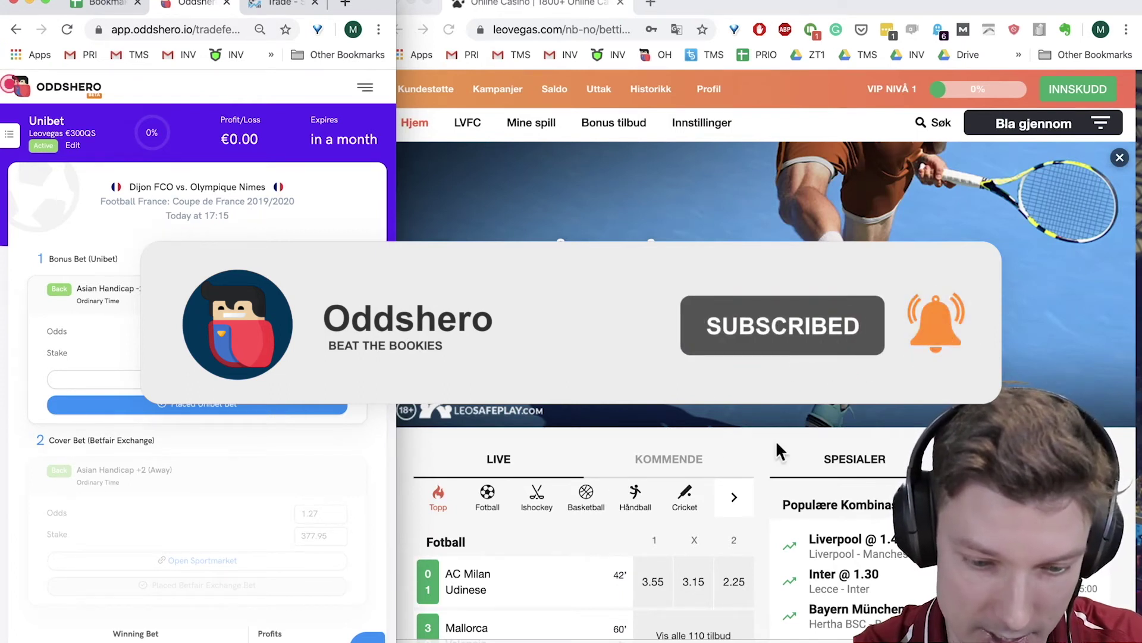
# Step: Review the suggested Dijon FCO vs. Olympique Nimes bonus bet alongside the live matches on the LeoVegas sports page
pyautogui.scroll(-1, 776, 440)
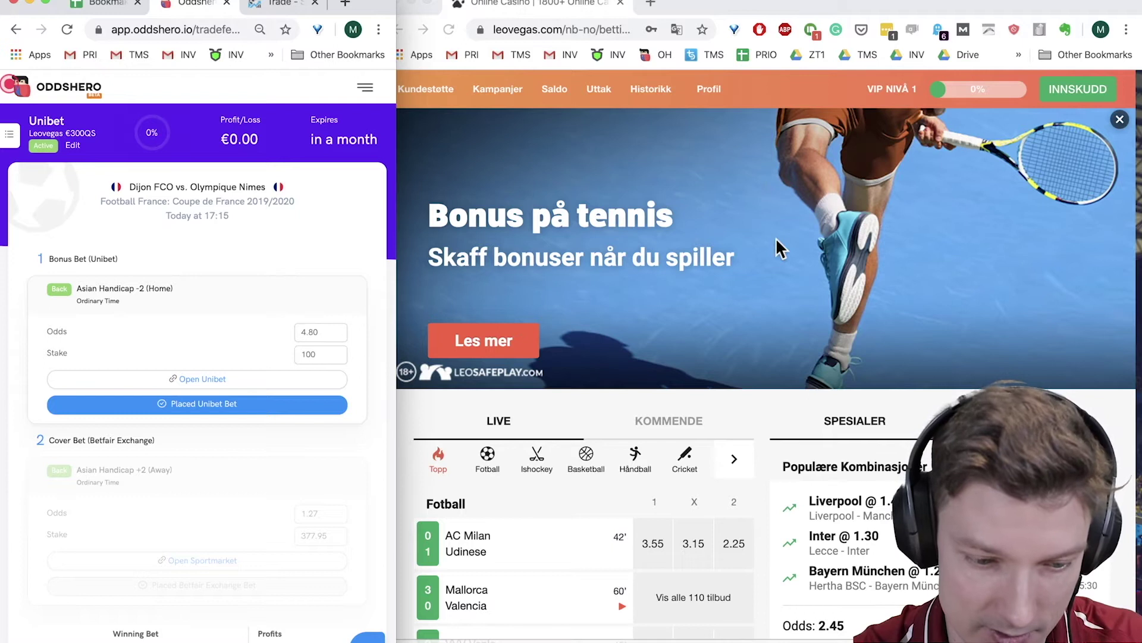
pyautogui.scroll(-1, 300, 353)
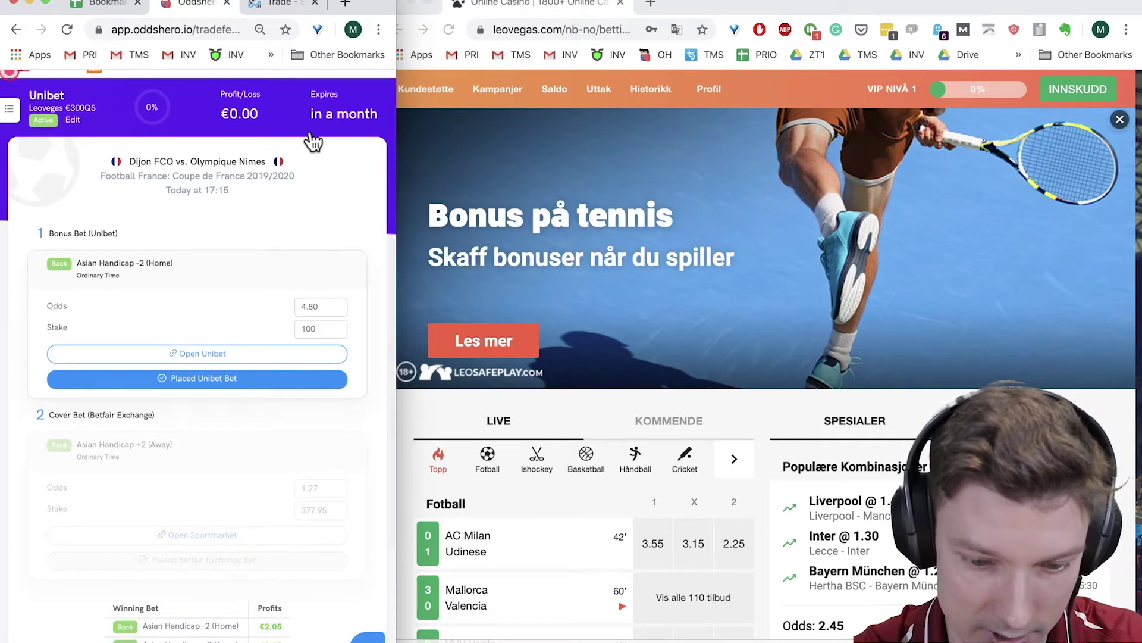
pyautogui.scroll(-3, 734, 345)
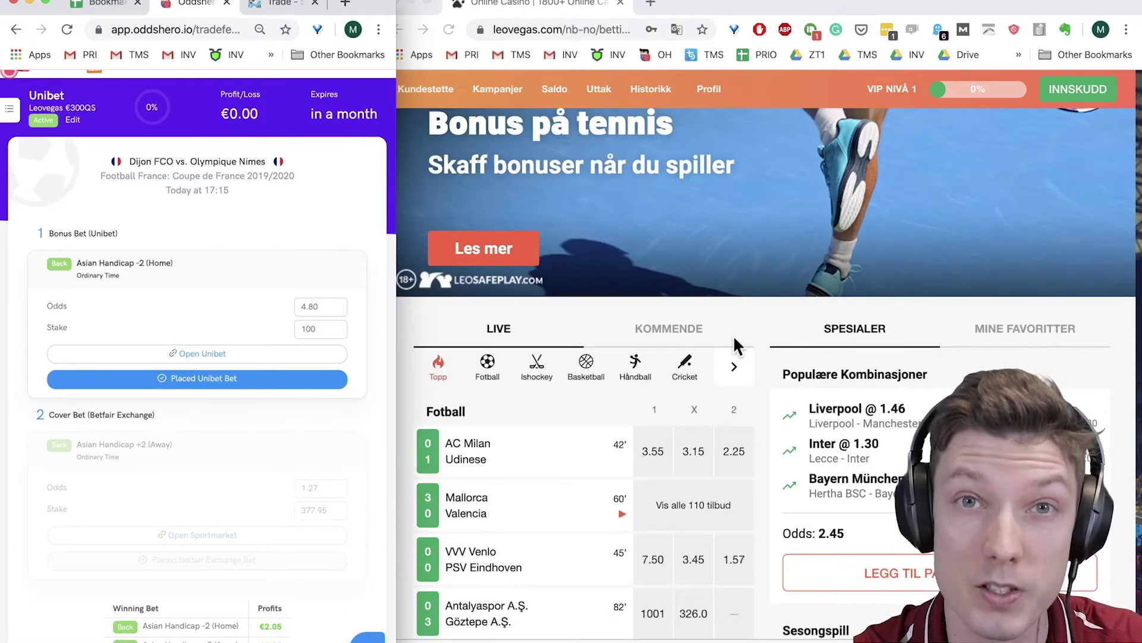
pyautogui.scroll(-1, 737, 344)
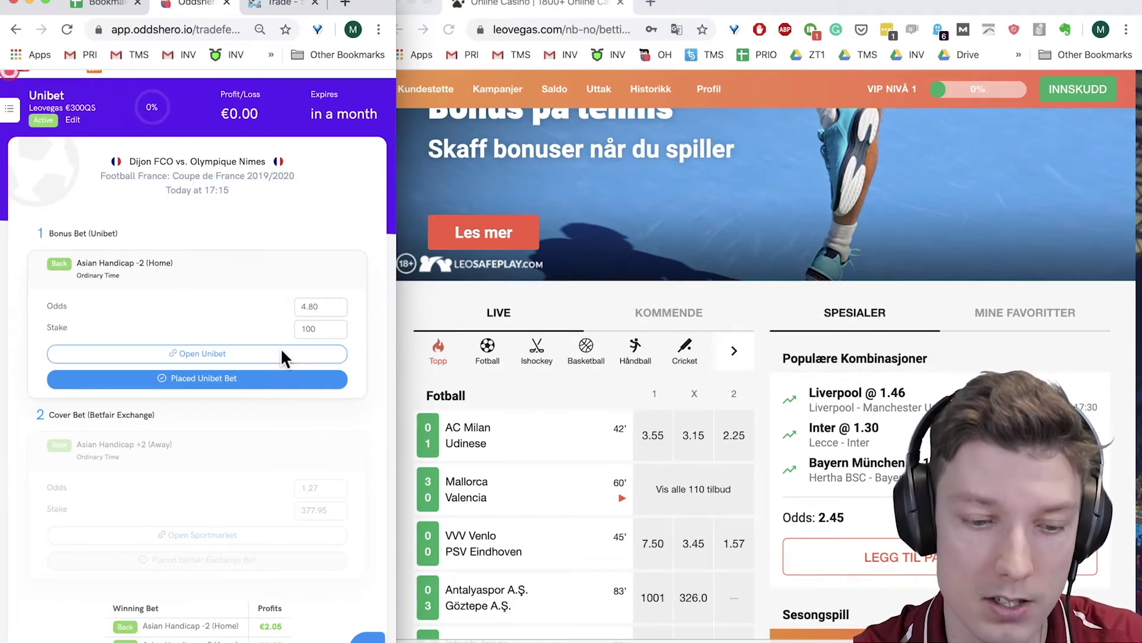
pyautogui.click(303, 311)
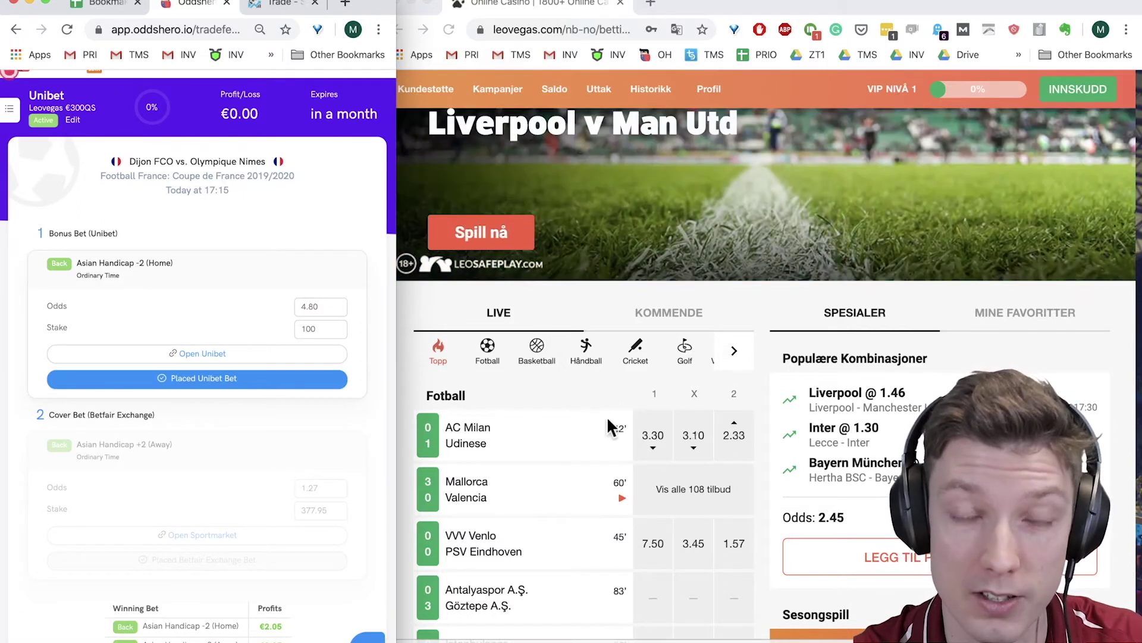
pyautogui.scroll(-1, 552, 414)
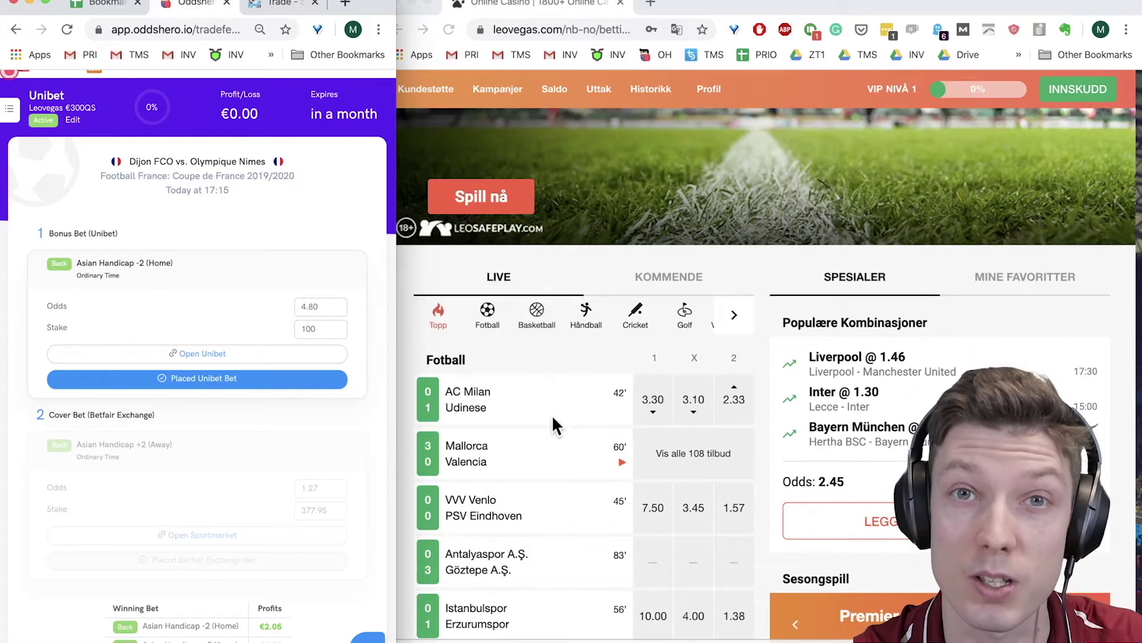
pyautogui.scroll(-3, 591, 376)
# Step: Search LeoVegas for "dijon" and open the Coupe de France match Dijon - Nîmes Olympique from the football team's events
pyautogui.scroll(10, 583, 416)
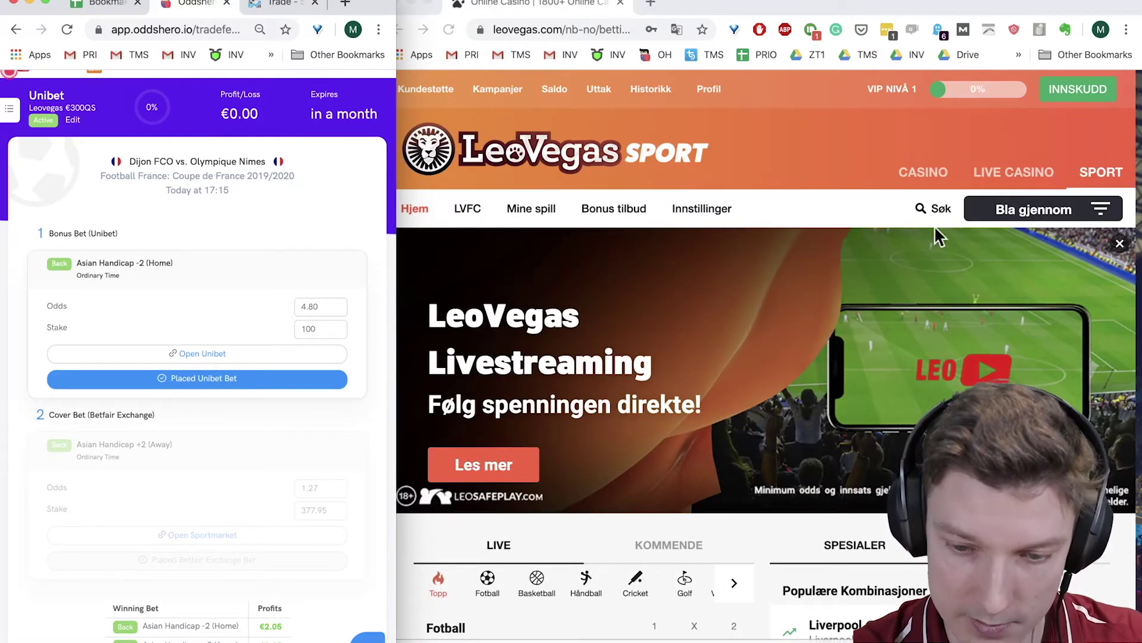
pyautogui.click(930, 208)
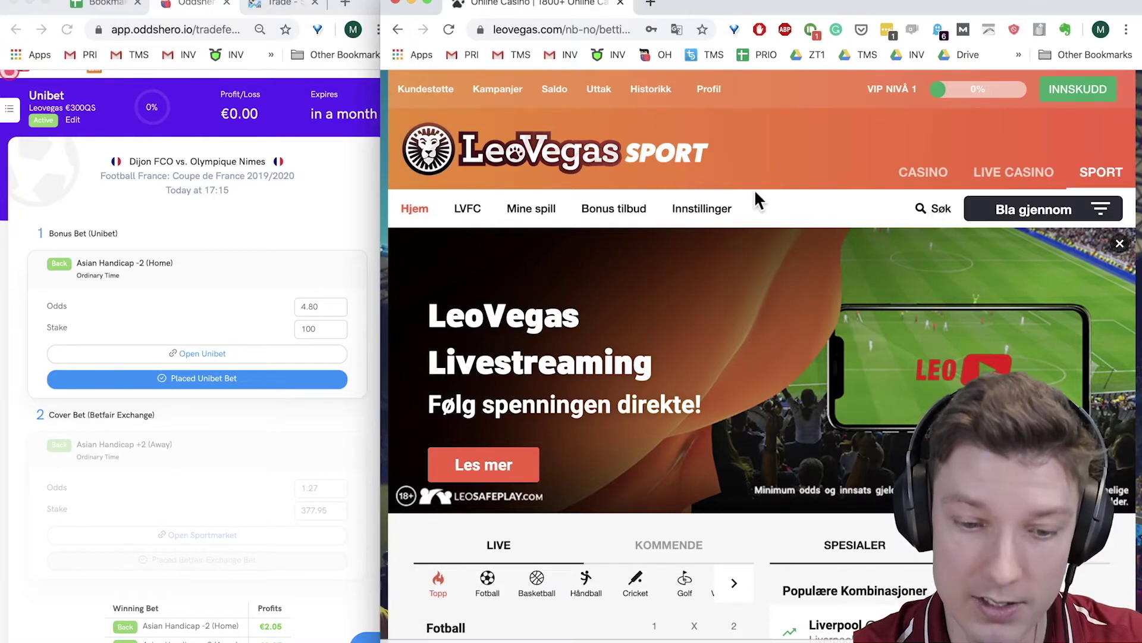
pyautogui.click(688, 257)
pyautogui.write('dijon')
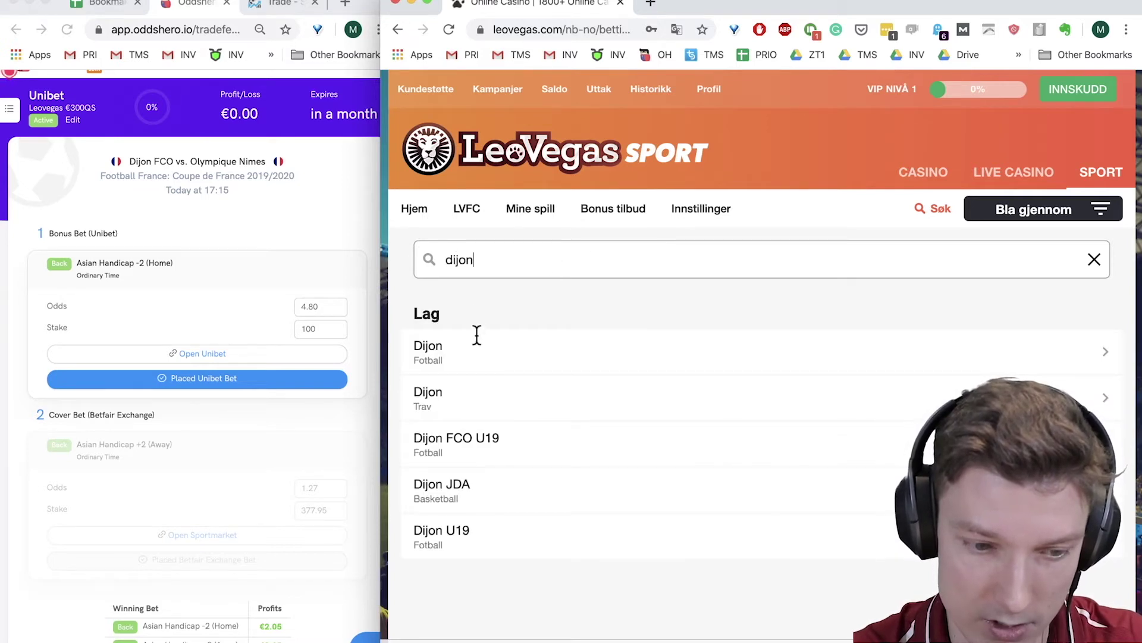
pyautogui.click(441, 361)
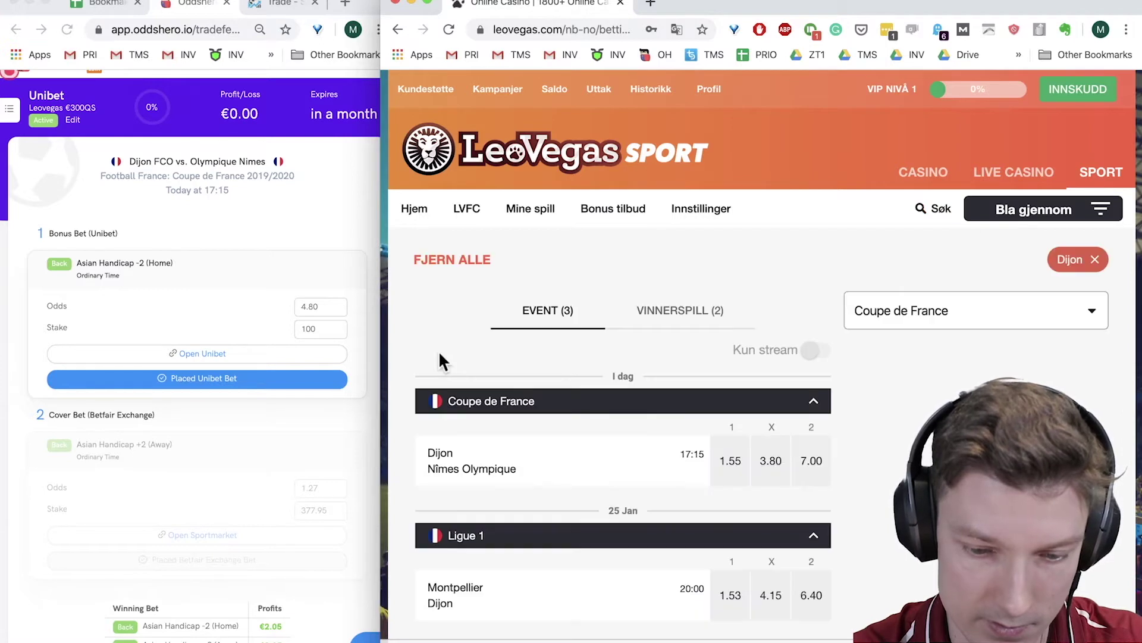
pyautogui.click(441, 467)
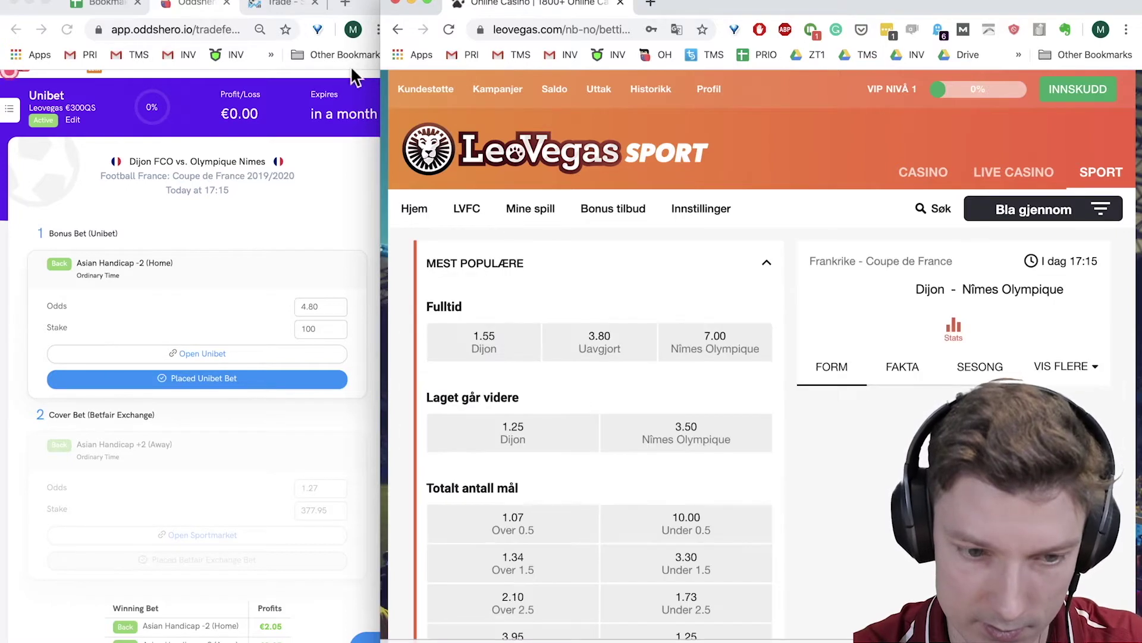
# Step: Move the Sportmarket Pro page into the LeoVegas browser window and return to the Dijon - Nîmes Olympique match page
pyautogui.click(282, 8)
pyautogui.moveTo(651, 6); pyautogui.dragTo(655, 7)
pyautogui.click(518, 3)
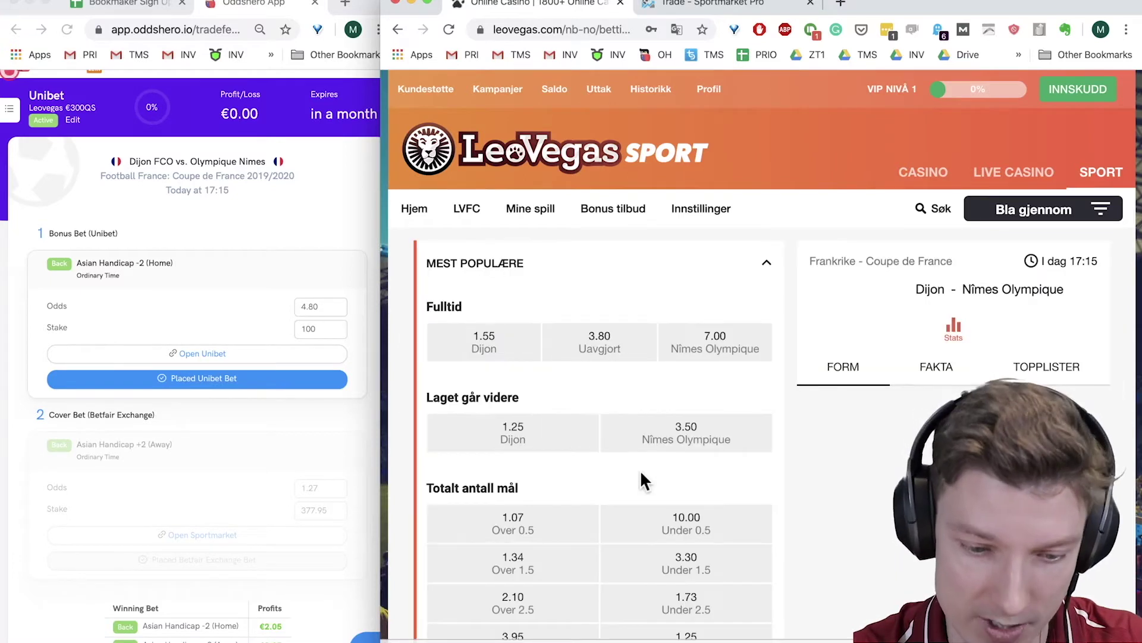
# Step: Expand the match's Asian Lines markets and compare the Dijon -2 Asian handicap odds with the suggested bonus bet
pyautogui.scroll(-7, 561, 428)
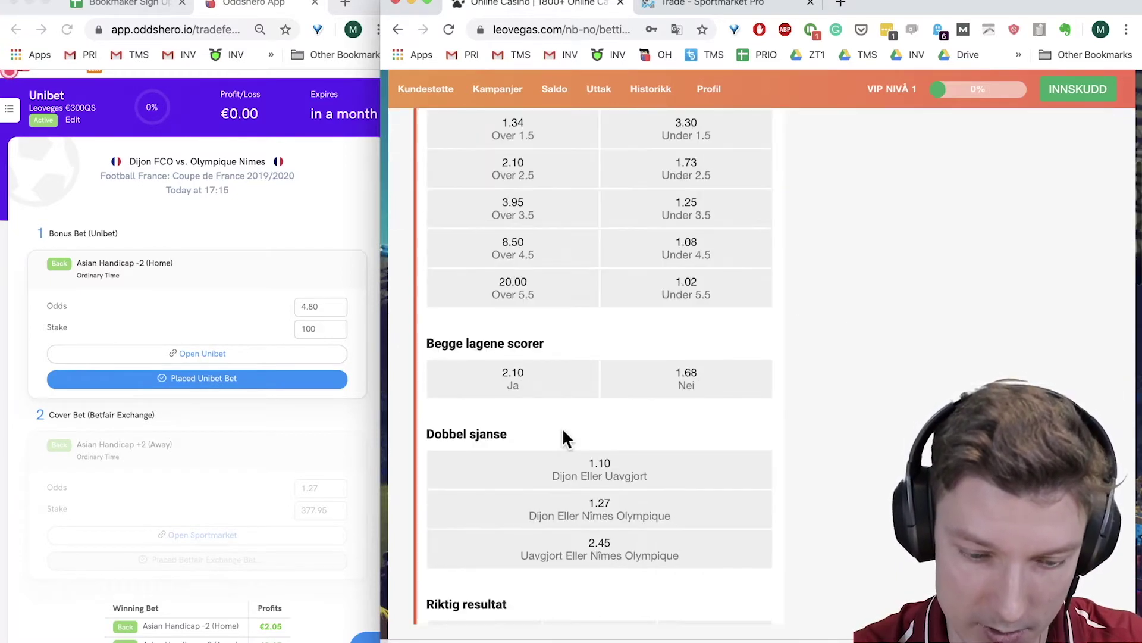
pyautogui.scroll(-14, 568, 494)
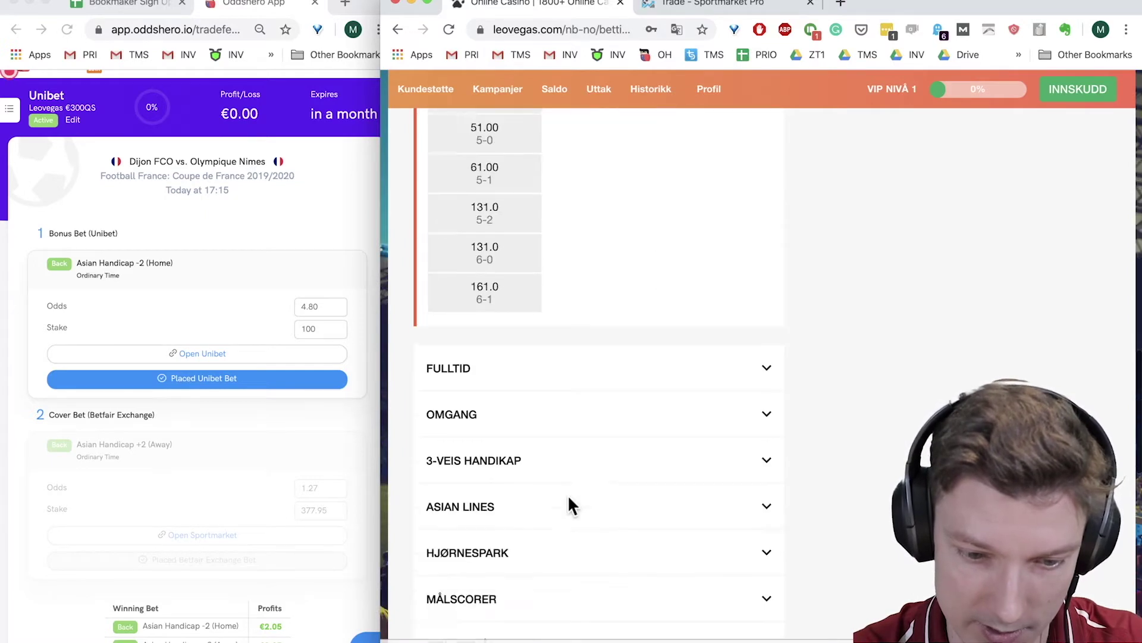
pyautogui.scroll(-3, 569, 499)
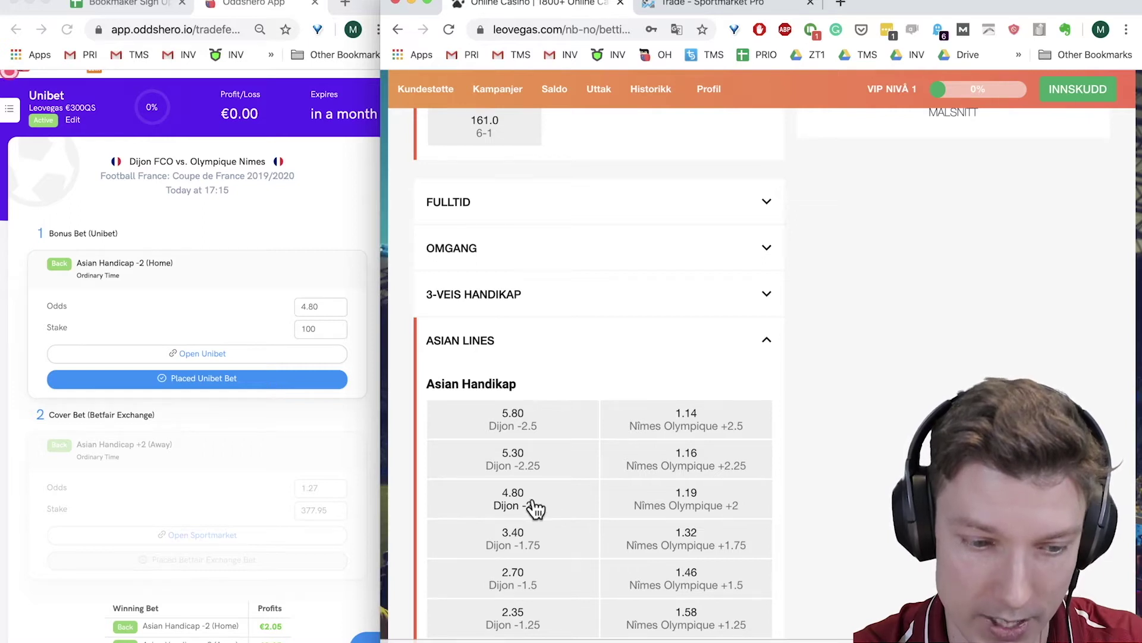
pyautogui.click(336, 552)
pyautogui.scroll(-2, 337, 552)
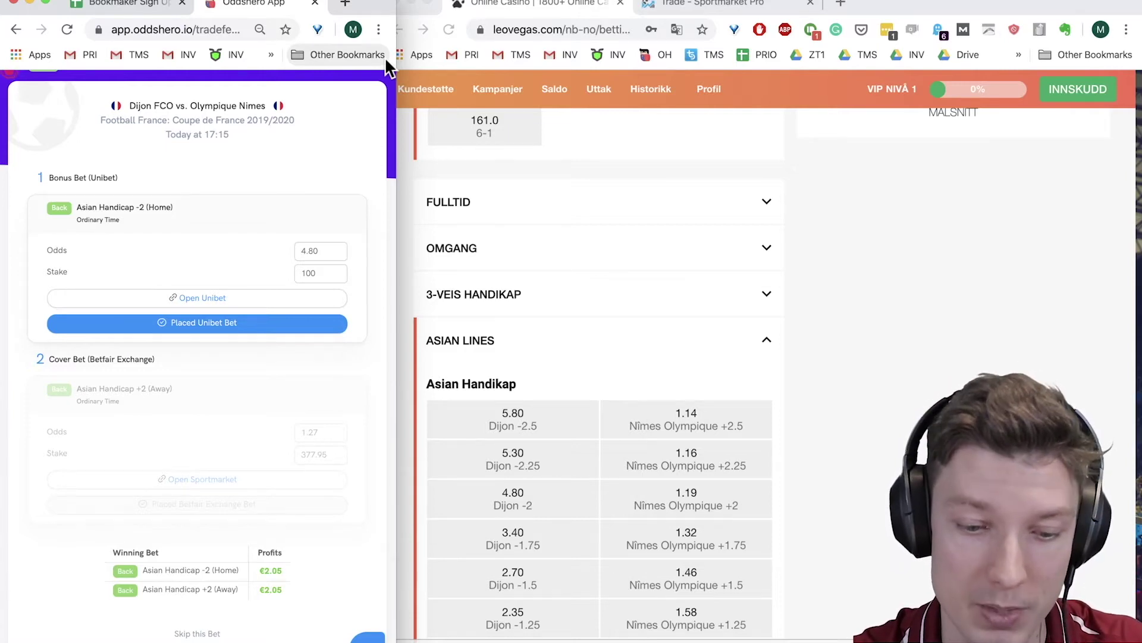
# Step: Maximize the Oddshero window and save the Unibet Leovegas €300QS bonus with its maximum odds set to 2
pyautogui.hotkey('ctrl', 'alt', 'Return')
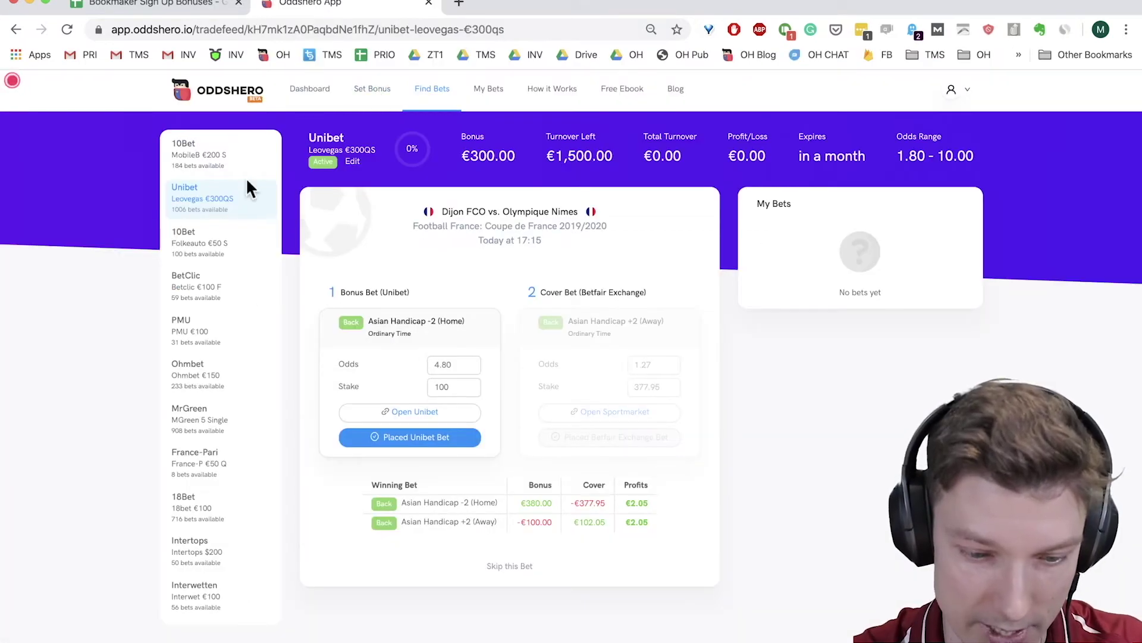
pyautogui.click(351, 162)
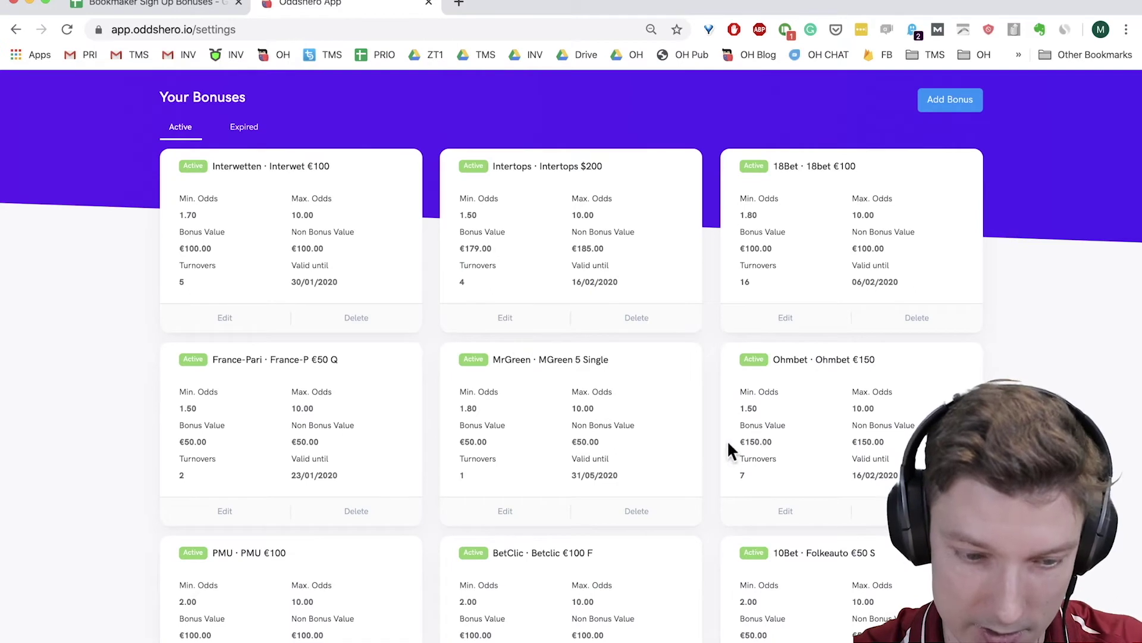
pyautogui.scroll(-1, 731, 451)
pyautogui.scroll(-10, 729, 443)
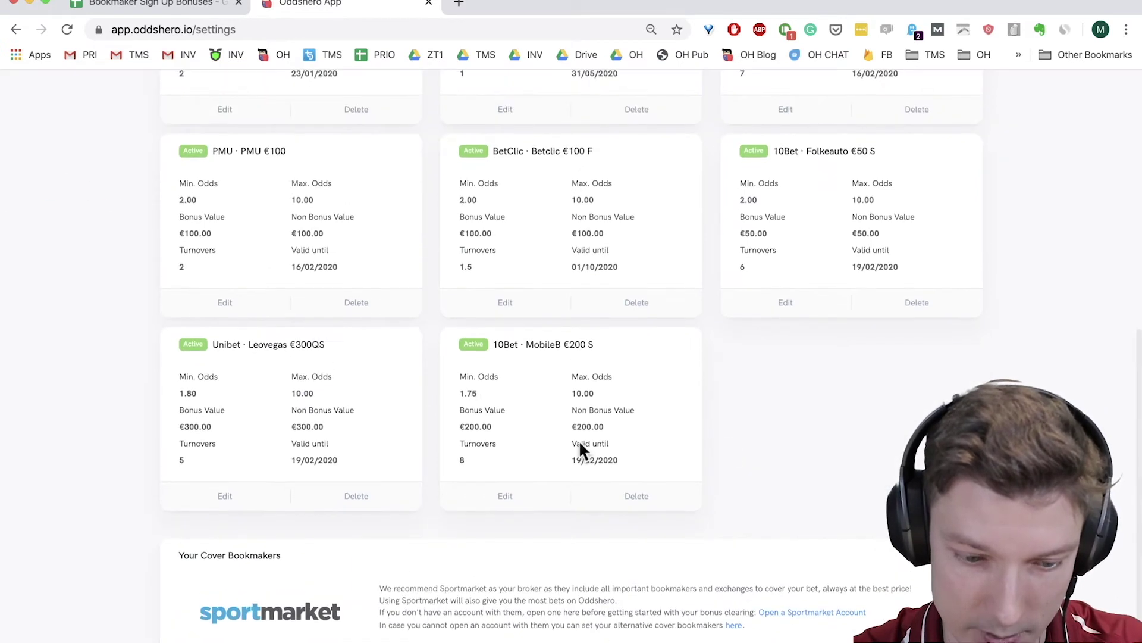
pyautogui.click(225, 498)
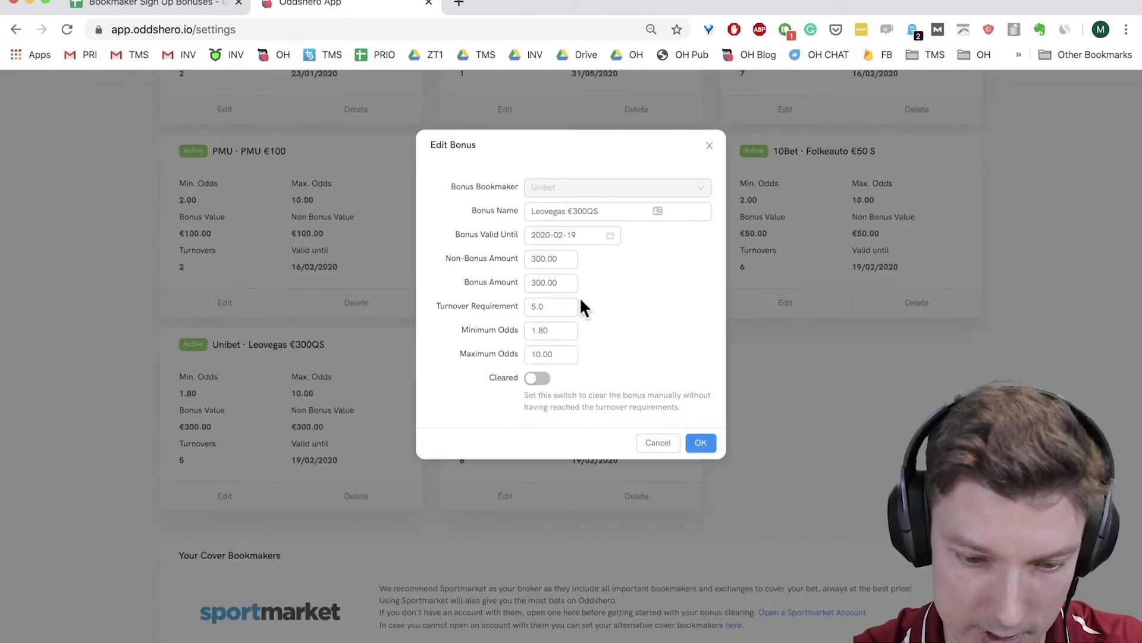
pyautogui.doubleClick(545, 354)
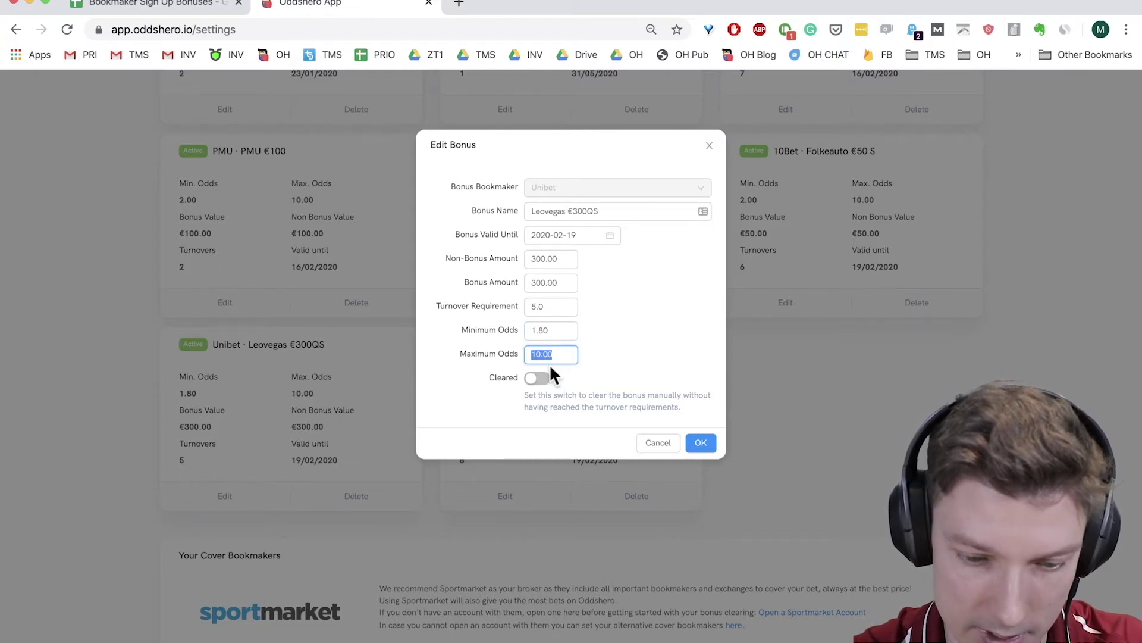
pyautogui.write('2.00')
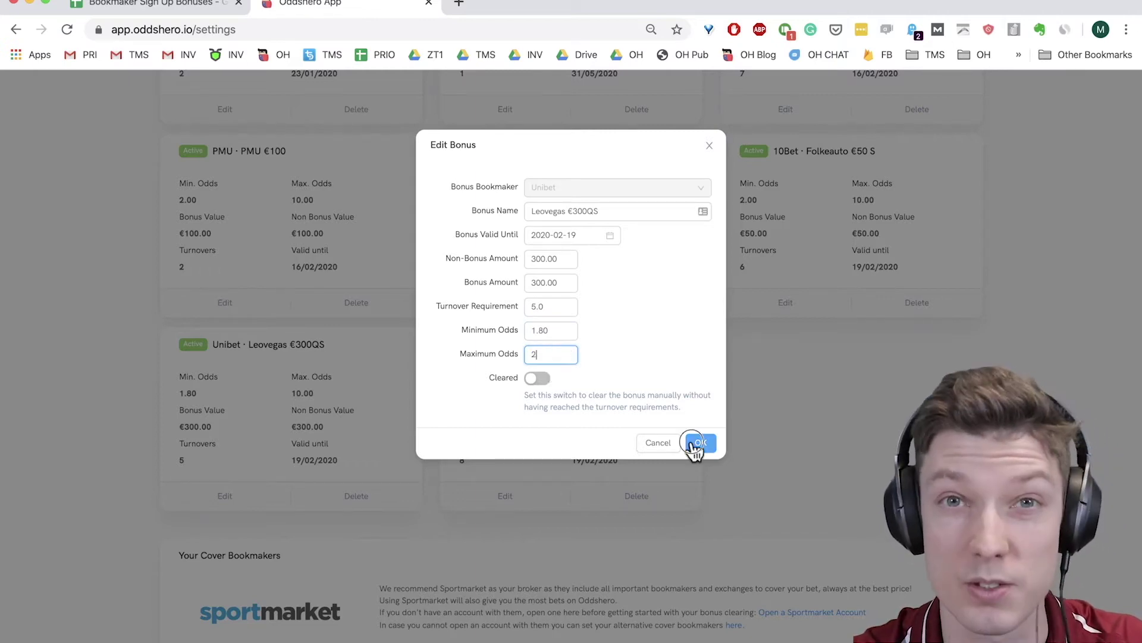
pyautogui.click(696, 445)
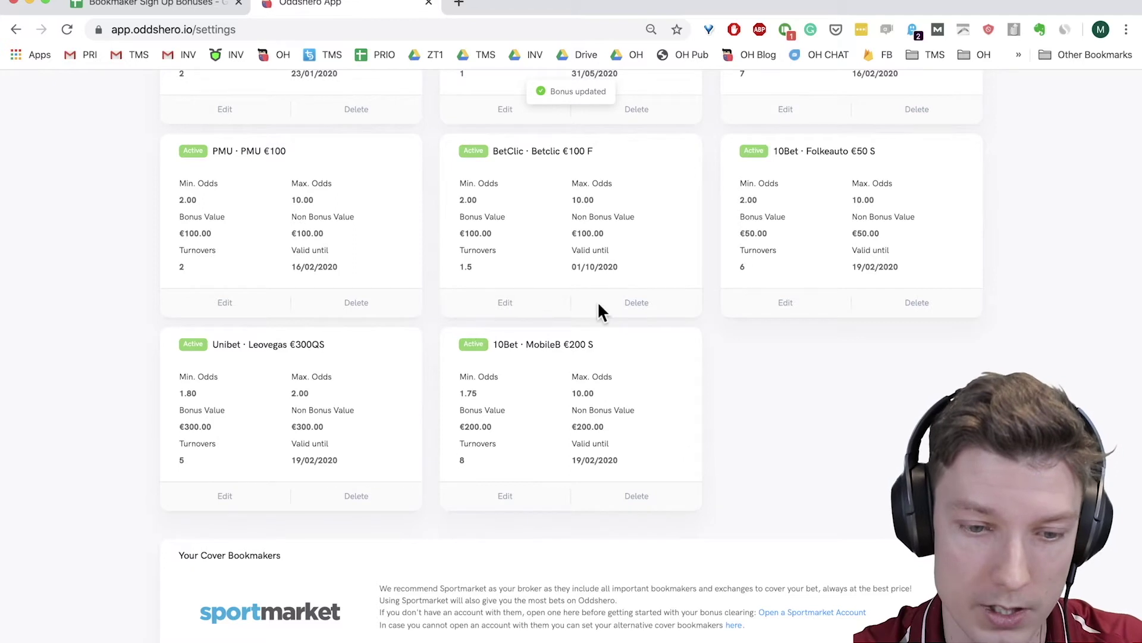
# Step: Open the bet suggestions for the Unibet Leovegas €300QS bonus and shrink the Oddshero window to fit beside LeoVegas
pyautogui.scroll(8, 599, 305)
pyautogui.click(433, 105)
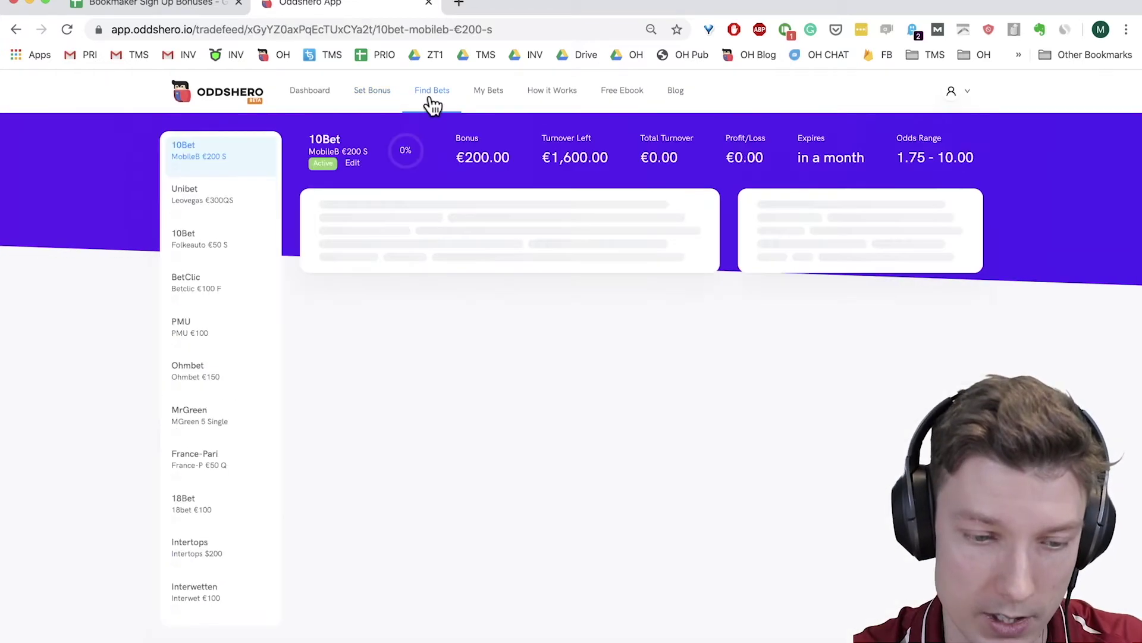
pyautogui.click(214, 205)
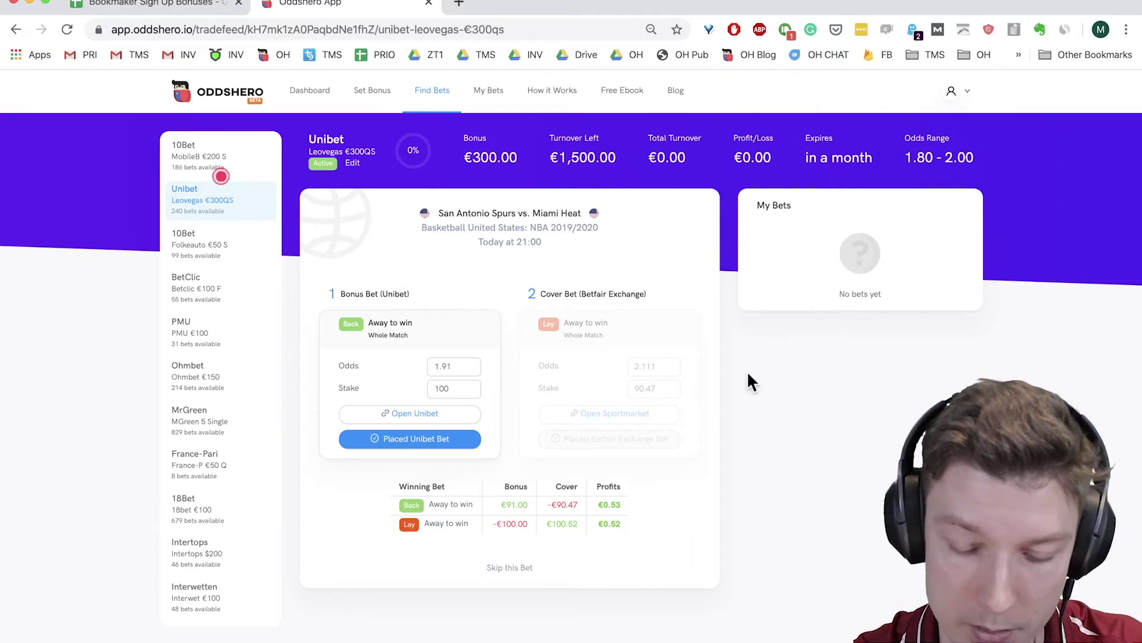
pyautogui.hotkey('ctrl', 'alt', 'Left')
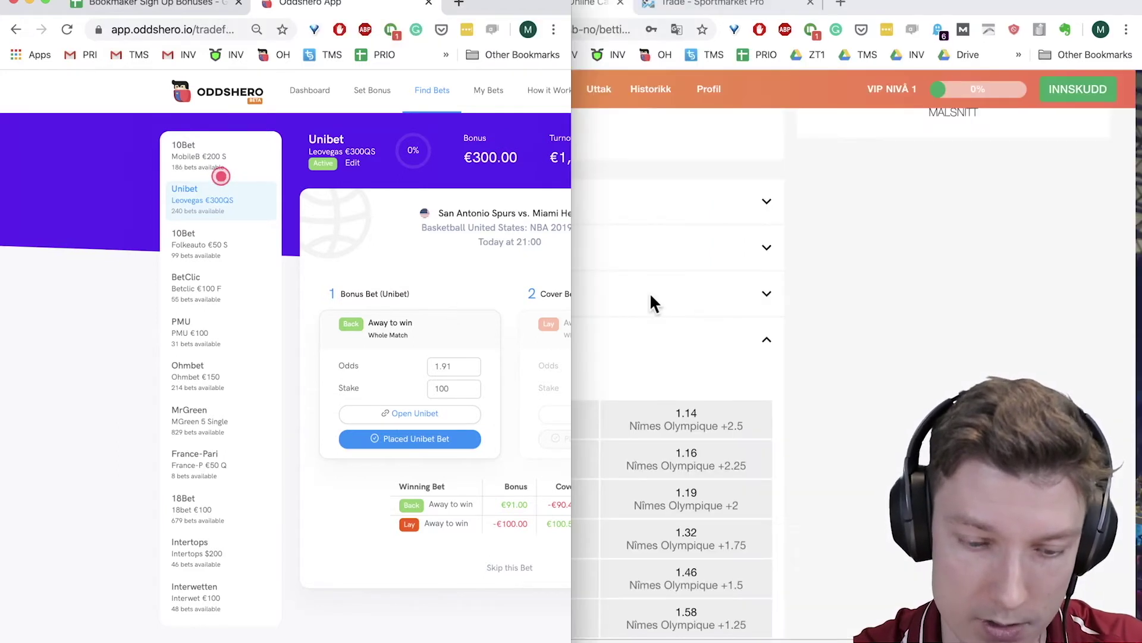
pyautogui.hotkey('ctrl', 'alt', 'd')
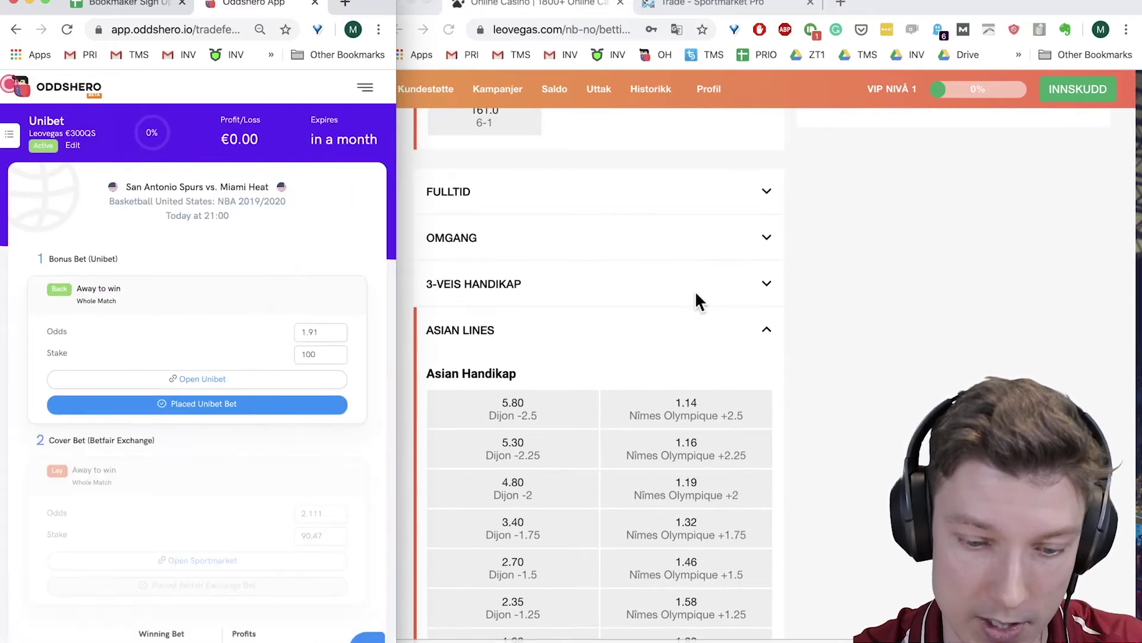
# Step: Search LeoVegas for "miami heat" and open the San Antonio Spurs - Miami Heat match
pyautogui.scroll(-2, 696, 293)
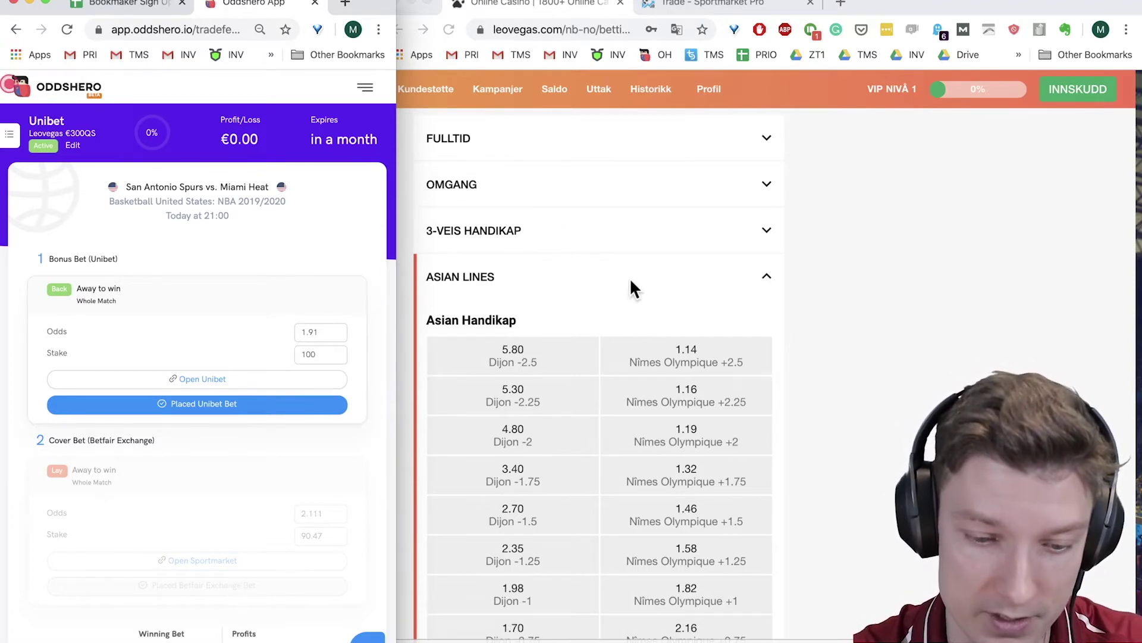
pyautogui.scroll(-1, 630, 277)
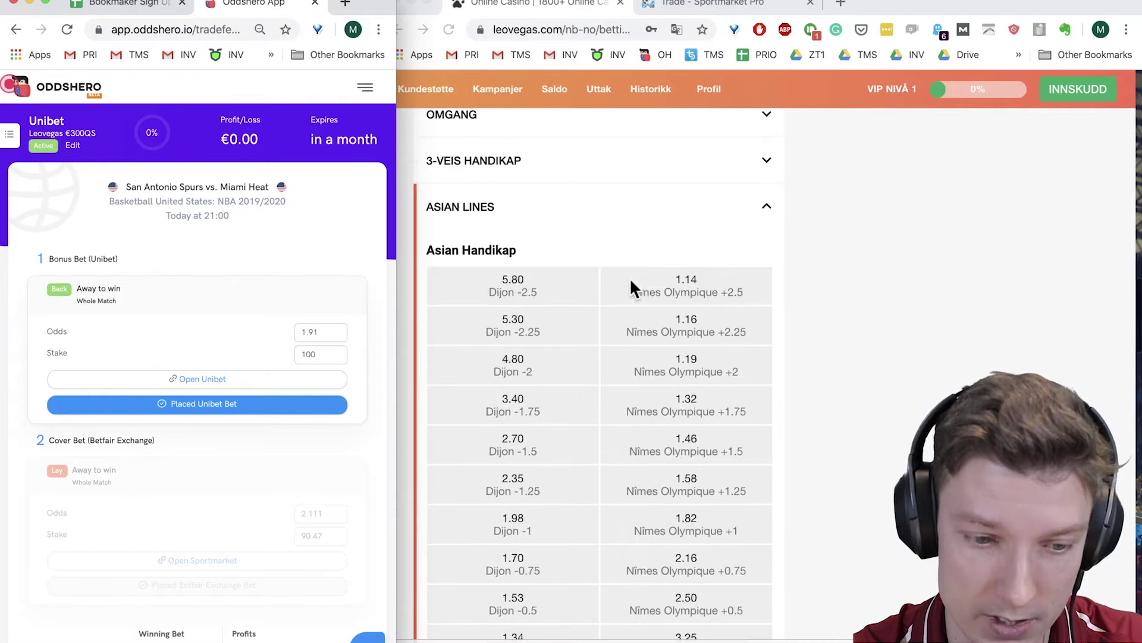
pyautogui.scroll(2, 629, 277)
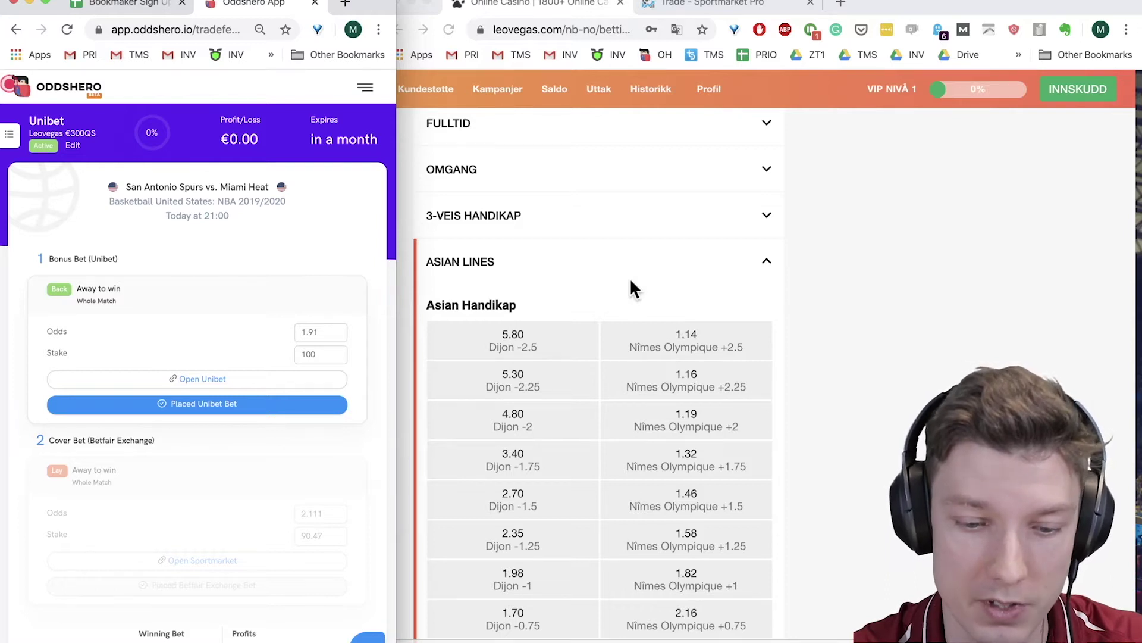
pyautogui.scroll(3, 631, 282)
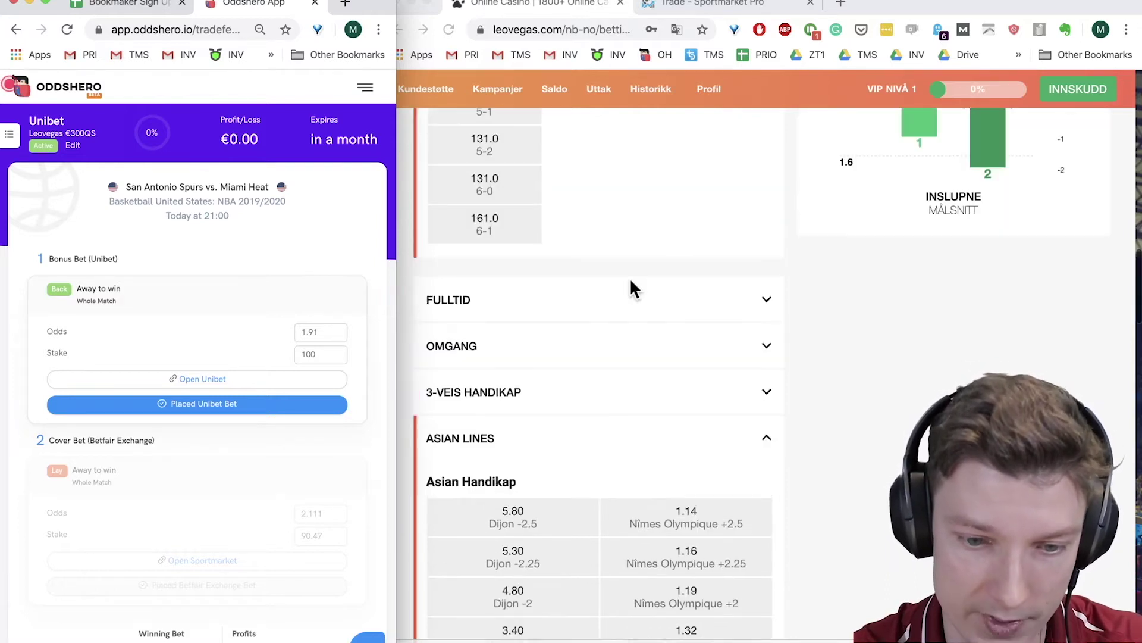
pyautogui.scroll(10, 629, 277)
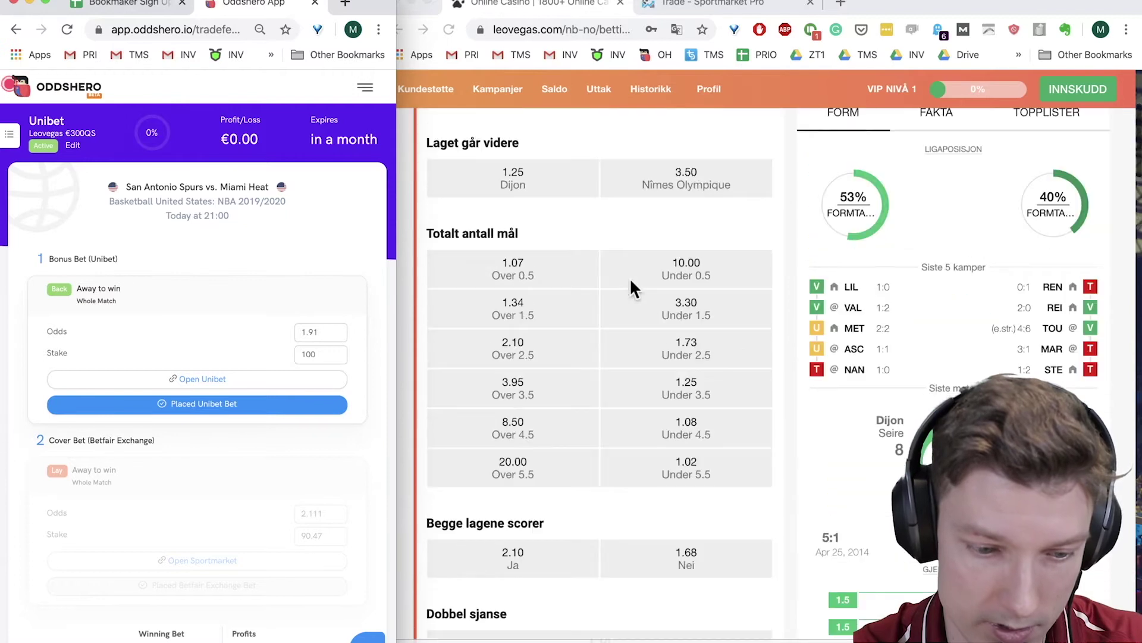
pyautogui.scroll(6, 629, 277)
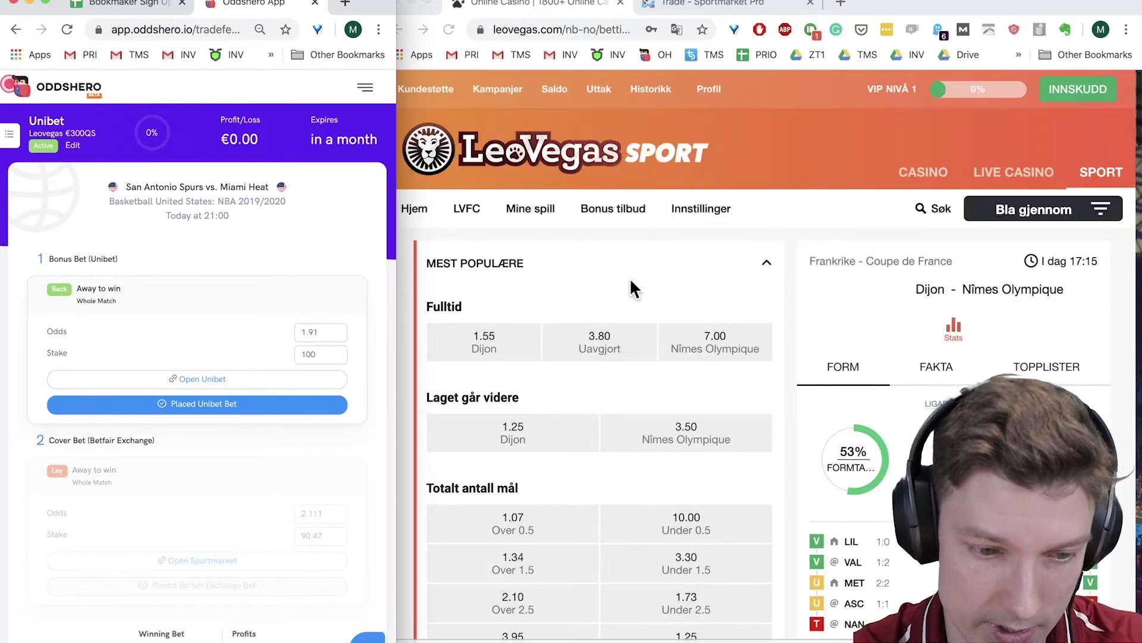
pyautogui.click(631, 300)
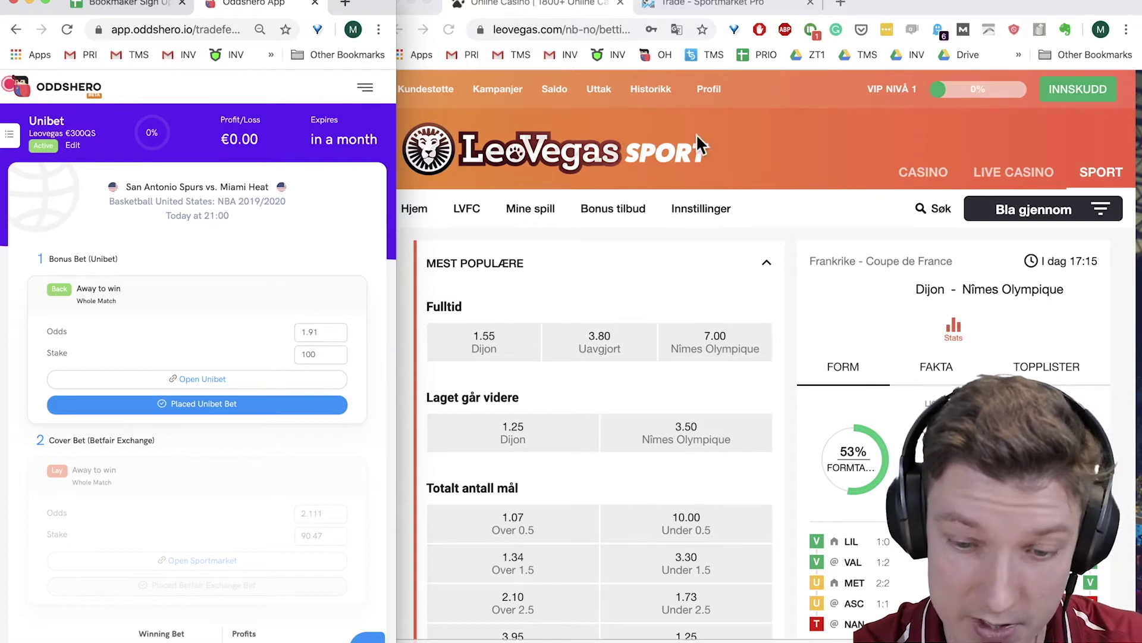
pyautogui.click(926, 206)
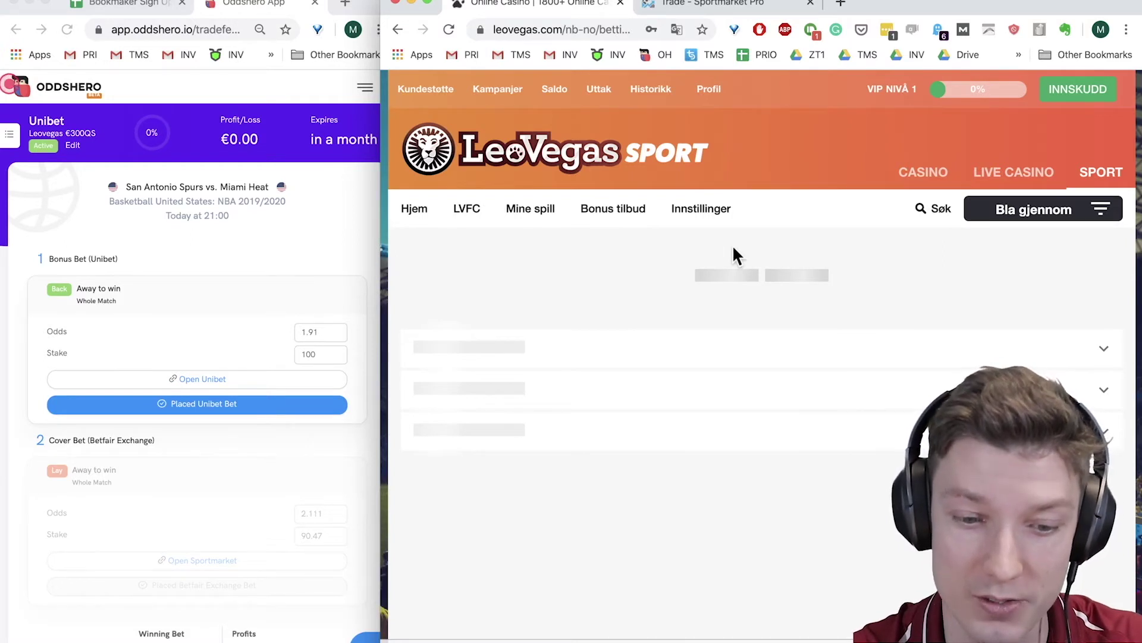
pyautogui.click(767, 248)
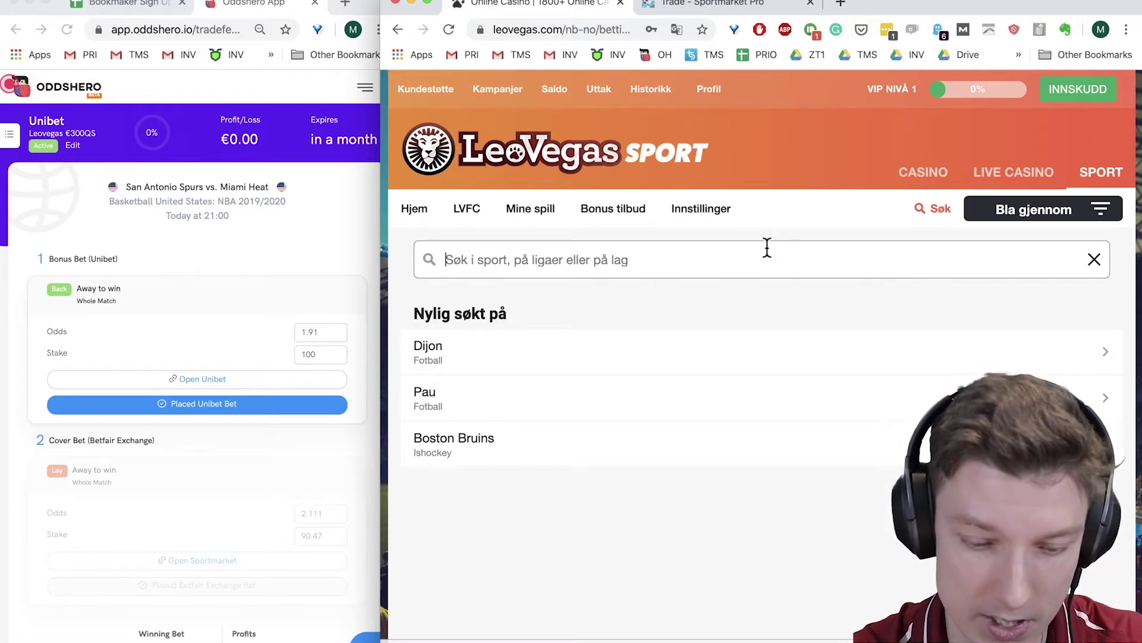
pyautogui.write('miami heat')
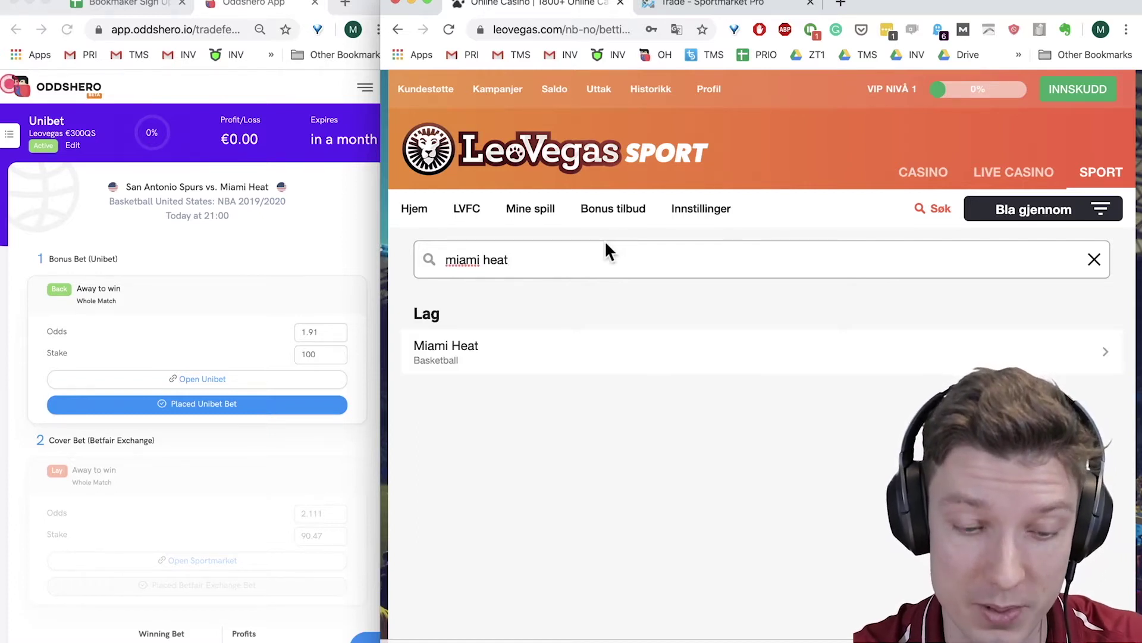
pyautogui.click(447, 363)
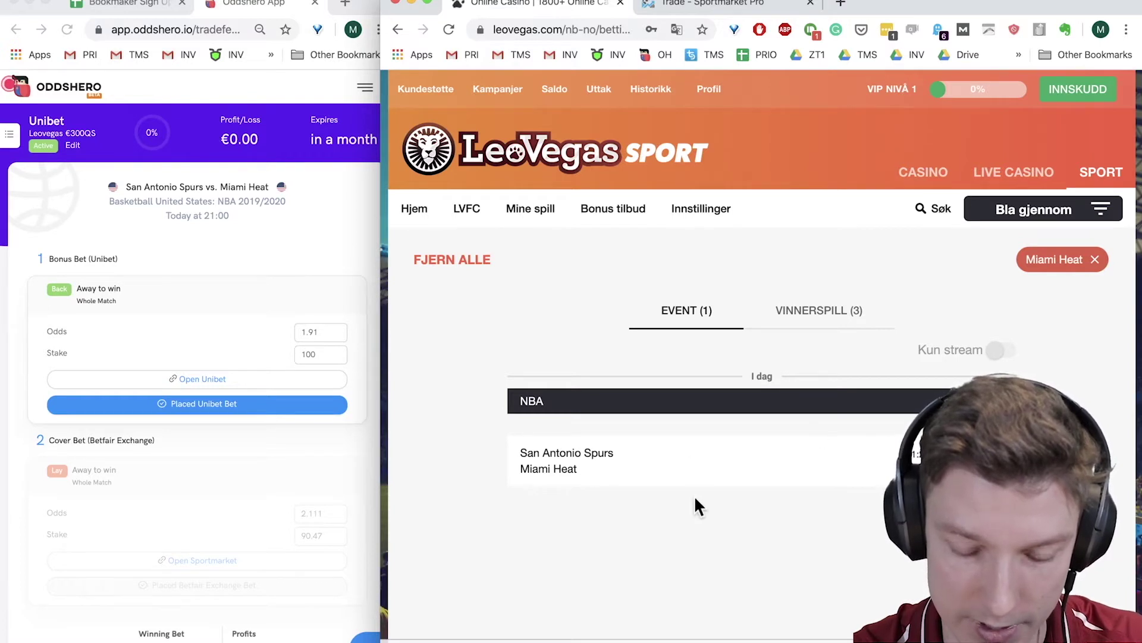
pyautogui.click(652, 475)
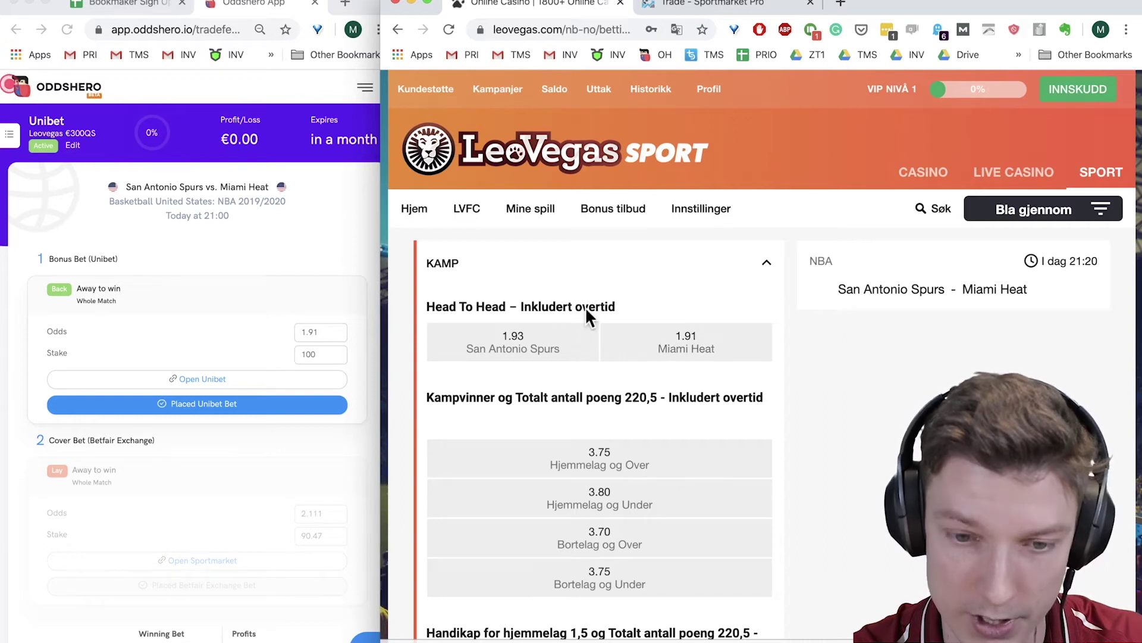
# Step: Switch to Sportmarket Pro, show today's USA NBA basketball games and open the San Antonio Spurs moneyline betslip
pyautogui.click(723, 6)
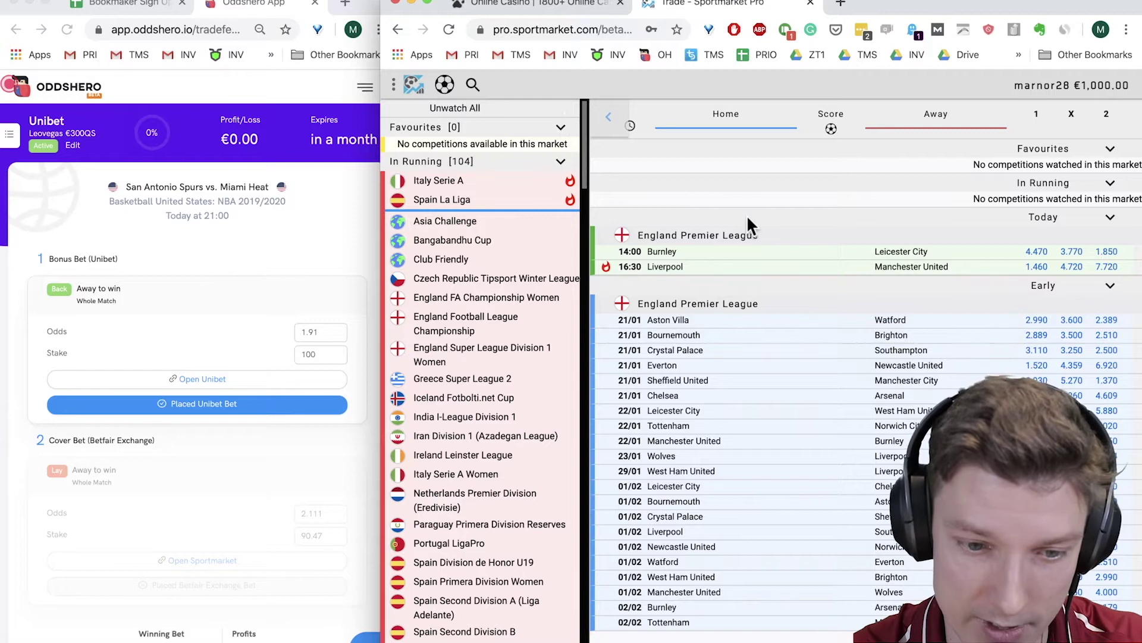
pyautogui.click(445, 85)
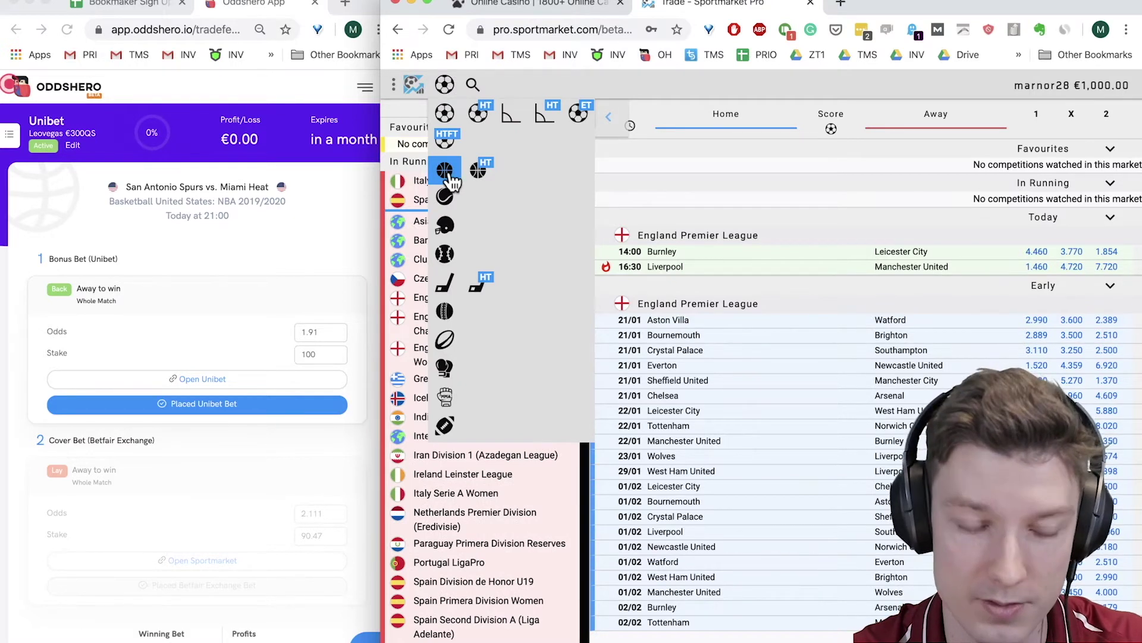
pyautogui.click(446, 172)
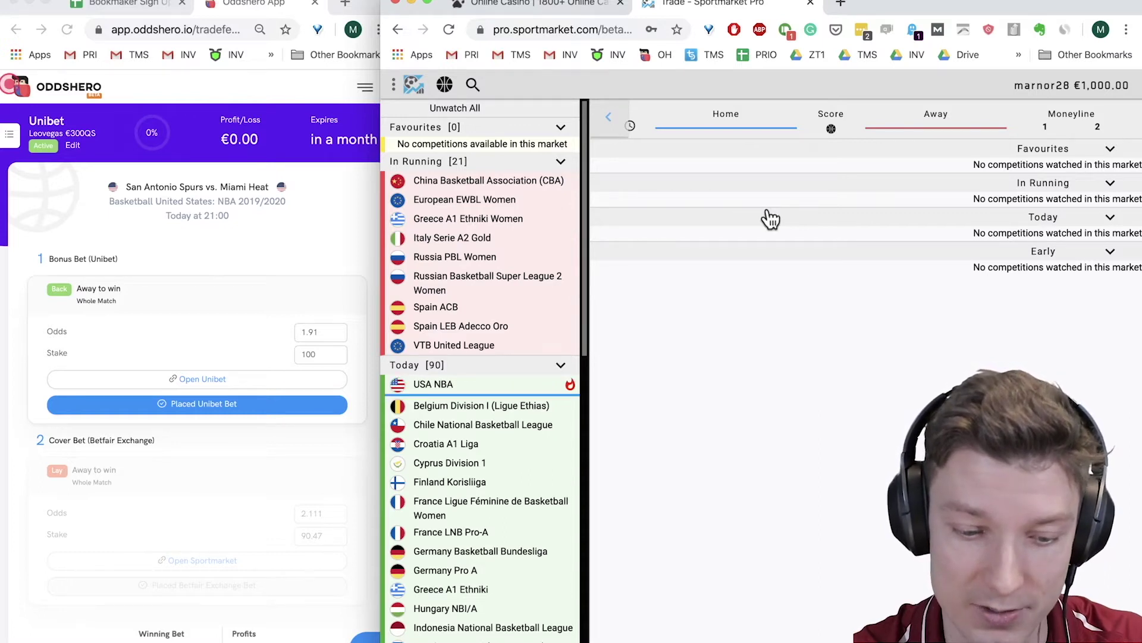
pyautogui.scroll(-4, 487, 495)
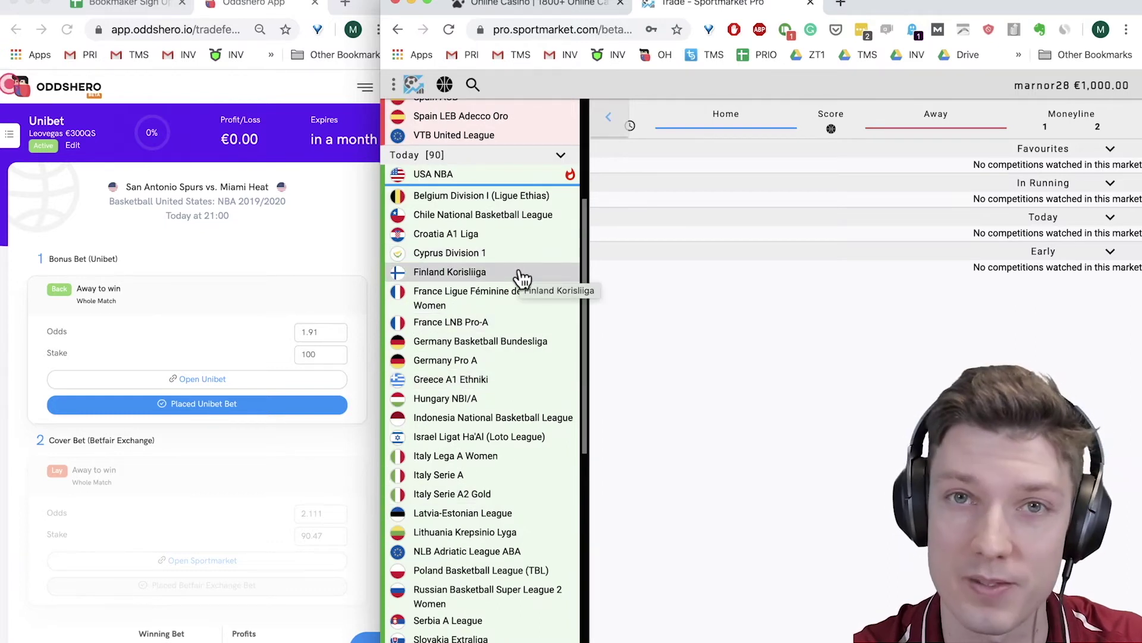
pyautogui.click(470, 176)
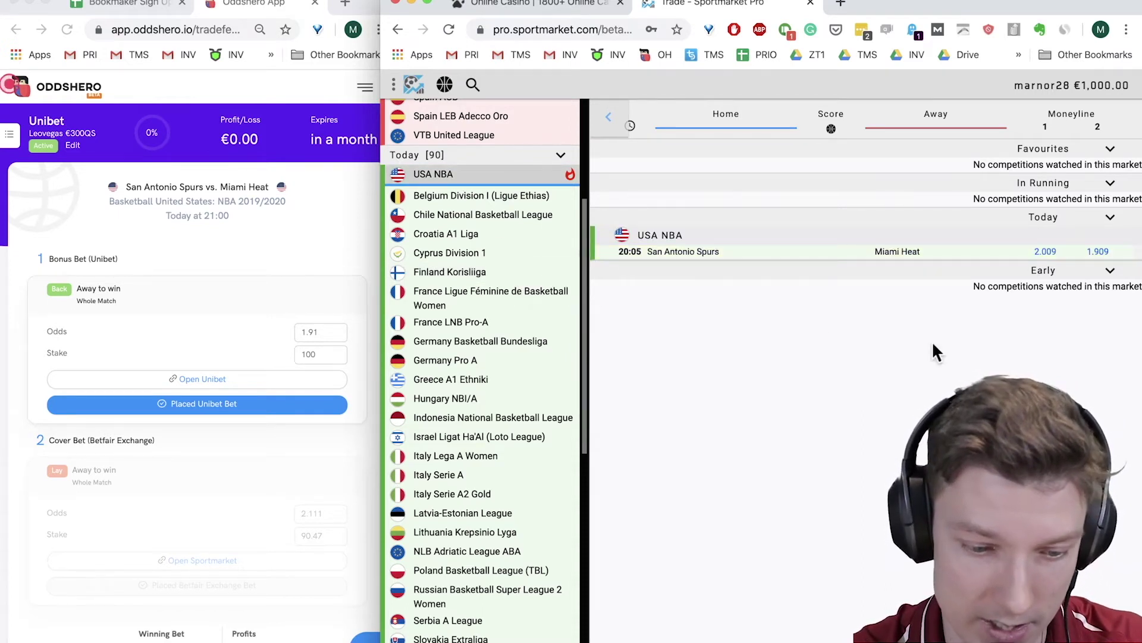
pyautogui.click(1044, 260)
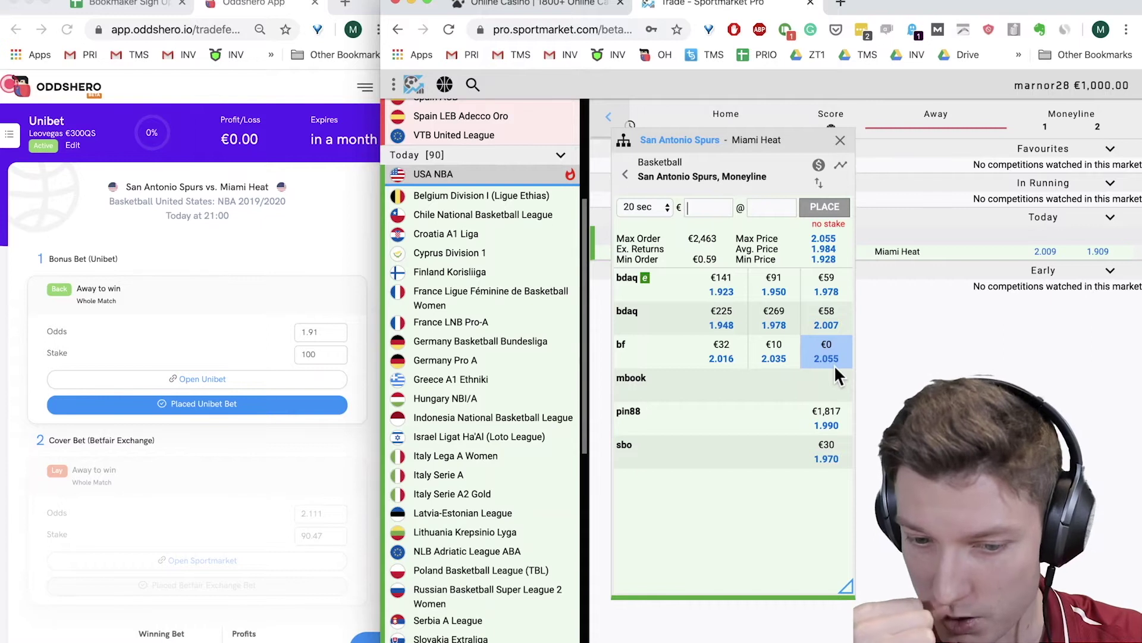
# Step: Set the stake of the Miami Heat bonus bet in Oddshero to 50
pyautogui.click(338, 357)
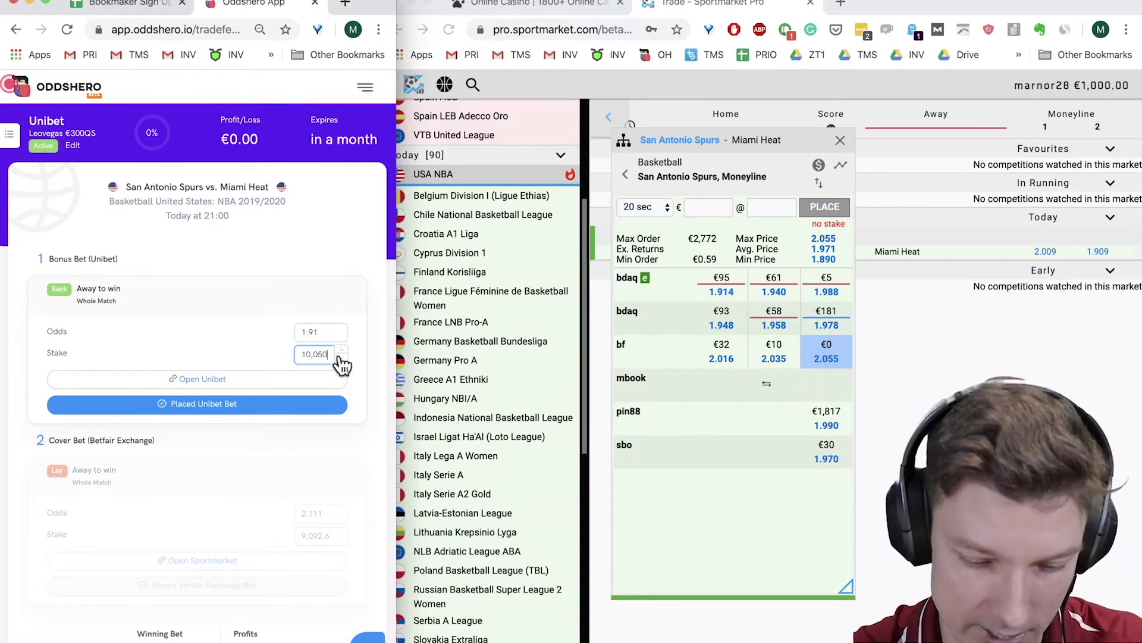
pyautogui.press('BackSpace')
pyautogui.press('BackSpace')
pyautogui.press('BackSpace')
pyautogui.write('50')
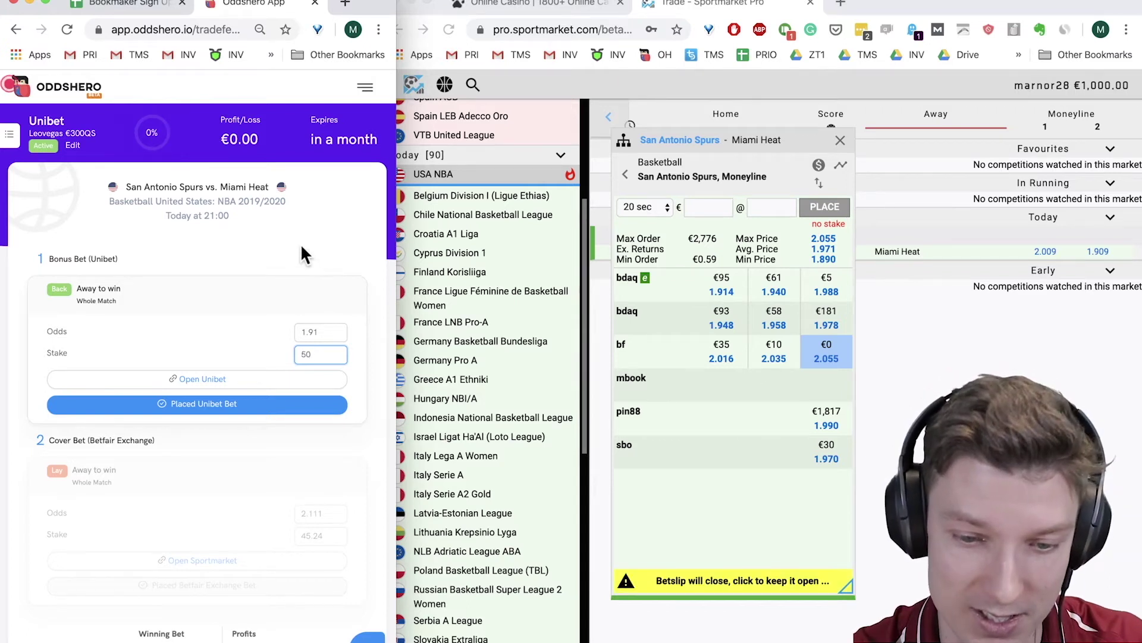
pyautogui.click(733, 333)
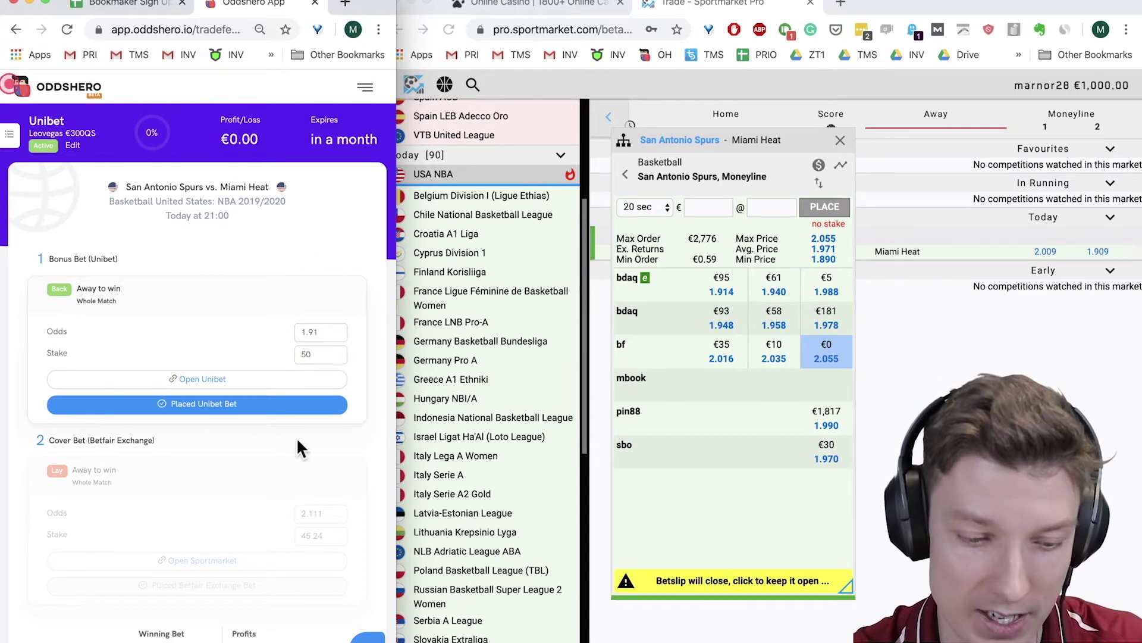
# Step: Skip the San Antonio Spurs vs. Miami Heat suggestion in Oddshero and close the San Antonio Spurs betslip in Sportmarket Pro
pyautogui.scroll(-3, 302, 513)
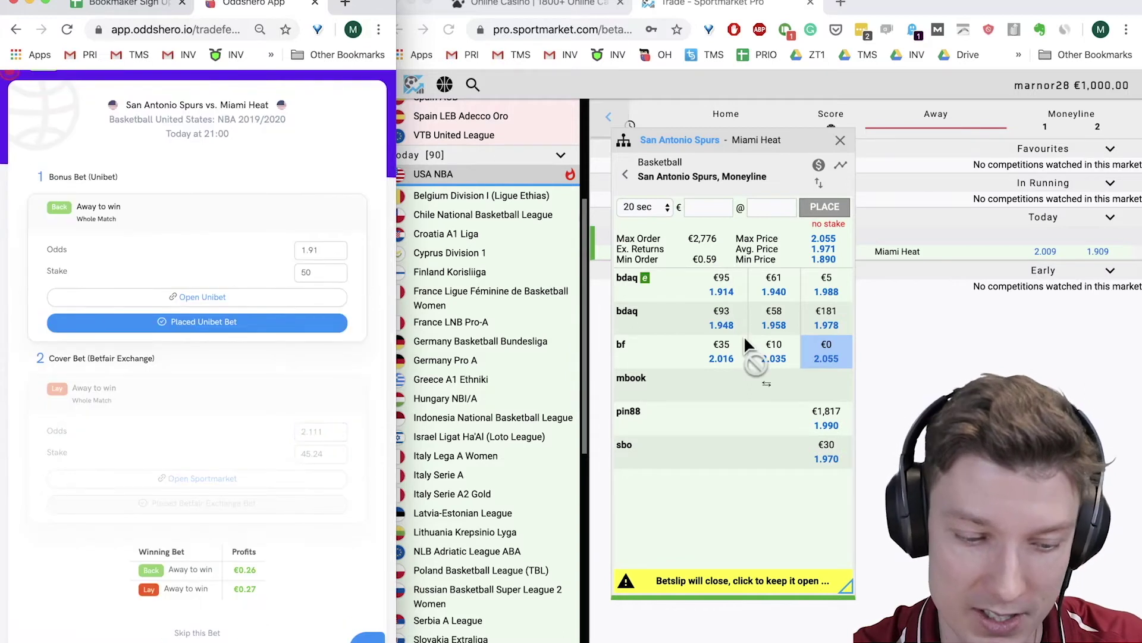
pyautogui.click(221, 632)
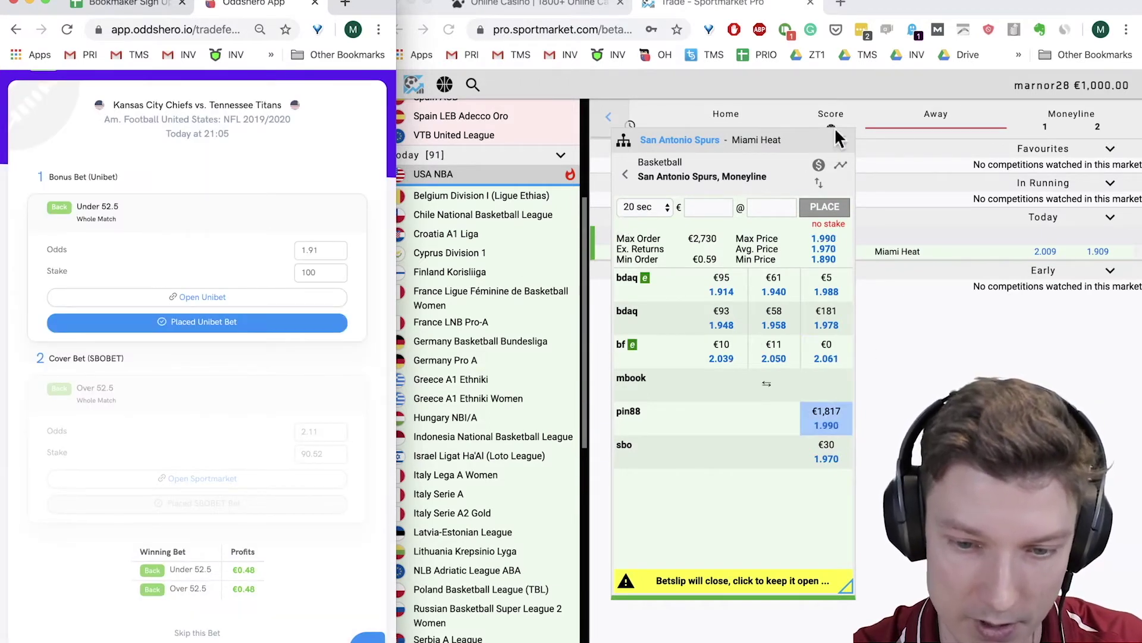
pyautogui.click(839, 136)
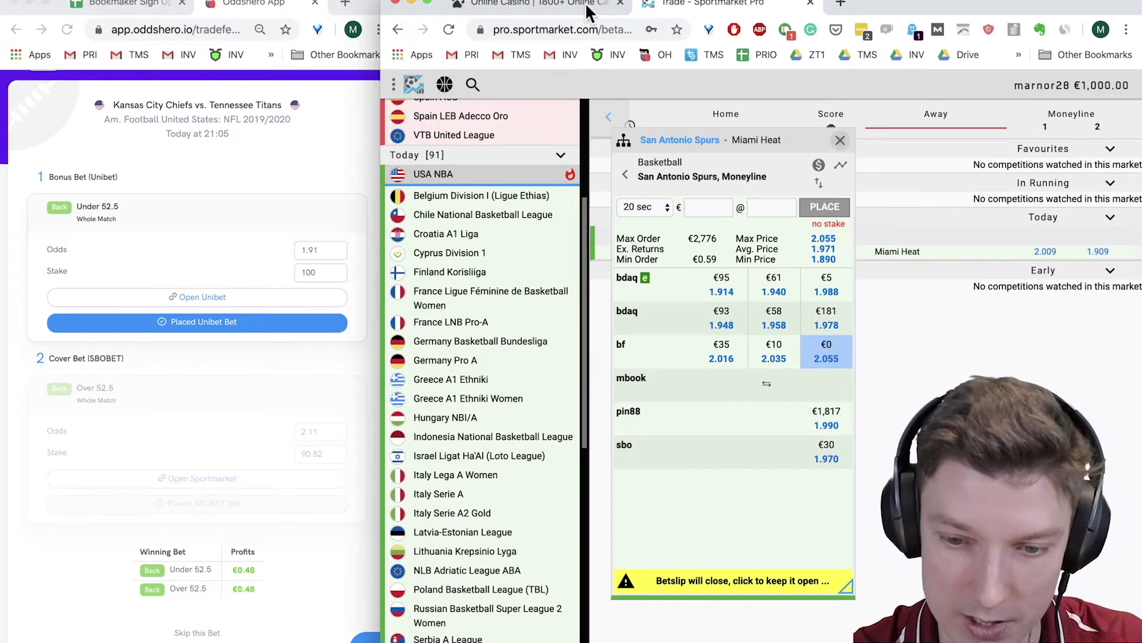
# Step: Return to LeoVegas, search for "kansas city" and open the Kansas City Chiefs - Tennessee Titans match
pyautogui.click(535, 5)
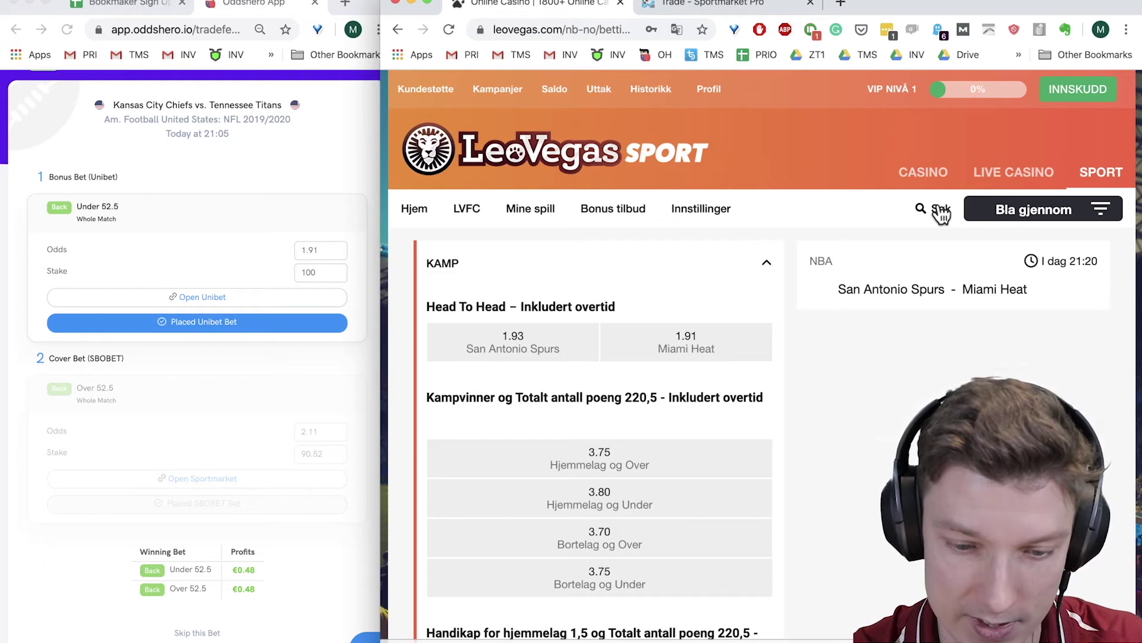
pyautogui.click(939, 210)
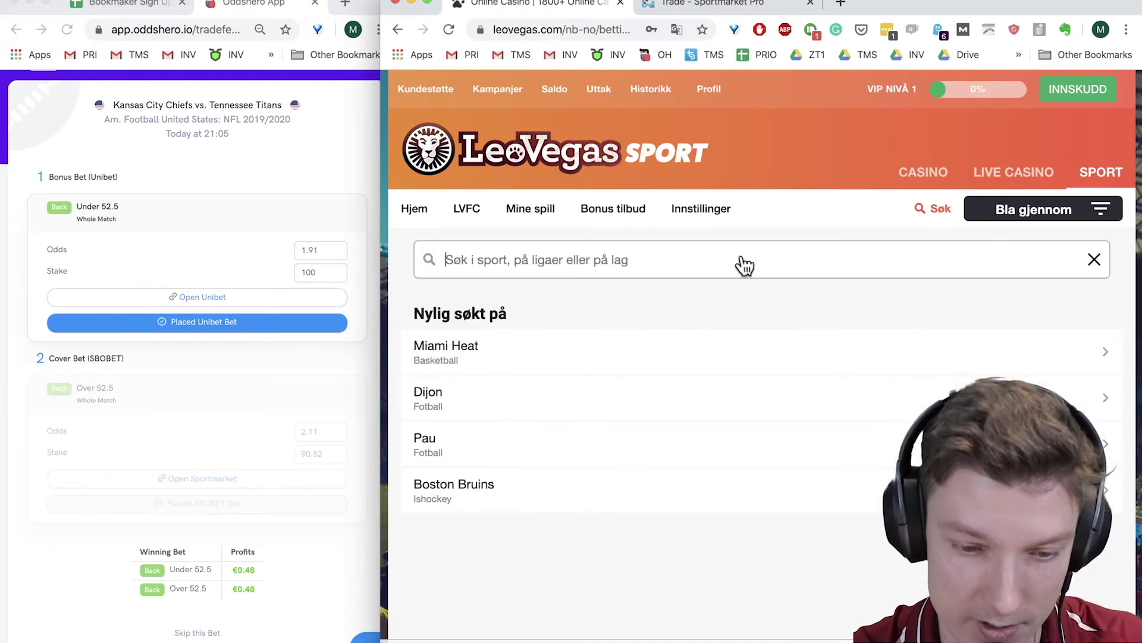
pyautogui.write('kansas cityt')
pyautogui.press('BackSpace')
pyautogui.press('BackSpace')
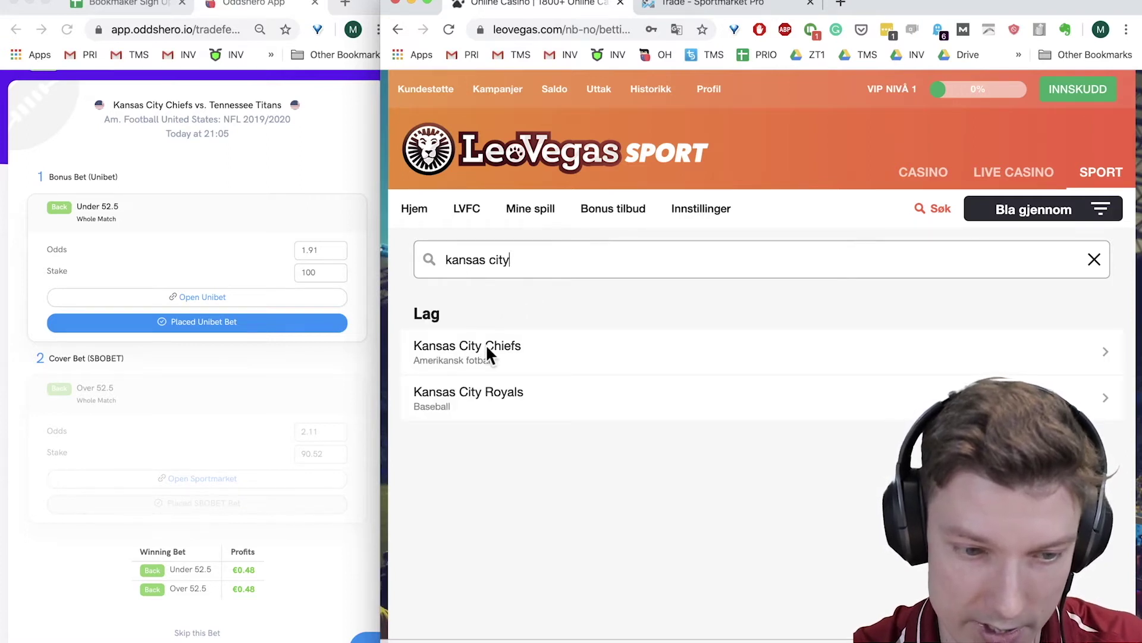
pyautogui.click(486, 351)
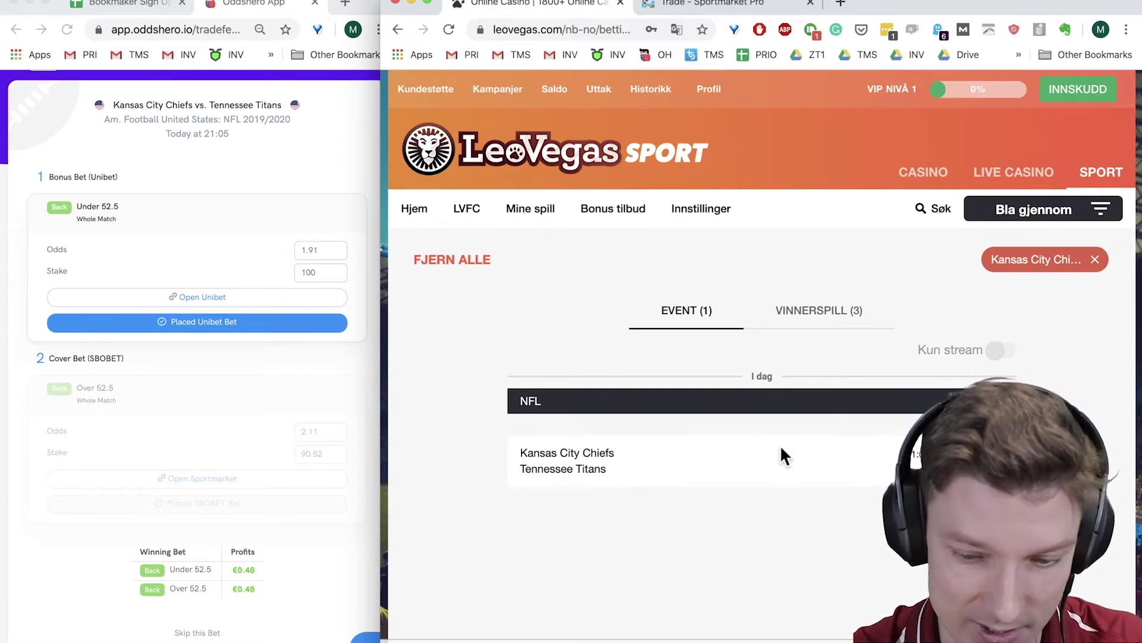
pyautogui.click(588, 460)
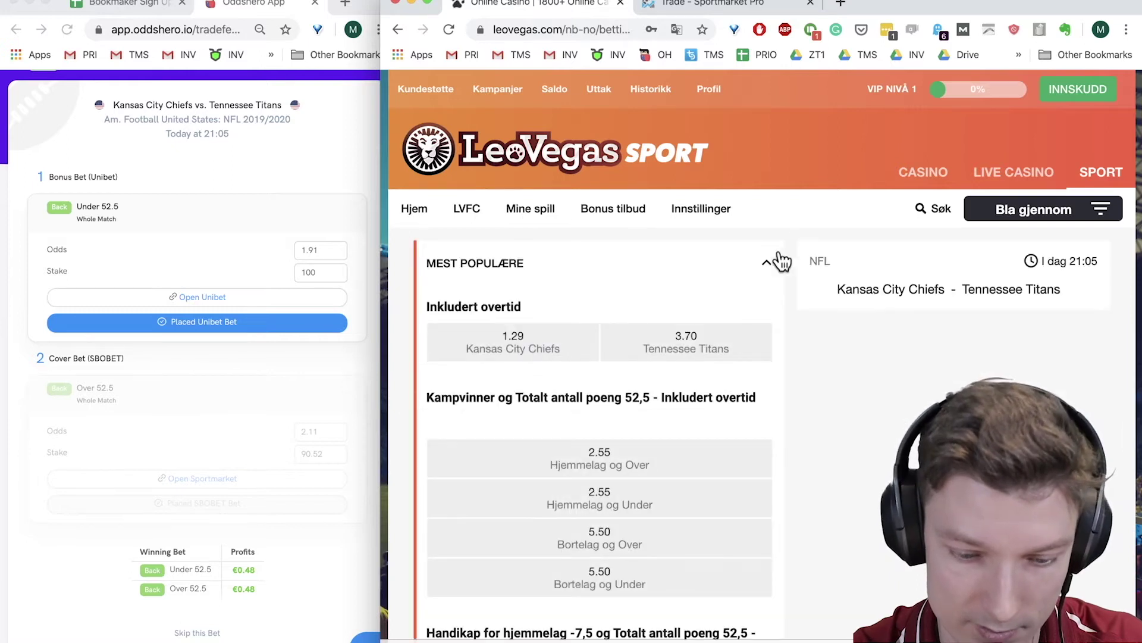
# Step: Find the Under 52.5 total points odds on LeoVegas and set the bonus bet's odds in Oddshero to 1.88
pyautogui.scroll(-4, 631, 425)
pyautogui.scroll(-5, 631, 426)
pyautogui.scroll(1, 630, 425)
pyautogui.scroll(-6, 631, 426)
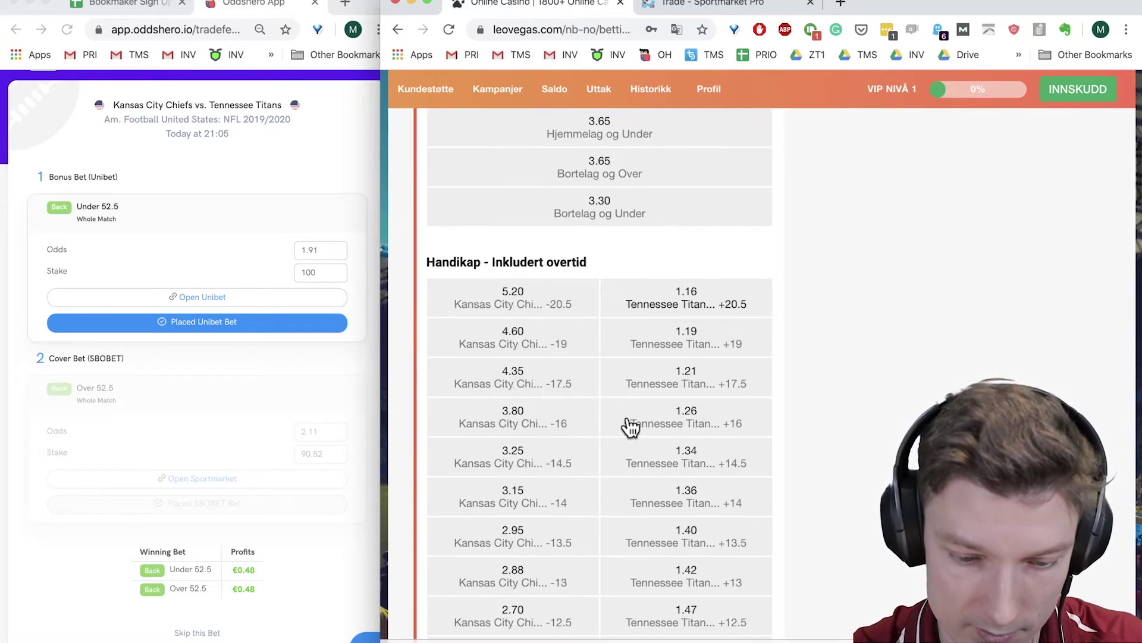
pyautogui.scroll(-10, 631, 426)
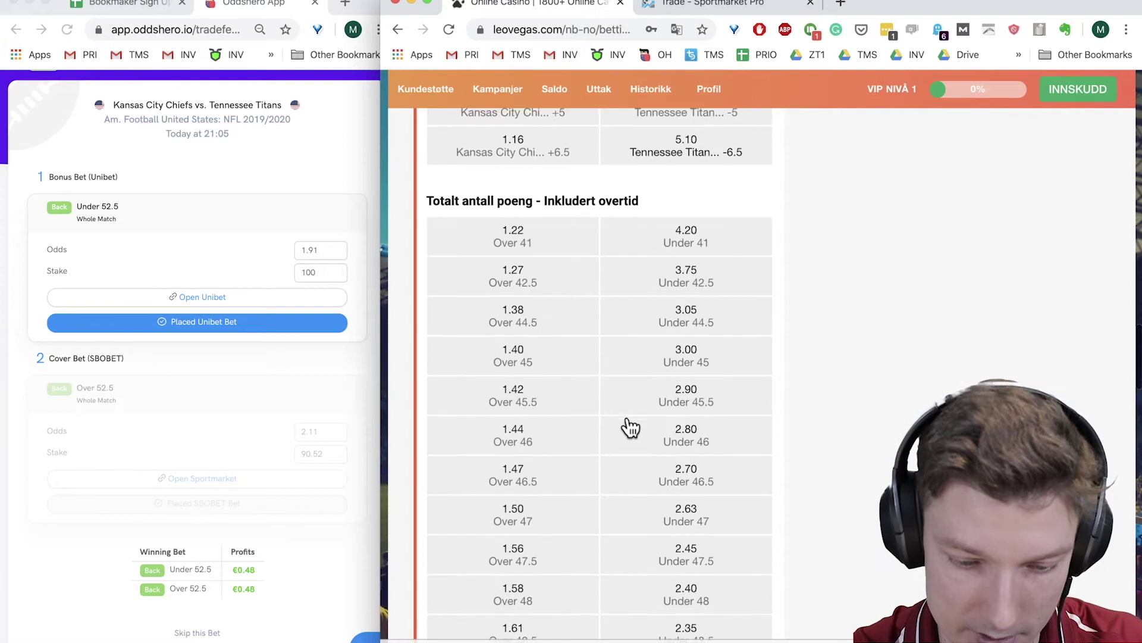
pyautogui.scroll(-6, 631, 425)
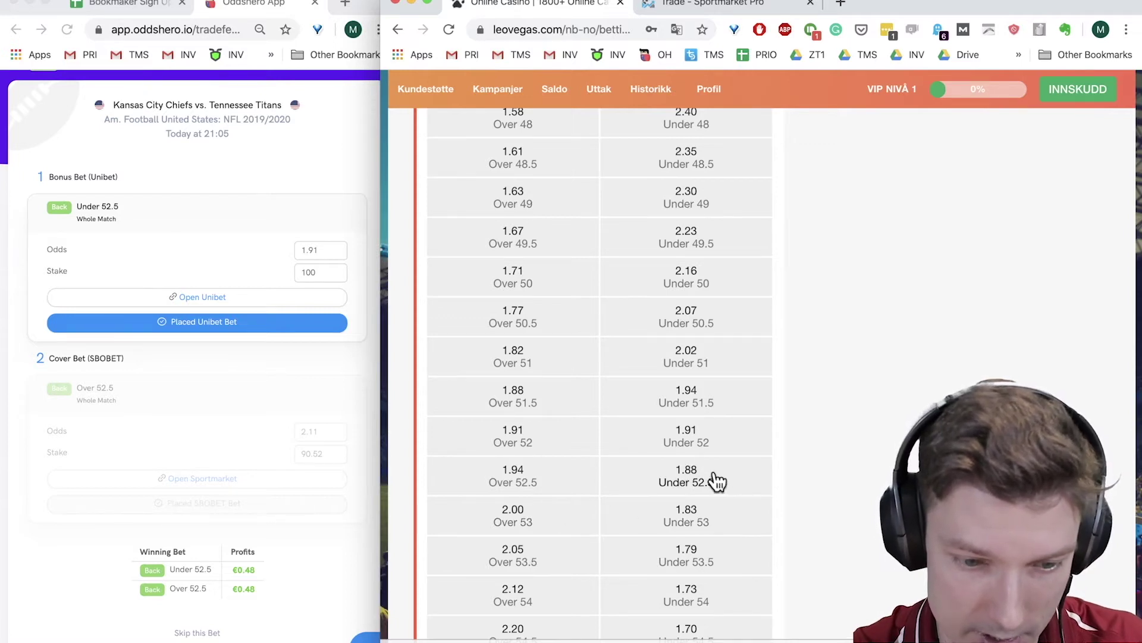
pyautogui.click(337, 257)
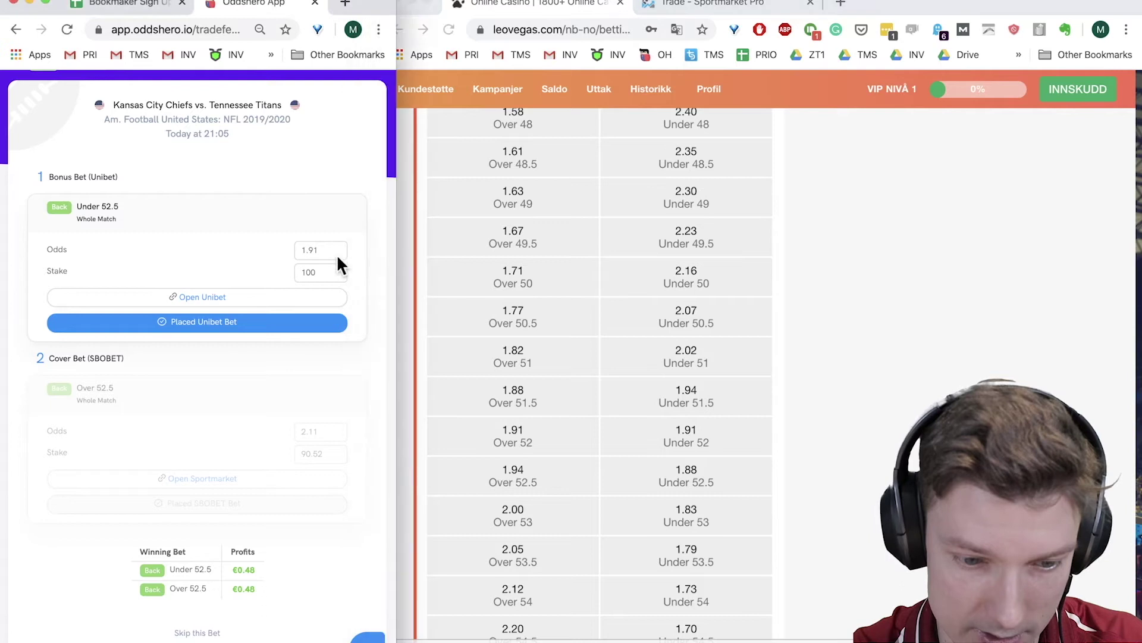
pyautogui.click(339, 254)
pyautogui.click(339, 254)
pyautogui.click(340, 256)
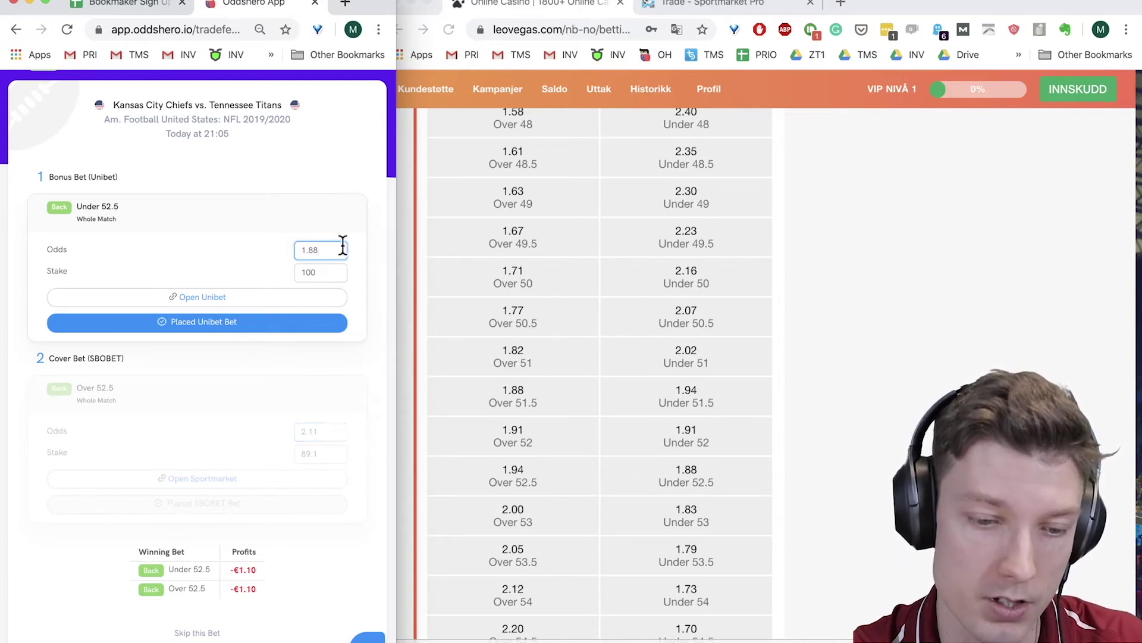
# Step: Try odds of 1.91 for the Under 52.5 bonus bet and finish with the odds set to 1.89
pyautogui.press('BackSpace')
pyautogui.write('9')
pyautogui.press('BackSpace')
pyautogui.press('BackSpace')
pyautogui.write('91')
pyautogui.press('BackSpace')
pyautogui.press('BackSpace')
pyautogui.write('89')
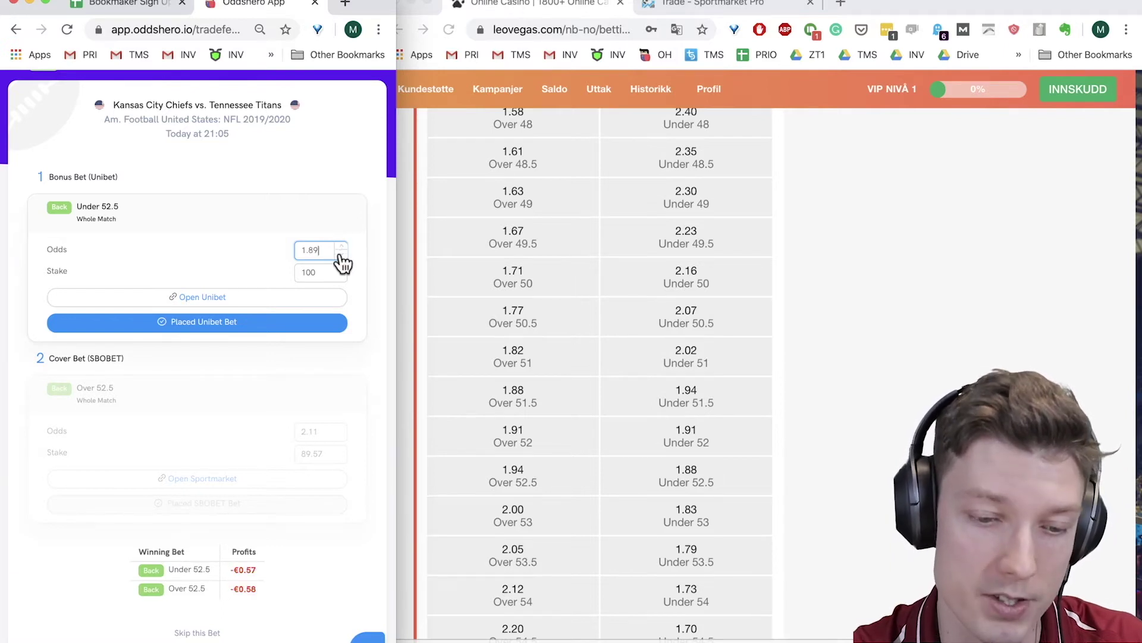
# Step: Set the Under 52.5 bonus bet's odds to 1.88 in Oddshero and check the profits of both outcomes
pyautogui.click(342, 255)
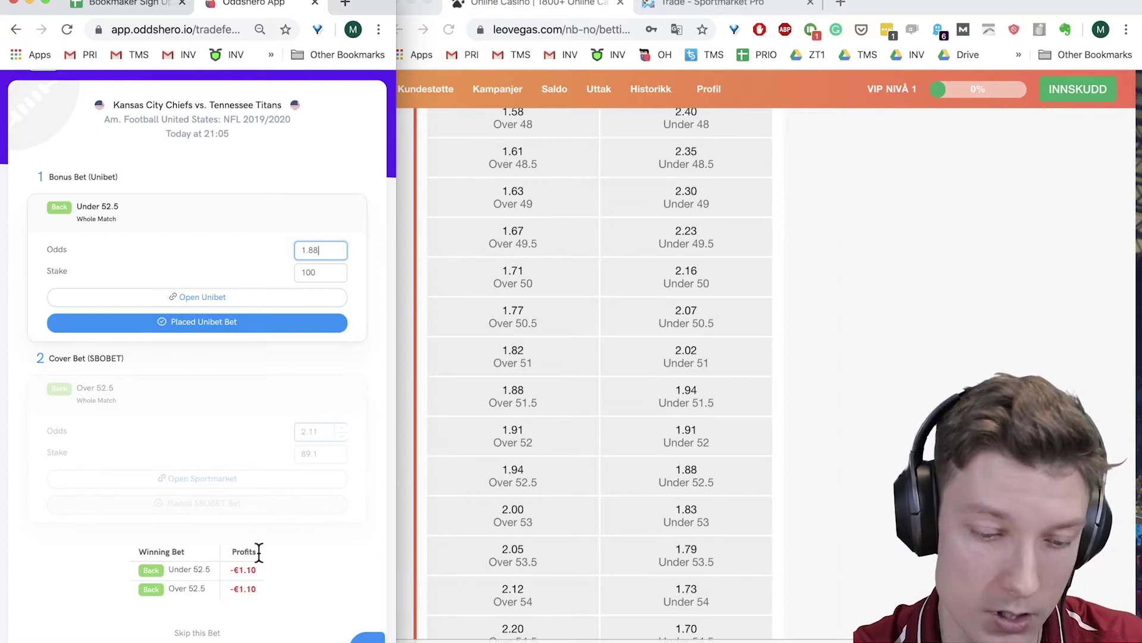
pyautogui.click(246, 570)
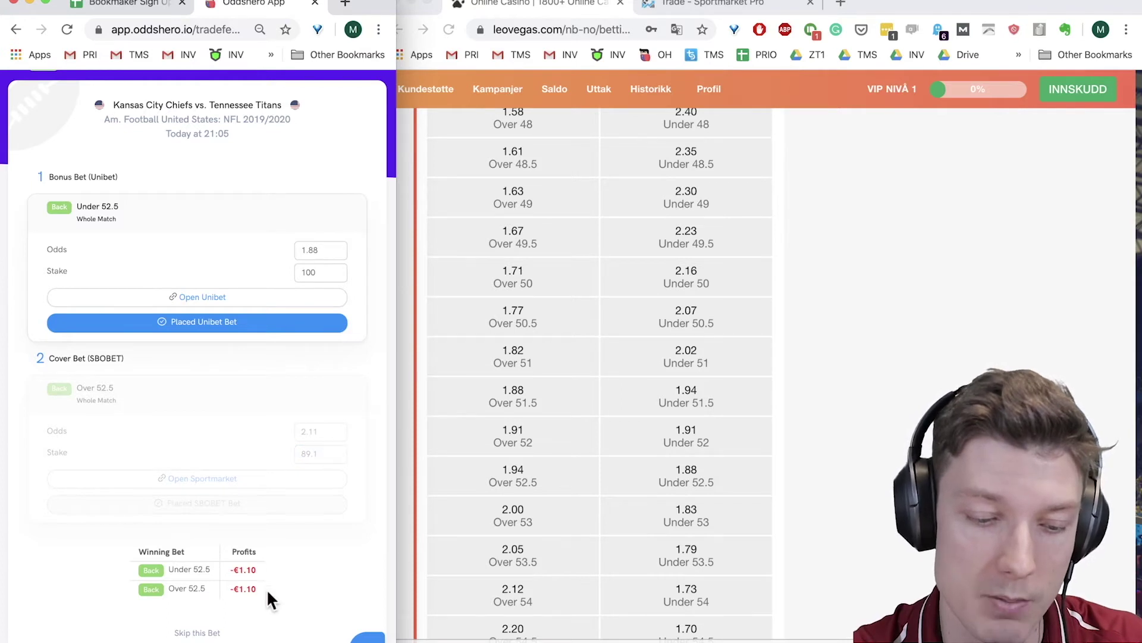
pyautogui.moveTo(266, 589); pyautogui.dragTo(280, 562)
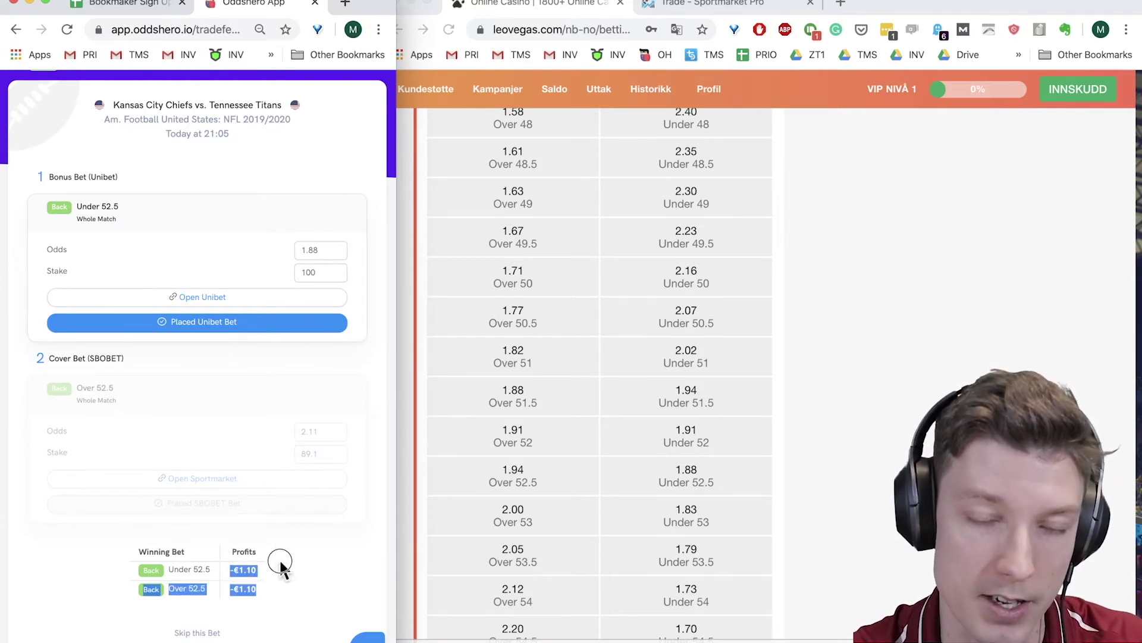
pyautogui.click(280, 562)
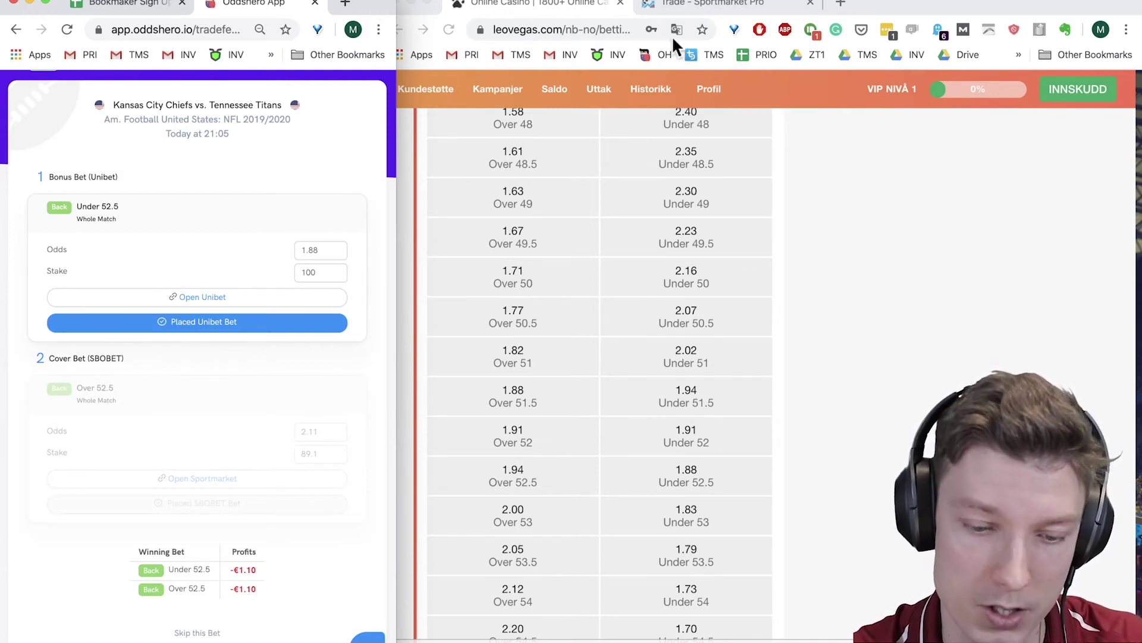
# Step: Switch to Sportmarket Pro and change the sport from basketball to American football to list the NFL matches
pyautogui.click(695, 9)
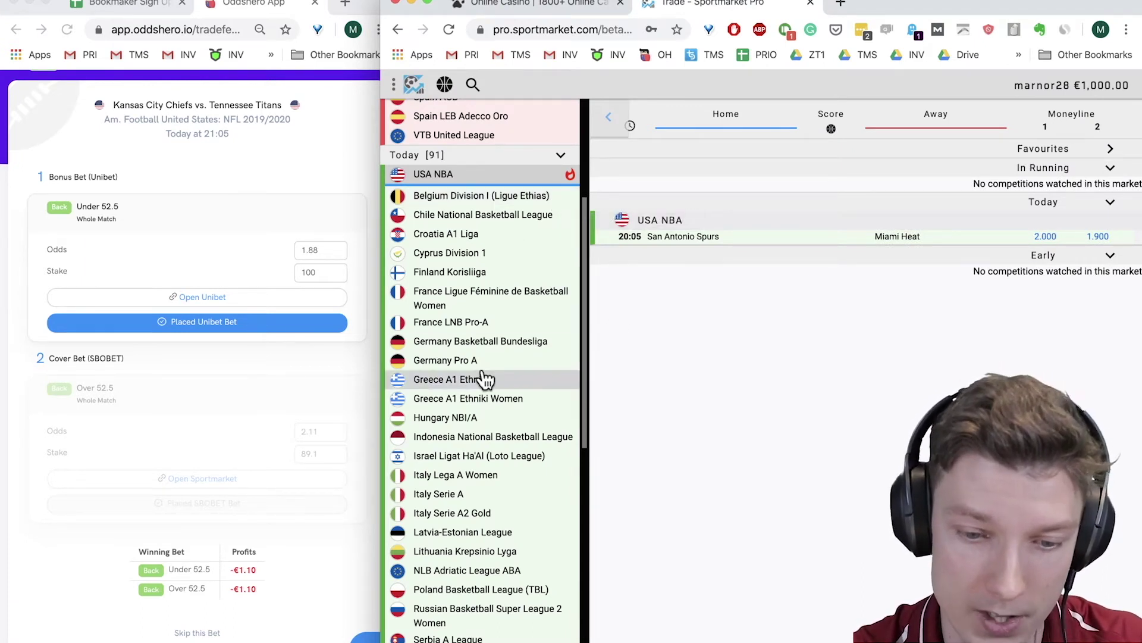
pyautogui.hscroll(5, 679, 269)
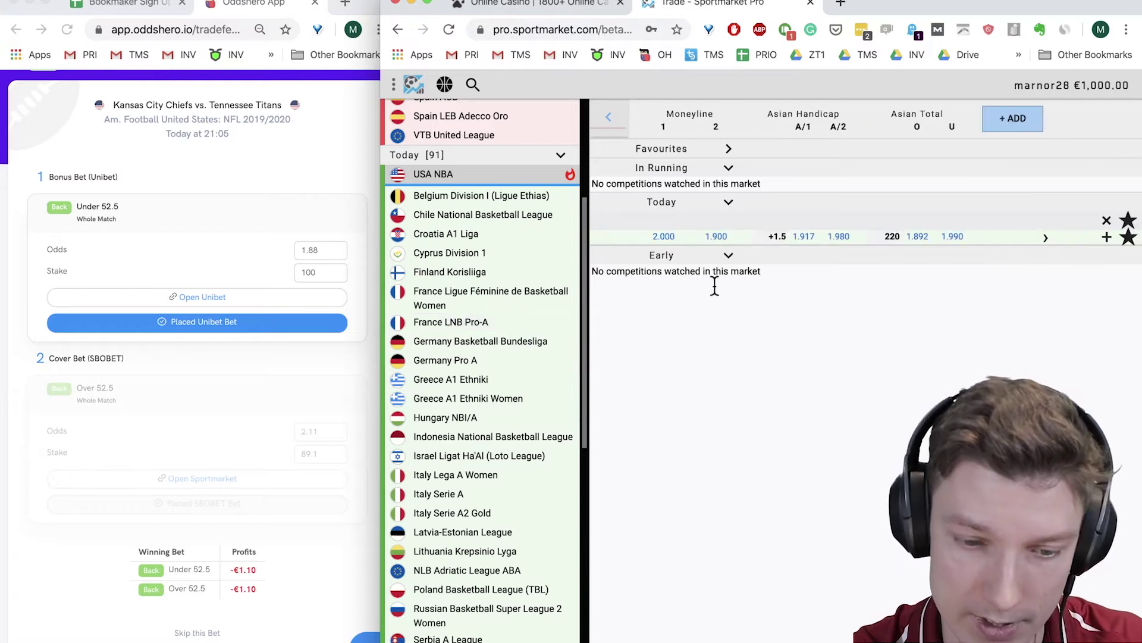
pyautogui.hscroll(-5, 759, 317)
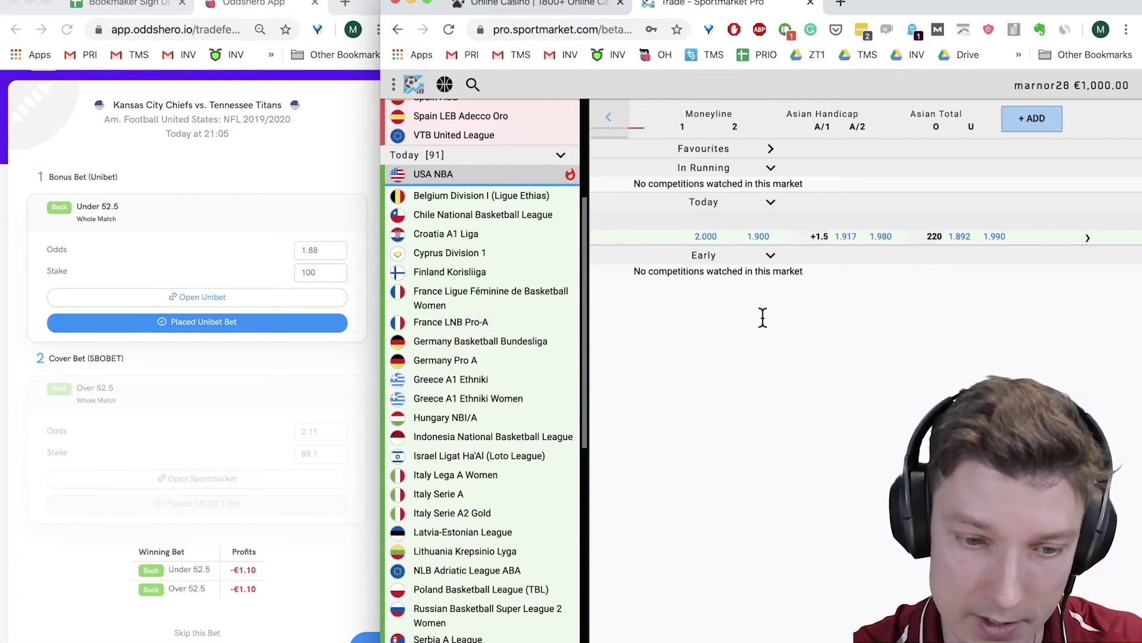
pyautogui.click(445, 85)
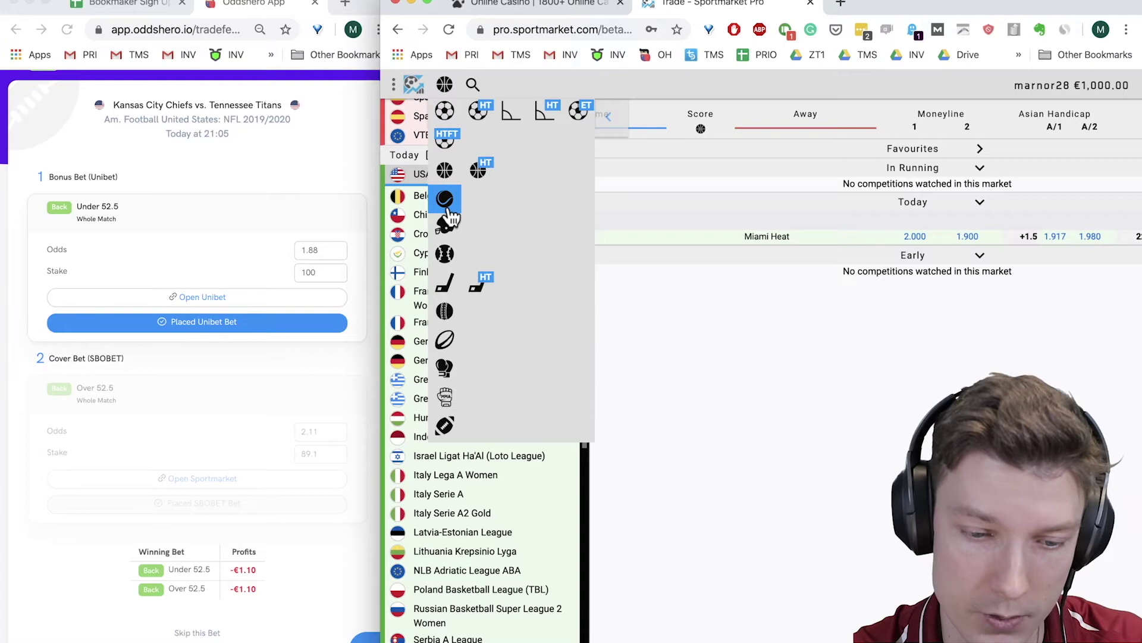
pyautogui.click(767, 297)
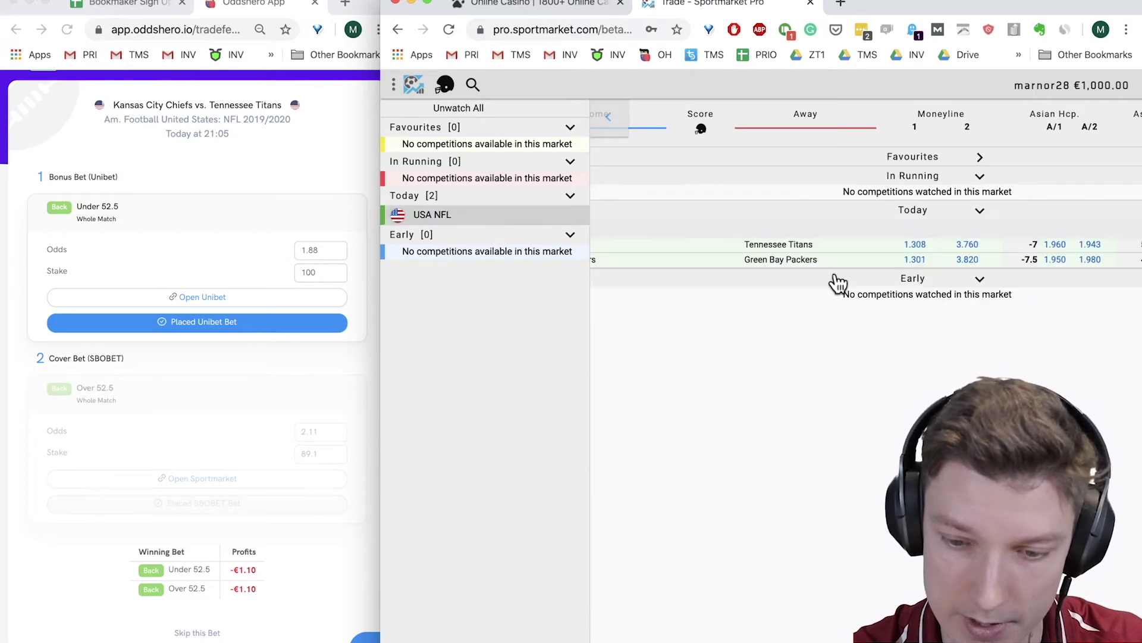
# Step: Open the Over 52.5 prices for Kansas City Chiefs - Tennessee Titans, leaving only that line in the betslip
pyautogui.hscroll(4, 892, 297)
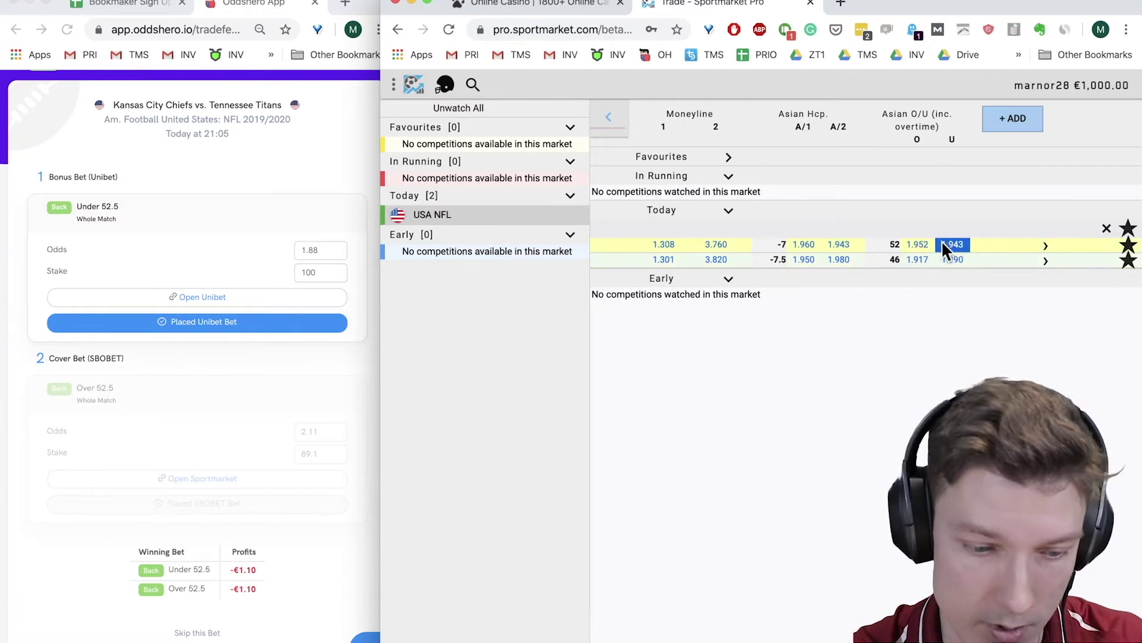
pyautogui.click(920, 247)
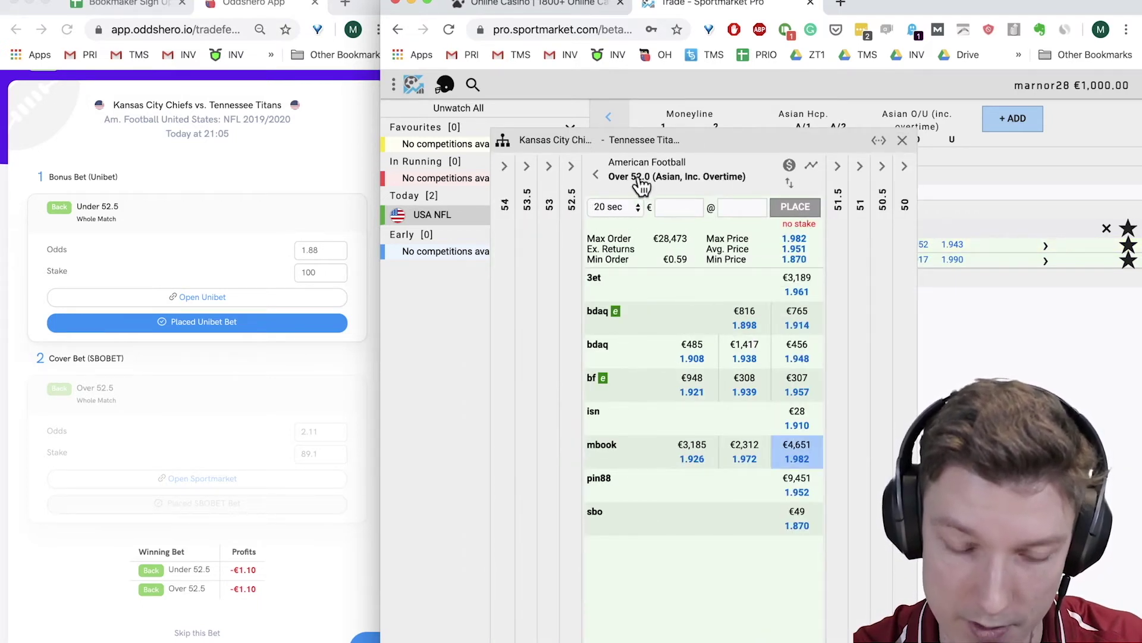
pyautogui.click(572, 193)
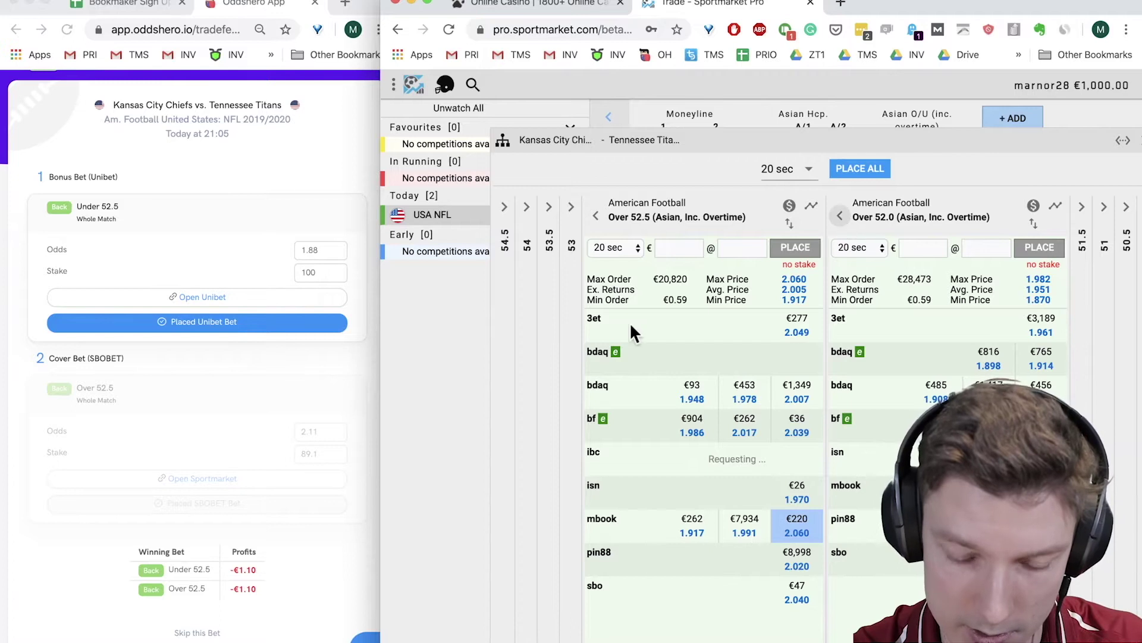
pyautogui.click(762, 446)
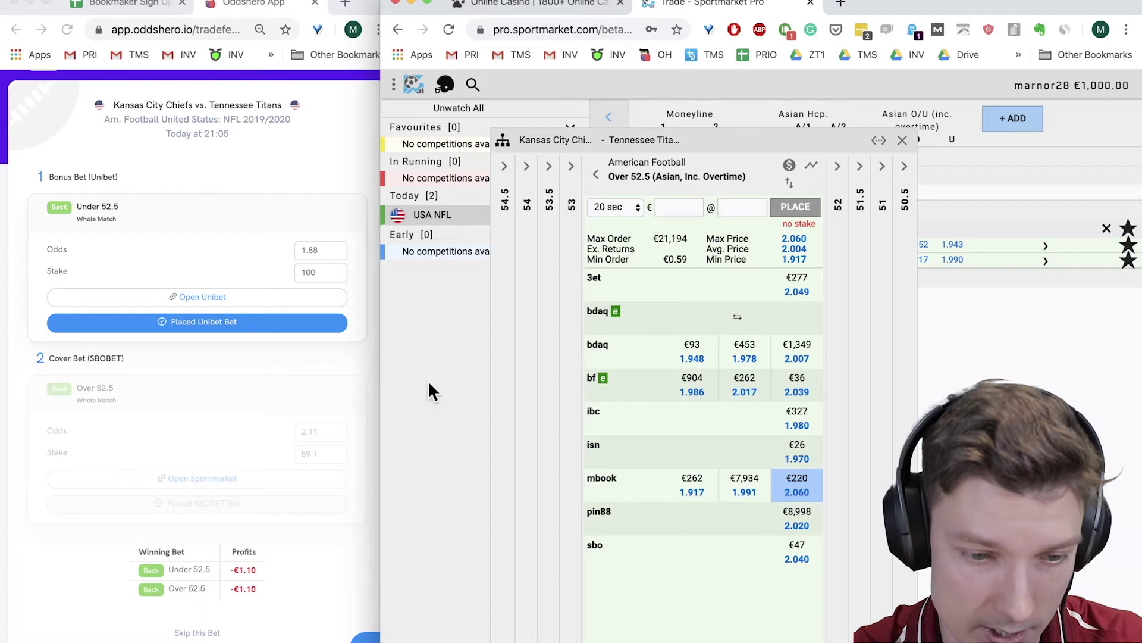
# Step: Skip the Kansas City Chiefs vs. Tennessee Titans Under 52.5 suggestion in Oddshero and switch Sportmarket Pro back to LeoVegas
pyautogui.click(305, 135)
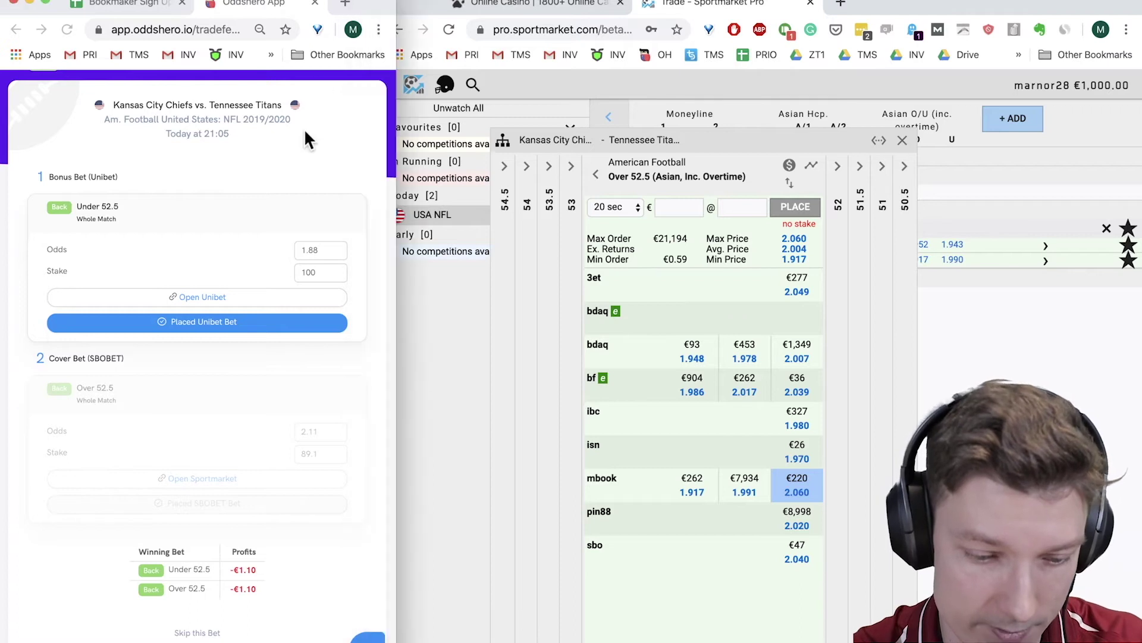
pyautogui.click(198, 634)
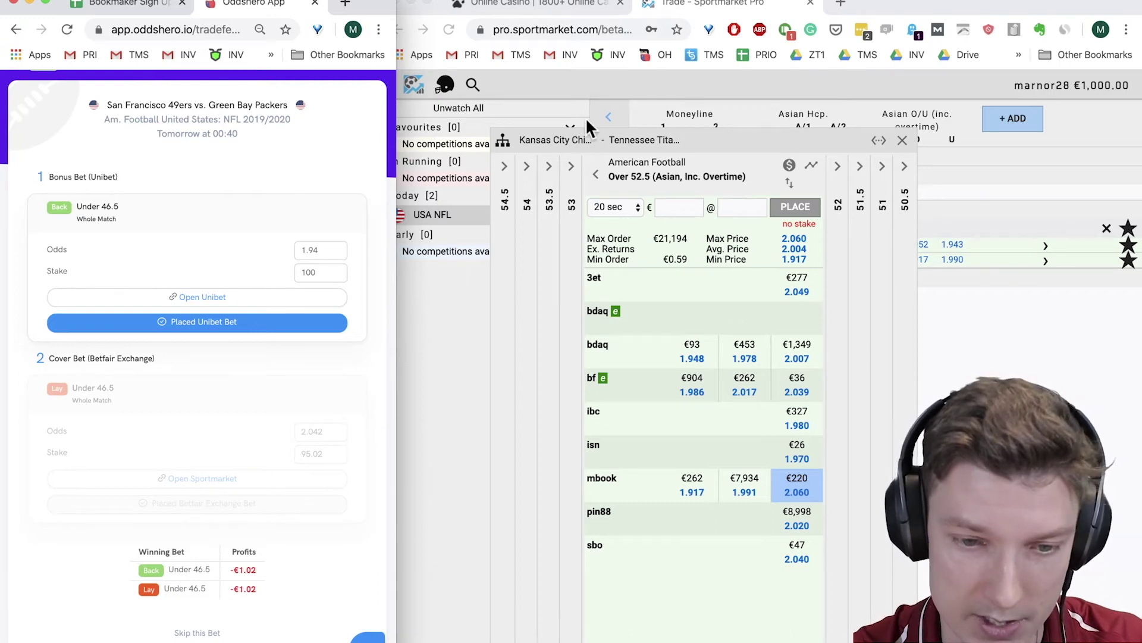
pyautogui.click(537, 7)
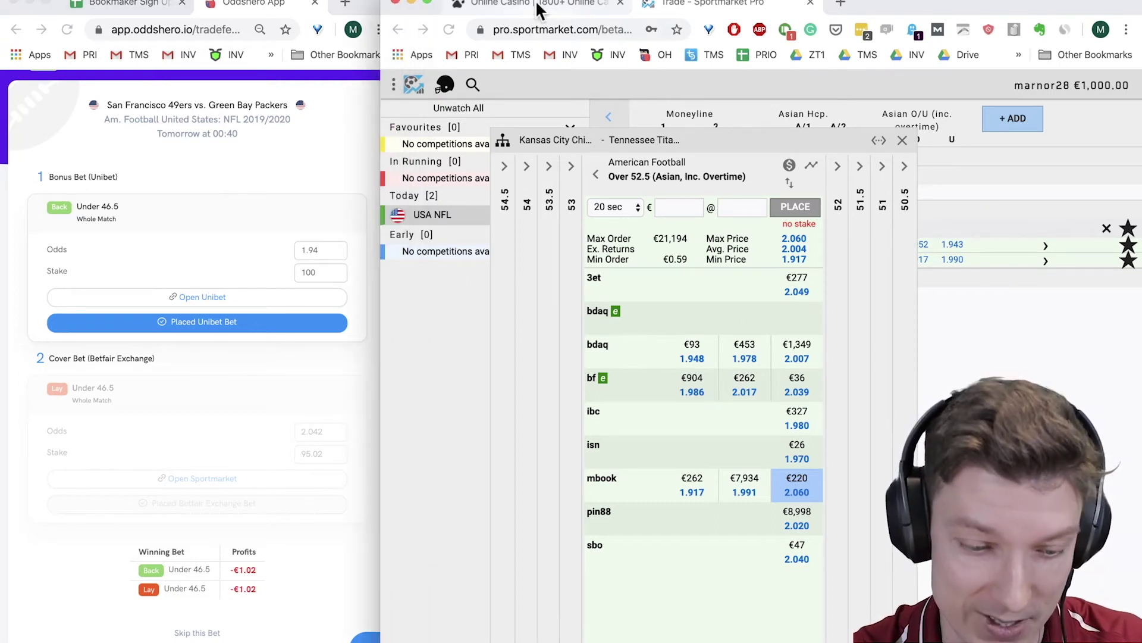
pyautogui.click(537, 7)
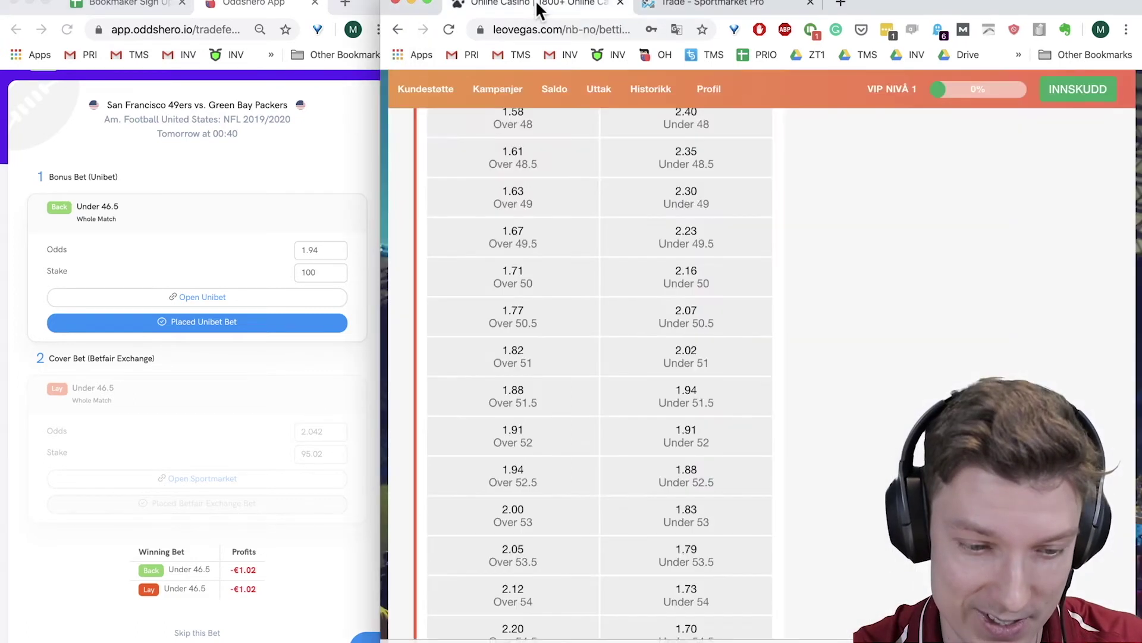
# Step: Skip through the next Oddshero suggestions, including Hertha BSC Berlin, Real Betis and the Kansas City Chiefs handicap bets
pyautogui.click(287, 431)
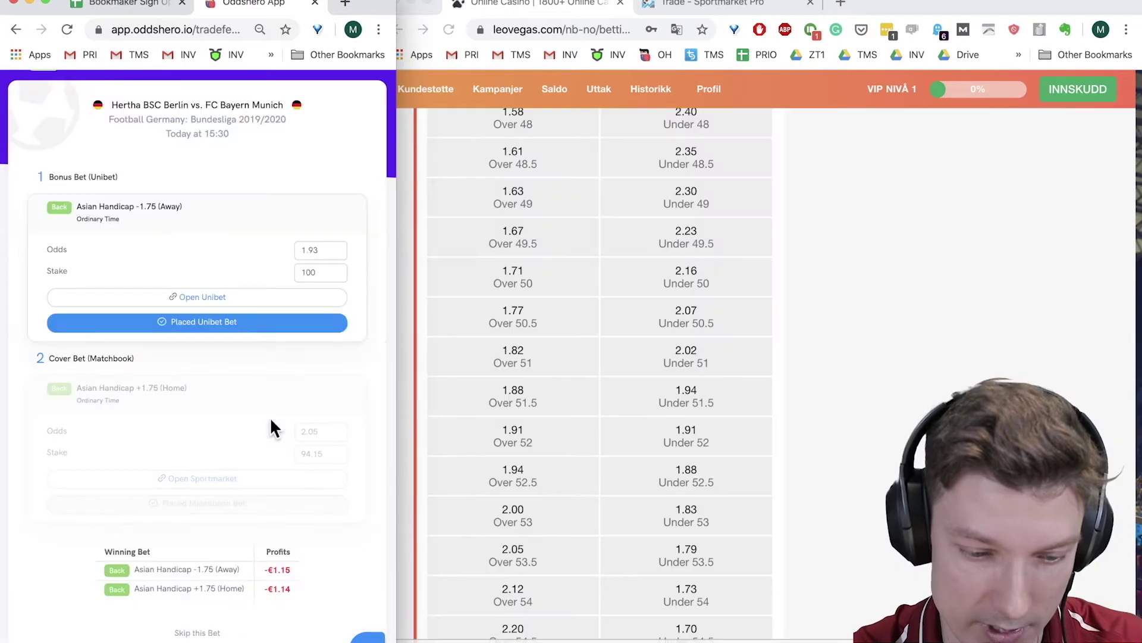
pyautogui.click(194, 631)
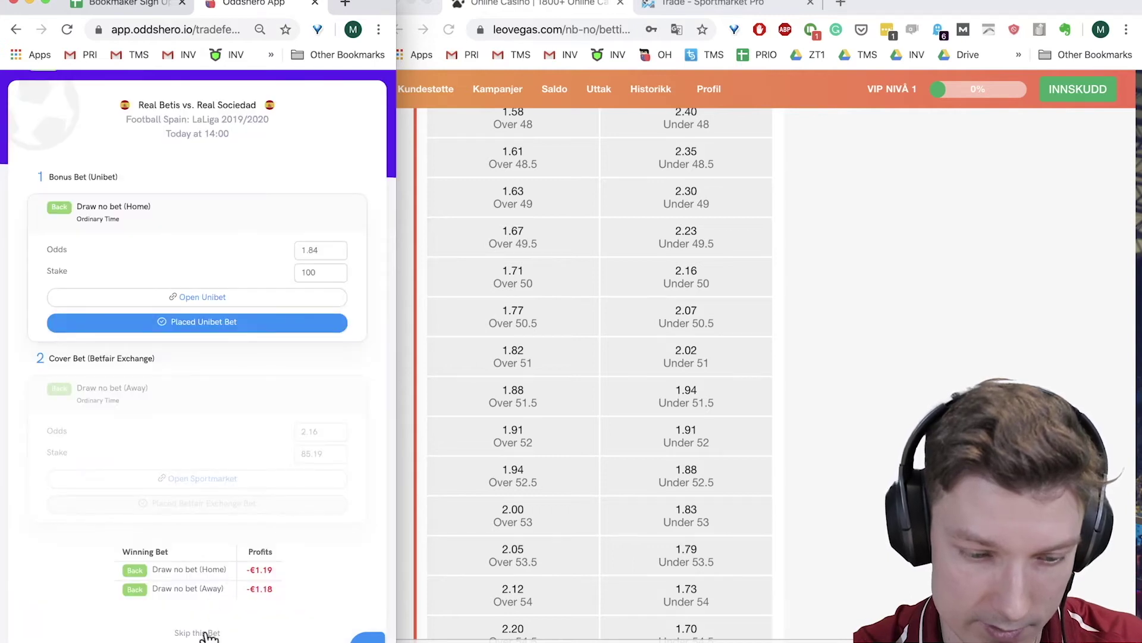
pyautogui.click(205, 633)
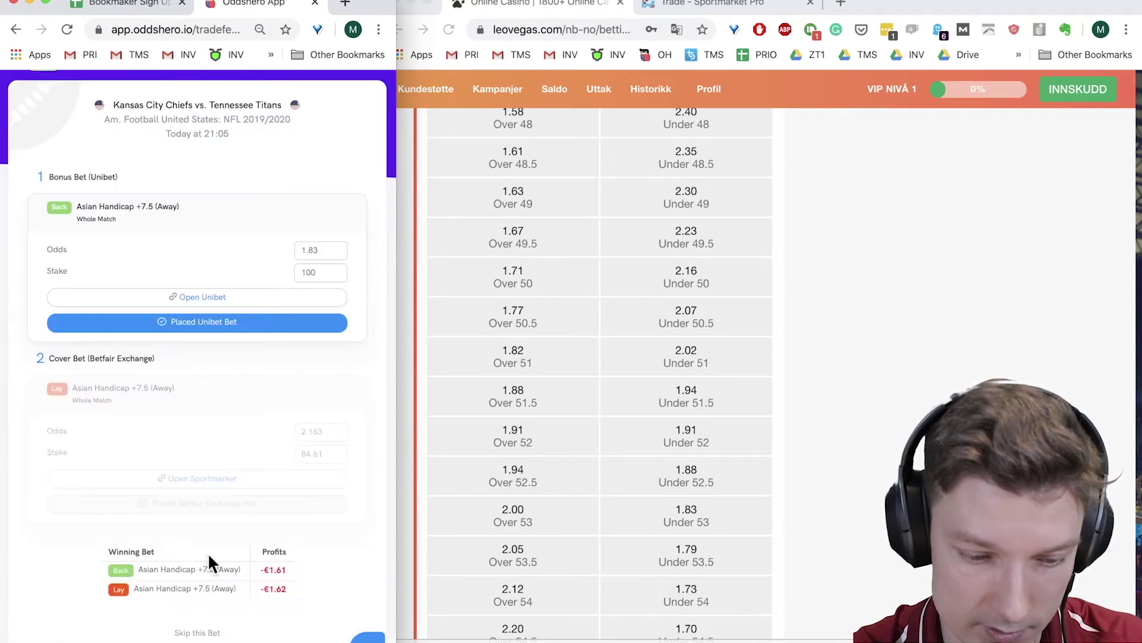
pyautogui.click(205, 633)
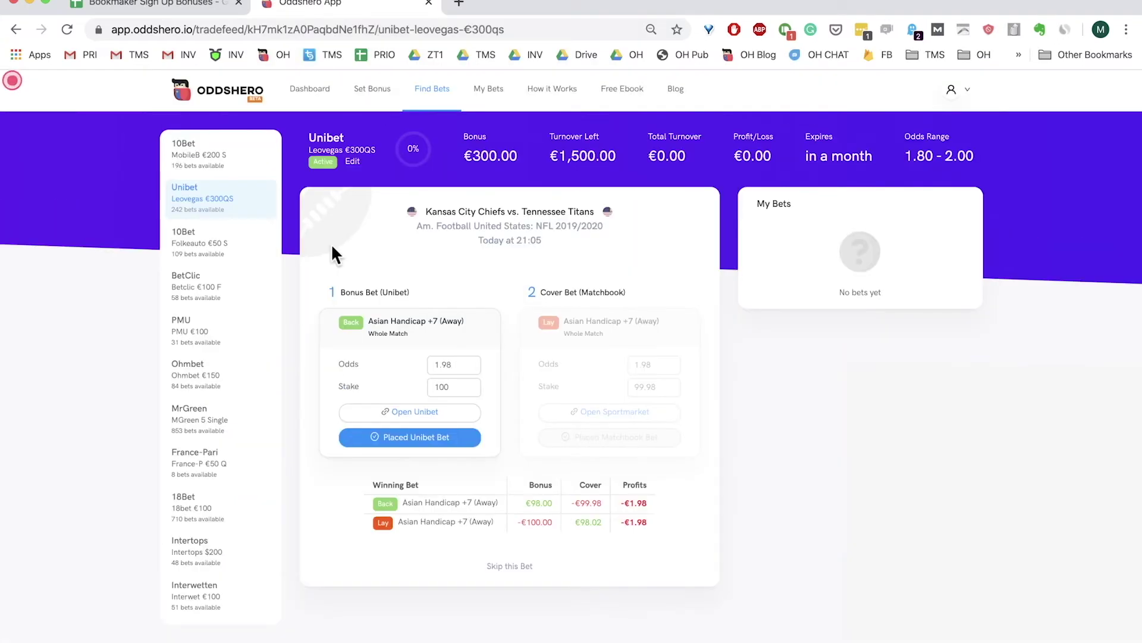
pyautogui.click(509, 566)
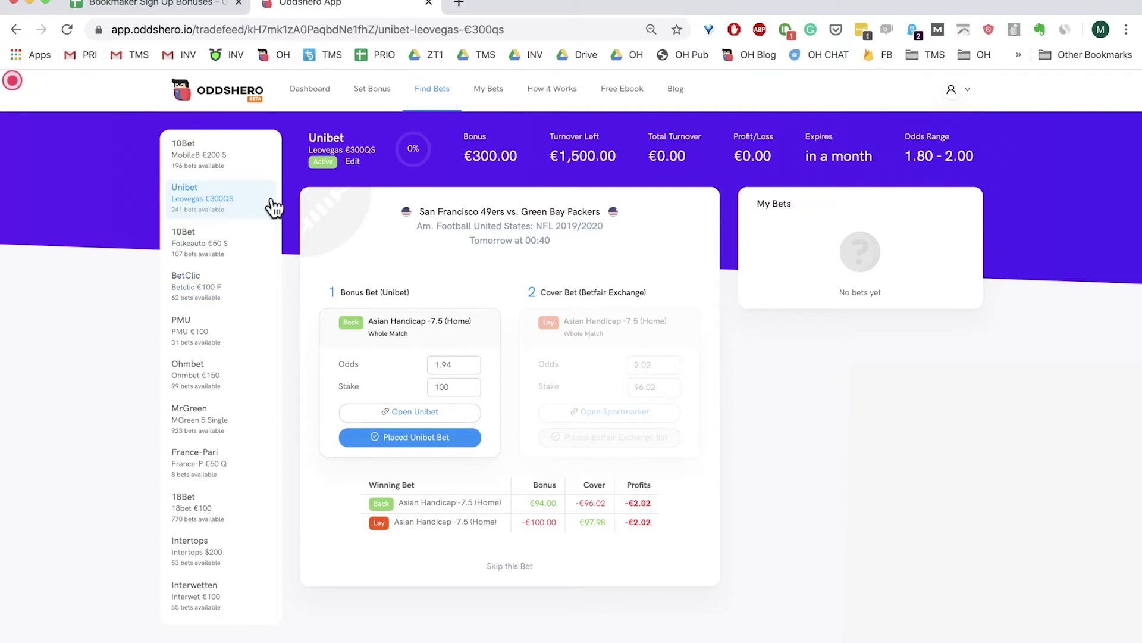
pyautogui.click(509, 566)
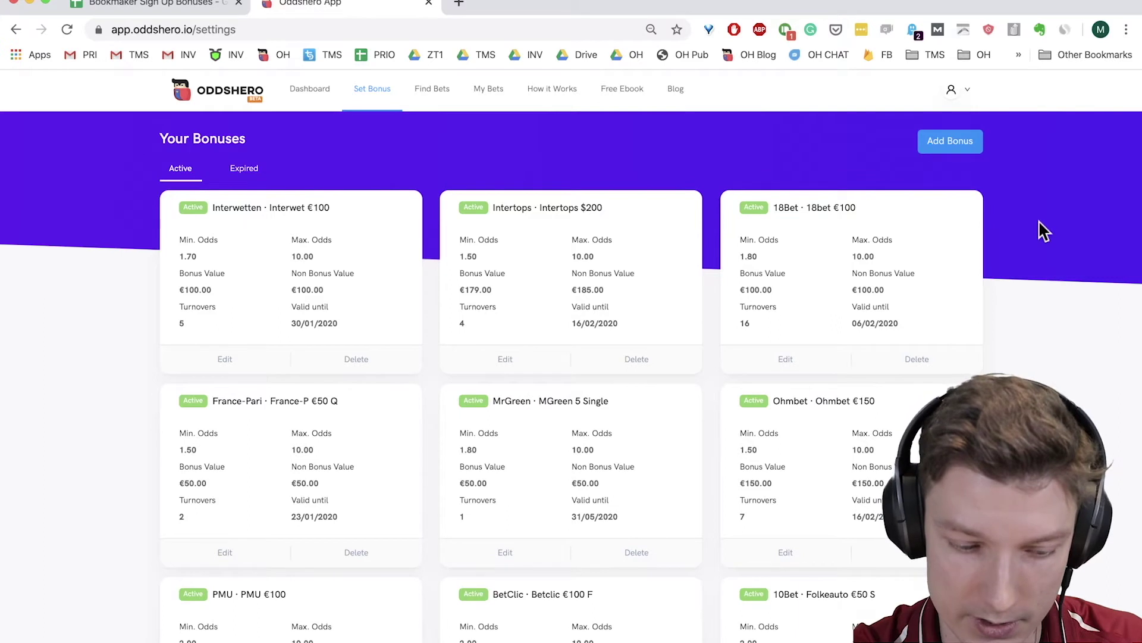
# Step: Raise the maximum odds of the Unibet Leovegas €300QS bonus to 2.10 and save the bonus
pyautogui.scroll(-8, 1044, 230)
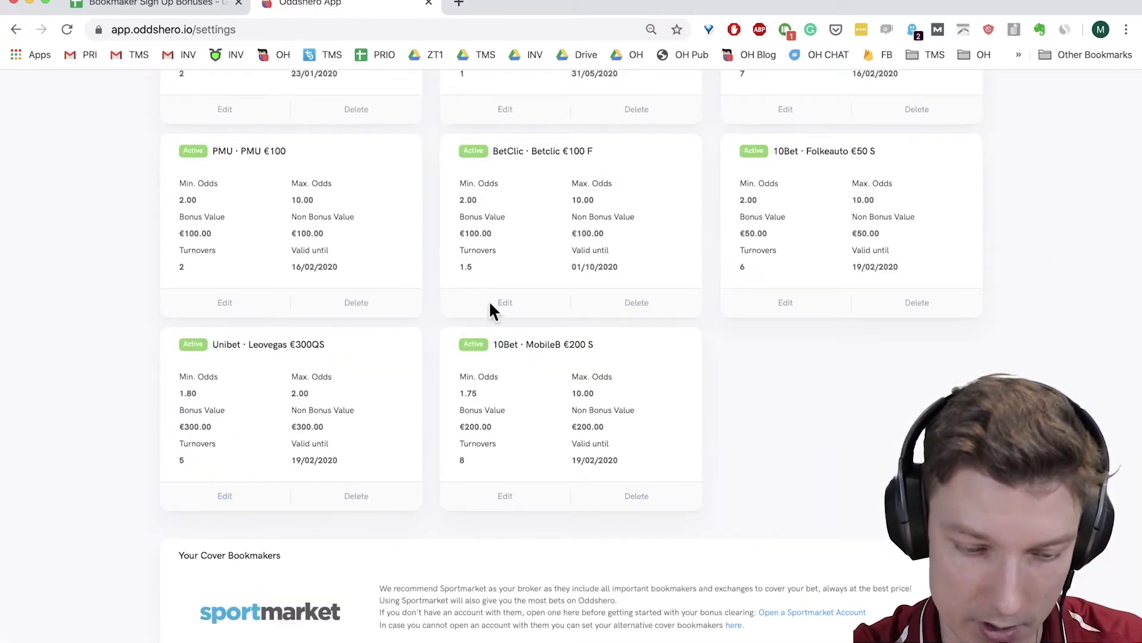
pyautogui.click(225, 496)
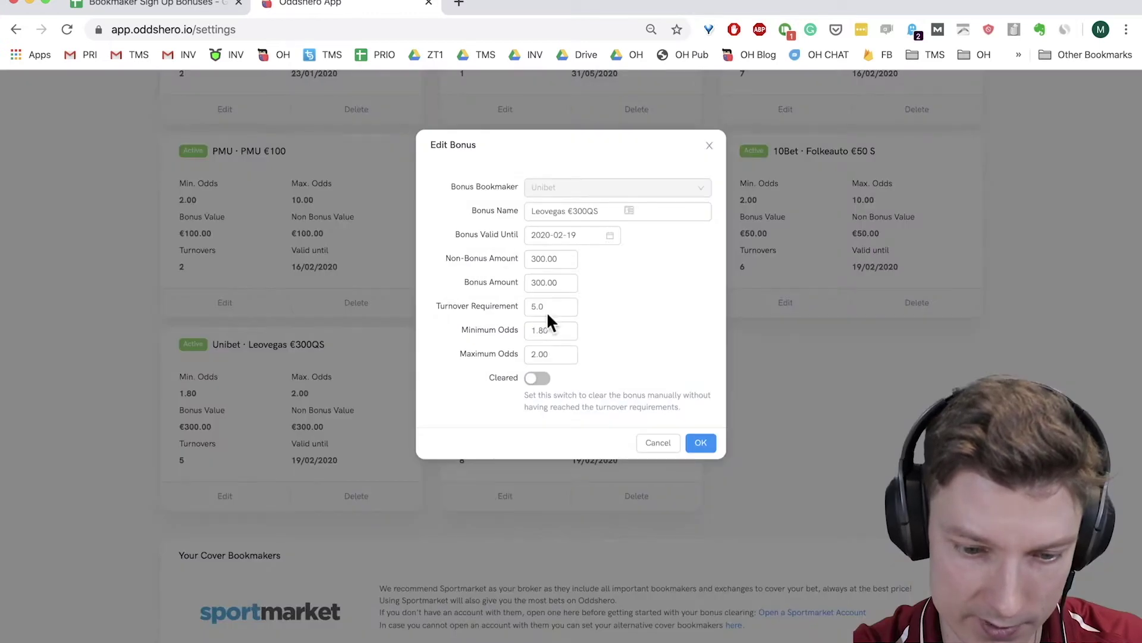
pyautogui.click(539, 357)
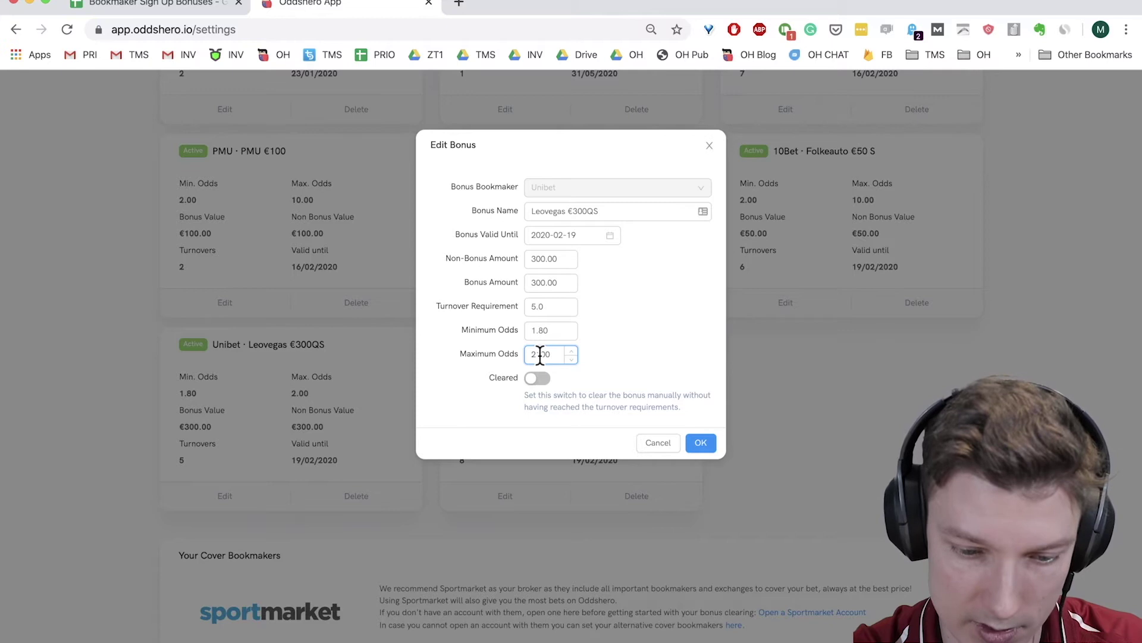
pyautogui.press('BackSpace')
pyautogui.write('1')
pyautogui.press('Left')
pyautogui.write('.')
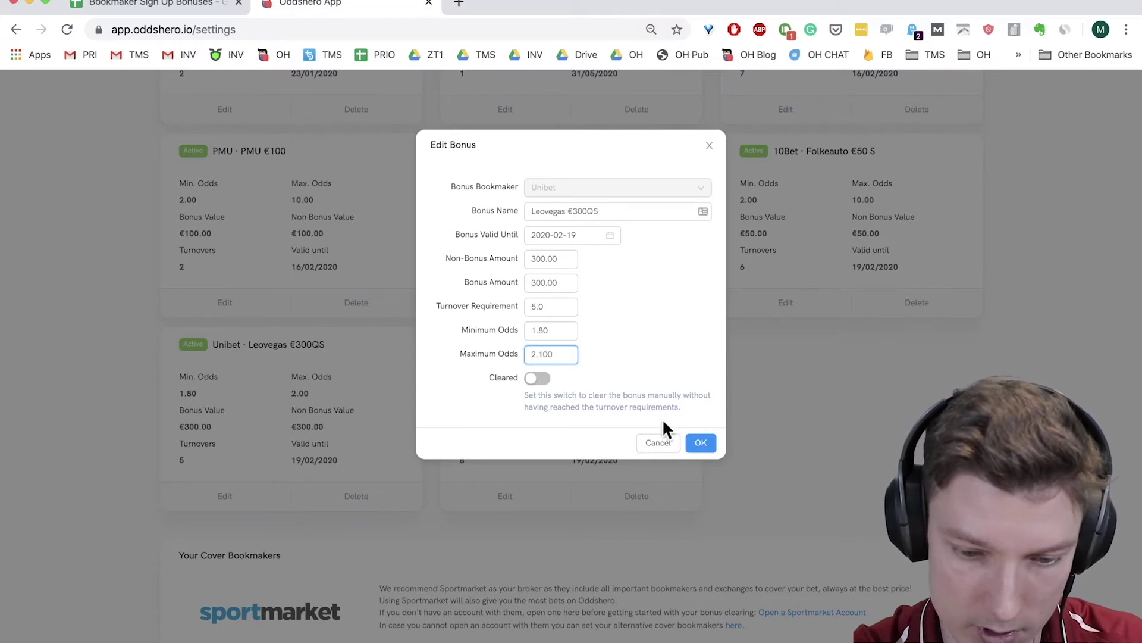
pyautogui.click(700, 443)
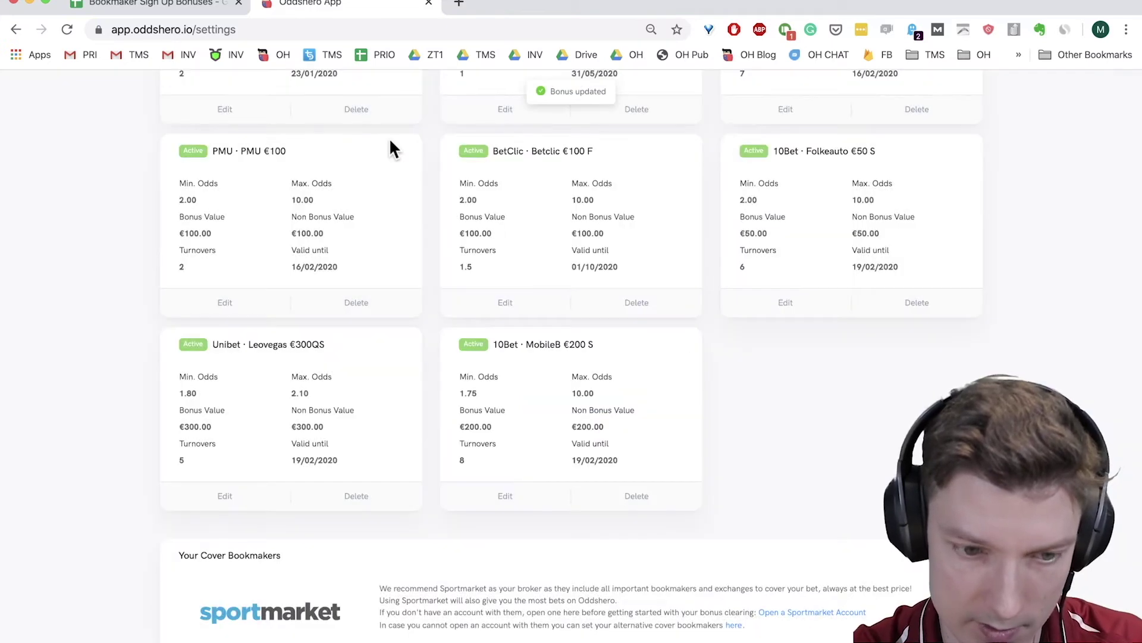
# Step: Return to Oddshero's bet finder and open the suggestions for the Unibet Leovegas €300QS bonus
pyautogui.scroll(8, 389, 137)
pyautogui.click(436, 98)
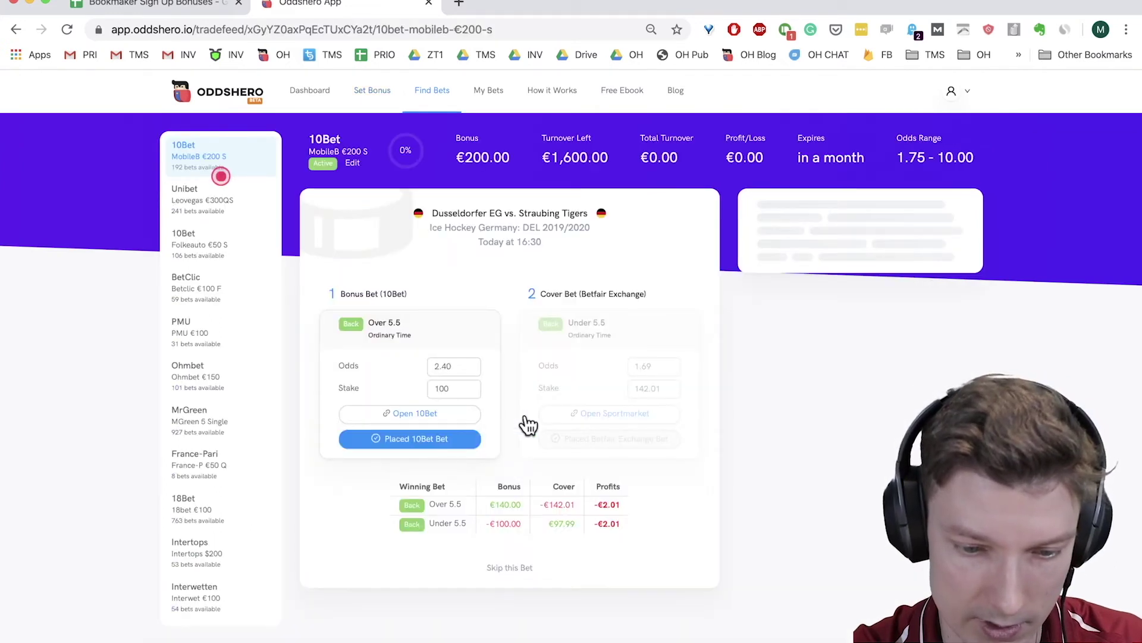
pyautogui.click(500, 569)
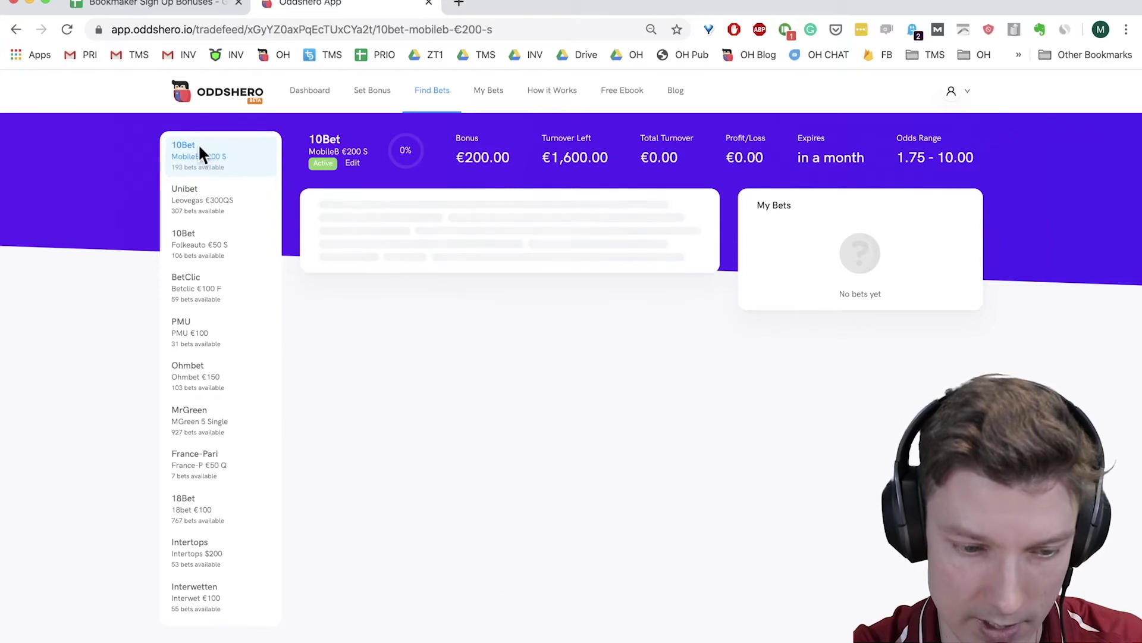
pyautogui.click(217, 191)
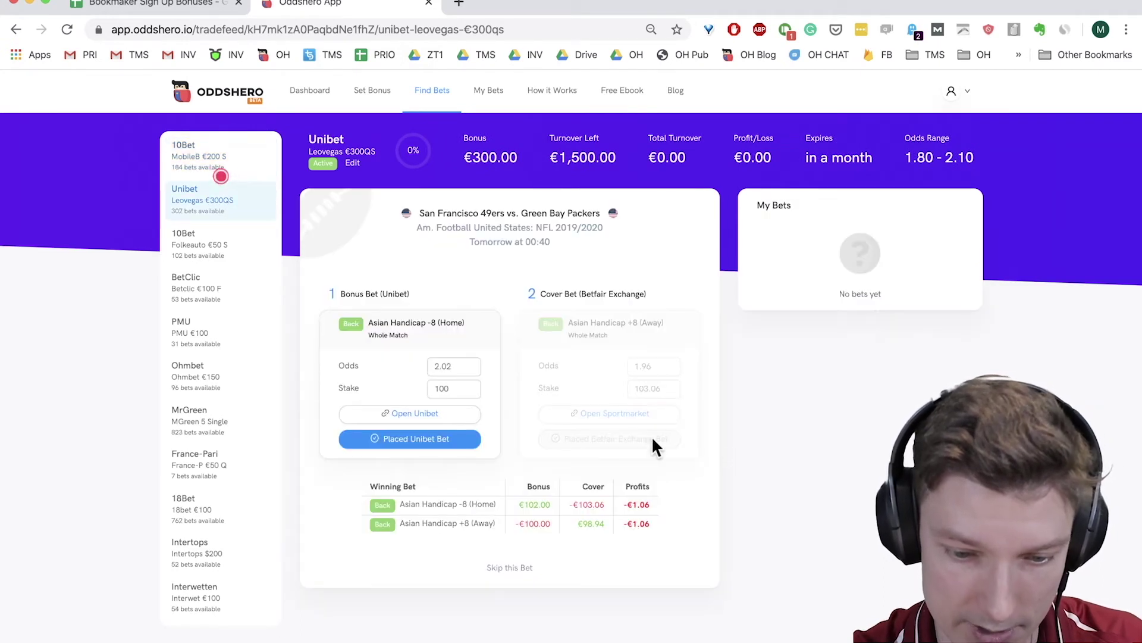
# Step: Place the narrow Oddshero window beside LeoVegas and return to the beginning of the Kansas City Chiefs - Tennessee Titans page
pyautogui.hotkey('ctrl', 'alt', 'Left')
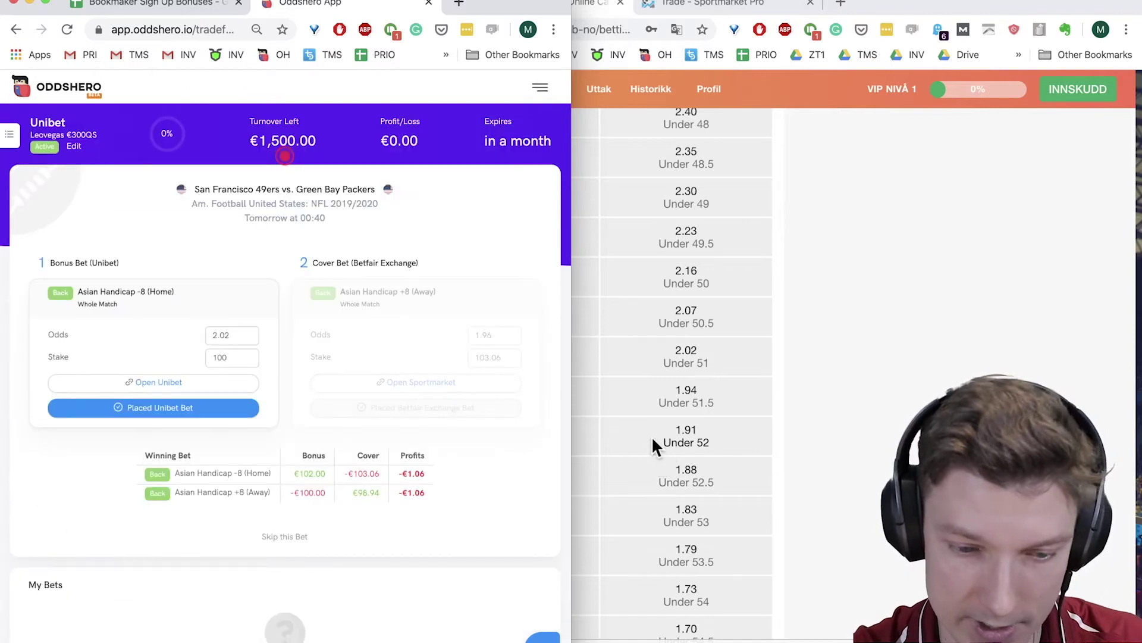
pyautogui.hotkey('ctrl', 'alt', 'd')
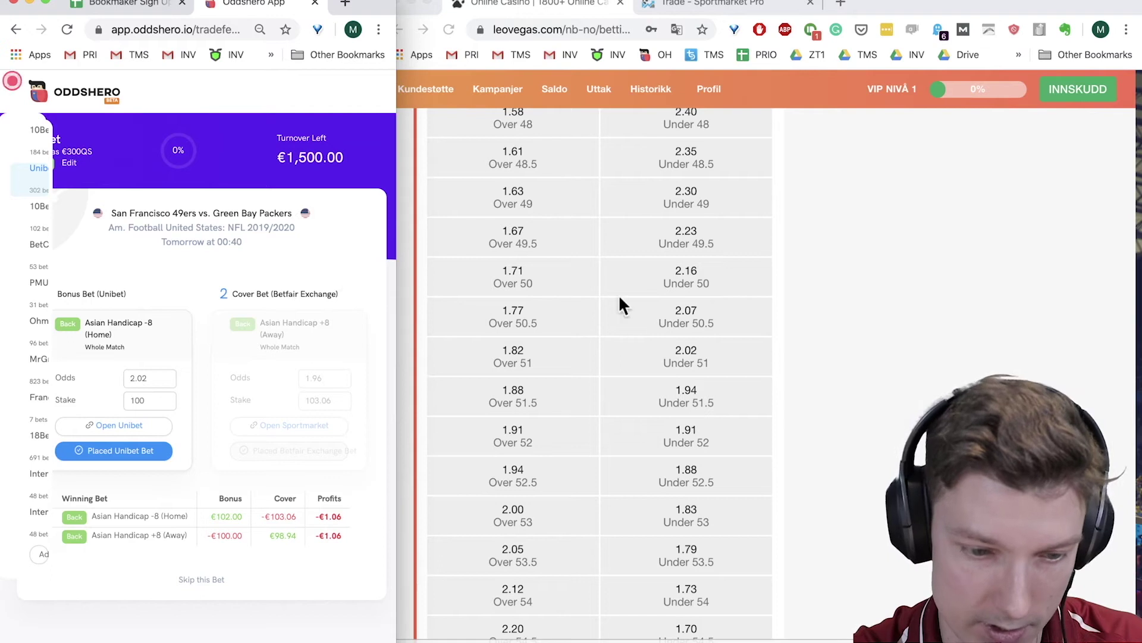
pyautogui.click(786, 281)
pyautogui.hotkey('ctrl', 'alt', 't')
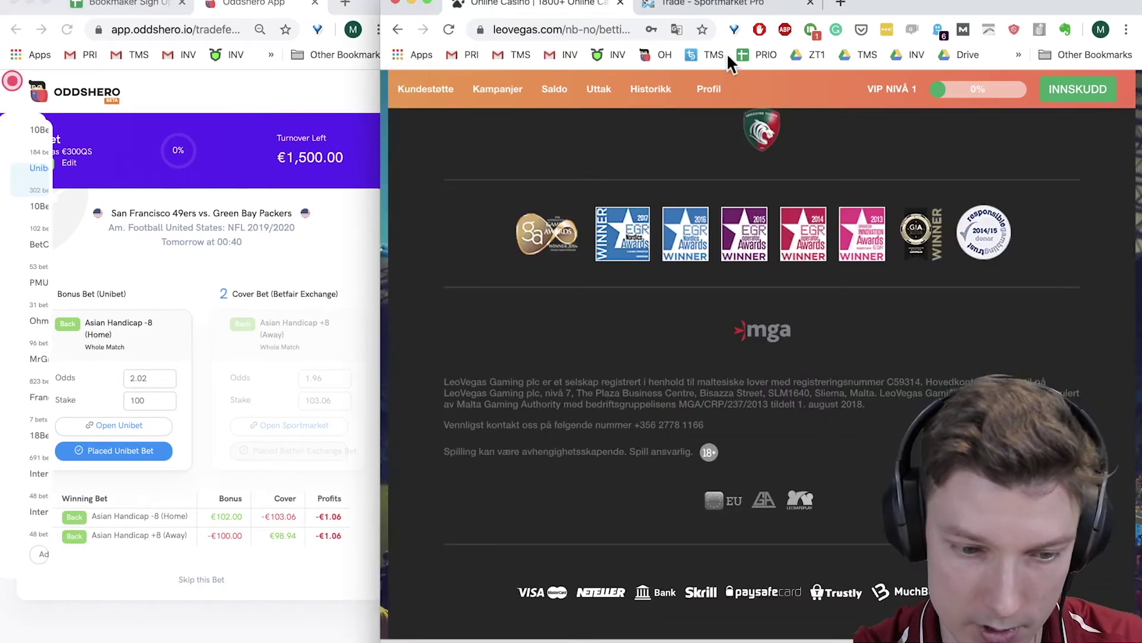
pyautogui.scroll(-20, 724, 363)
pyautogui.scroll(5, 723, 364)
pyautogui.click(636, 225)
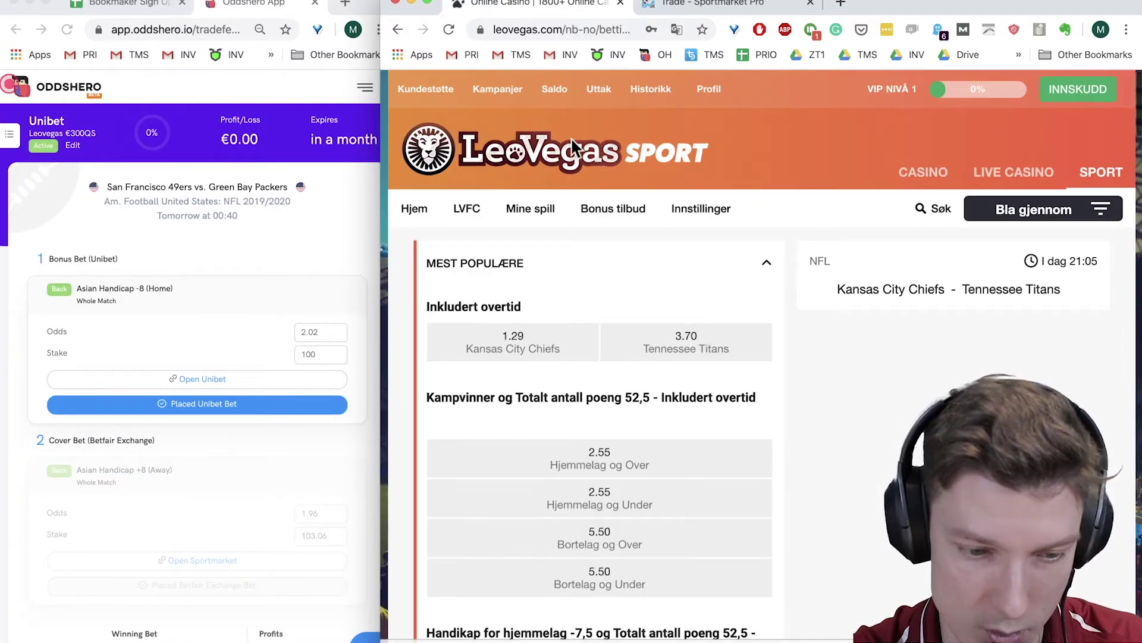
# Step: Search LeoVegas for San Francisco 49ers and find the handicap -8 odds in the Green Bay Packers match
pyautogui.click(931, 210)
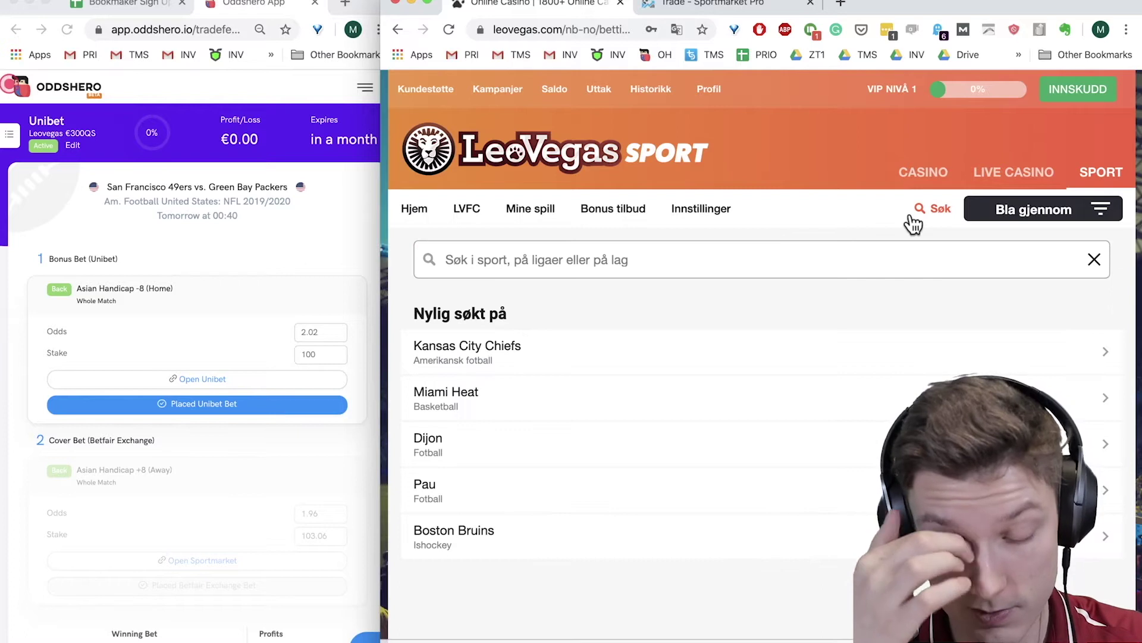
pyautogui.write('san franc')
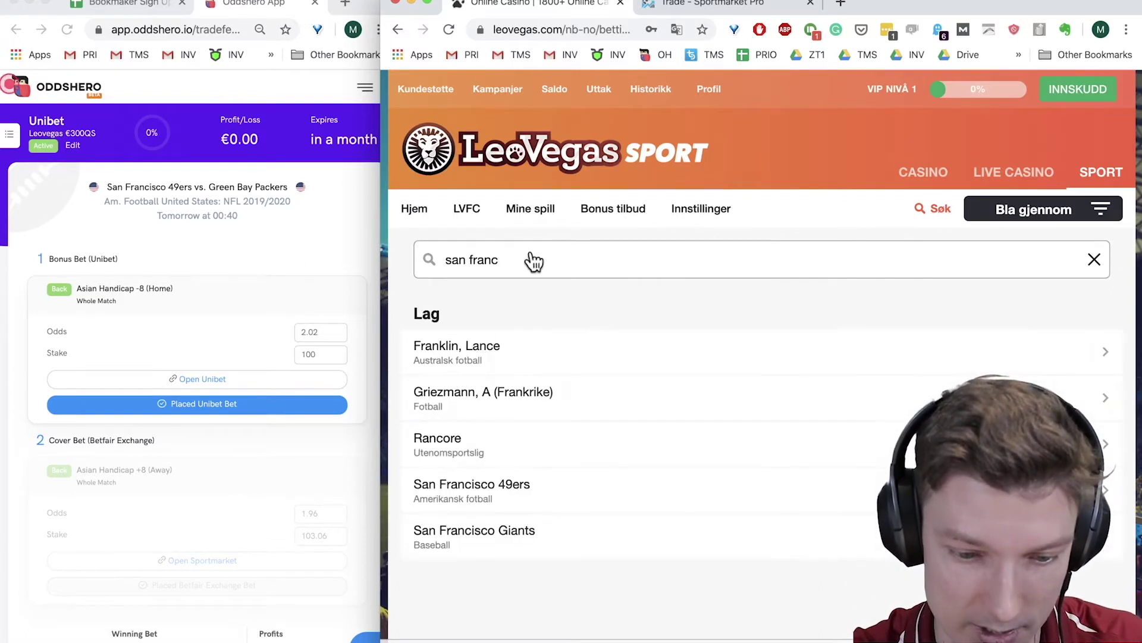
pyautogui.click(531, 485)
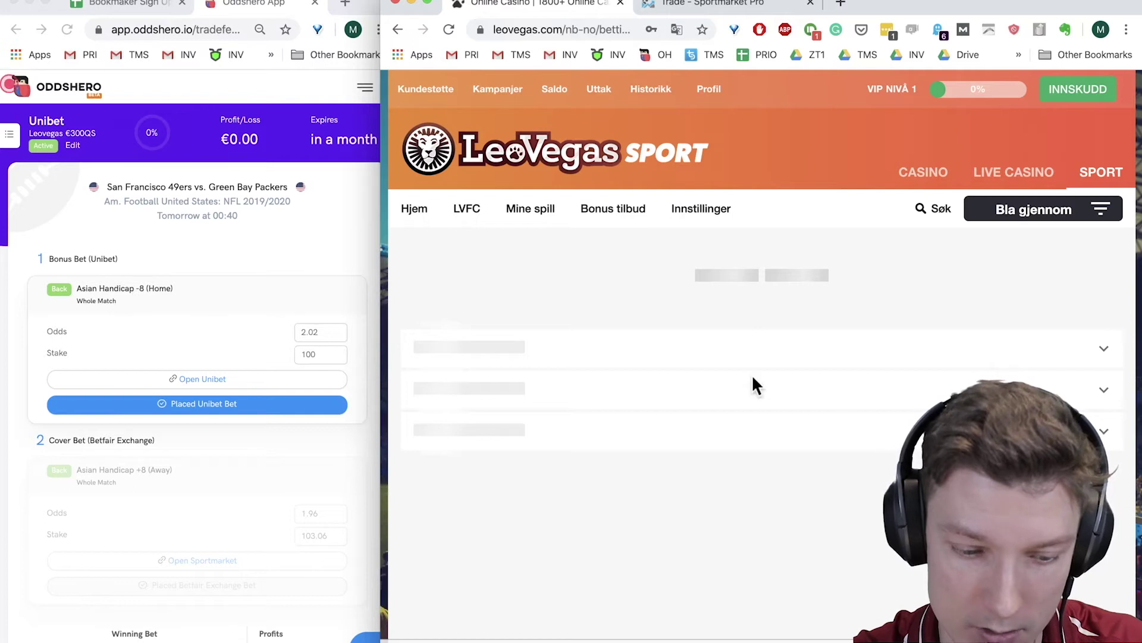
pyautogui.scroll(-4, 683, 455)
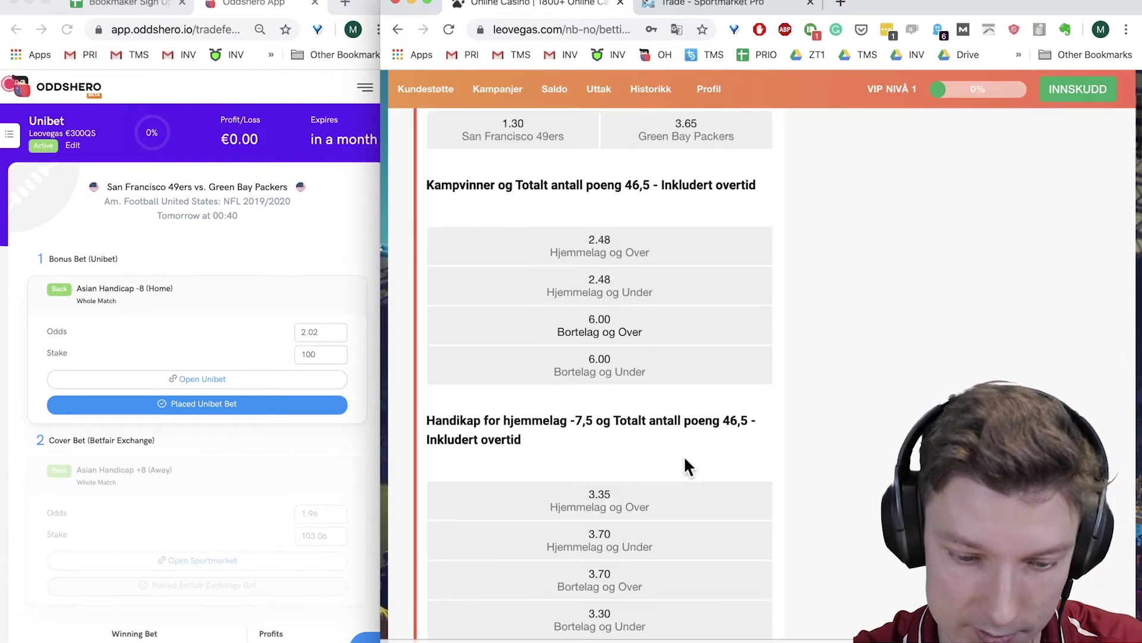
pyautogui.scroll(-5, 686, 463)
pyautogui.scroll(-2, 683, 467)
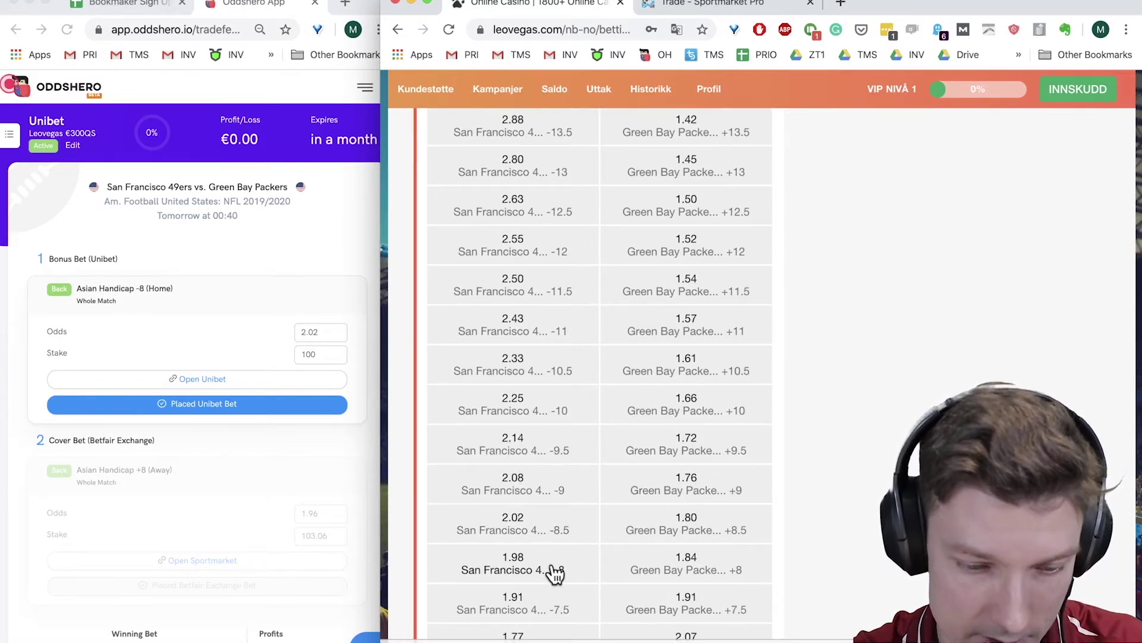
# Step: Set the odds of Oddshero's San Francisco 49ers -8 bonus bet to 1.98
pyautogui.click(297, 295)
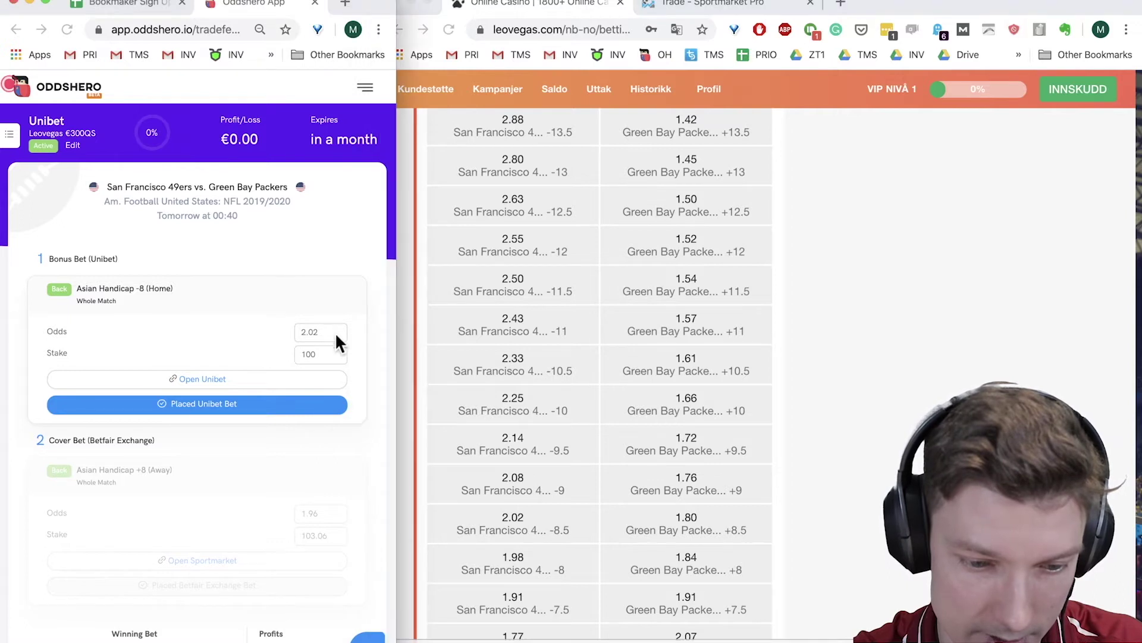
pyautogui.click(338, 332)
pyautogui.press('super+a')
pyautogui.write('1.98')
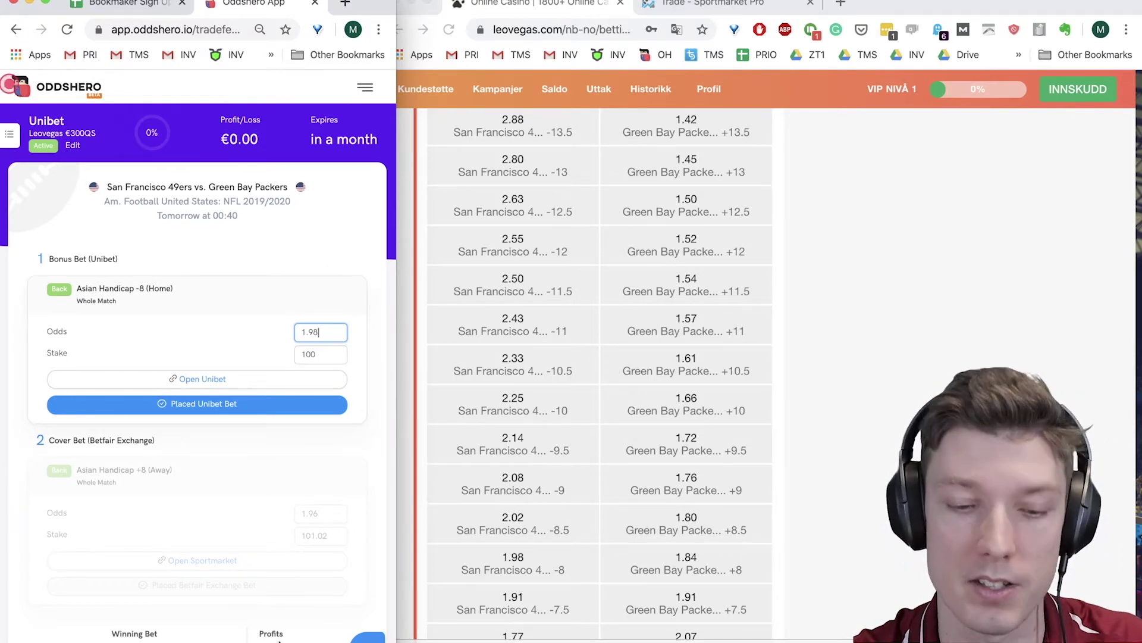
# Step: Calculate 4*6*(-1) in Spotlight Search and highlight its factors
pyautogui.press('super+space')
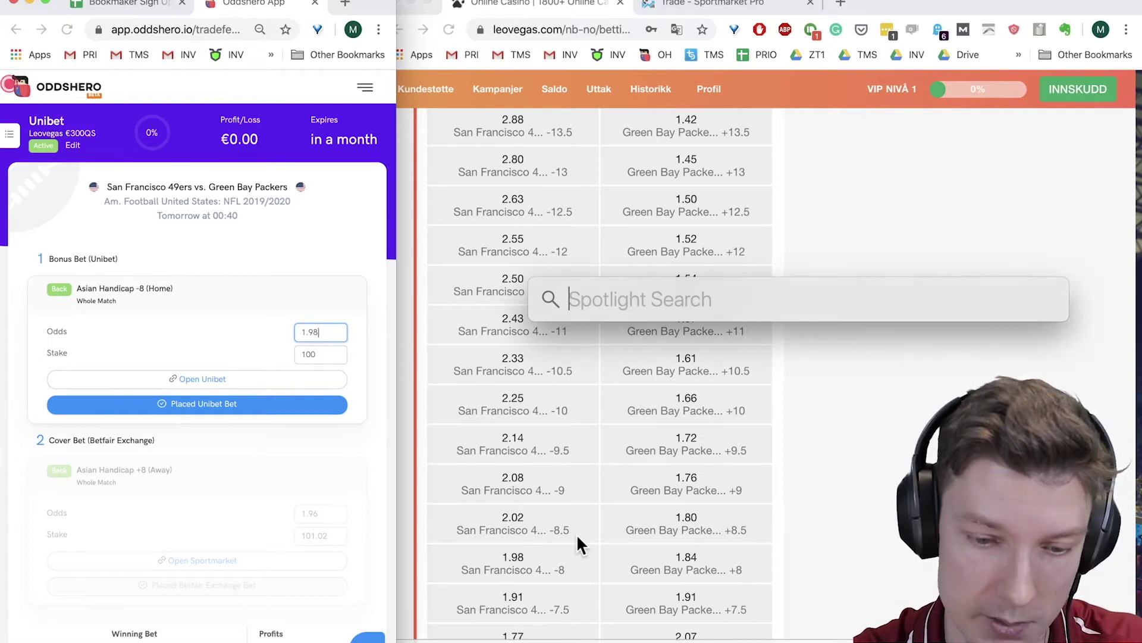
pyautogui.write('4*')
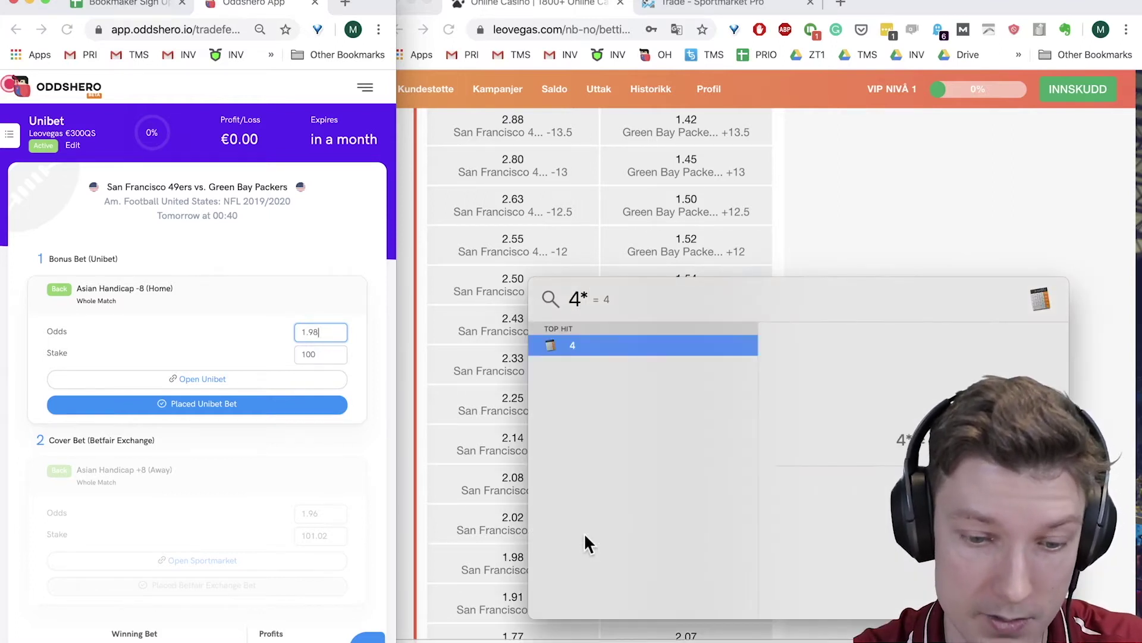
pyautogui.write('6')
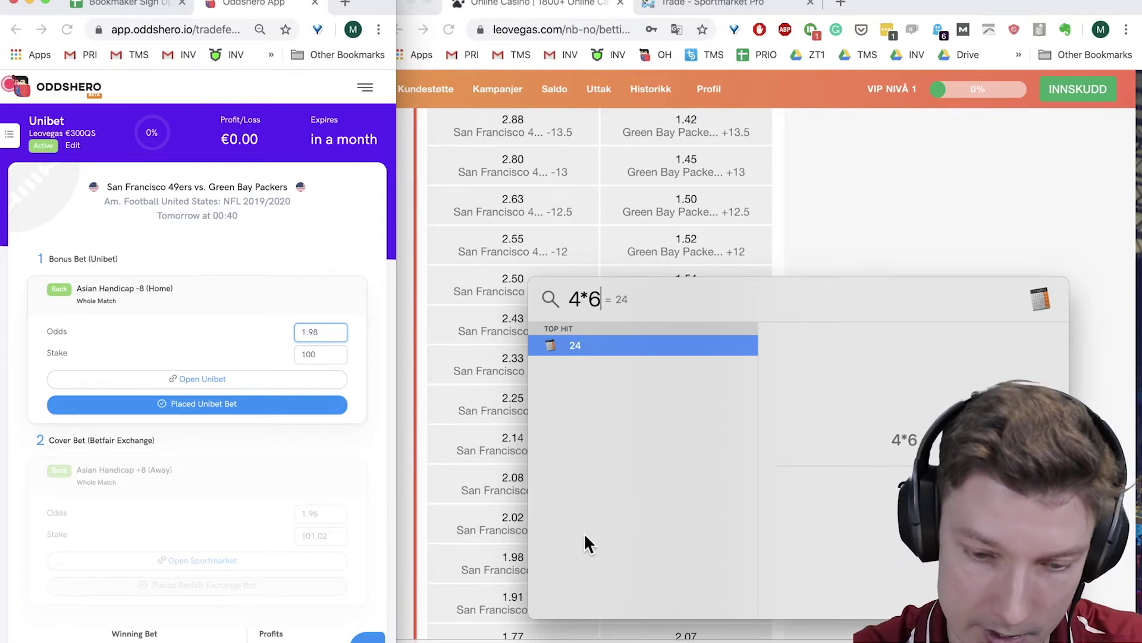
pyautogui.write('*')
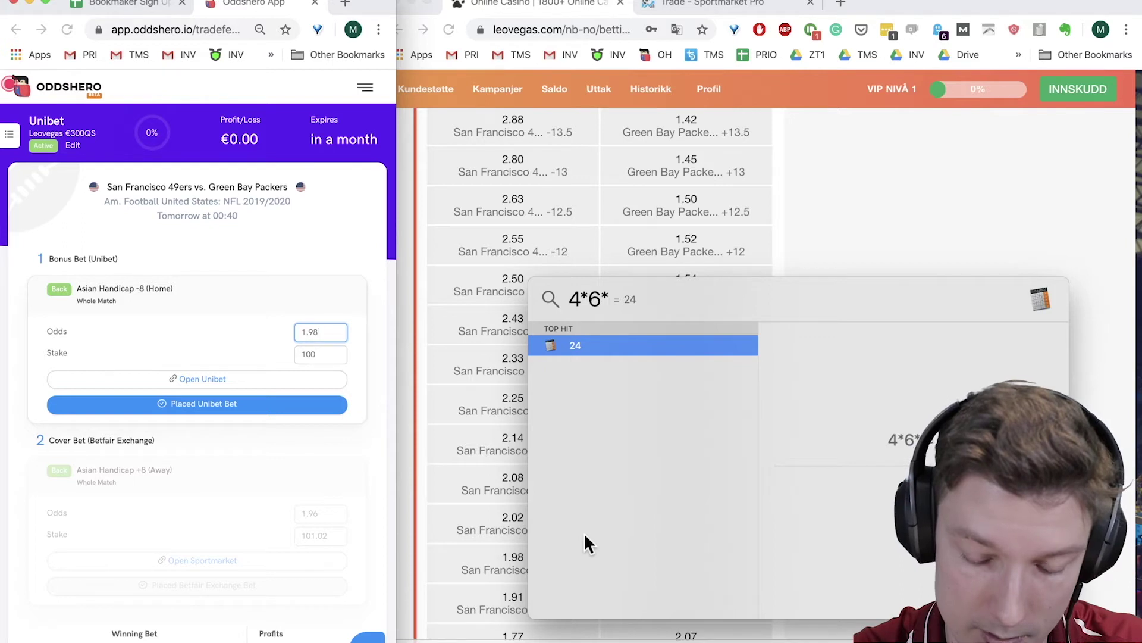
pyautogui.write('(*-1')
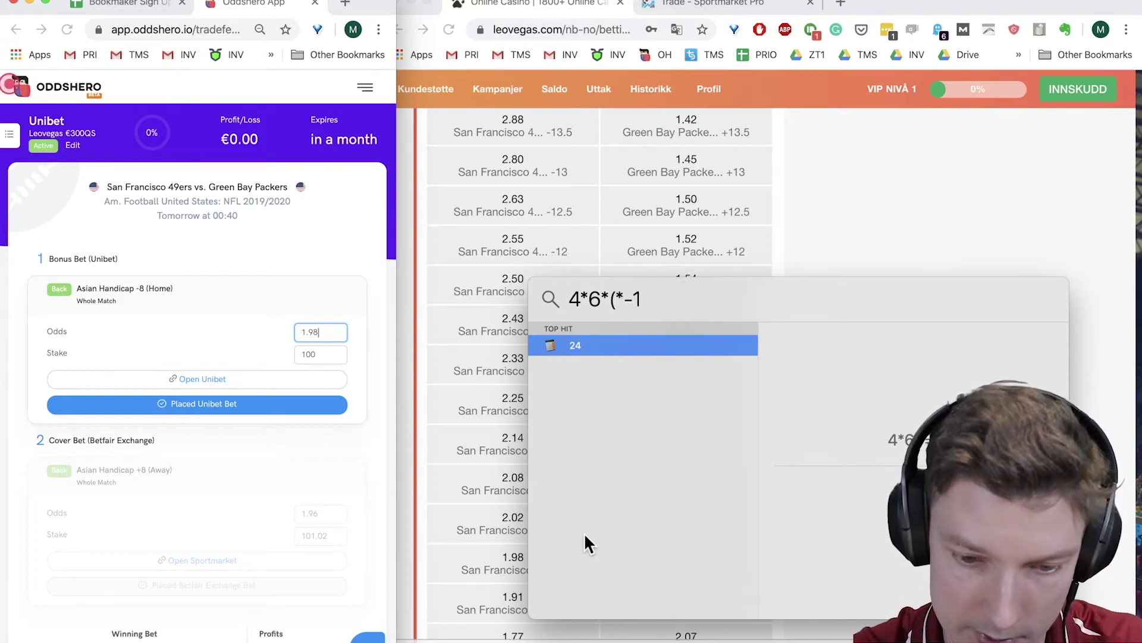
pyautogui.press('BackSpace')
pyautogui.press('BackSpace')
pyautogui.press('BackSpace')
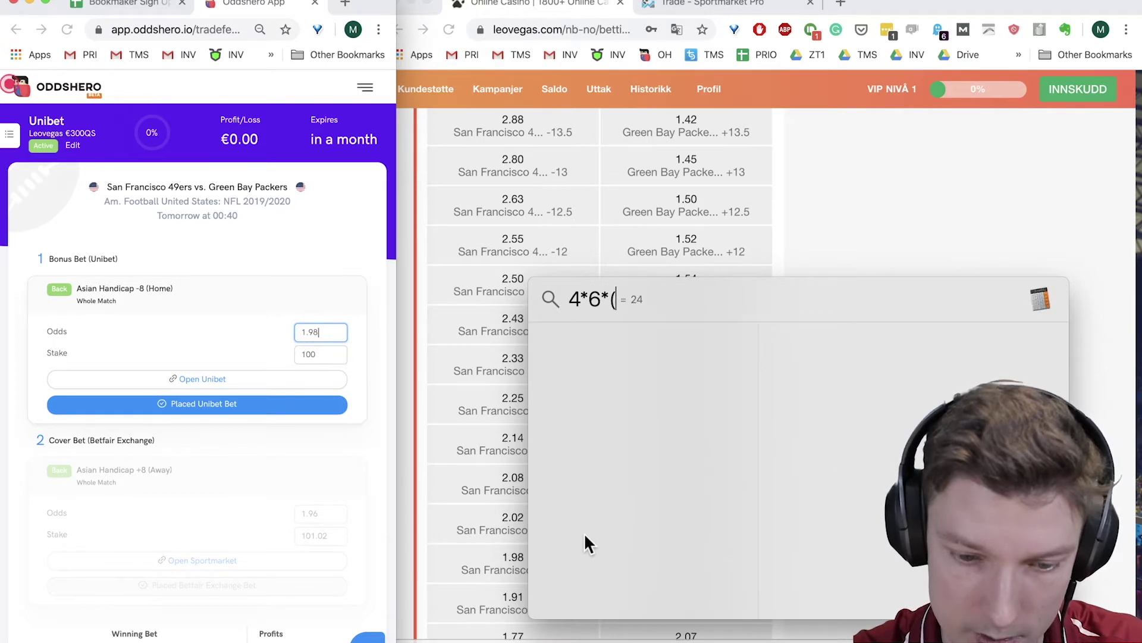
pyautogui.write('-1)')
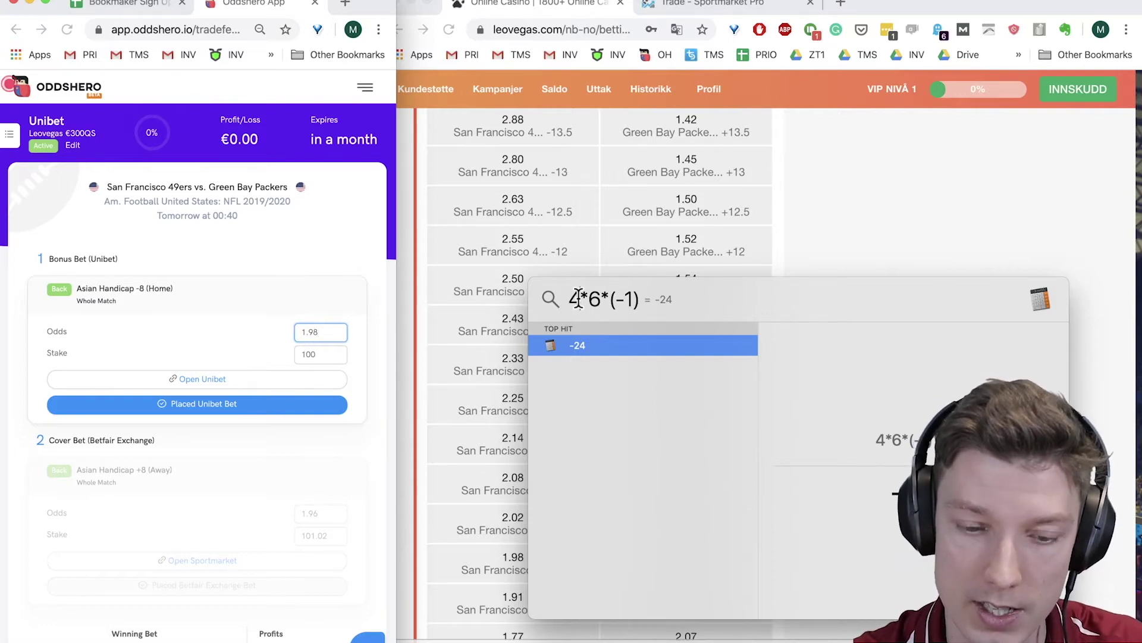
pyautogui.moveTo(578, 297); pyautogui.dragTo(566, 298)
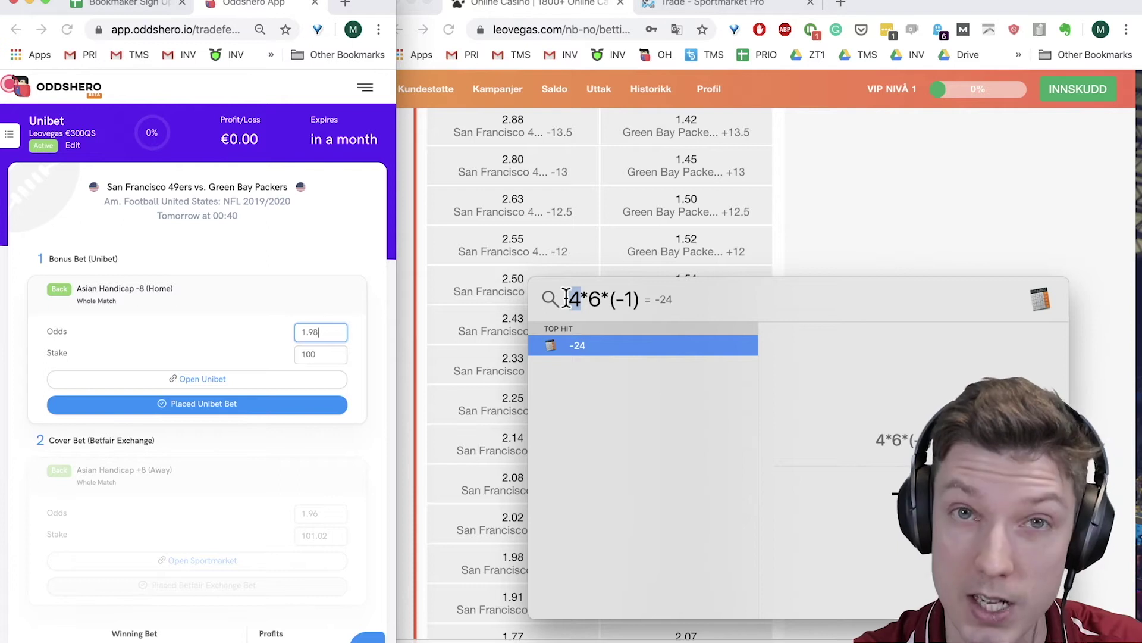
pyautogui.doubleClick(594, 299)
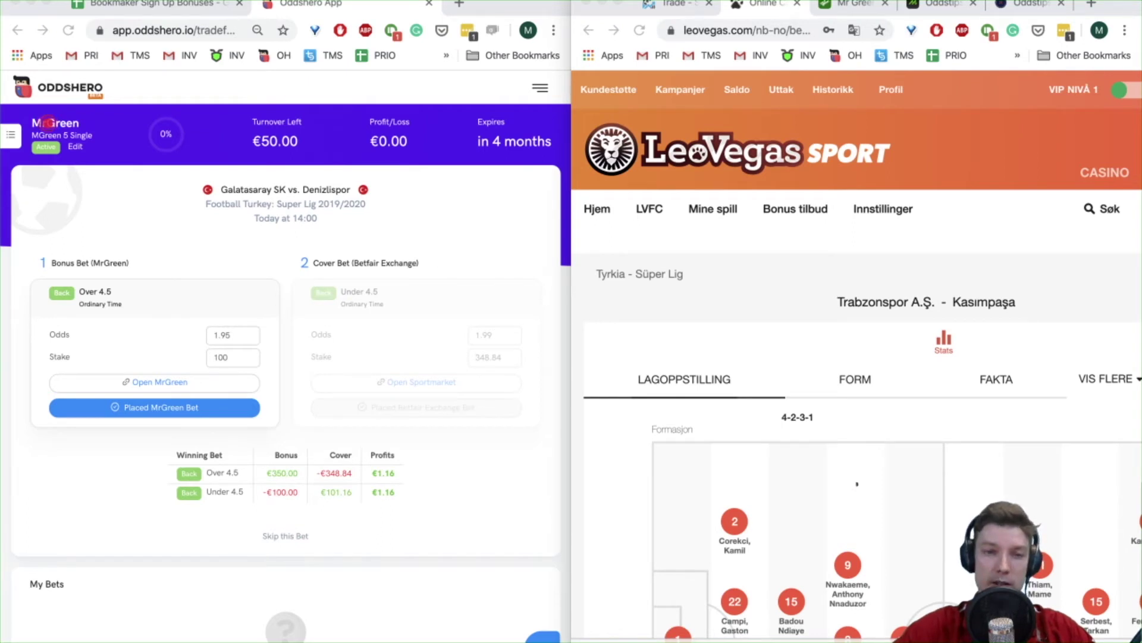
# Step: Look at Mr Green's sports betting page and return to the LeoVegas page
pyautogui.click(51, 133)
pyautogui.click(831, 5)
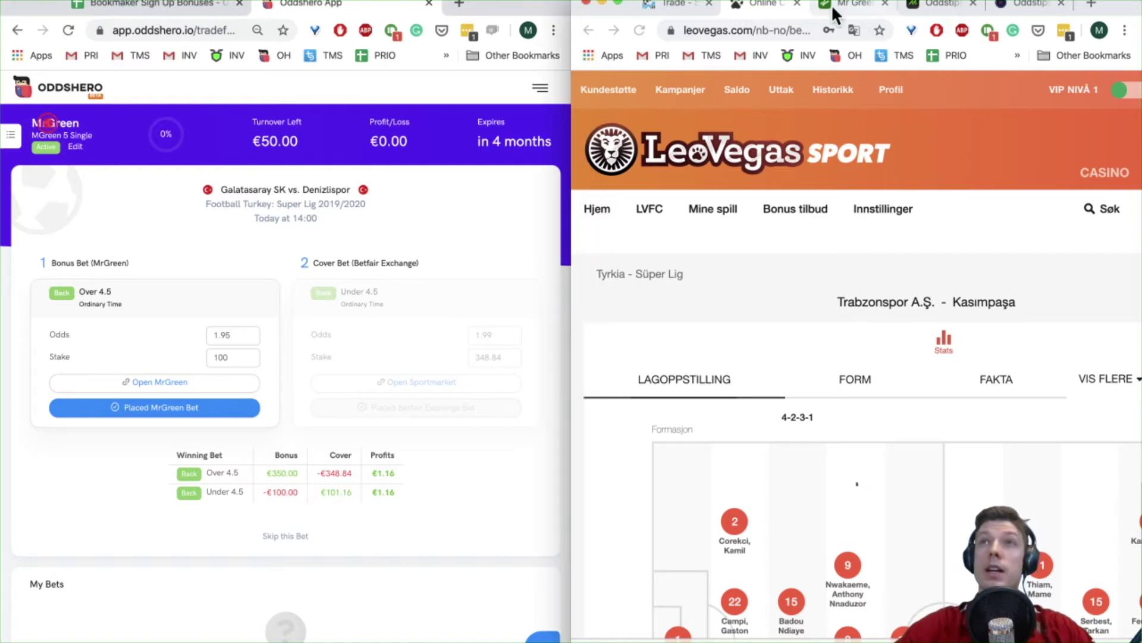
pyautogui.click(831, 4)
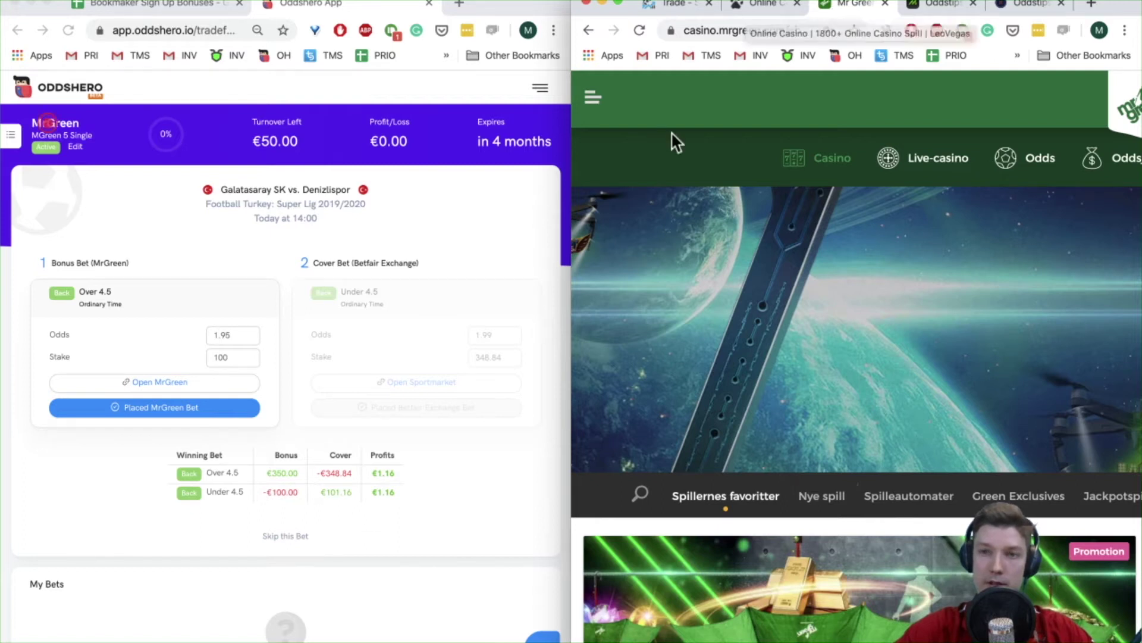
pyautogui.click(1004, 156)
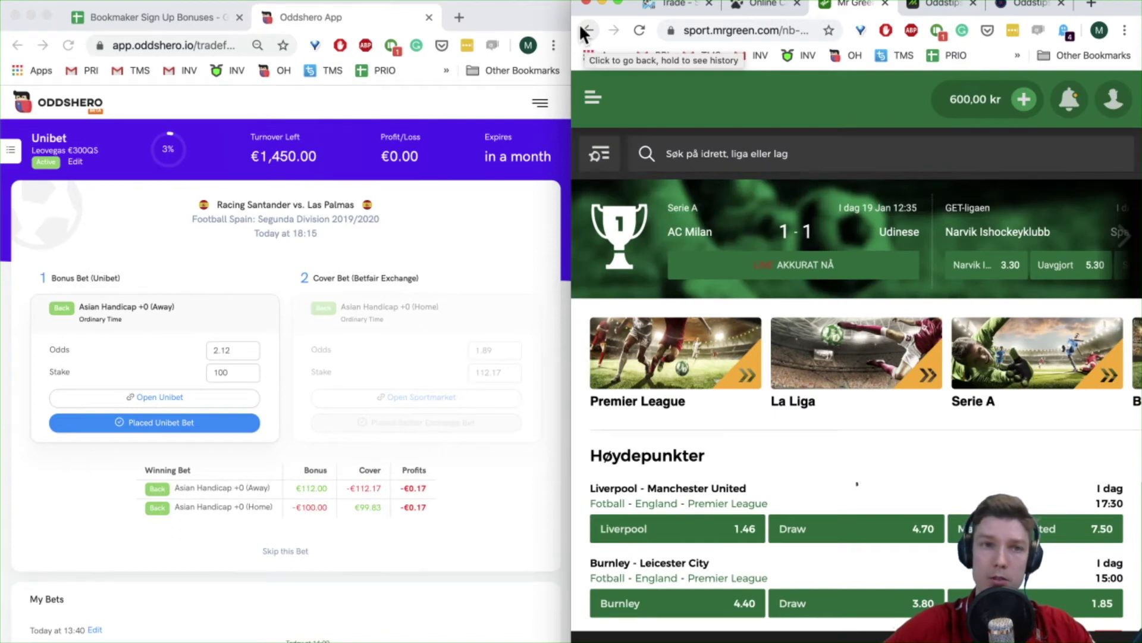
pyautogui.click(587, 29)
pyautogui.click(767, 6)
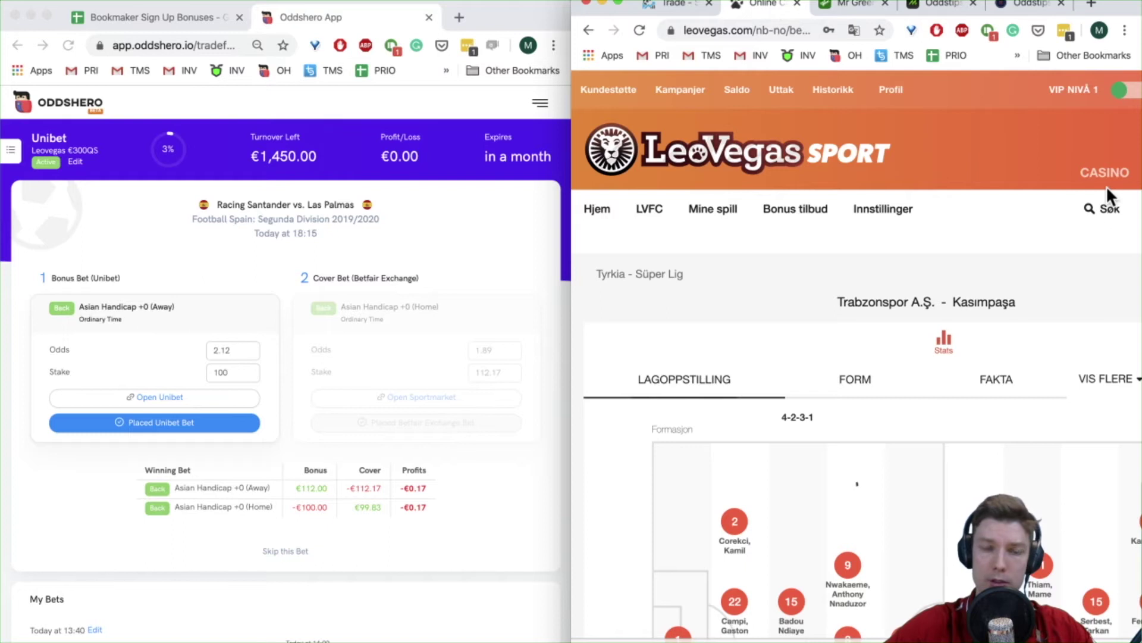
# Step: Search LeoVegas for "las palmas" and open the Racing Santander - UD Las Palmas match
pyautogui.click(1107, 205)
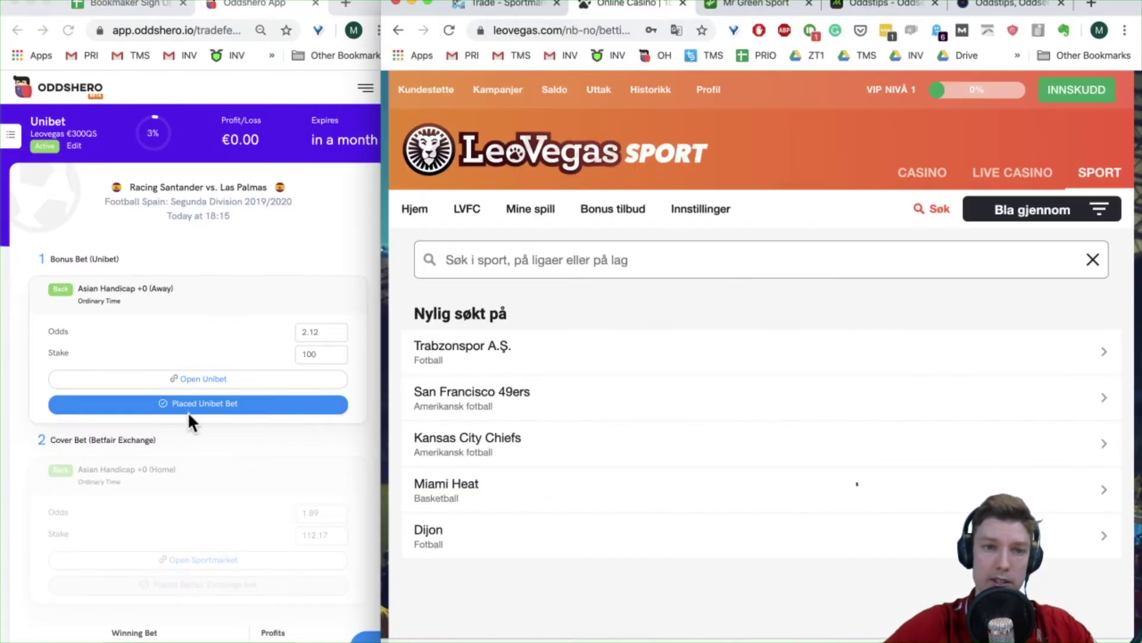
pyautogui.scroll(-2, 247, 465)
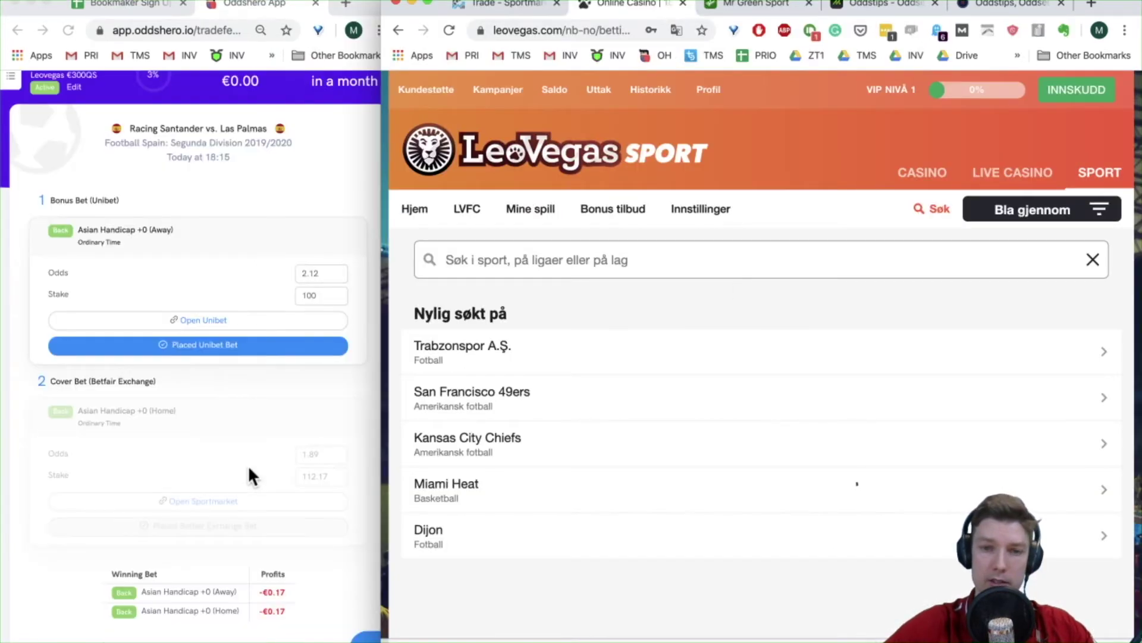
pyautogui.scroll(1, 248, 466)
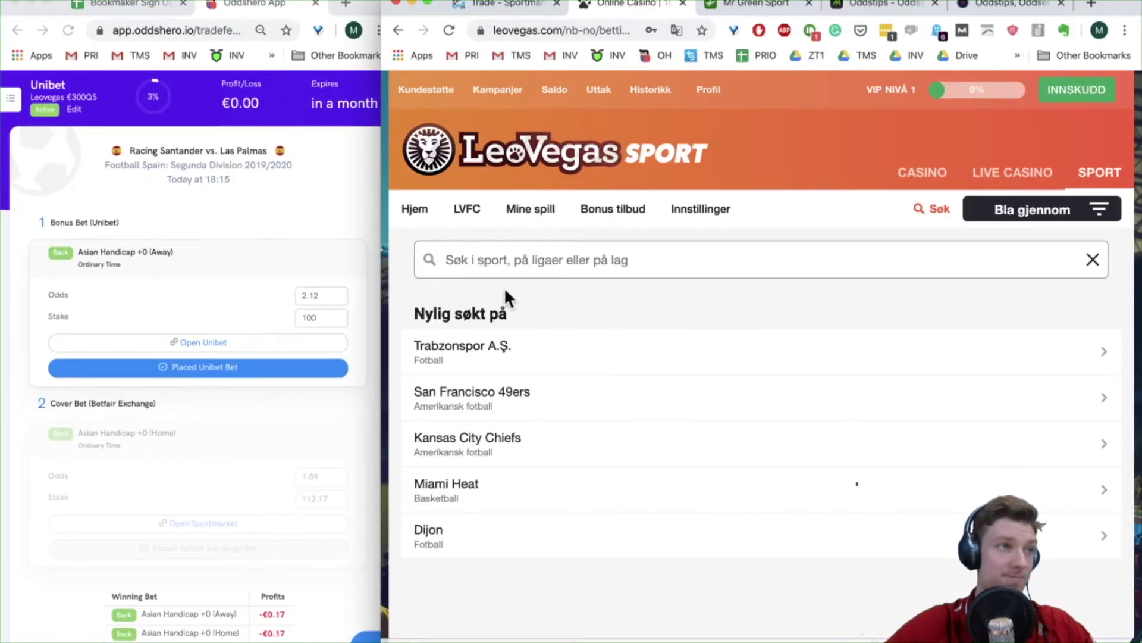
pyautogui.click(533, 268)
pyautogui.write('las palmas')
pyautogui.click(479, 350)
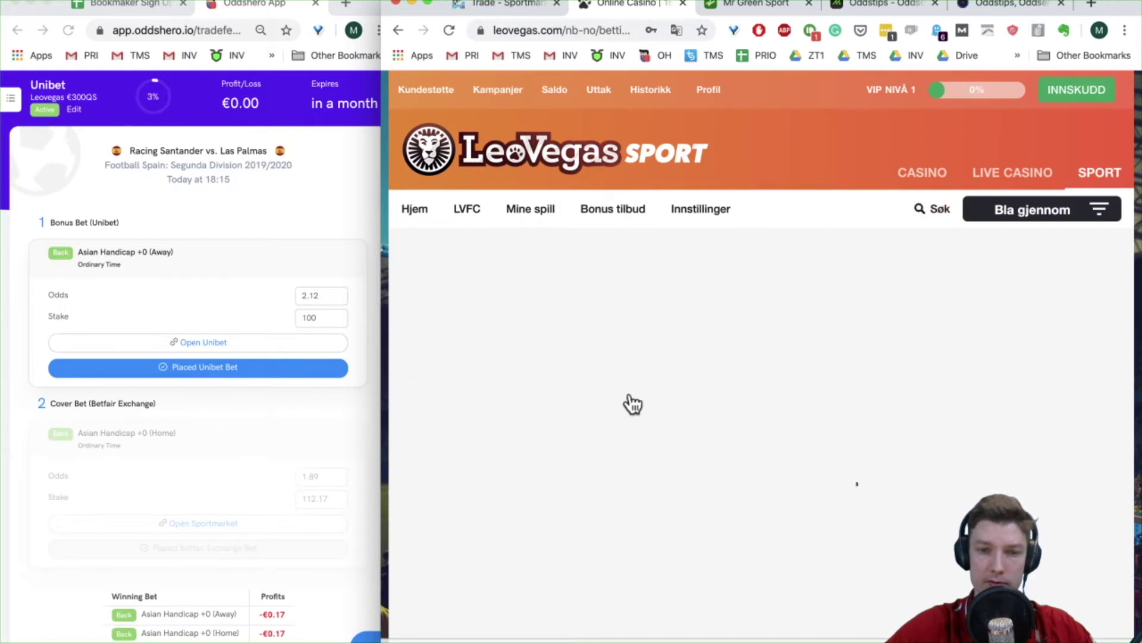
pyautogui.click(505, 470)
# Step: Expand the match's Asian Lines and select the Asian handicap UD Las Palmas +0 at odds 2.12
pyautogui.scroll(-10, 673, 530)
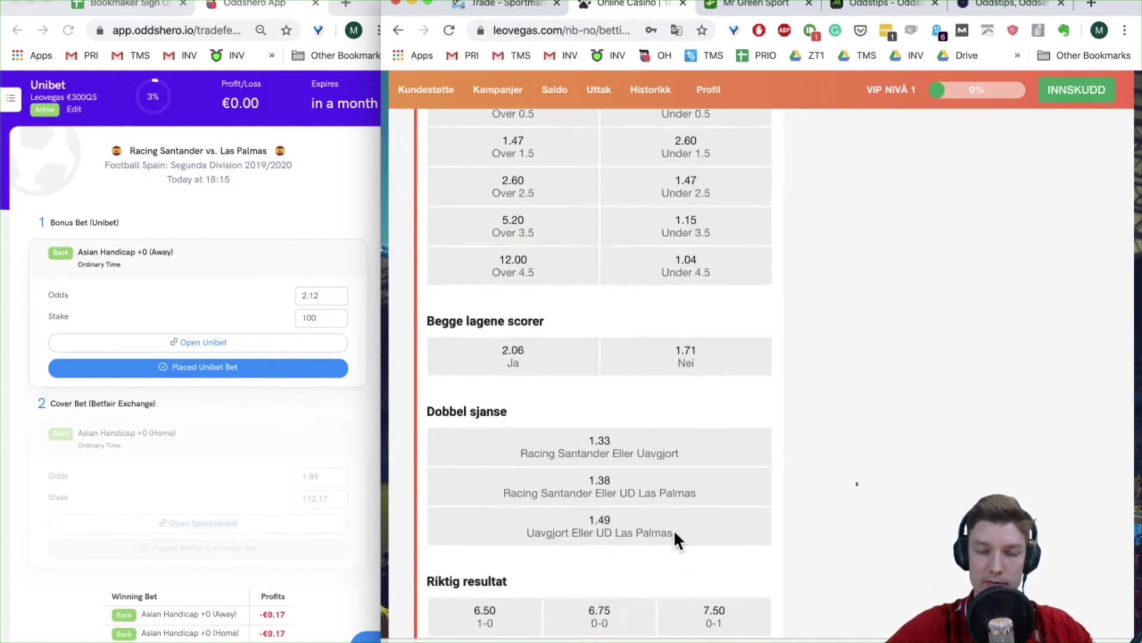
pyautogui.scroll(-15, 710, 502)
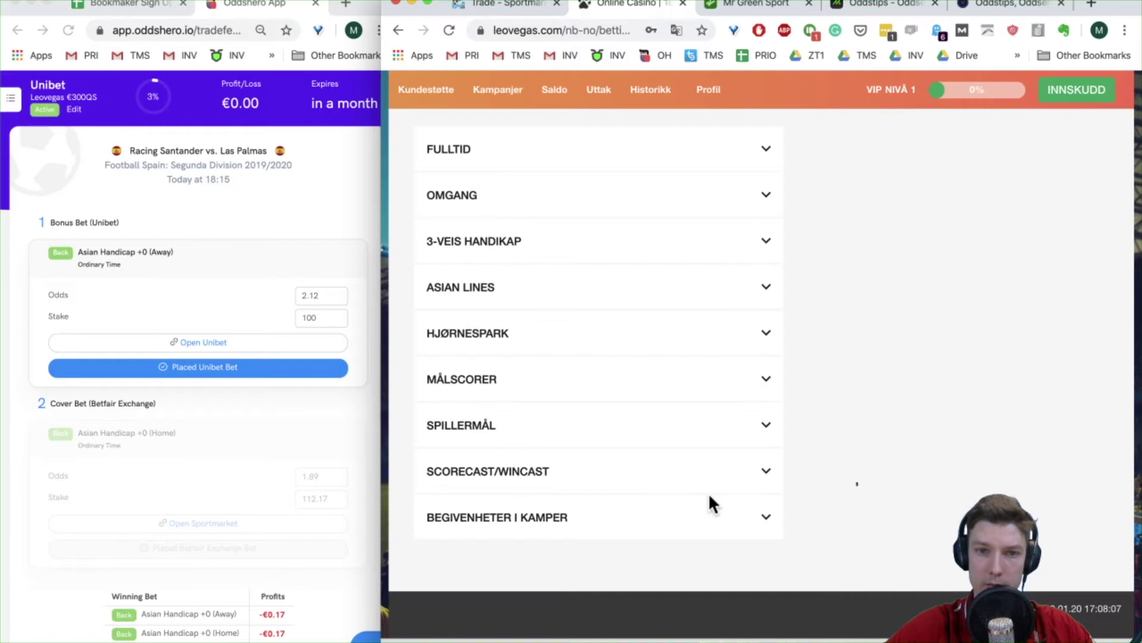
pyautogui.click(535, 293)
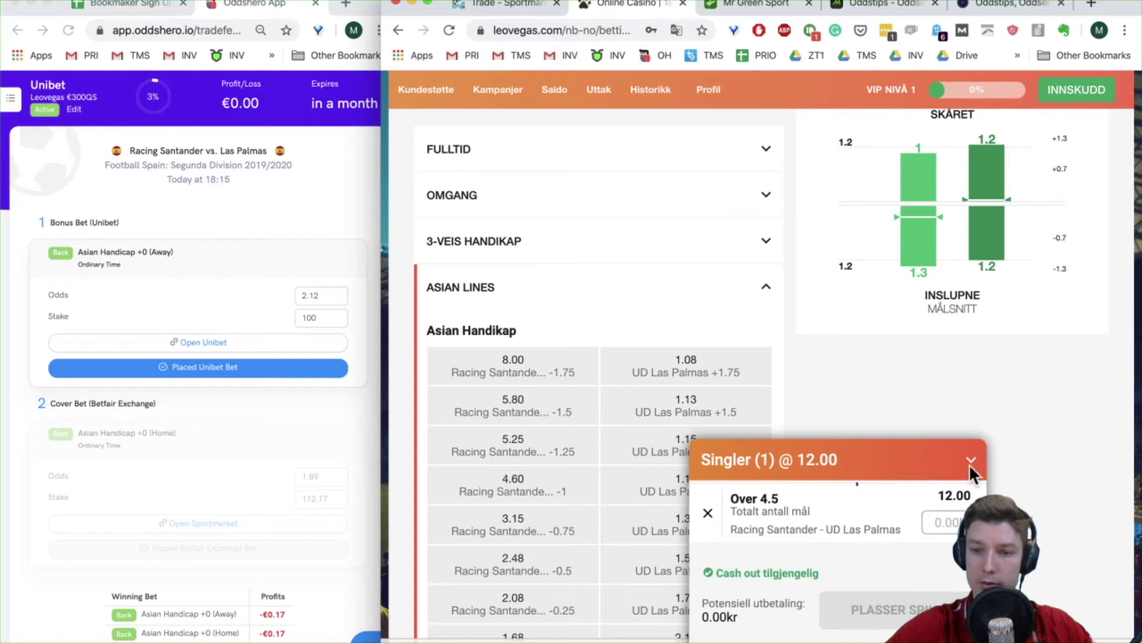
pyautogui.click(895, 478)
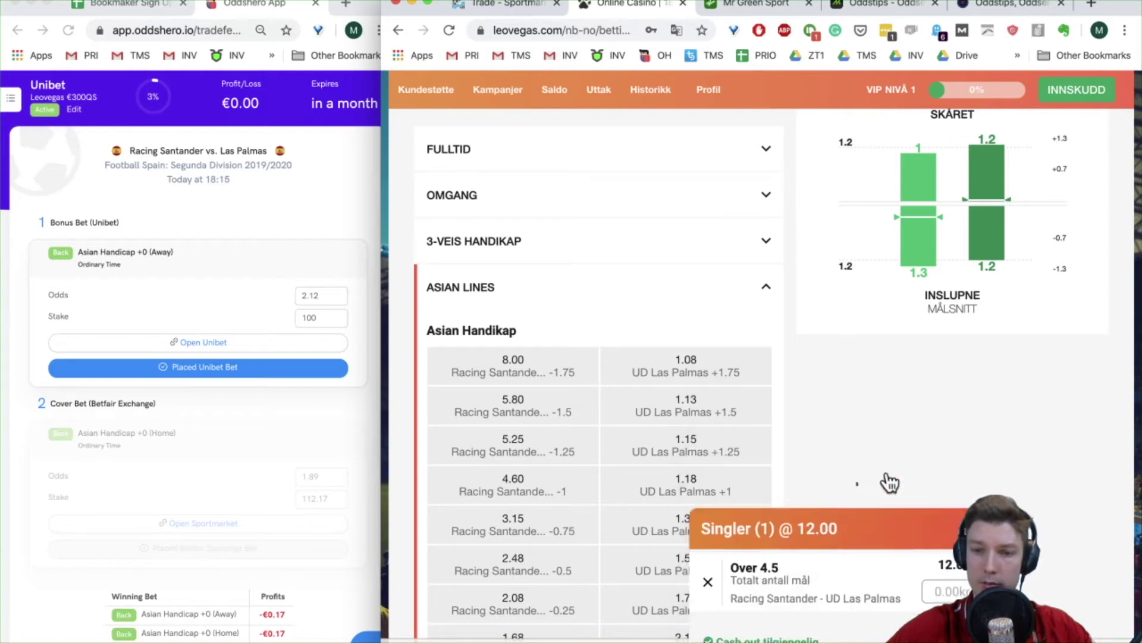
pyautogui.scroll(-4, 637, 351)
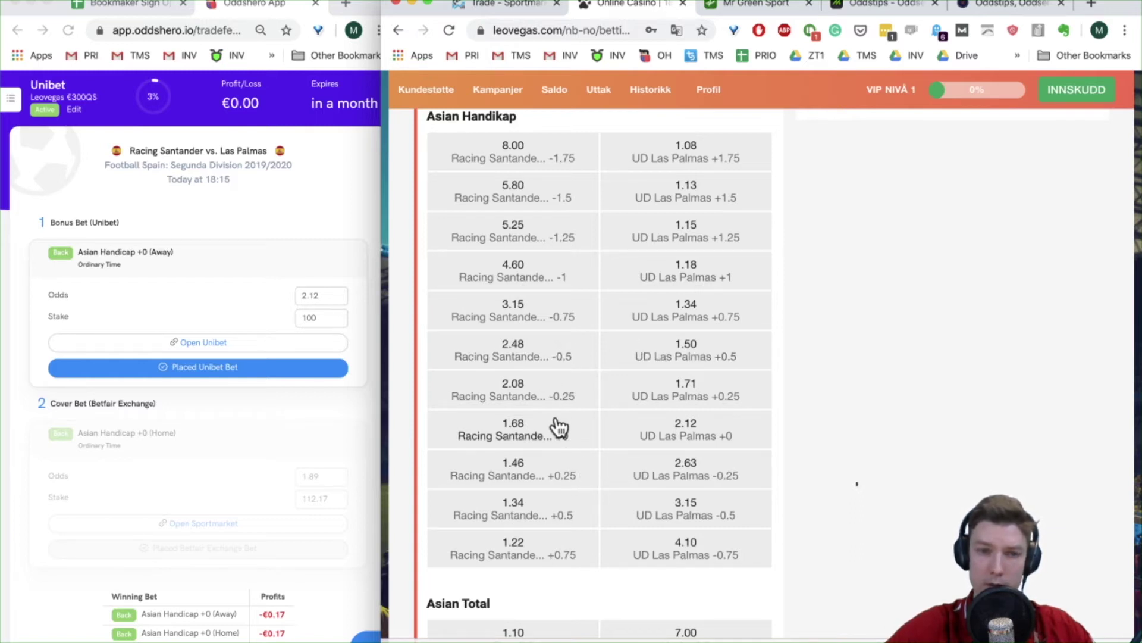
pyautogui.click(666, 425)
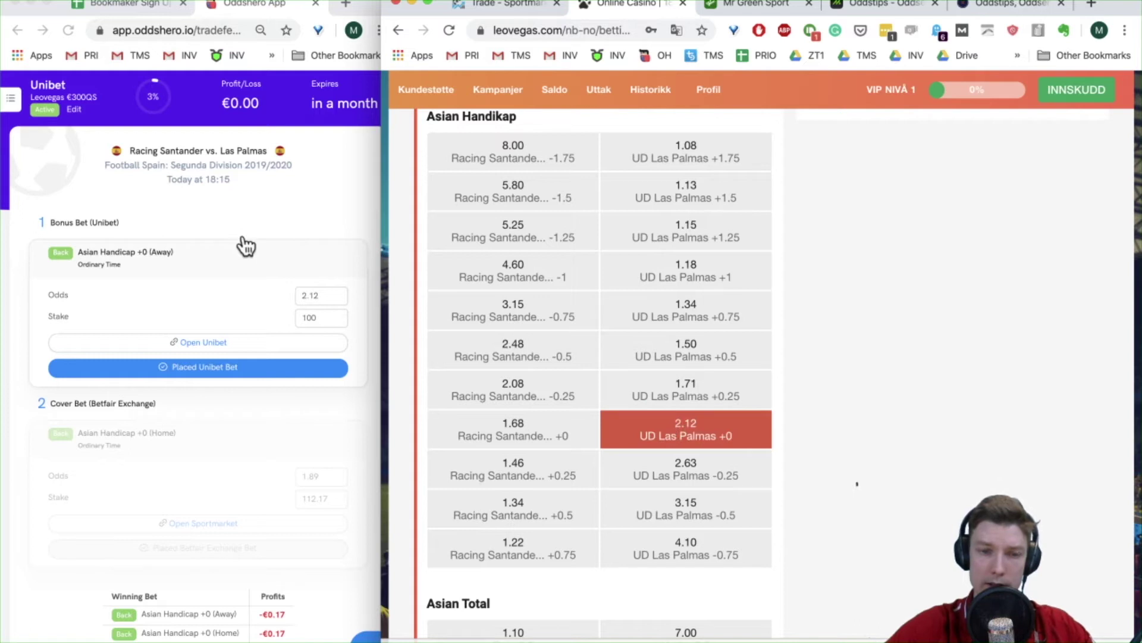
# Step: Set the stake of Oddshero's Racing Santander vs. Las Palmas bonus bet to 50
pyautogui.click(322, 317)
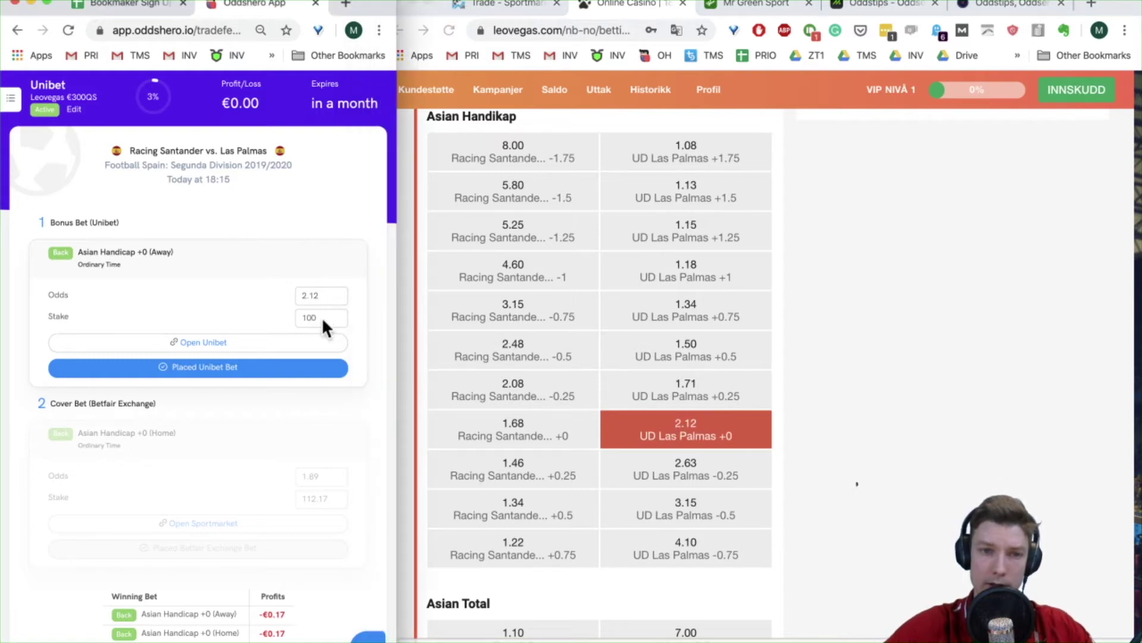
pyautogui.click(291, 313)
pyautogui.press('BackSpace')
pyautogui.press('BackSpace')
pyautogui.press('BackSpace')
pyautogui.write('50')
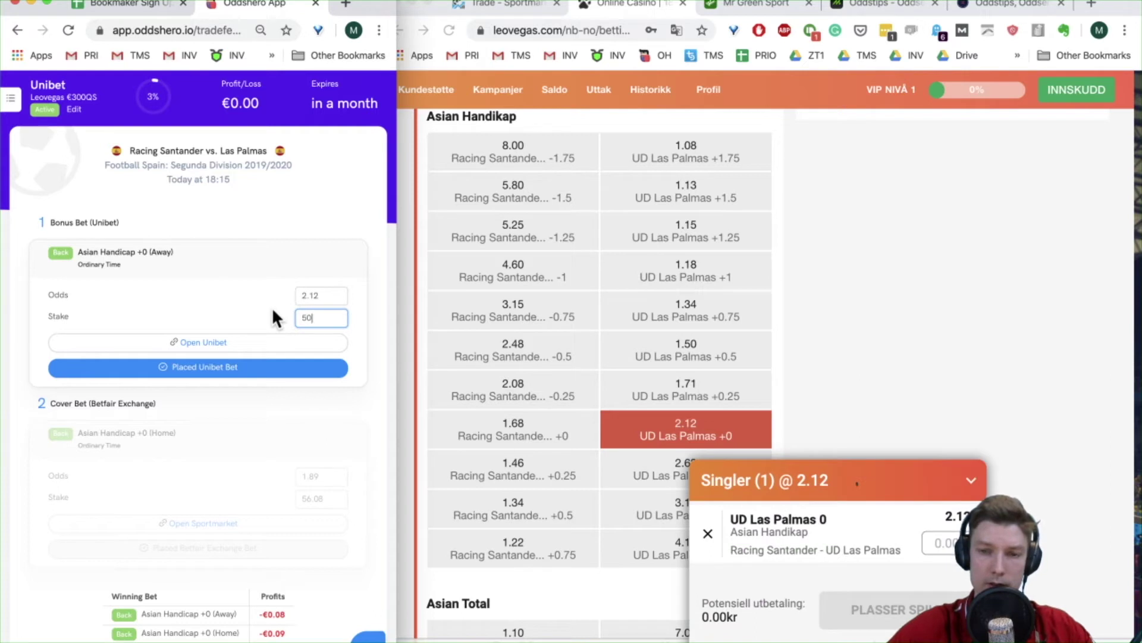
# Step: Enter a stake of 505 kr for UD Las Palmas 0 in the LeoVegas bet slip
pyautogui.click(946, 546)
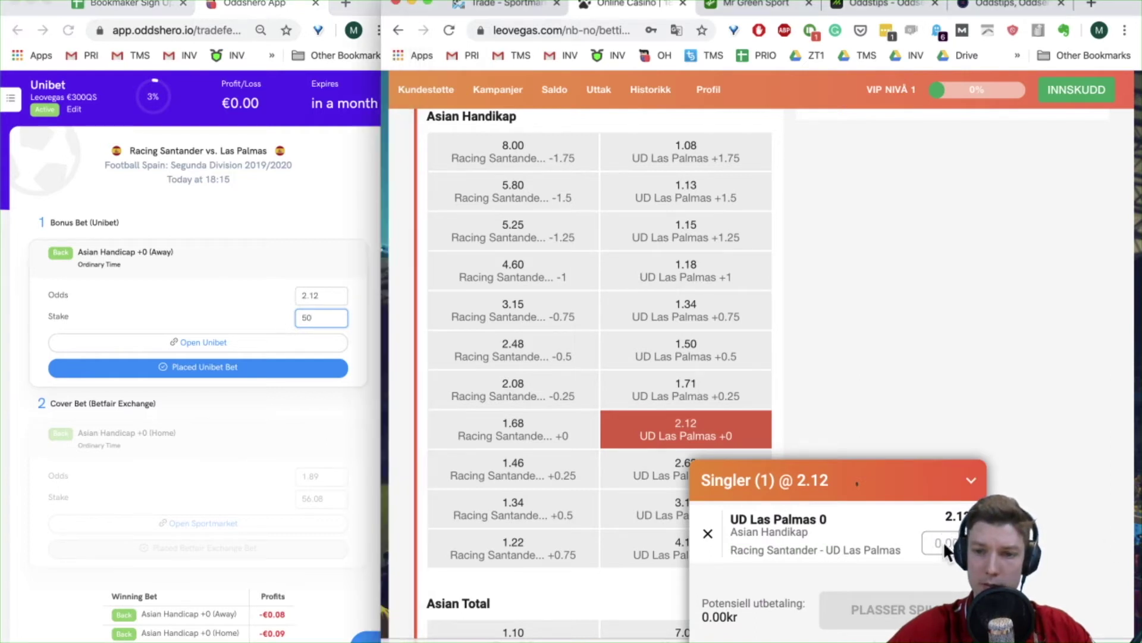
pyautogui.click(946, 546)
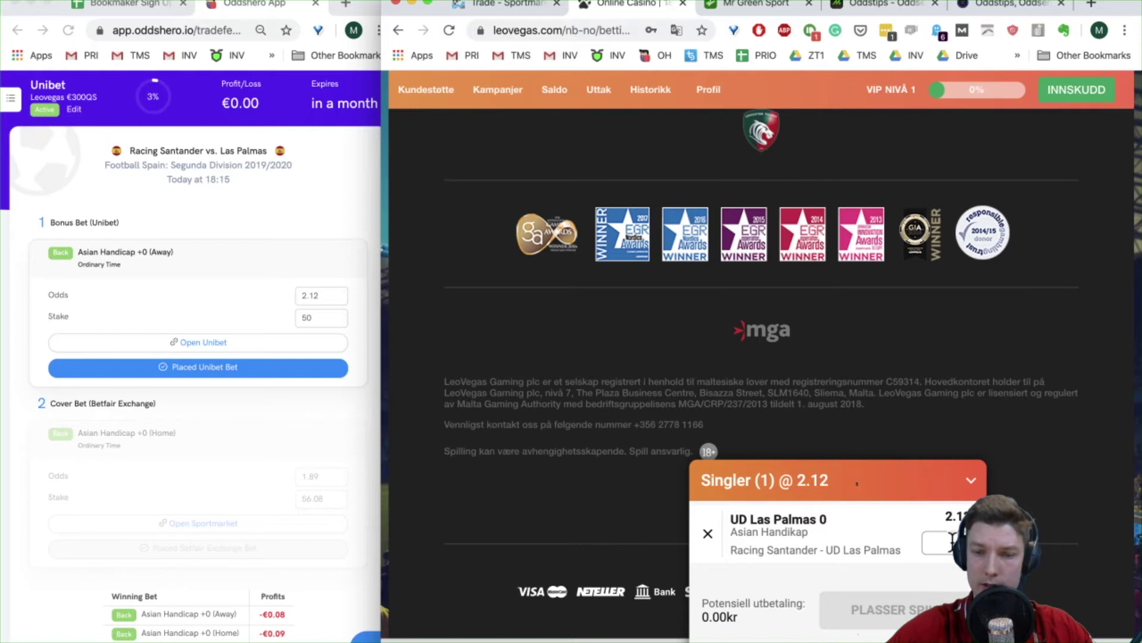
pyautogui.write('505')
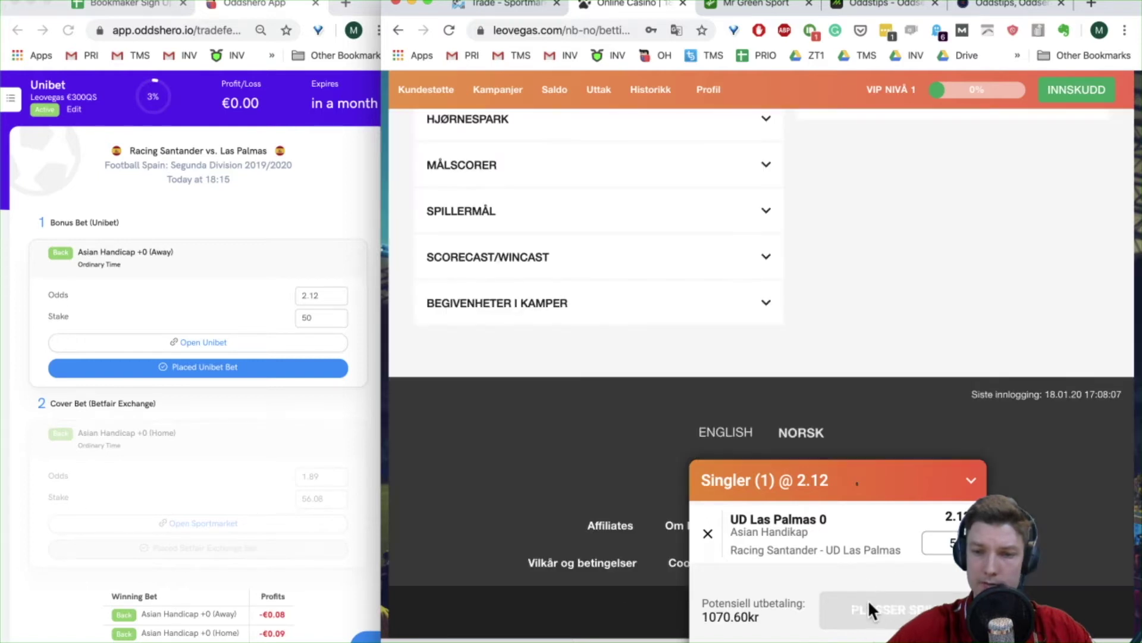
# Step: Place the 505 kr LeoVegas bet on UD Las Palmas 0 and switch to Sportmarket
pyautogui.click(887, 608)
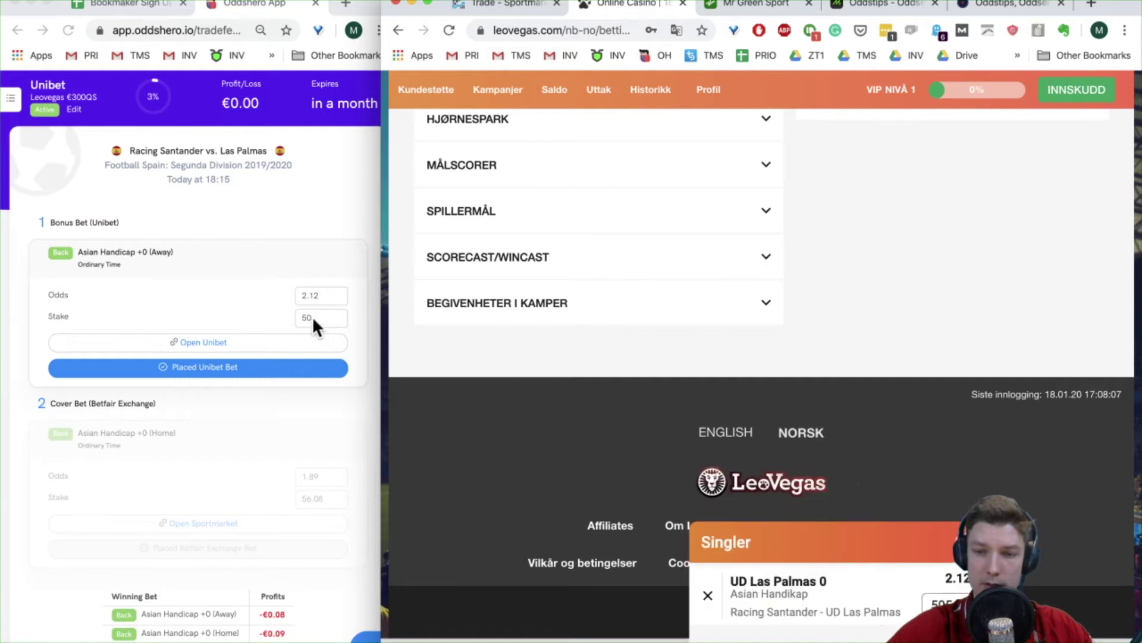
pyautogui.click(516, 5)
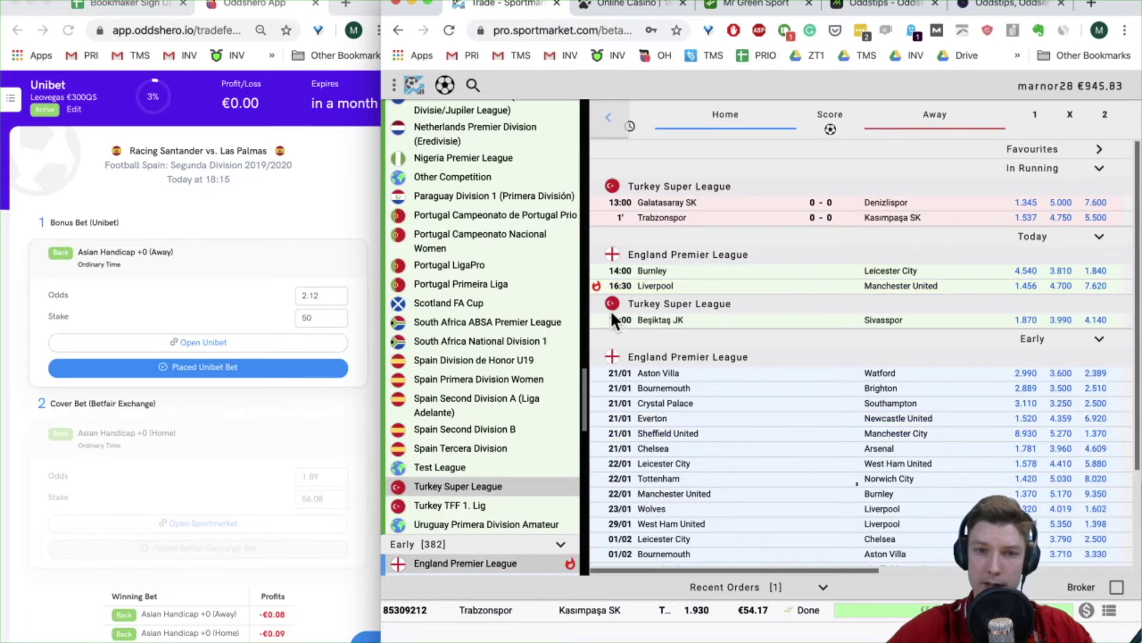
# Step: Add the Spain Second Division B matches to the Sportmarket fixture list and collapse the competition list
pyautogui.scroll(5, 508, 321)
pyautogui.scroll(15, 500, 345)
pyautogui.scroll(-15, 501, 345)
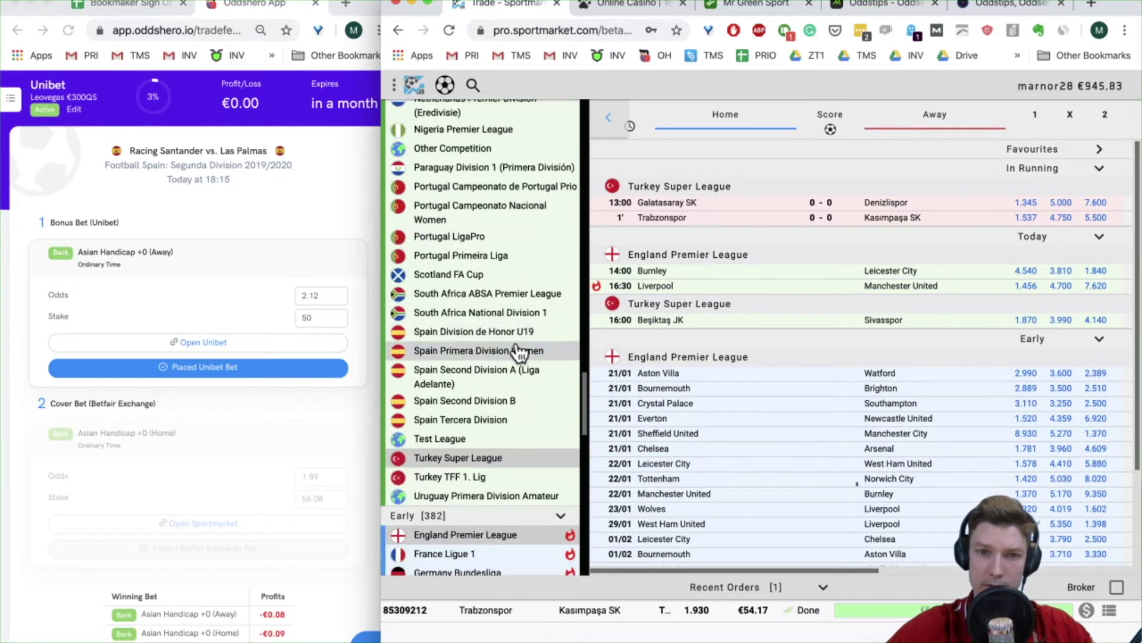
pyautogui.click(506, 408)
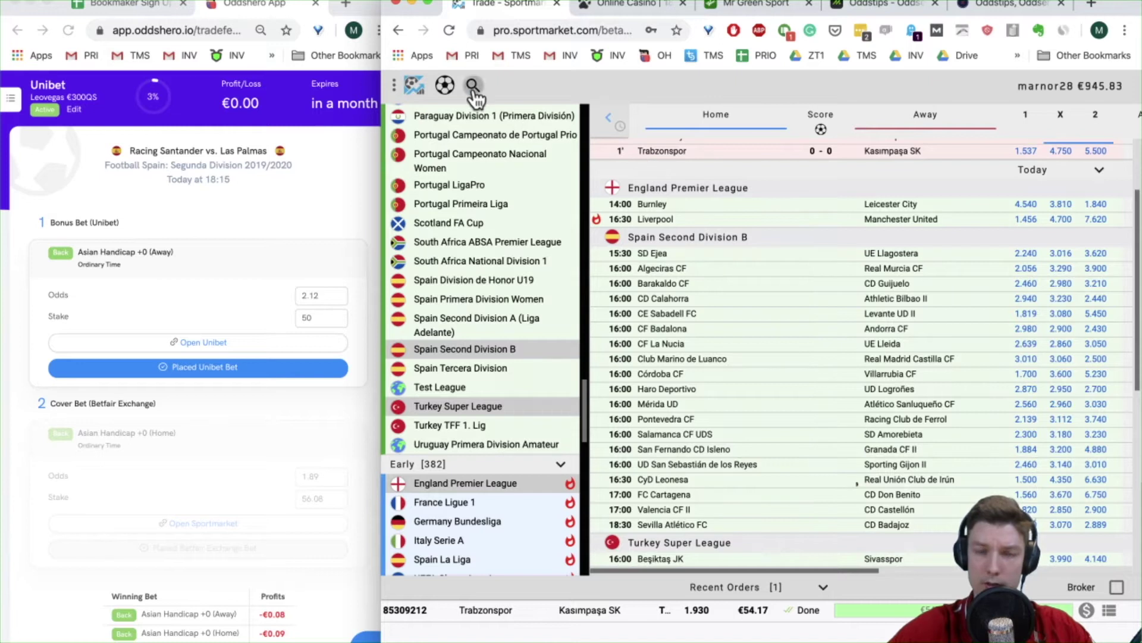
pyautogui.click(608, 117)
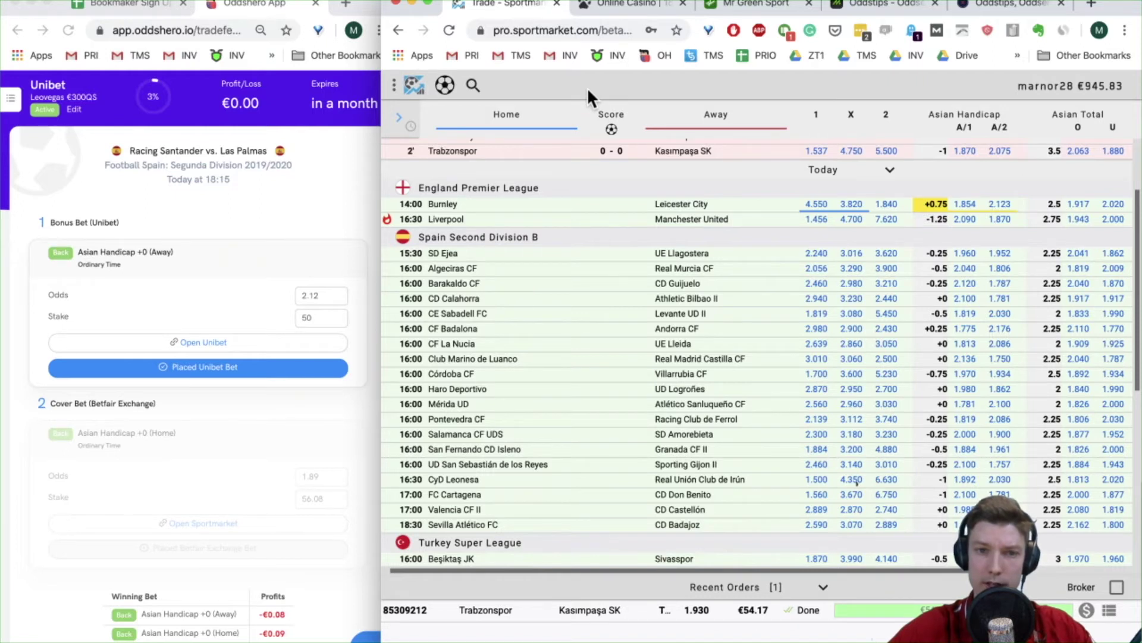
# Step: Search Sportmarket for "las palmas" and add the Racing Santander - UD Las Palmas competition, Spain Second Division A, to the fixture list
pyautogui.hotkey('ctrl', 'alt', 'Return')
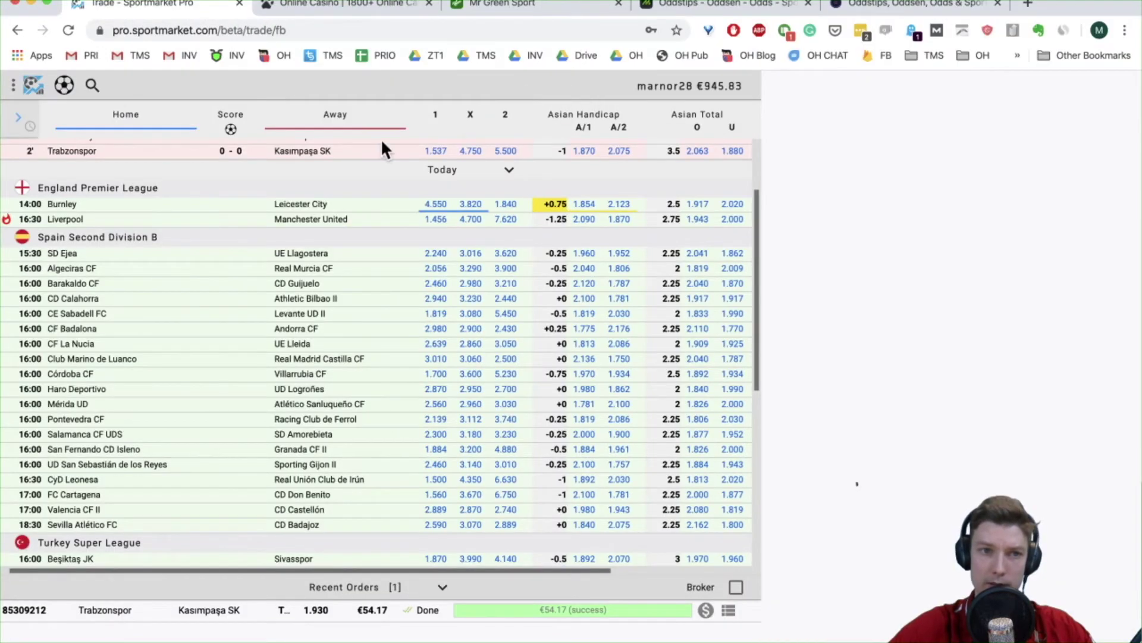
pyautogui.click(91, 85)
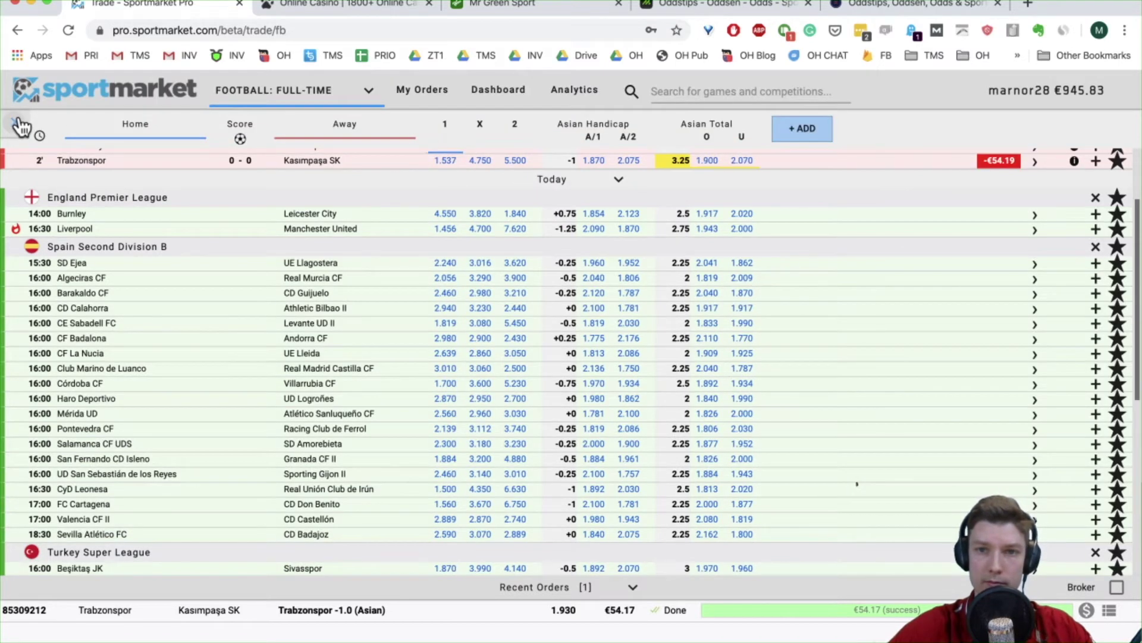
pyautogui.click(718, 99)
pyautogui.write('la')
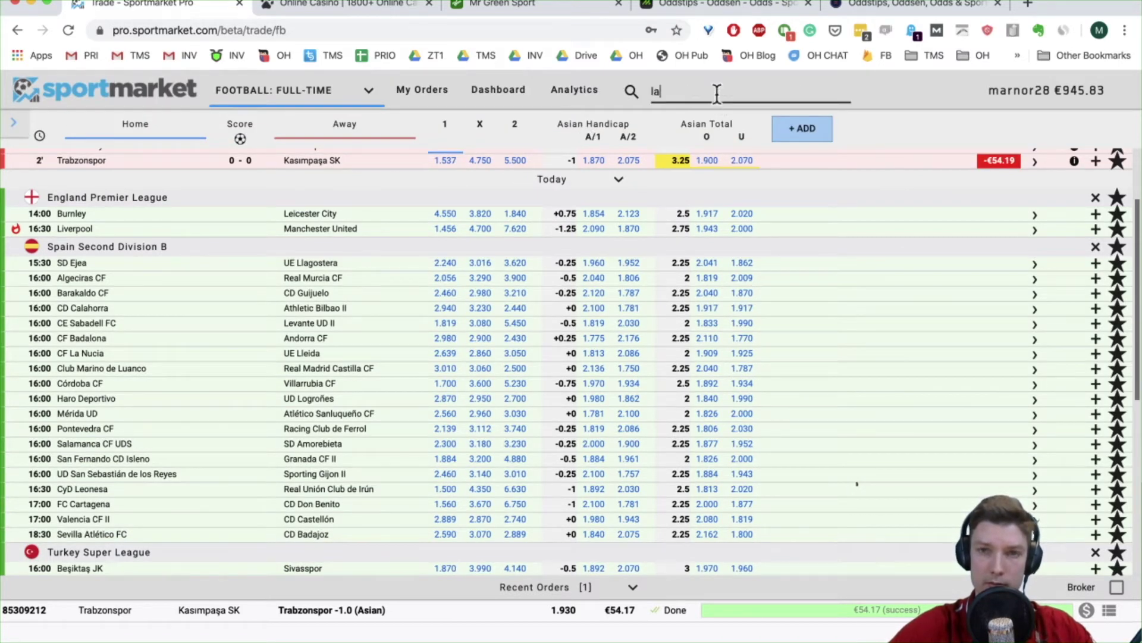
pyautogui.write('s palmars')
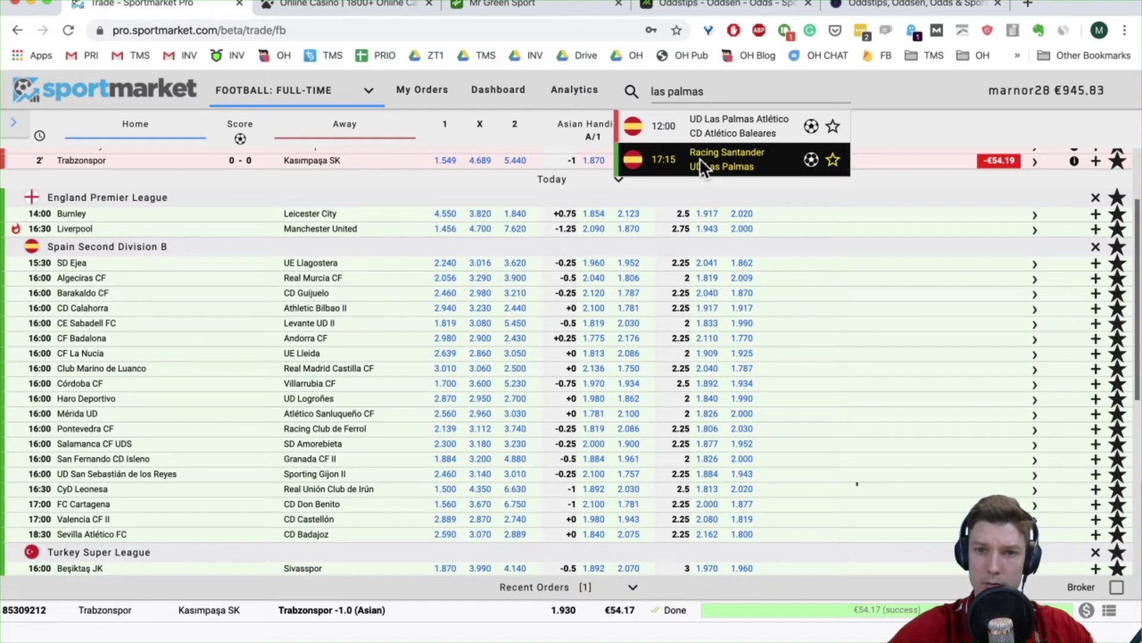
pyautogui.moveTo(761, 171); pyautogui.dragTo(662, 162)
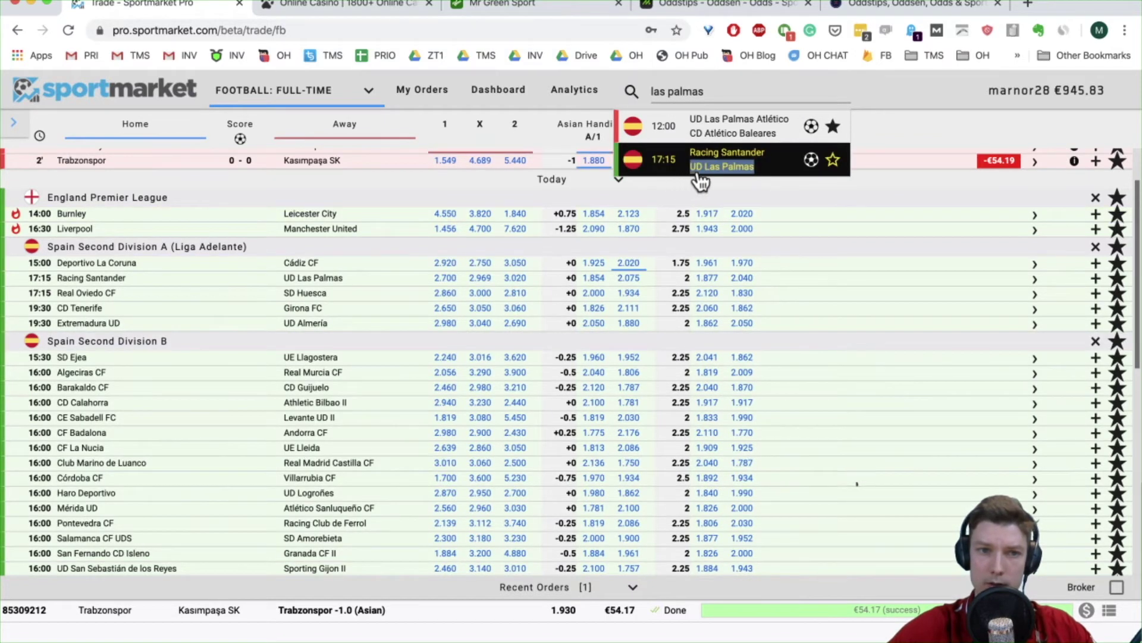
pyautogui.scroll(2, 658, 311)
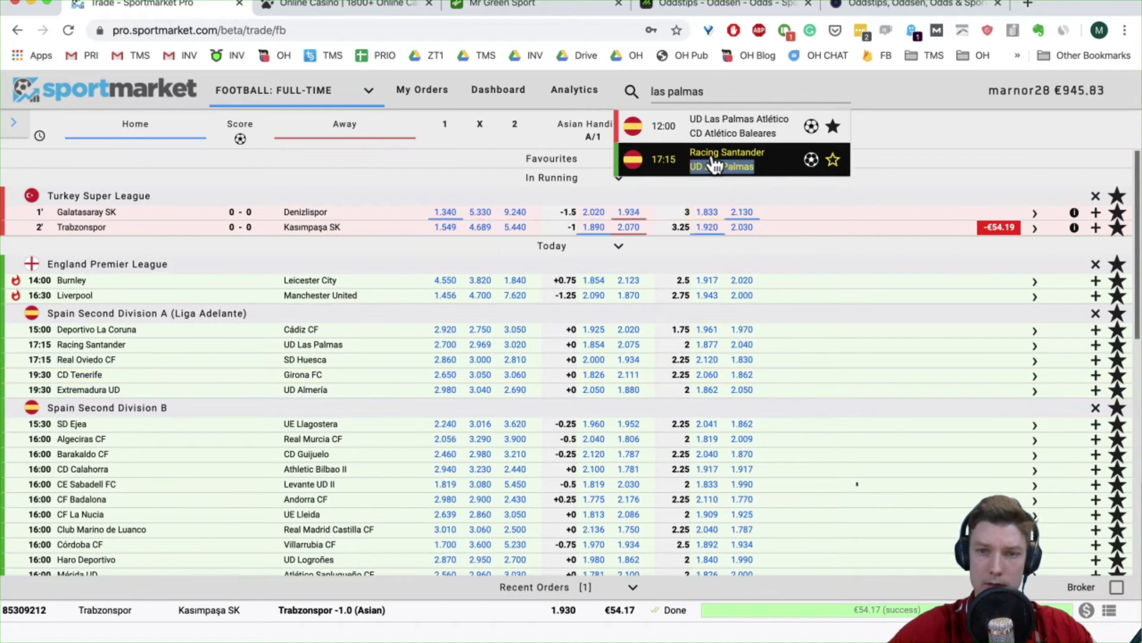
pyautogui.click(666, 170)
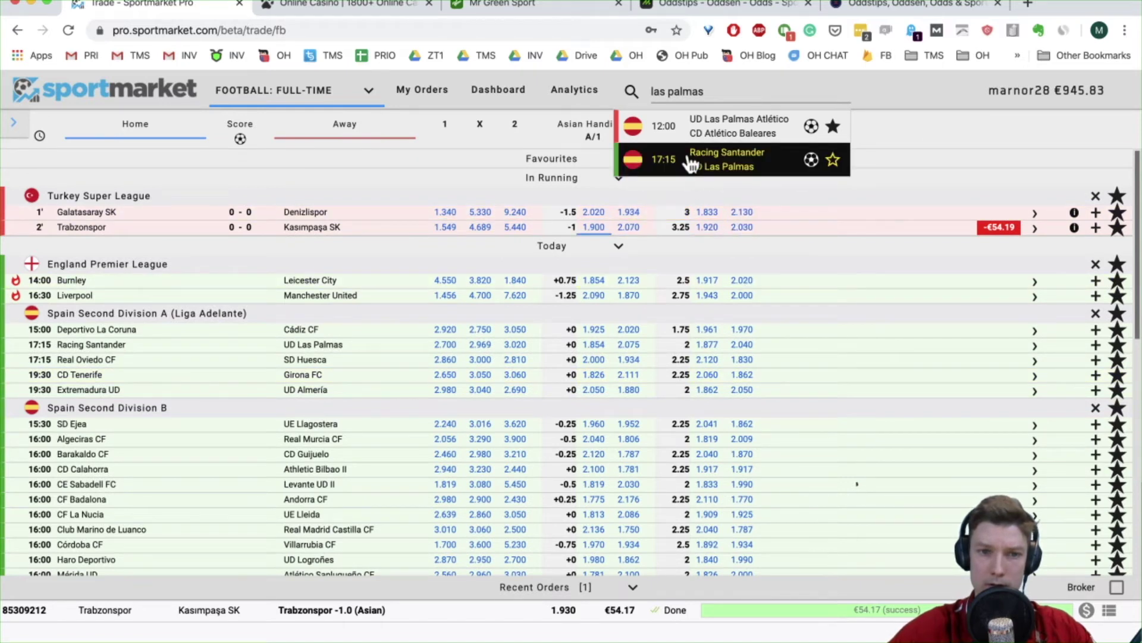
# Step: Open the order form for Racing Santander +0.0 (Asian) beside the Oddshero window
pyautogui.hotkey('ctrl', 'alt', 'Right')
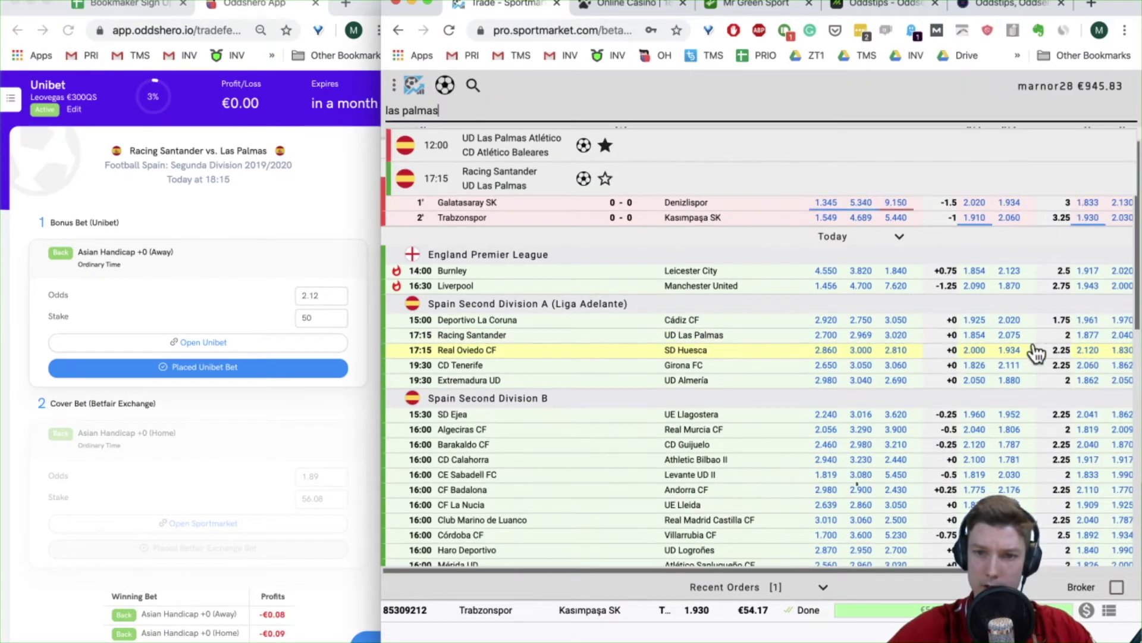
pyautogui.click(1087, 336)
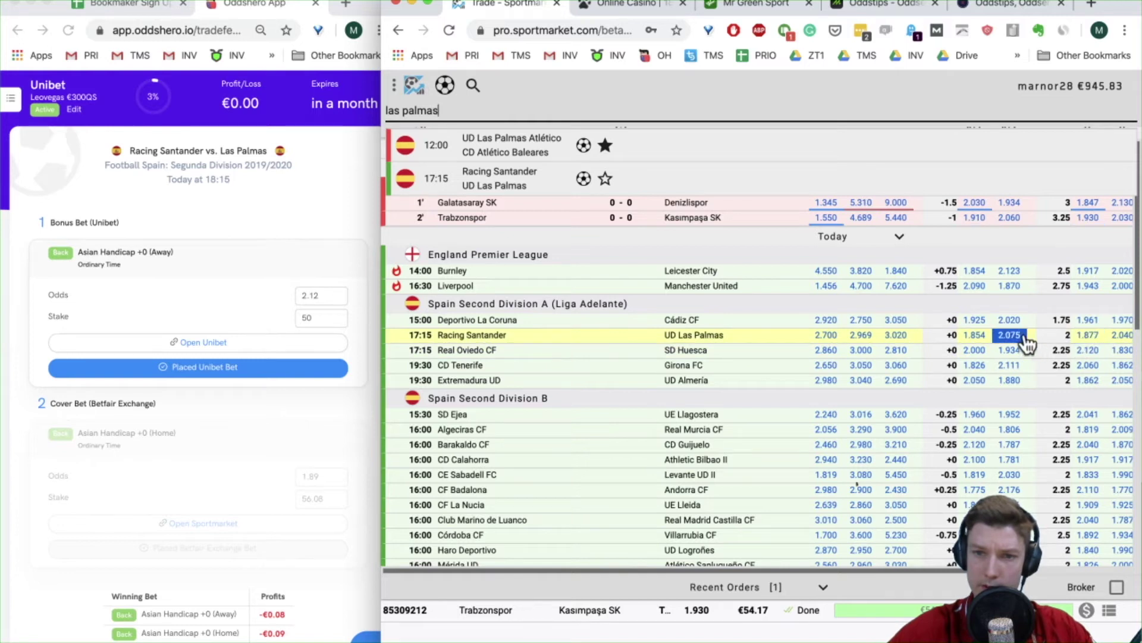
pyautogui.click(976, 336)
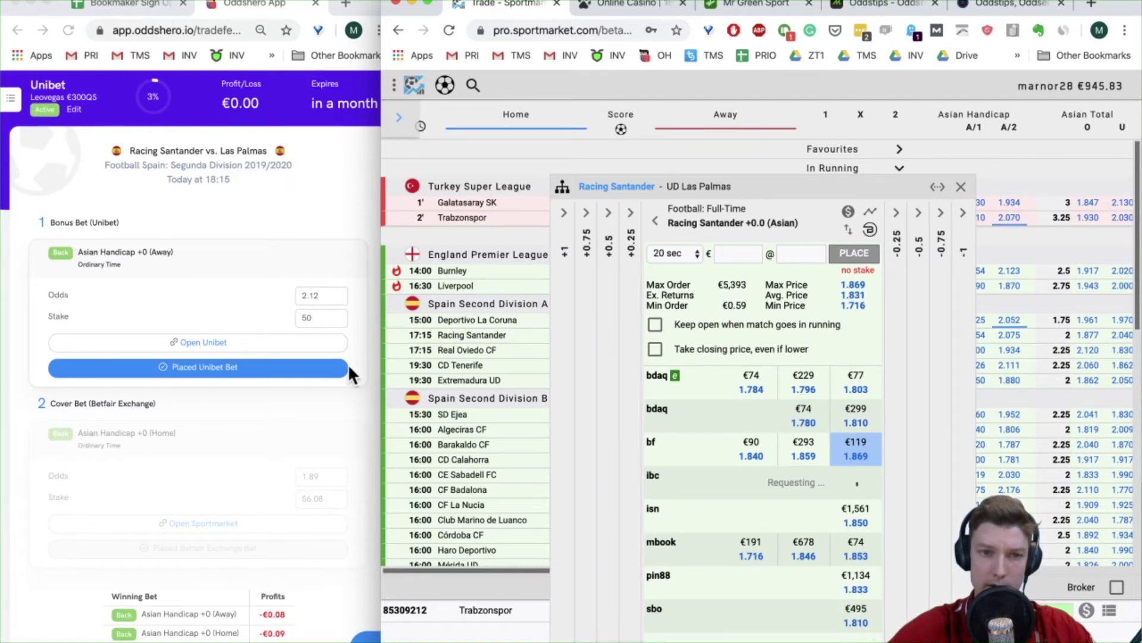
# Step: Mark the Racing Santander vs. Las Palmas Unibet bet as placed in Oddshero and set the cover bet's odds to 1.87
pyautogui.click(239, 363)
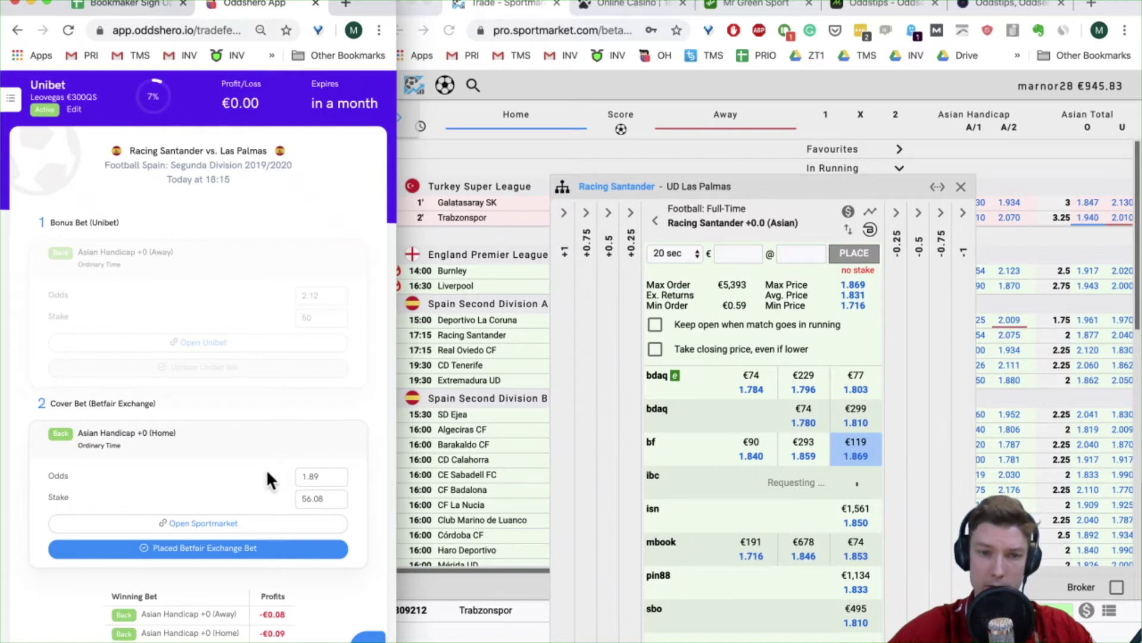
pyautogui.click(344, 480)
pyautogui.click(345, 480)
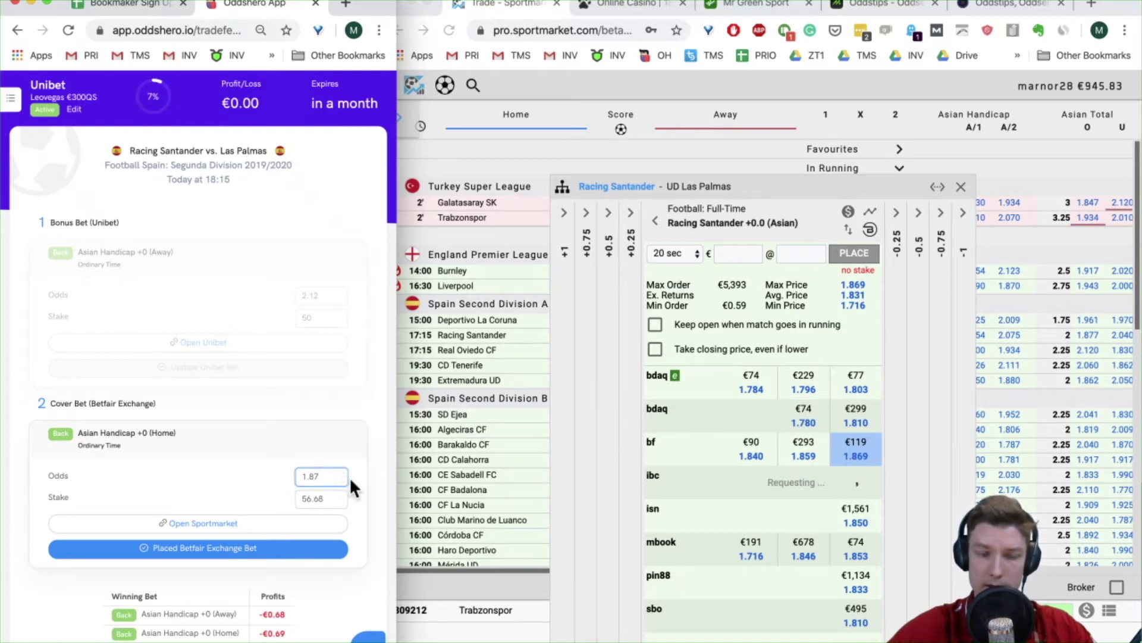
# Step: Place a €56.68 Sportmarket order on Racing Santander +0.0 at the bf price of 1.869 and close the order form
pyautogui.click(862, 453)
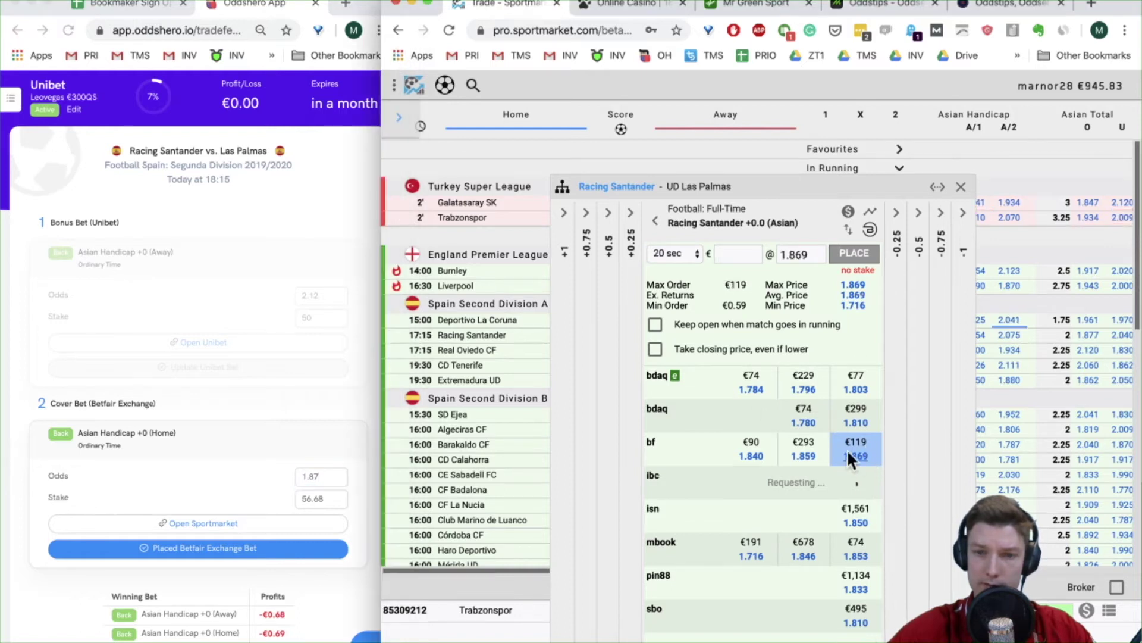
pyautogui.click(731, 256)
pyautogui.write('50')
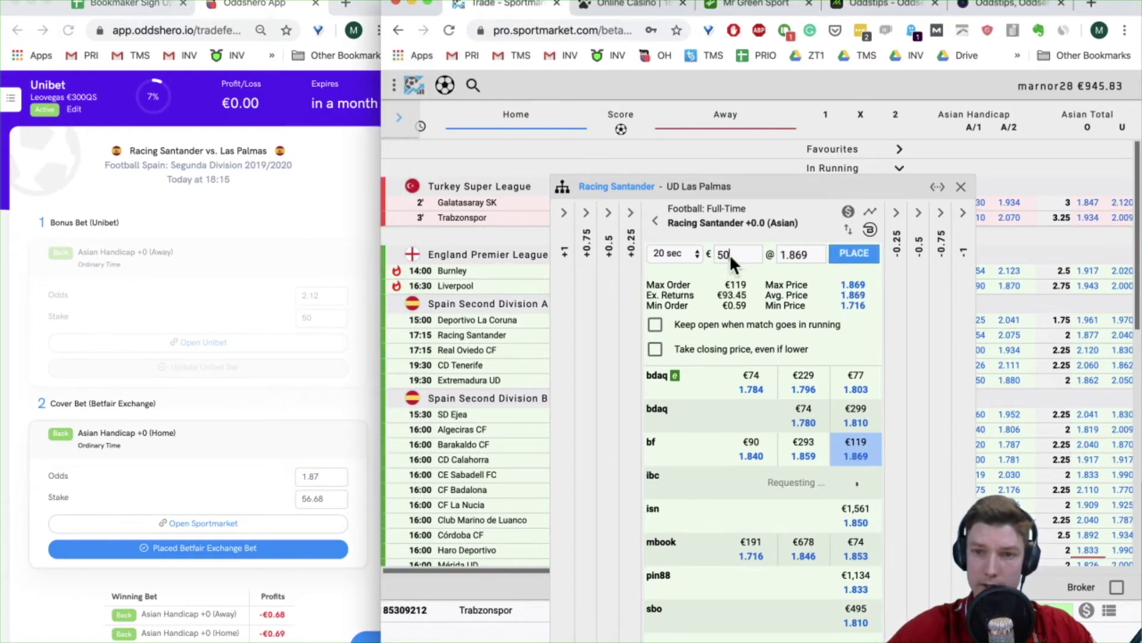
pyautogui.press('BackSpace')
pyautogui.write('6.68')
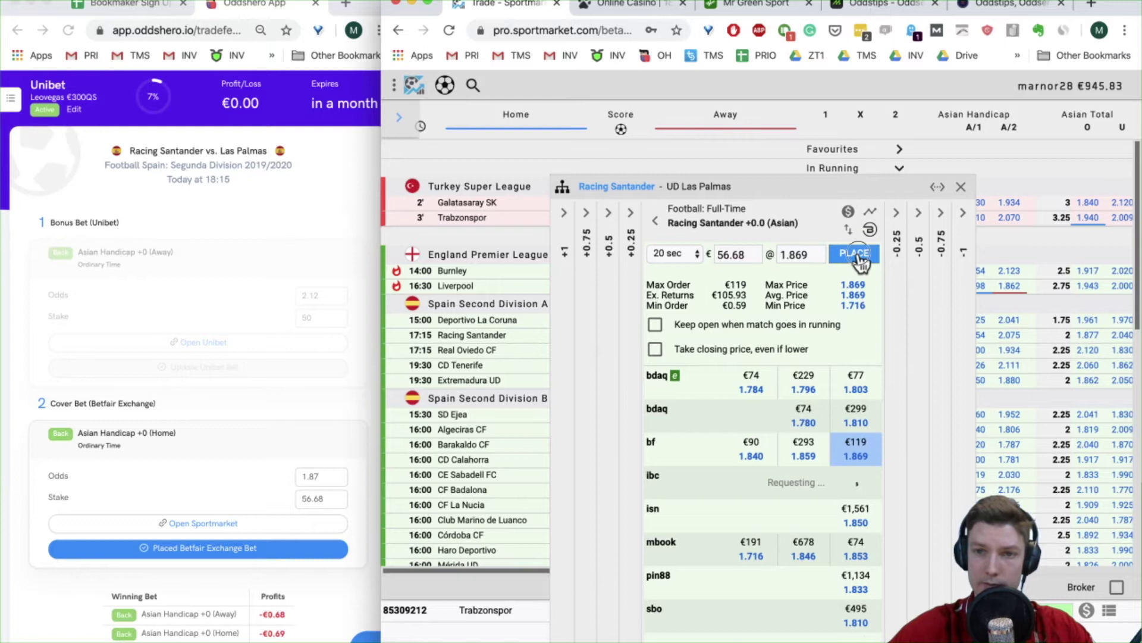
pyautogui.click(855, 254)
pyautogui.click(808, 470)
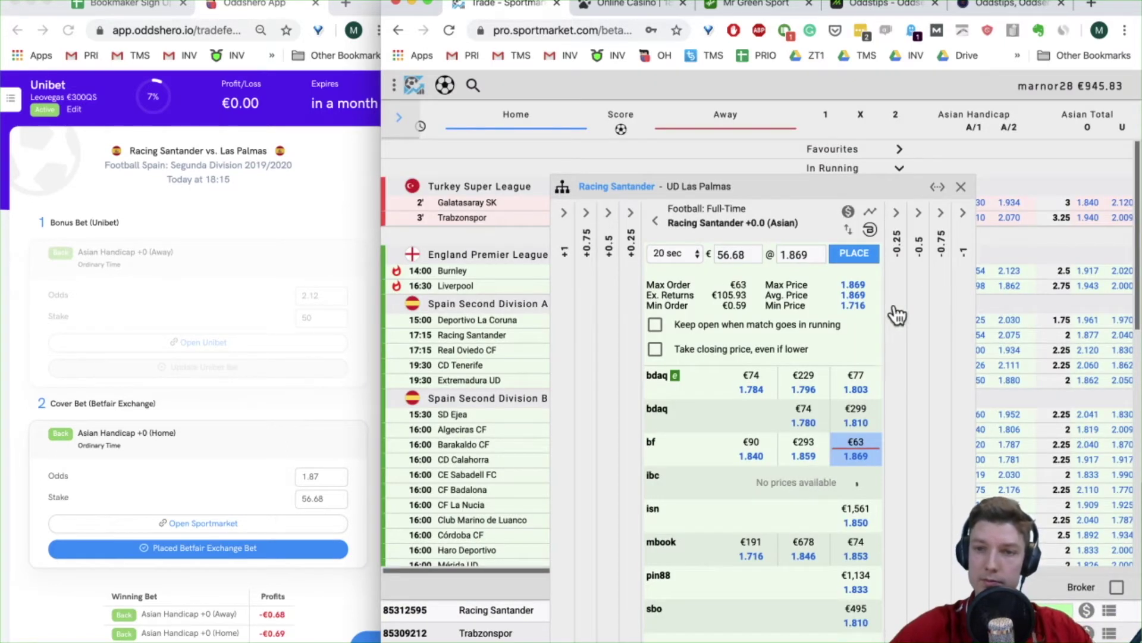
pyautogui.click(961, 186)
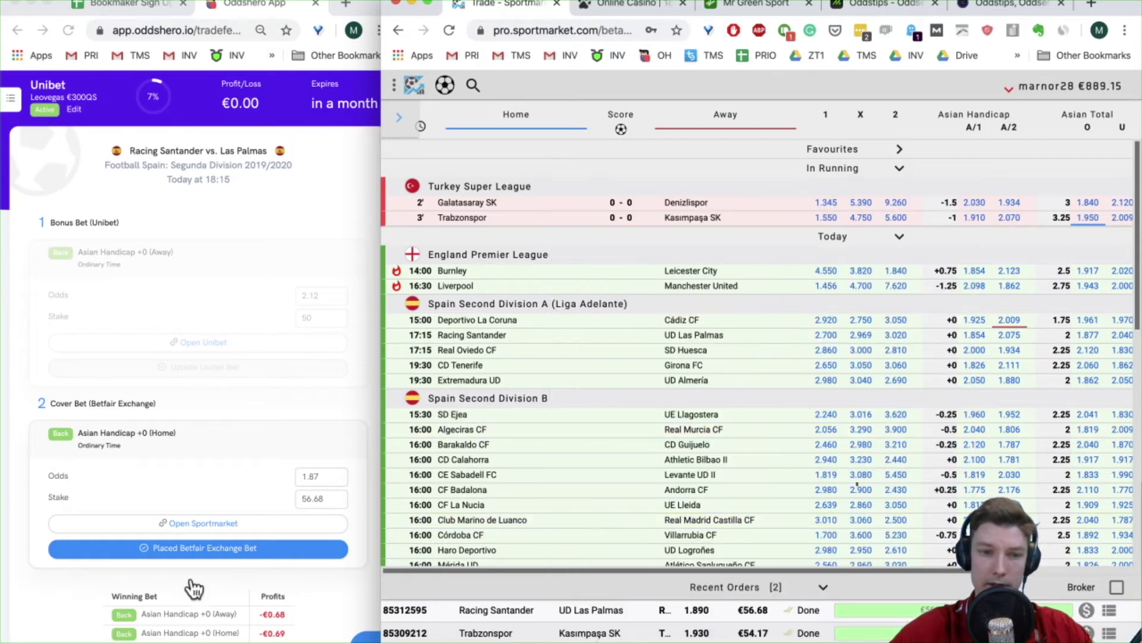
# Step: Mark the Racing Santander cover bet as placed in Oddshero and move on to the next suggested bet
pyautogui.click(267, 548)
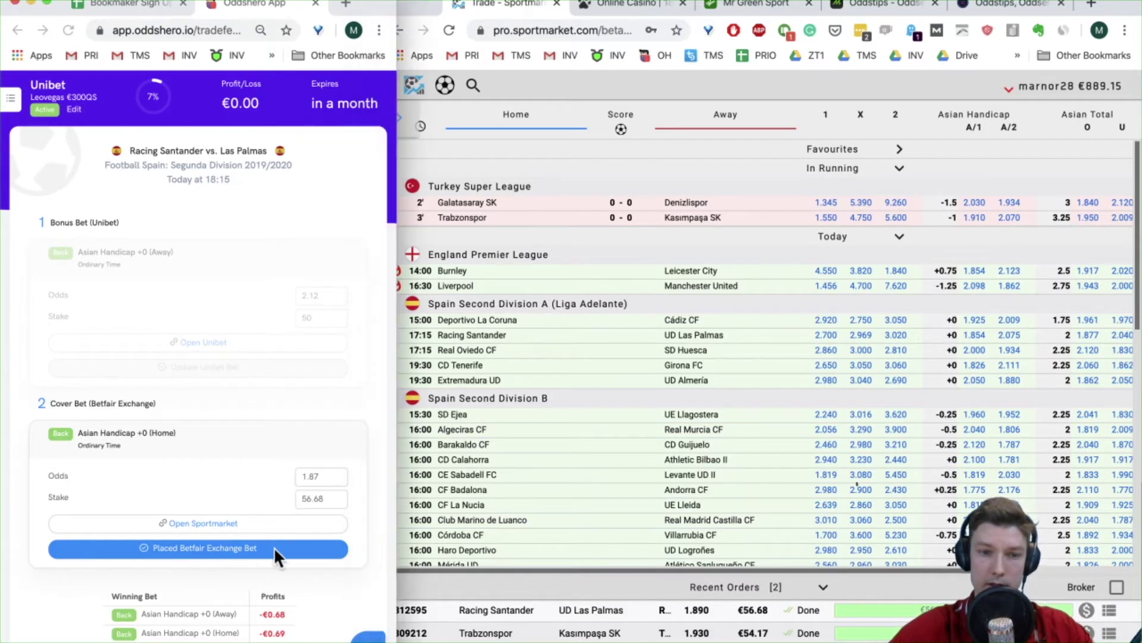
pyautogui.click(329, 504)
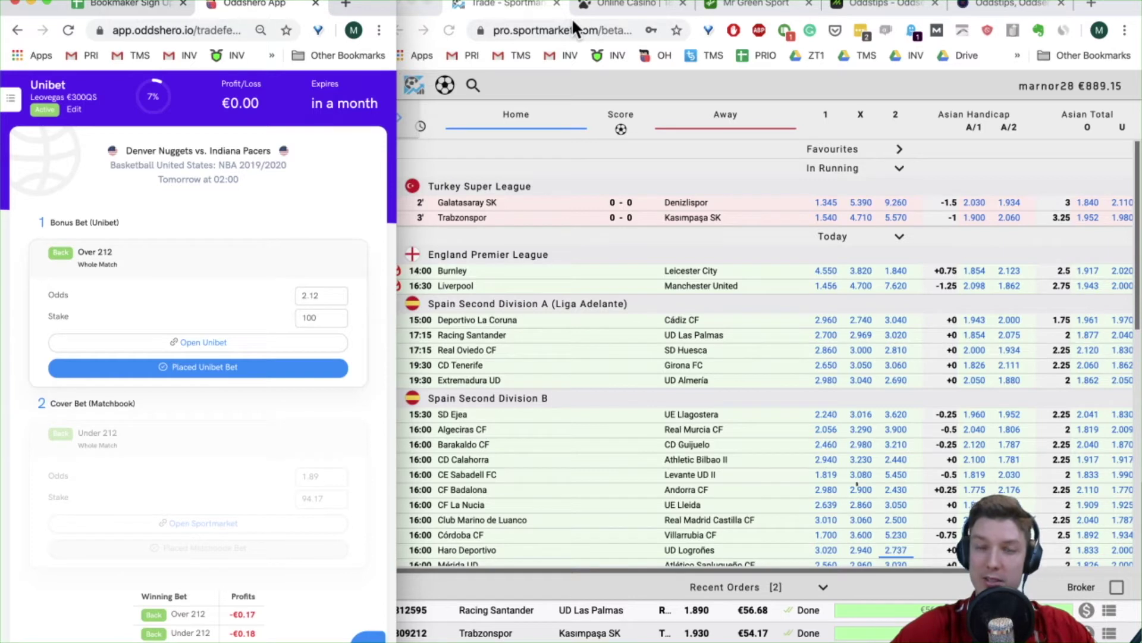
# Step: Dismiss the bet receipt on LeoVegas, then search for "denver" and open the Denver Nuggets - Indiana Pacers match
pyautogui.click(622, 5)
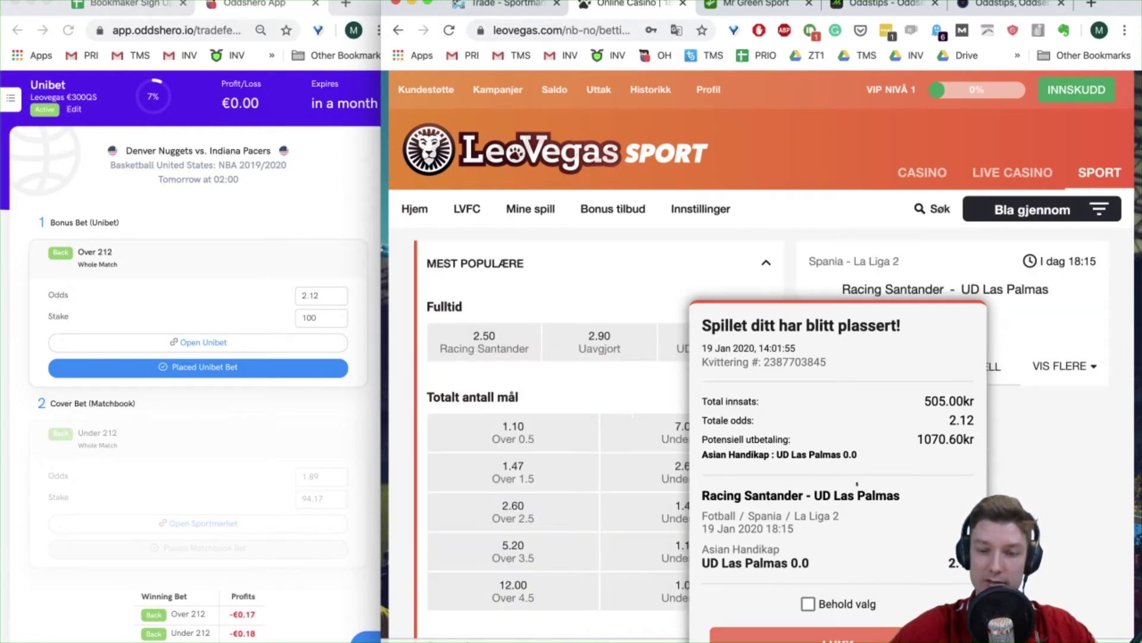
pyautogui.click(792, 631)
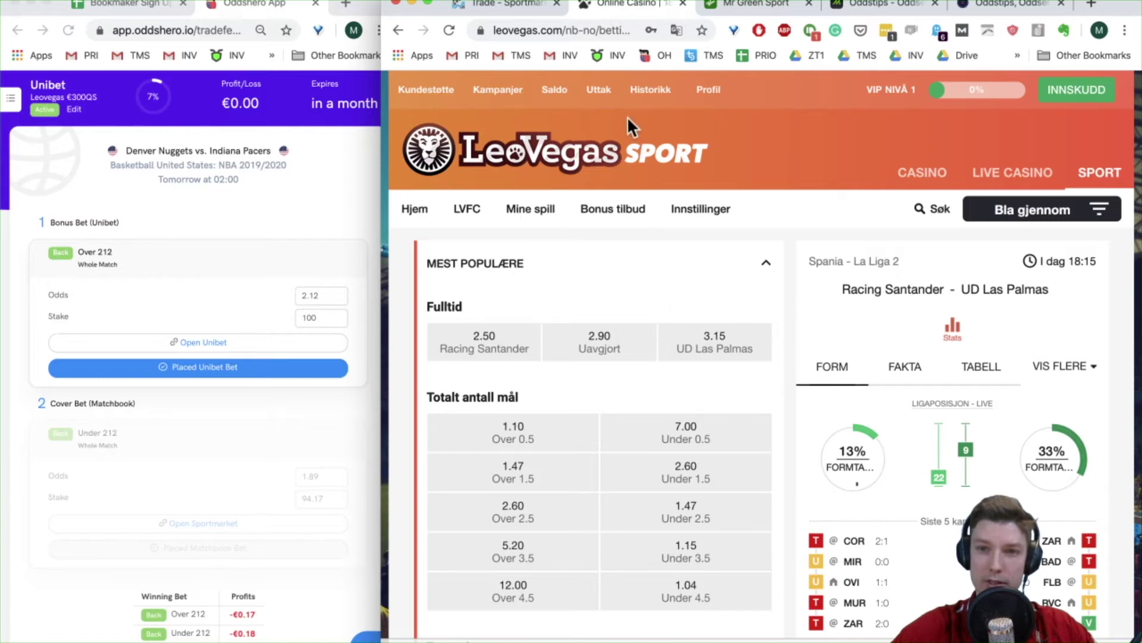
pyautogui.click(932, 208)
pyautogui.write('e')
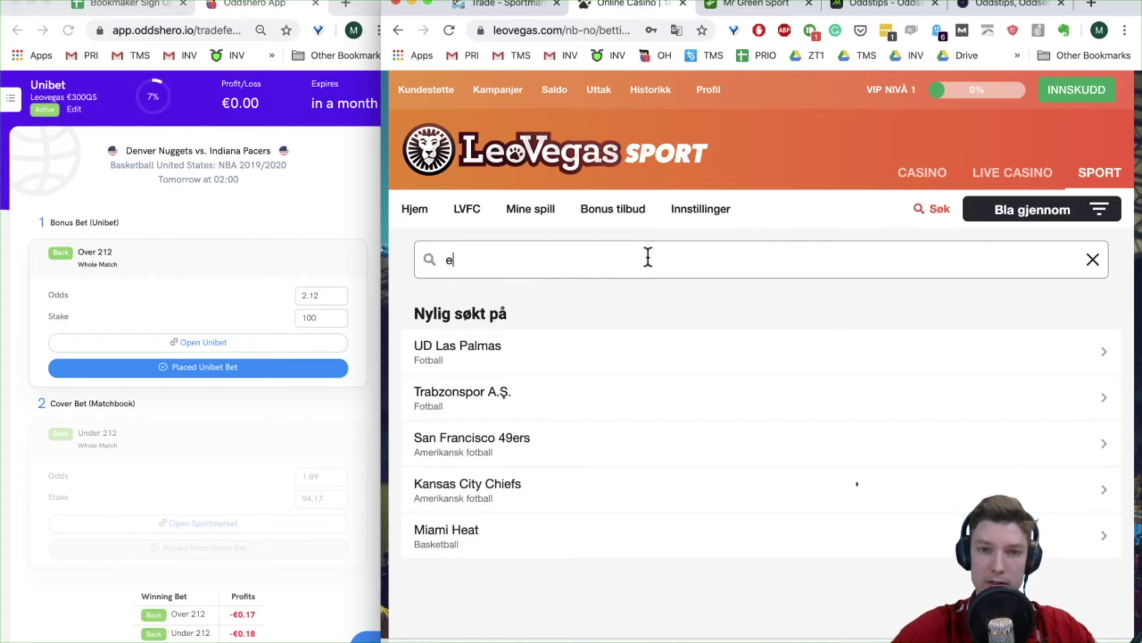
pyautogui.press('BackSpace')
pyautogui.write('denver')
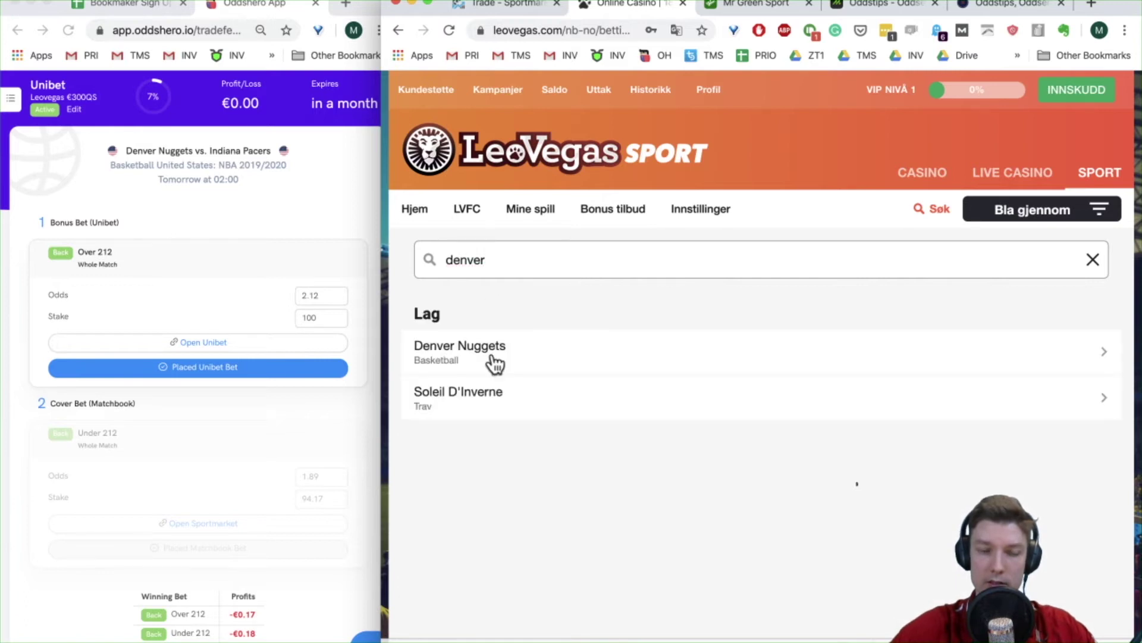
pyautogui.click(493, 361)
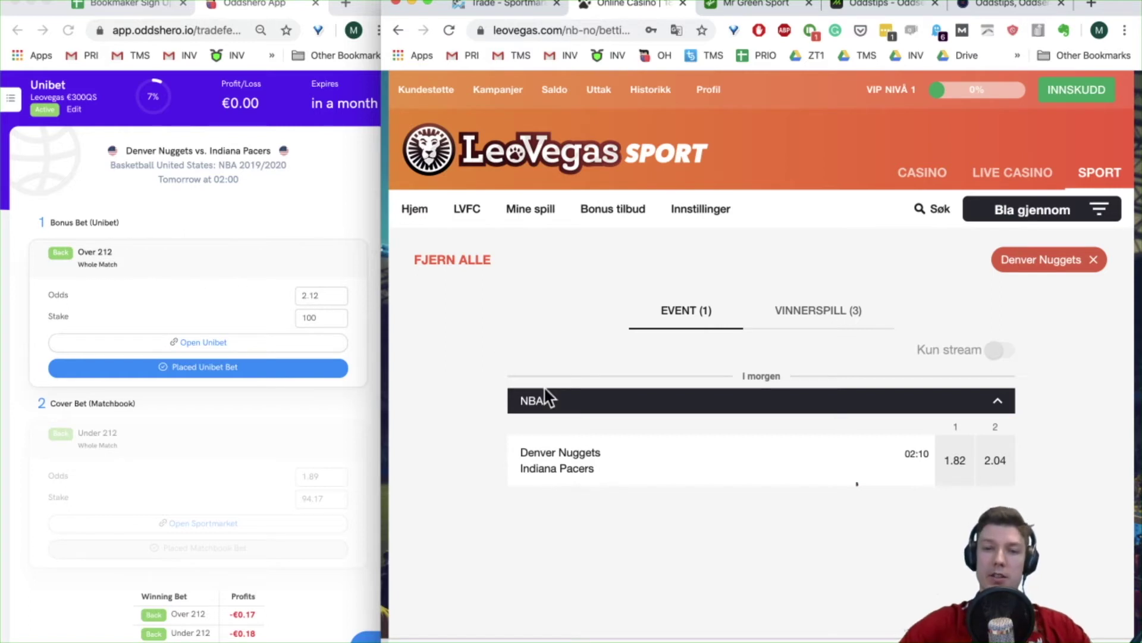
pyautogui.click(588, 468)
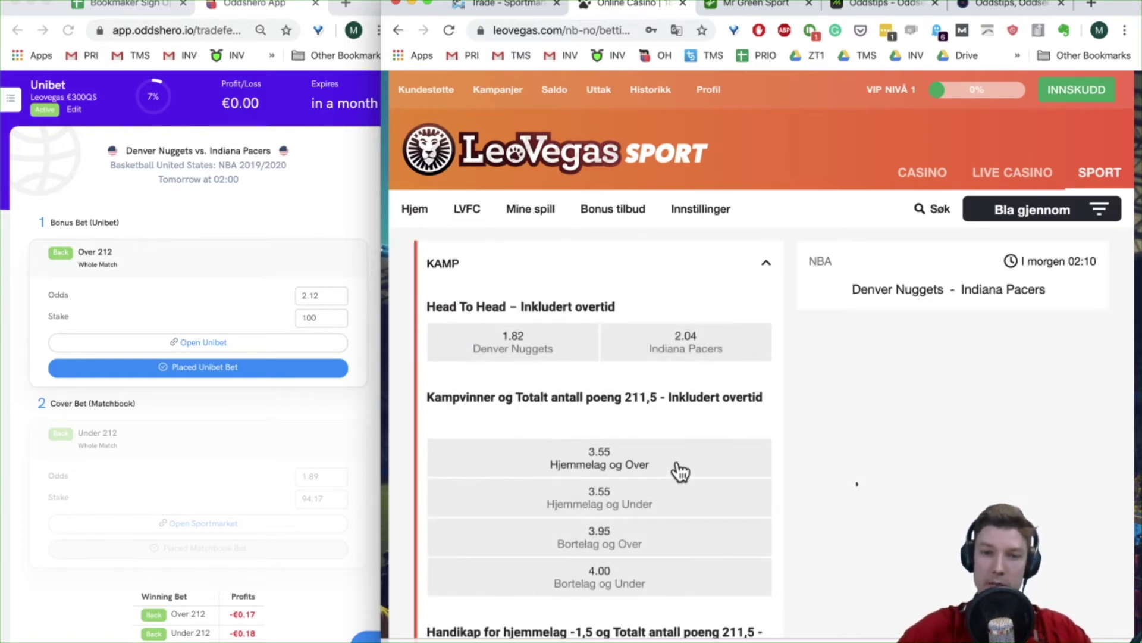
# Step: Expand the handicap and totals markets on the LeoVegas match page and check the Over 212 total points odds, including overtime
pyautogui.scroll(-14, 680, 471)
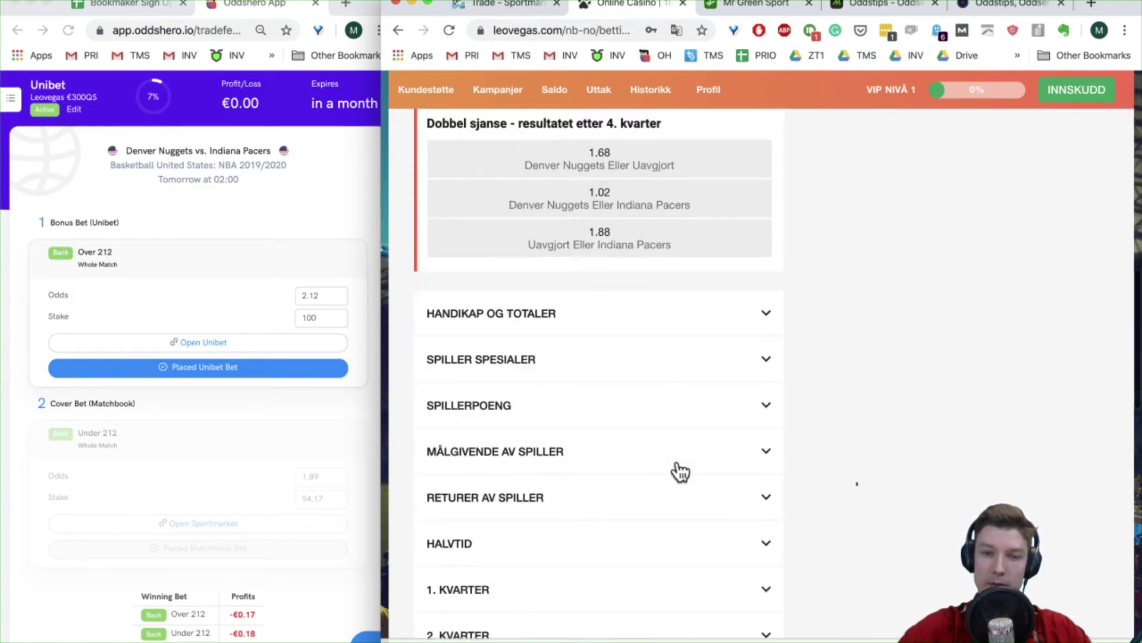
pyautogui.scroll(-5, 680, 472)
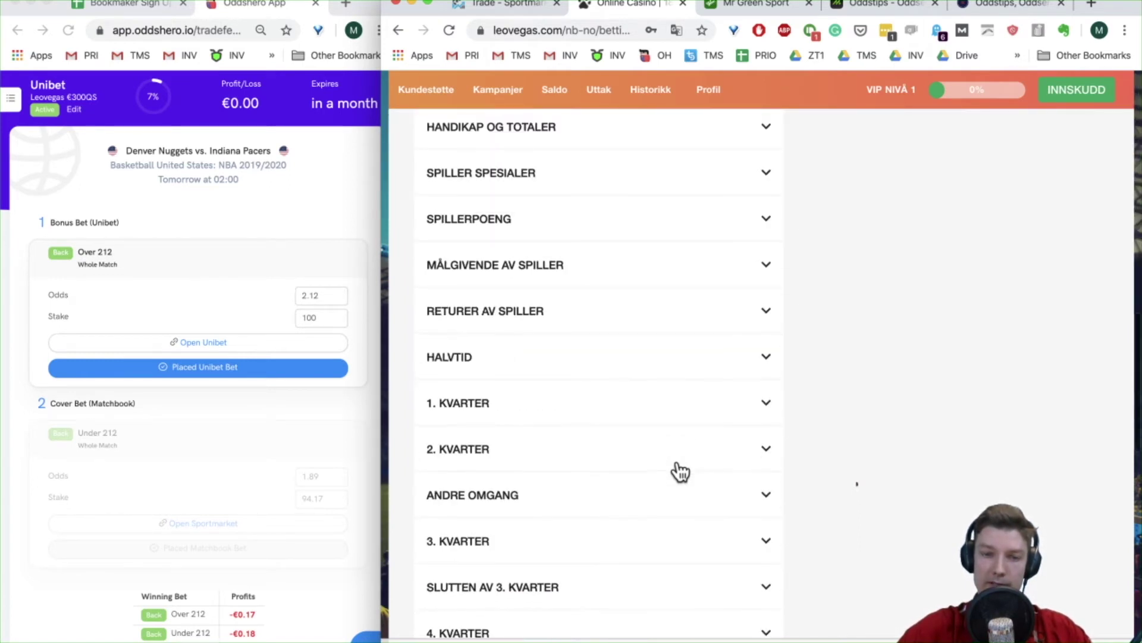
pyautogui.scroll(5, 589, 521)
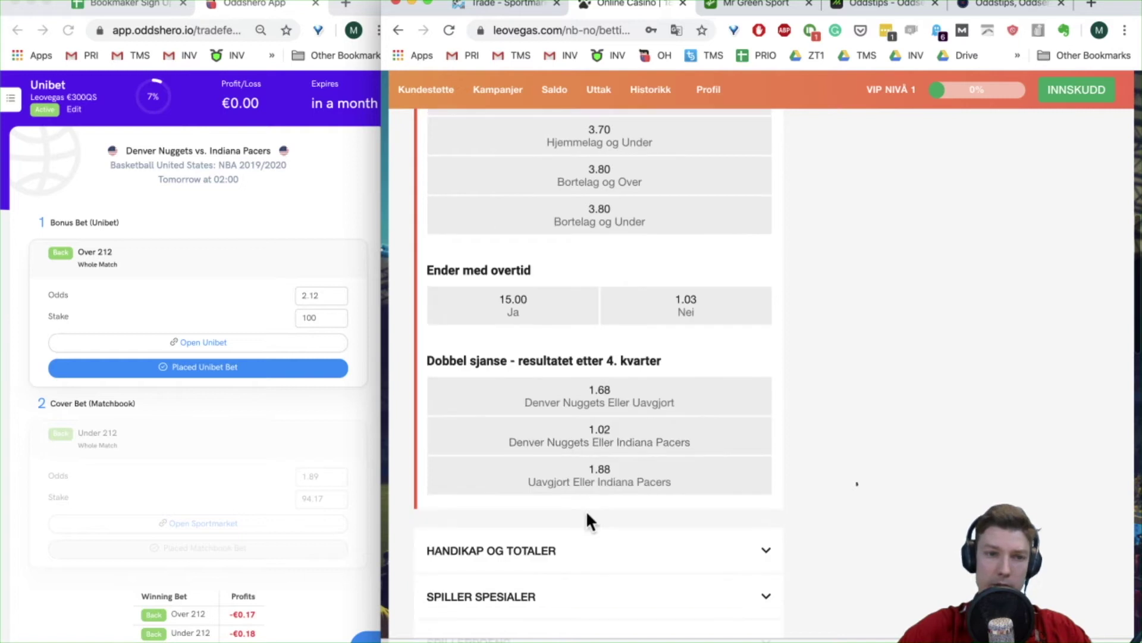
pyautogui.click(697, 558)
pyautogui.scroll(-12, 697, 559)
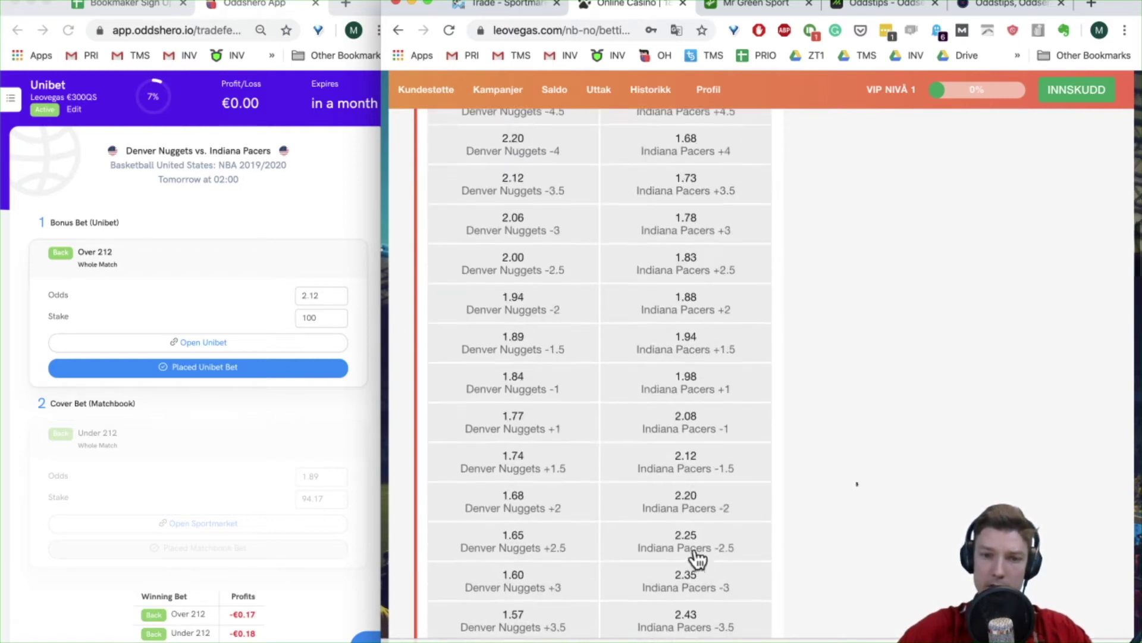
pyautogui.scroll(-10, 695, 556)
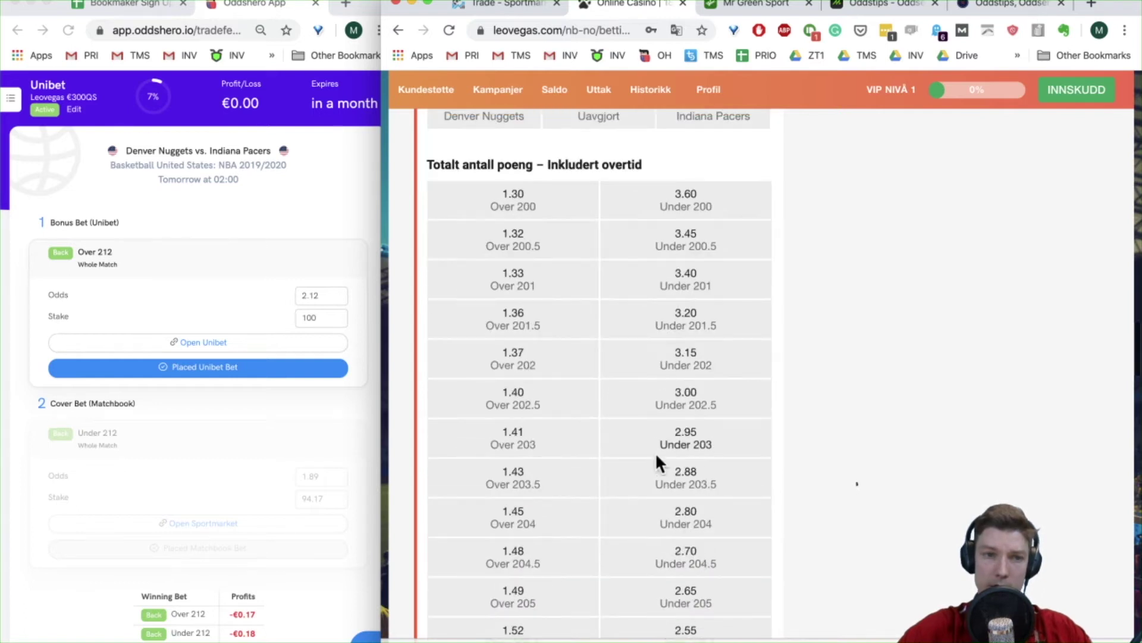
pyautogui.scroll(-2, 613, 476)
pyautogui.scroll(-6, 652, 521)
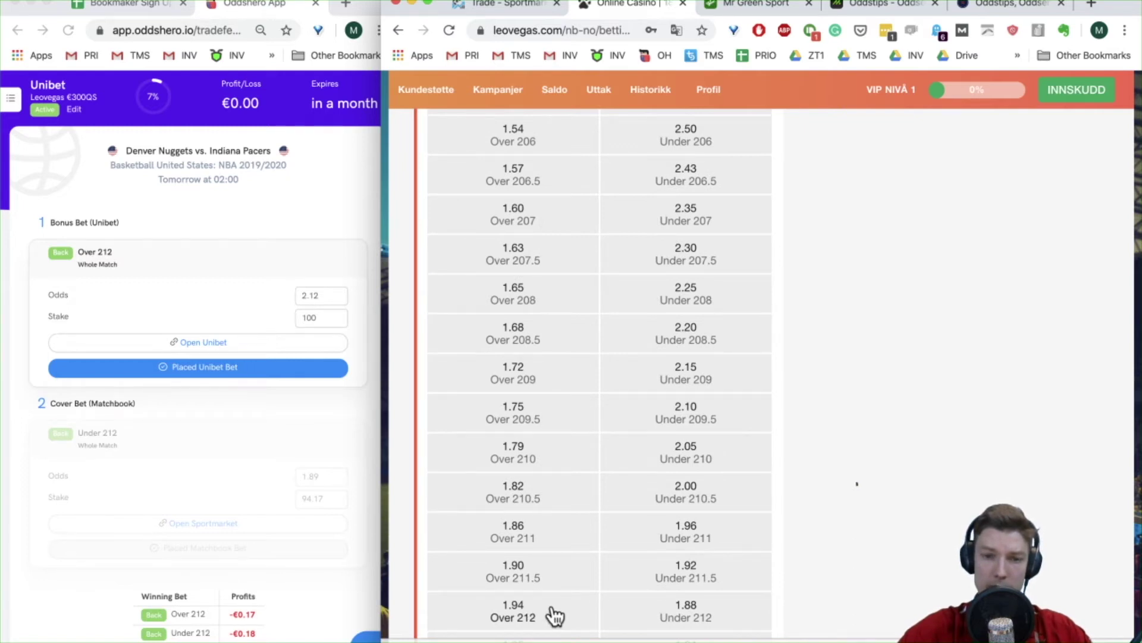
pyautogui.scroll(-1, 555, 616)
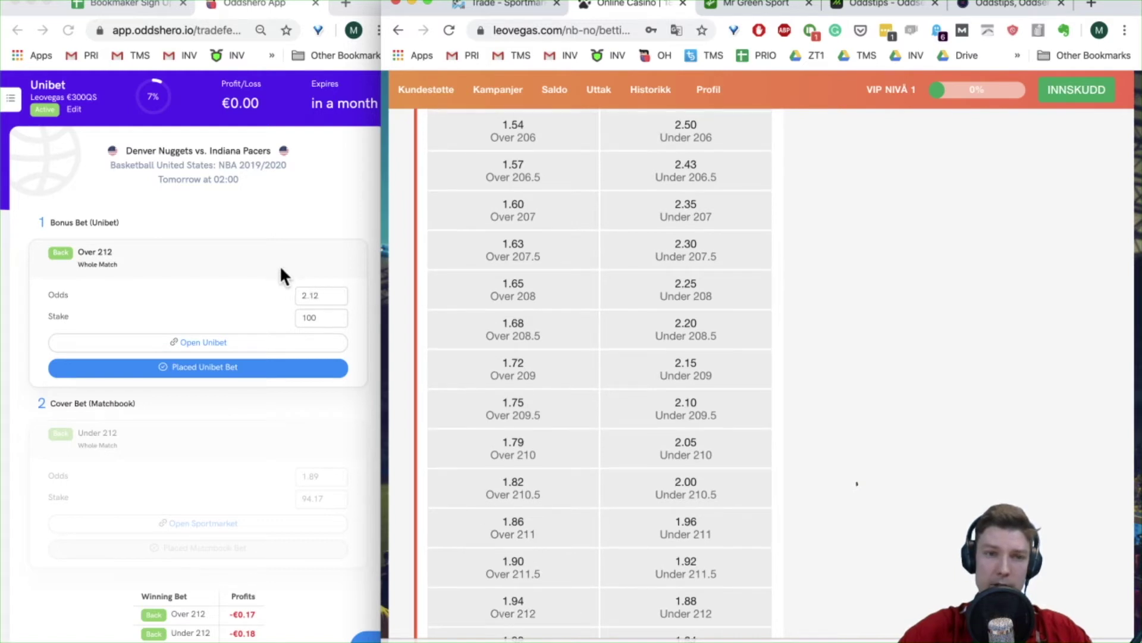
pyautogui.scroll(1, 365, 311)
pyautogui.scroll(10, 763, 267)
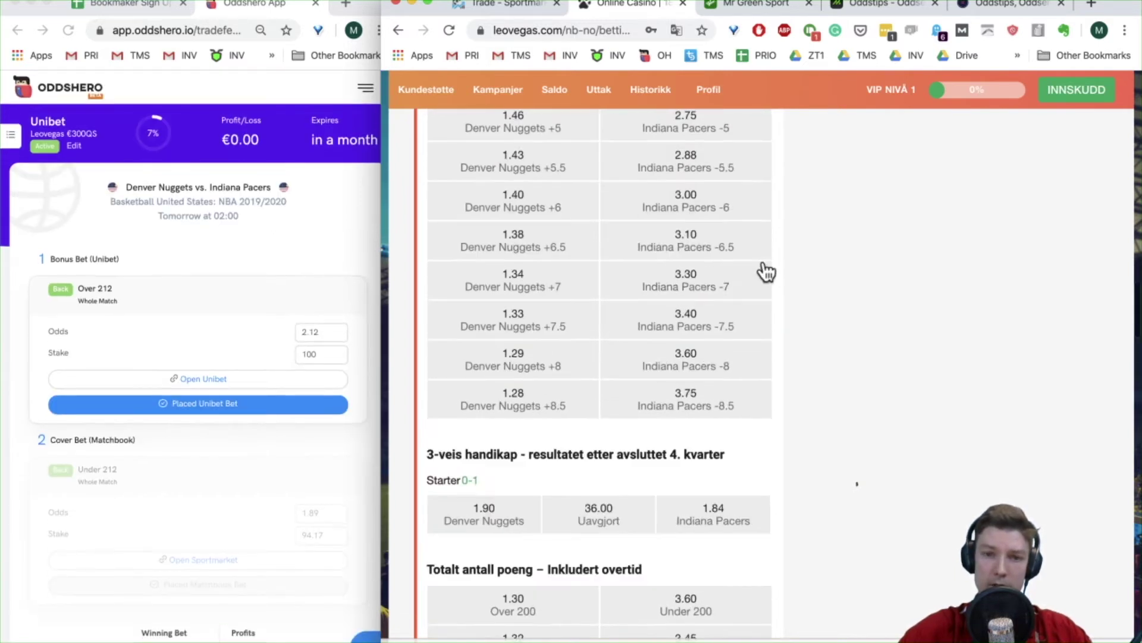
pyautogui.scroll(-1, 684, 517)
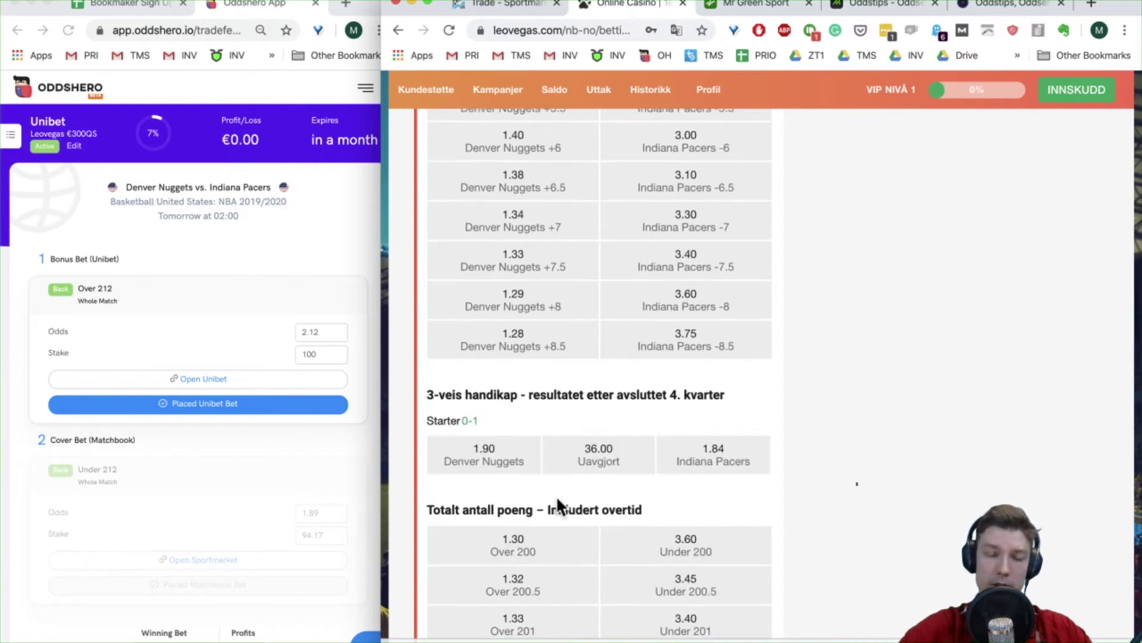
pyautogui.scroll(-2, 580, 523)
# Step: Skip the Denver Nuggets vs. Indiana Pacers bet in Oddshero and view the next suggested bet
pyautogui.click(347, 485)
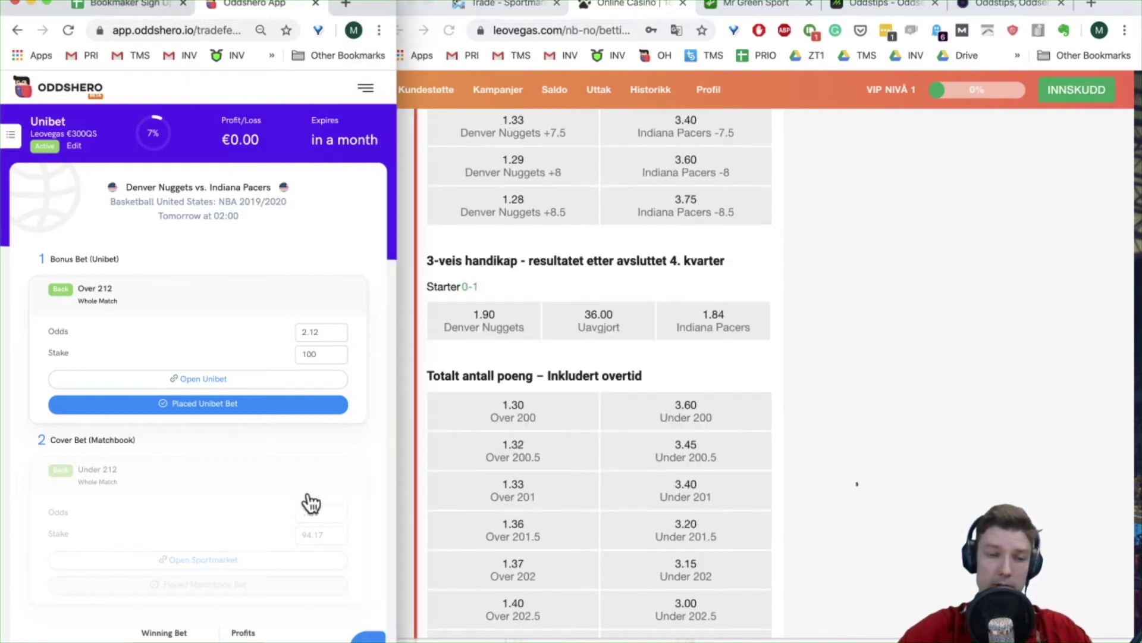
pyautogui.scroll(-1, 276, 519)
pyautogui.scroll(-1, 276, 519)
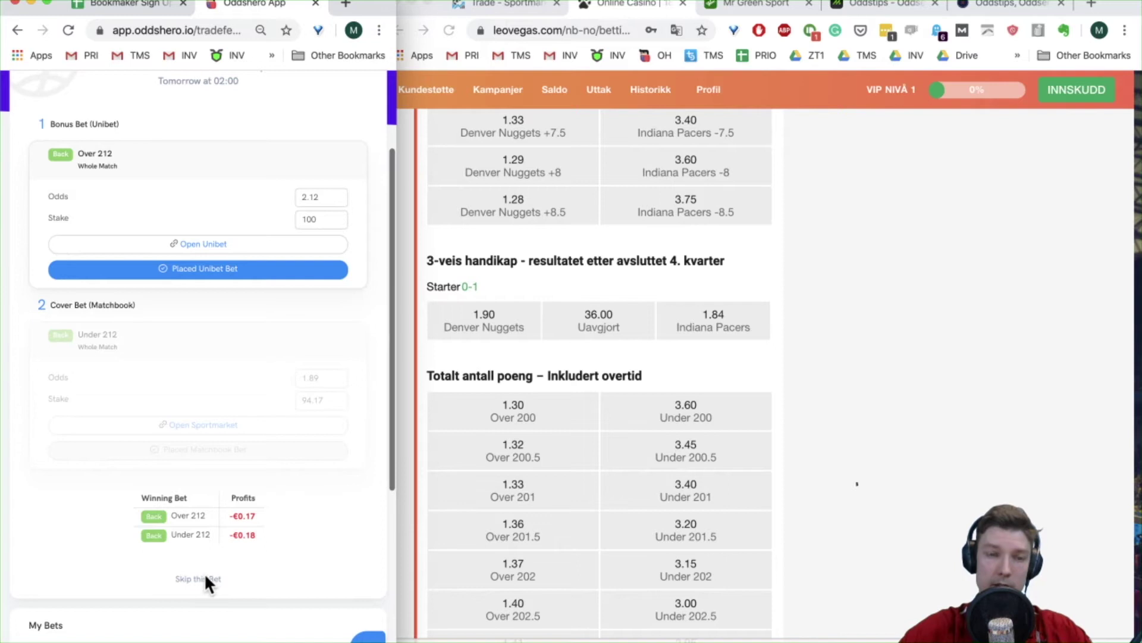
pyautogui.click(202, 578)
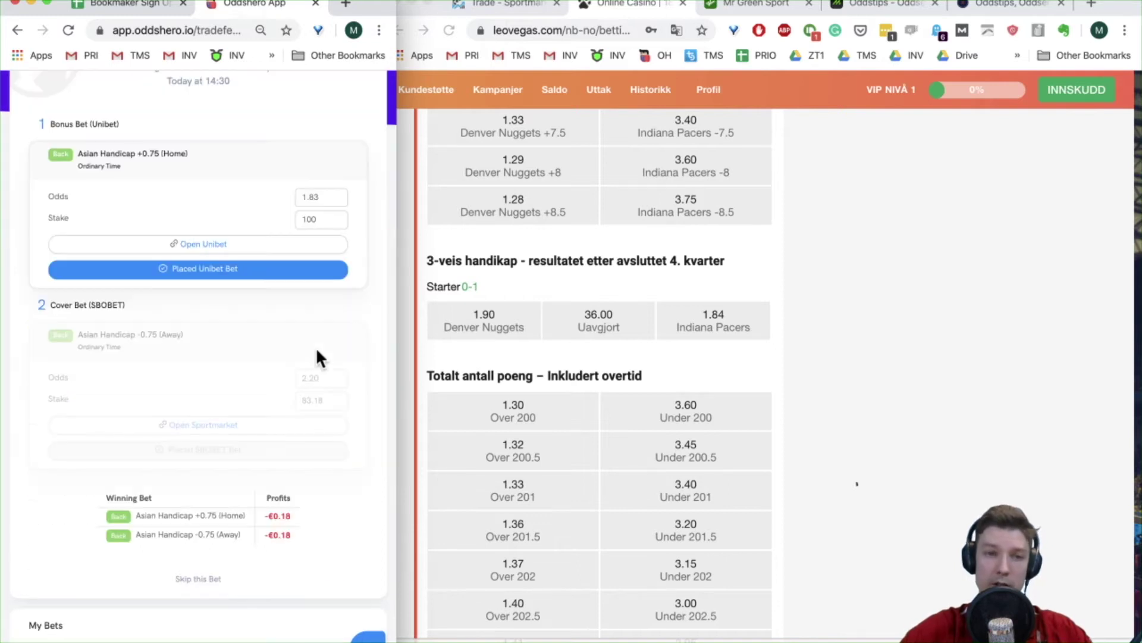
pyautogui.scroll(3, 315, 348)
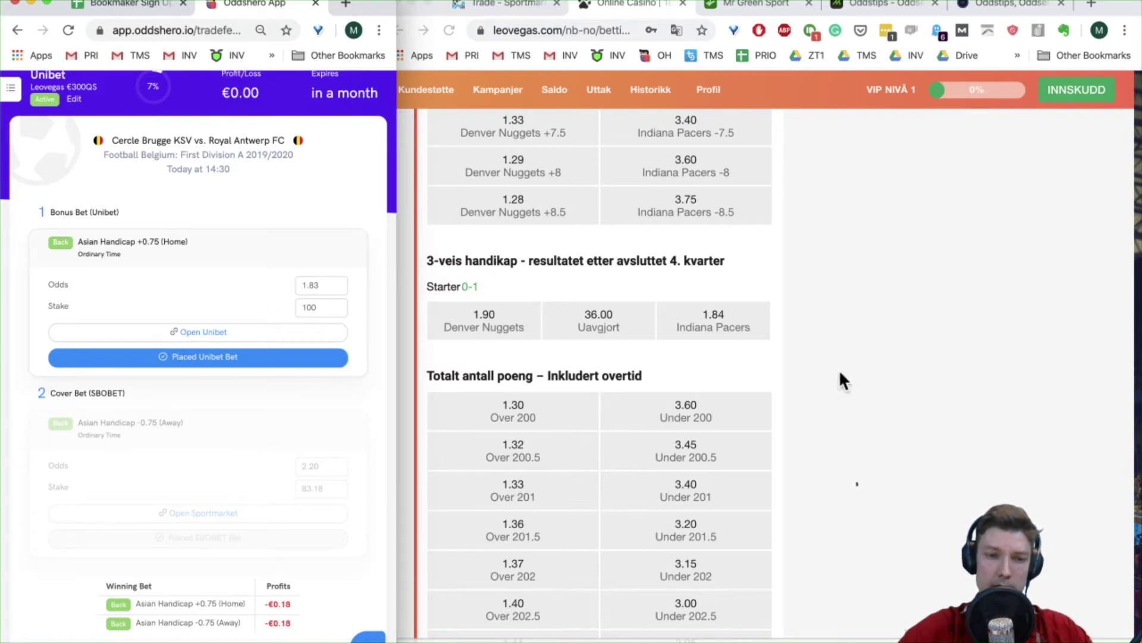
# Step: Search LeoVegas for "cercle br", choose the Cercle Brugge team and open its match against Royal Antwerp FC
pyautogui.scroll(20, 842, 260)
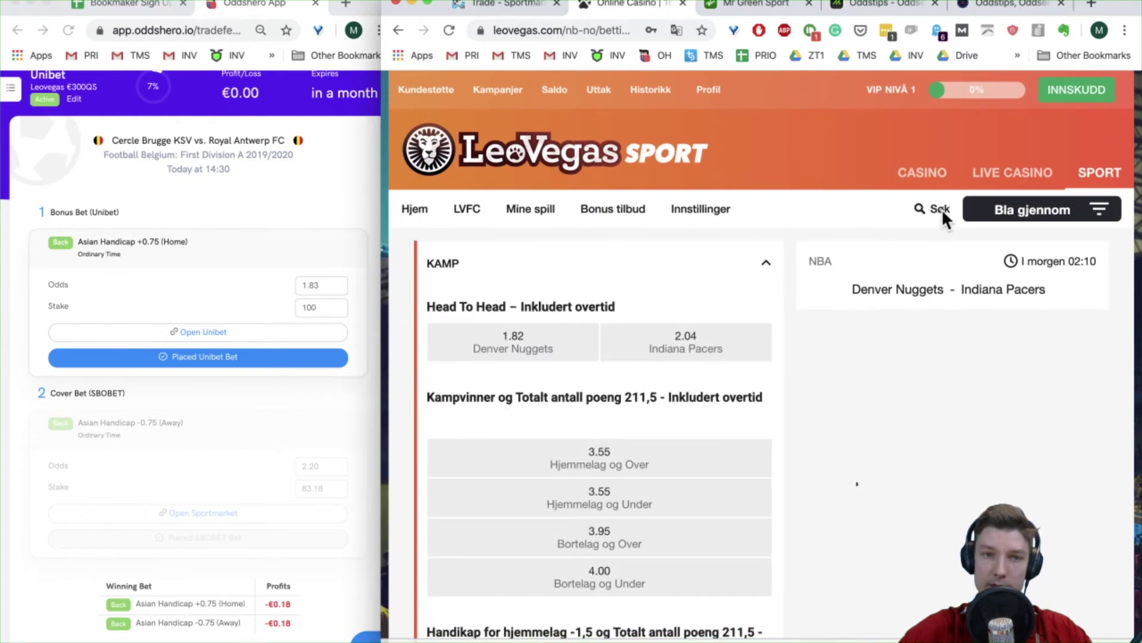
pyautogui.click(937, 209)
pyautogui.write('cercle br')
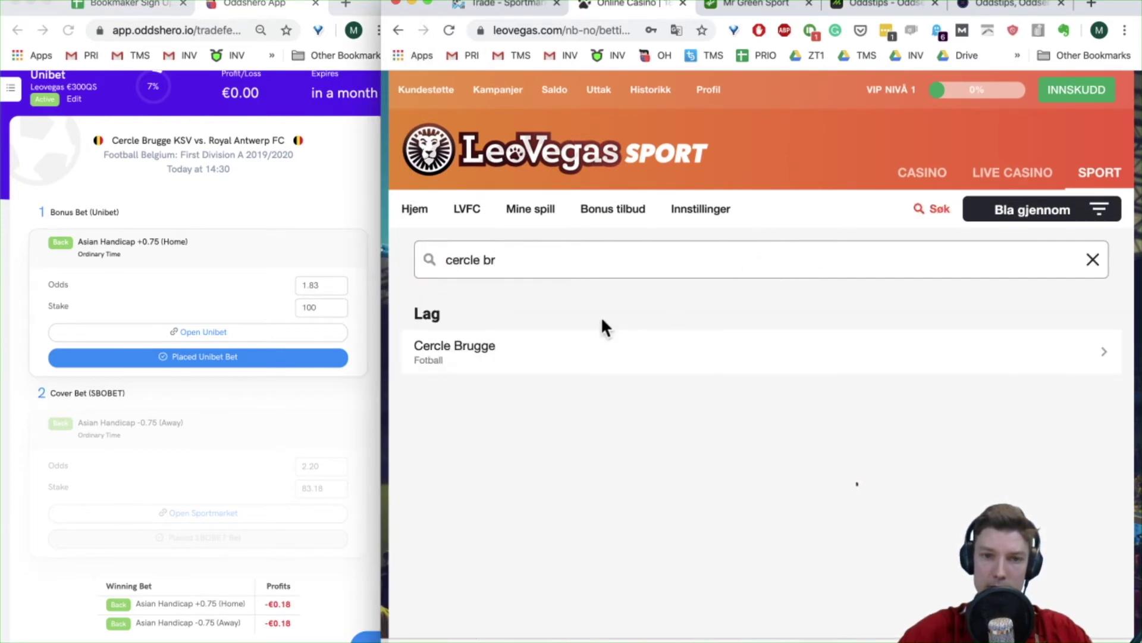
pyautogui.click(500, 347)
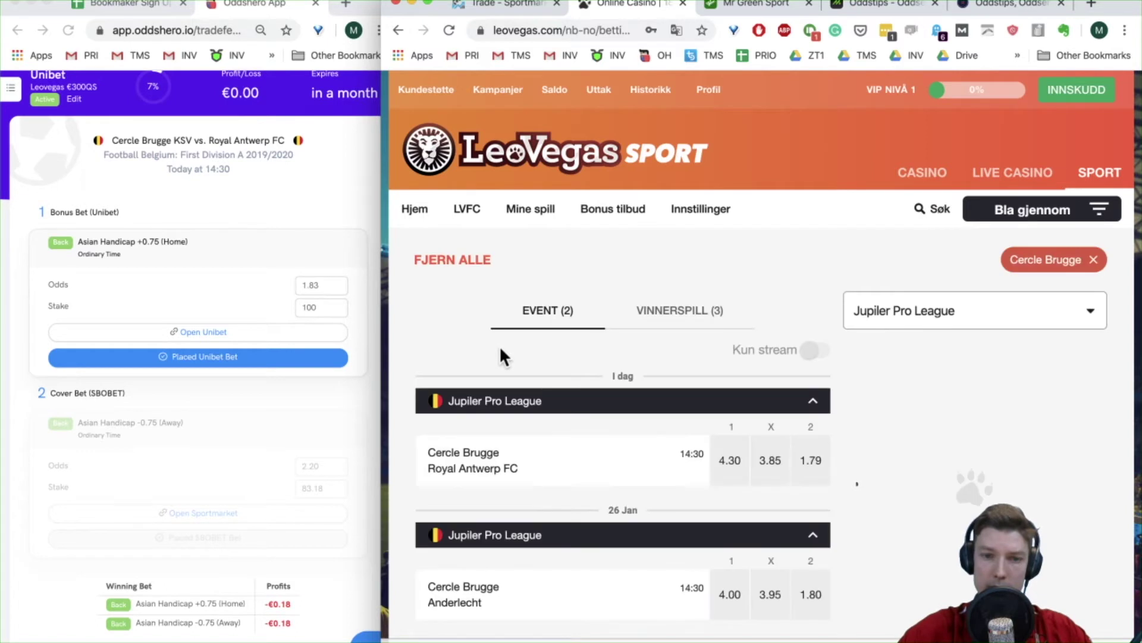
pyautogui.scroll(-3, 670, 487)
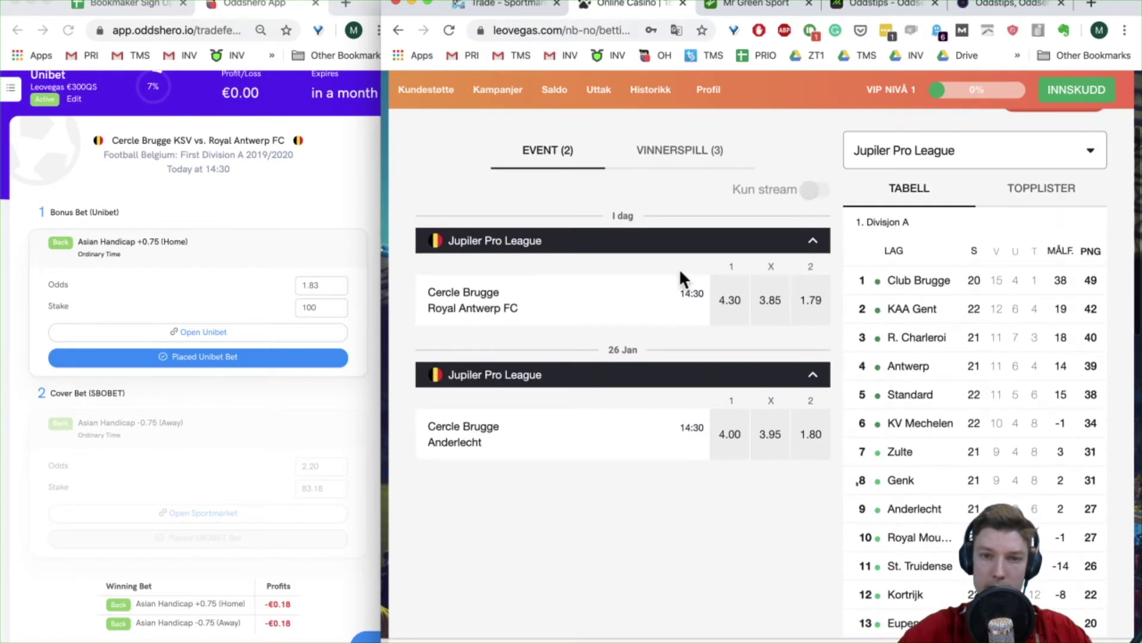
pyautogui.doubleClick(510, 314)
pyautogui.rightClick(510, 314)
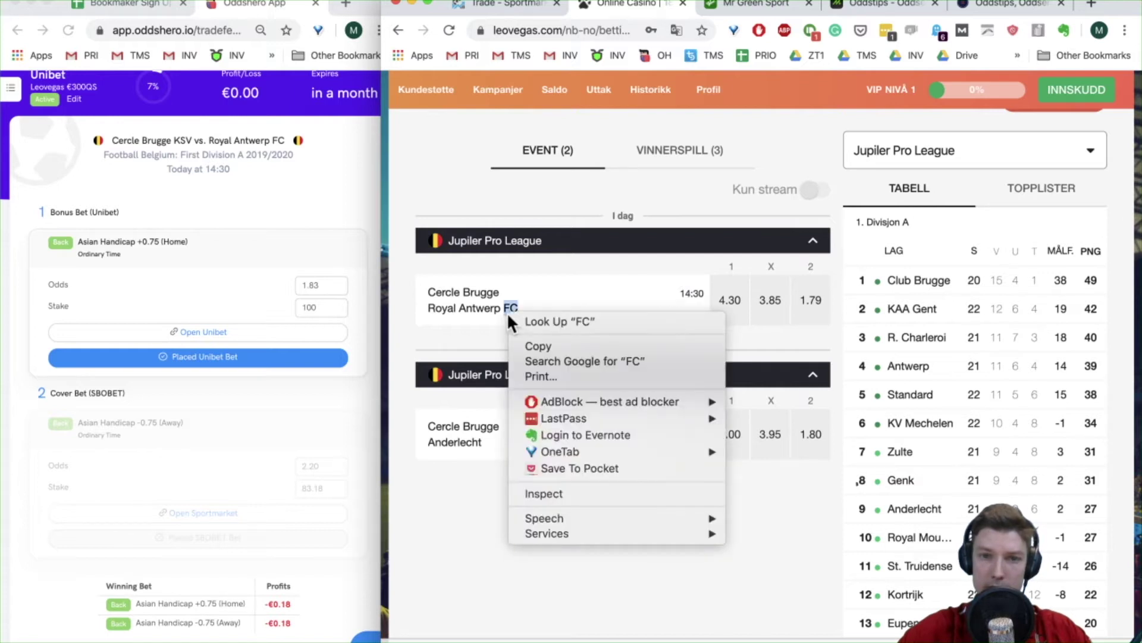
pyautogui.click(497, 311)
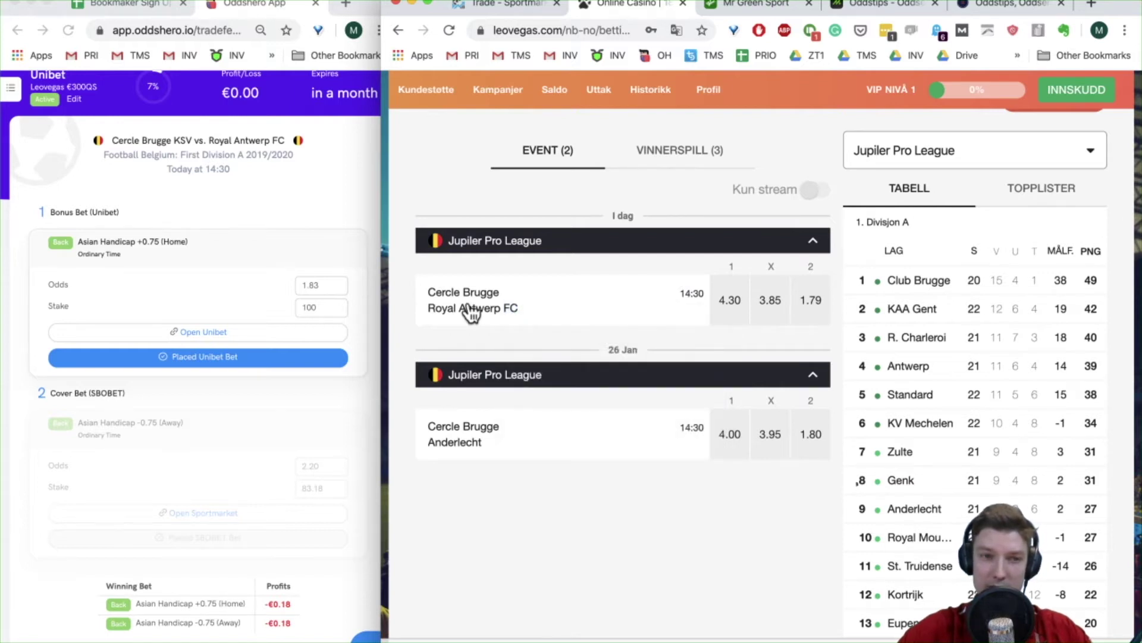
pyautogui.click(469, 307)
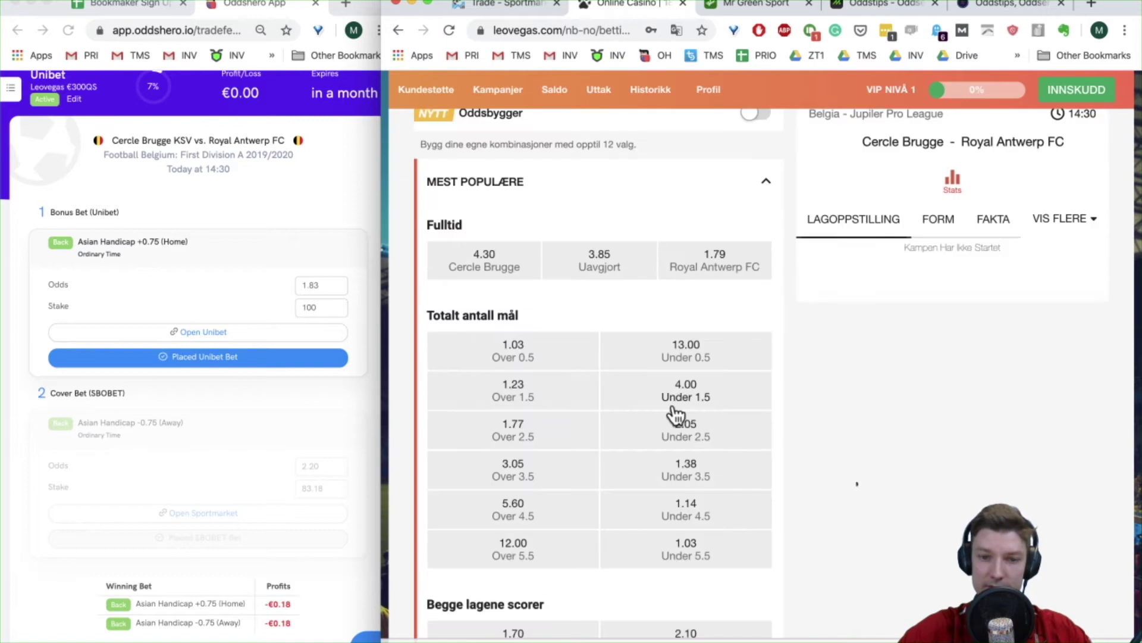
# Step: Expand the Asian Lines markets on LeoVegas and check the odds for Cercle Brugge +0.75
pyautogui.scroll(-15, 676, 413)
pyautogui.click(538, 310)
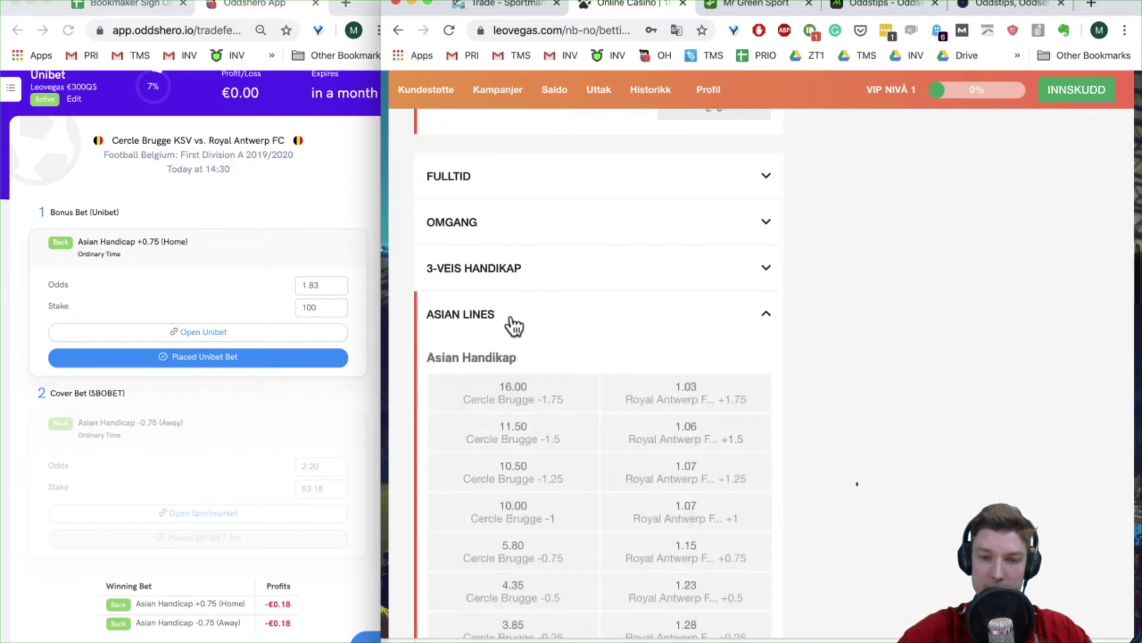
pyautogui.scroll(-9, 548, 408)
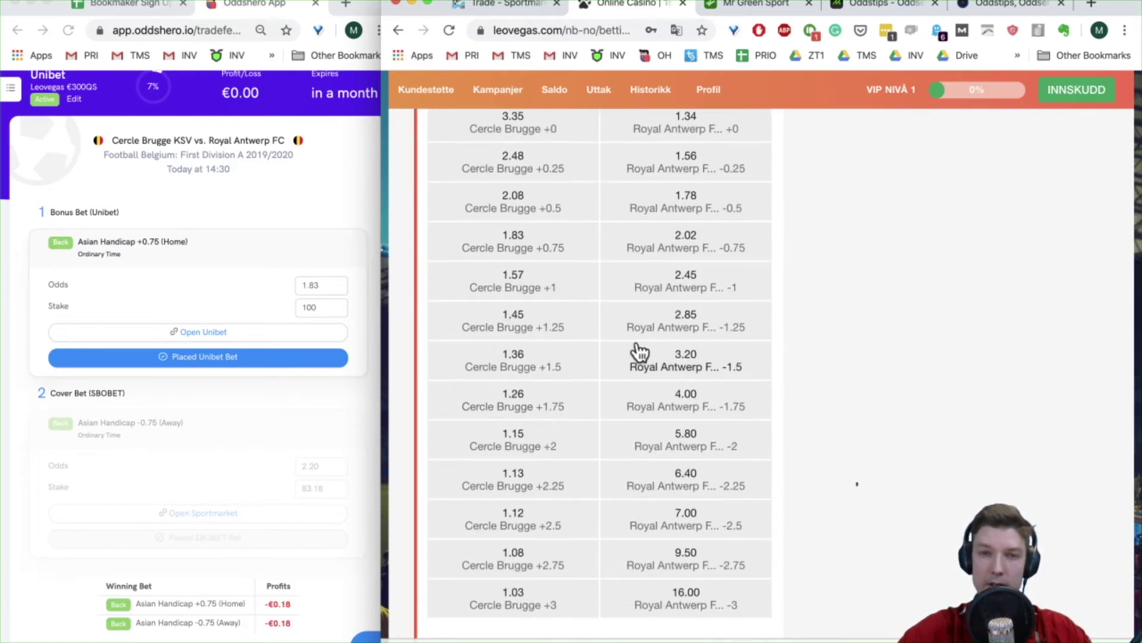
pyautogui.scroll(3, 640, 352)
pyautogui.scroll(1, 639, 351)
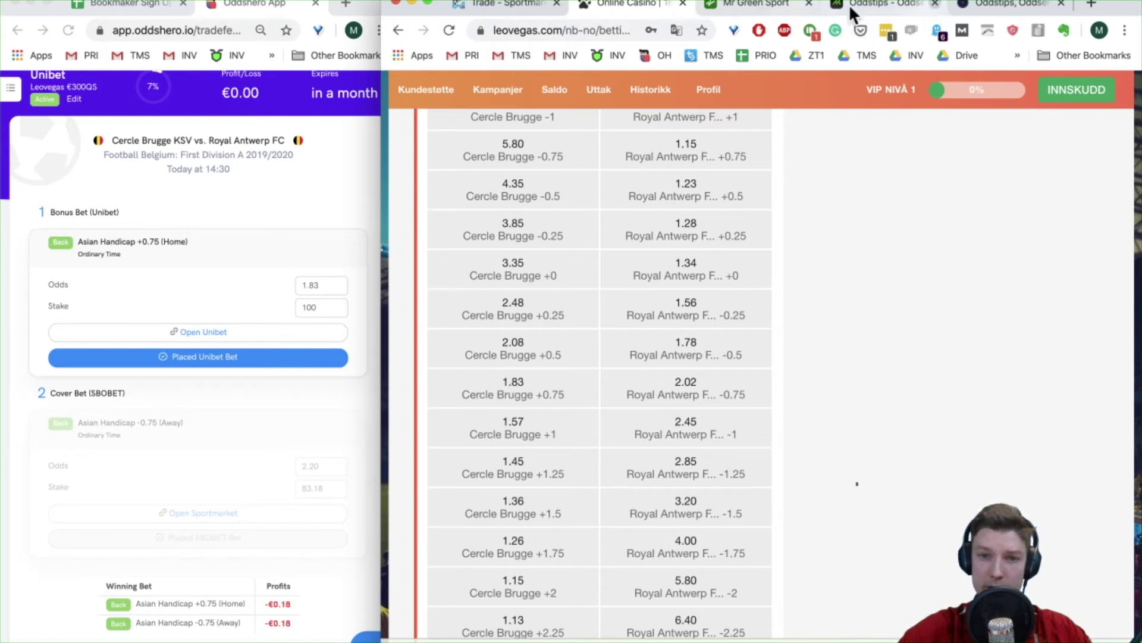
# Step: Switch to Sportmarket, find the Cercle Brugge KSV vs. Royal Antwerp FC match with "cercle" and open Royal Antwerp's -0.5 and -0.75 handicap prices
pyautogui.click(527, 6)
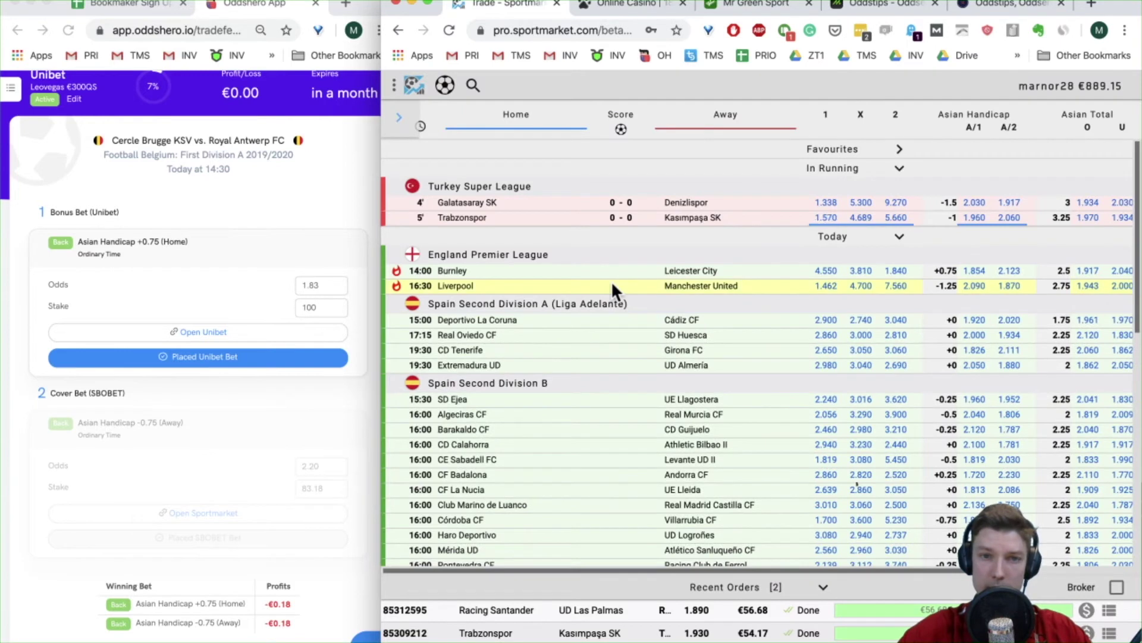
pyautogui.click(473, 85)
pyautogui.write('cercl')
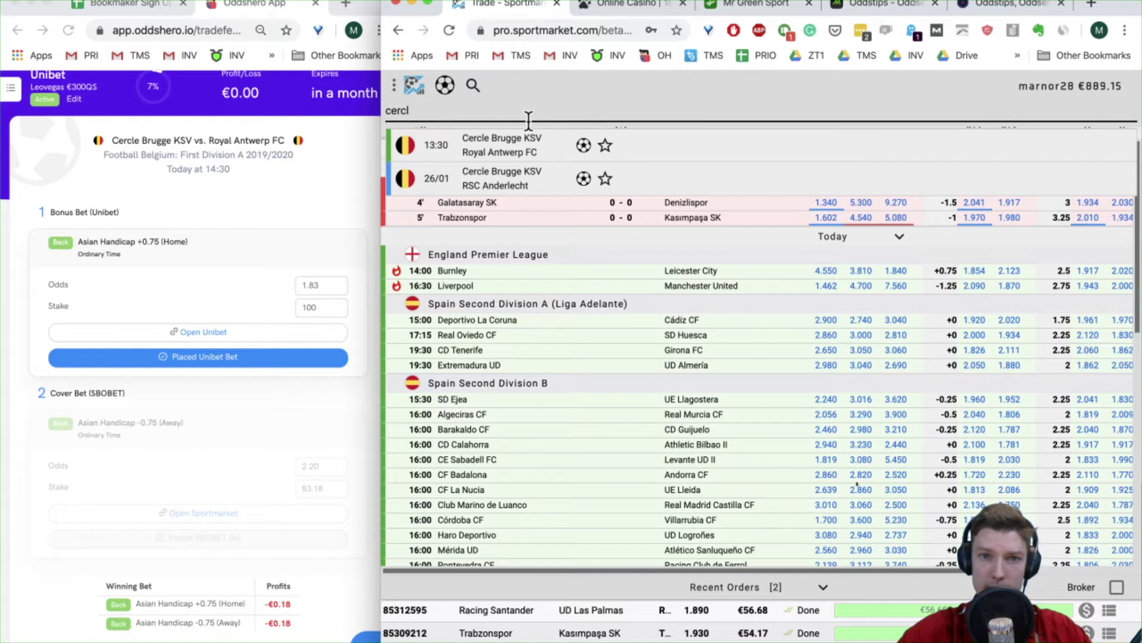
pyautogui.write('e')
pyautogui.click(507, 142)
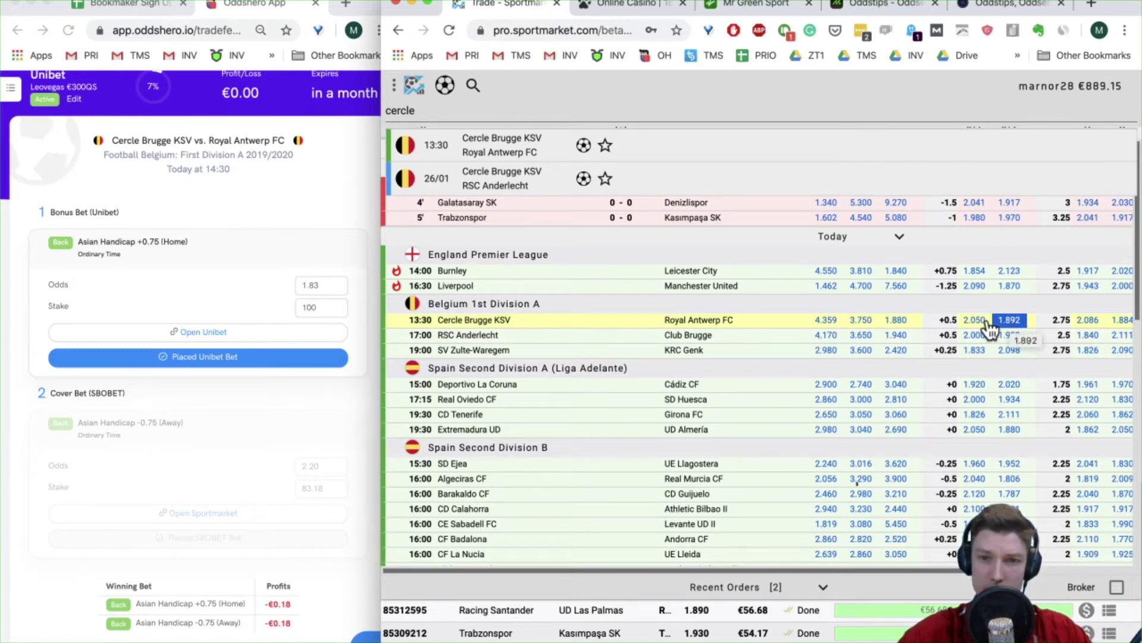
pyautogui.click(1012, 323)
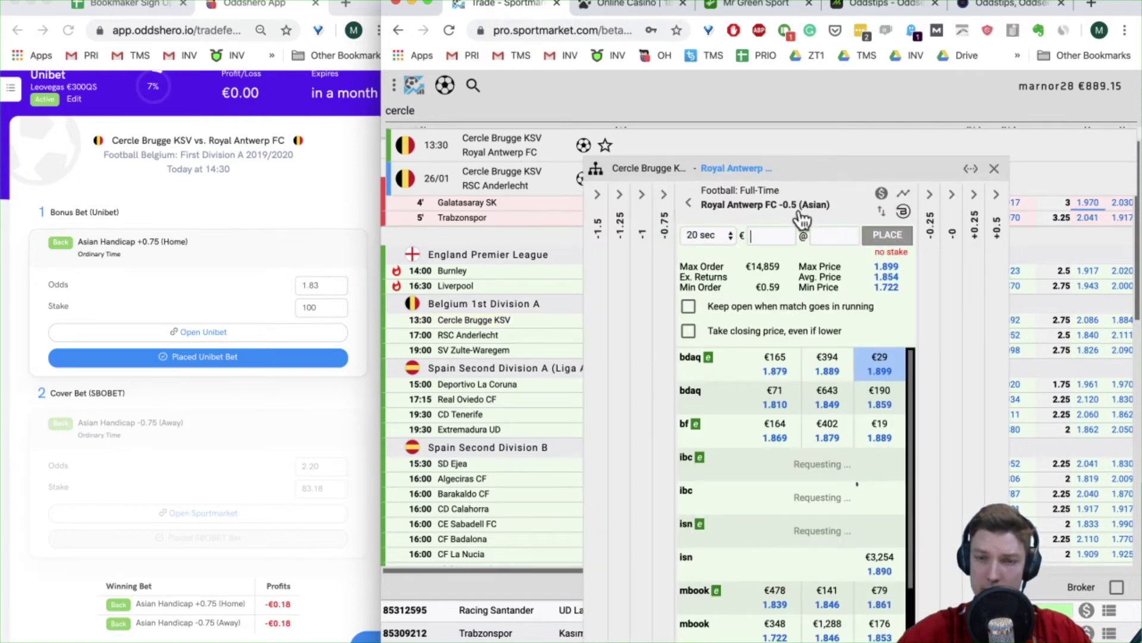
pyautogui.click(666, 198)
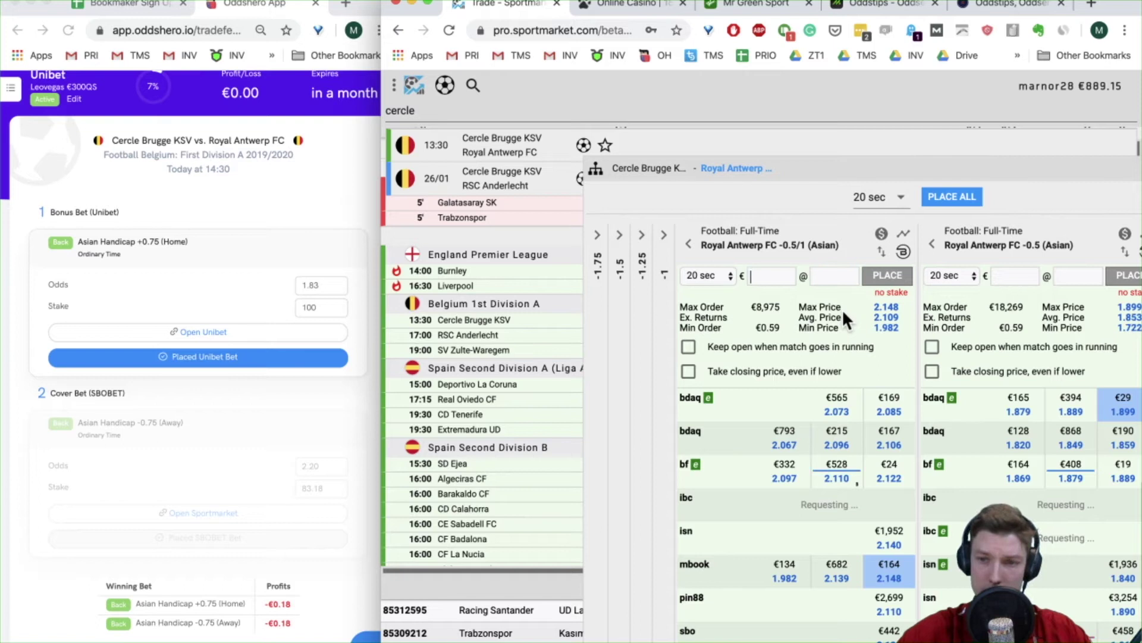
# Step: Set the Cercle Brugge bonus bet's odds to 1.78 in Oddshero to check the profits, and skip this bet
pyautogui.click(339, 290)
pyautogui.scroll(-4, 337, 286)
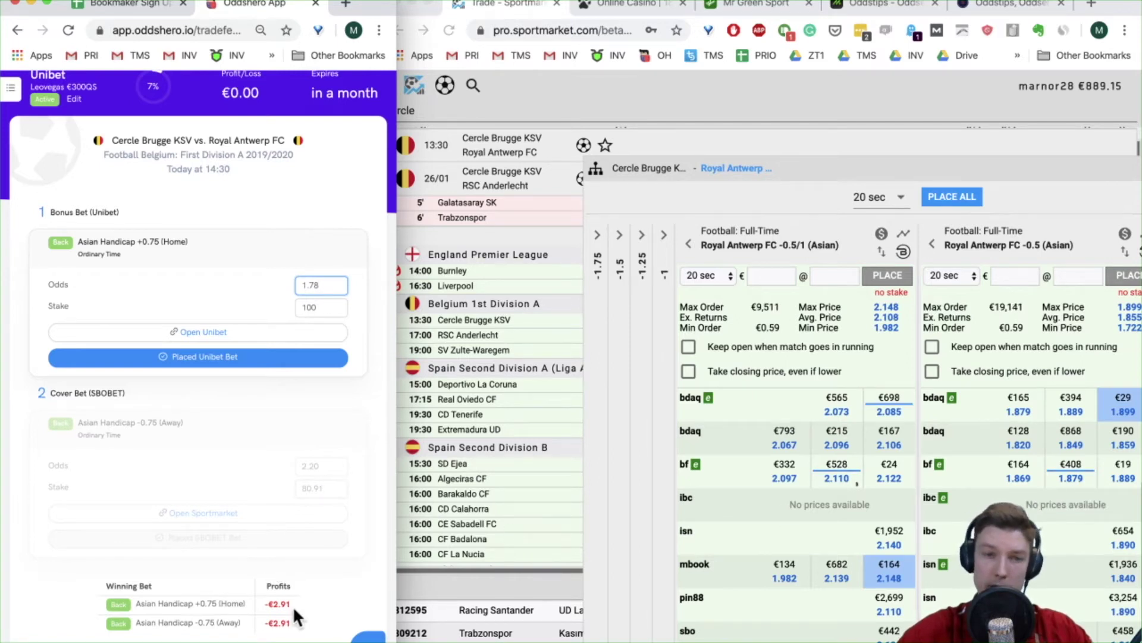
pyautogui.scroll(-3, 297, 589)
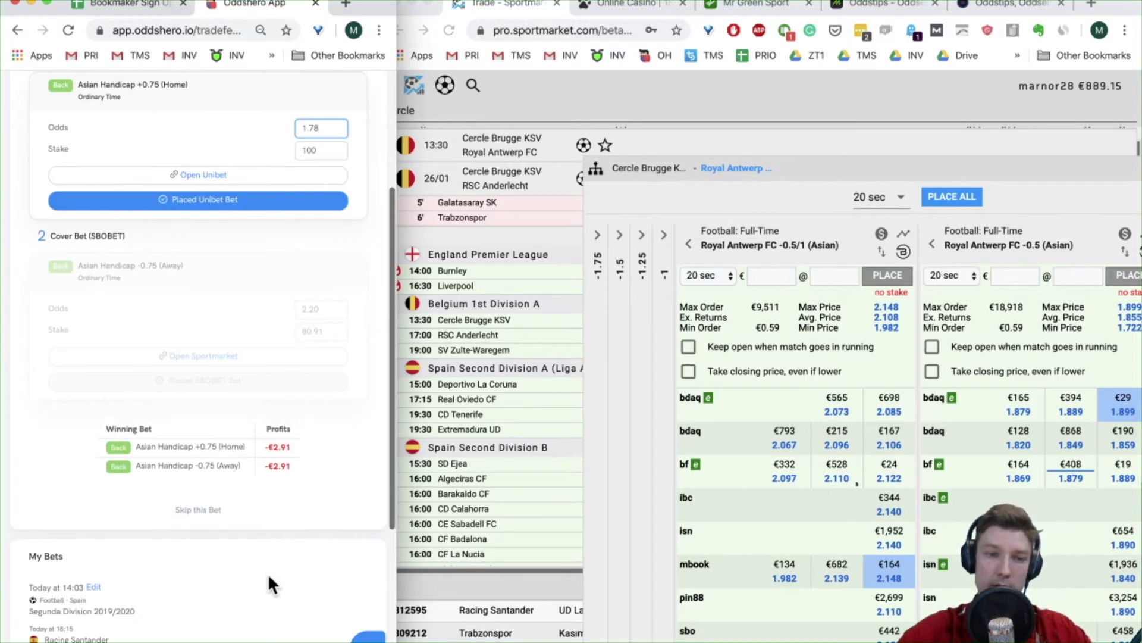
pyautogui.click(185, 509)
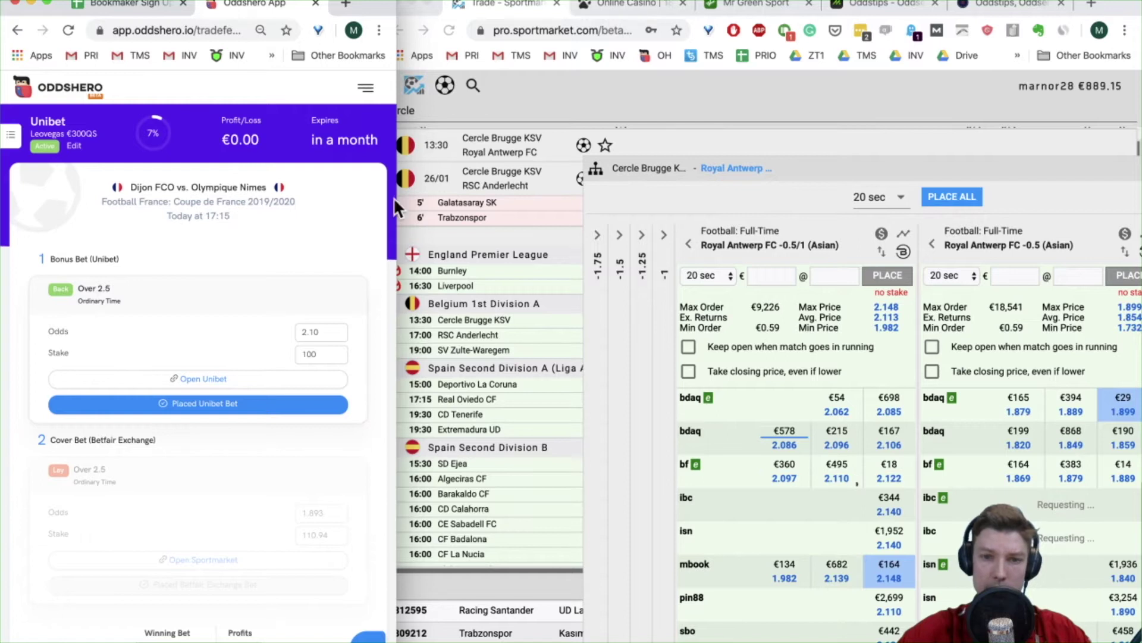
# Step: Bring the Royal Antwerp FC order form fully into view on Sportmarket and close it without placing an order
pyautogui.scroll(-3, 295, 323)
pyautogui.click(1080, 150)
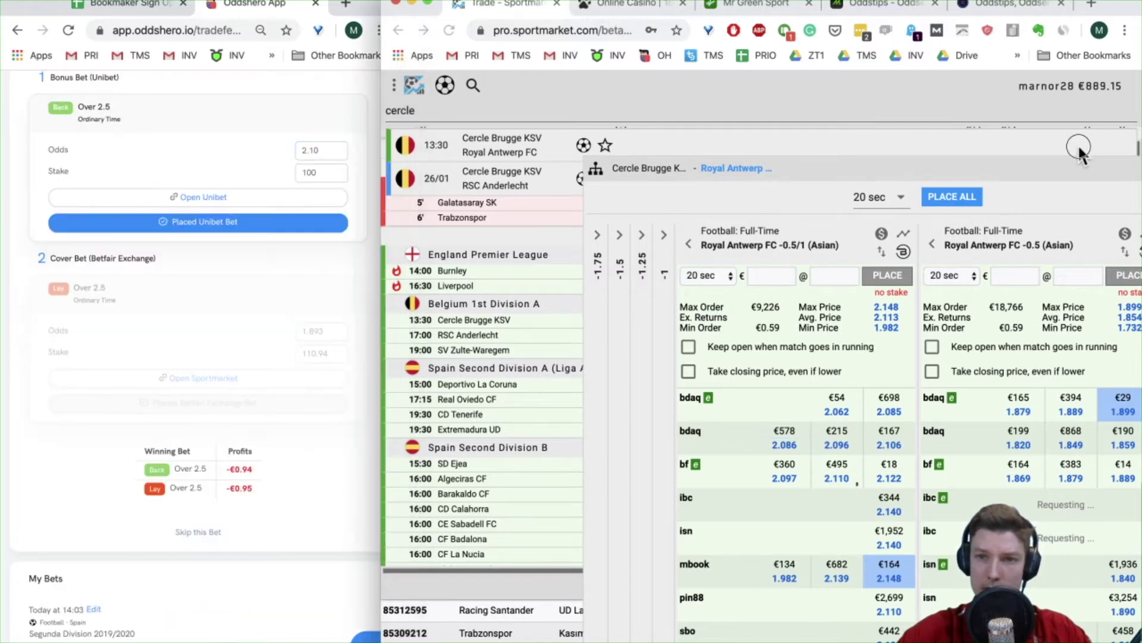
pyautogui.moveTo(958, 170); pyautogui.dragTo(815, 159)
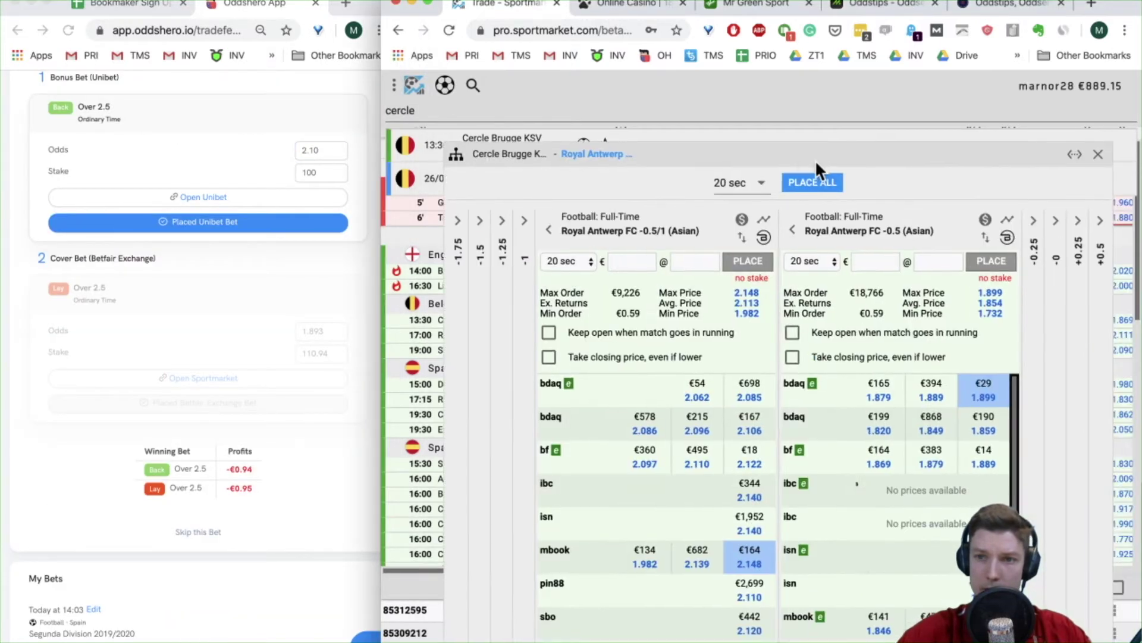
pyautogui.click(1099, 154)
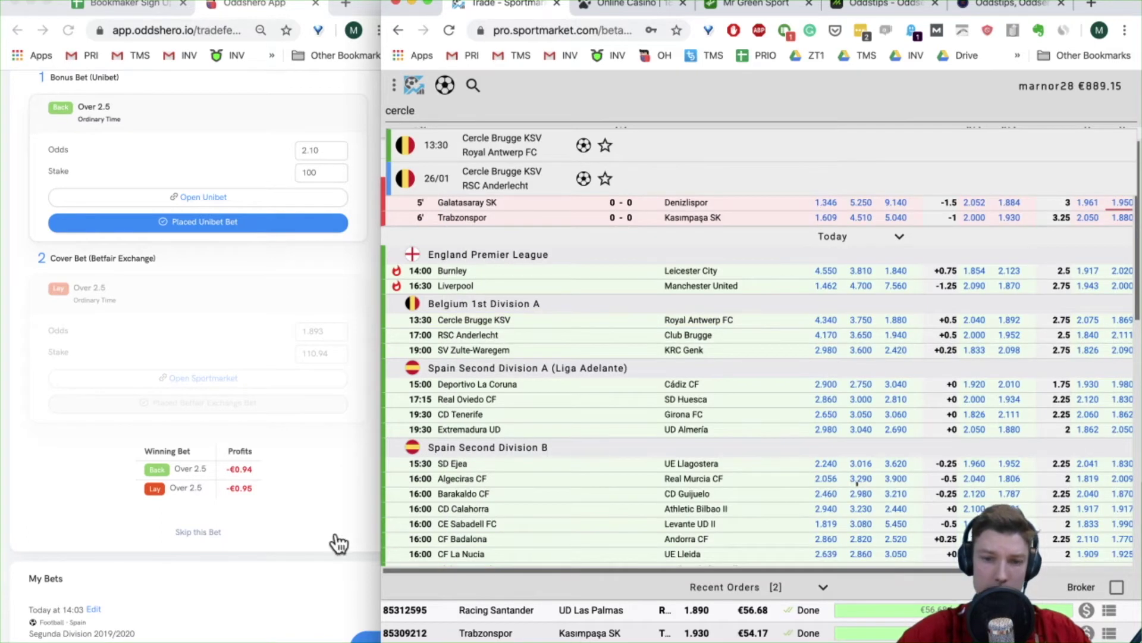
pyautogui.scroll(3, 238, 397)
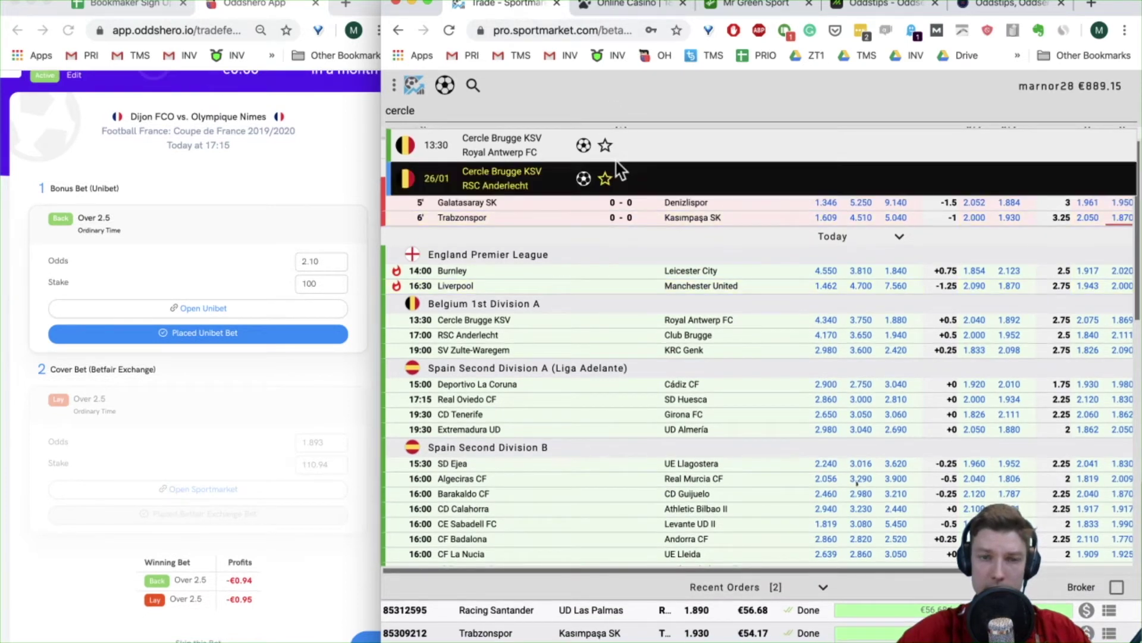
# Step: Find the Dijon vs. Nîmes match on Sportmarket with "dijon", add it to the match list and open its Under 2.5 prices
pyautogui.click(473, 89)
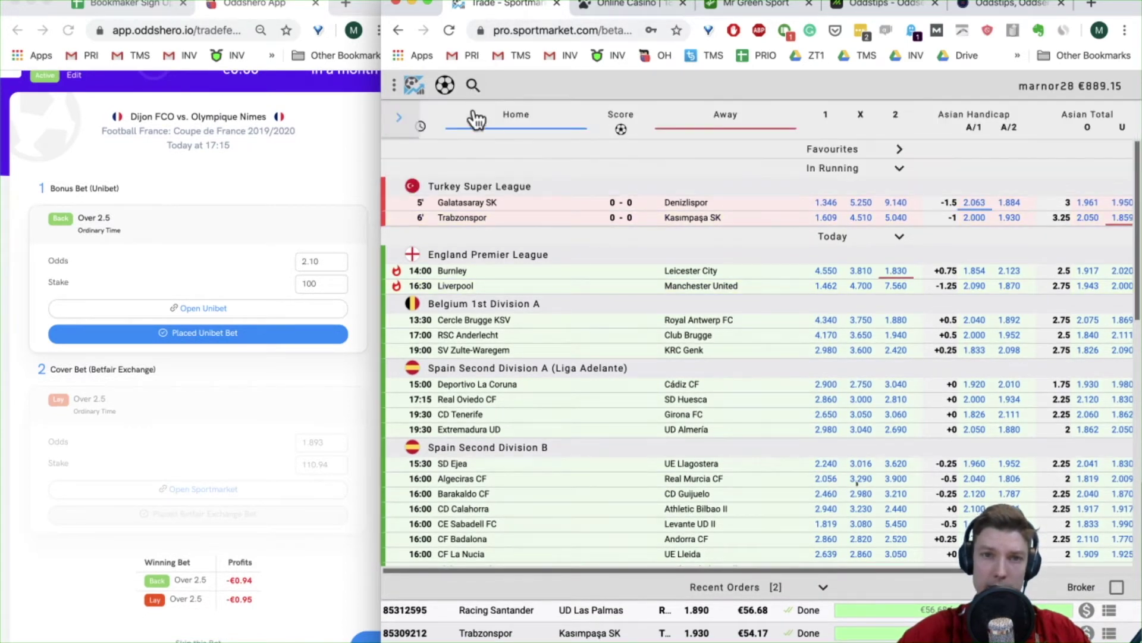
pyautogui.click(445, 85)
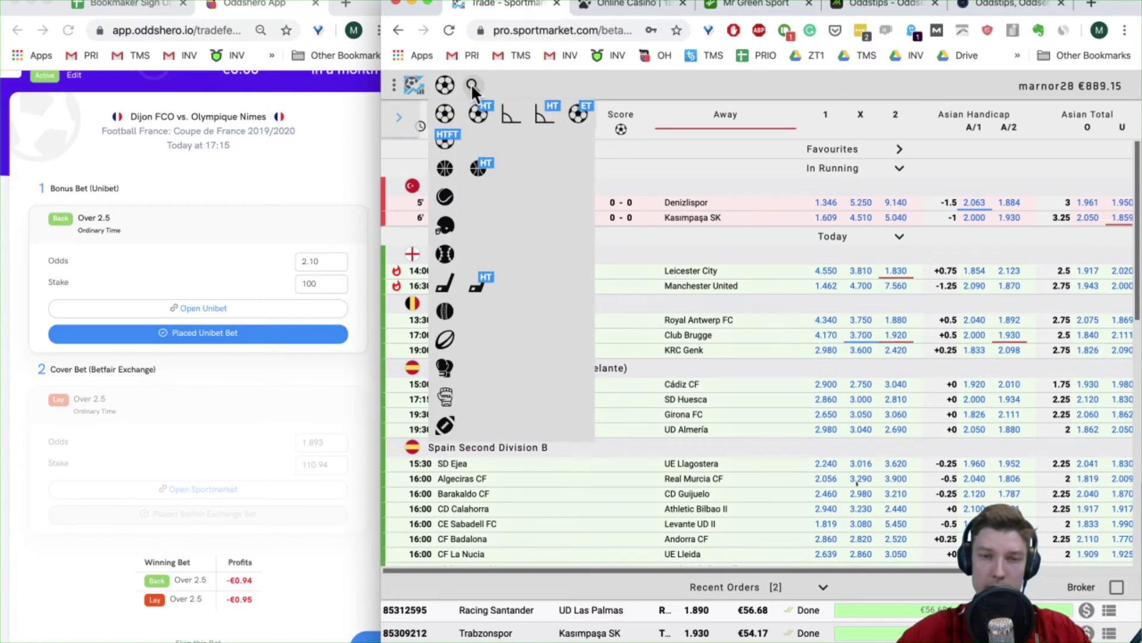
pyautogui.click(473, 85)
pyautogui.write('dijon')
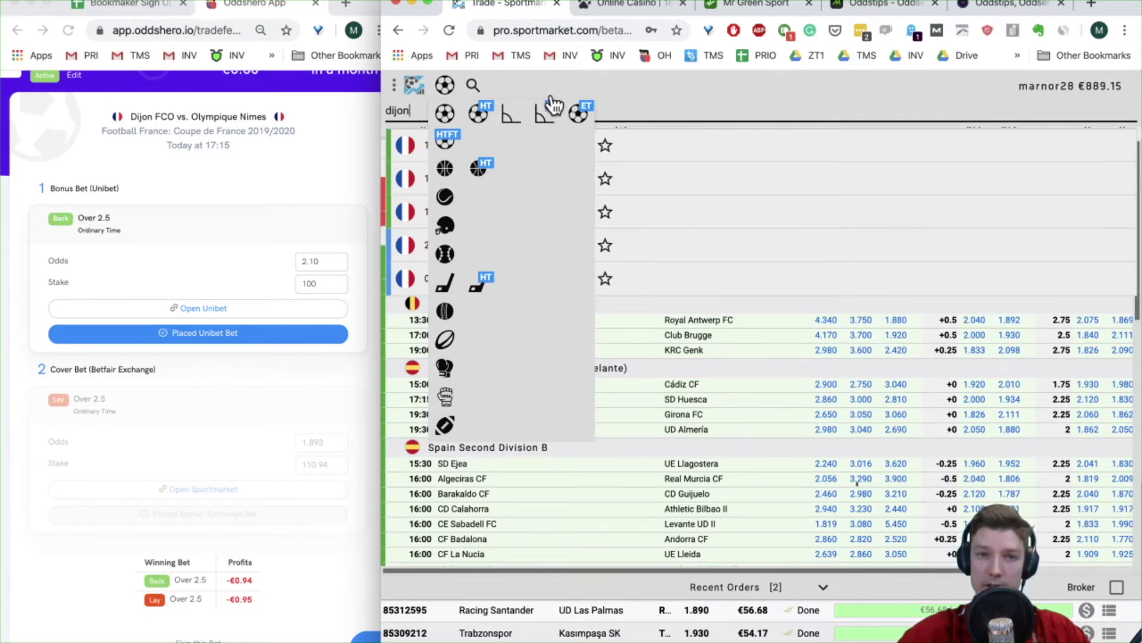
pyautogui.click(445, 79)
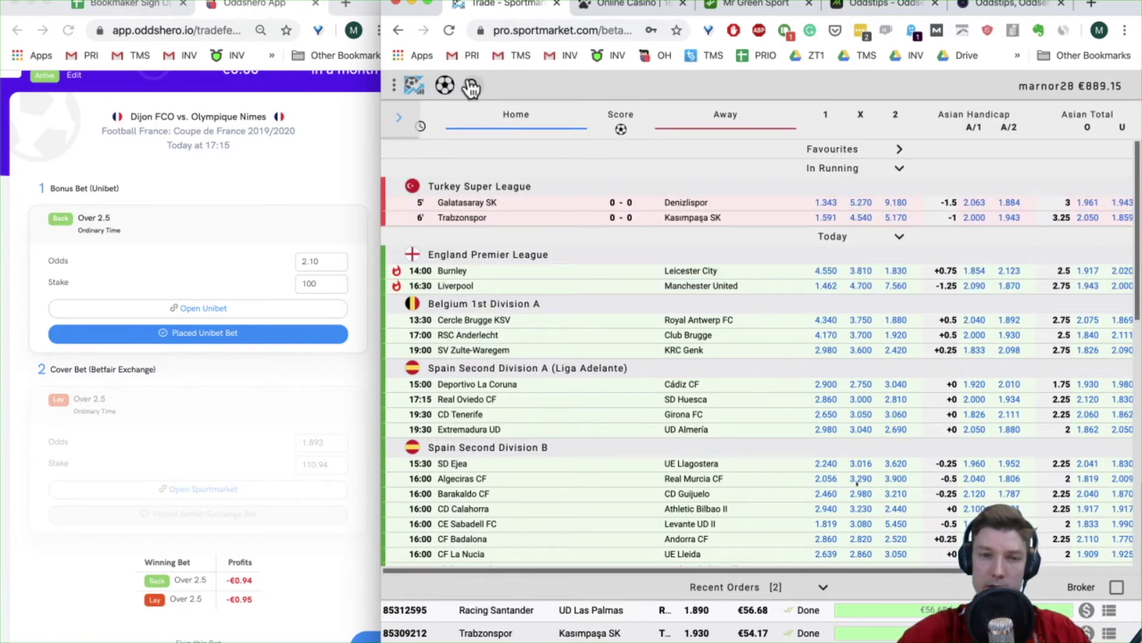
pyautogui.click(485, 92)
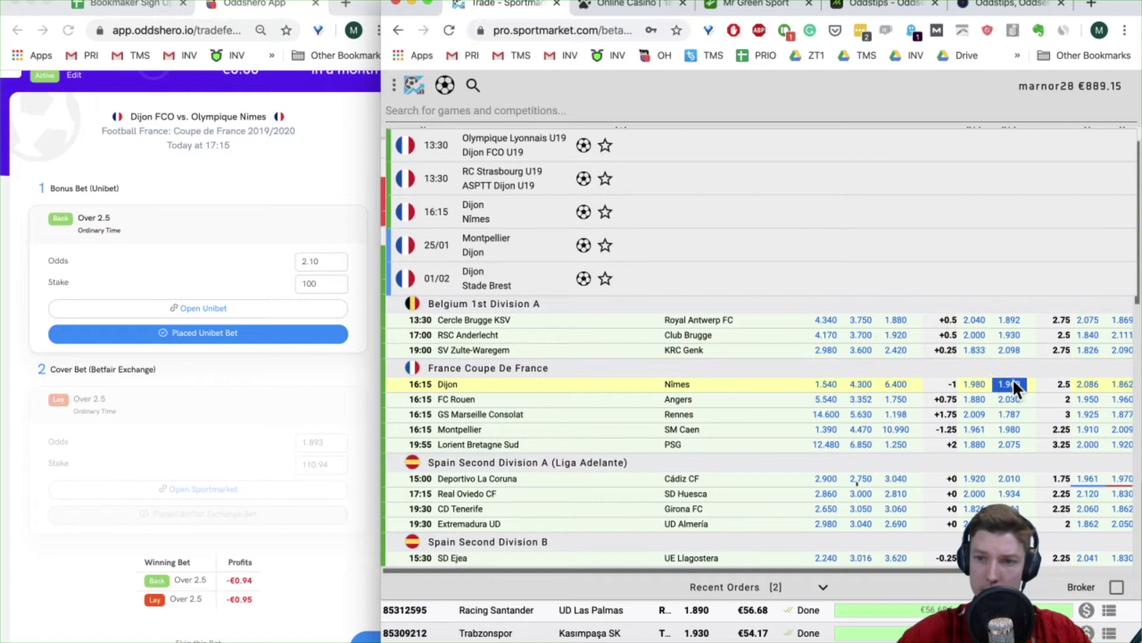
pyautogui.hscroll(1, 1073, 373)
pyautogui.click(1106, 384)
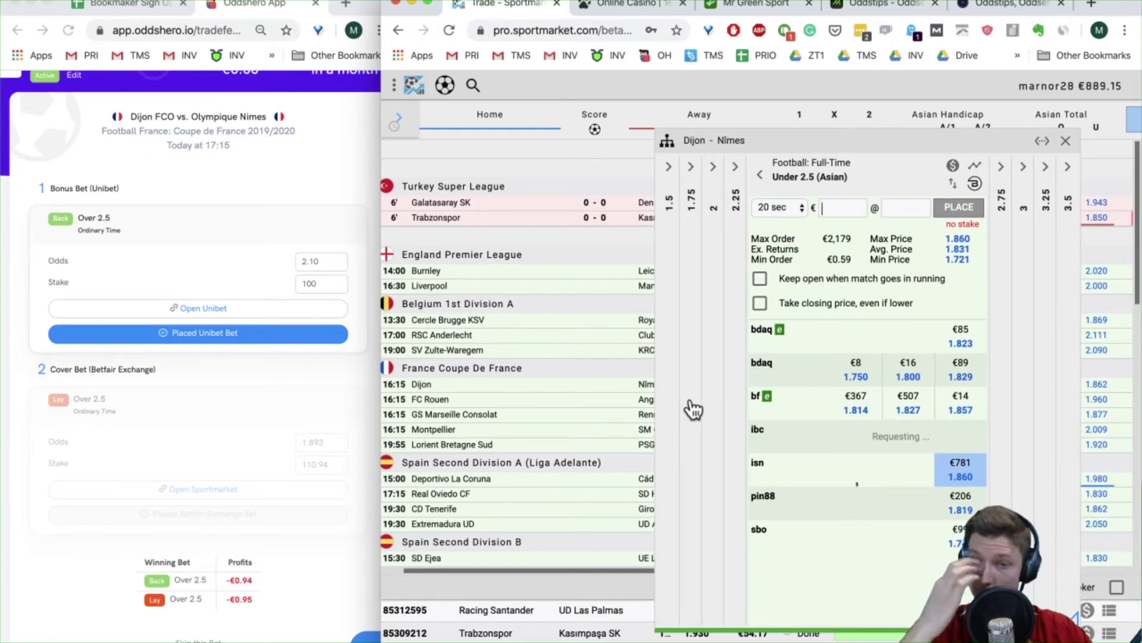
# Step: Set the Dijon bonus bet's odds to 2.07 in Oddshero to check the profits, and skip this bet
pyautogui.click(336, 262)
pyautogui.click(342, 266)
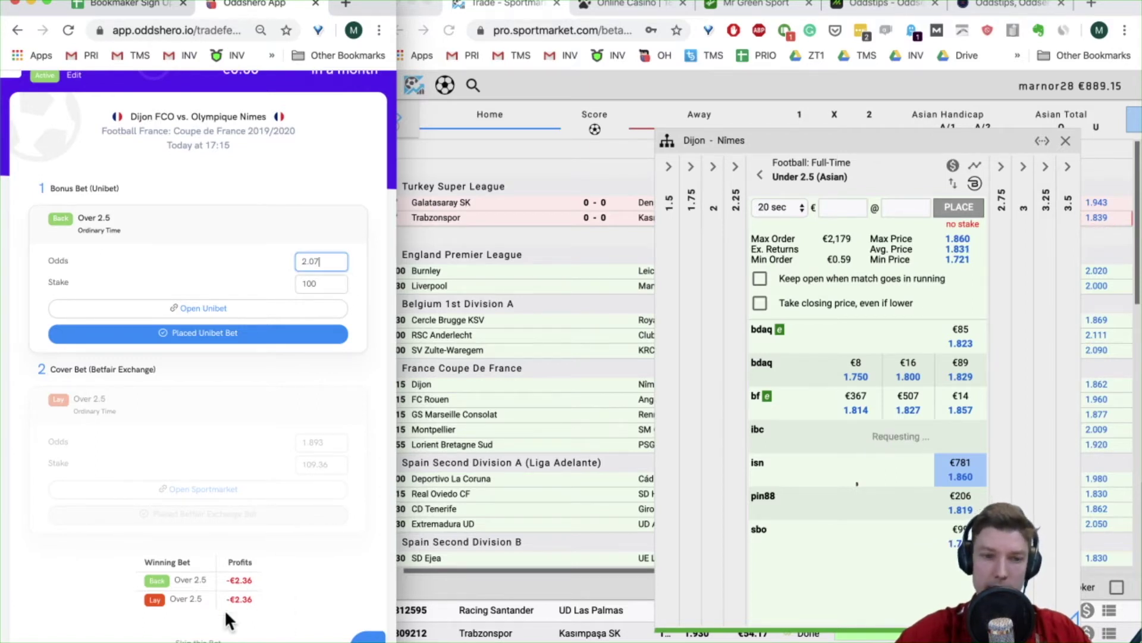
pyautogui.press('Return')
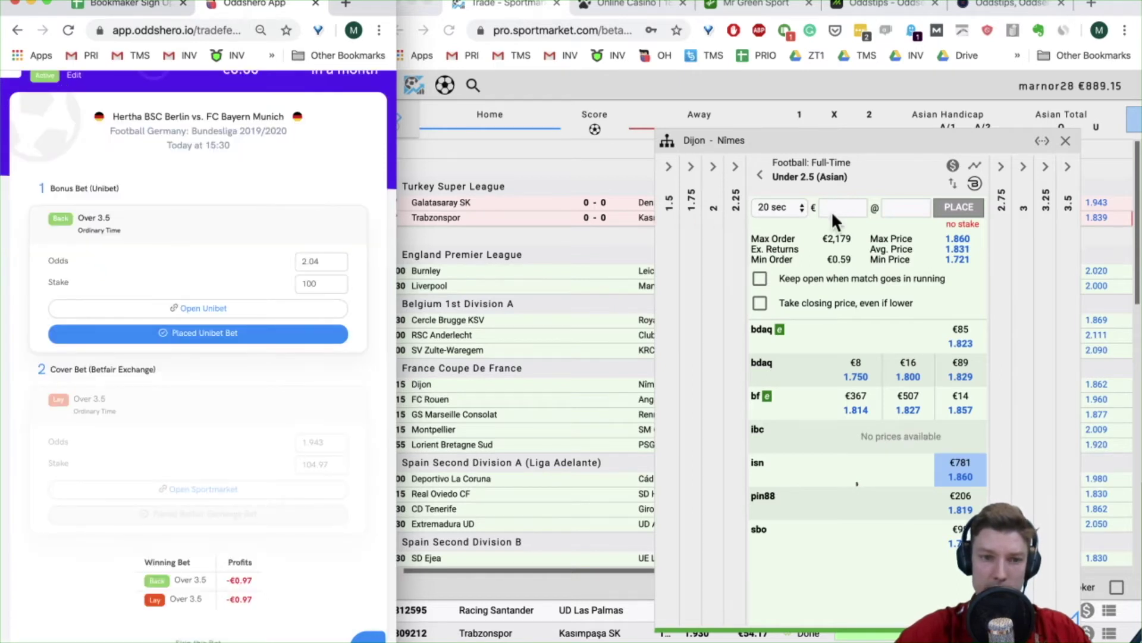
# Step: Close the Dijon order form on Sportmarket, search for "hertha" and add Hertha Berlin vs. Bayern München to the match list
pyautogui.click(1065, 146)
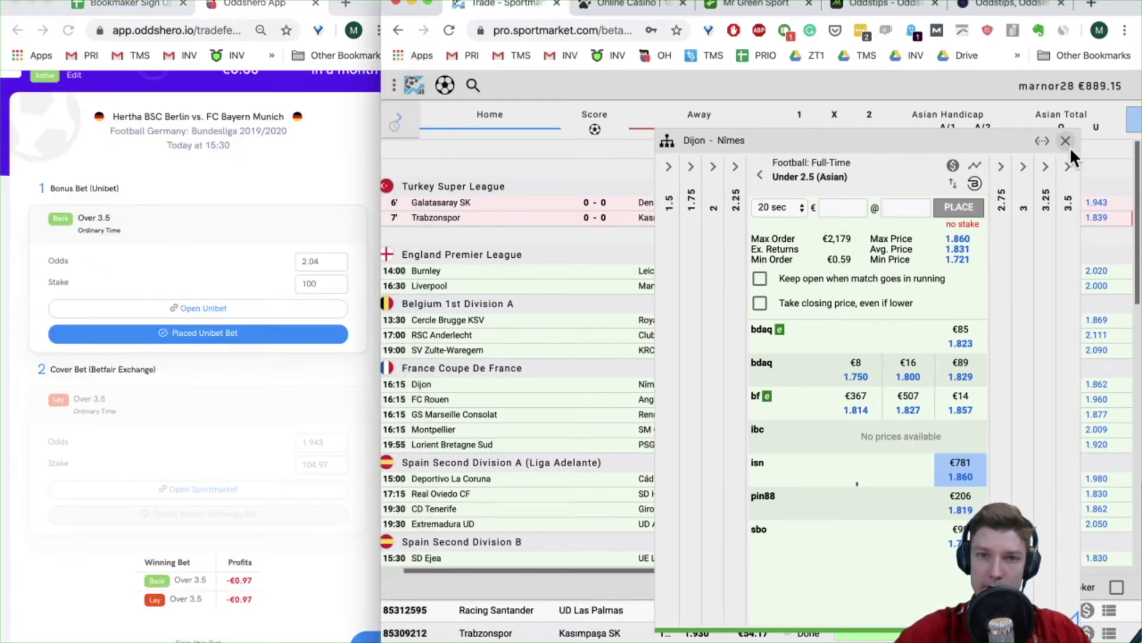
pyautogui.click(1065, 141)
pyautogui.click(482, 86)
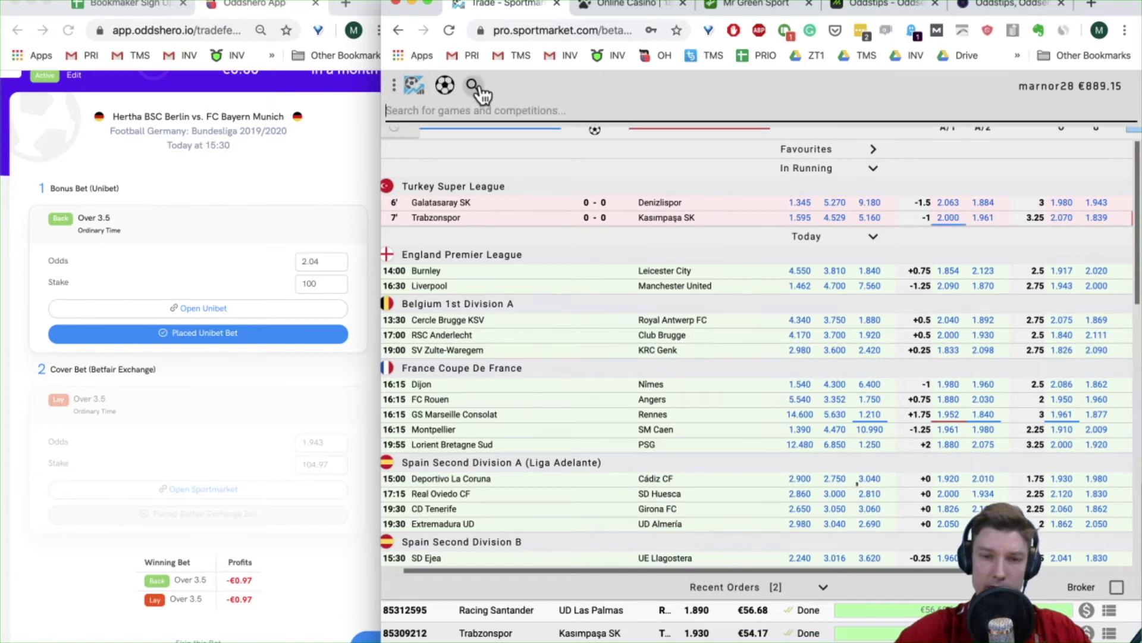
pyautogui.write('hertha')
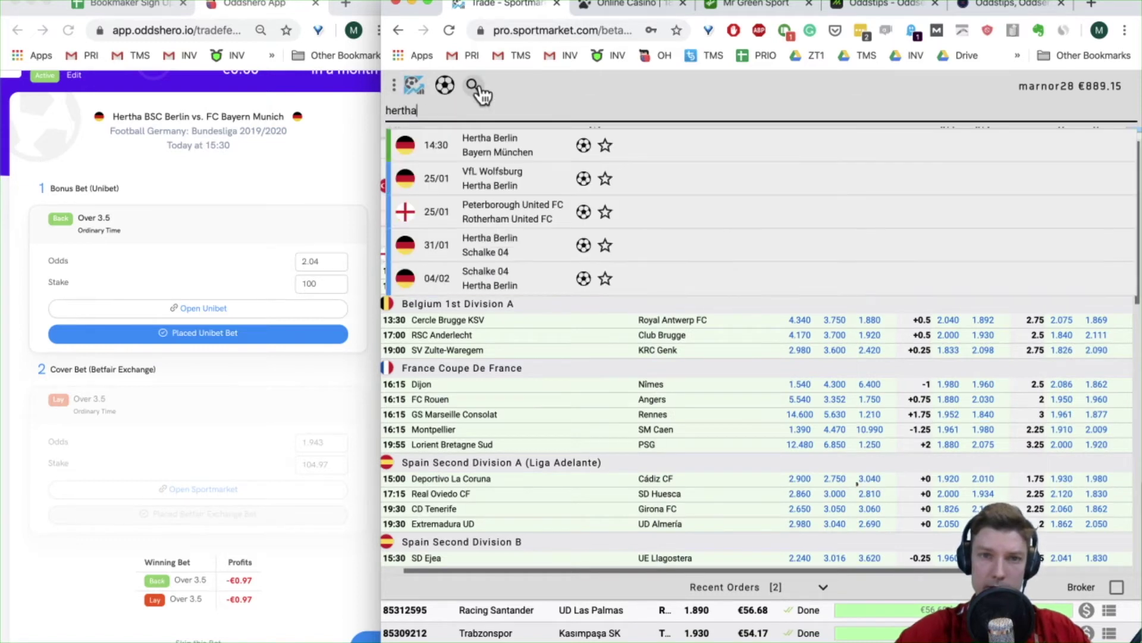
pyautogui.click(511, 146)
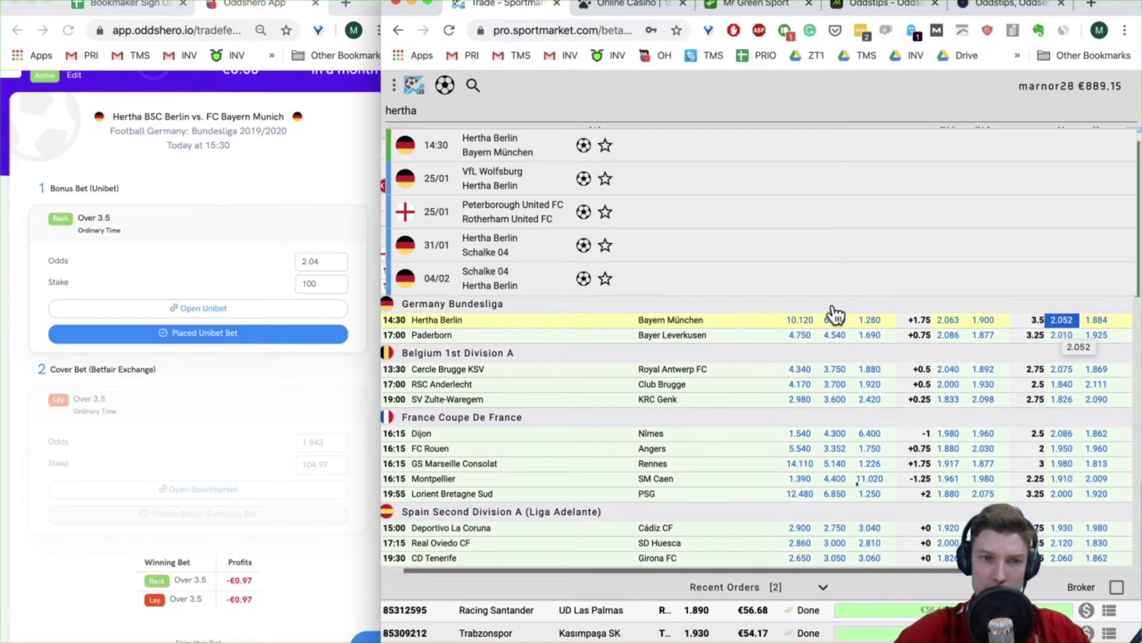
# Step: Enlarge Oddshero, review the bonus and profile settings, and return to the suggested bets for the 10Bet MobileB €200S bonus
pyautogui.click(204, 197)
pyautogui.hotkey('ctrl', 'alt', 'Return')
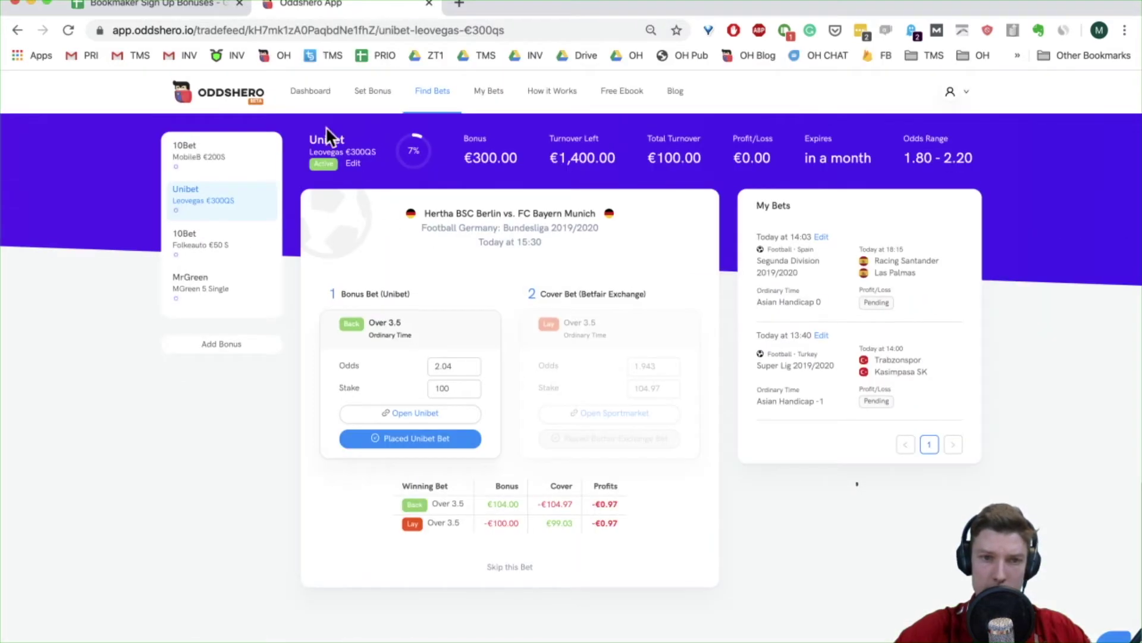
pyautogui.click(374, 94)
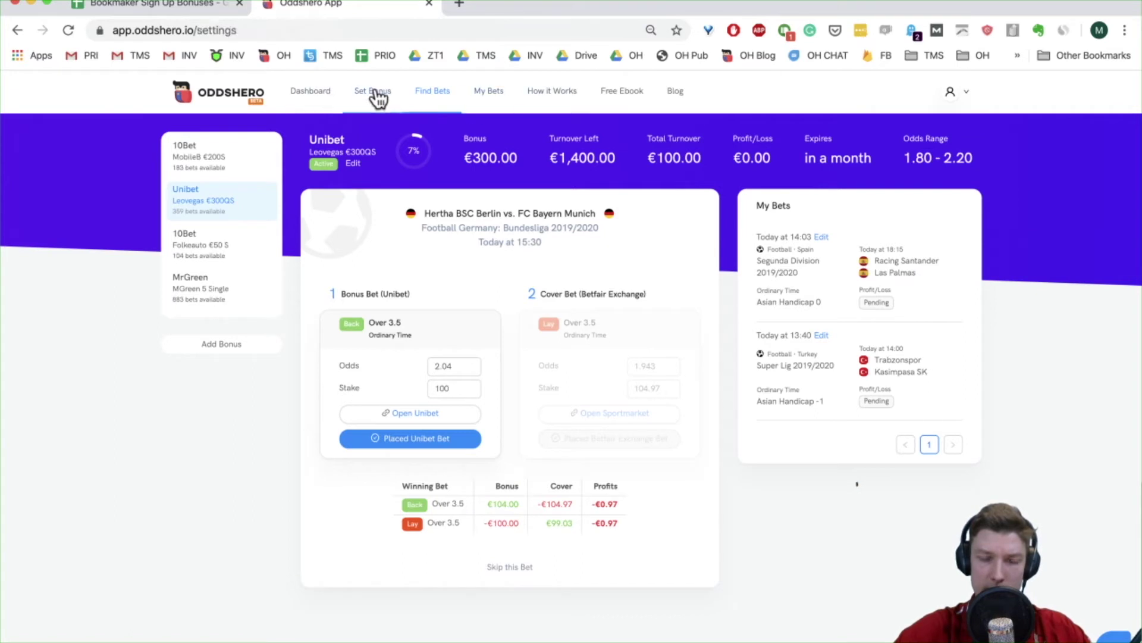
pyautogui.scroll(-2, 717, 589)
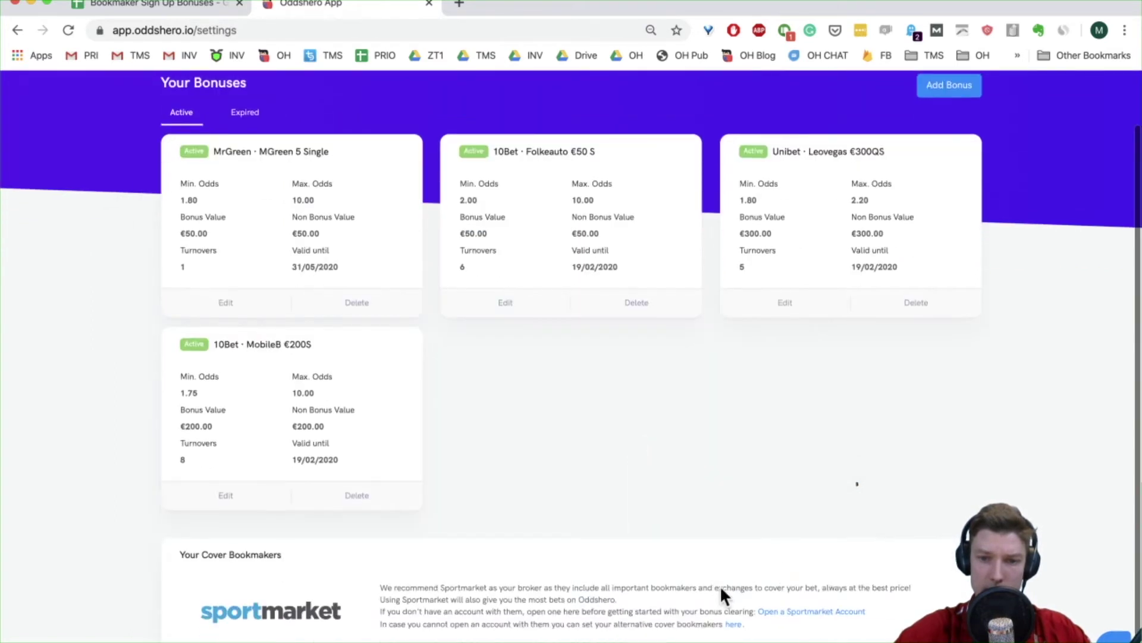
pyautogui.click(737, 626)
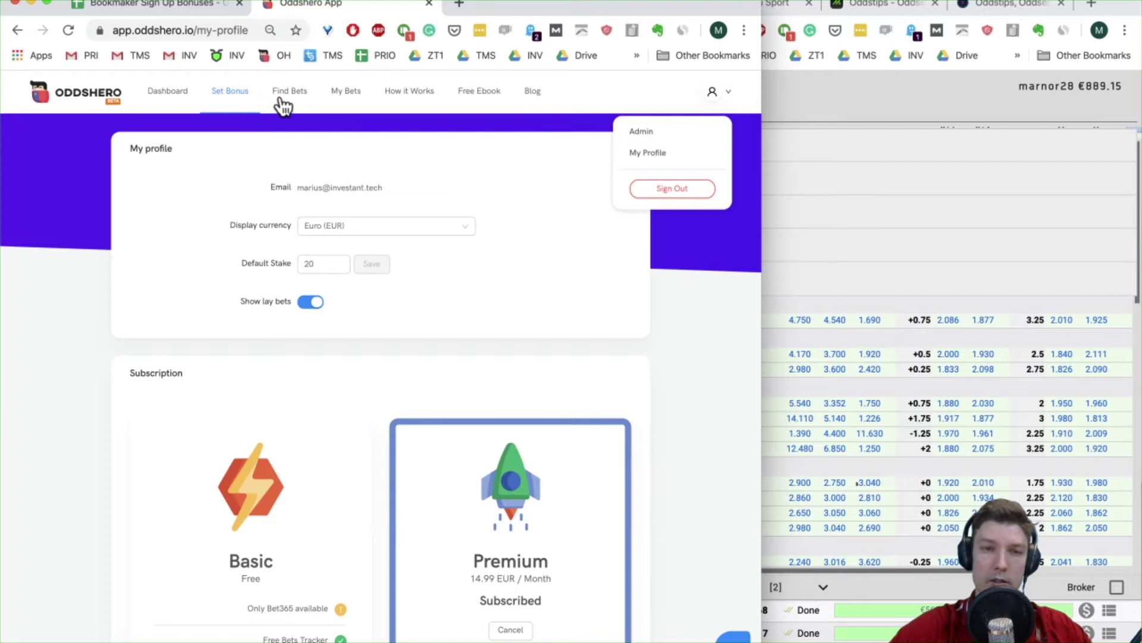
pyautogui.click(518, 412)
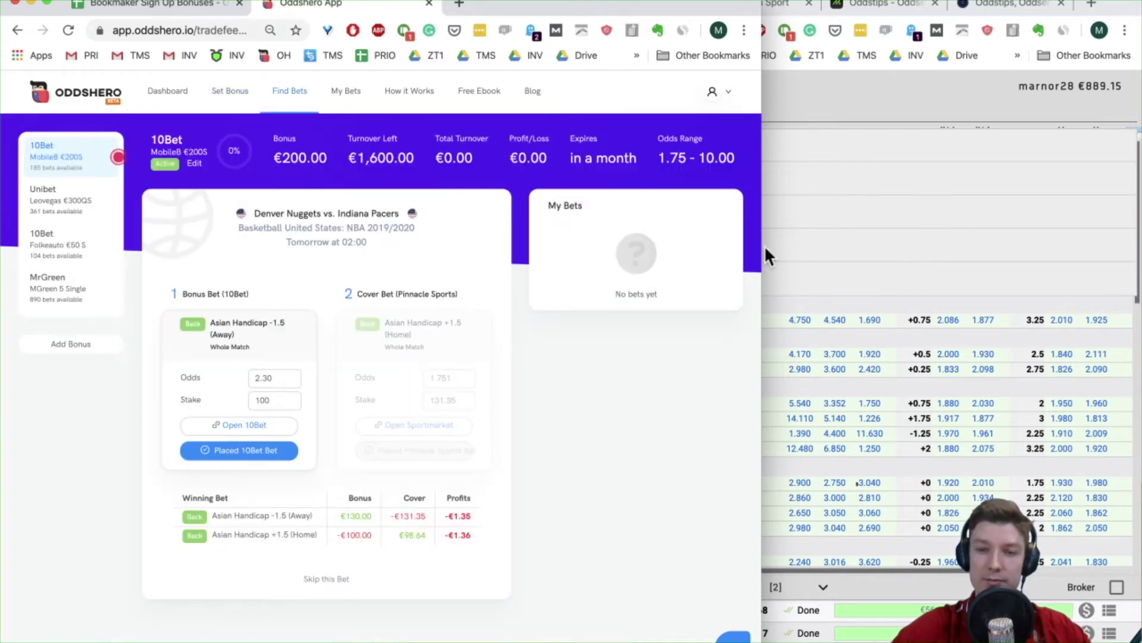
# Step: Place Oddshero's Denver Nuggets vs. Indiana Pacers bet side by side with the bookmaker window and switch that window to Mobilebet
pyautogui.click(962, 223)
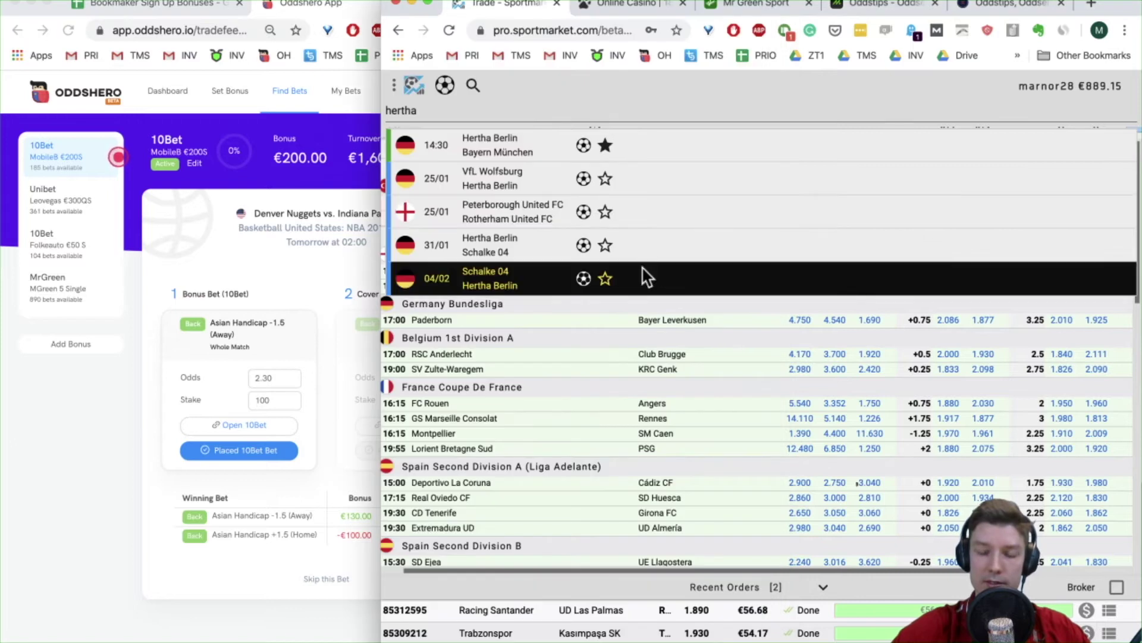
pyautogui.click(280, 588)
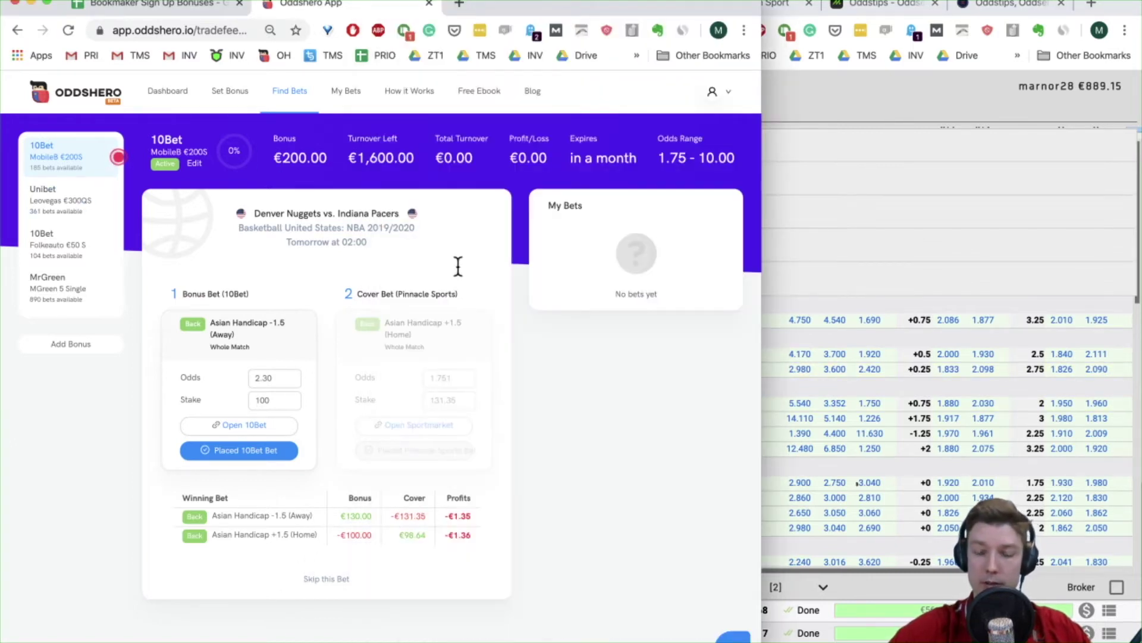
pyautogui.hotkey('ctrl', 'alt', 'Left')
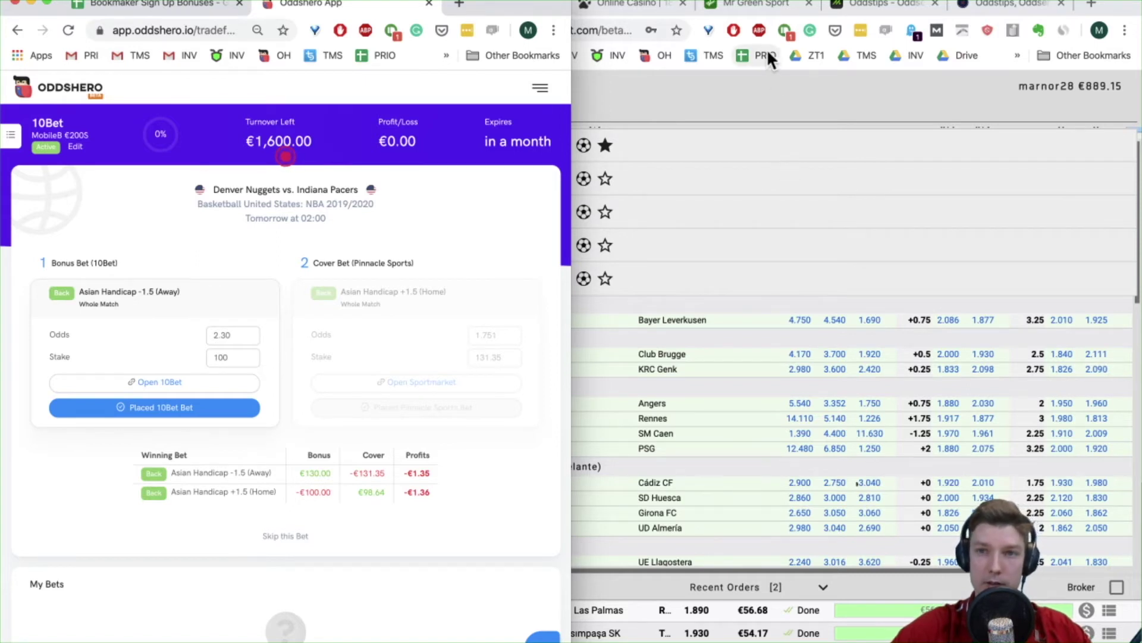
pyautogui.click(870, 5)
pyautogui.click(870, 5)
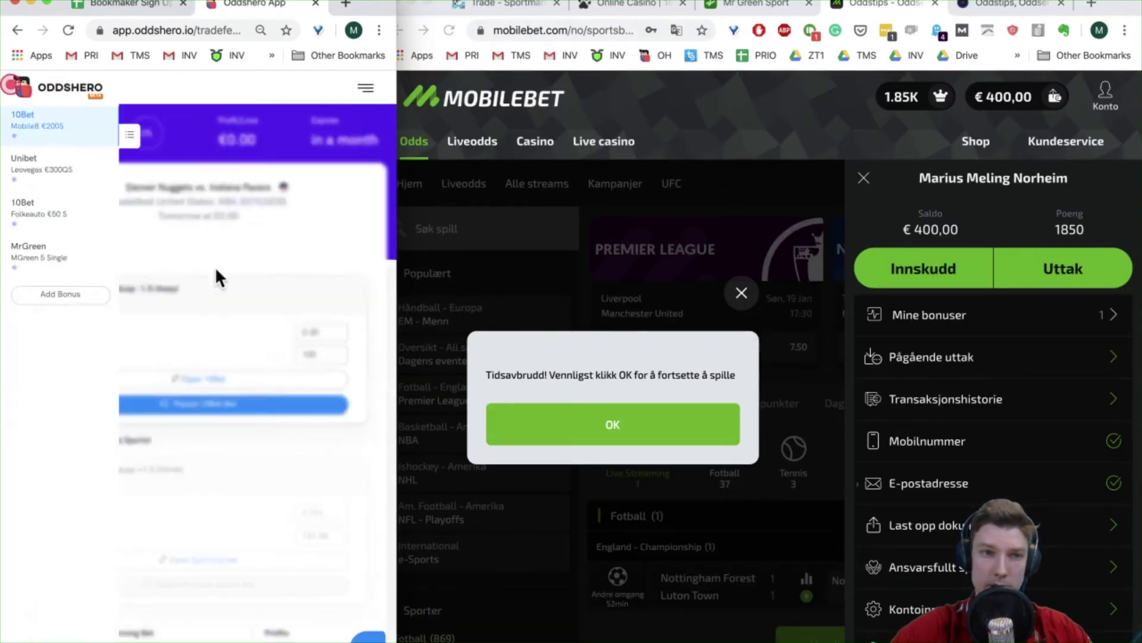
pyautogui.scroll(-2, 238, 284)
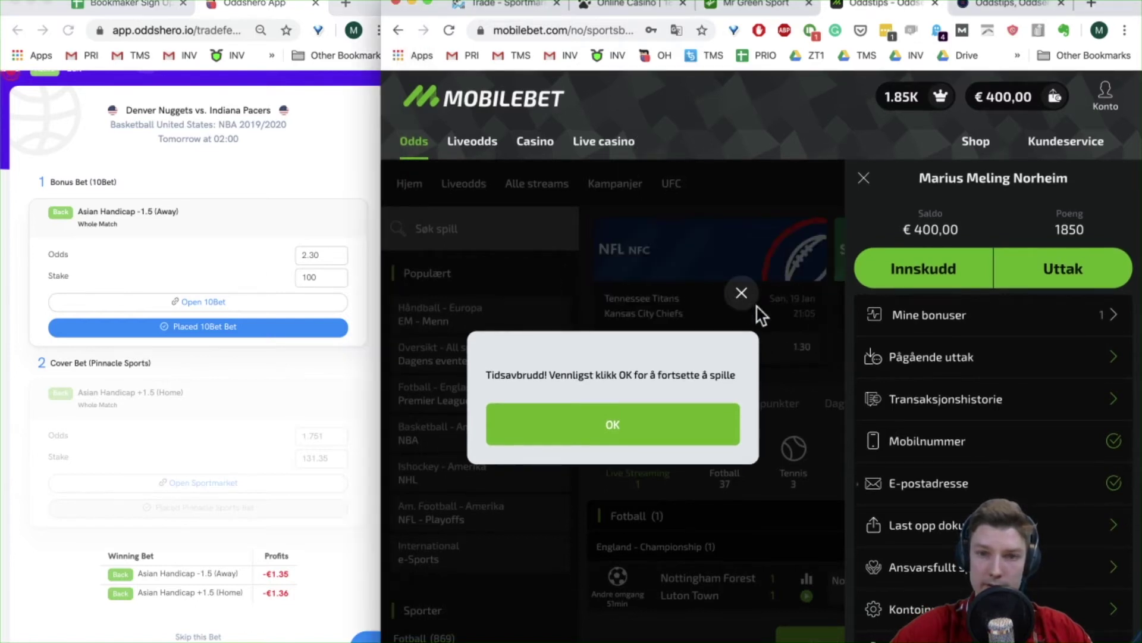
# Step: Dismiss Mobilebet's timeout notice, find Denver Nuggets vs Indiana Pacers with "denver", open the match and close the account overview
pyautogui.click(643, 421)
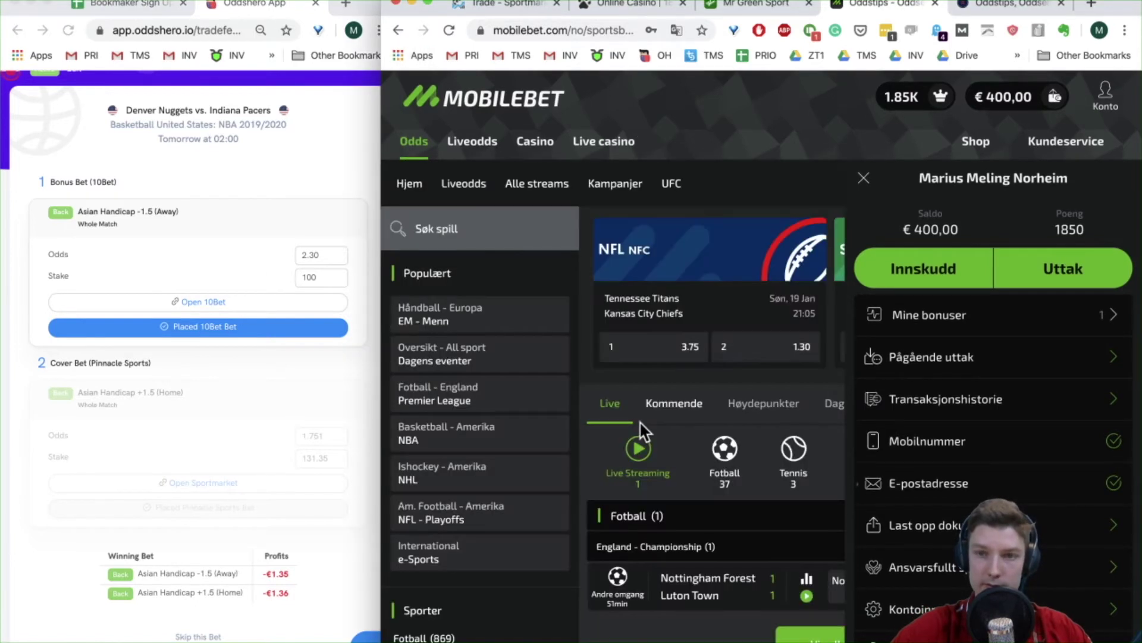
pyautogui.click(454, 223)
pyautogui.write('denver')
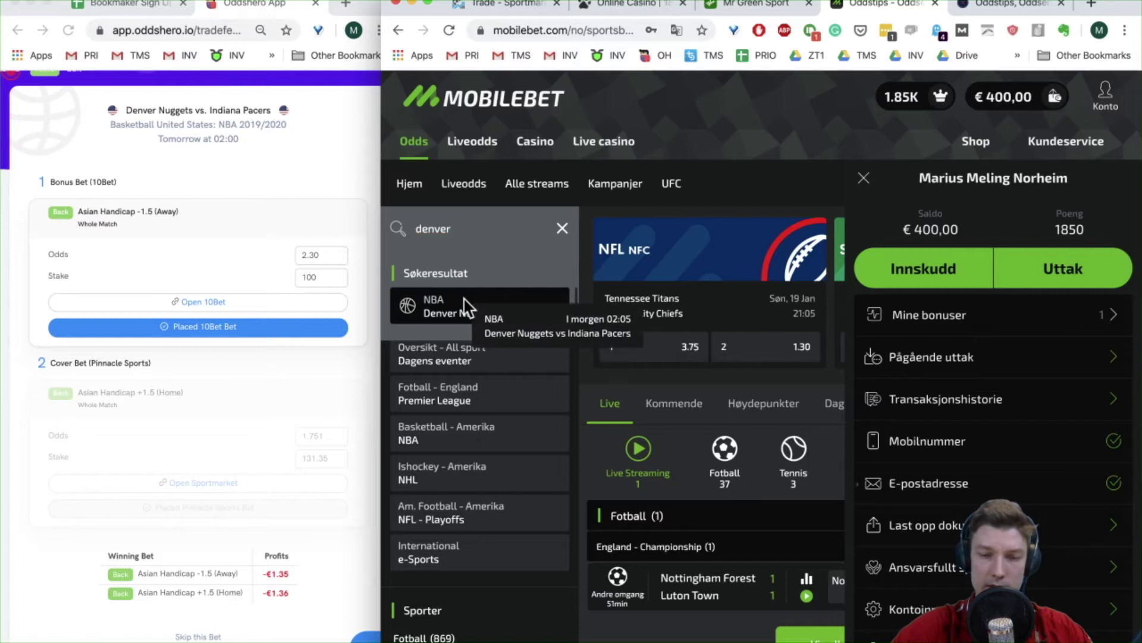
pyautogui.click(467, 308)
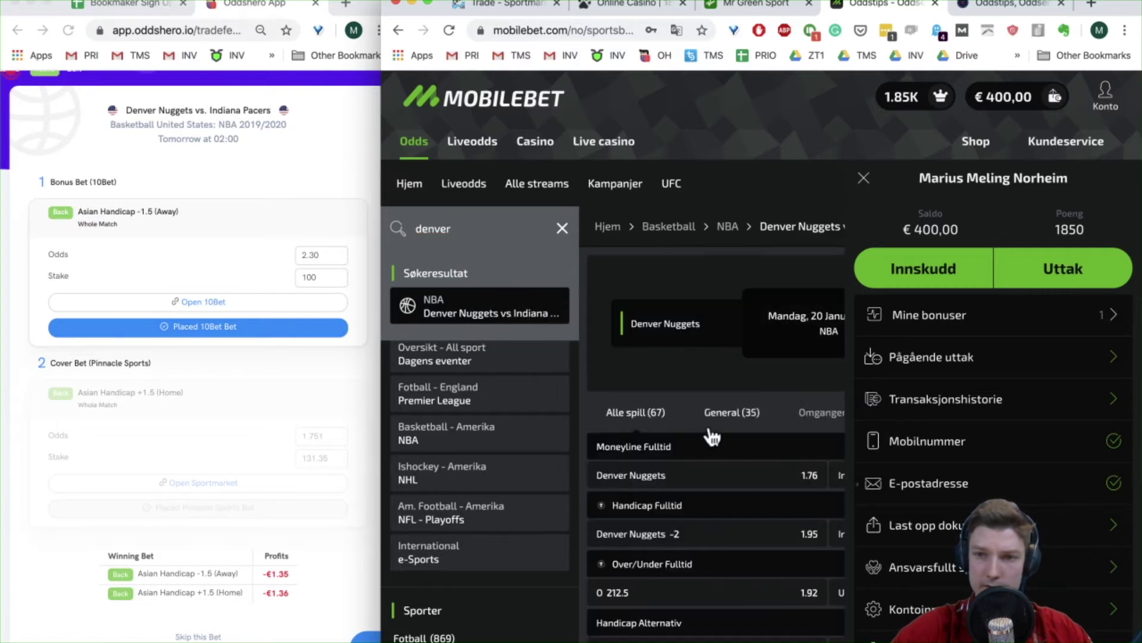
pyautogui.click(866, 180)
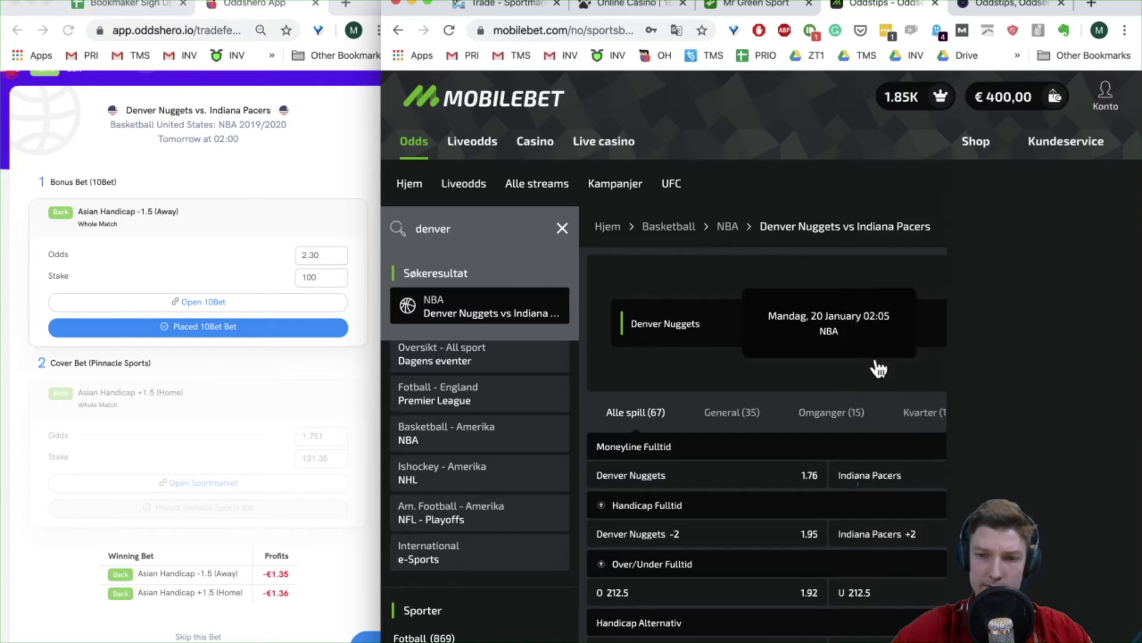
# Step: Look through the match's handicap markets on Mobilebet for the Indiana Pacers -1.5 odds
pyautogui.click(797, 536)
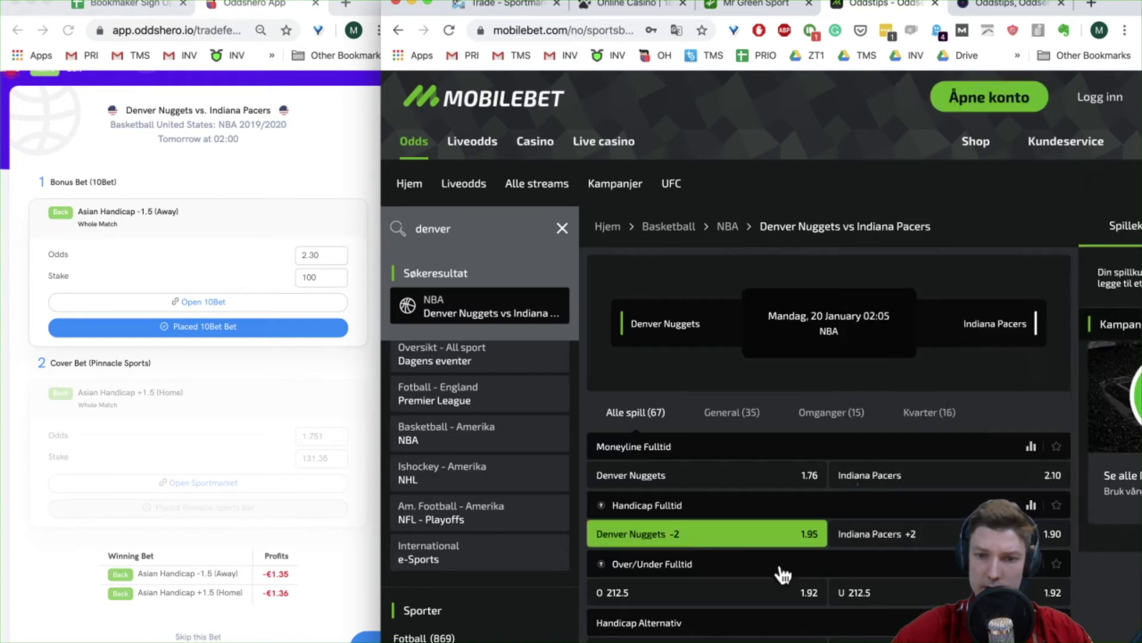
pyautogui.scroll(-1, 783, 574)
pyautogui.scroll(1, 774, 559)
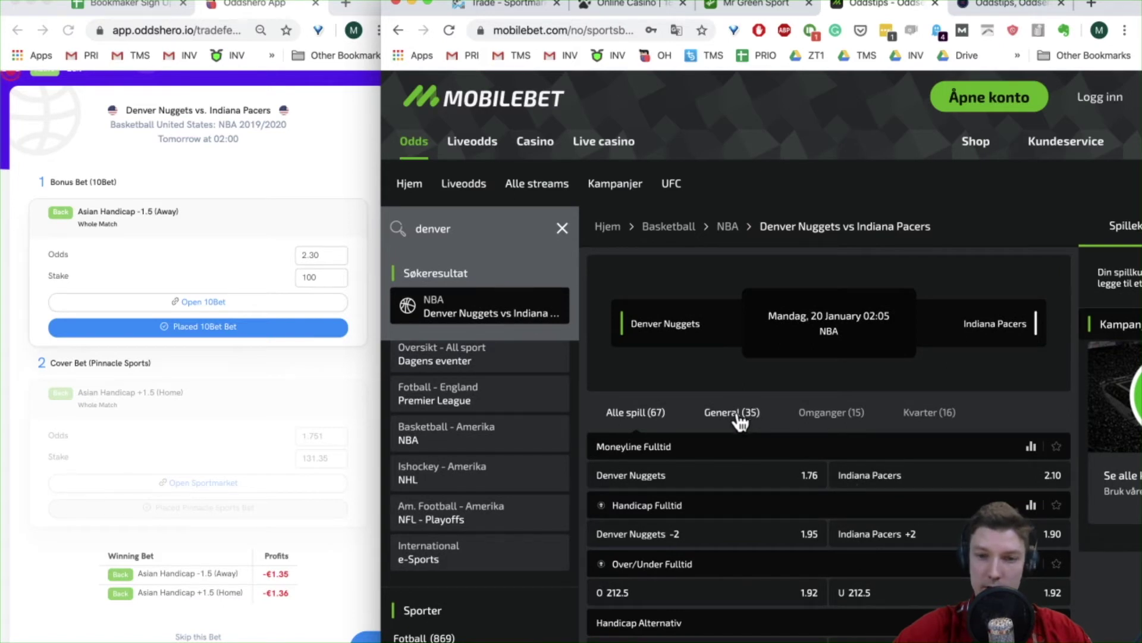
pyautogui.scroll(-3, 739, 492)
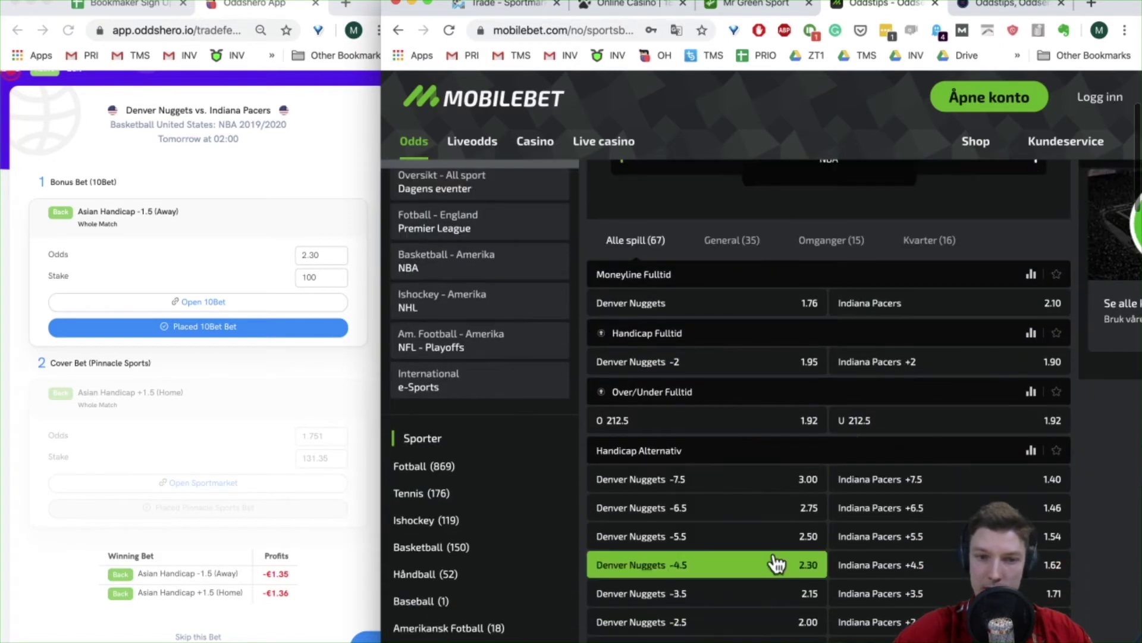
pyautogui.scroll(-2, 775, 559)
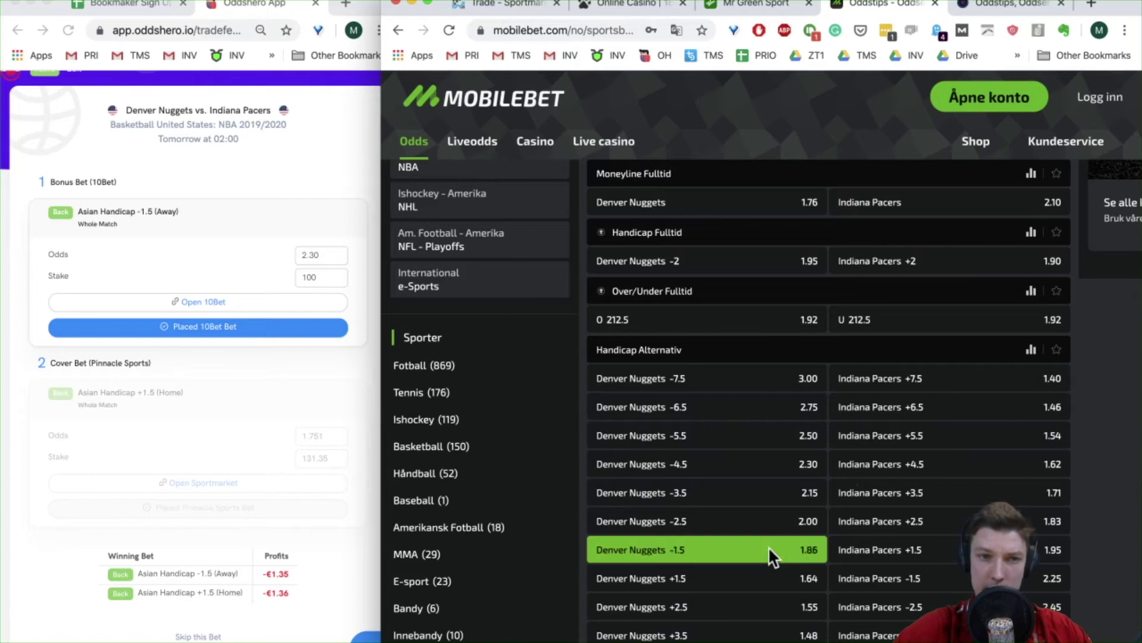
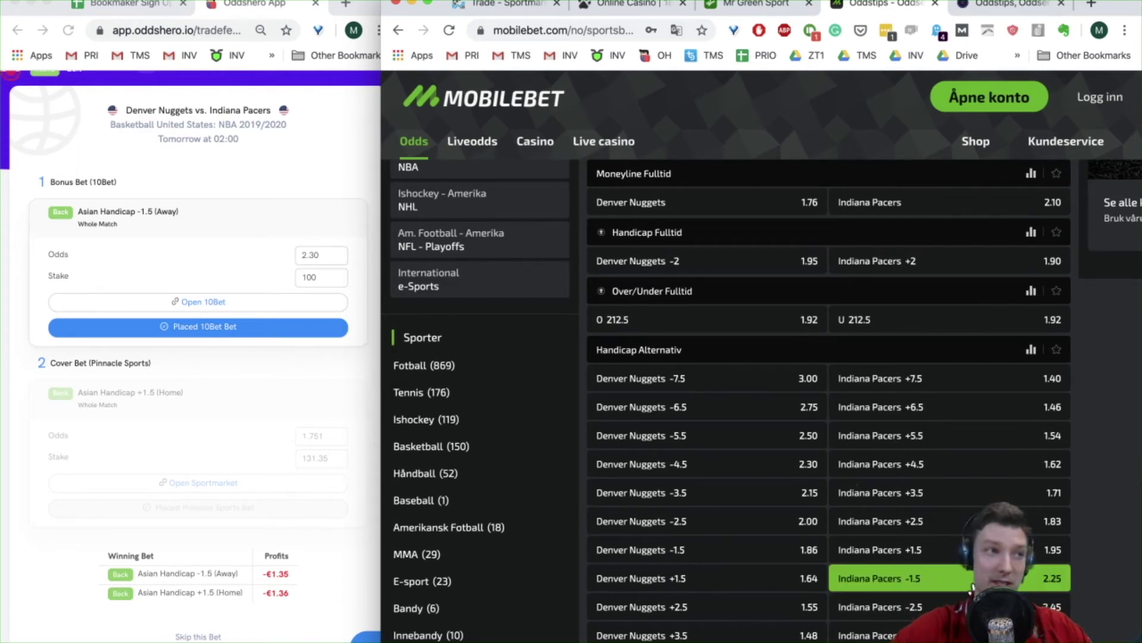
pyautogui.scroll(-1, 972, 588)
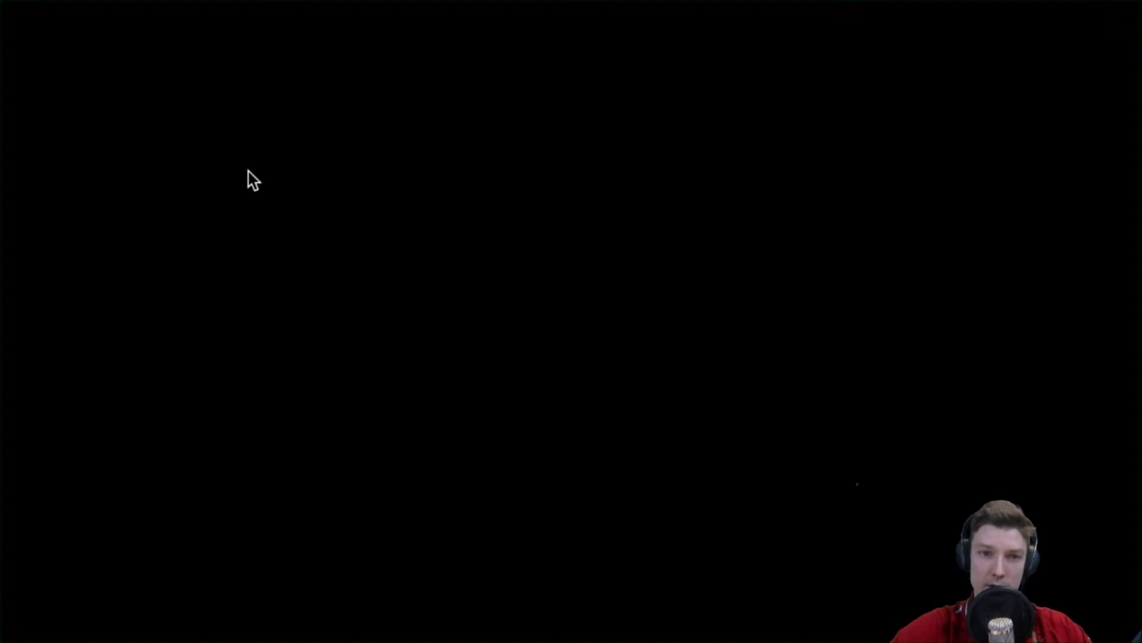
# Step: Set the 10Bet bonus bet's odds to 2.25 in Oddshero to check the profits, and open Mobilebet's login form
pyautogui.click(342, 257)
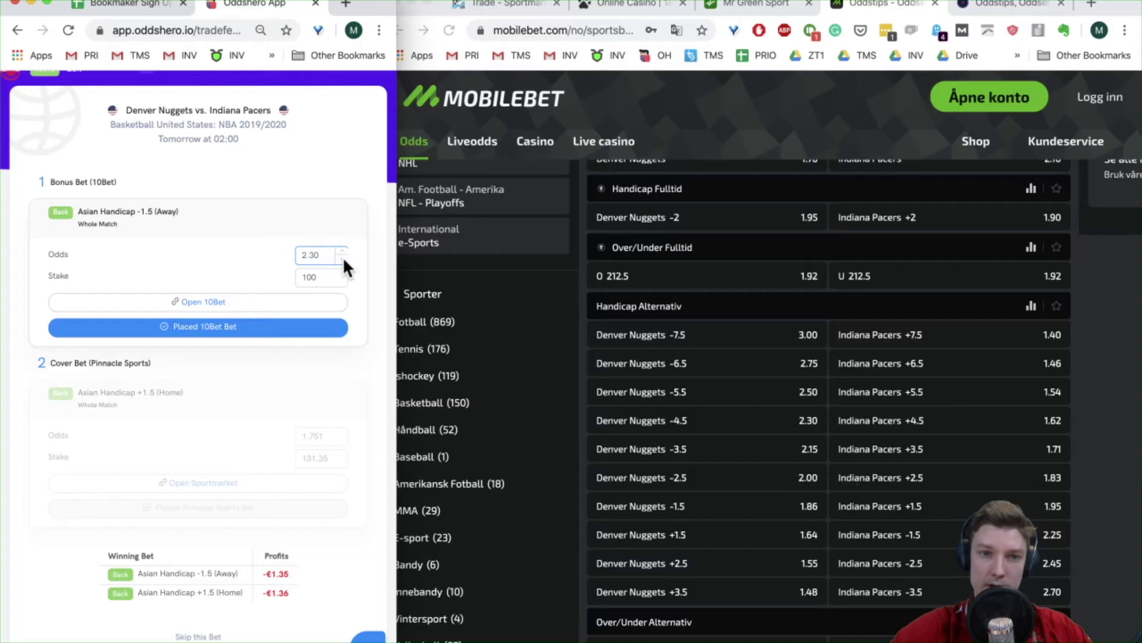
pyautogui.scroll(-3, 344, 261)
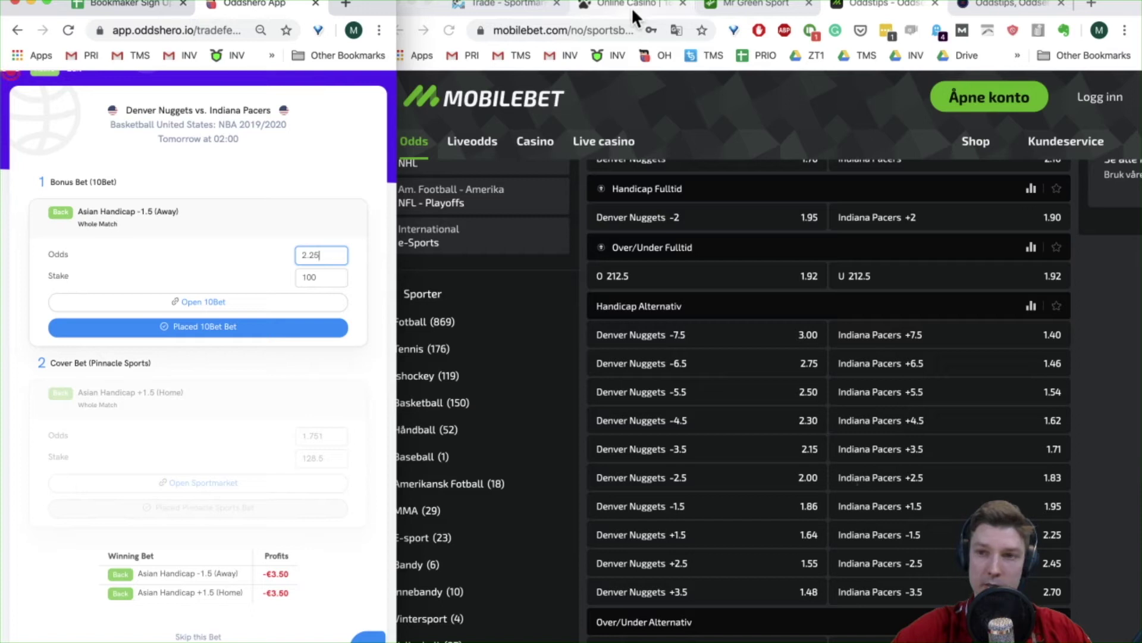
pyautogui.click(1106, 102)
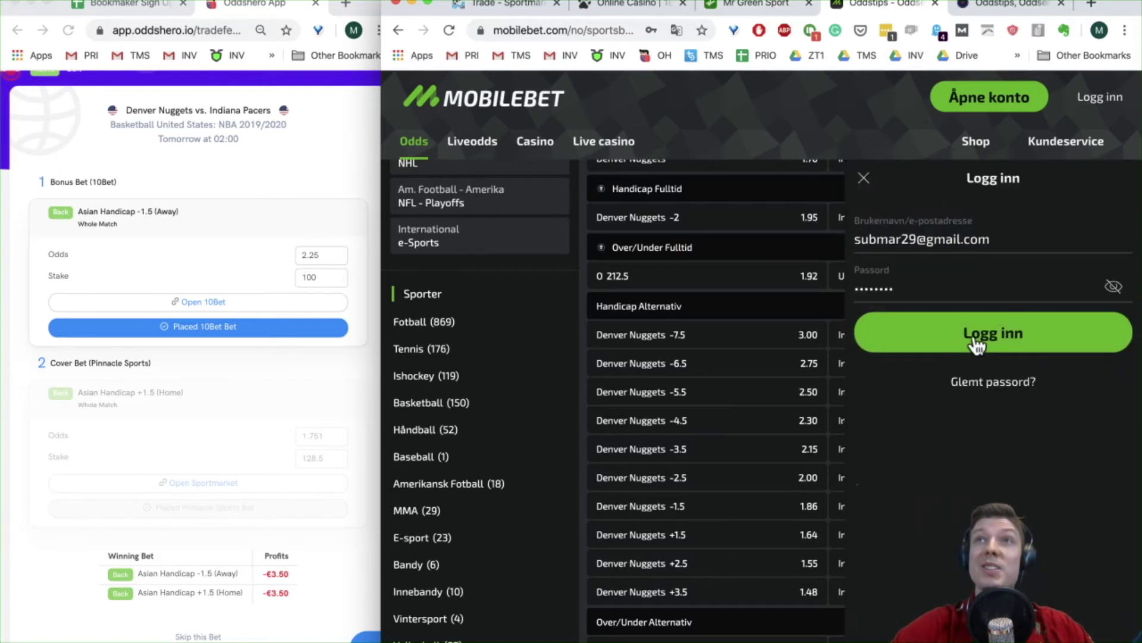
# Step: Submit the login to Mobilebet, check the Mr Green page and close the Folkeautomaten page
pyautogui.click(976, 342)
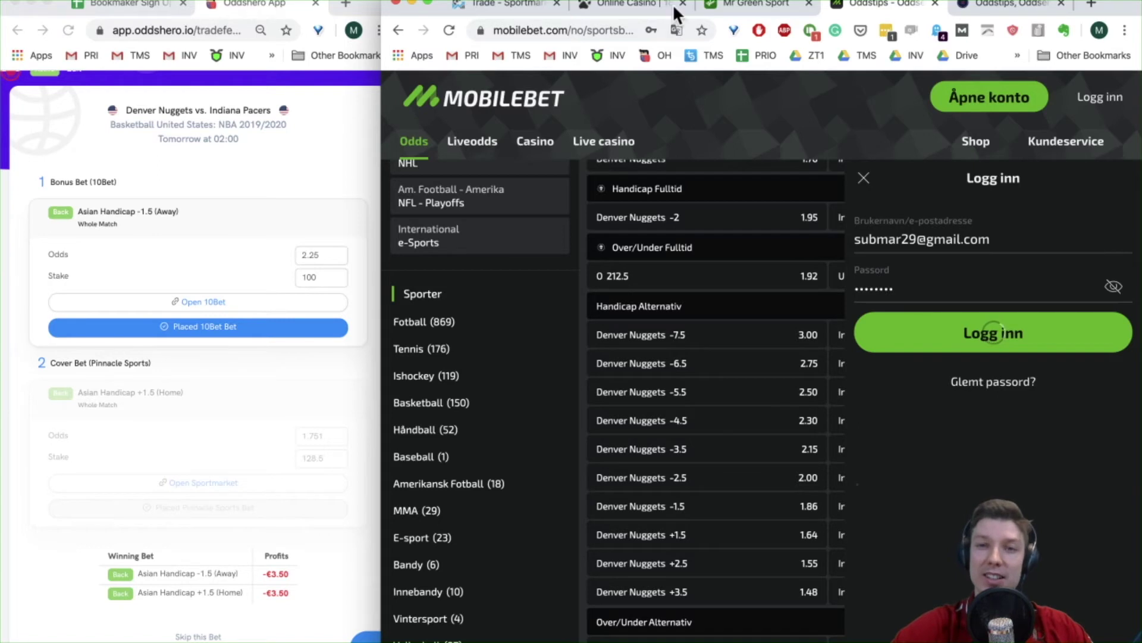
pyautogui.click(748, 6)
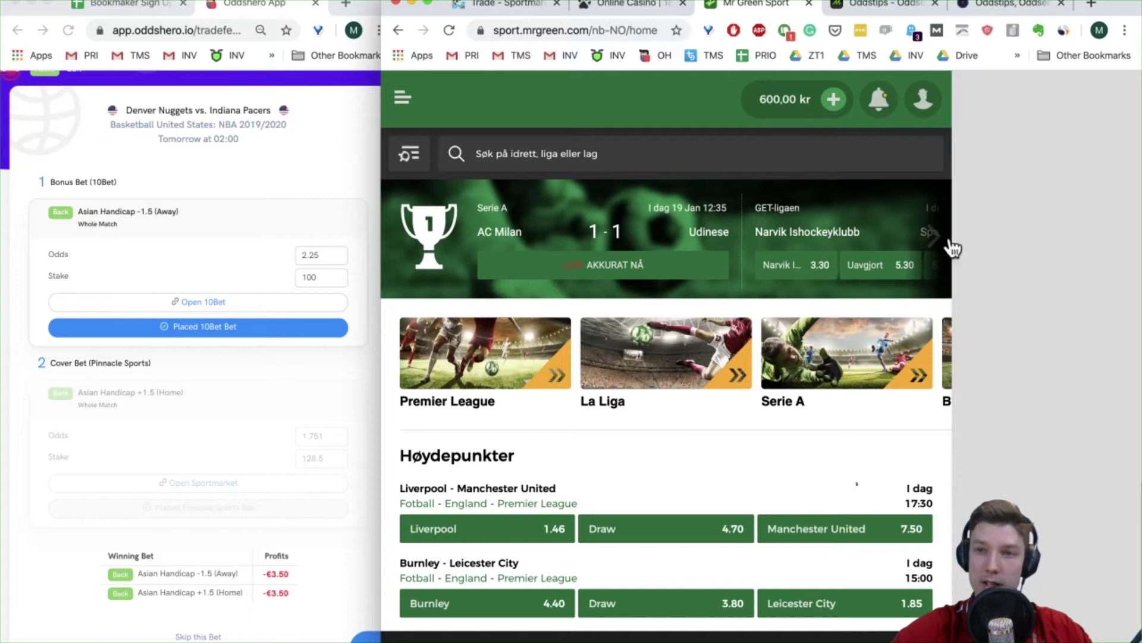
pyautogui.click(1012, 9)
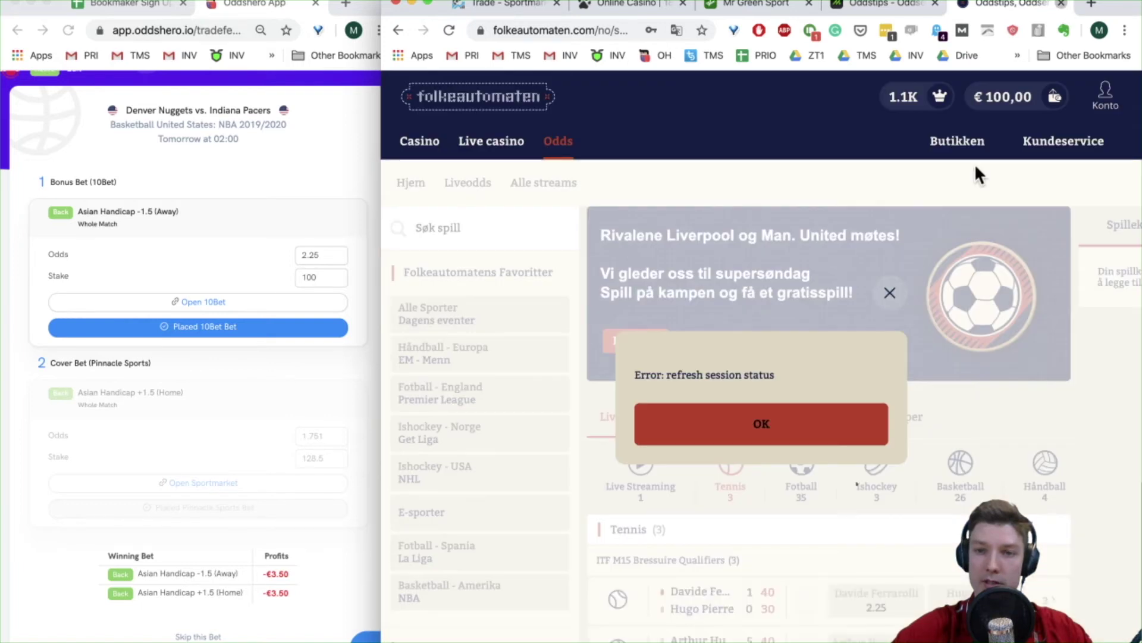
pyautogui.press('super+w')
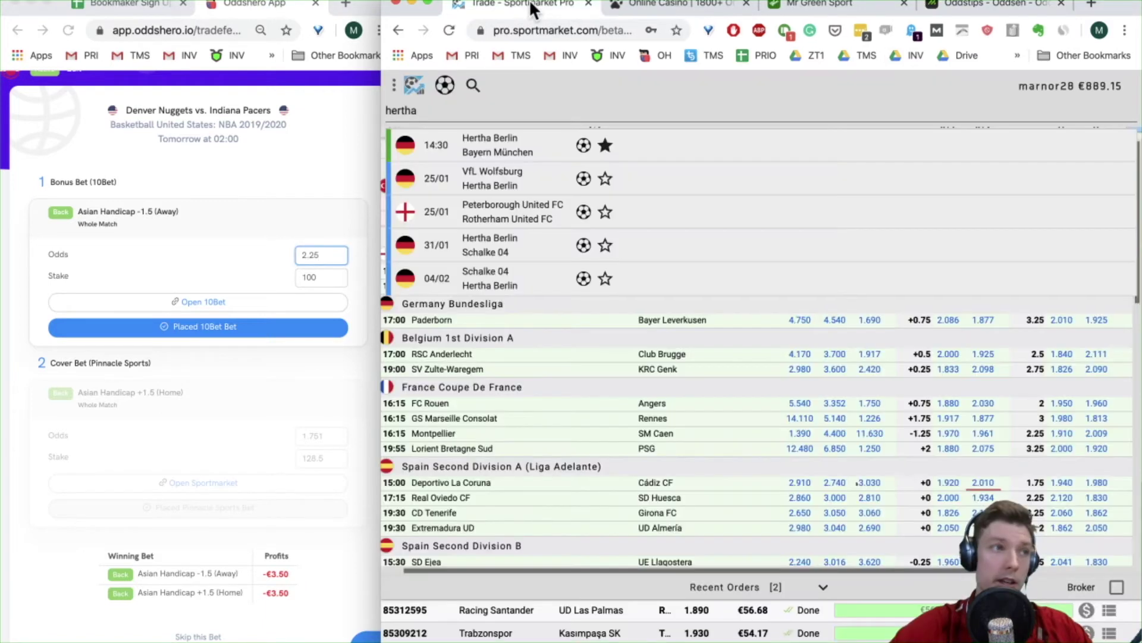
# Step: Search Sportmarket for "denver nugg", add the Denver Nuggets vs Indiana Pacers match and switch the market to basketball
pyautogui.click(530, 7)
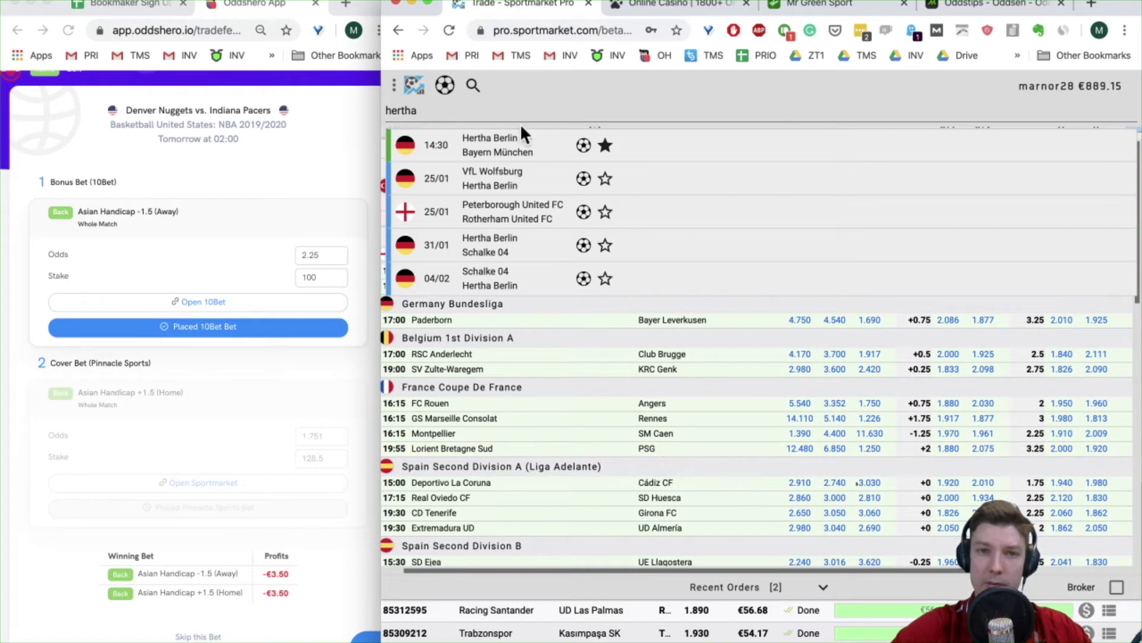
pyautogui.click(473, 87)
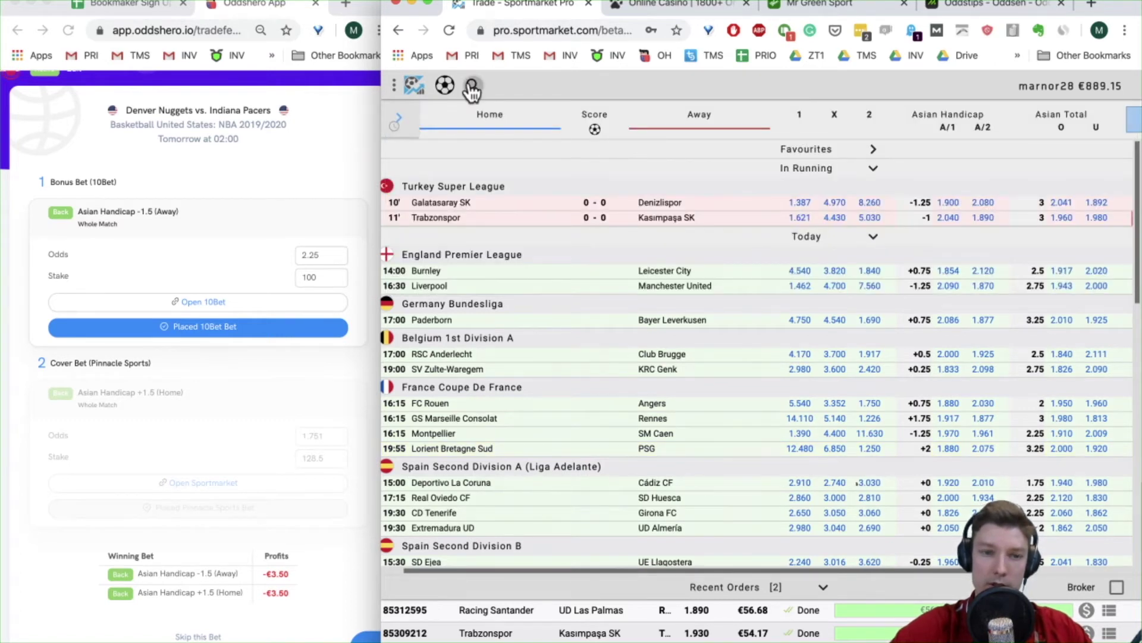
pyautogui.click(472, 88)
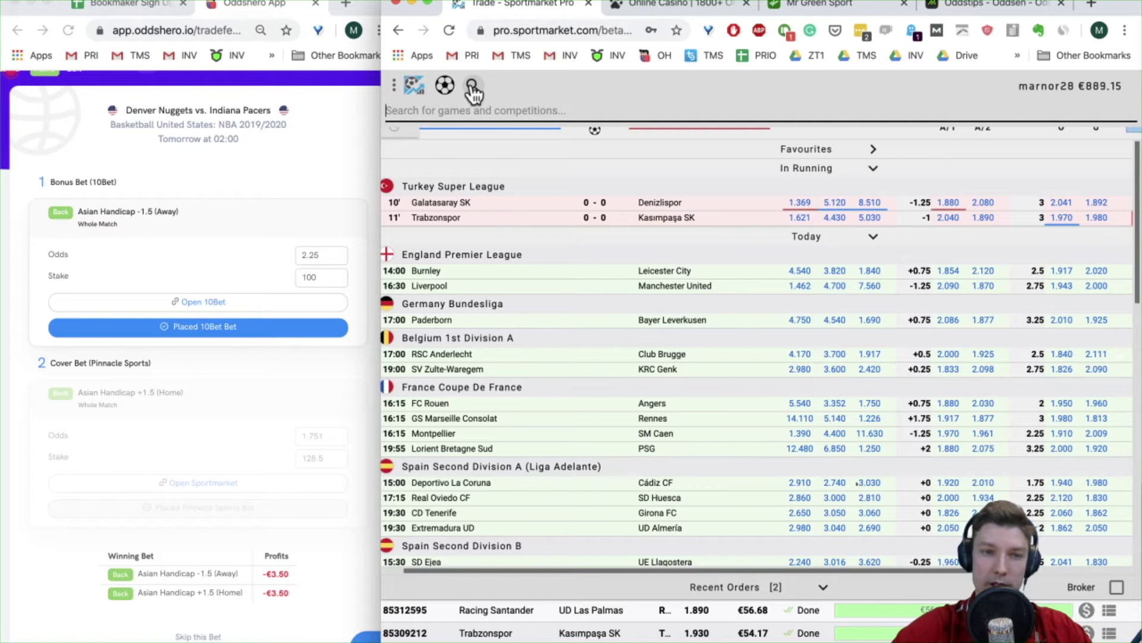
pyautogui.write('den')
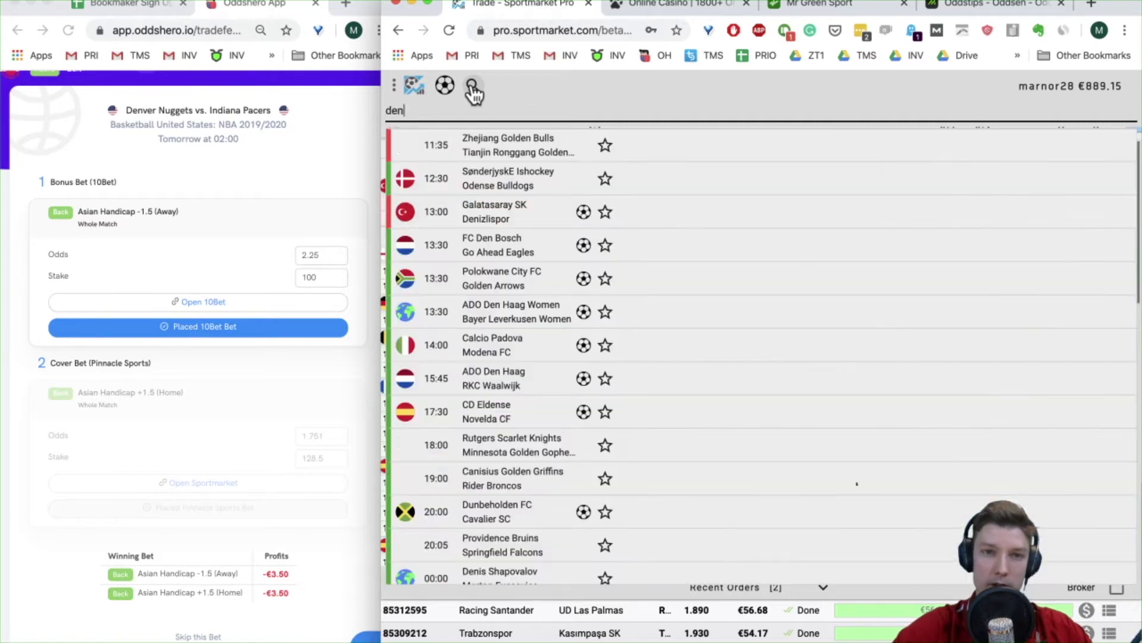
pyautogui.write('ver nugg')
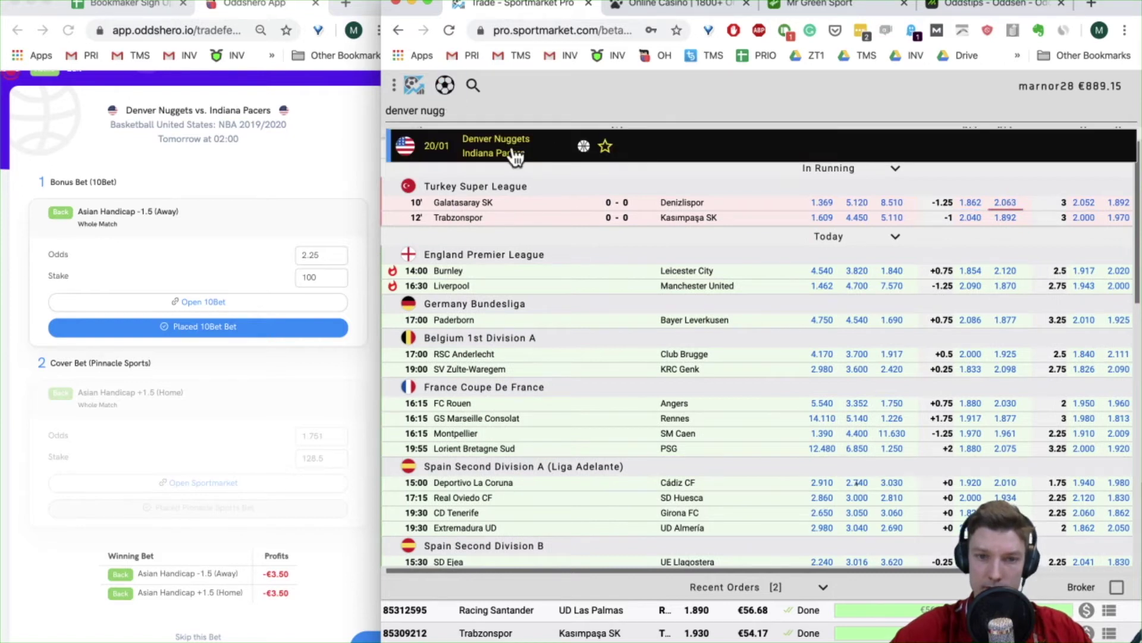
pyautogui.scroll(-6, 561, 322)
pyautogui.click(445, 85)
pyautogui.click(446, 169)
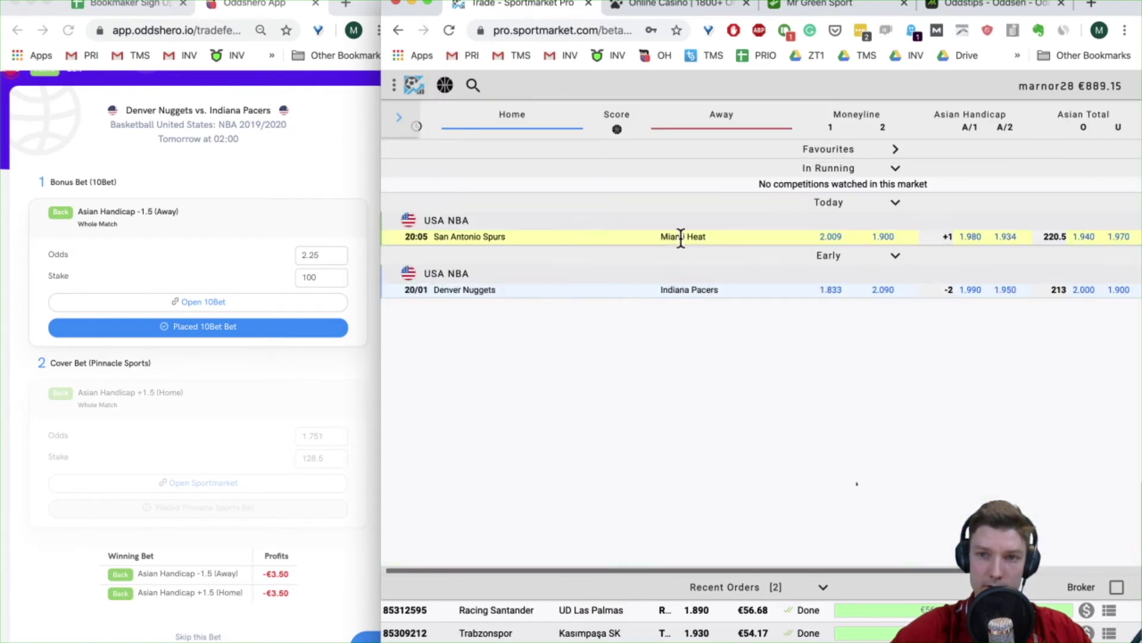
# Step: Expand Sportmarket's favourites, watch NLB Adriatic League ABA from the competitions list and switch the market back to football
pyautogui.click(895, 150)
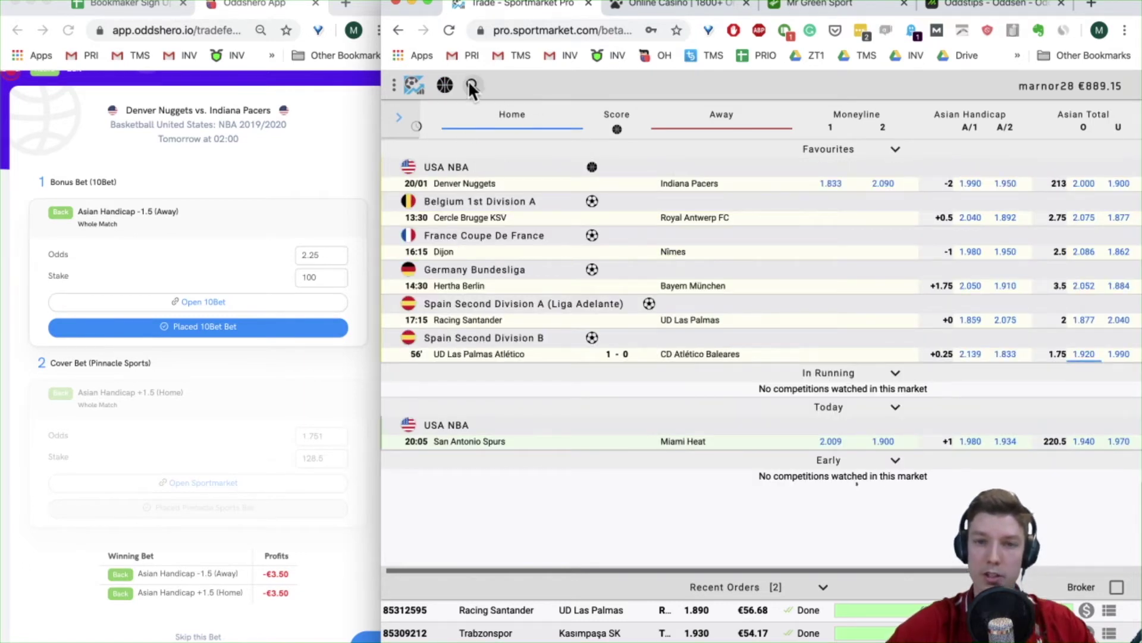
pyautogui.click(400, 124)
pyautogui.click(452, 114)
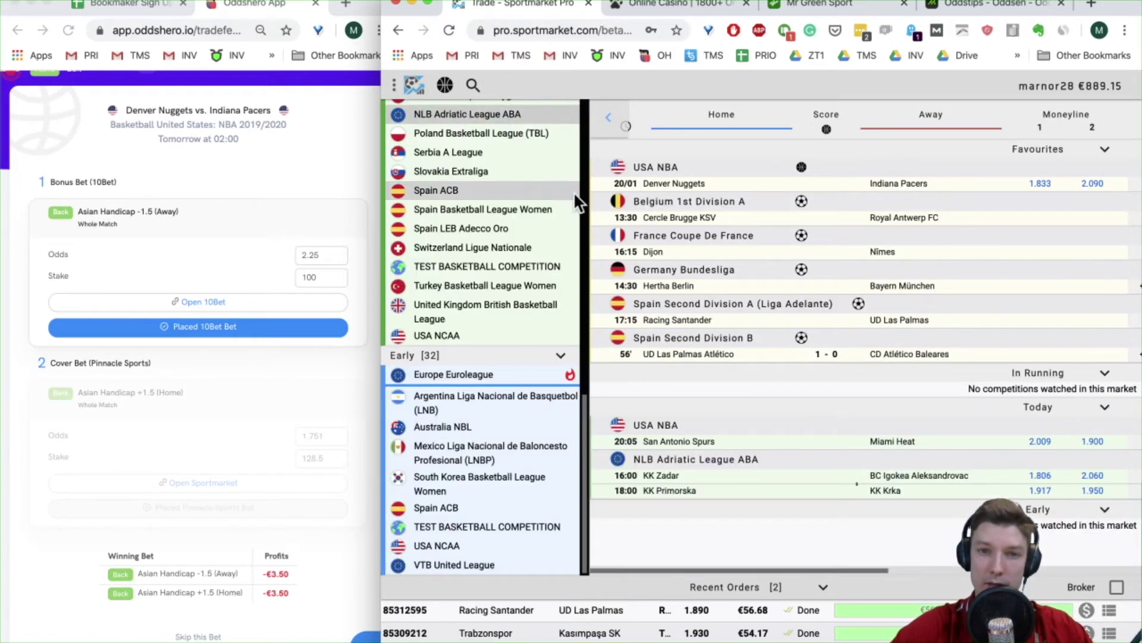
pyautogui.scroll(15, 544, 191)
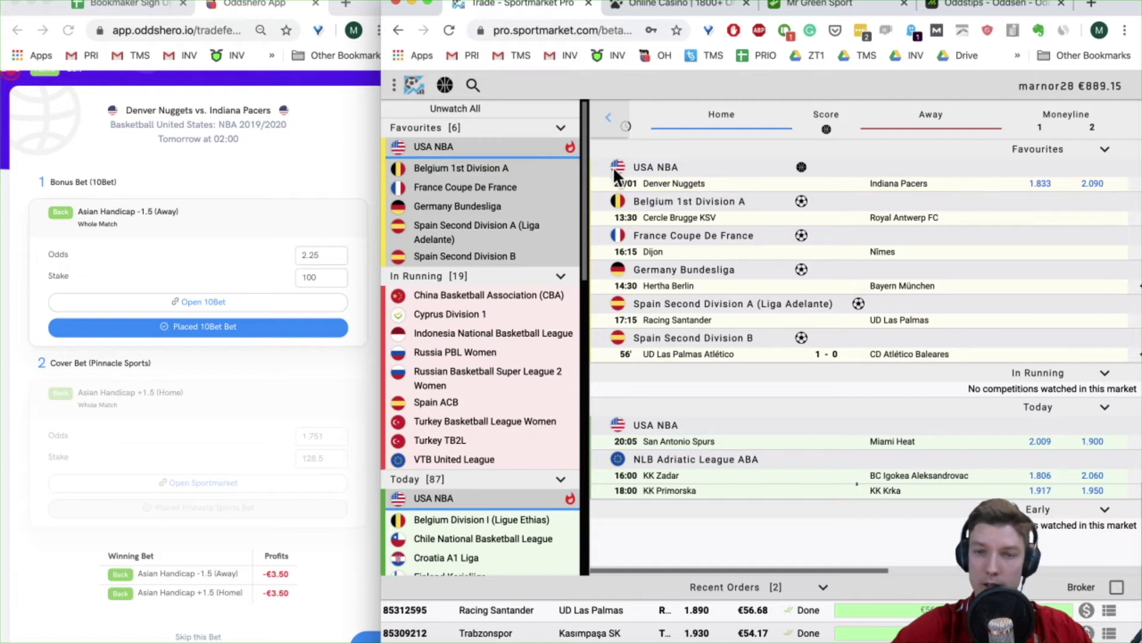
pyautogui.click(445, 85)
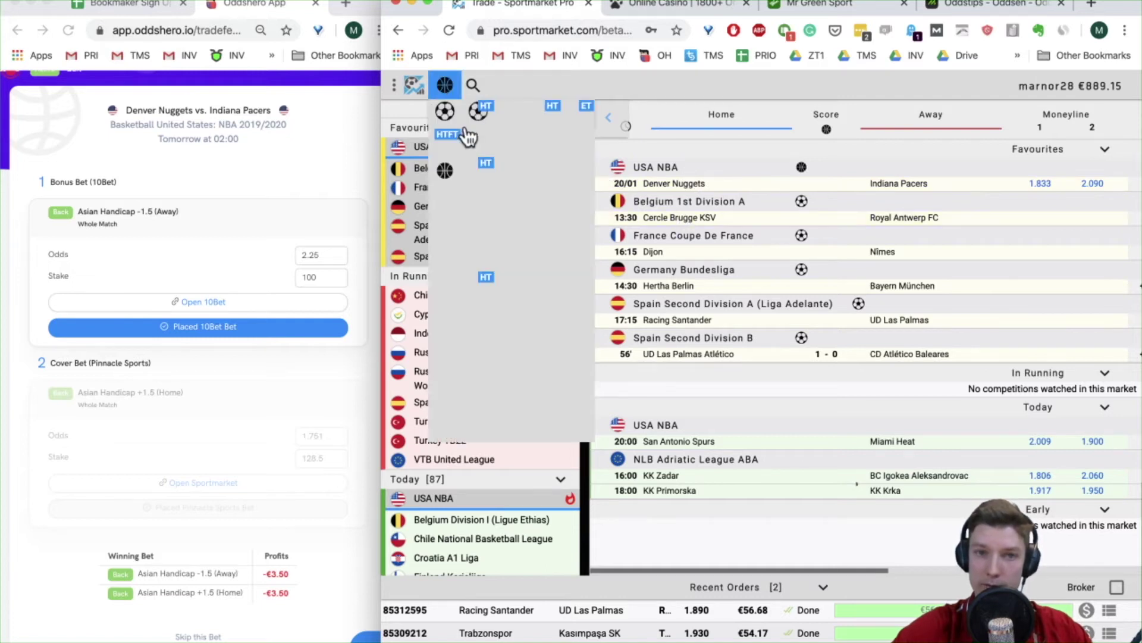
pyautogui.click(841, 232)
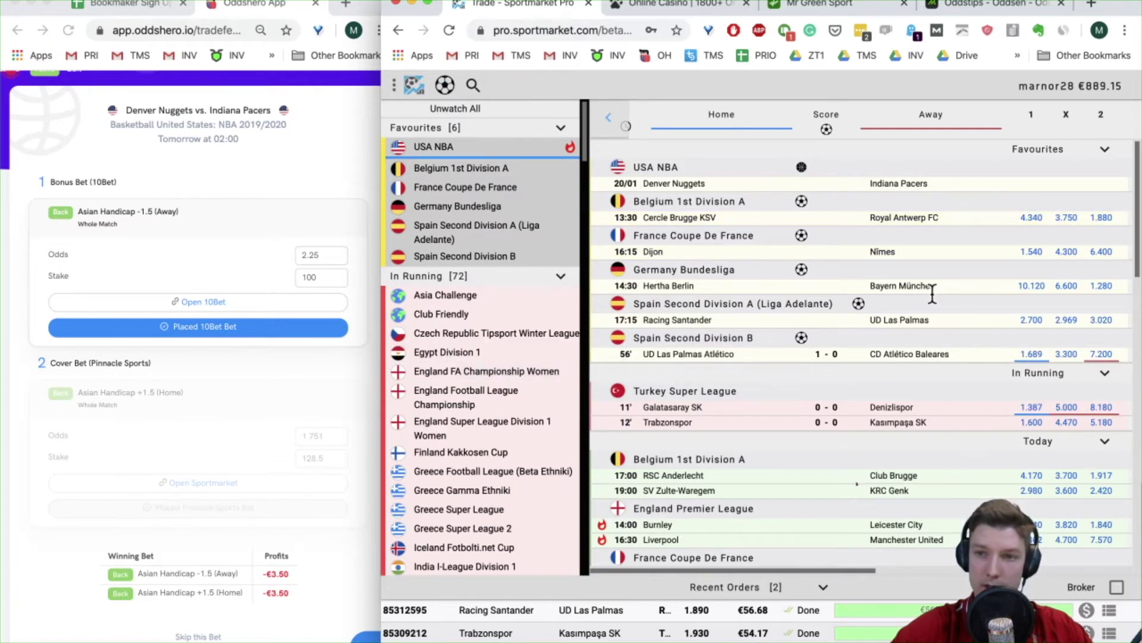
# Step: Check the Denver Nuggets -2.0 and -1.5 handicap prices from the favourites on Sportmarket and close the betslip
pyautogui.hscroll(10, 932, 291)
pyautogui.hscroll(5, 742, 259)
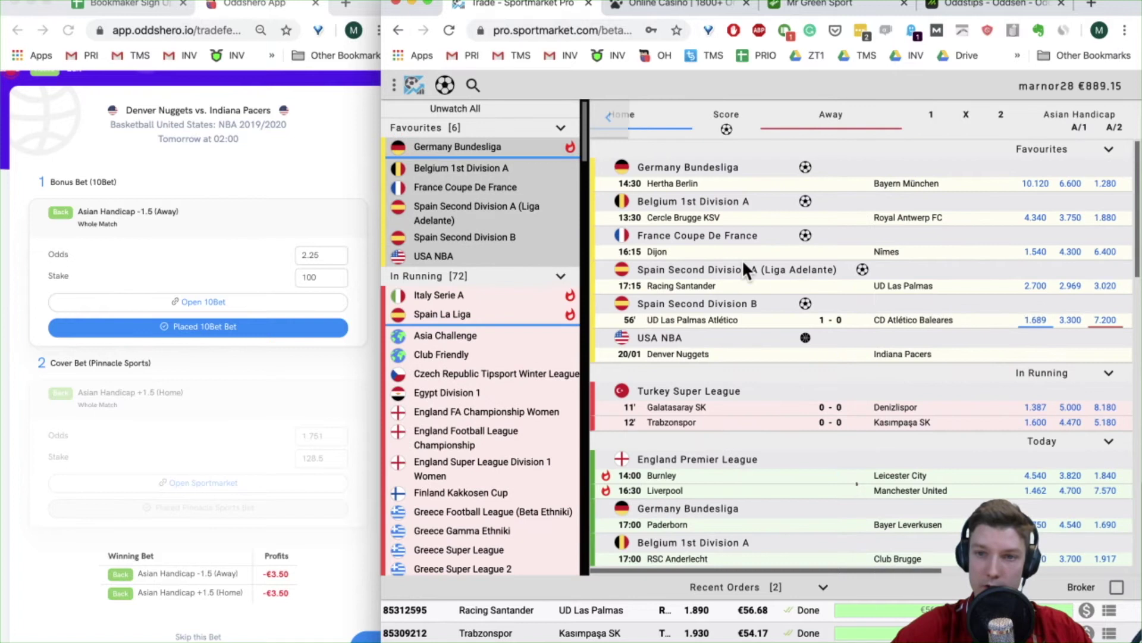
pyautogui.hscroll(-5, 742, 260)
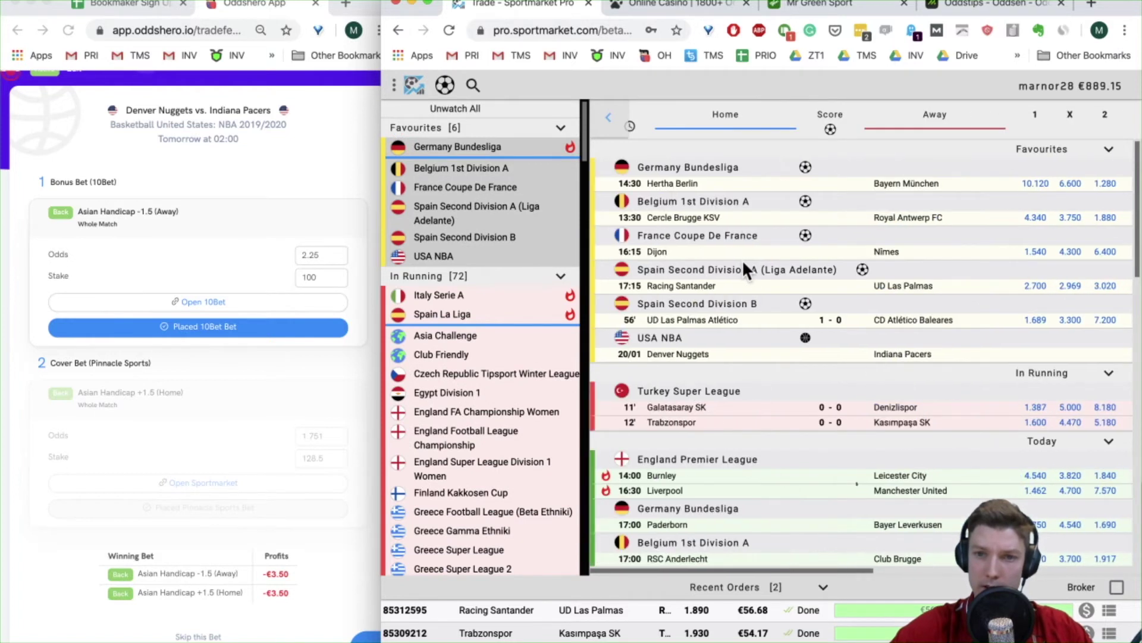
pyautogui.hscroll(5, 741, 259)
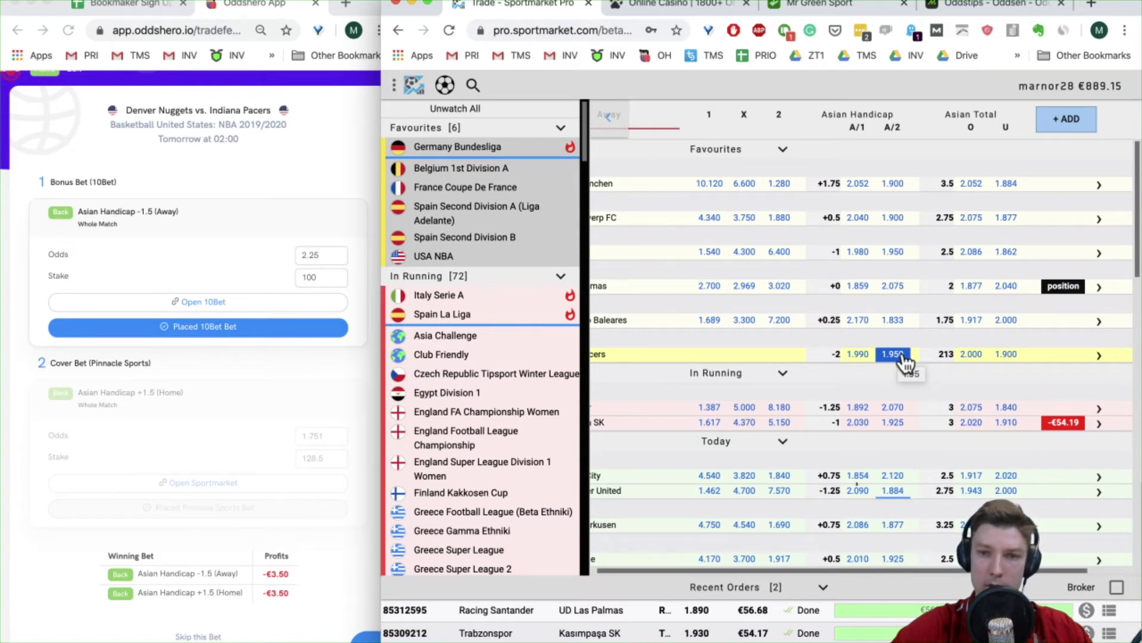
pyautogui.click(858, 357)
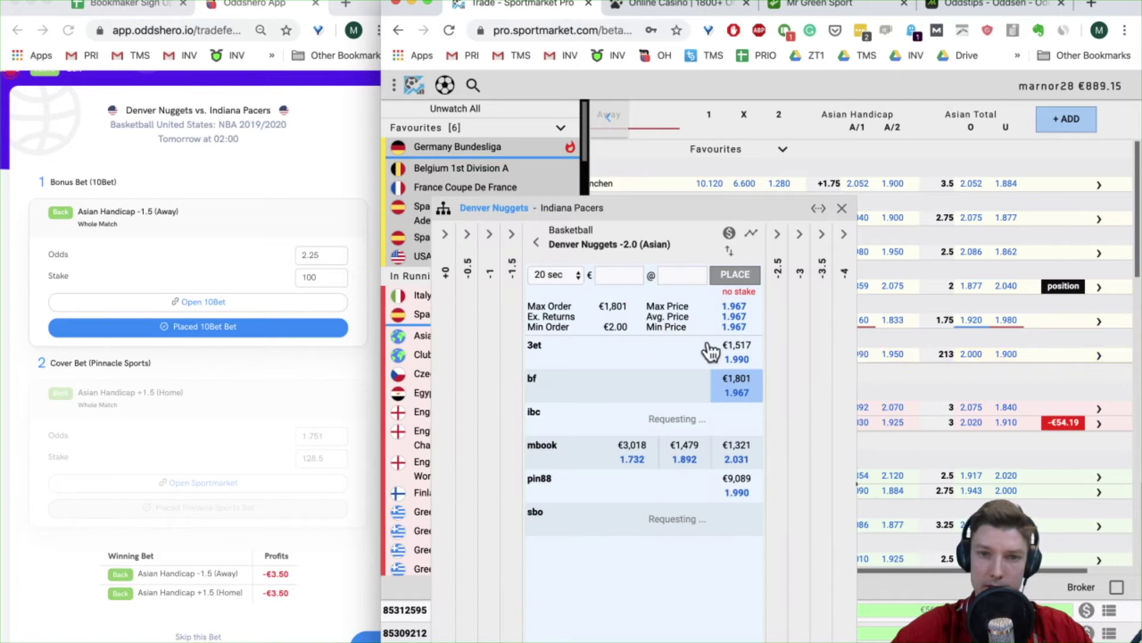
pyautogui.click(511, 288)
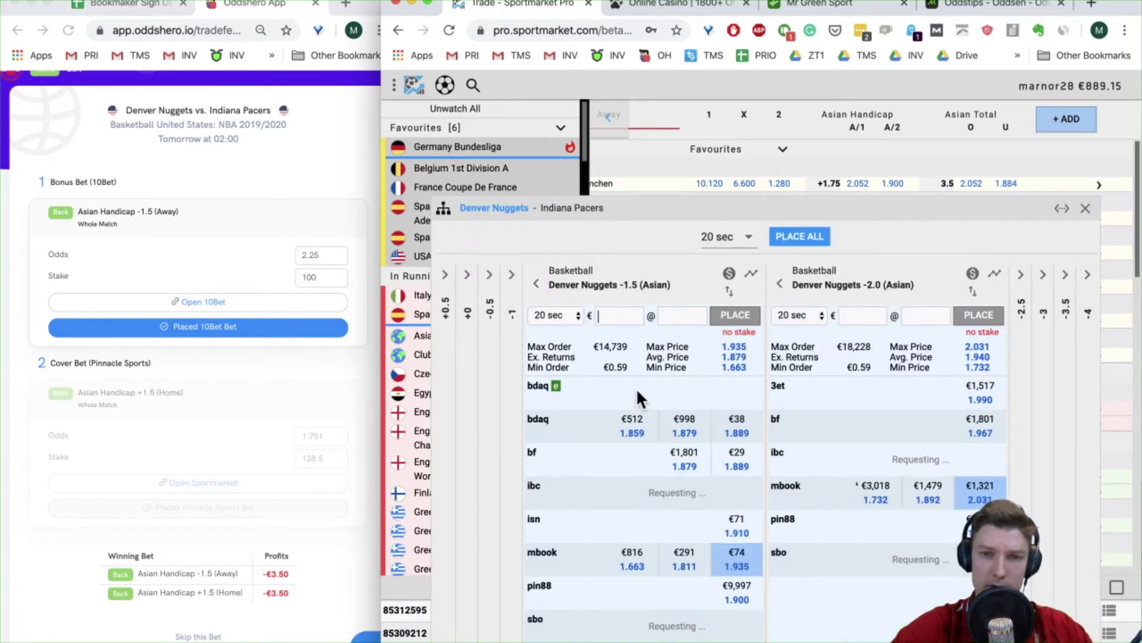
pyautogui.click(1085, 209)
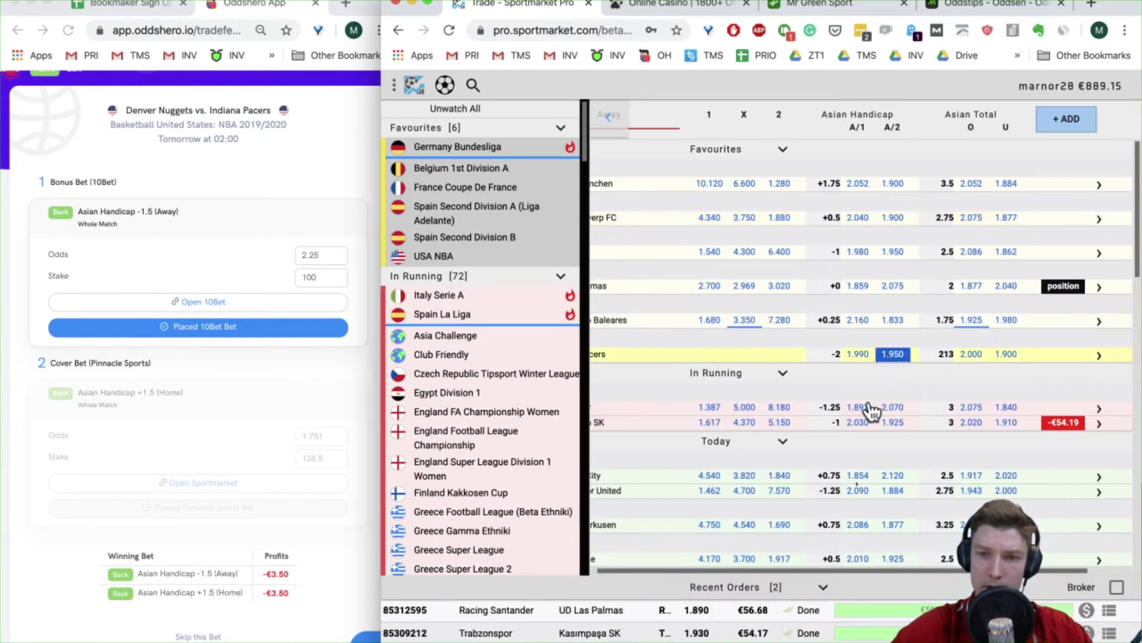
# Step: Reopen the Denver Nuggets handicap betslip, show the +1.5 line for comparison and collapse the +0.5 and +0.0 lines
pyautogui.click(857, 355)
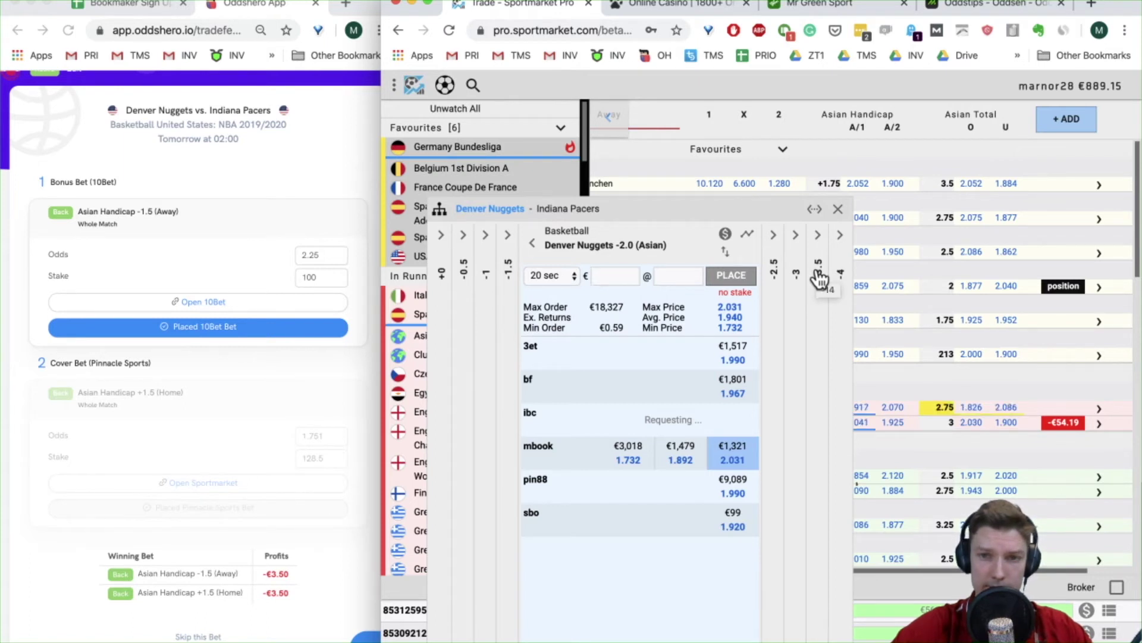
pyautogui.click(503, 336)
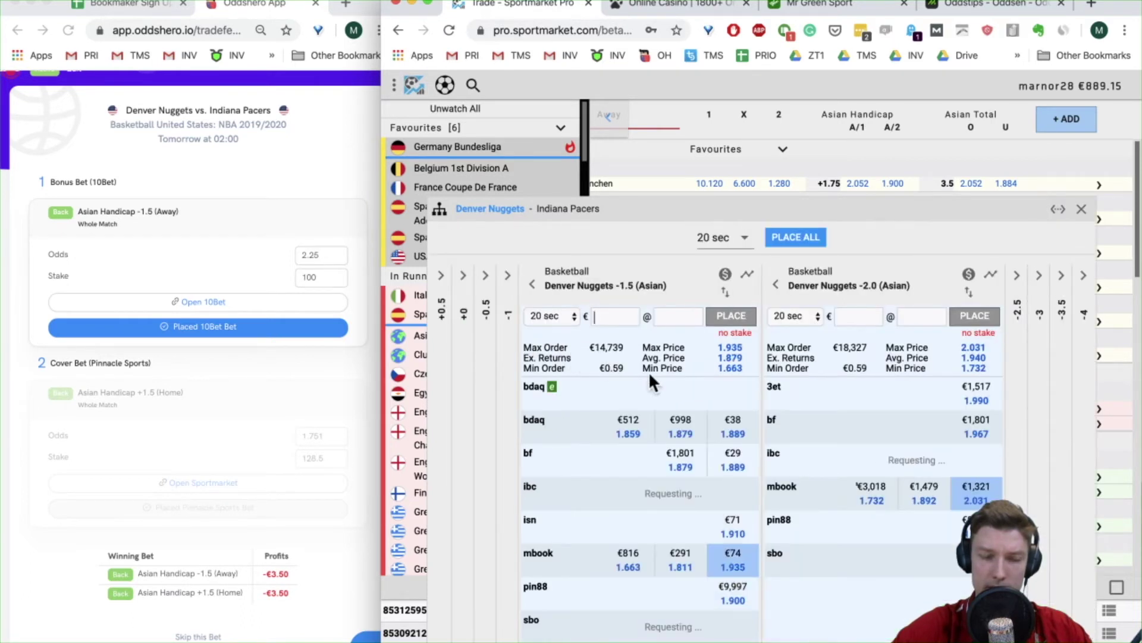
pyautogui.click(445, 320)
pyautogui.click(503, 351)
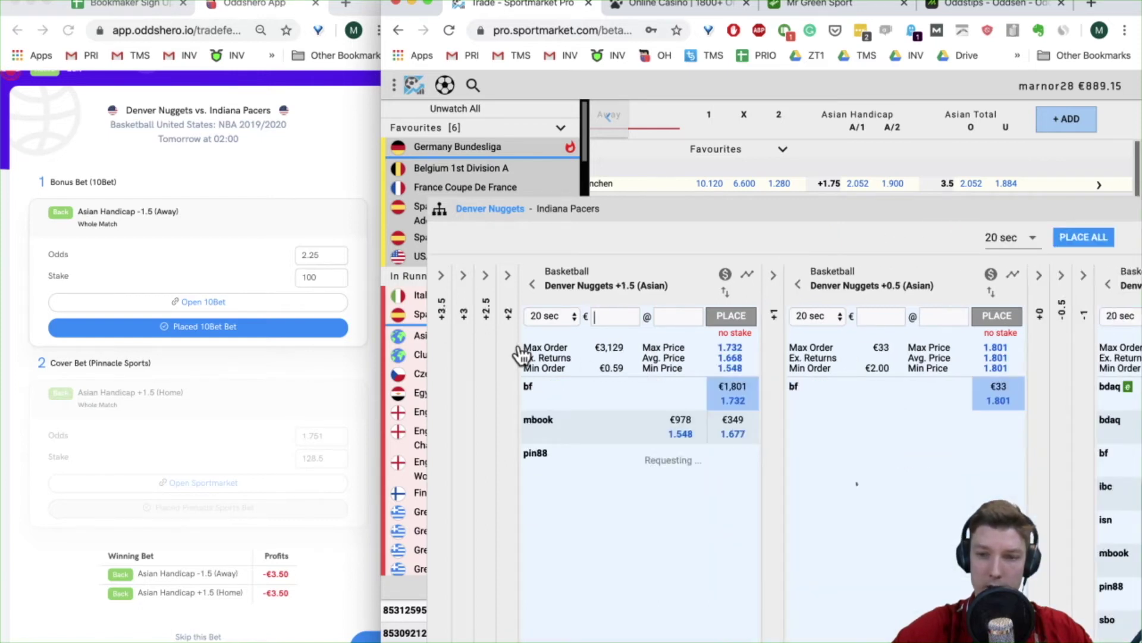
pyautogui.click(1037, 286)
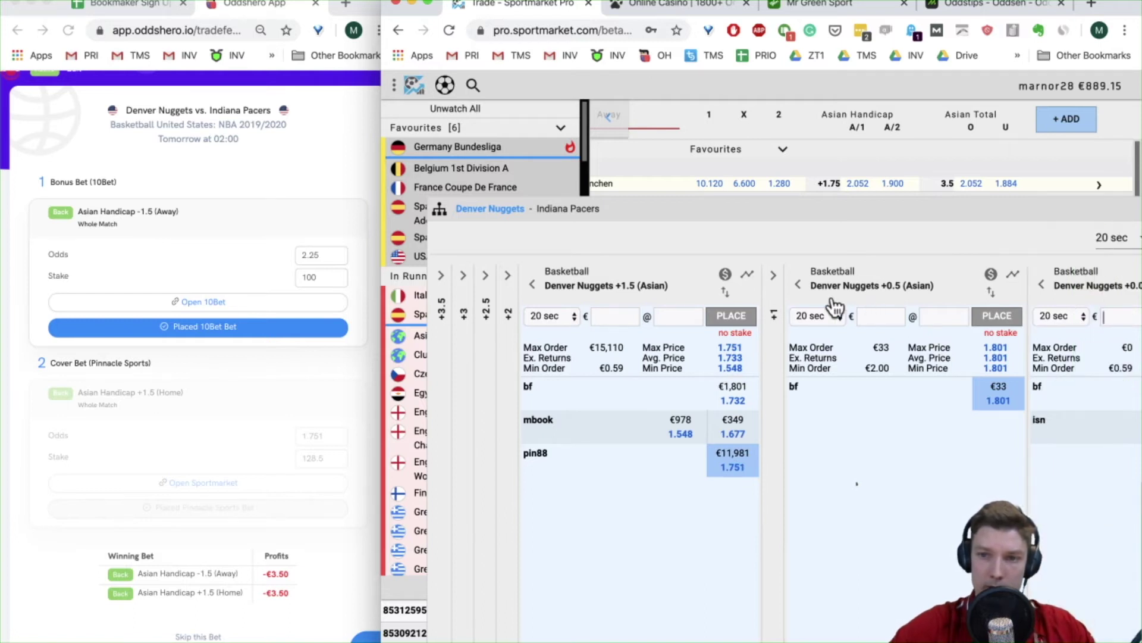
pyautogui.click(1012, 278)
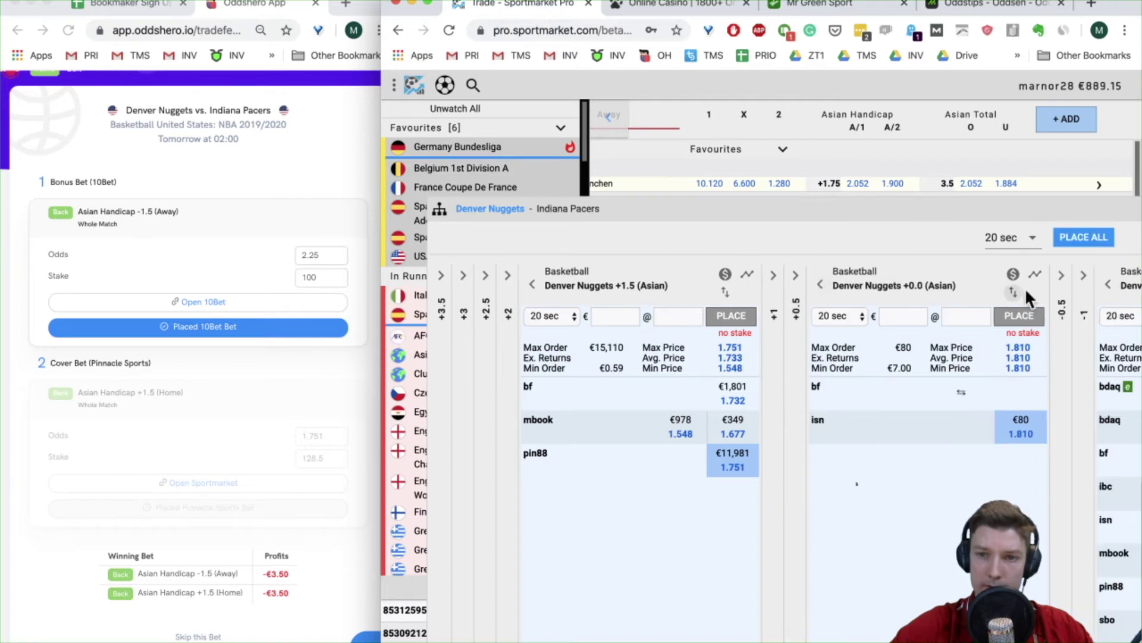
pyautogui.click(821, 284)
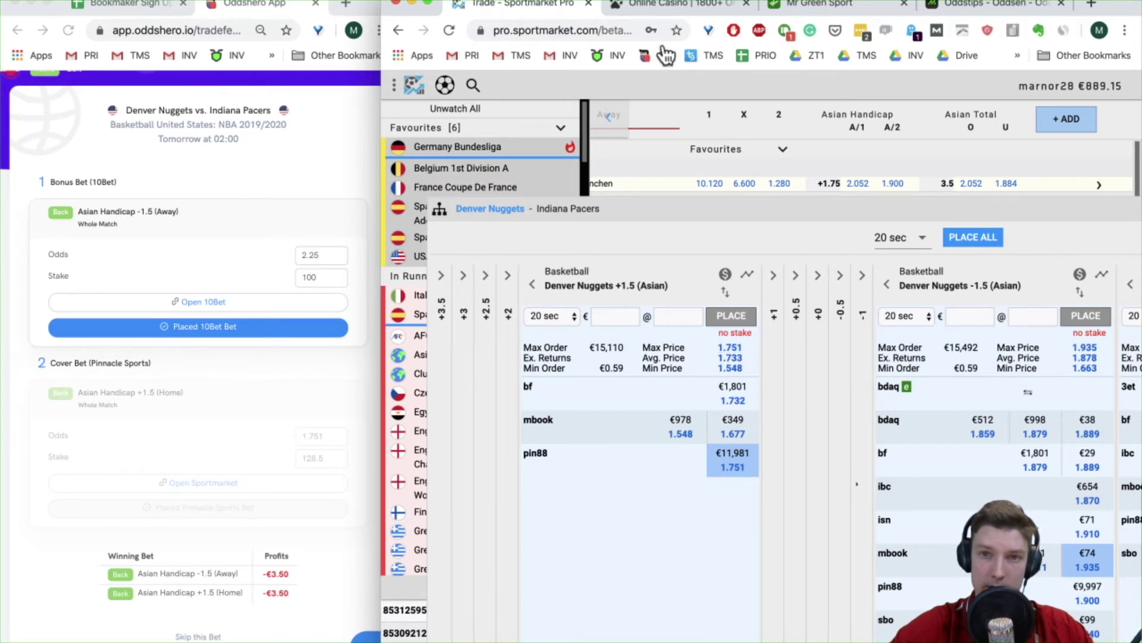
# Step: Find the Denver Nuggets vs Indiana Pacers match on Mobilebet with "denver" and check its alternative handicap odds
pyautogui.click(691, 7)
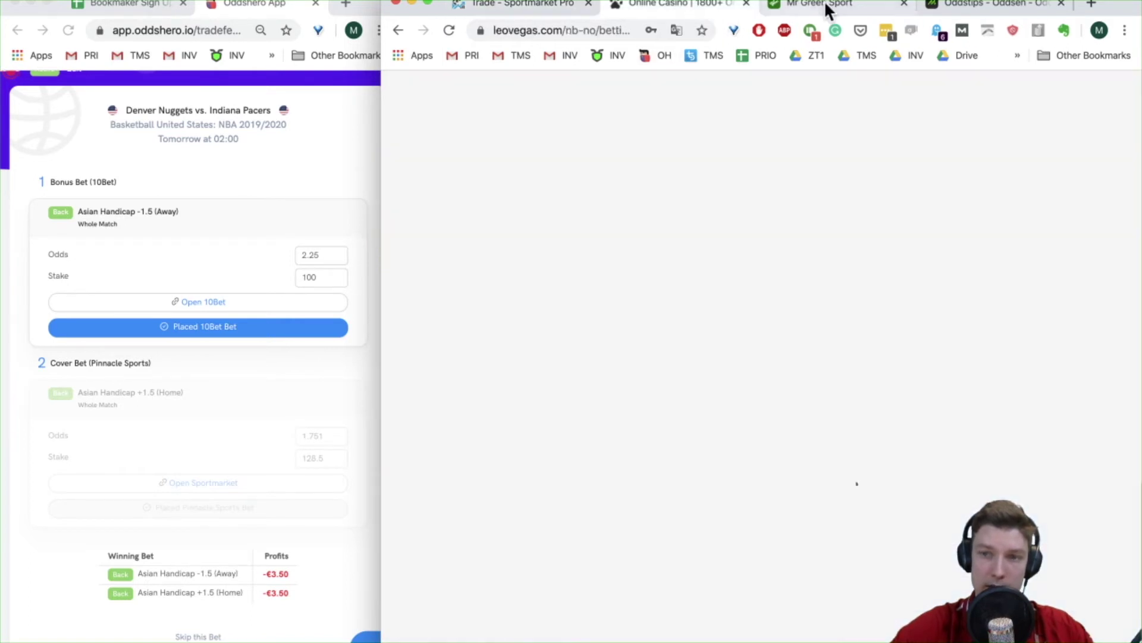
pyautogui.click(950, 3)
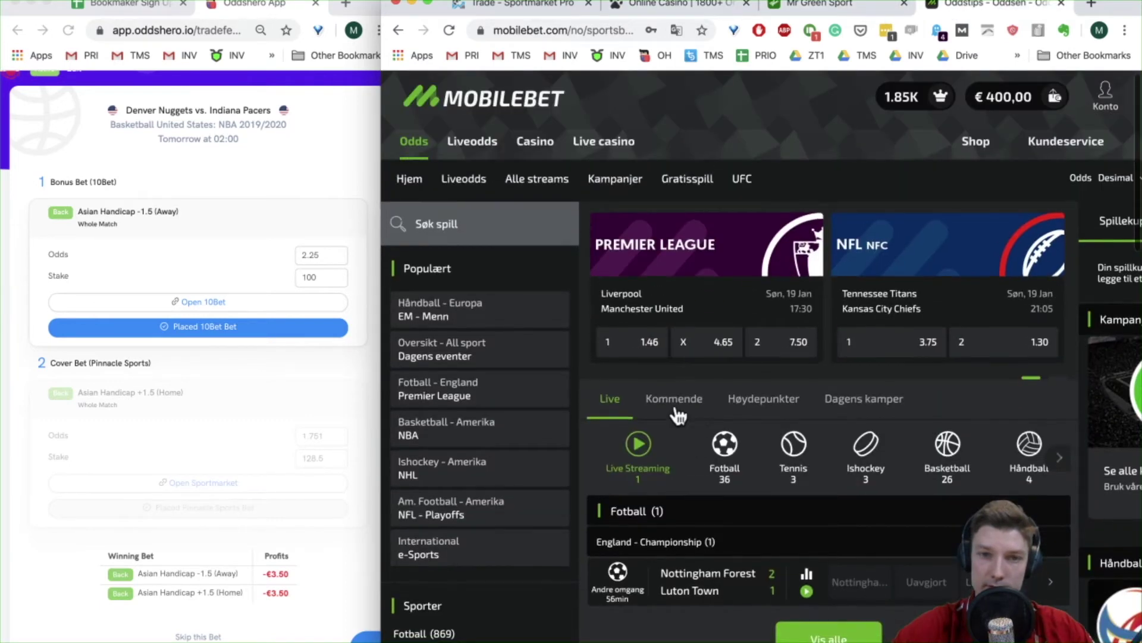
pyautogui.click(495, 231)
pyautogui.write('dn')
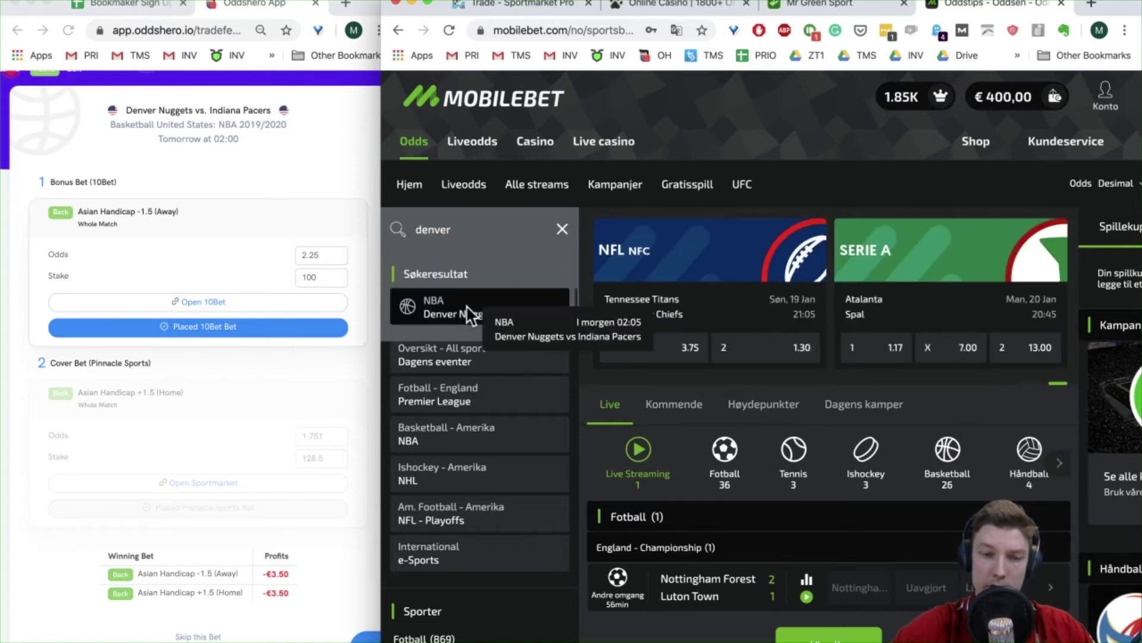
pyautogui.click(465, 306)
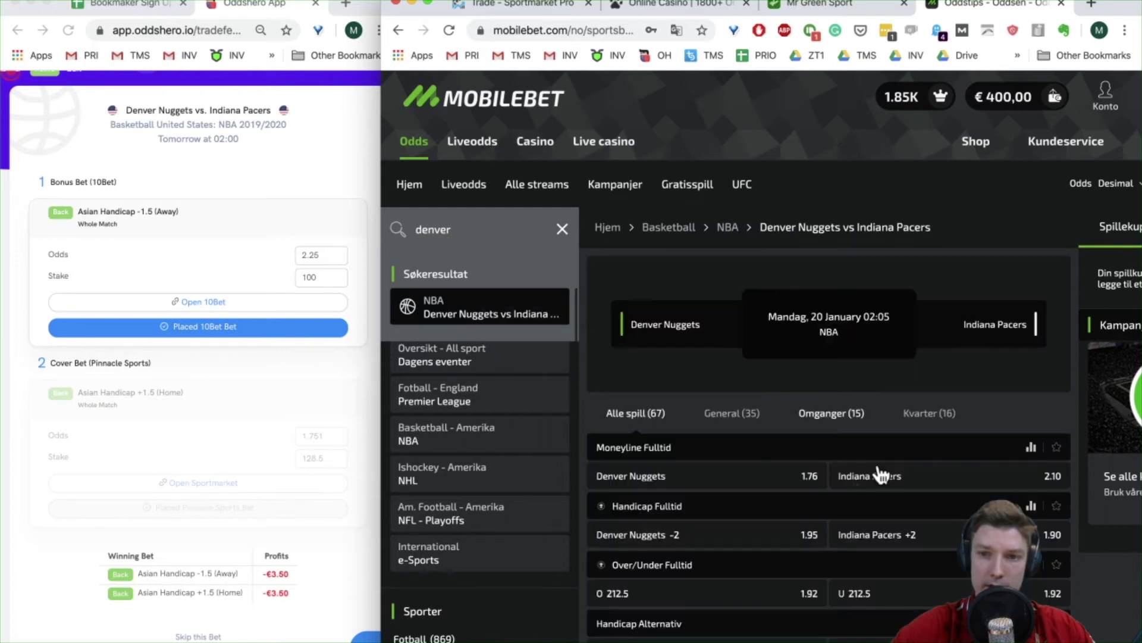
pyautogui.scroll(-5, 888, 572)
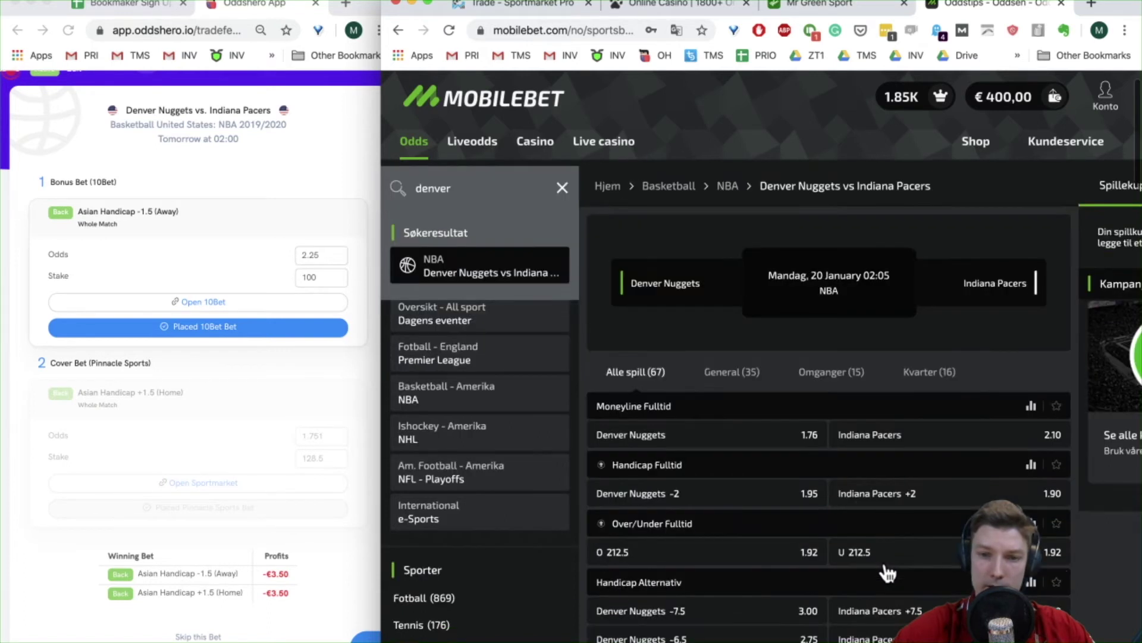
pyautogui.scroll(-2, 839, 604)
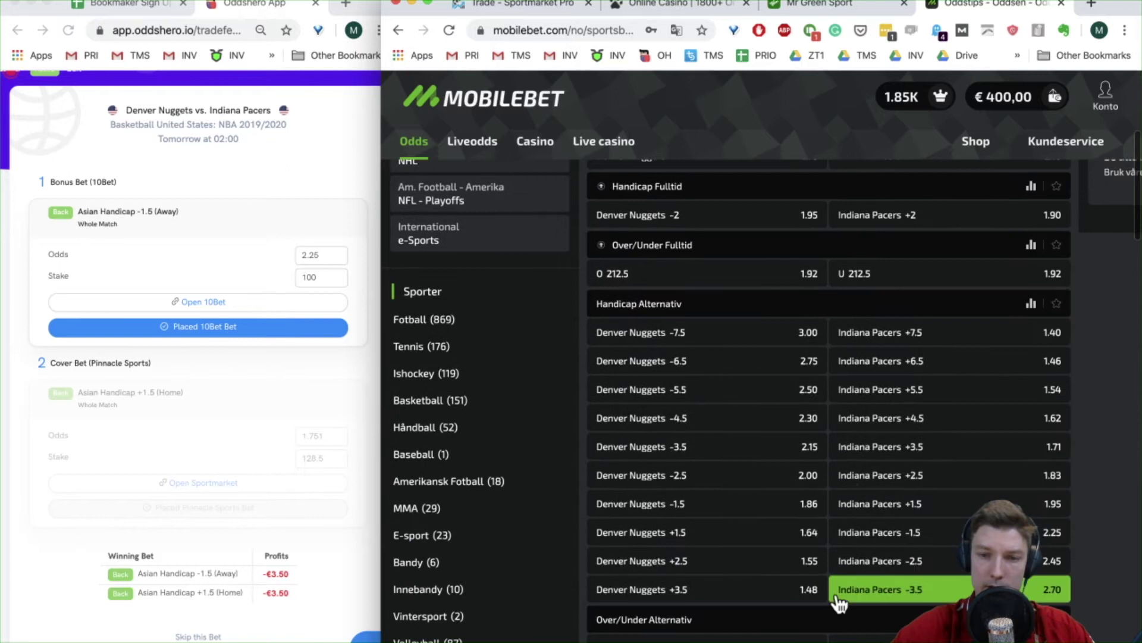
# Step: Skip the suggested Denver Nuggets vs. Indiana Pacers bet in Oddshero
pyautogui.click(334, 483)
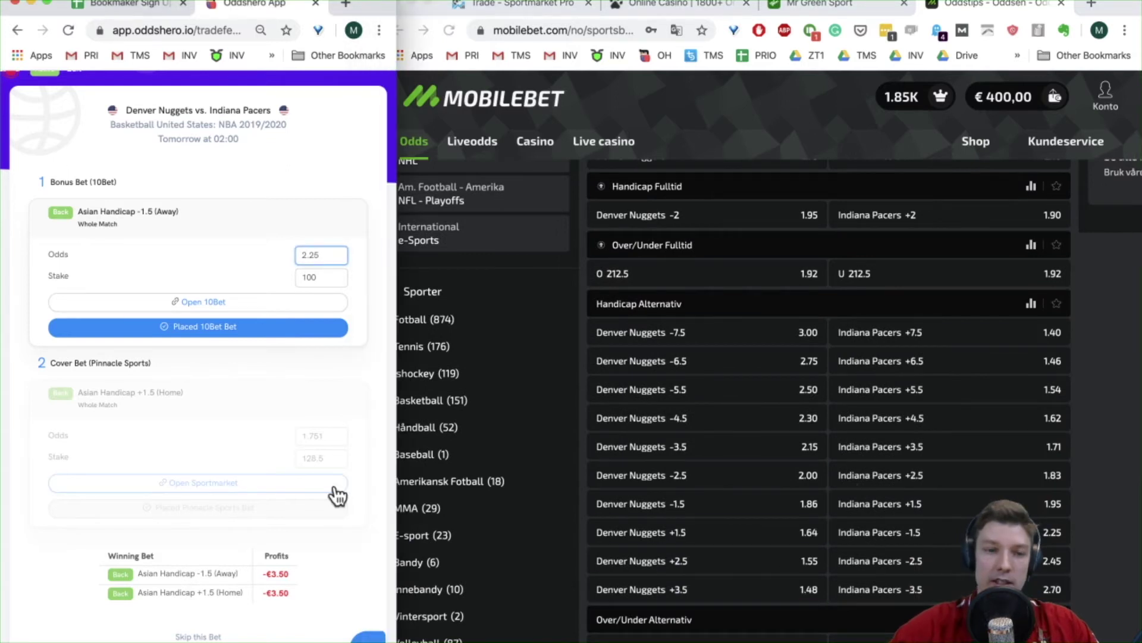
pyautogui.click(200, 637)
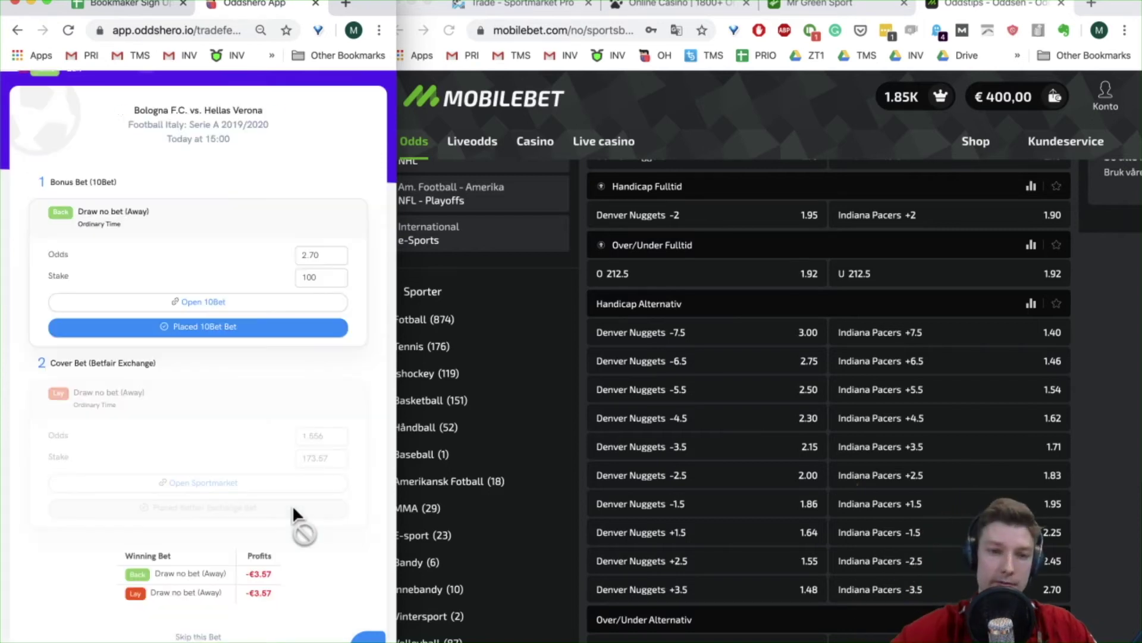
# Step: Skip Oddshero's suggested bets, including Bologna F.C. vs. Hellas Verona and Brescia vs. Cagliari, up to San Antonio Spurs vs. Miami Heat
pyautogui.click(200, 637)
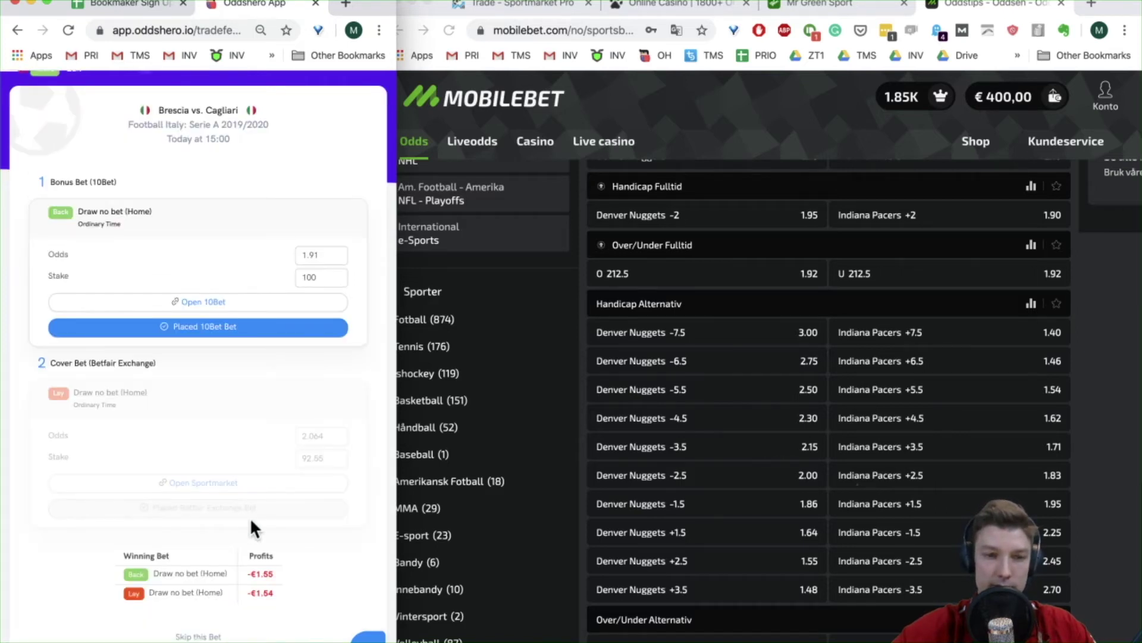
pyautogui.click(215, 637)
pyautogui.click(205, 638)
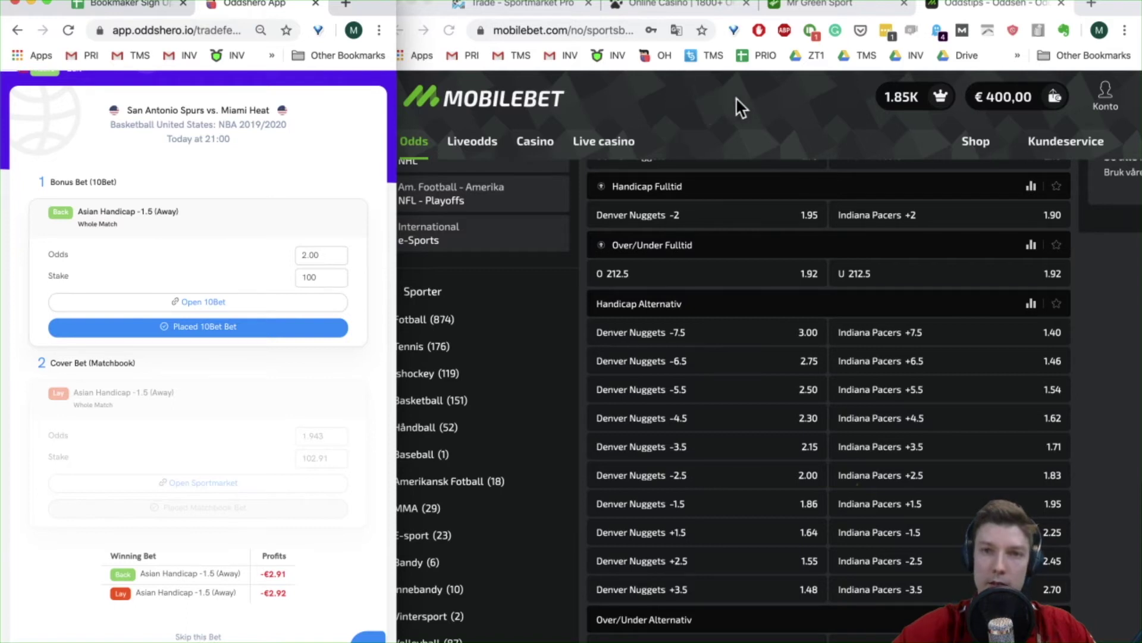
# Step: Search Google for "mobilebet bonusvilkår" and open Mobilebet's welcome offer page, with the bookmaker sign-up spreadsheet shown alongside
pyautogui.click(554, 7)
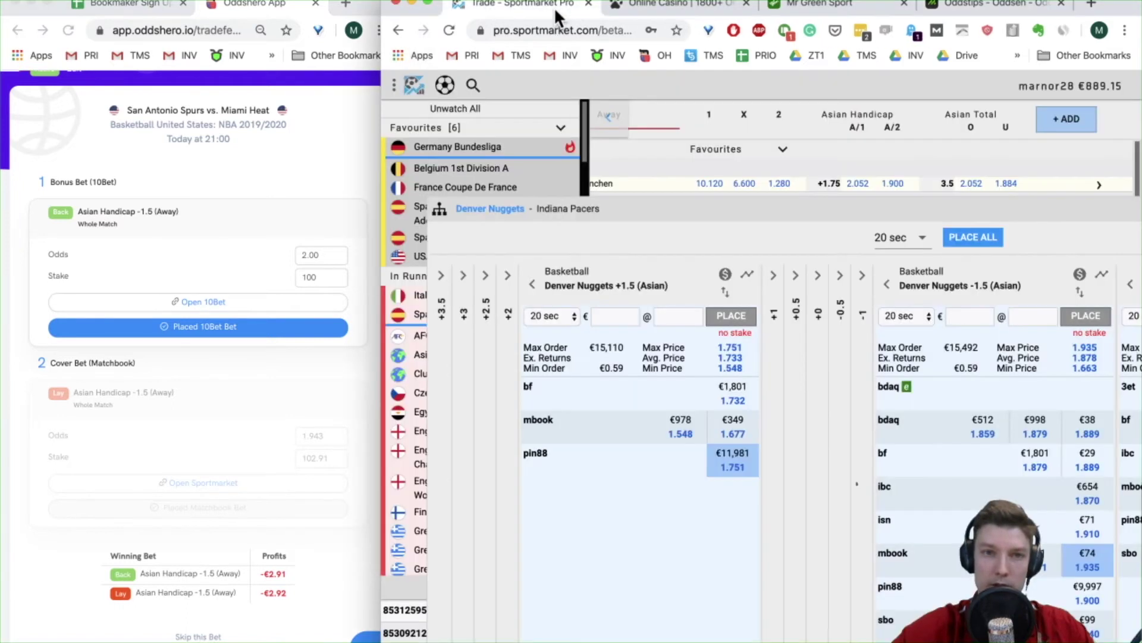
pyautogui.click(993, 6)
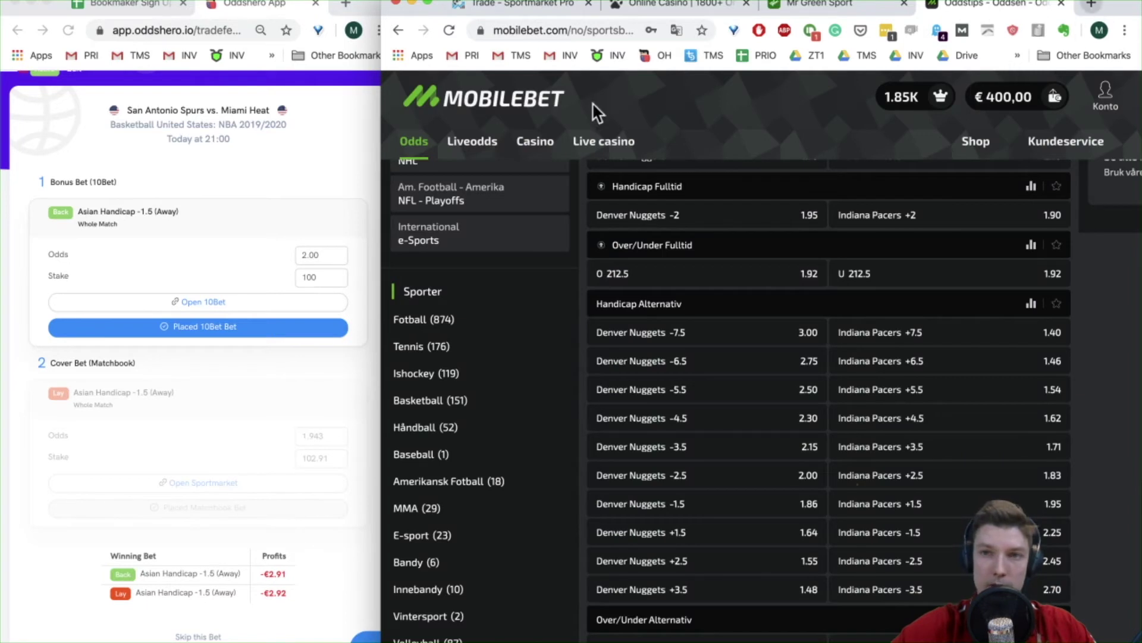
pyautogui.click(1091, 5)
pyautogui.write('mobile bet bonusvilkår')
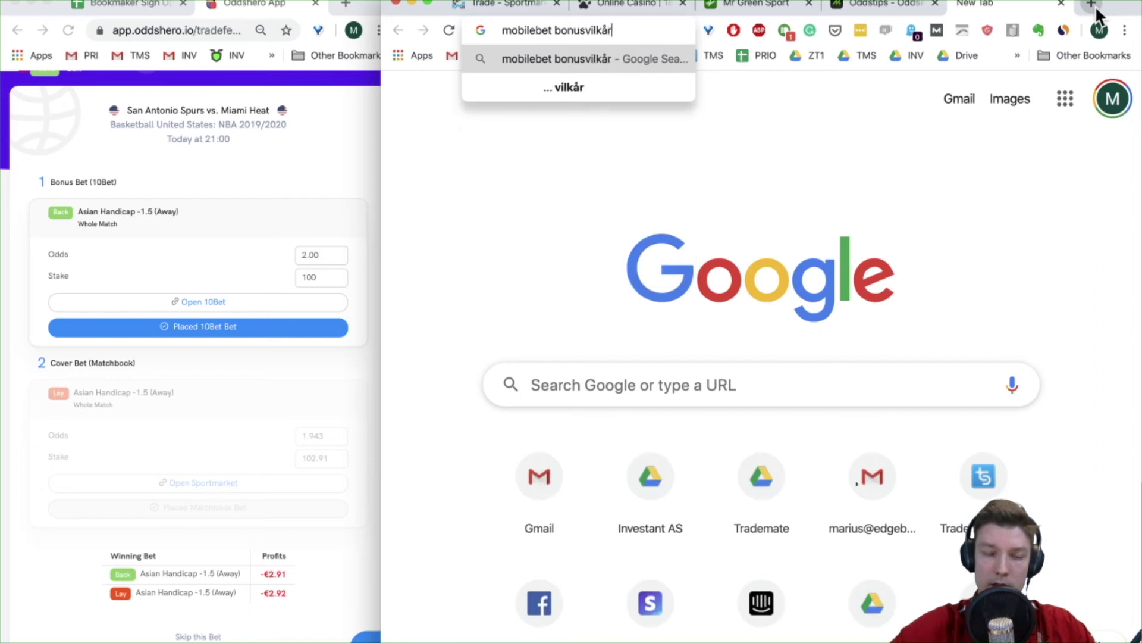
pyautogui.press('Return')
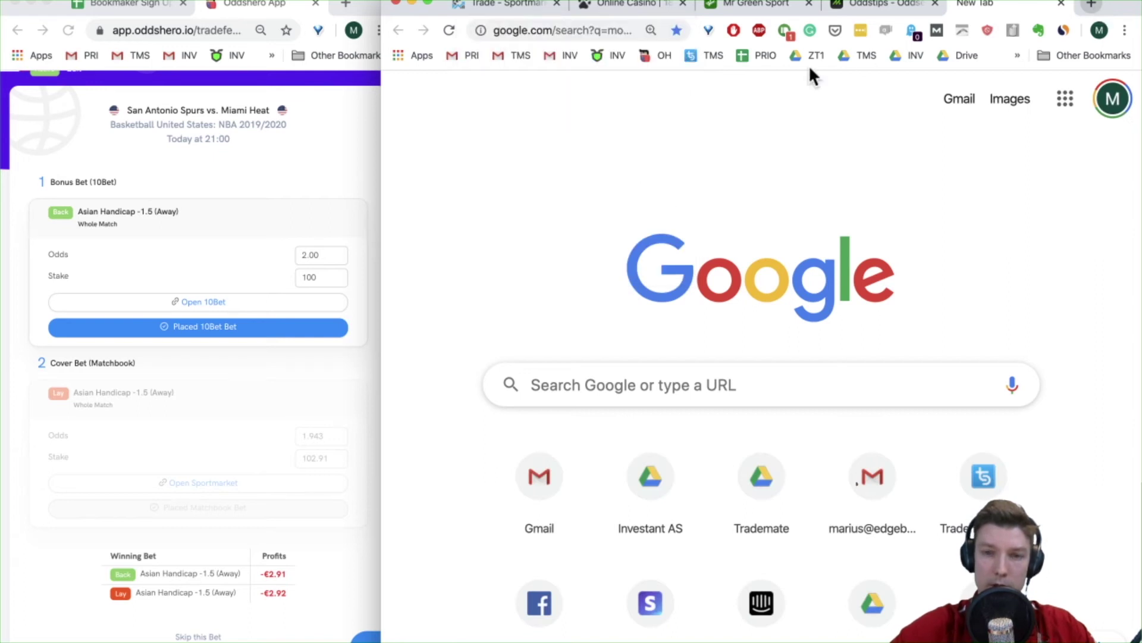
pyautogui.click(119, 5)
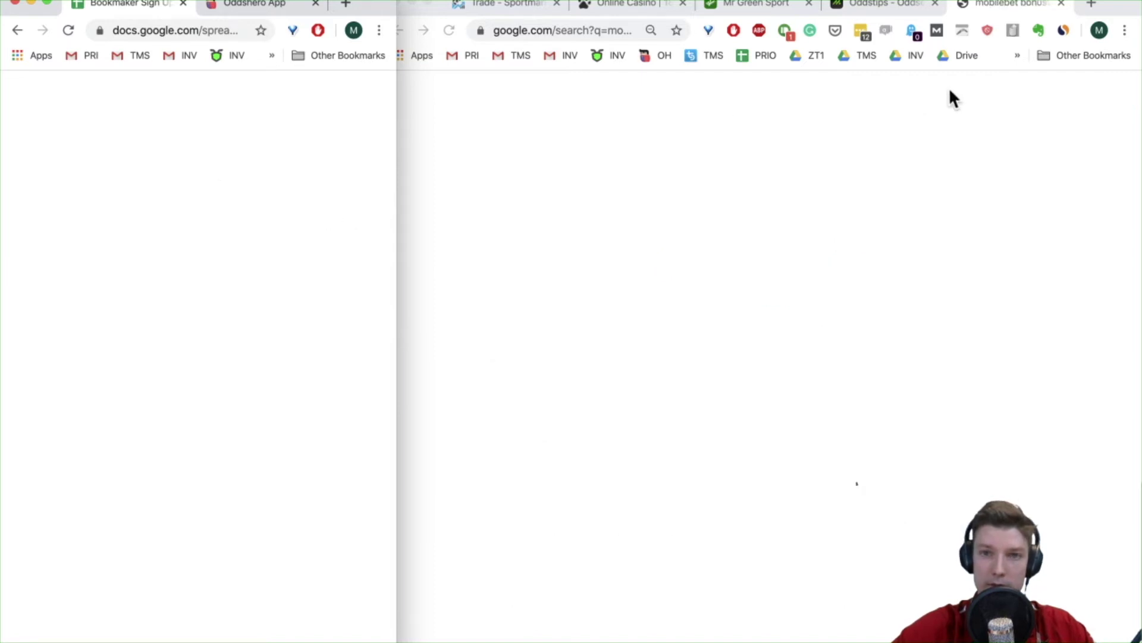
pyautogui.click(598, 226)
pyautogui.click(606, 226)
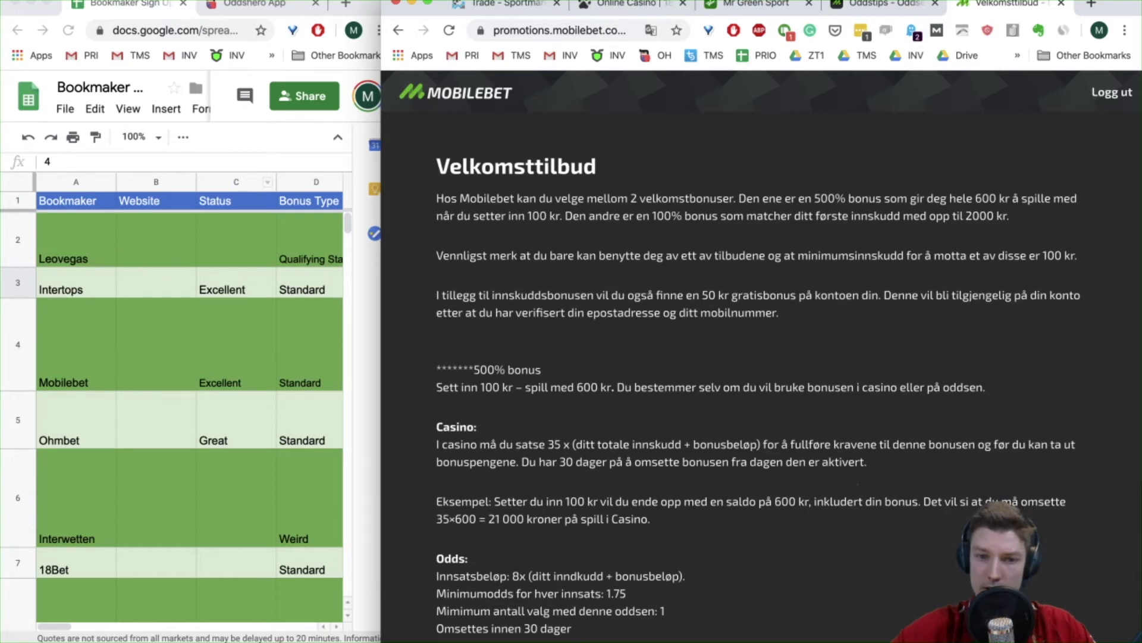
# Step: Read the wagering requirements in Mobilebet's welcome offer, open the full terms and conditions and look through them
pyautogui.scroll(-15, 560, 530)
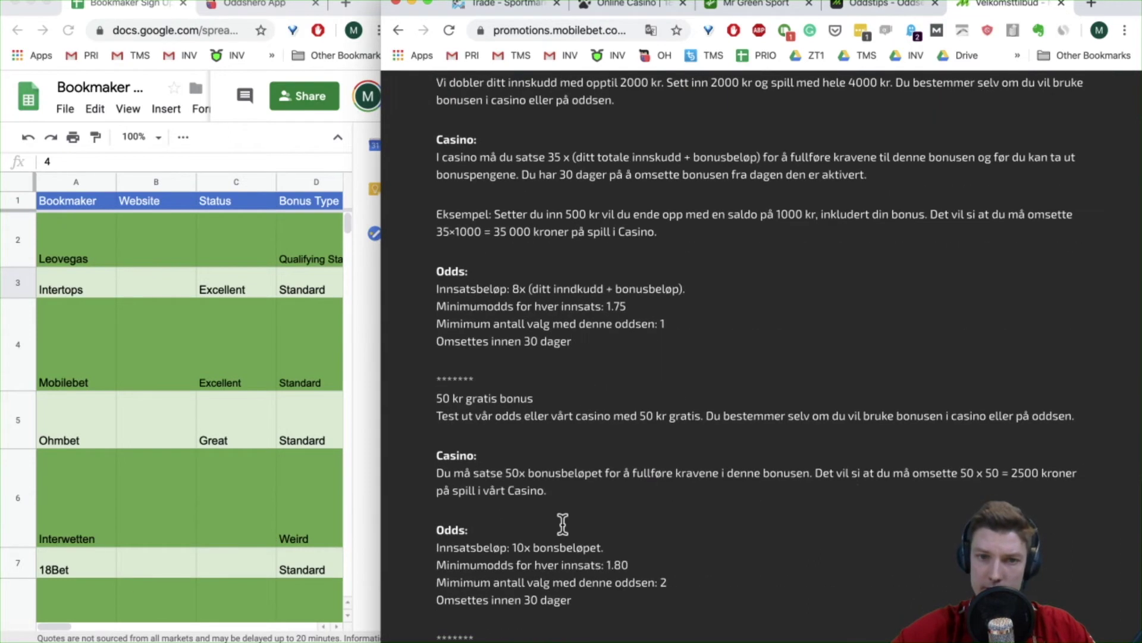
pyautogui.scroll(-5, 562, 524)
pyautogui.click(516, 349)
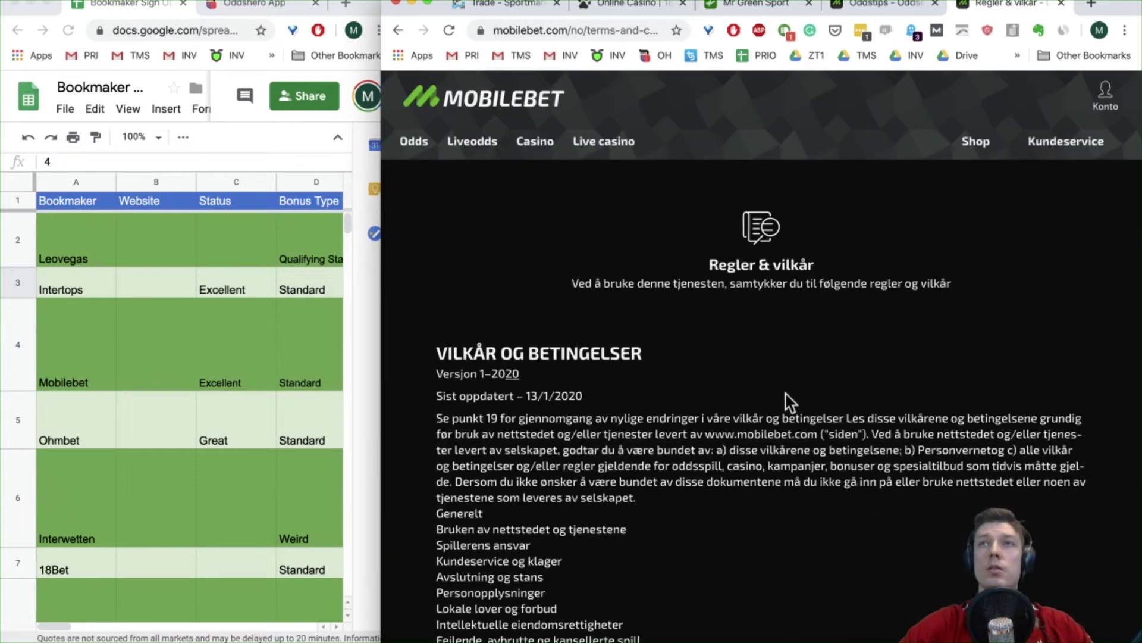
pyautogui.scroll(-15, 756, 420)
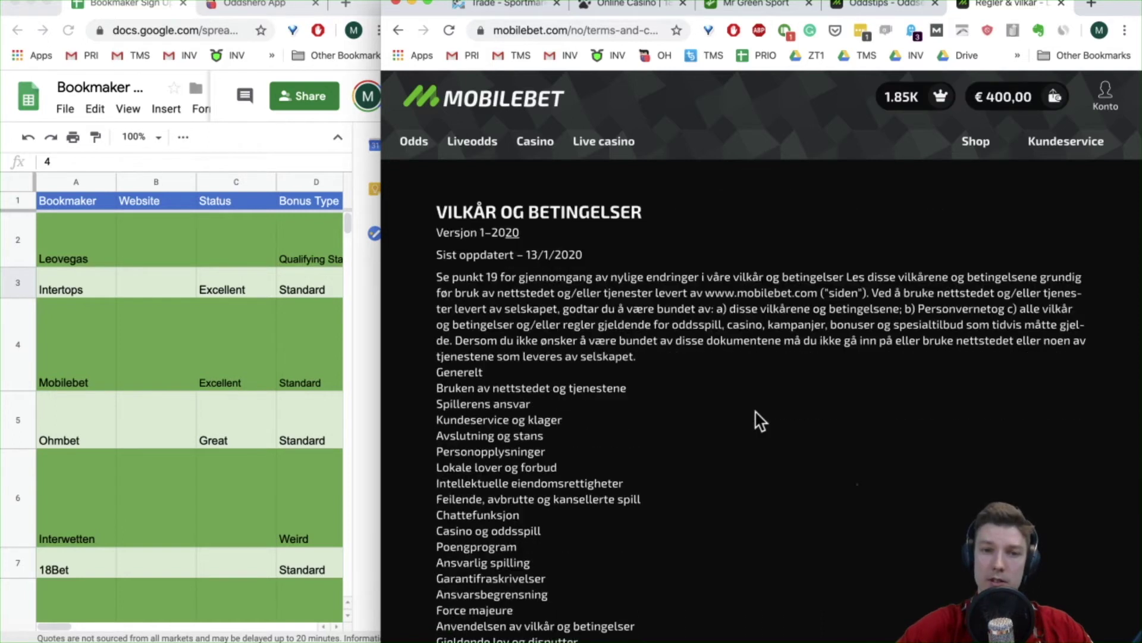
pyautogui.scroll(-10, 755, 410)
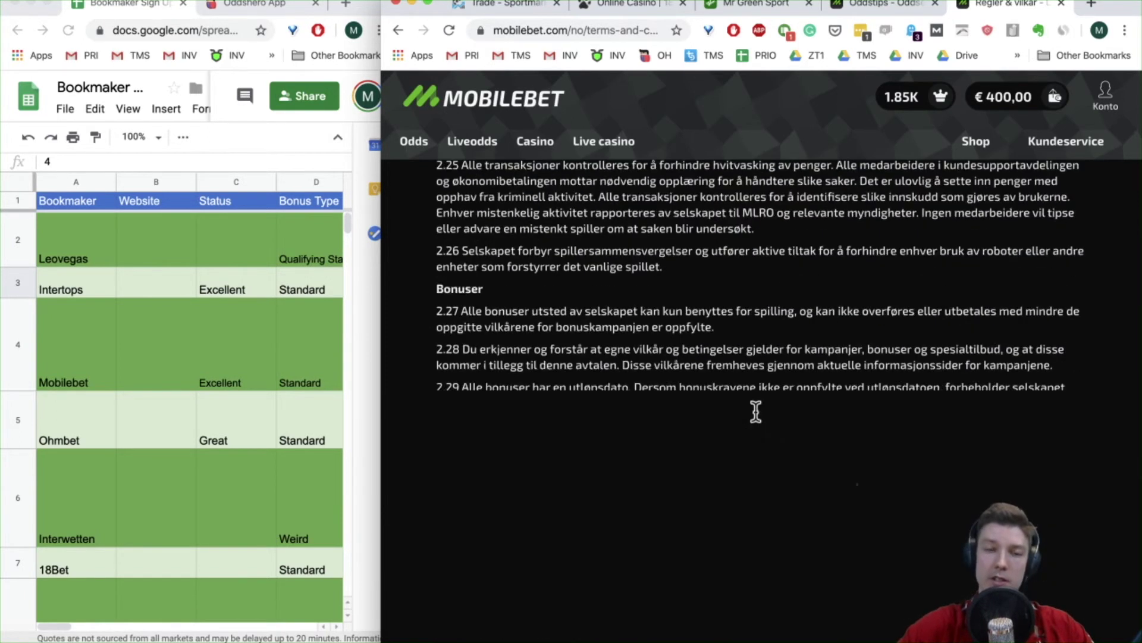
# Step: Find "bonuser" in Mobilebet's terms and conditions and read the clauses in the bonus section
pyautogui.press('super+f')
pyautogui.write('bonuser')
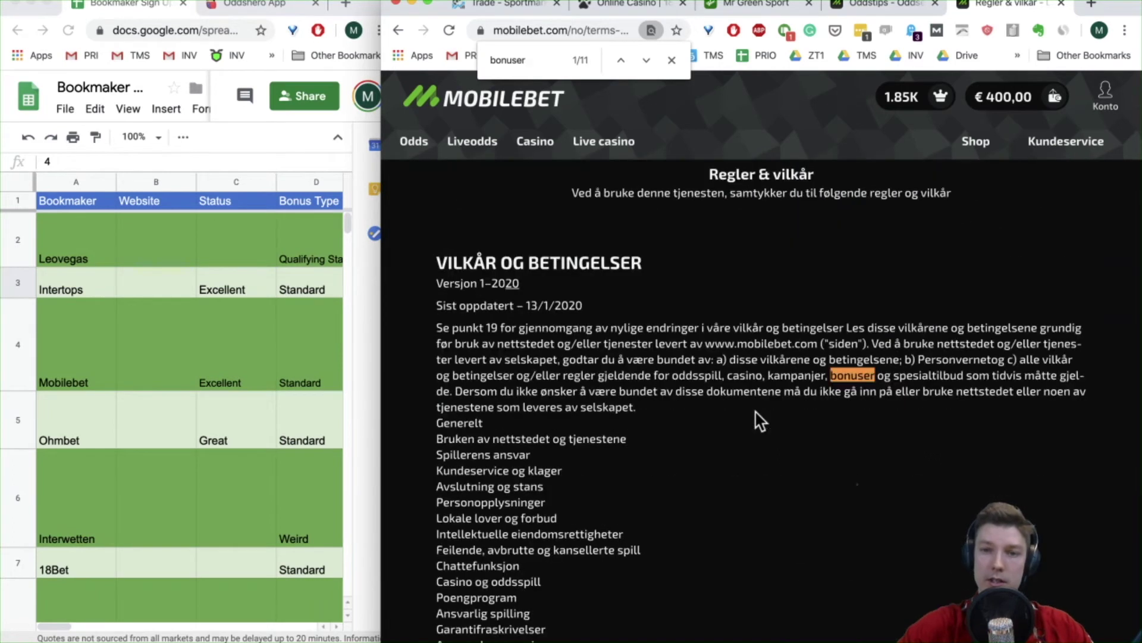
pyautogui.press('Return')
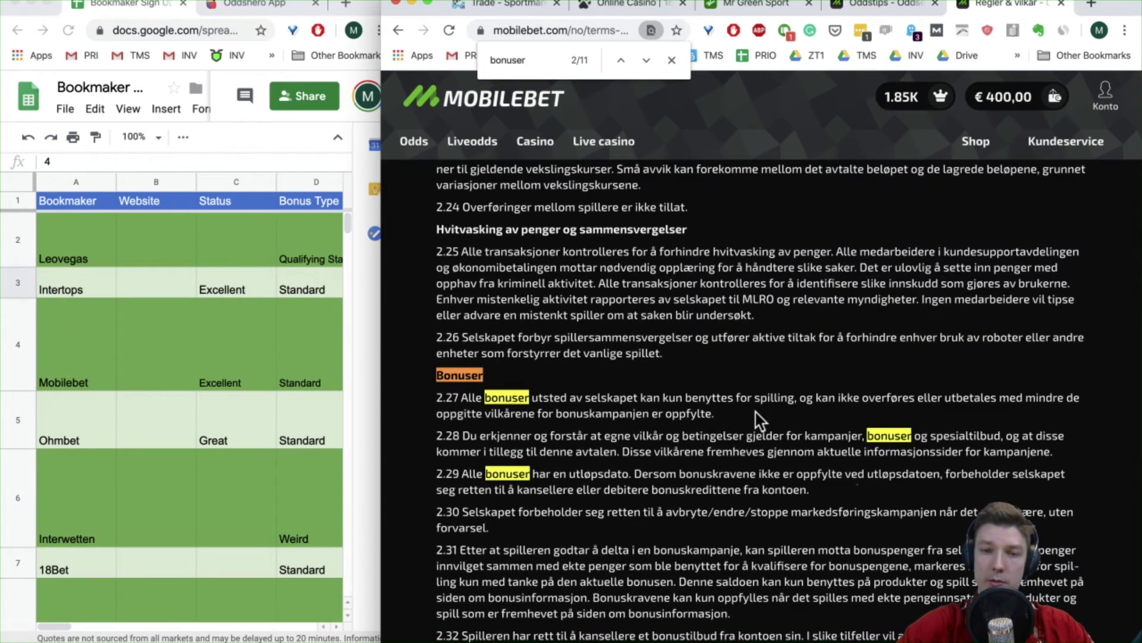
pyautogui.scroll(-5, 756, 420)
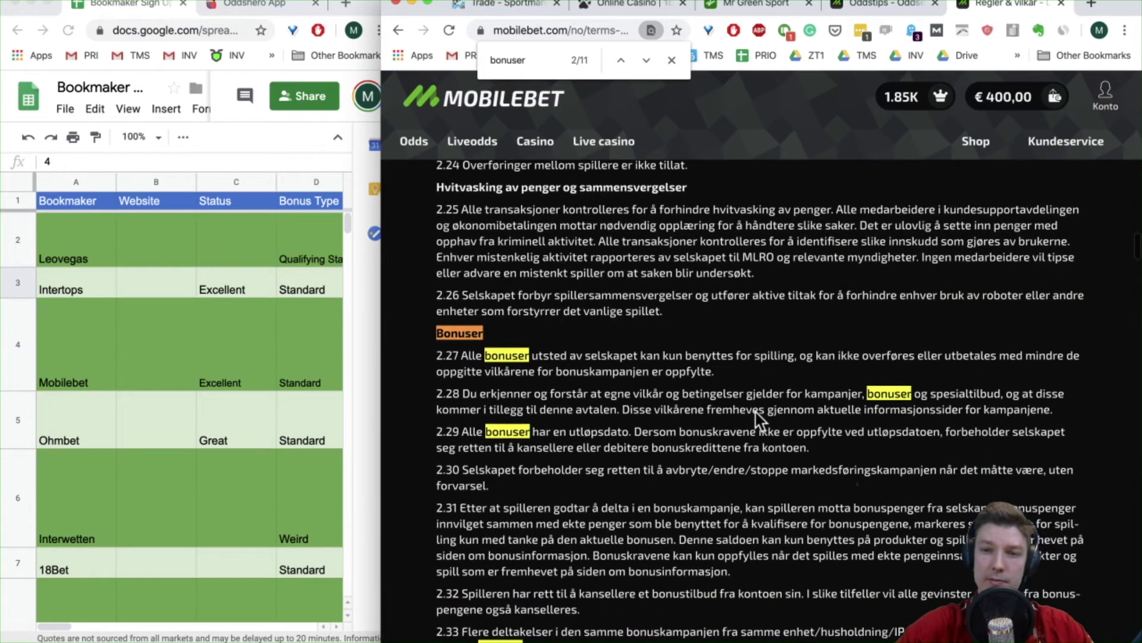
pyautogui.scroll(-8, 907, 461)
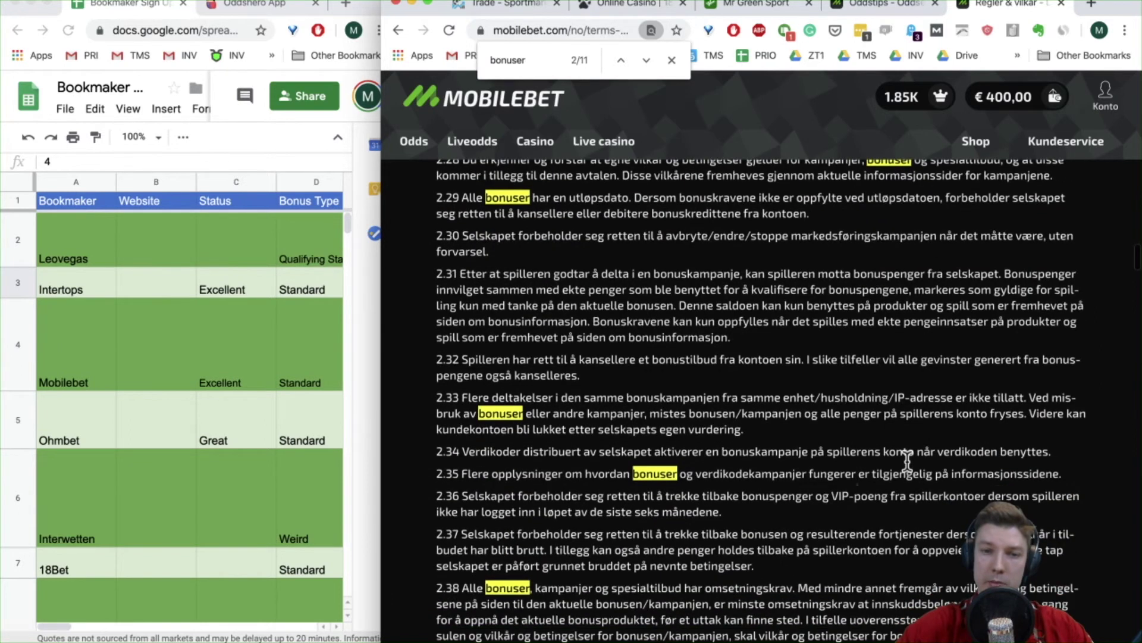
pyautogui.scroll(1, 687, 474)
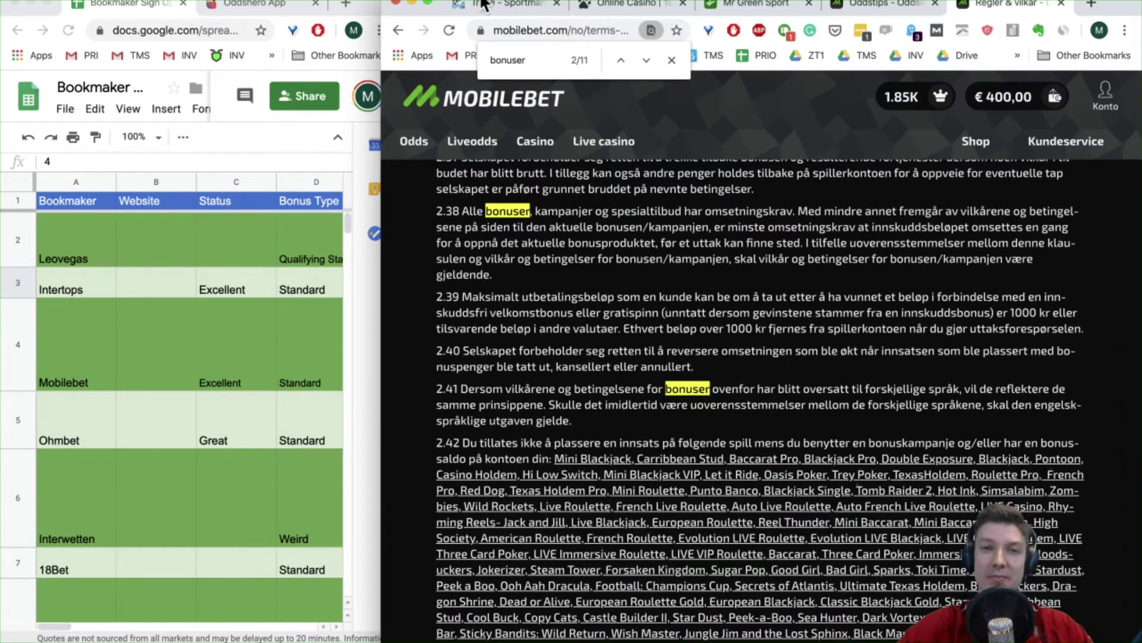
# Step: Return to the Oddshero suggestion, find San Antonio Spurs vs Miami Heat on Mobilebet with "miami" and check the alternative over/under odds
pyautogui.click(257, 5)
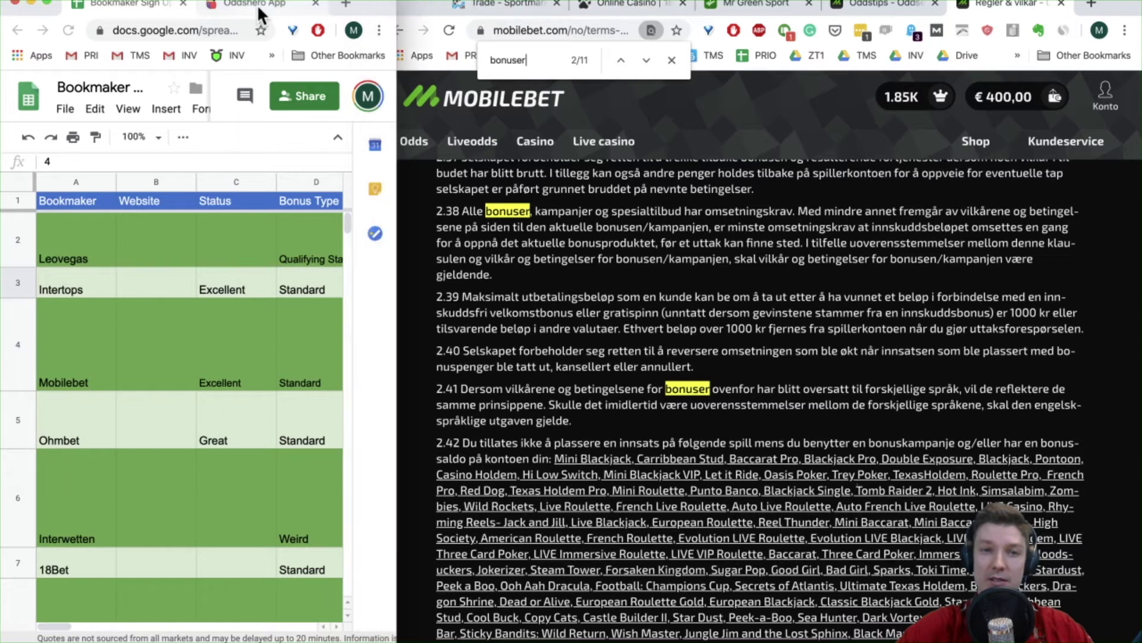
pyautogui.click(257, 5)
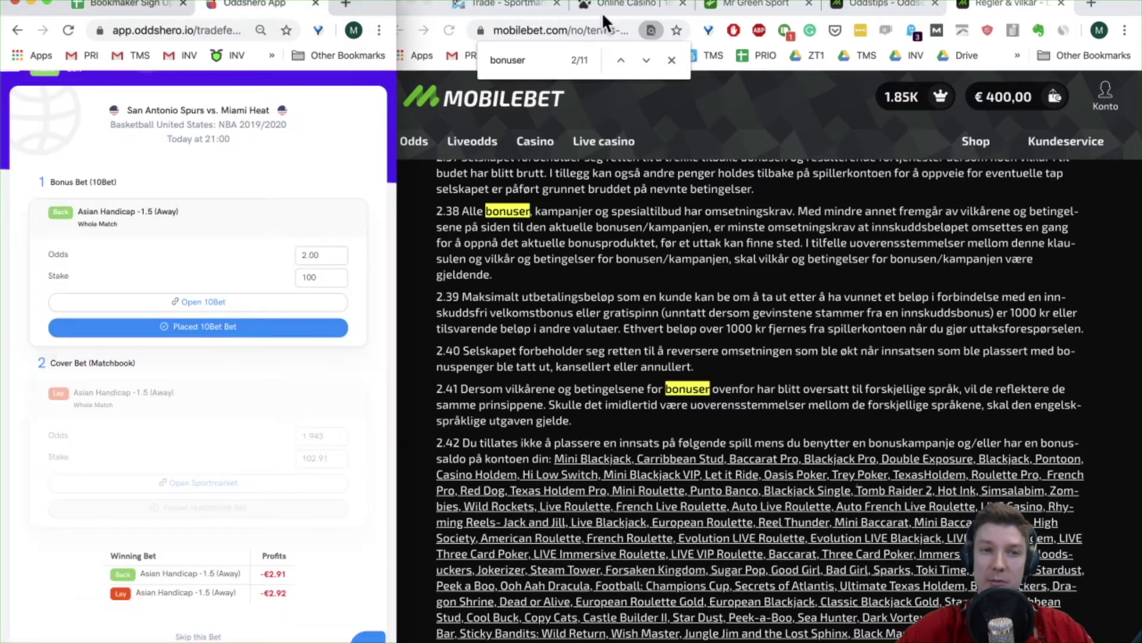
pyautogui.click(766, 6)
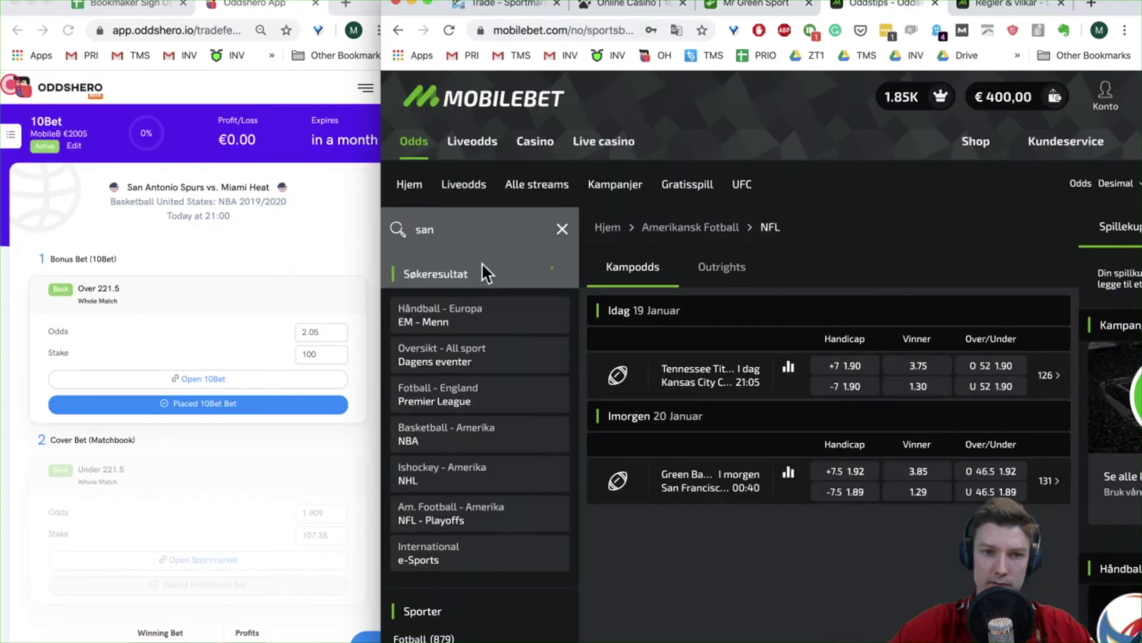
pyautogui.press('BackSpace')
pyautogui.press('BackSpace')
pyautogui.press('BackSpace')
pyautogui.write('miami')
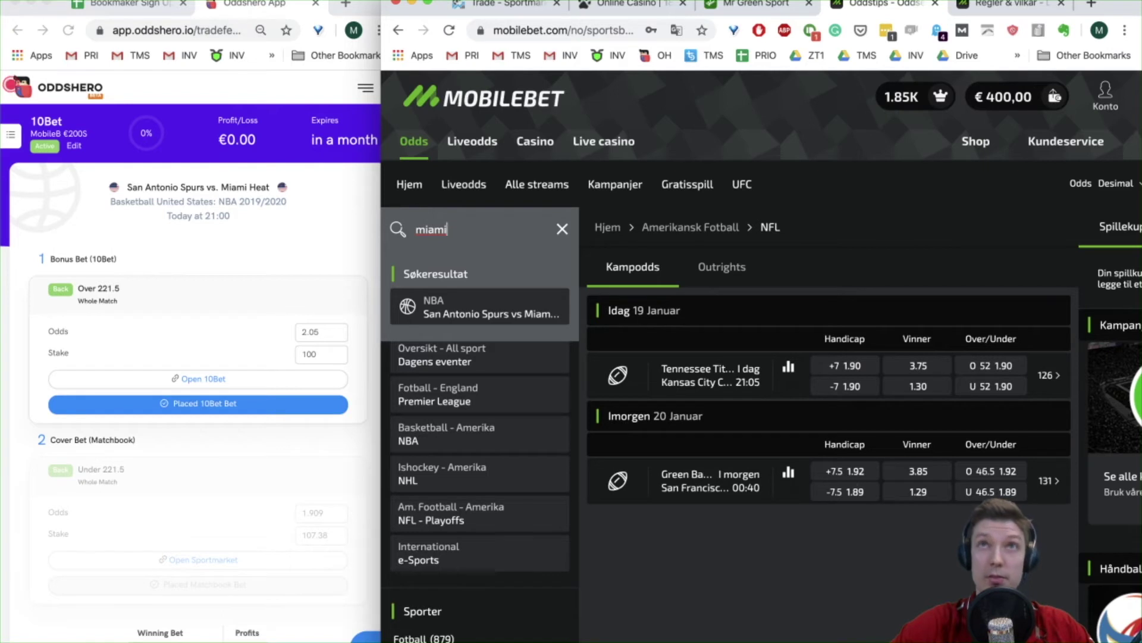
pyautogui.click(479, 307)
pyautogui.scroll(-10, 833, 459)
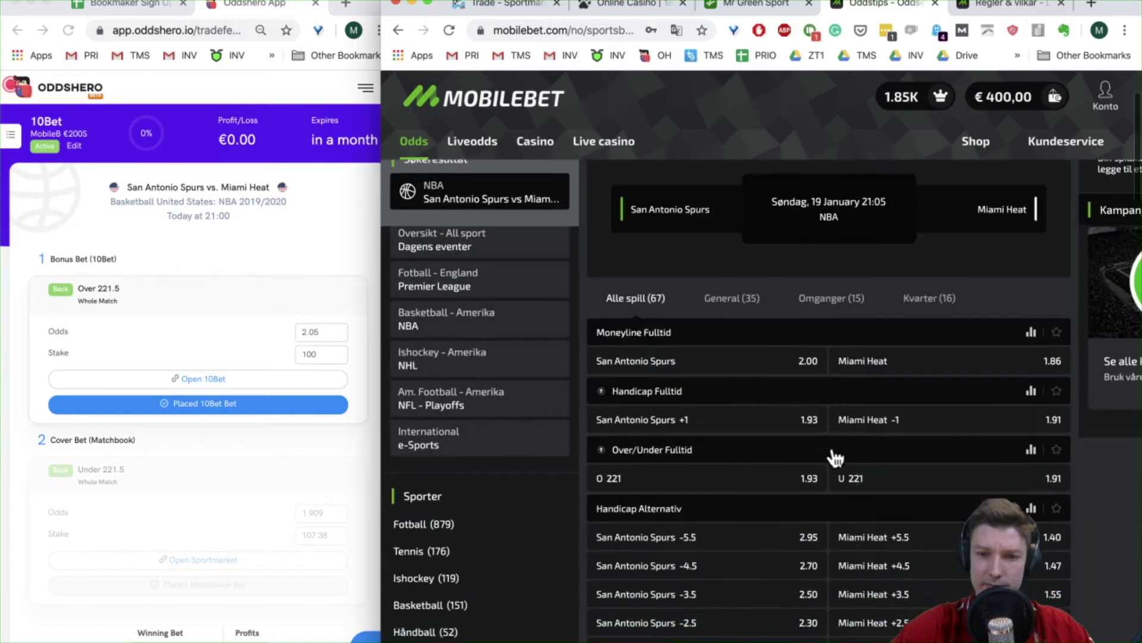
pyautogui.scroll(-1, 684, 530)
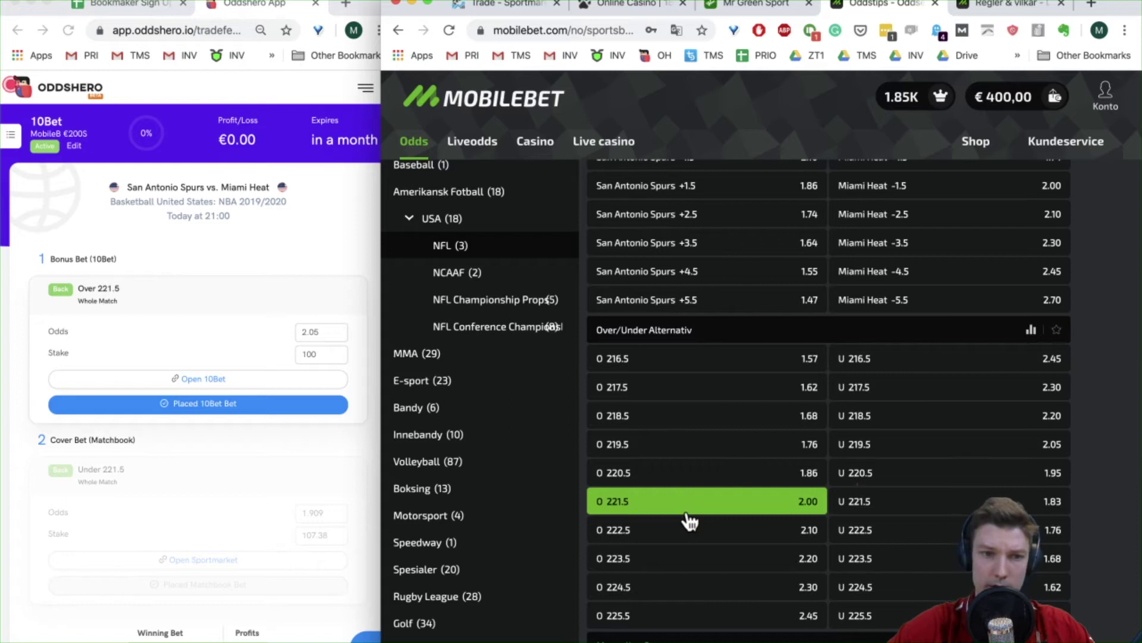
# Step: Set the bonus bet odds for Over 221.5 in Oddshero to 2.00 and check the cover bet and profits
pyautogui.click(243, 270)
pyautogui.click(334, 332)
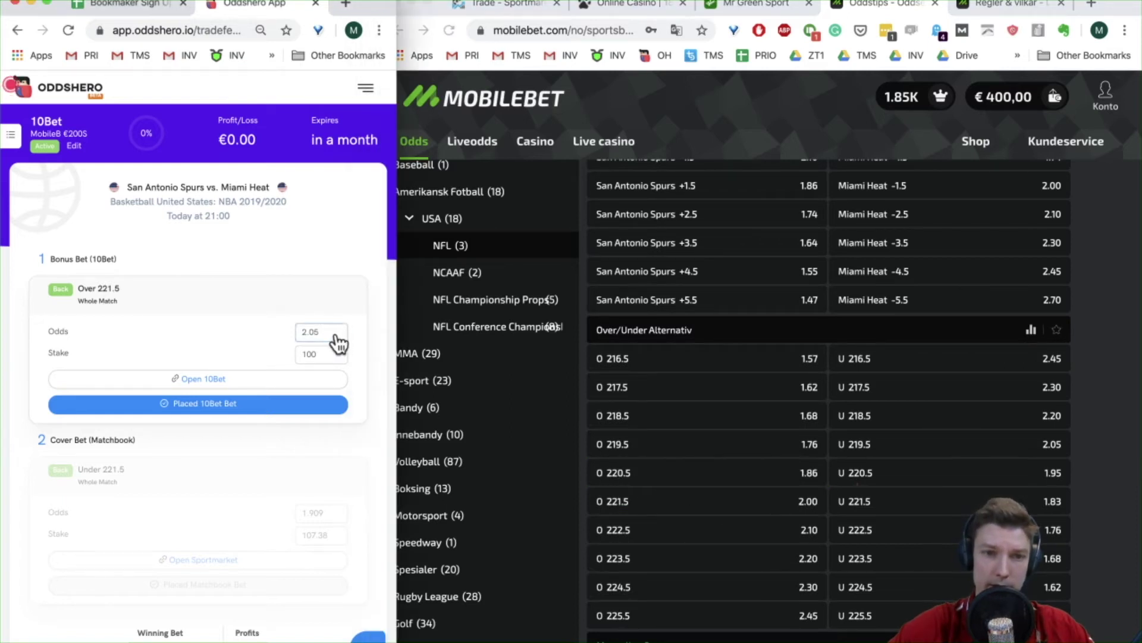
pyautogui.tripleClick(343, 336)
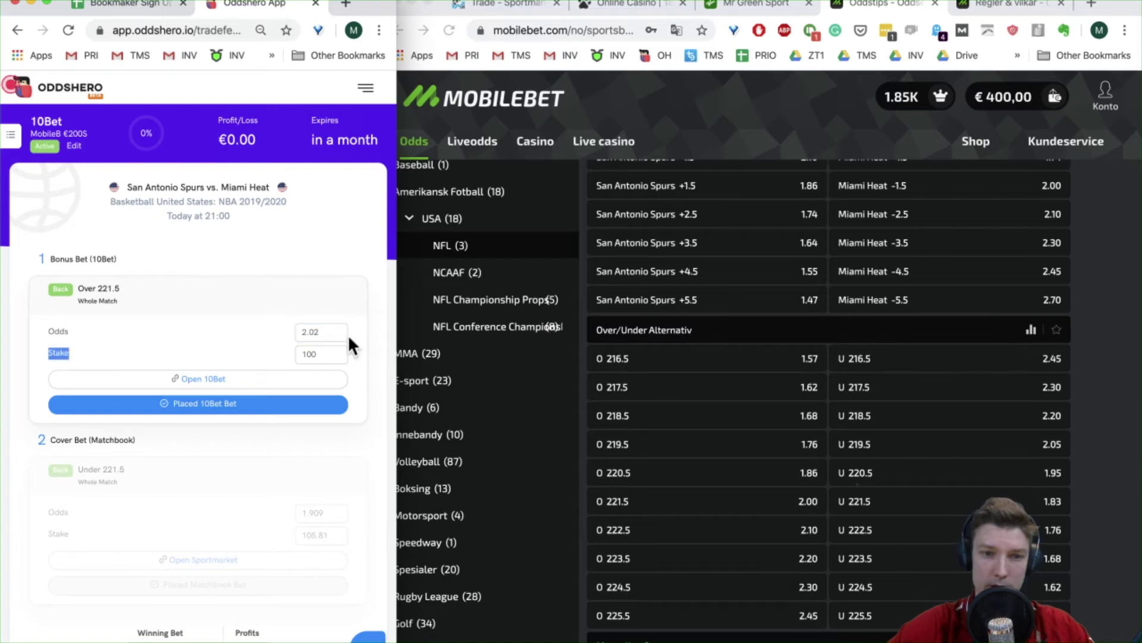
pyautogui.click(343, 337)
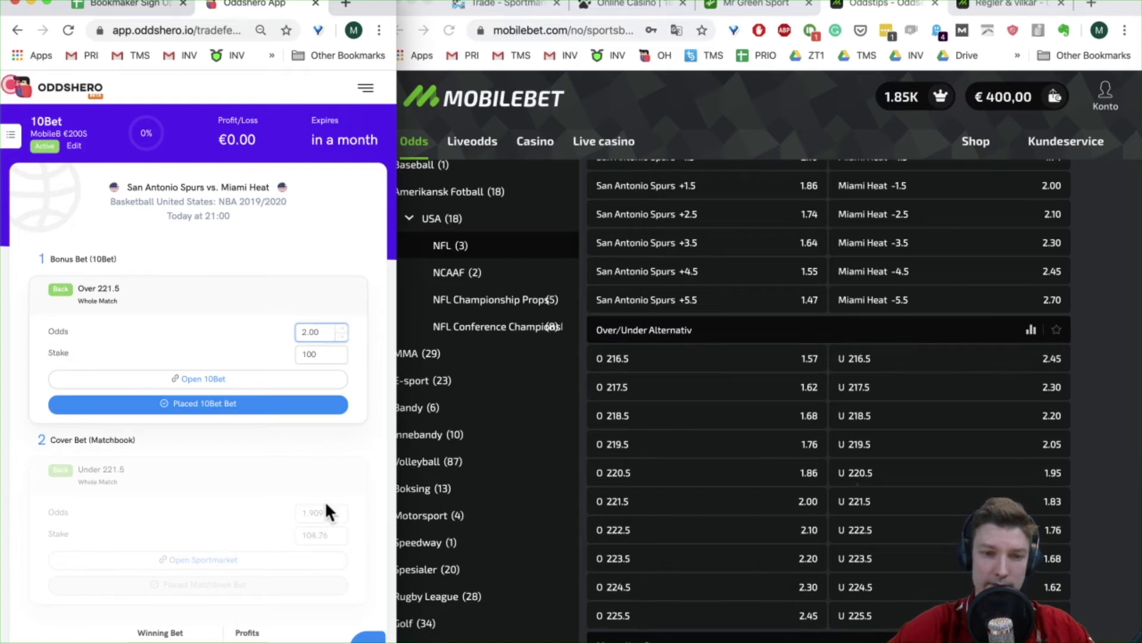
pyautogui.scroll(-2, 325, 501)
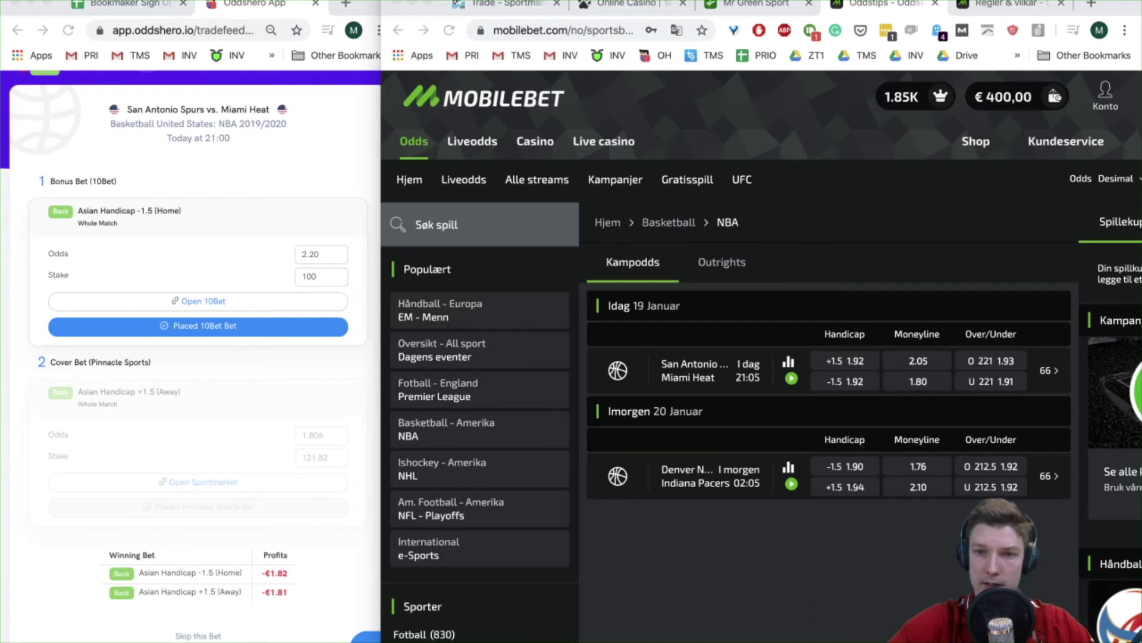
# Step: Open San Antonio Spurs vs Miami Heat from Mobilebet's NBA list and check the alternative handicap odds for San Antonio Spurs -1.5
pyautogui.click(826, 380)
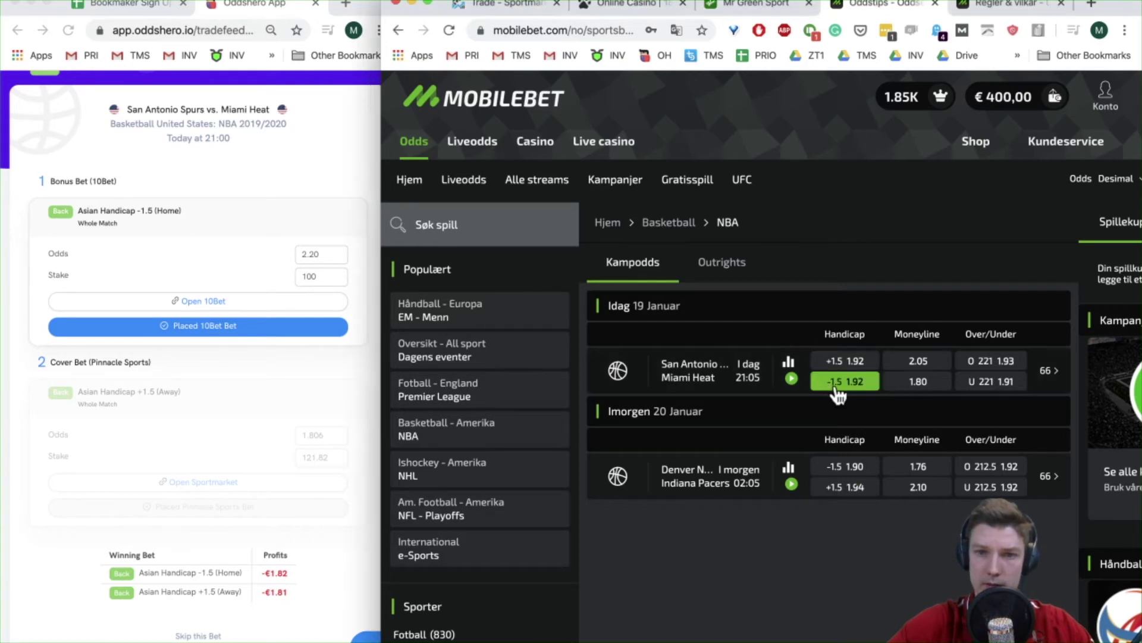
pyautogui.click(1053, 375)
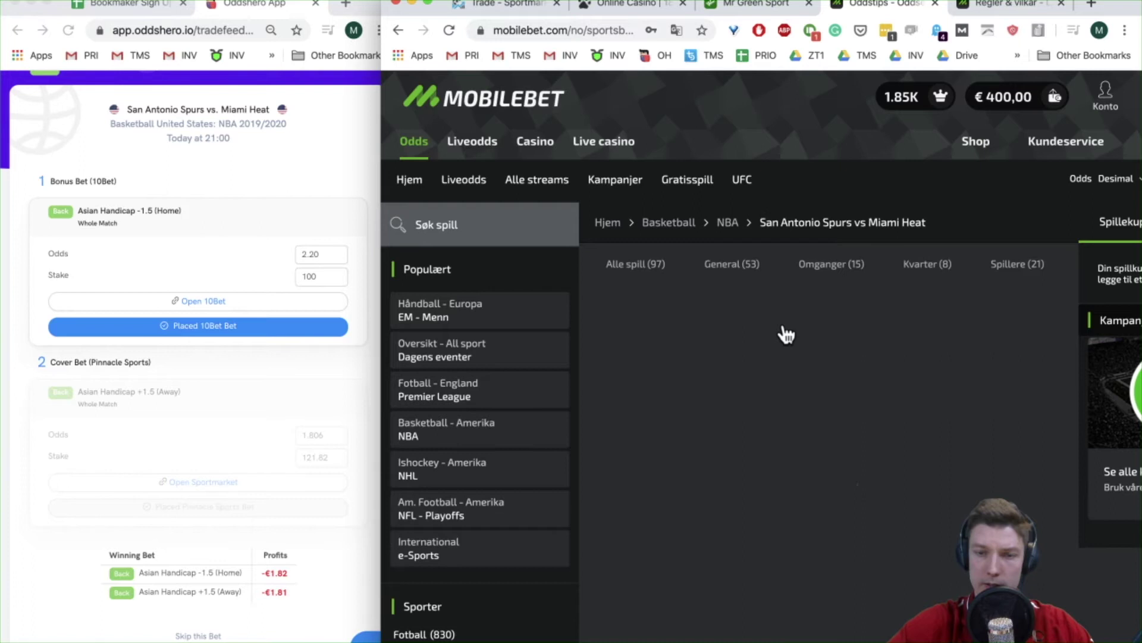
pyautogui.scroll(-5, 752, 476)
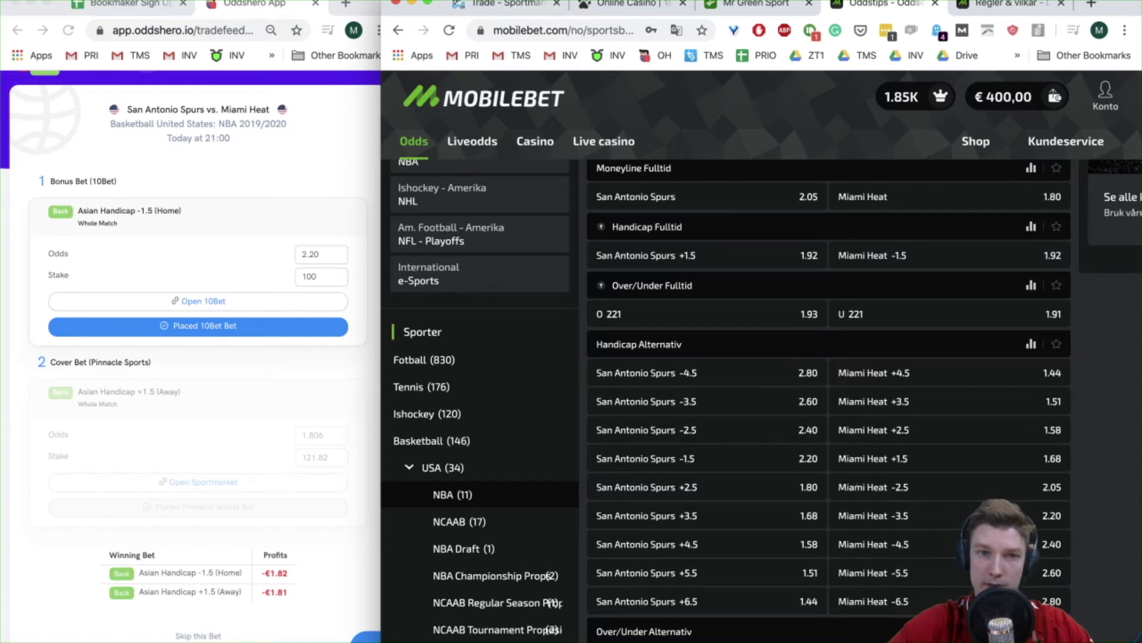
# Step: Switch to Sportmarket and search for the San Antonio Spurs vs Miami Heat match with "miami"
pyautogui.click(491, 3)
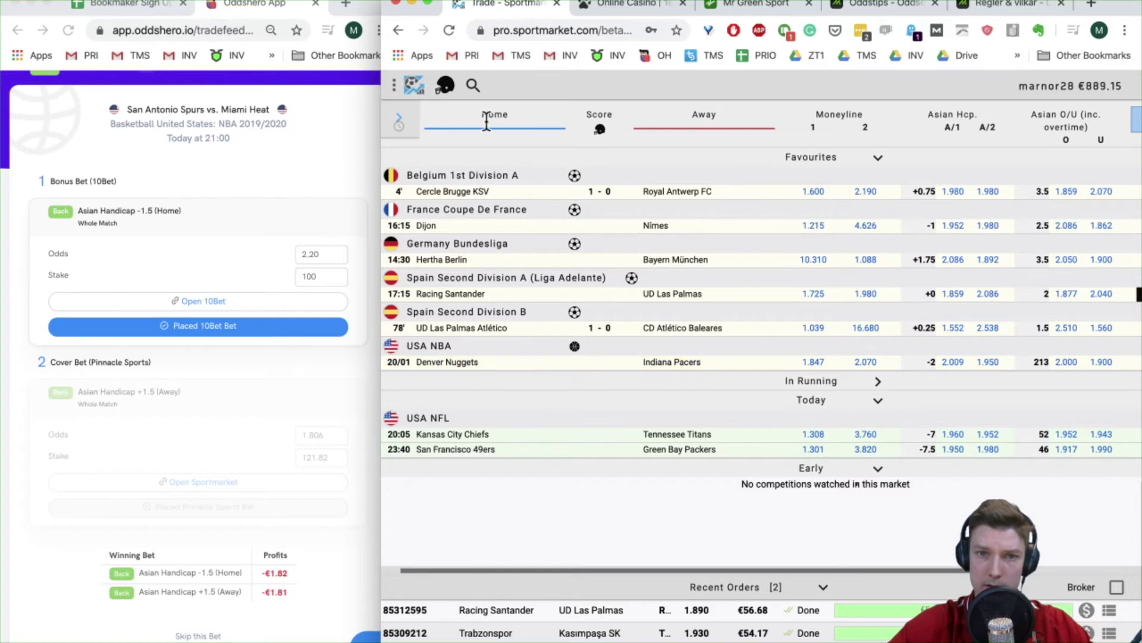
pyautogui.click(475, 87)
pyautogui.write('miami')
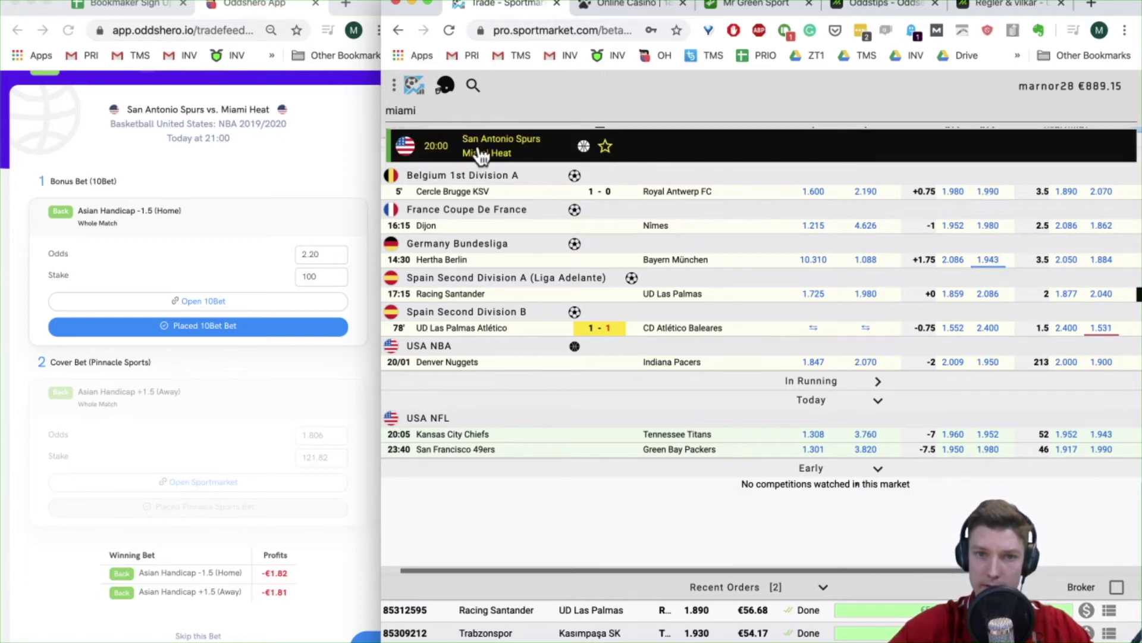
# Step: Switch the Sportmarket odds list to basketball and open Miami Heat's Asian handicap bet slip for the San Antonio Spurs game
pyautogui.click(446, 87)
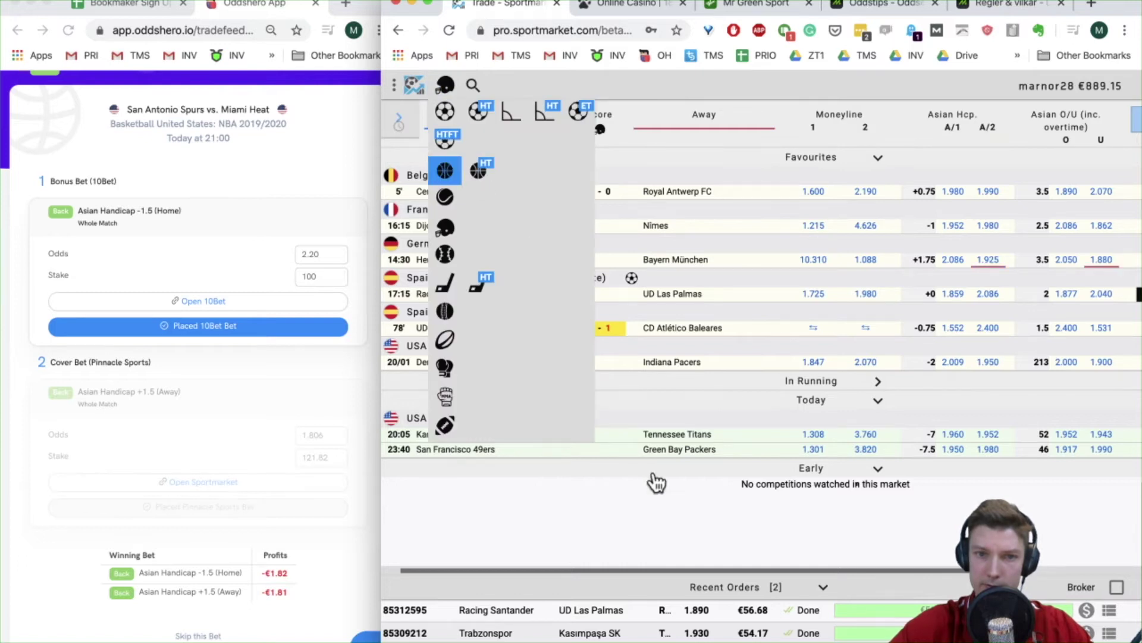
pyautogui.click(878, 480)
pyautogui.click(878, 479)
pyautogui.click(986, 198)
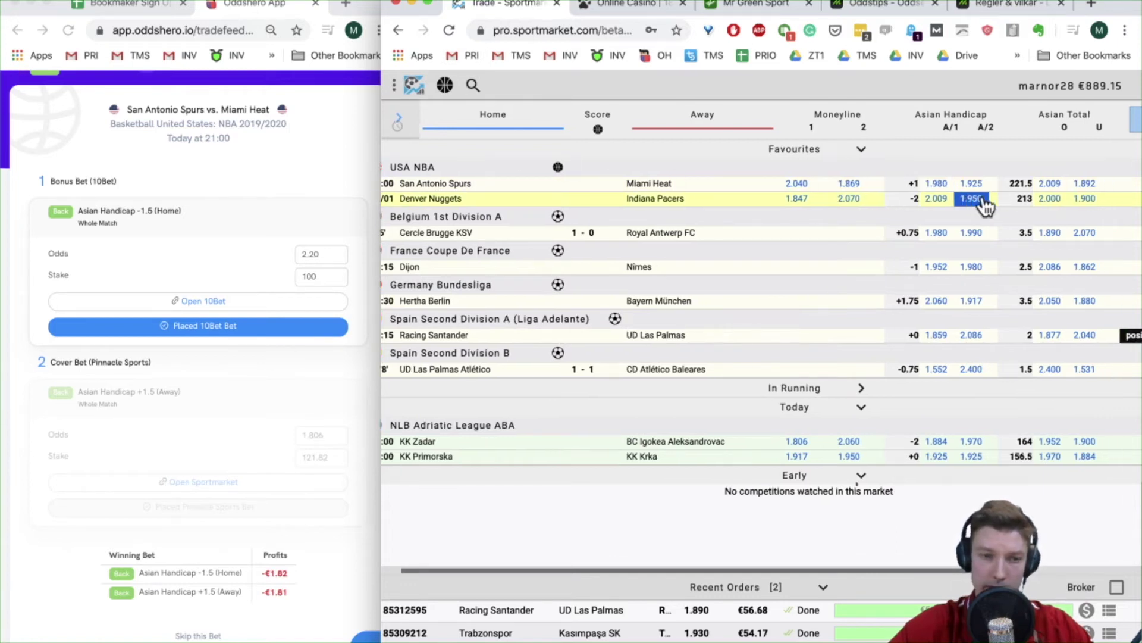
pyautogui.click(946, 186)
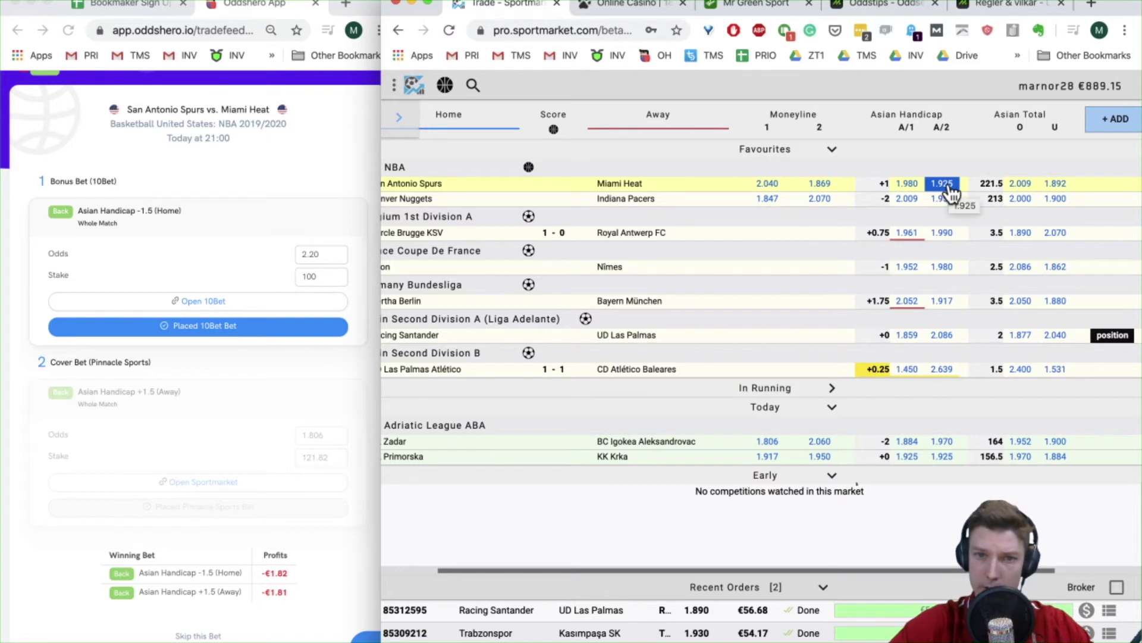
pyautogui.click(947, 188)
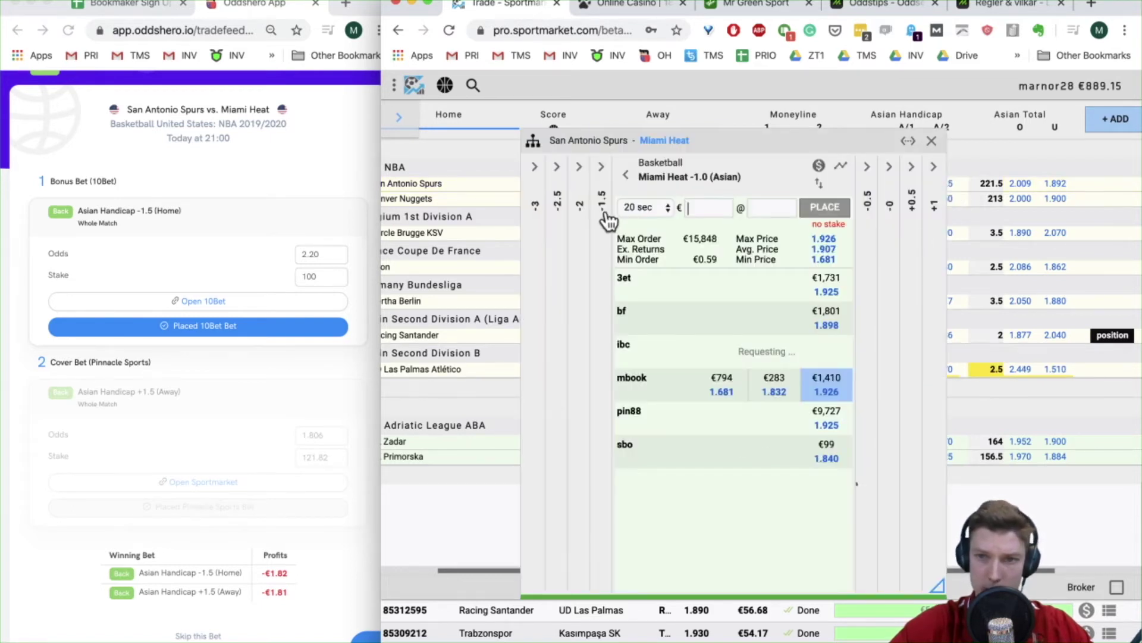
# Step: Expand the Miami Heat +1.5 Asian handicap line in the bet slip and collapse the -1.0 and +1.0 lines
pyautogui.click(934, 209)
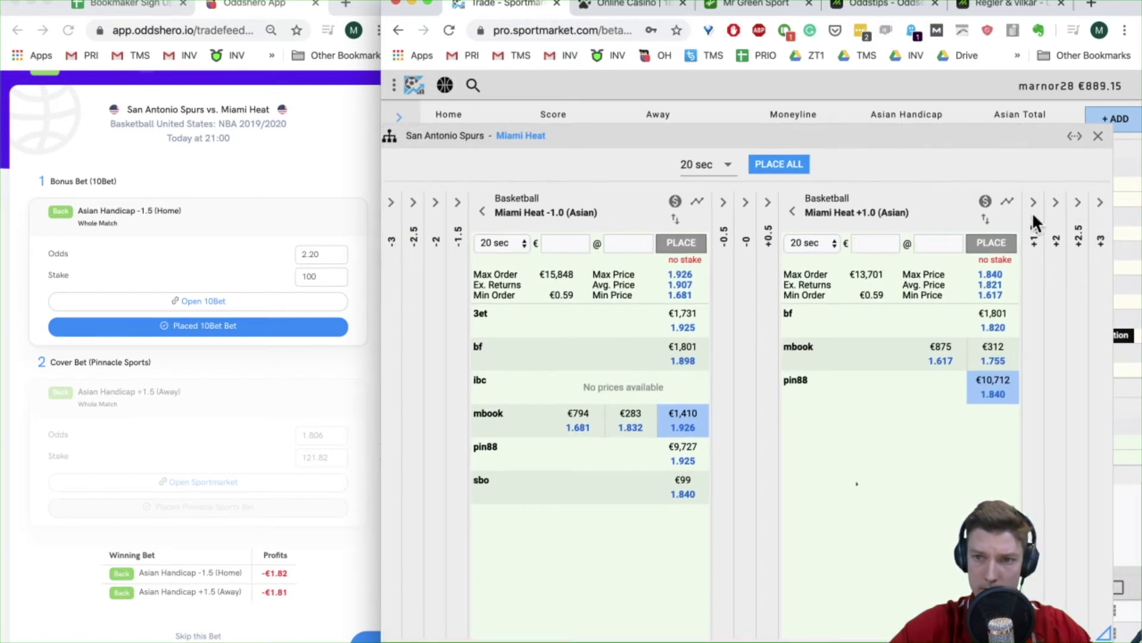
pyautogui.click(1033, 209)
pyautogui.click(793, 211)
pyautogui.click(482, 211)
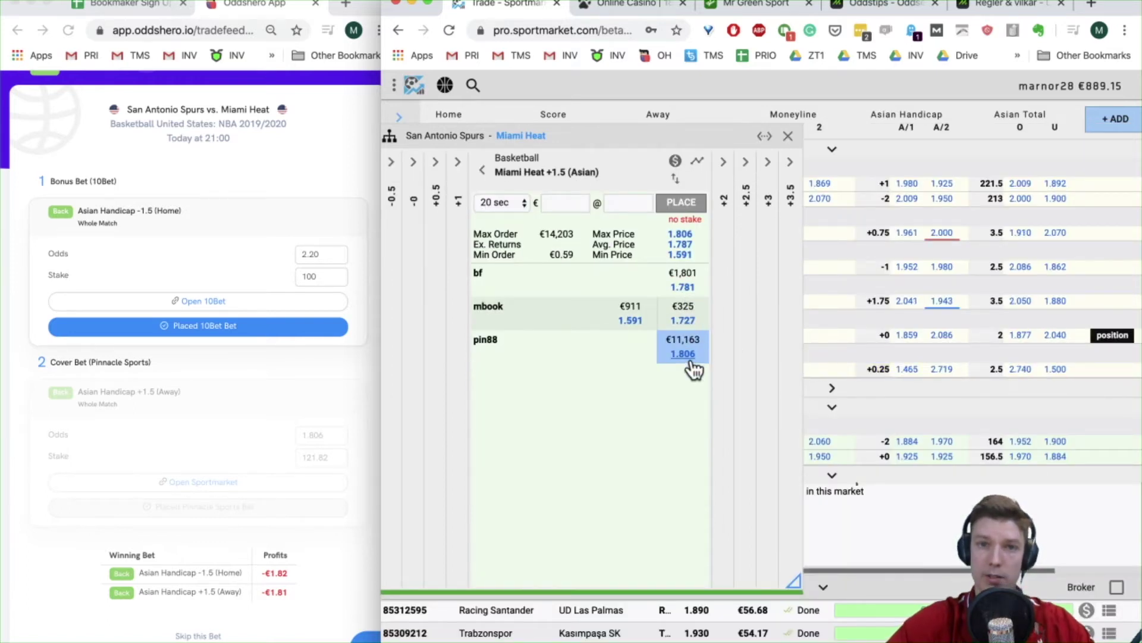
# Step: Switch from Sportmarket to the Mobilebet sportsbook
pyautogui.click(623, 5)
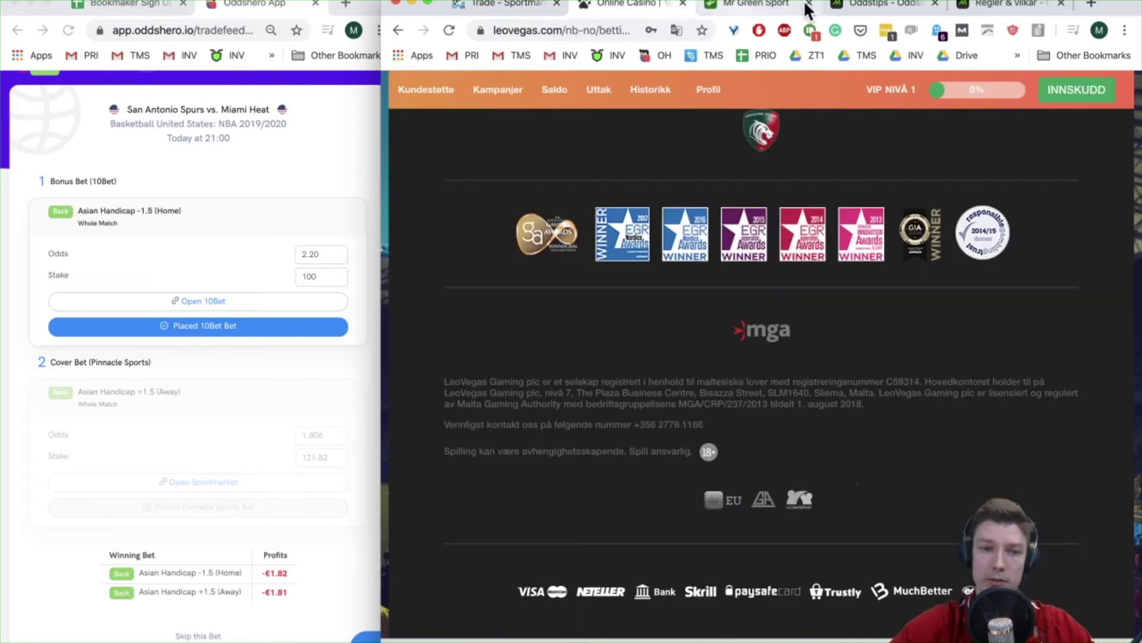
pyautogui.click(862, 5)
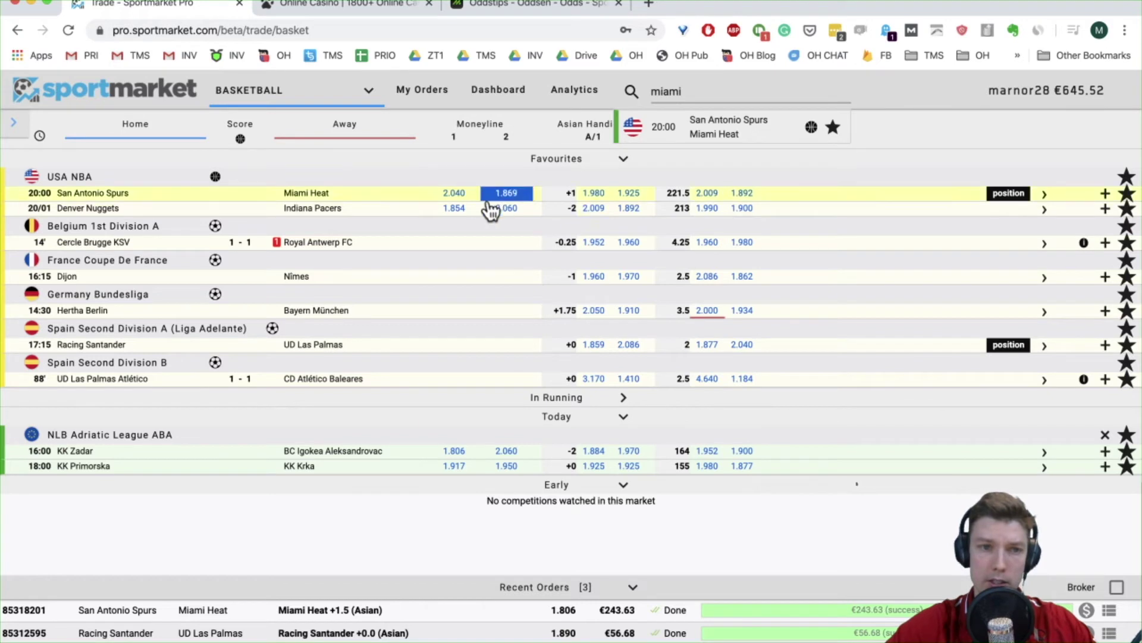
# Step: Open the Denver Nuggets moneyline slip in Sportmarket, and place the €200 Indiana Pacers moneyline bet at 2.10 on Mobilebet
pyautogui.click(456, 210)
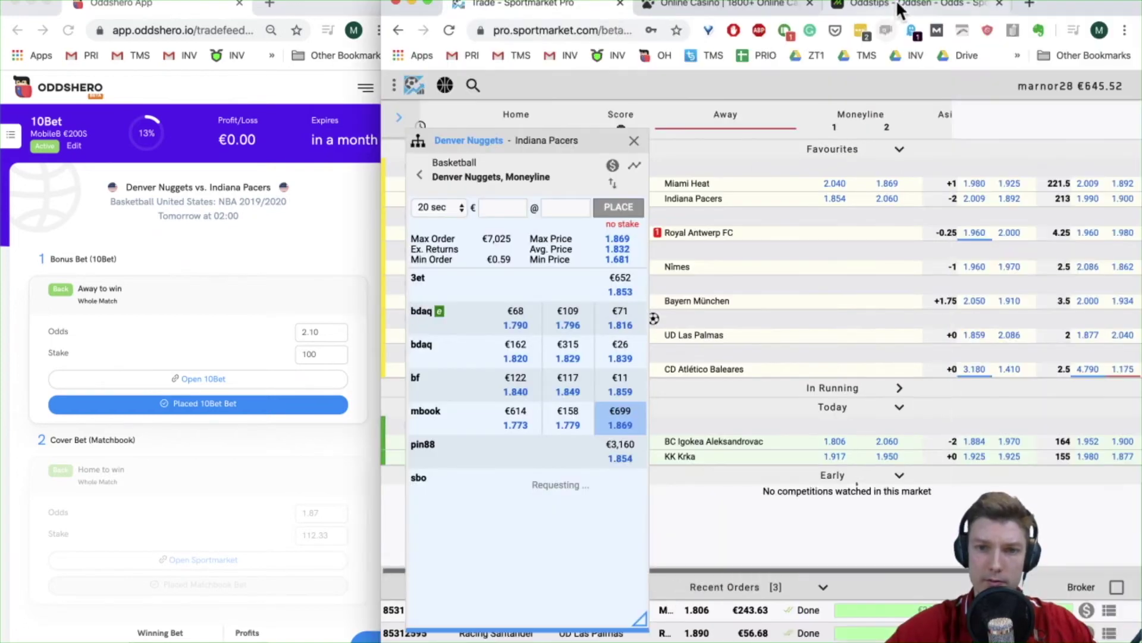
pyautogui.click(897, 8)
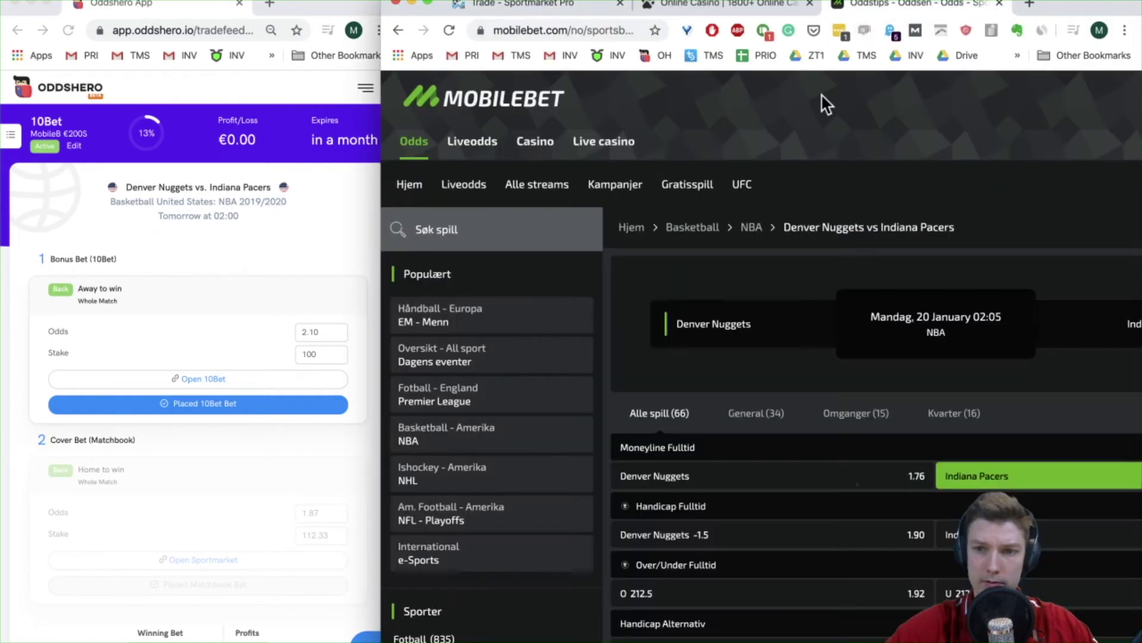
pyautogui.hotkey('ctrl', 'alt', 'Left')
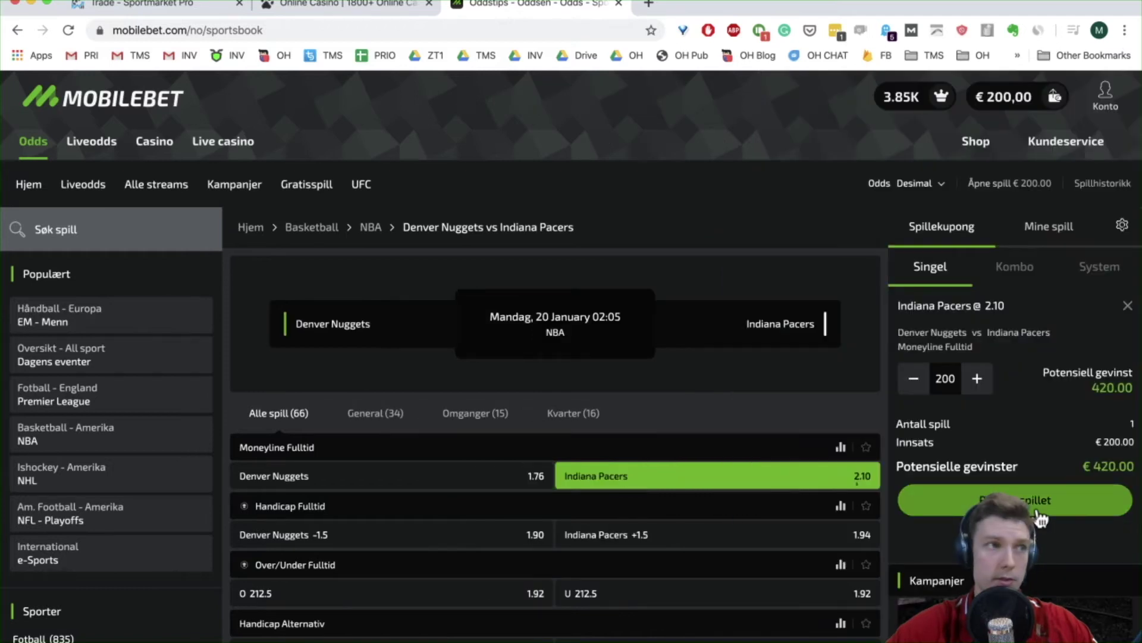
pyautogui.click(1040, 518)
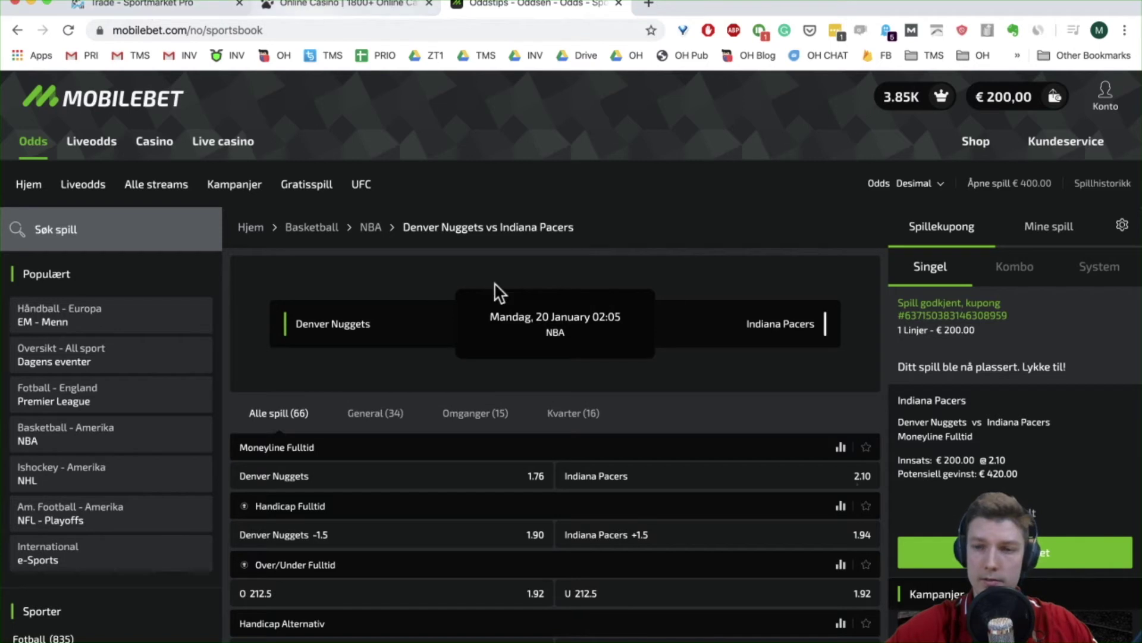
pyautogui.click(1040, 230)
pyautogui.click(961, 232)
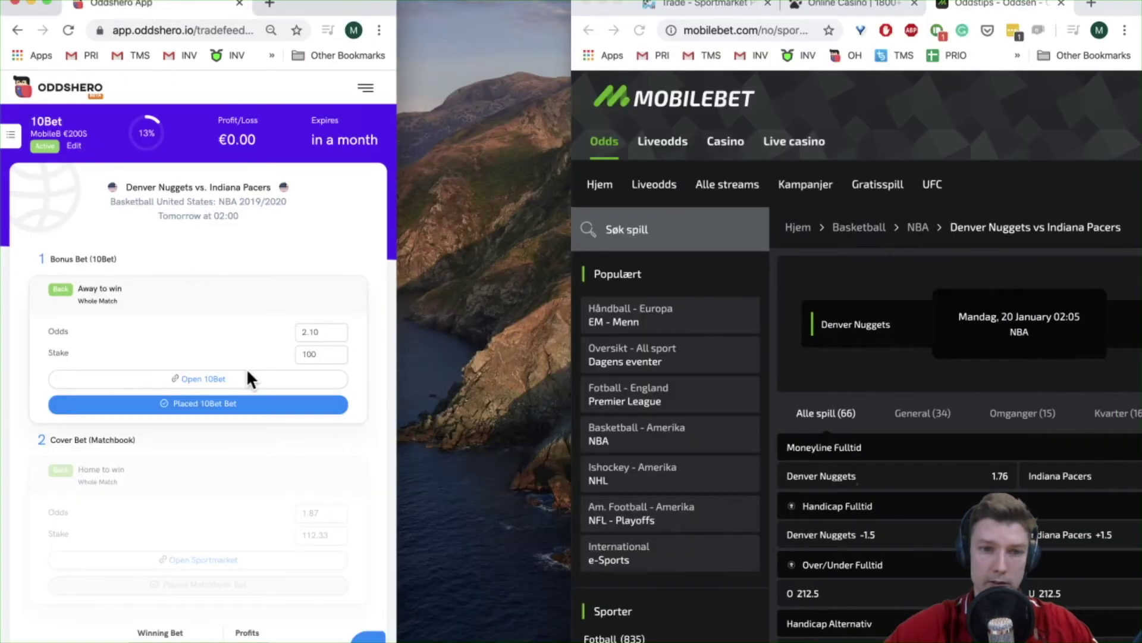
# Step: Set the 10Bet bonus stake for Denver Nuggets vs. Indiana Pacers to 200 in OddsHero and update the bet
pyautogui.doubleClick(322, 354)
pyautogui.write('200')
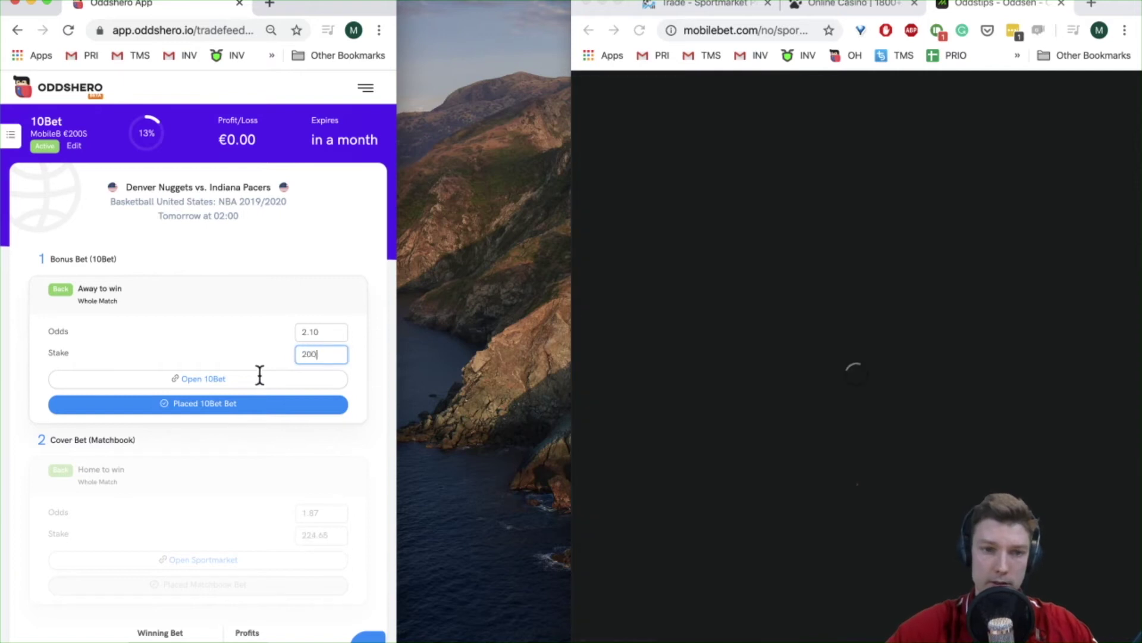
pyautogui.click(843, 259)
pyautogui.click(726, 6)
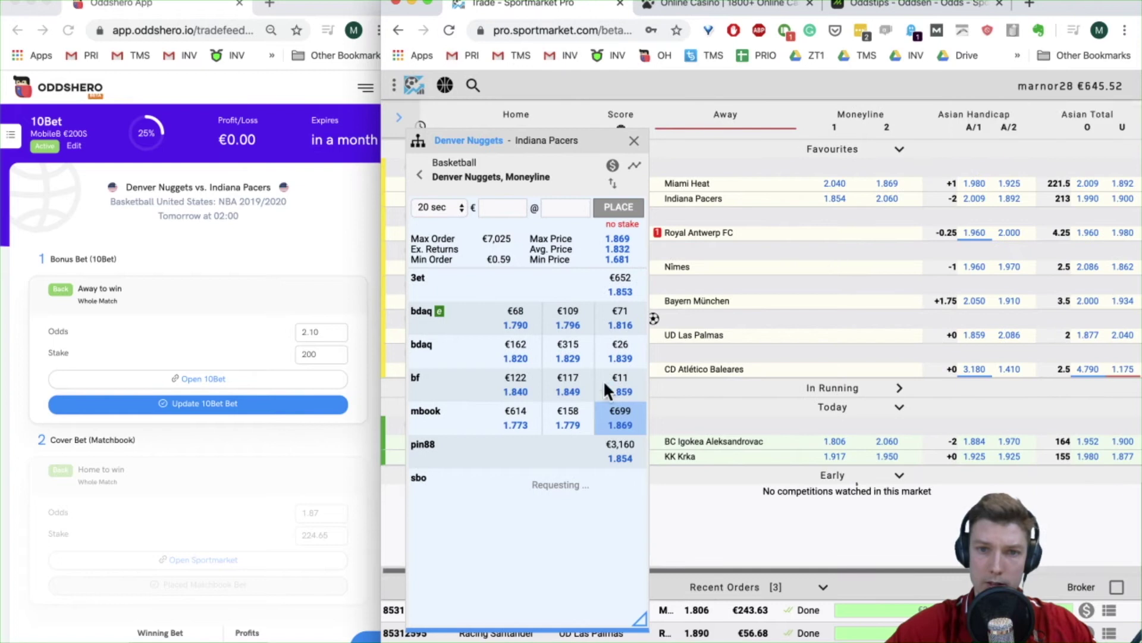
pyautogui.click(343, 405)
# Step: Place a Sportmarket order of €224.65 at 1.869 on the Denver Nuggets moneyline
pyautogui.click(507, 209)
pyautogui.write('224.5')
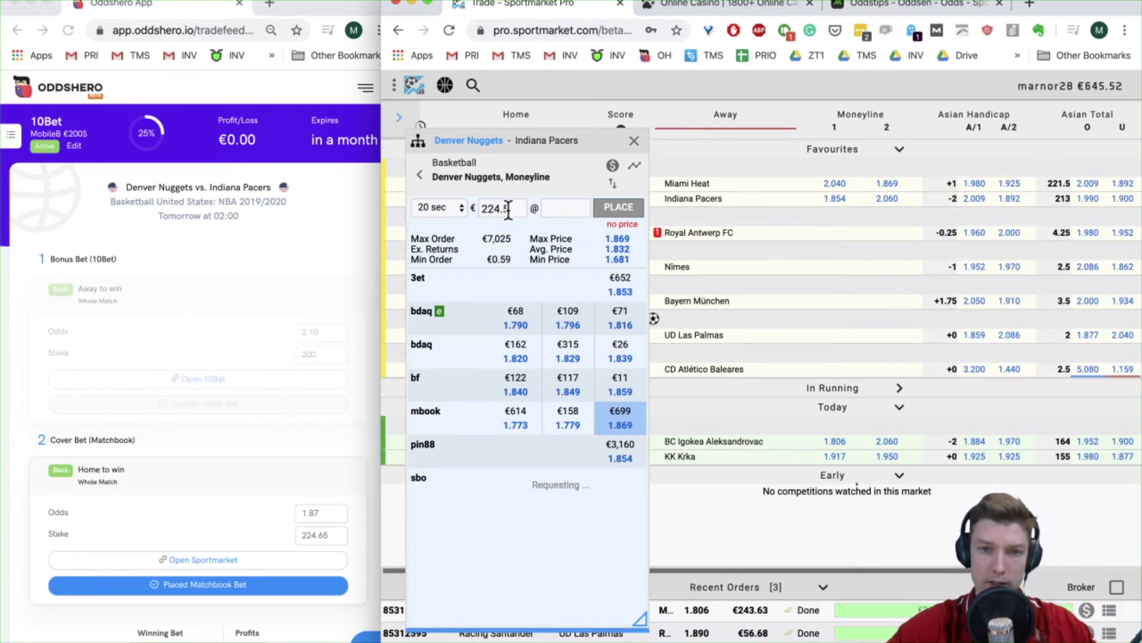
pyautogui.write('65')
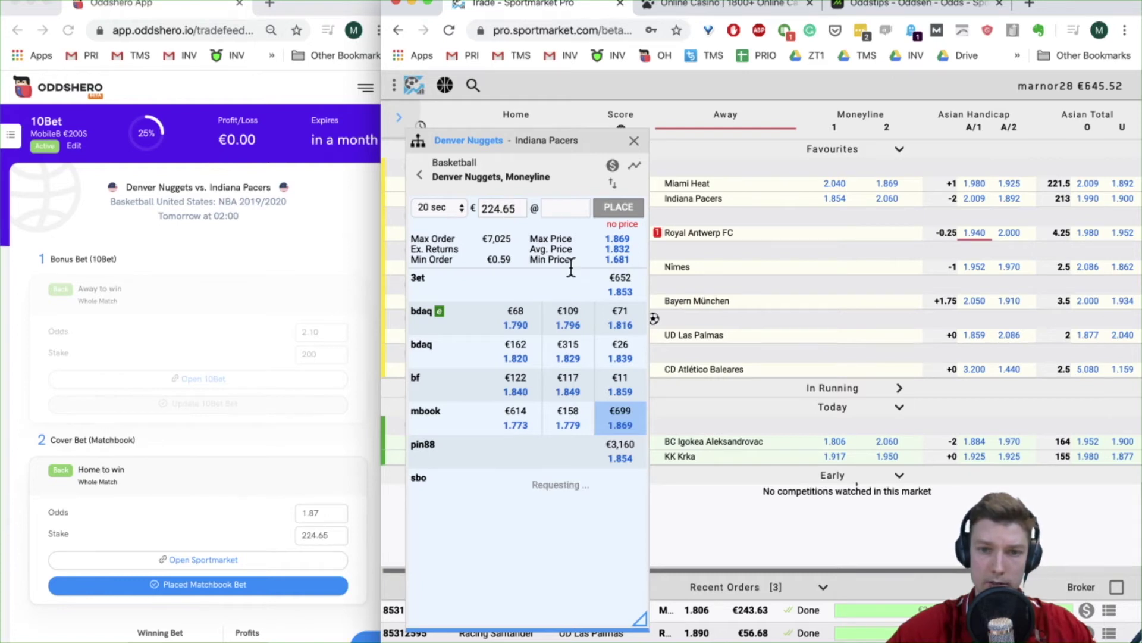
pyautogui.click(623, 424)
pyautogui.click(621, 217)
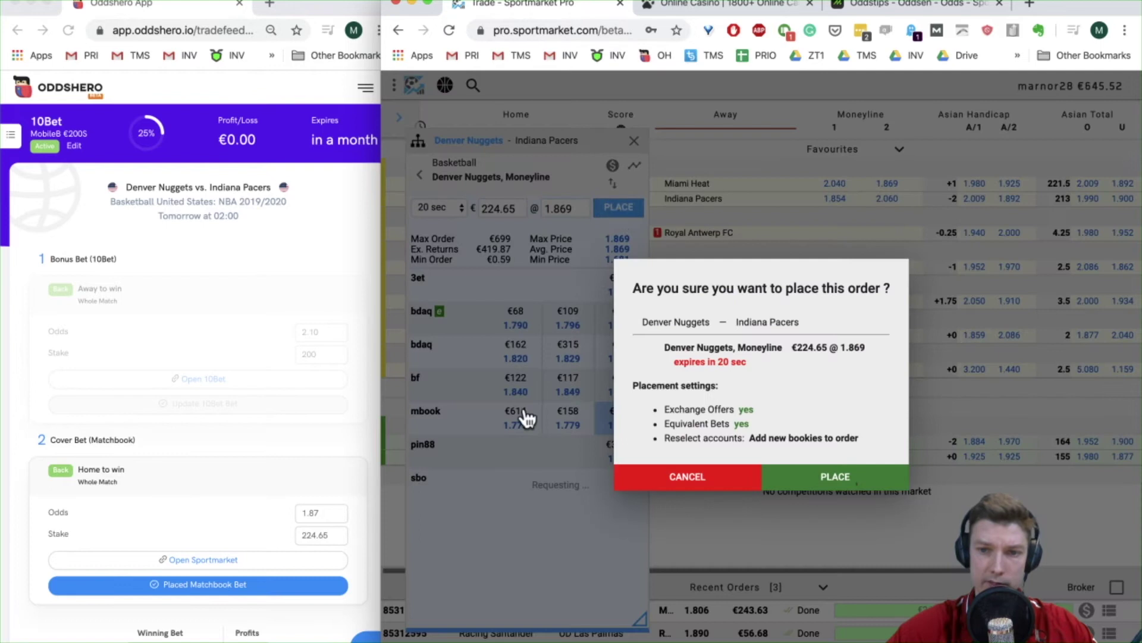
pyautogui.click(831, 477)
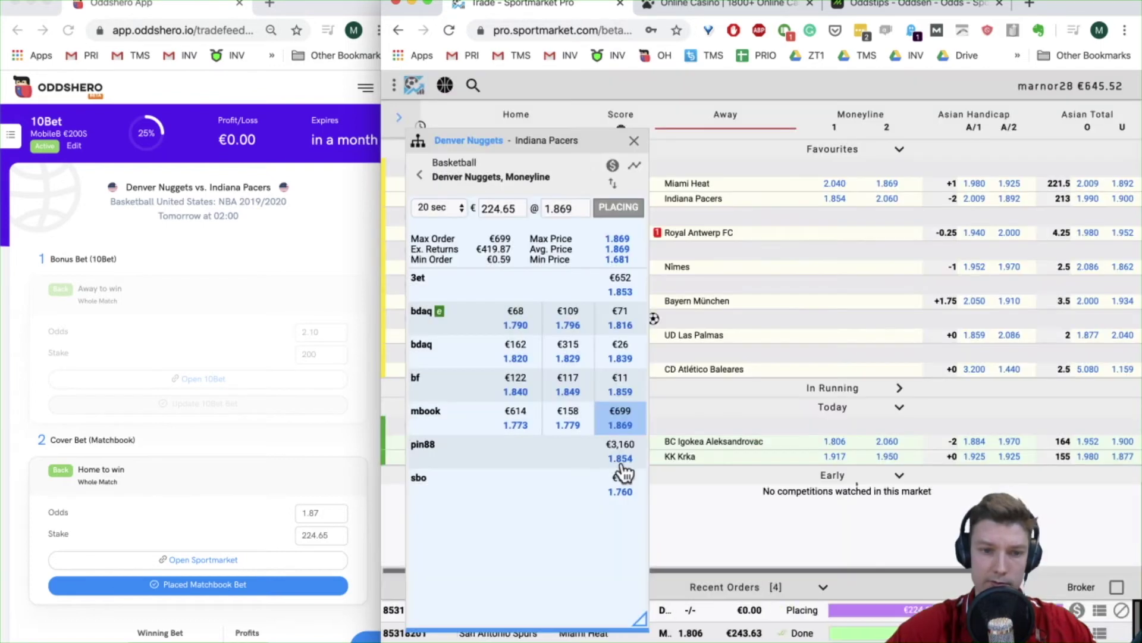
# Step: Set the Matchbook cover bet's odds to 1.88 in OddsHero and mark the cover bet as placed
pyautogui.click(227, 583)
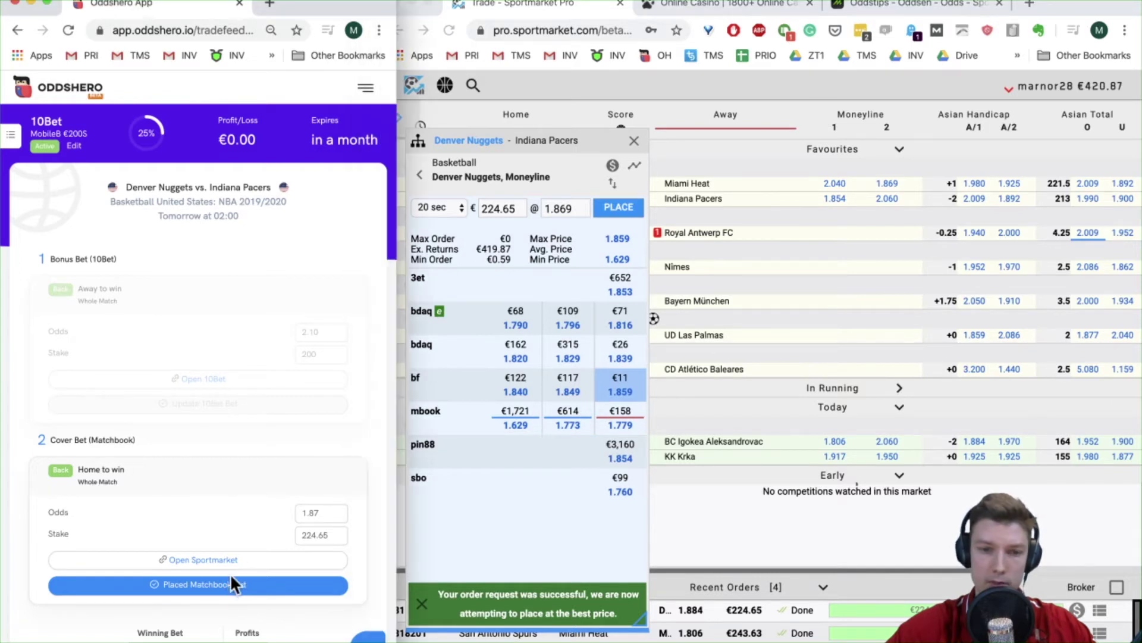
pyautogui.click(321, 513)
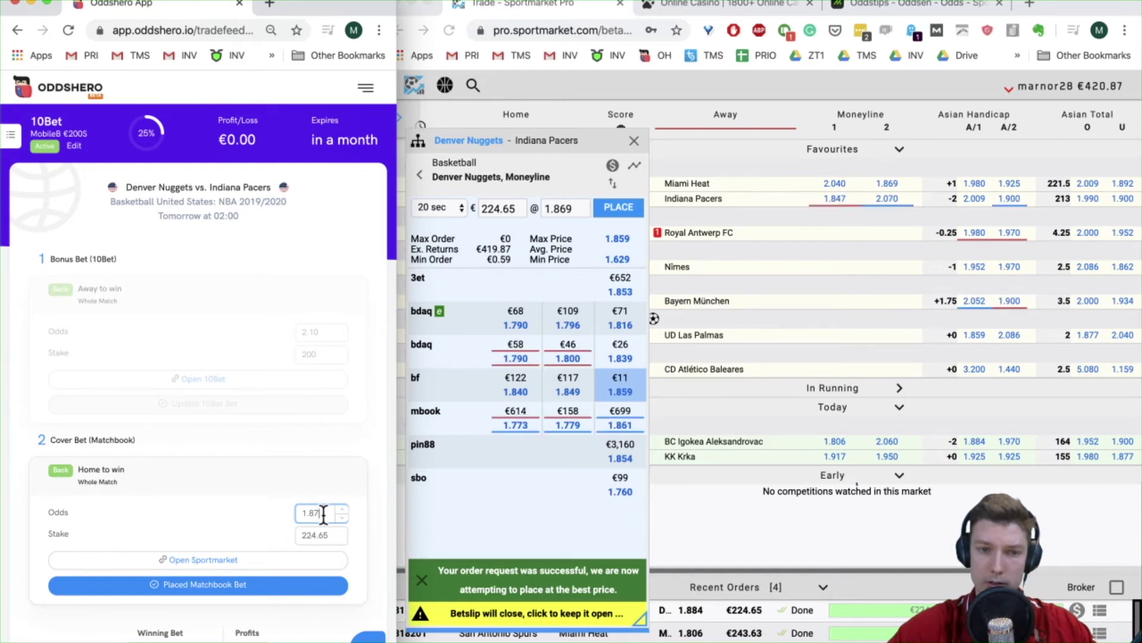
pyautogui.press('BackSpace')
pyautogui.write('4')
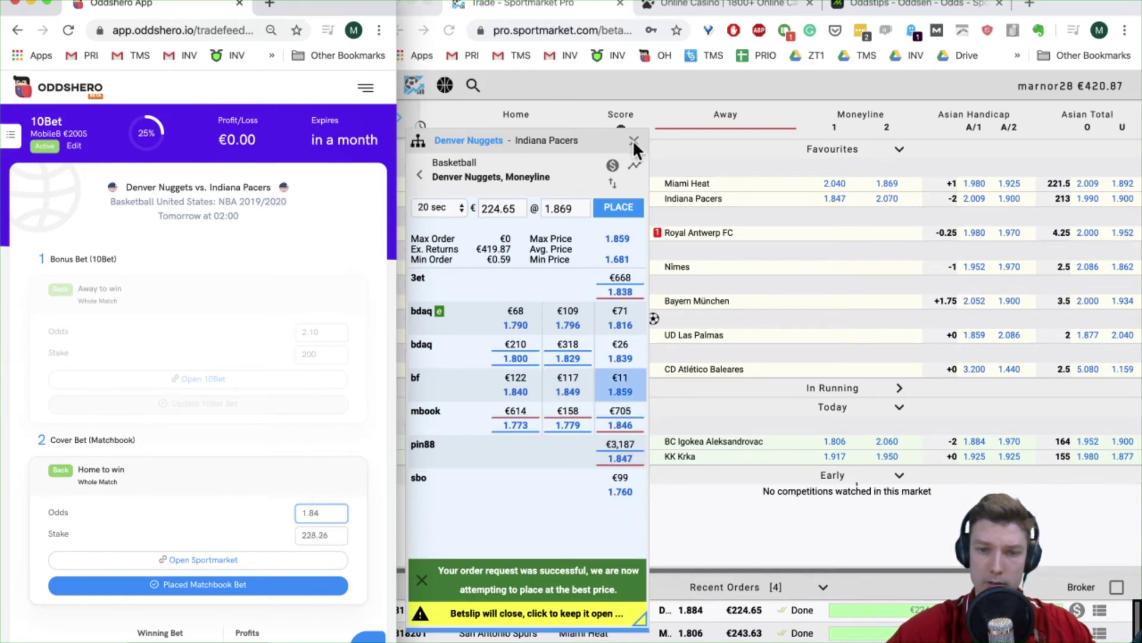
pyautogui.click(634, 140)
pyautogui.click(330, 536)
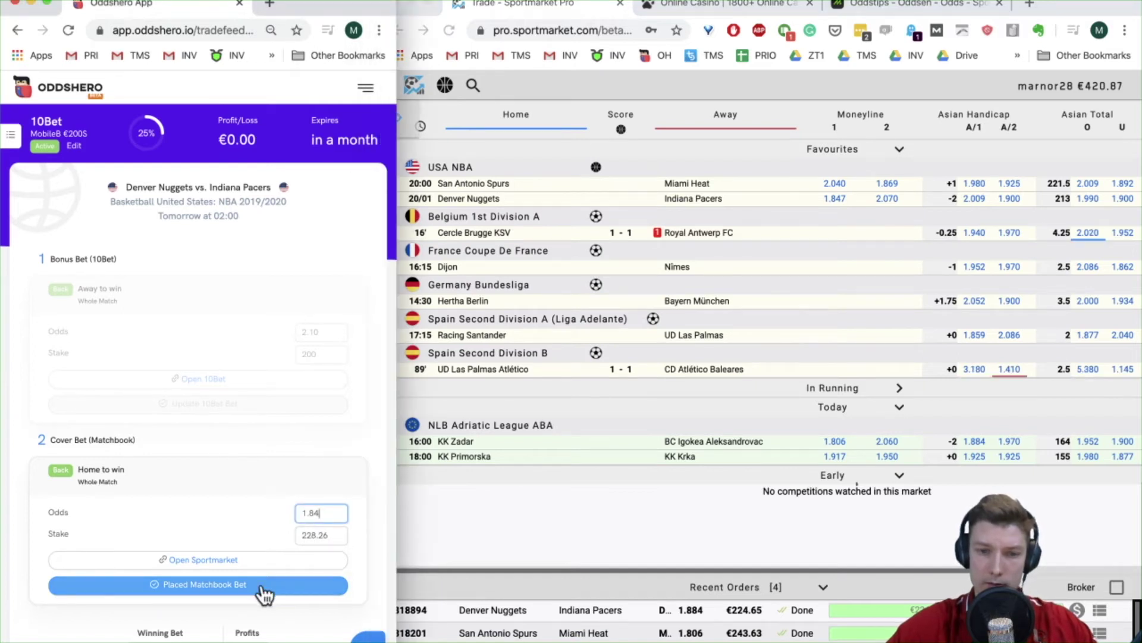
pyautogui.press('BackSpace')
pyautogui.write('8')
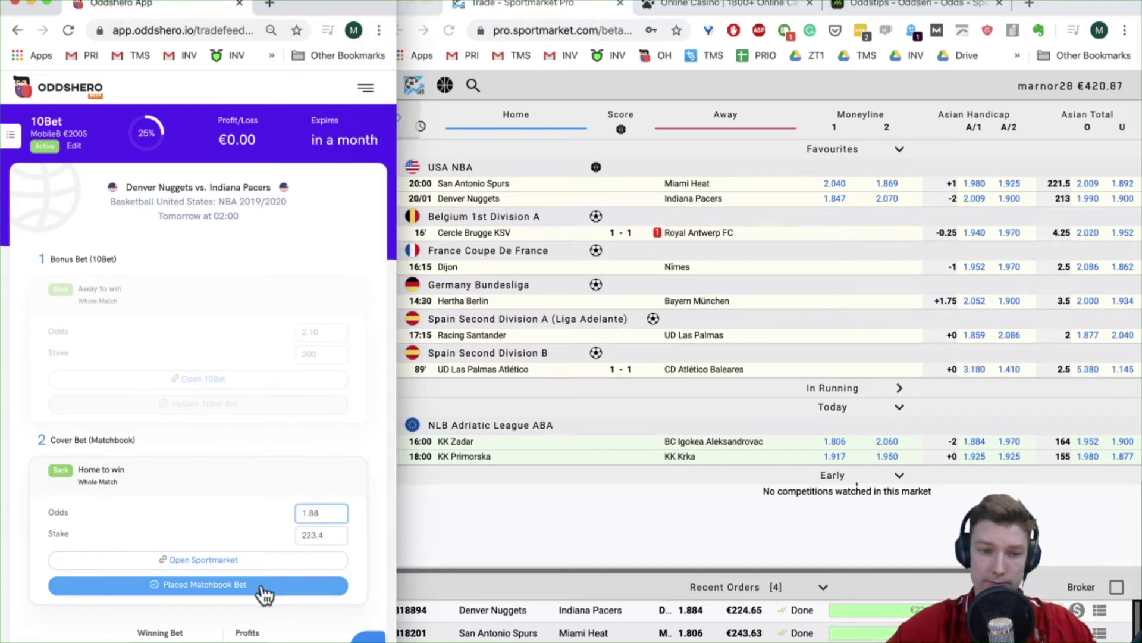
pyautogui.click(292, 583)
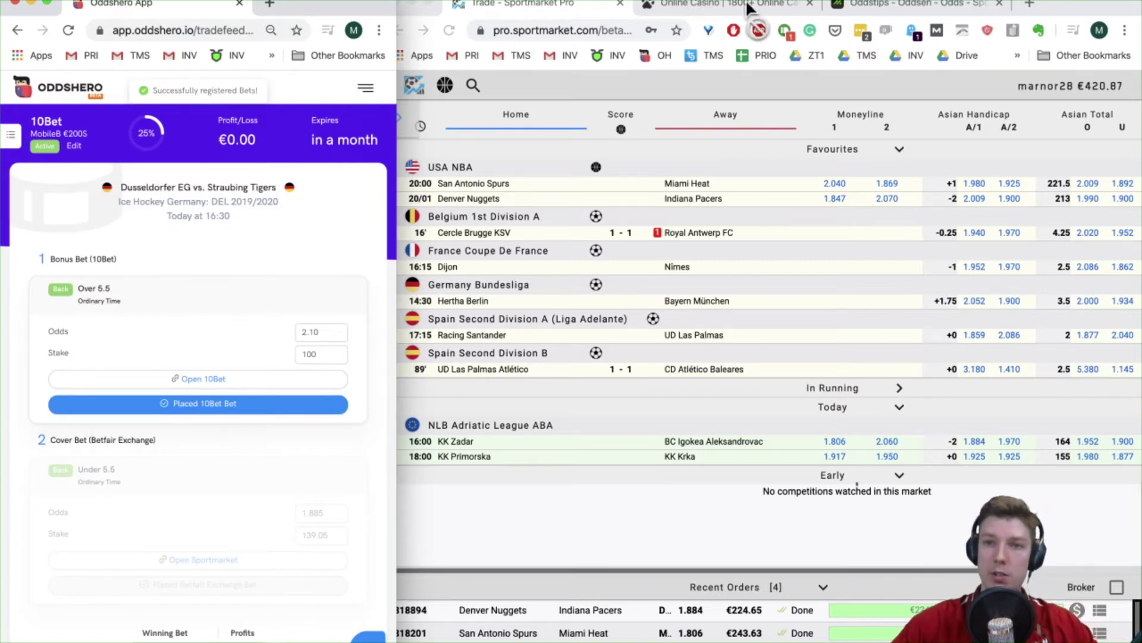
# Step: Dismiss Mobilebet's deposit form and resize the OddsHero window to half the screen
pyautogui.click(858, 5)
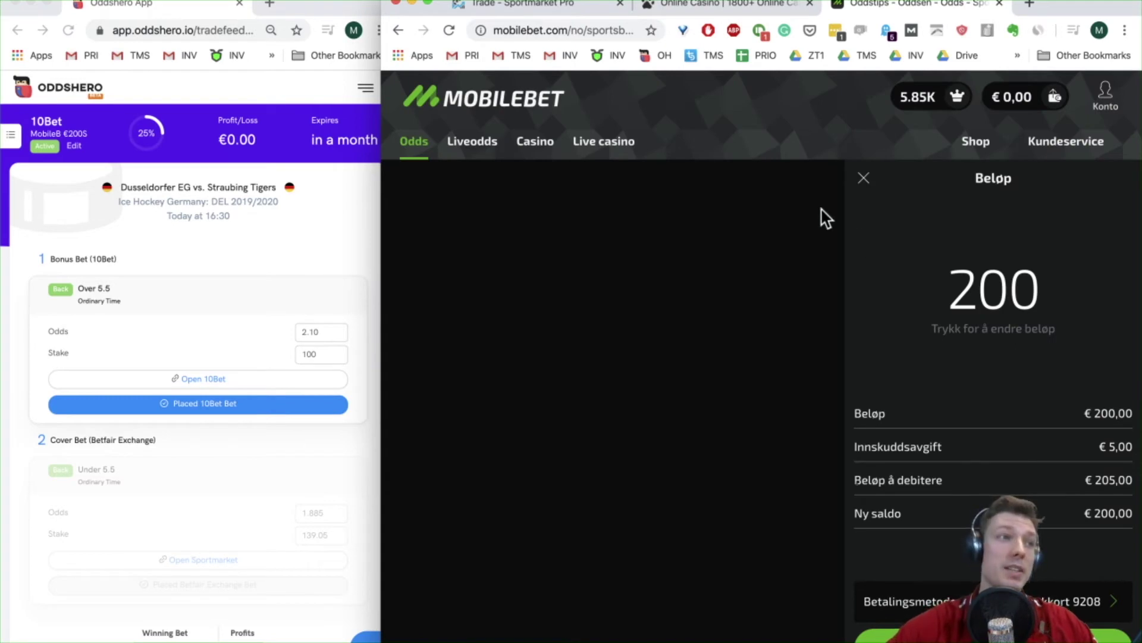
pyautogui.click(864, 178)
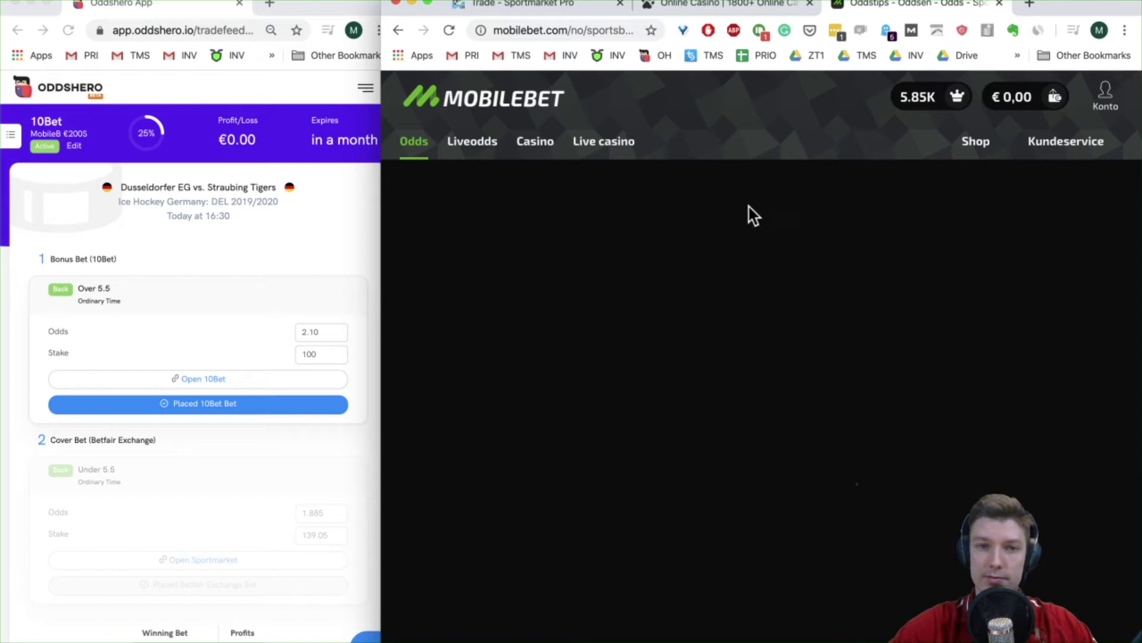
pyautogui.click(275, 226)
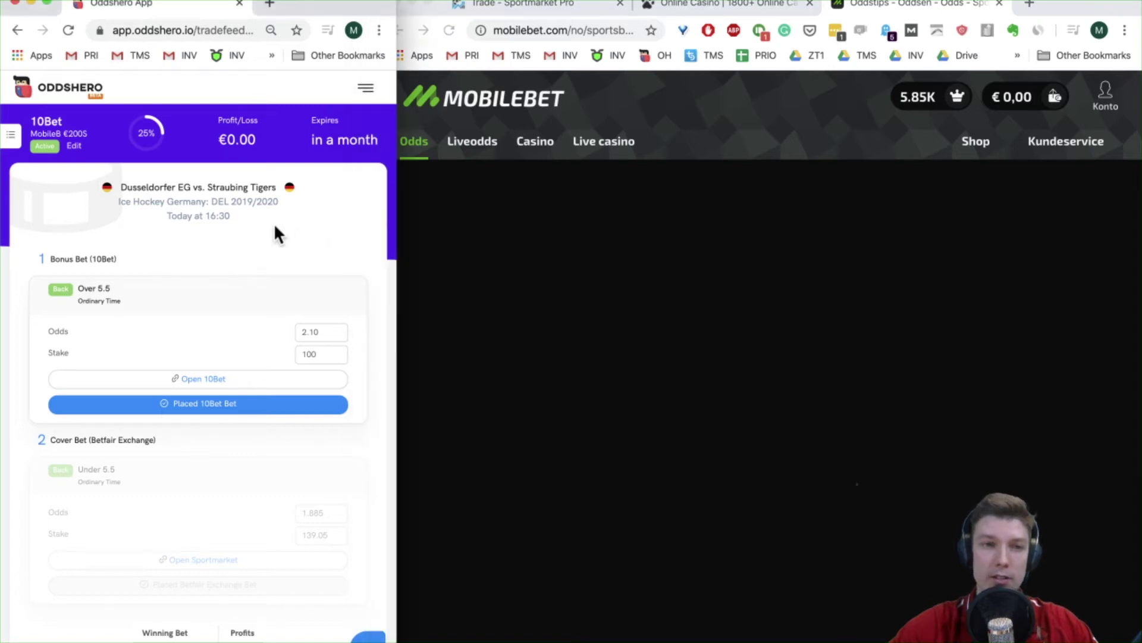
pyautogui.hotkey('ctrl', 'alt', 'Return')
pyautogui.hotkey('ctrl', 'alt', 'Left')
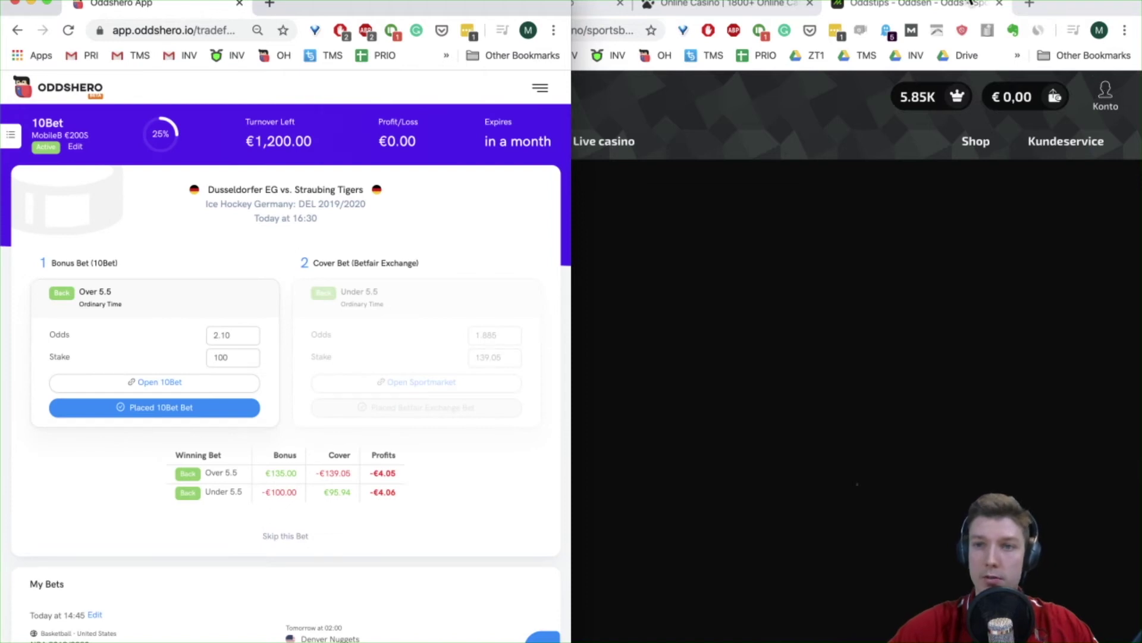
# Step: Search for "folk" in a new browser tab to reach Folkeautomaten, and return to the OddsHero window
pyautogui.click(1030, 5)
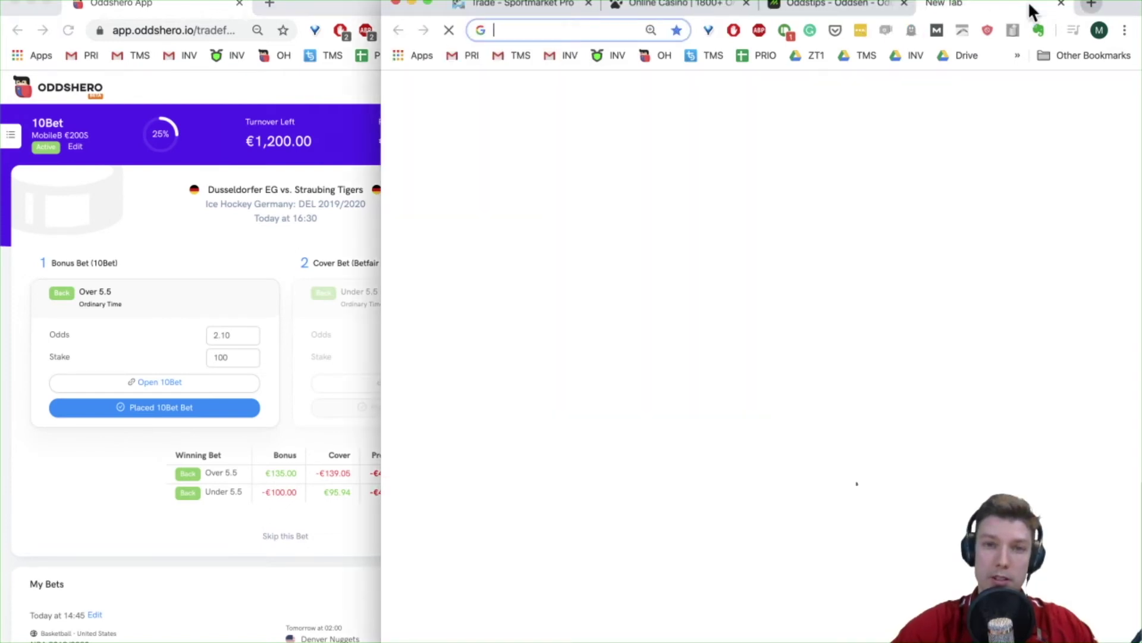
pyautogui.write('folk')
pyautogui.press('Return')
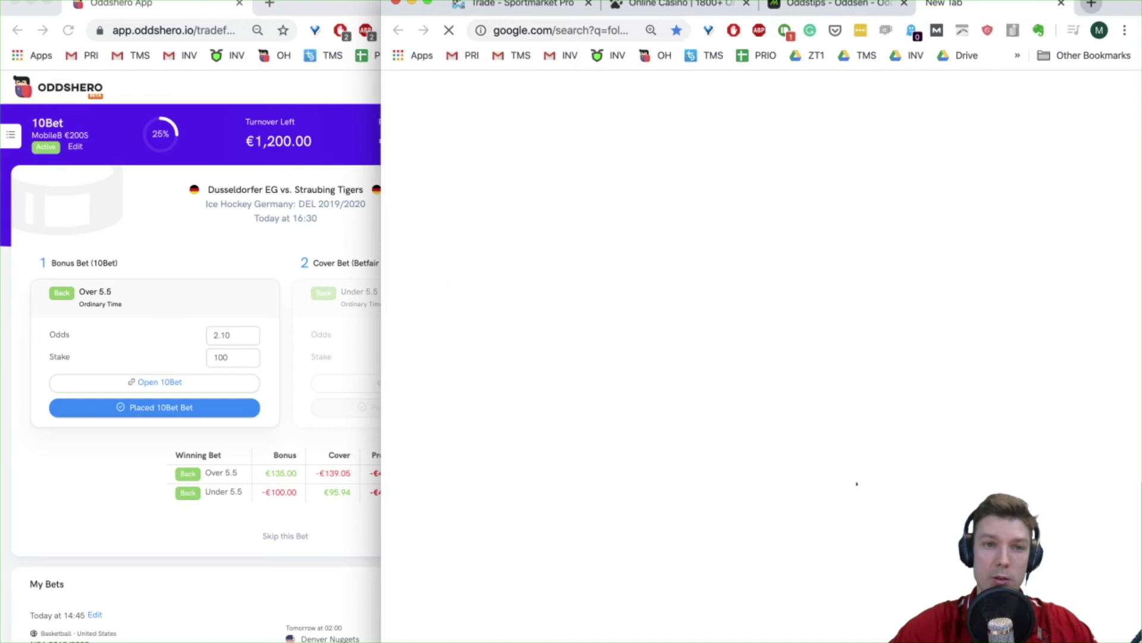
pyautogui.click(231, 155)
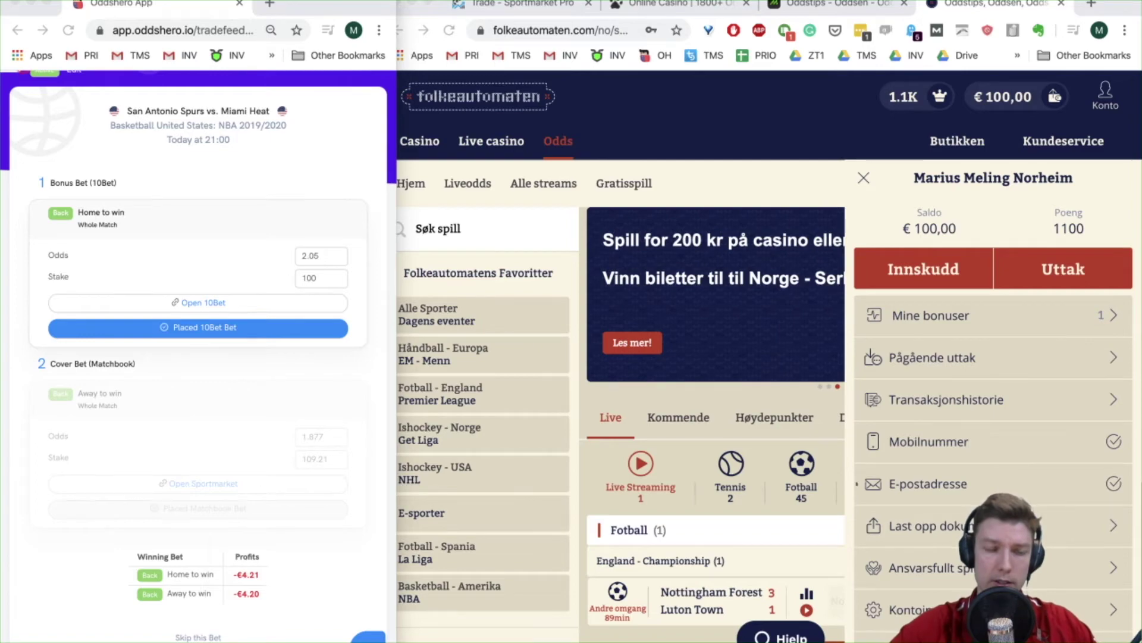
pyautogui.click(332, 378)
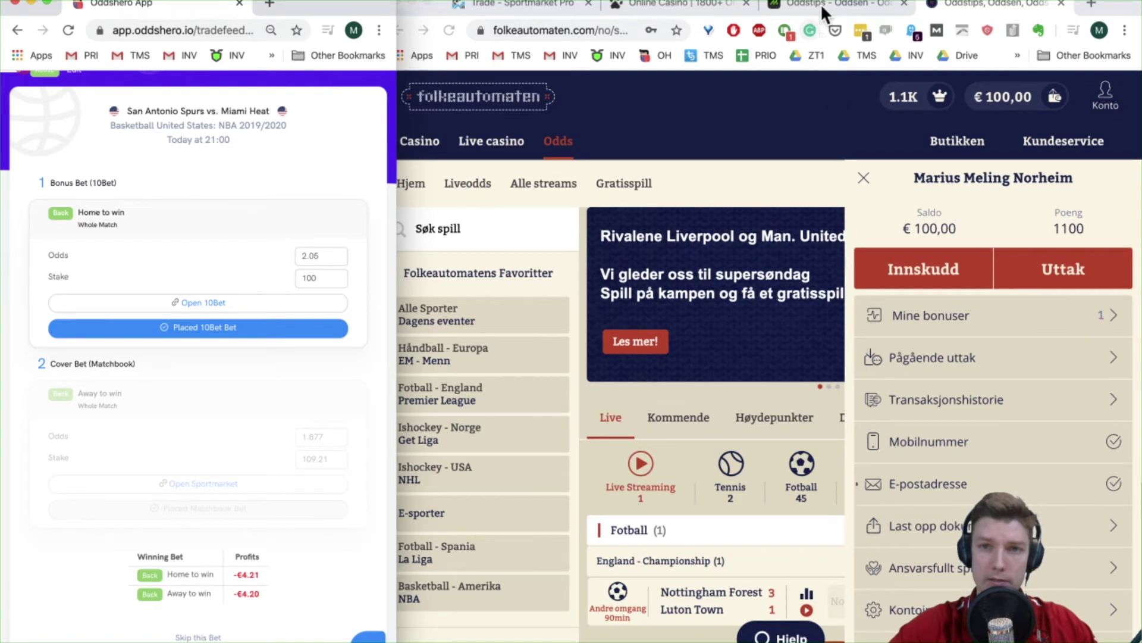
# Step: Check the San Antonio Spurs vs. Miami Heat moneyline odds in Sportmarket and return to Folkeautomaten
pyautogui.click(513, 6)
pyautogui.click(513, 6)
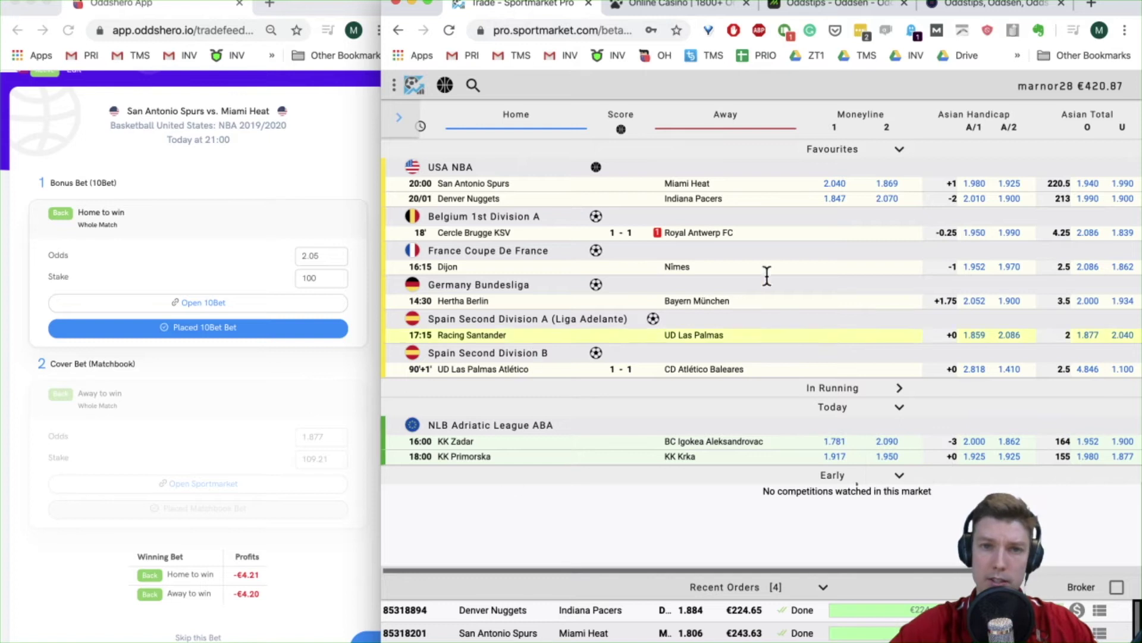
pyautogui.click(1001, 3)
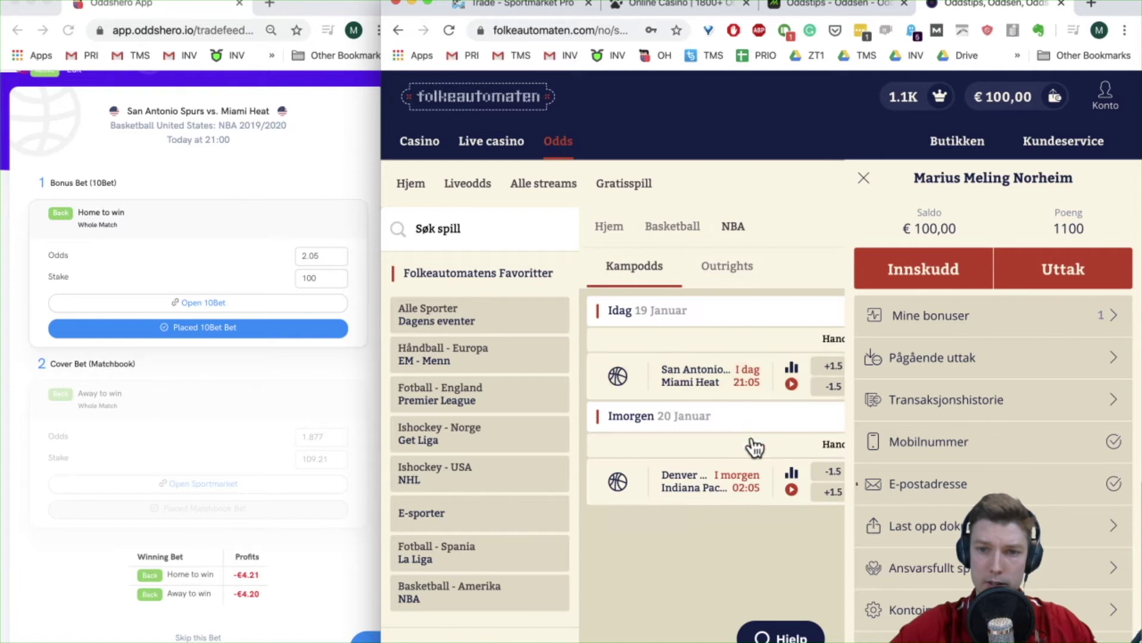
# Step: Open the San Antonio Spurs vs. Miami Heat match in Folkeautomaten, dismiss the account panel and check the full-time moneyline odds
pyautogui.click(710, 386)
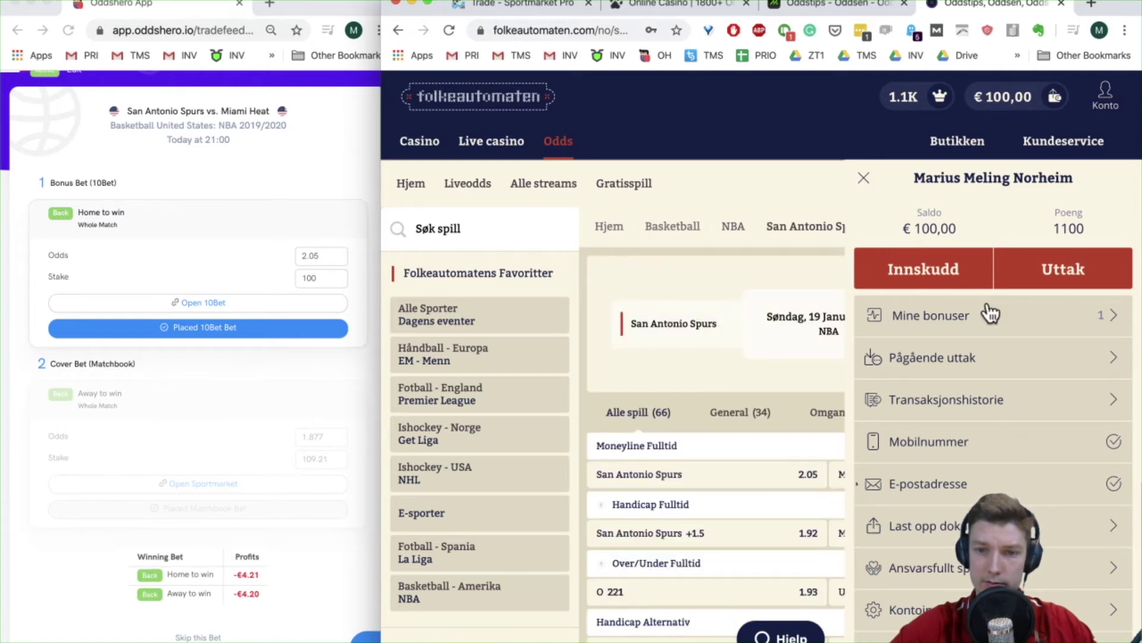
pyautogui.click(825, 433)
pyautogui.click(772, 483)
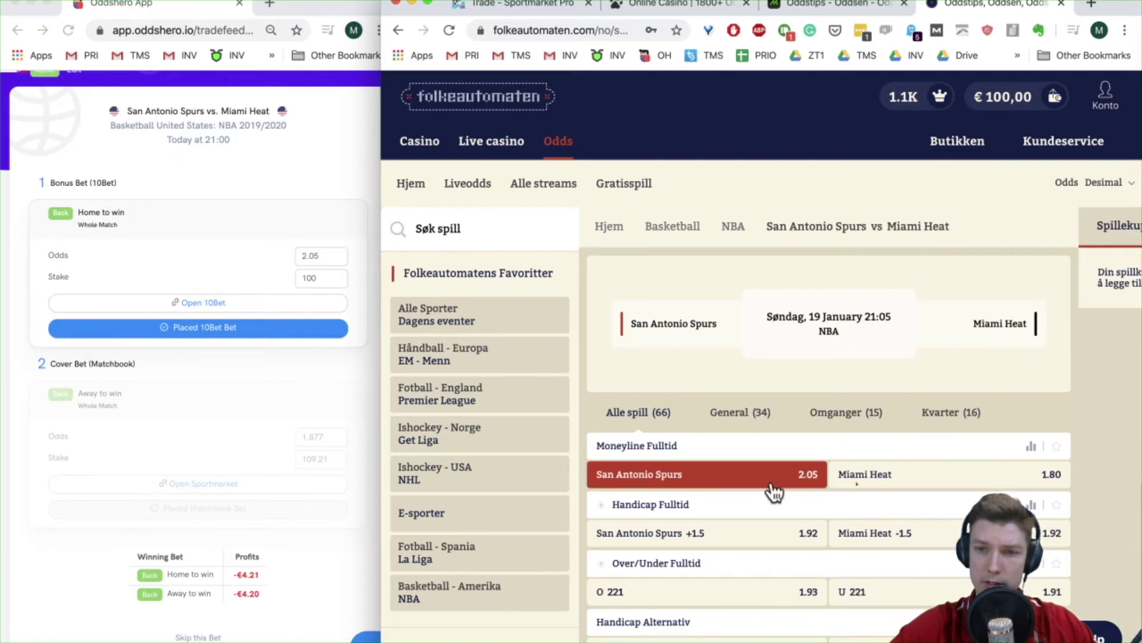
pyautogui.scroll(-1, 772, 488)
pyautogui.click(768, 471)
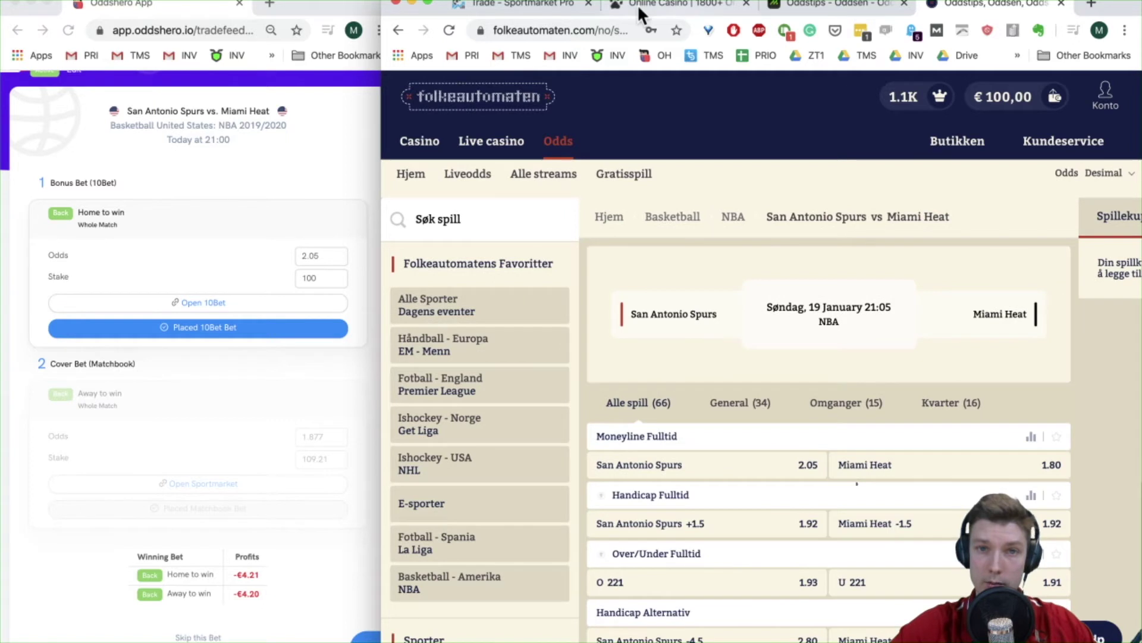
# Step: Open the Miami Heat moneyline betslip in Sportmarket and try bonus bet odds of 2.02, 2.05 and 2.04 in OddsHero
pyautogui.click(523, 5)
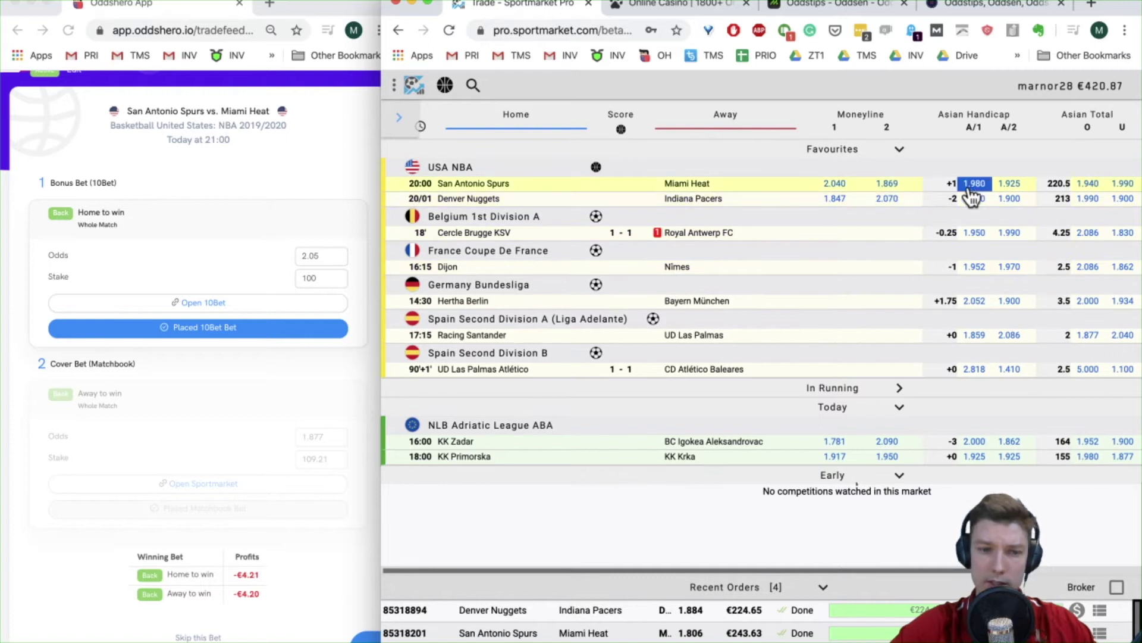
pyautogui.click(887, 184)
pyautogui.click(316, 268)
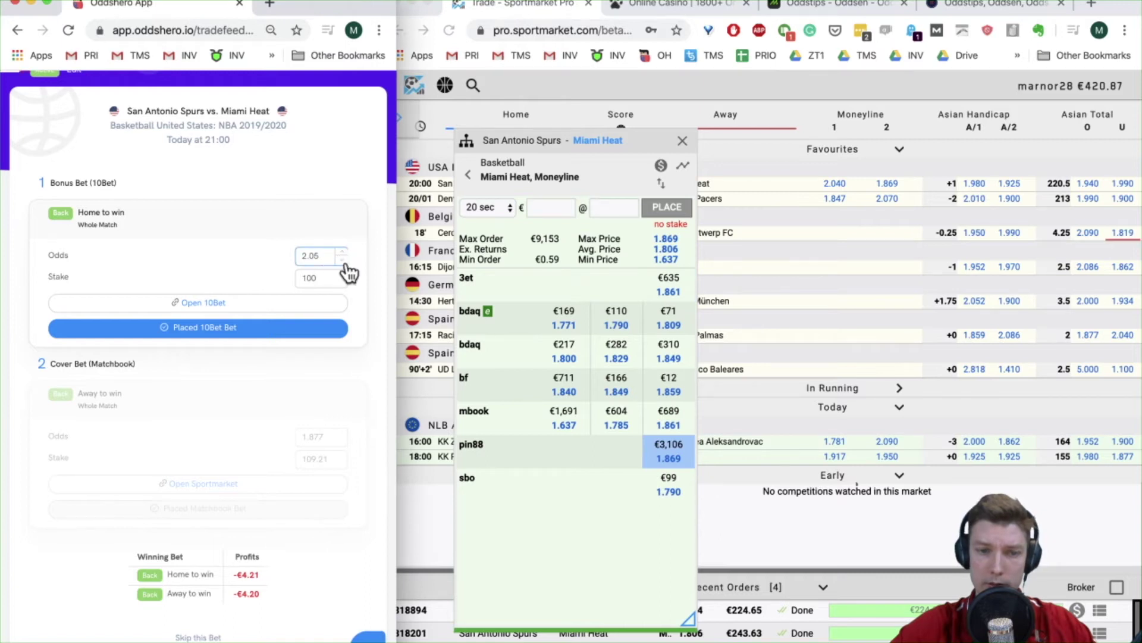
pyautogui.click(344, 261)
pyautogui.click(344, 260)
pyautogui.click(344, 260)
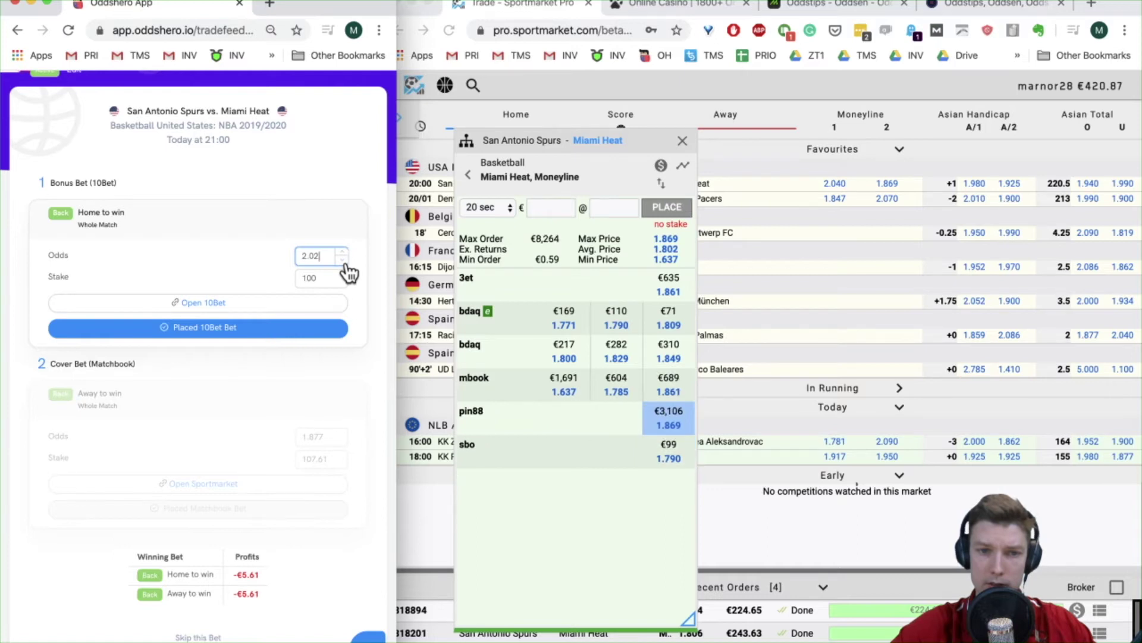
pyautogui.click(343, 253)
pyautogui.click(343, 253)
pyautogui.click(344, 253)
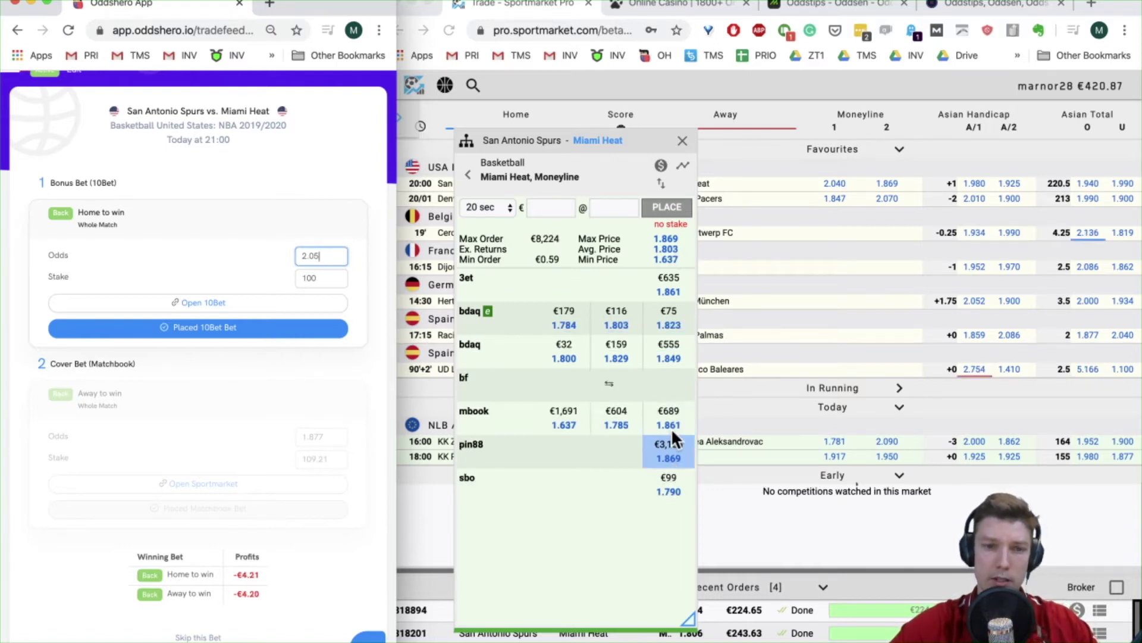
pyautogui.click(337, 257)
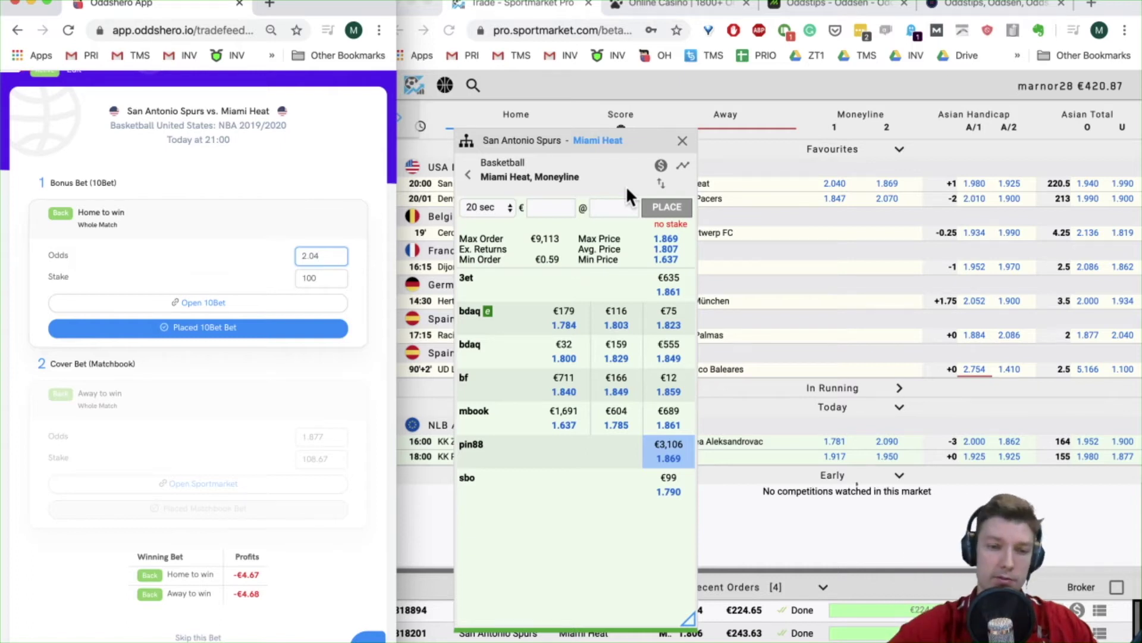
# Step: Skip the Spurs vs. Heat and Genoa vs. AS Roma suggestions in OddsHero, and close the Miami Heat betslip in Sportmarket
pyautogui.click(298, 425)
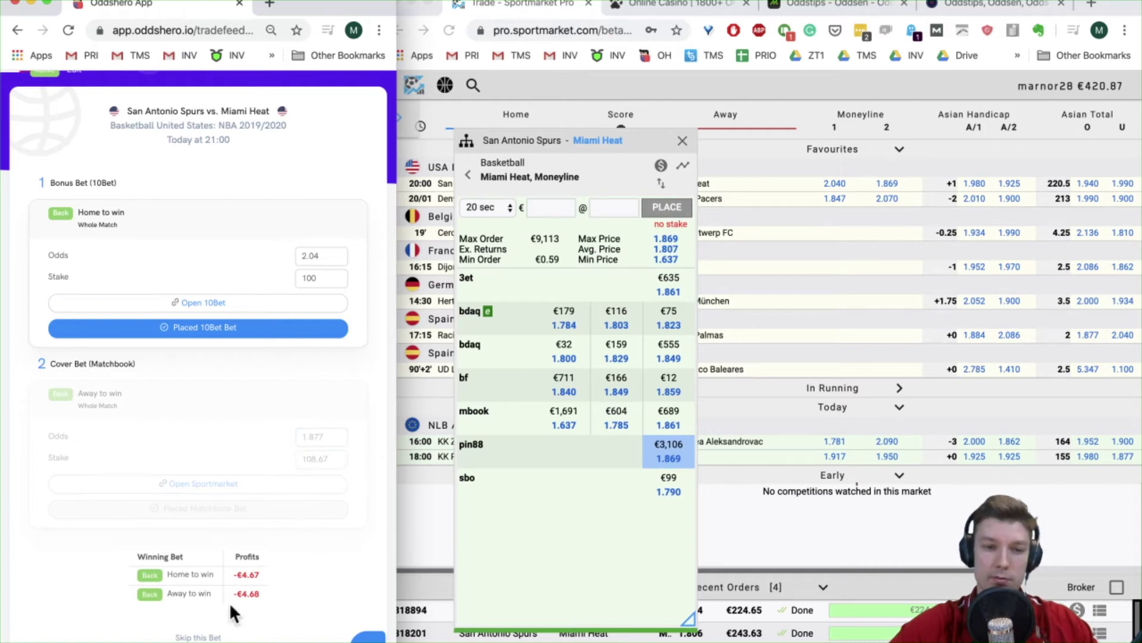
pyautogui.click(198, 637)
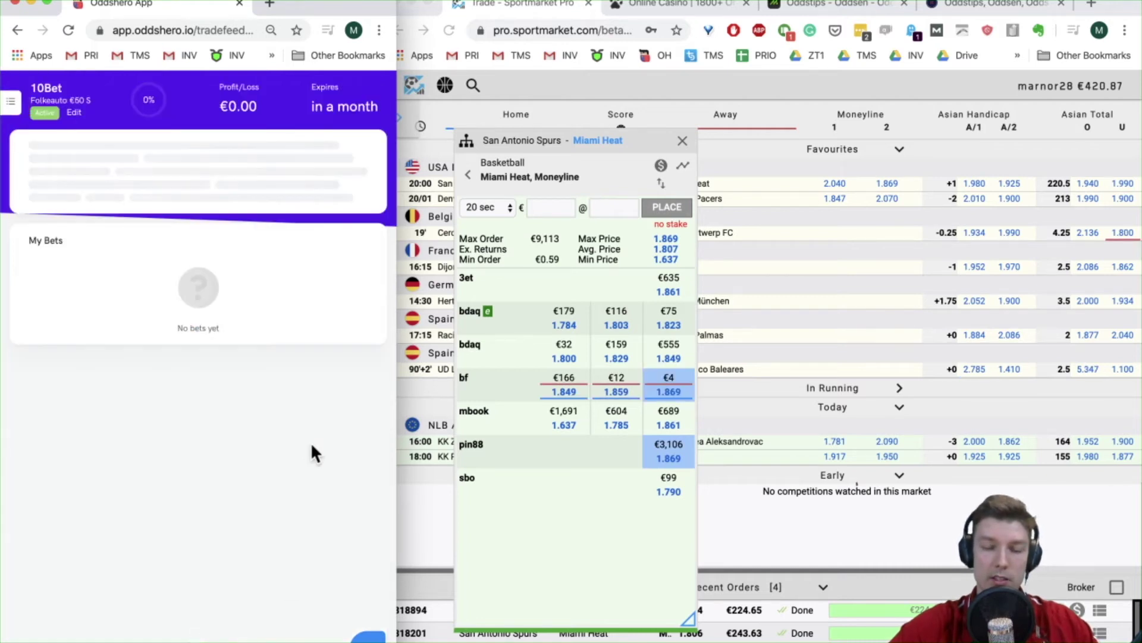
pyautogui.click(198, 638)
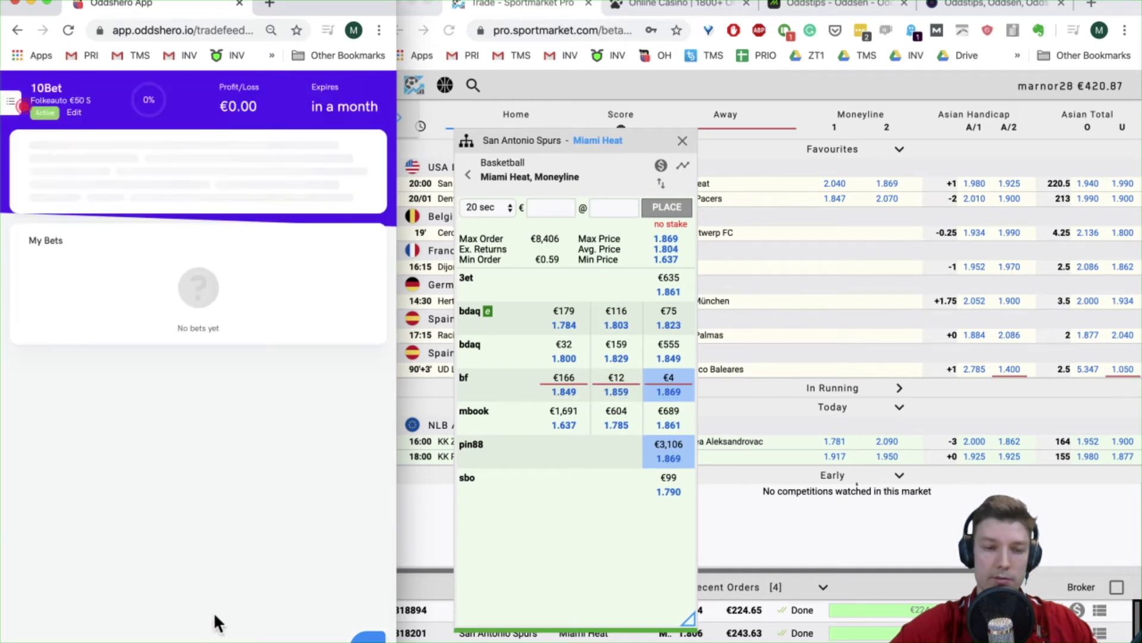
pyautogui.click(202, 637)
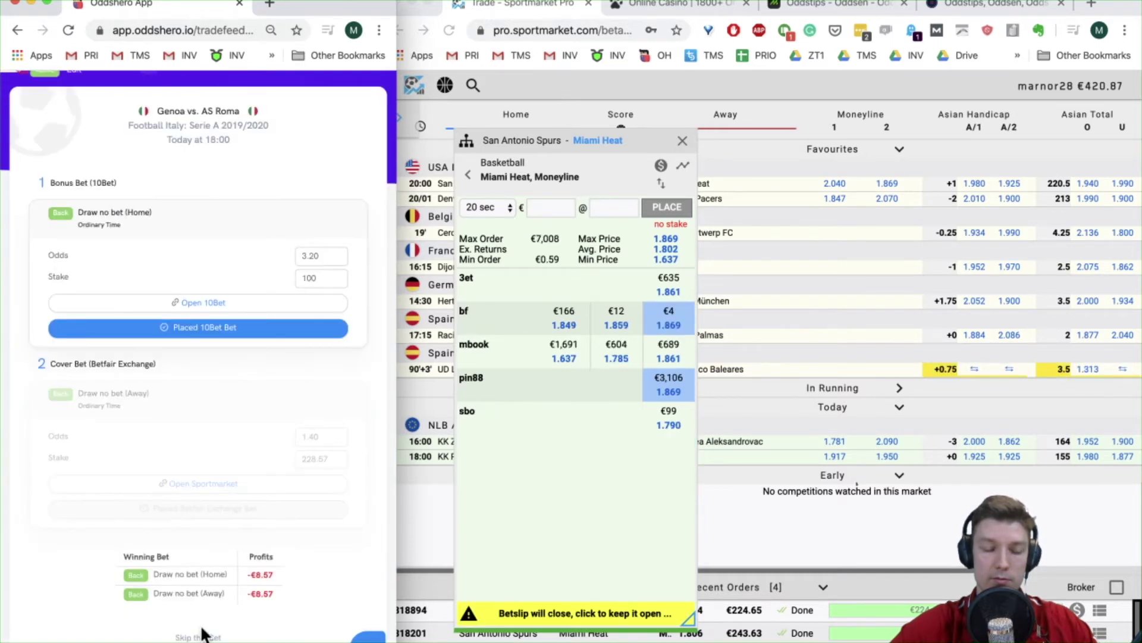
pyautogui.click(683, 143)
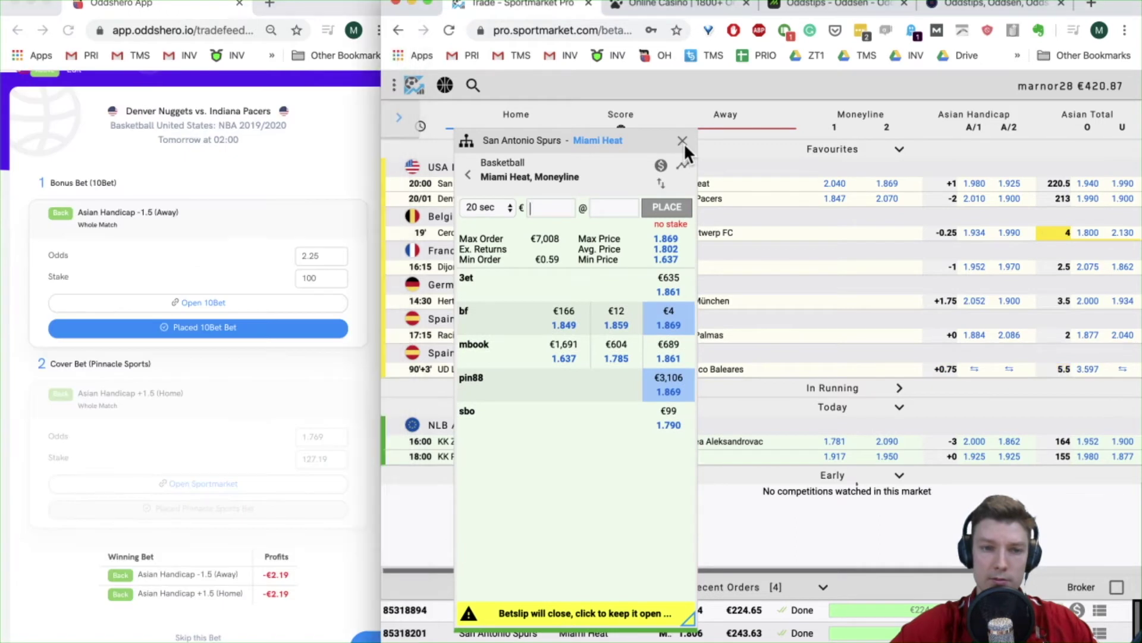
pyautogui.click(681, 142)
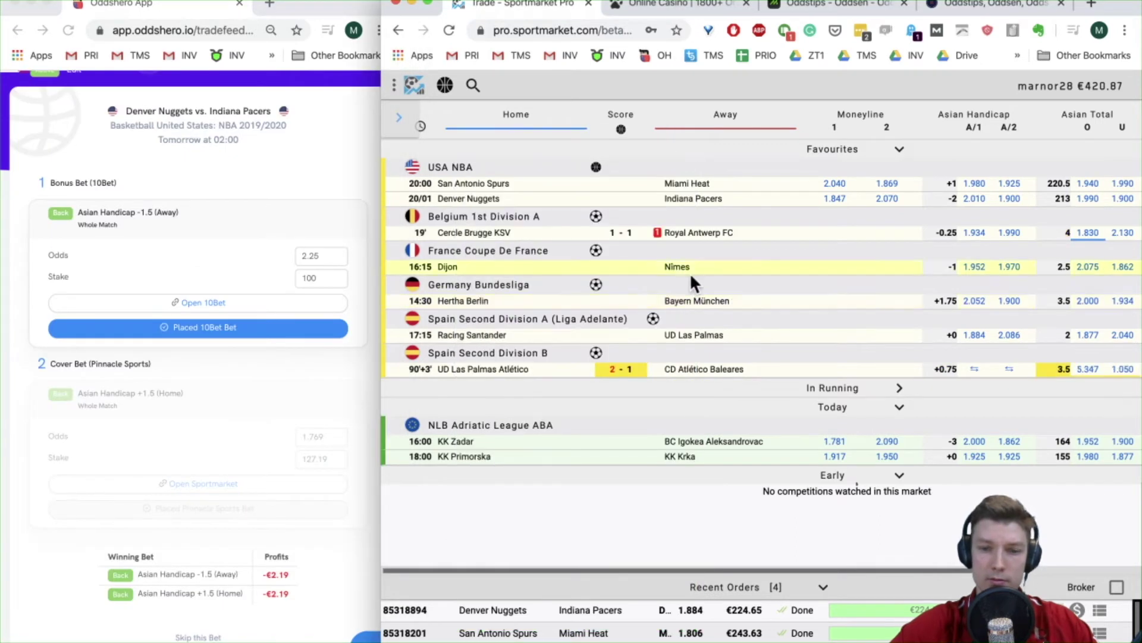
# Step: Review the order log, bet details and position information of the recent Denver Nuggets moneyline order in Sportmarket
pyautogui.click(1099, 611)
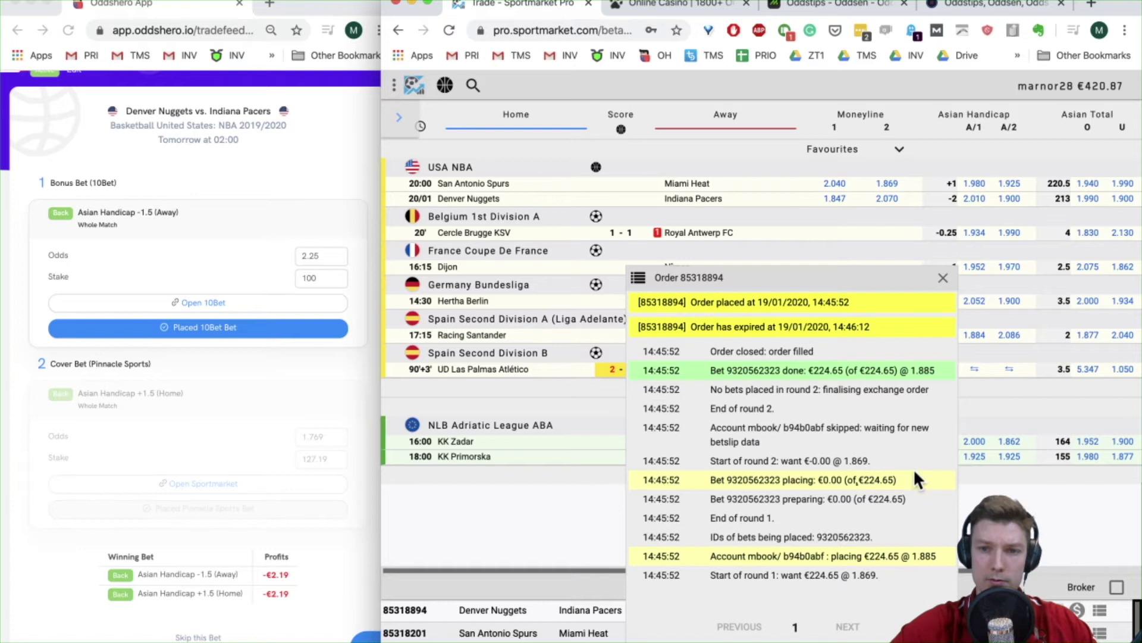
pyautogui.click(943, 277)
pyautogui.moveTo(890, 612)
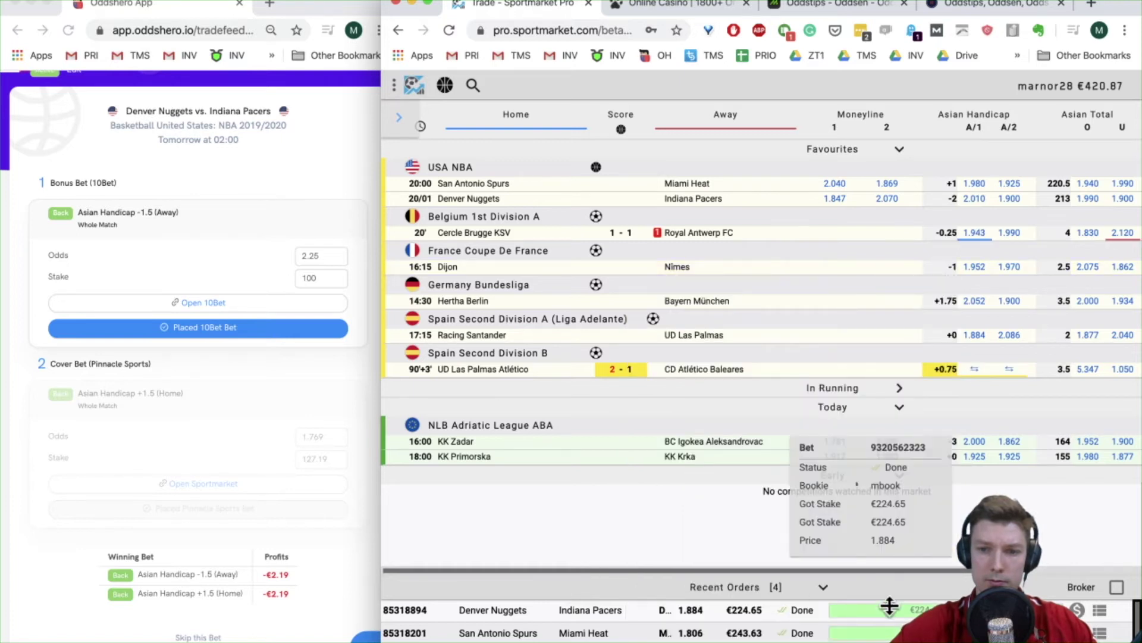
pyautogui.click(1099, 611)
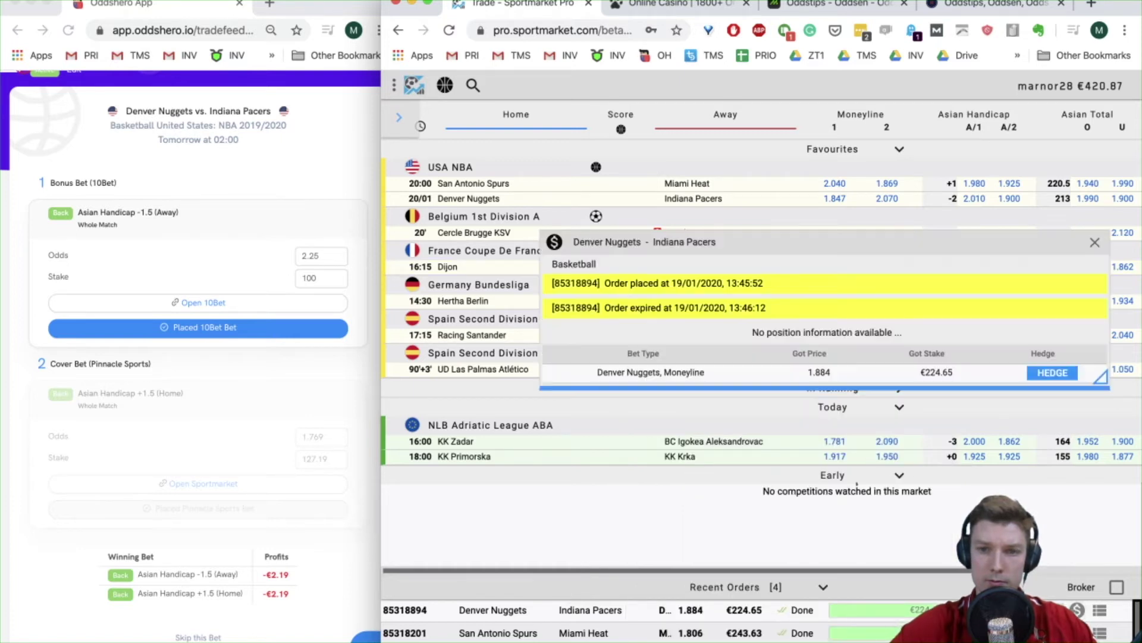
pyautogui.click(1094, 243)
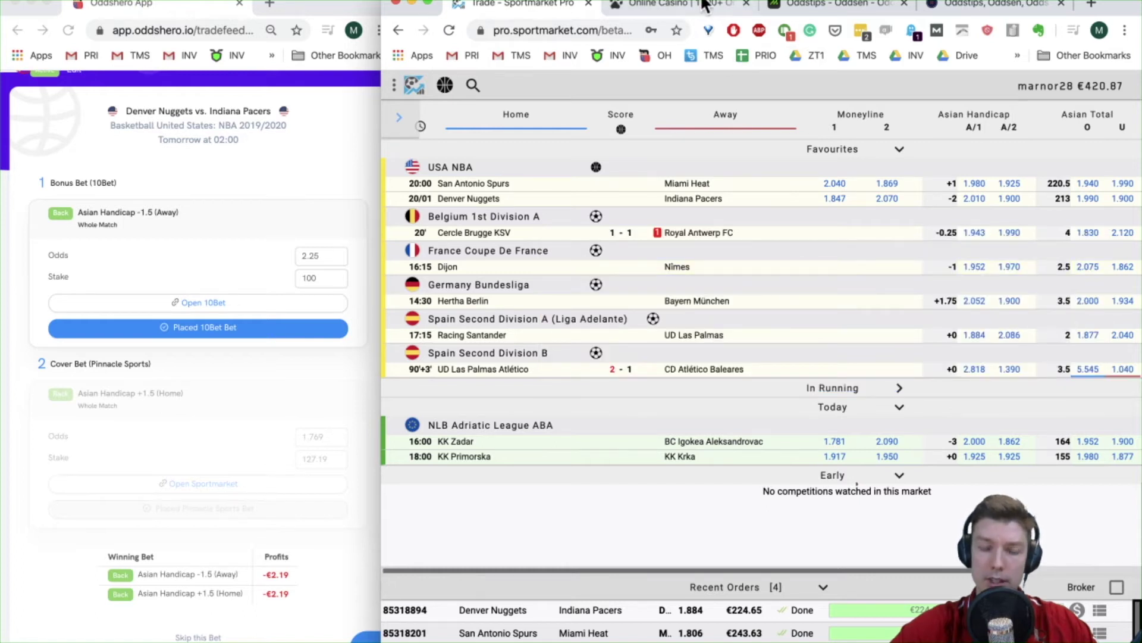
# Step: Close the Mobilebet page and return to Folkeautomaten
pyautogui.click(821, 6)
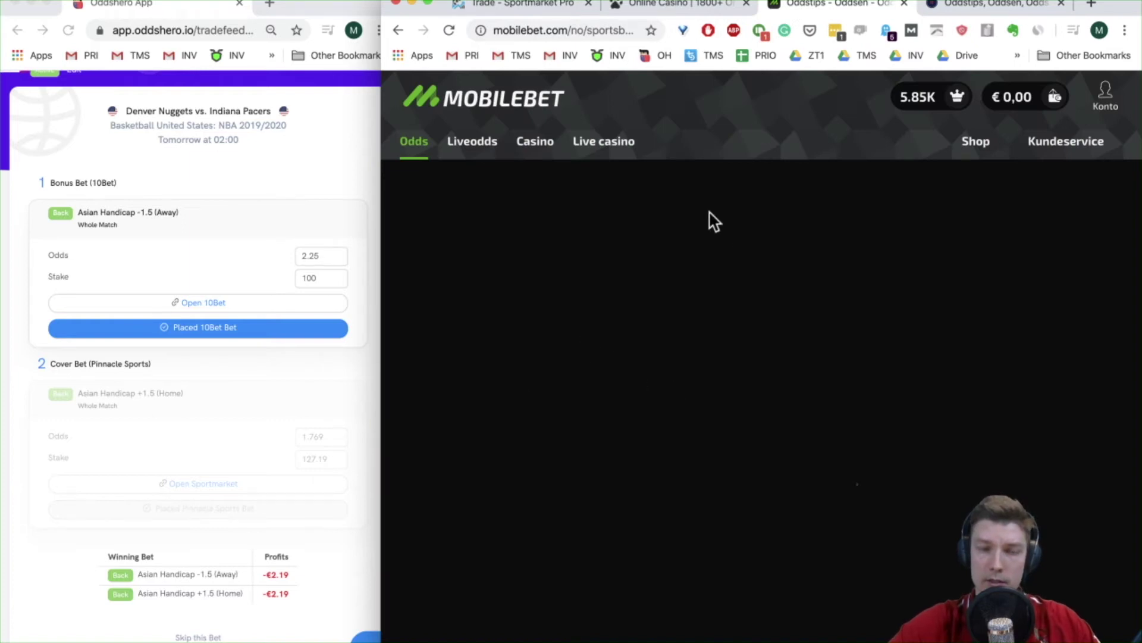
pyautogui.click(587, 28)
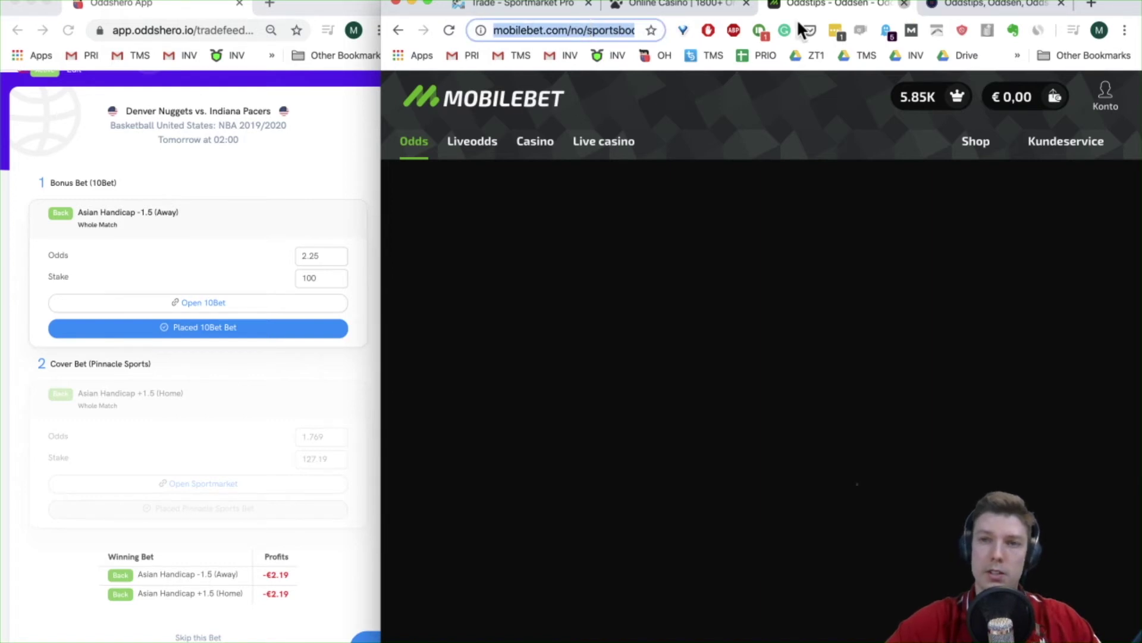
pyautogui.press('super+w')
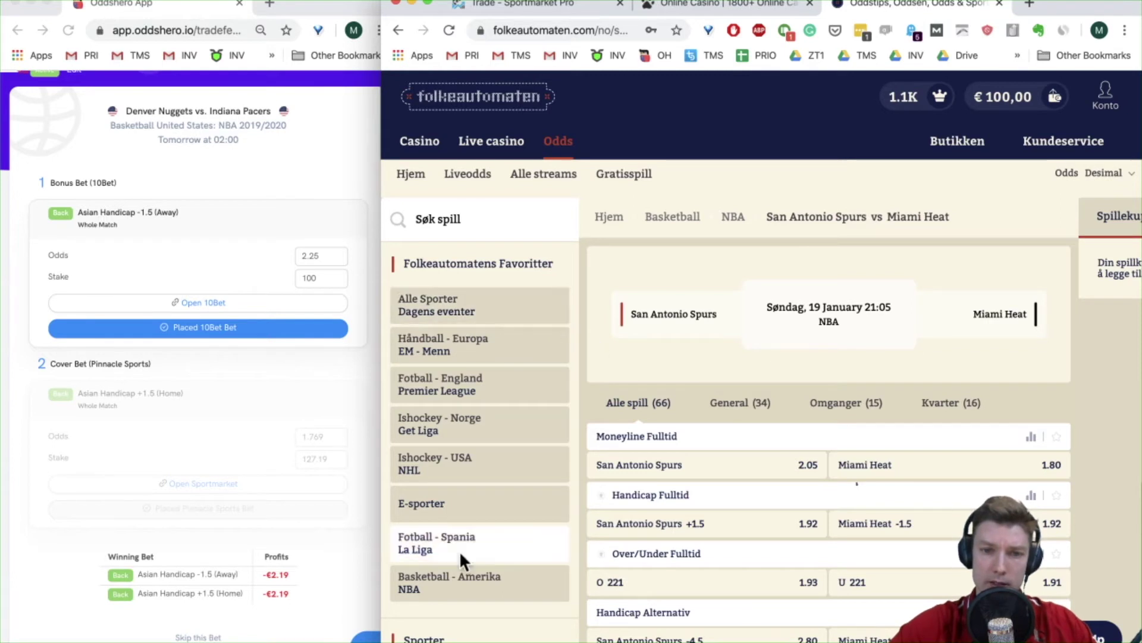
# Step: Open the Denver Nuggets vs. Indiana Pacers match from Folkeautomaten's NBA list and check the full-time handicap odds
pyautogui.click(455, 584)
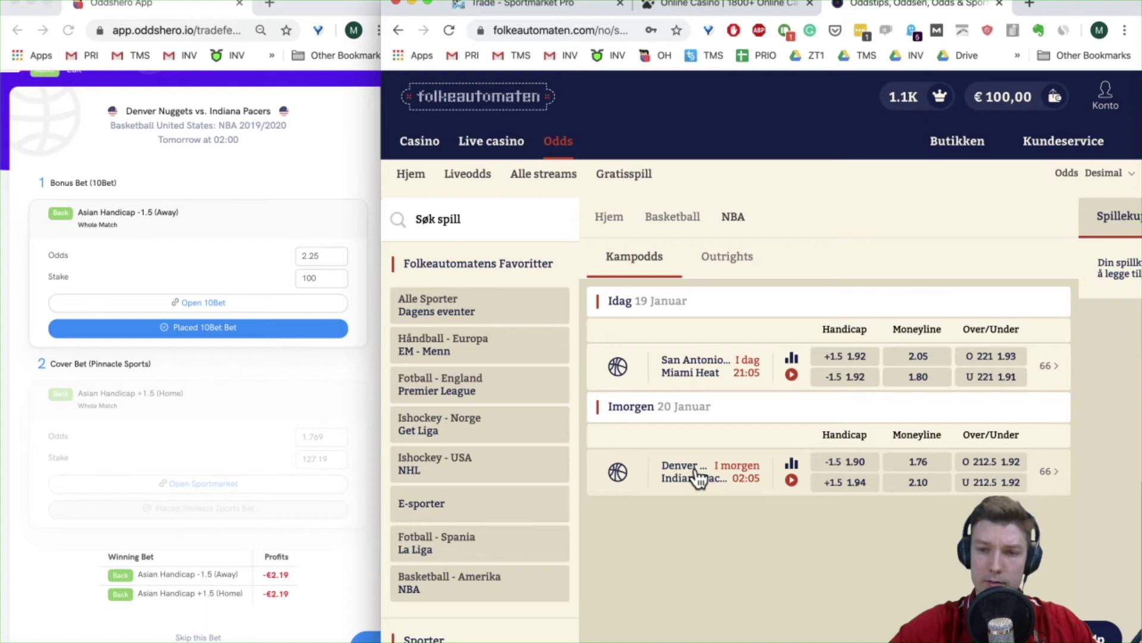
pyautogui.click(1045, 470)
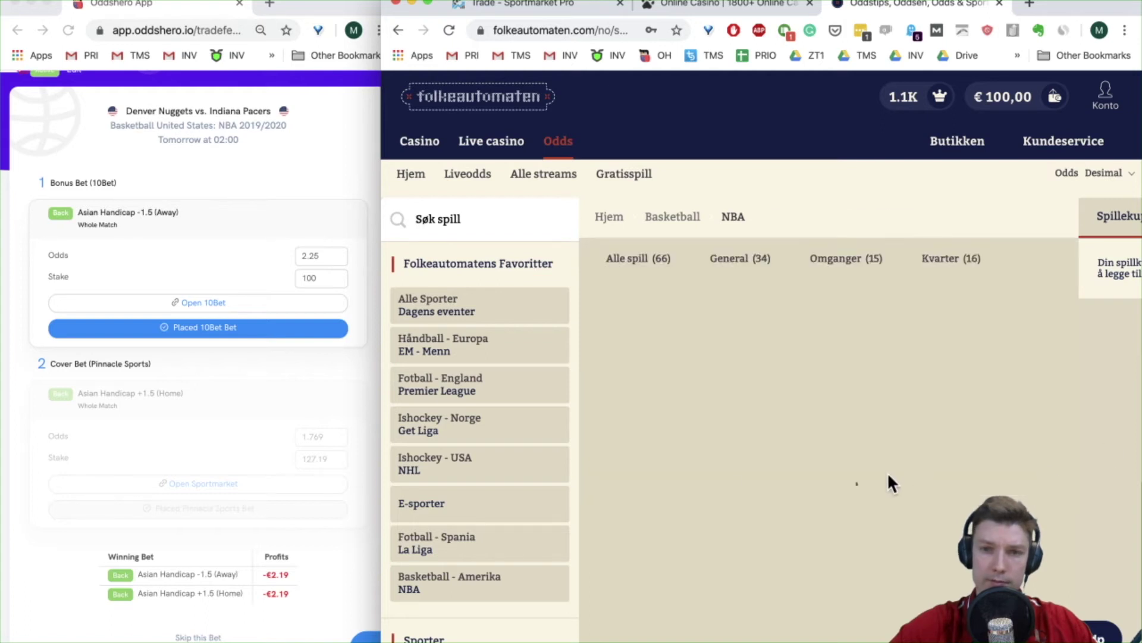
pyautogui.click(776, 530)
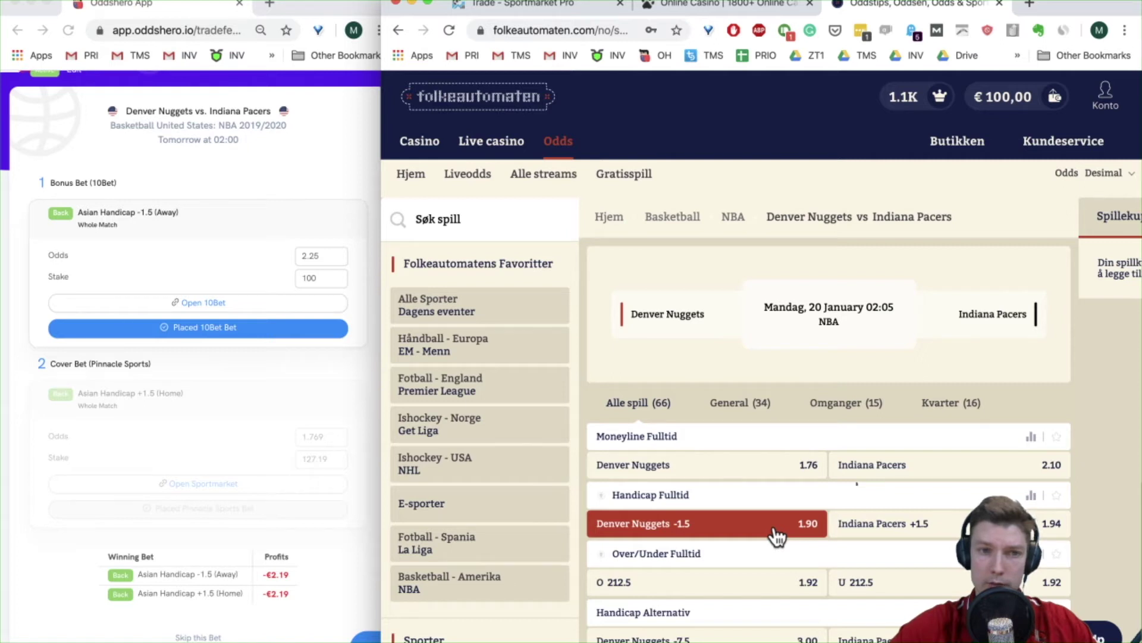
pyautogui.click(866, 527)
pyautogui.click(721, 527)
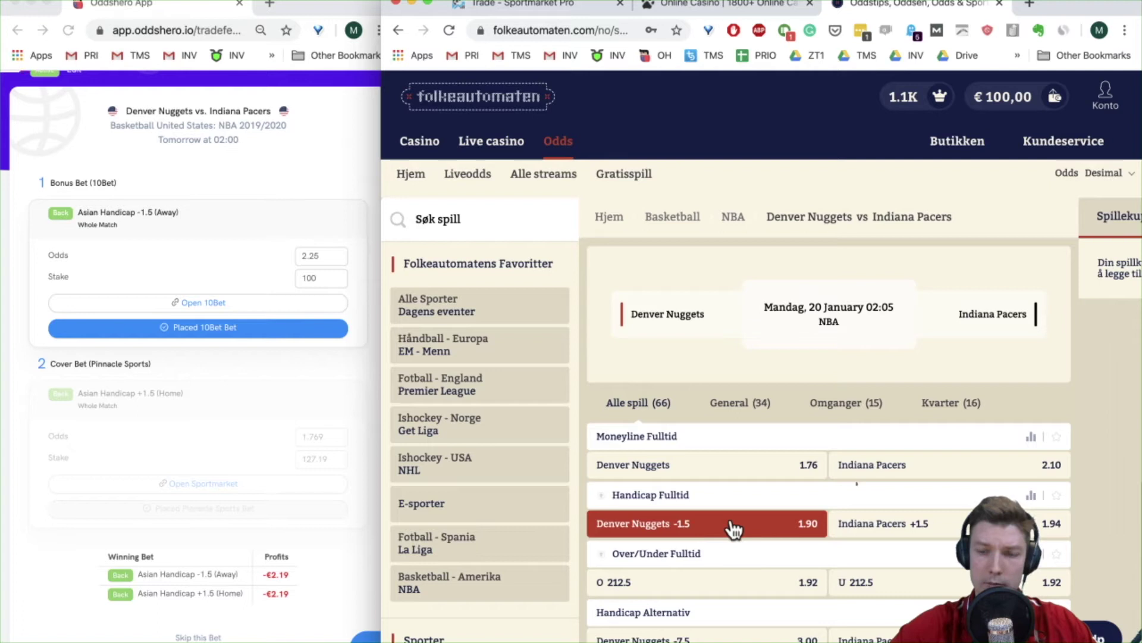
pyautogui.click(847, 528)
pyautogui.click(1046, 525)
# Step: Find the Indiana Pacers -1.5 line among the match's alternative handicaps and check its odds against OddsHero
pyautogui.scroll(-1, 732, 372)
pyautogui.scroll(-5, 750, 450)
pyautogui.click(796, 487)
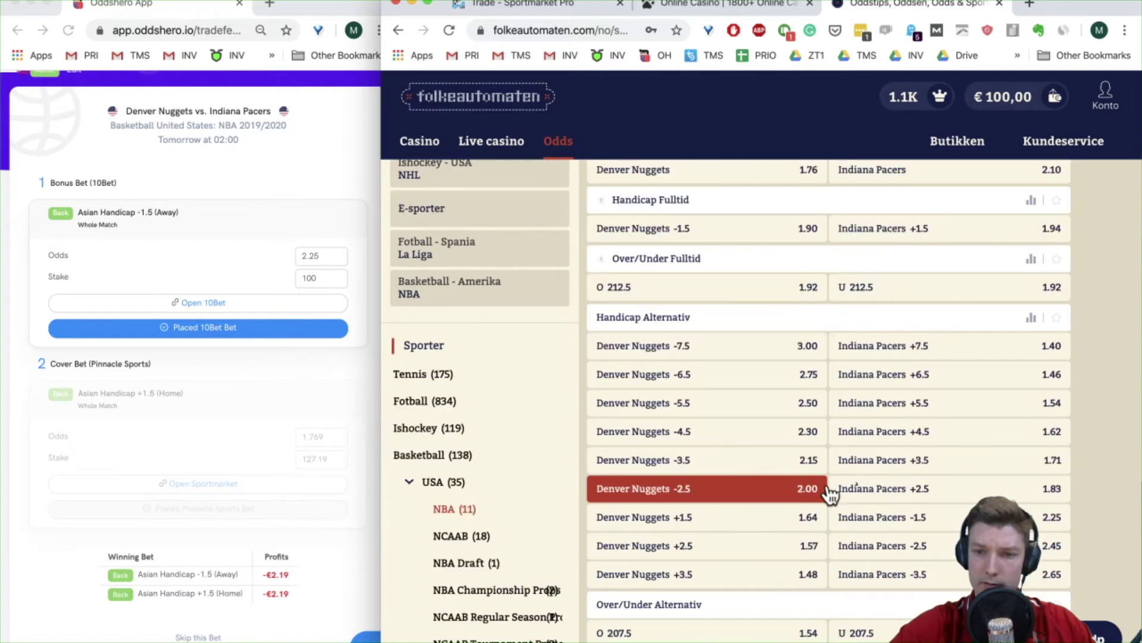
pyautogui.click(880, 518)
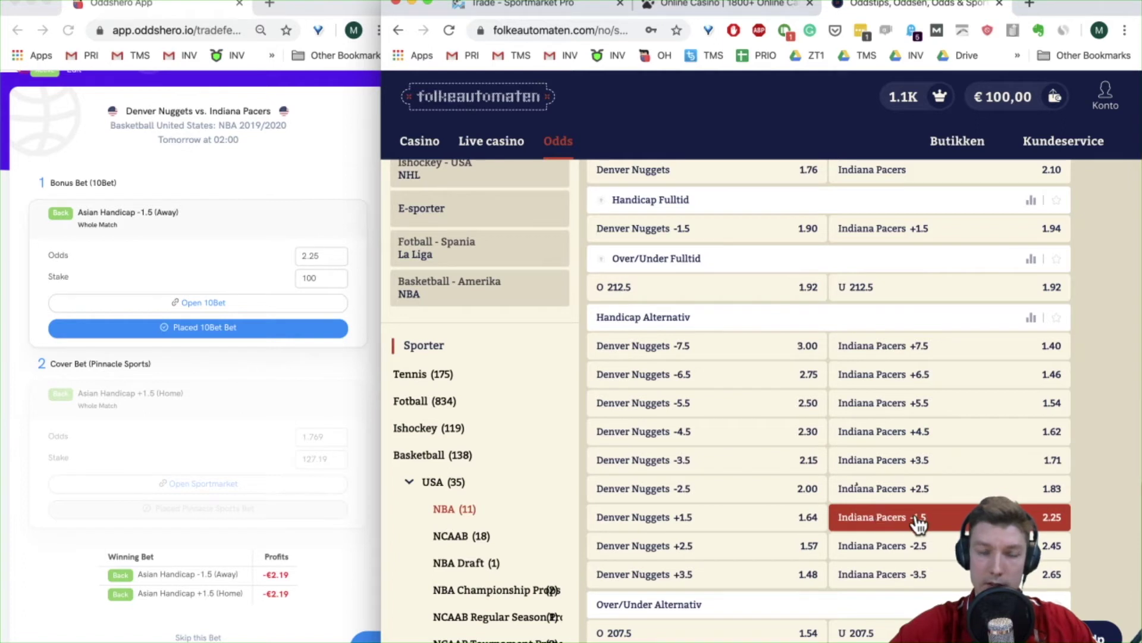
pyautogui.click(881, 375)
pyautogui.click(881, 375)
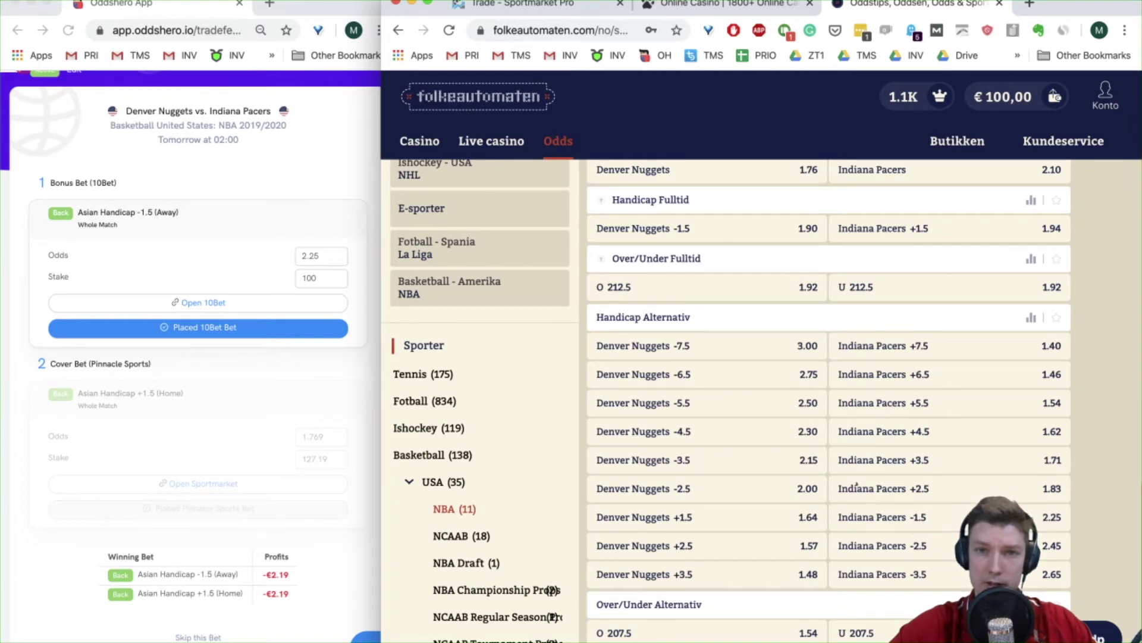
# Step: Open the Denver Nuggets +1.5 Asian handicap betslip in Sportmarket, close the other handicap lines and return to Folkeautomaten
pyautogui.hotkey('ctrl', 'Tab')
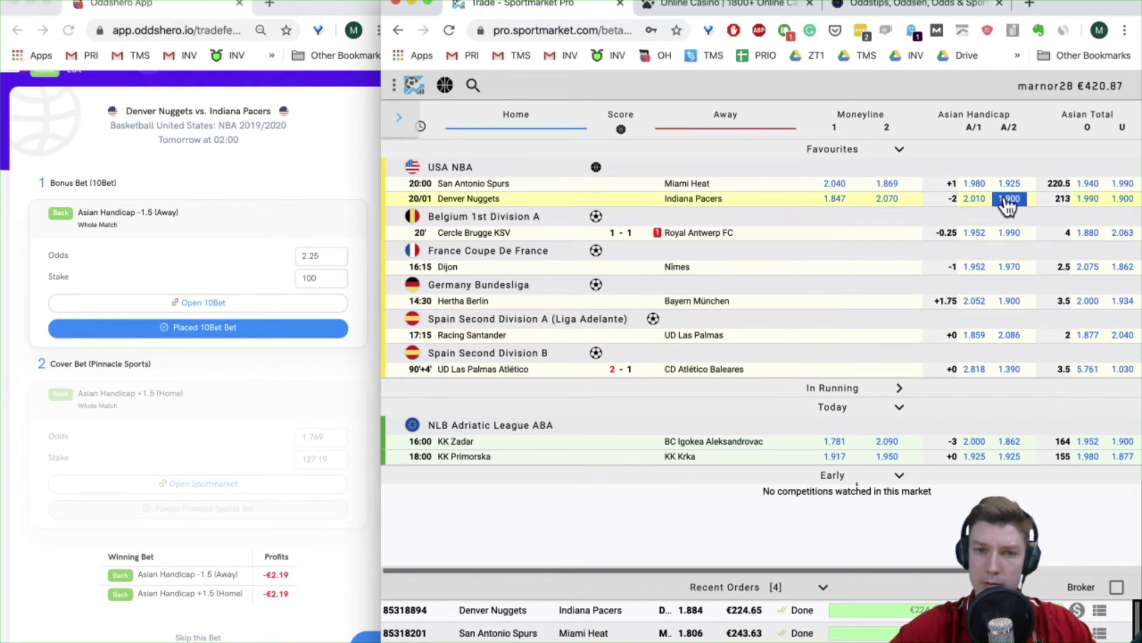
pyautogui.click(974, 200)
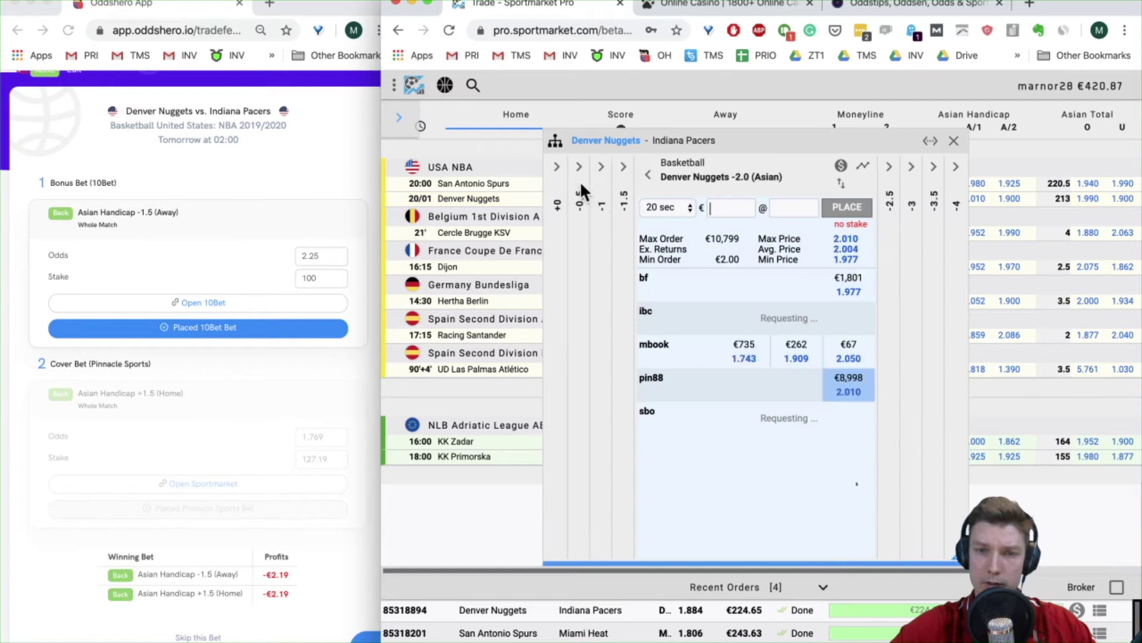
pyautogui.click(557, 167)
pyautogui.click(579, 209)
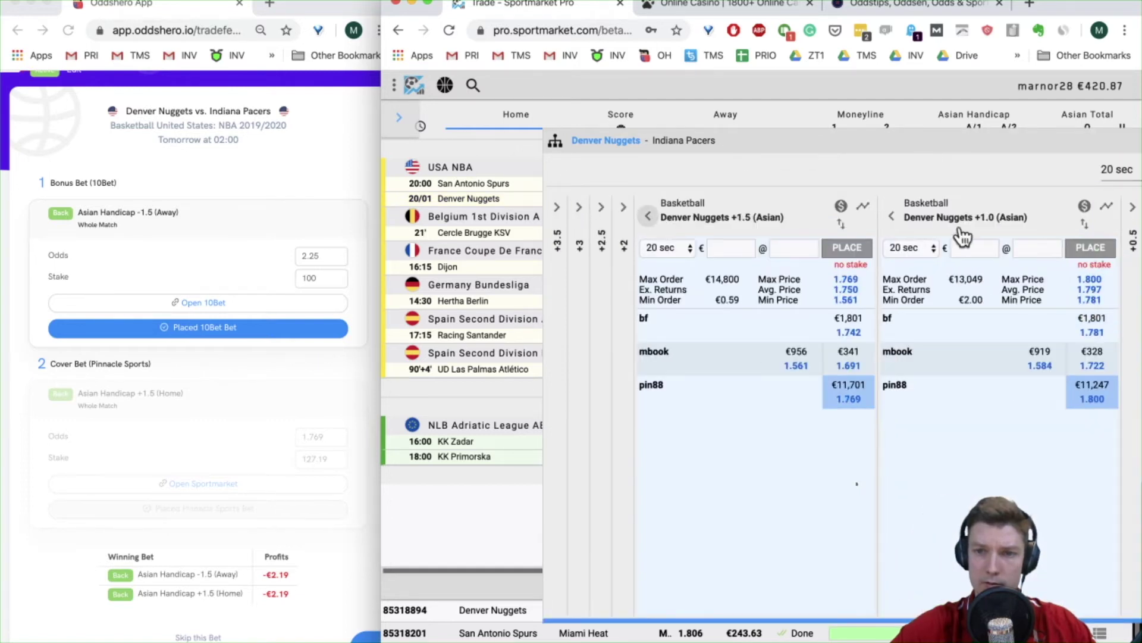
pyautogui.click(936, 216)
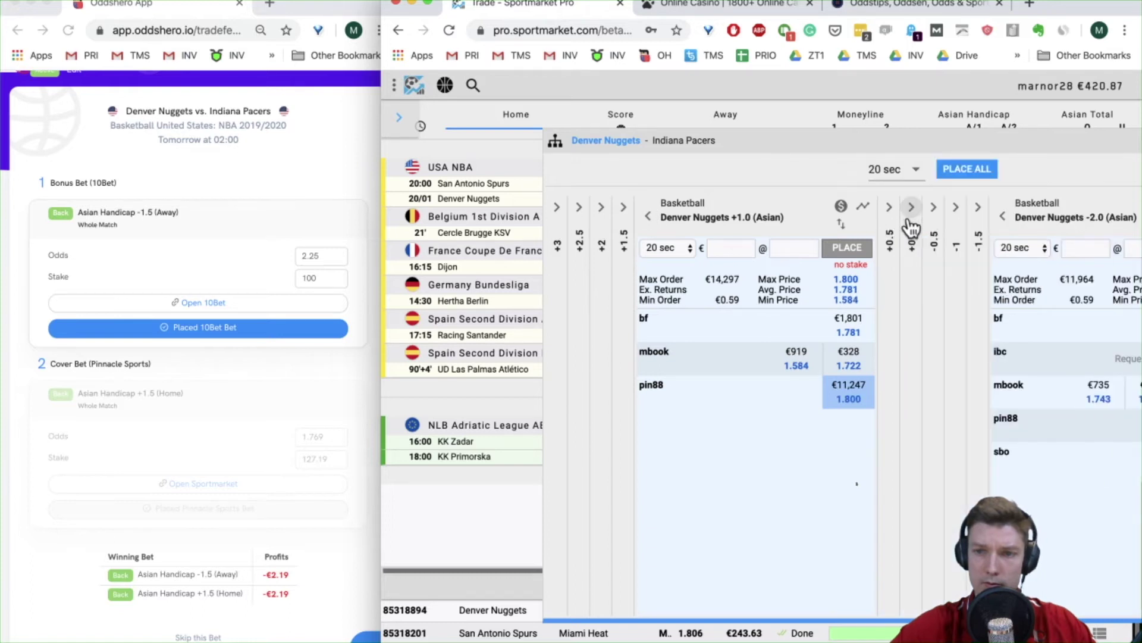
pyautogui.click(1002, 217)
pyautogui.click(657, 184)
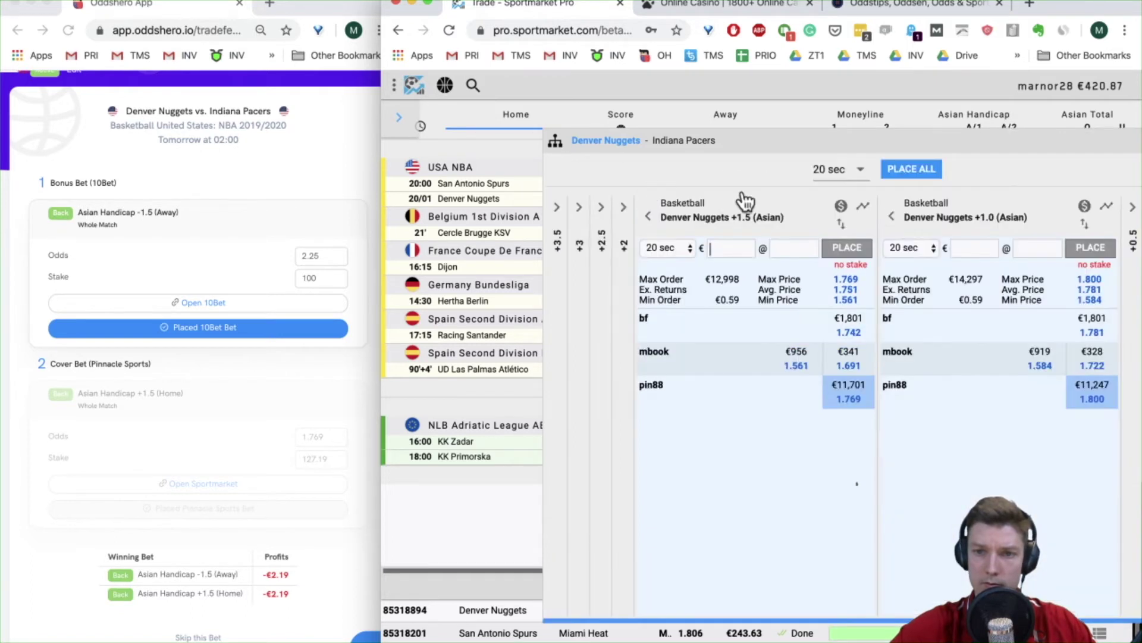
pyautogui.click(895, 220)
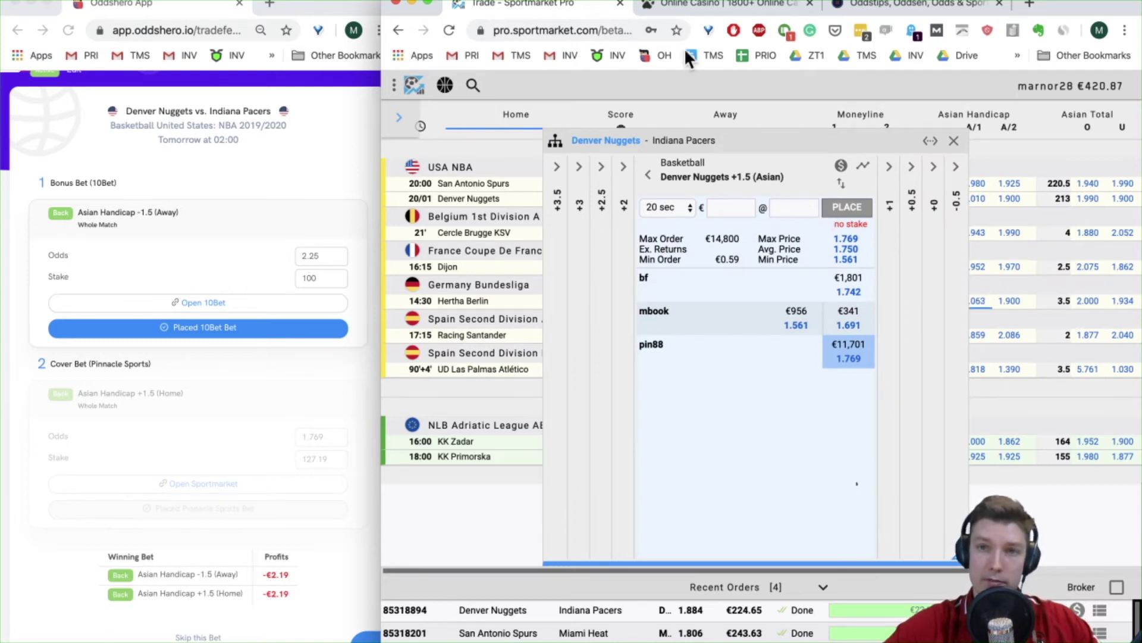
pyautogui.click(885, 9)
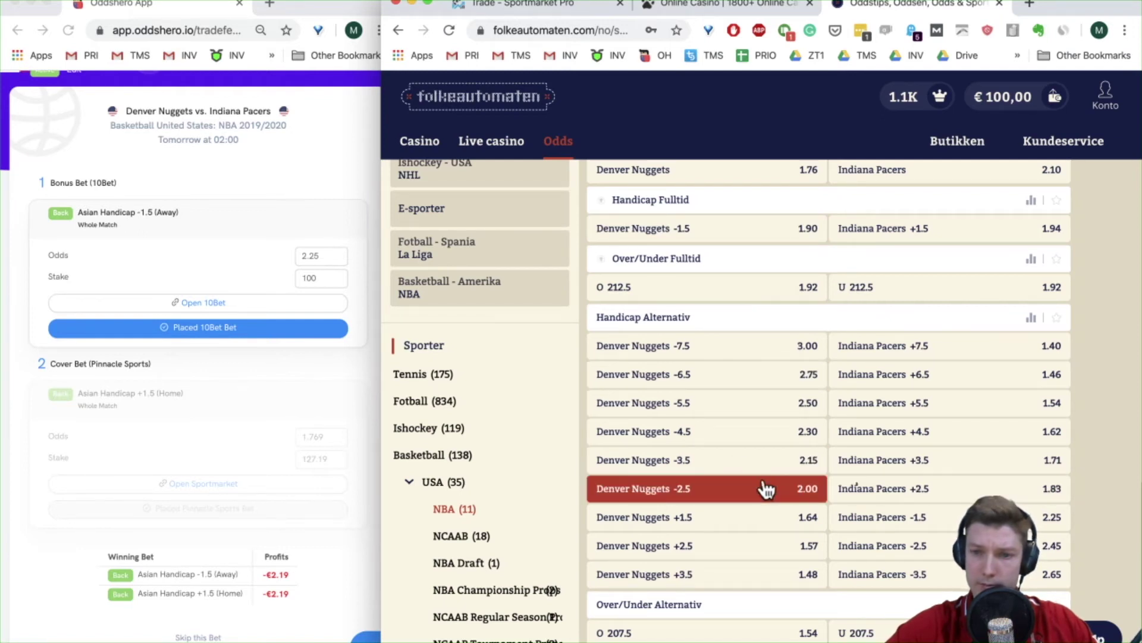
# Step: Place a €100 single bet on Indiana Pacers -1.5 at odds 2.25 in Folkeautomaten
pyautogui.click(915, 526)
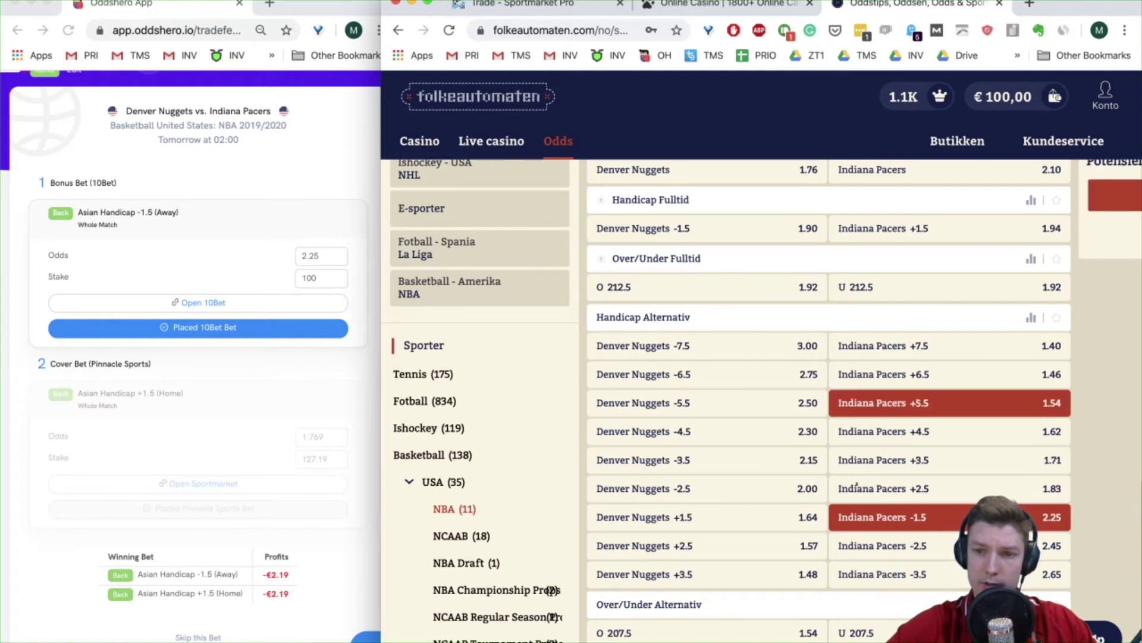
pyautogui.scroll(2, 1116, 326)
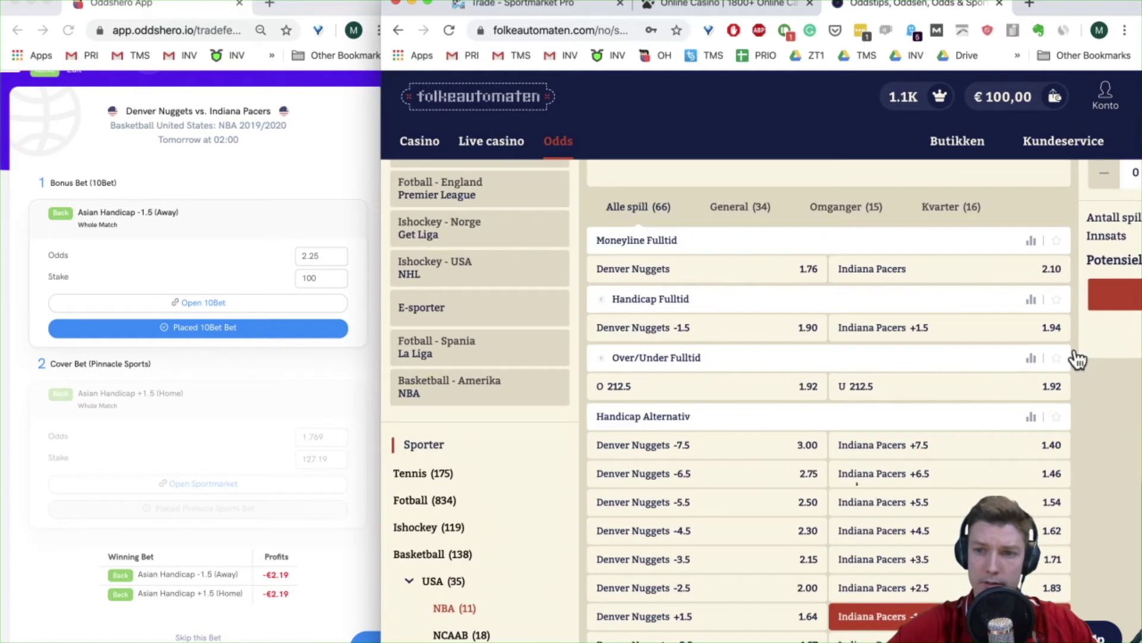
pyautogui.hotkey('ctrl', 'alt', 'Return')
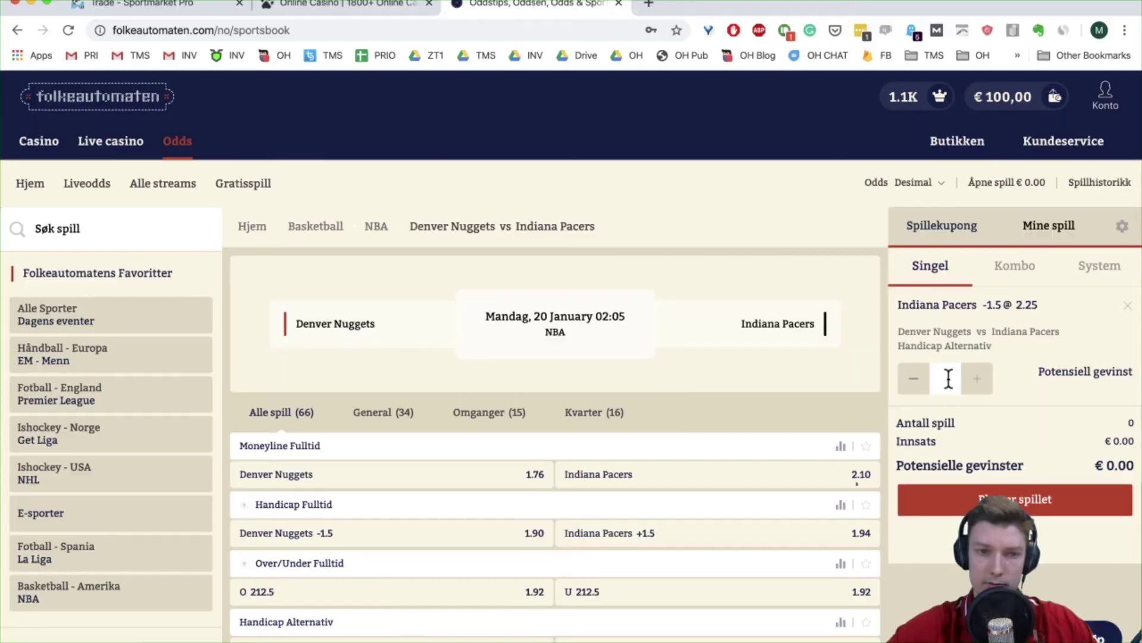
pyautogui.hotkey('ctrl', 'alt', 'Right')
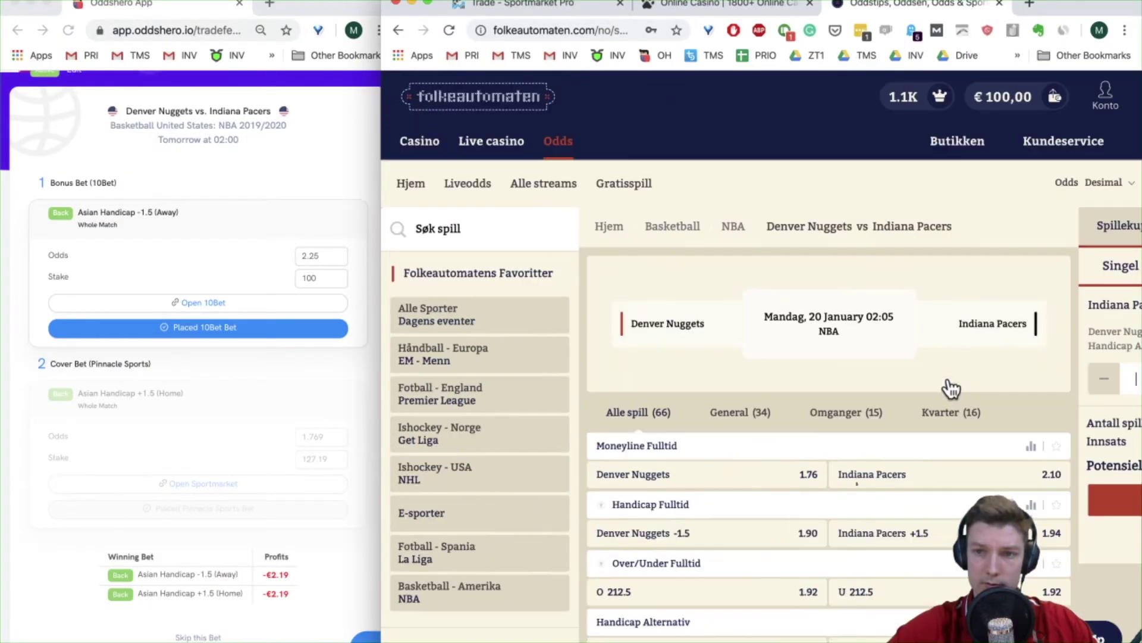
pyautogui.hotkey('ctrl', 'alt', 'Return')
pyautogui.write('00')
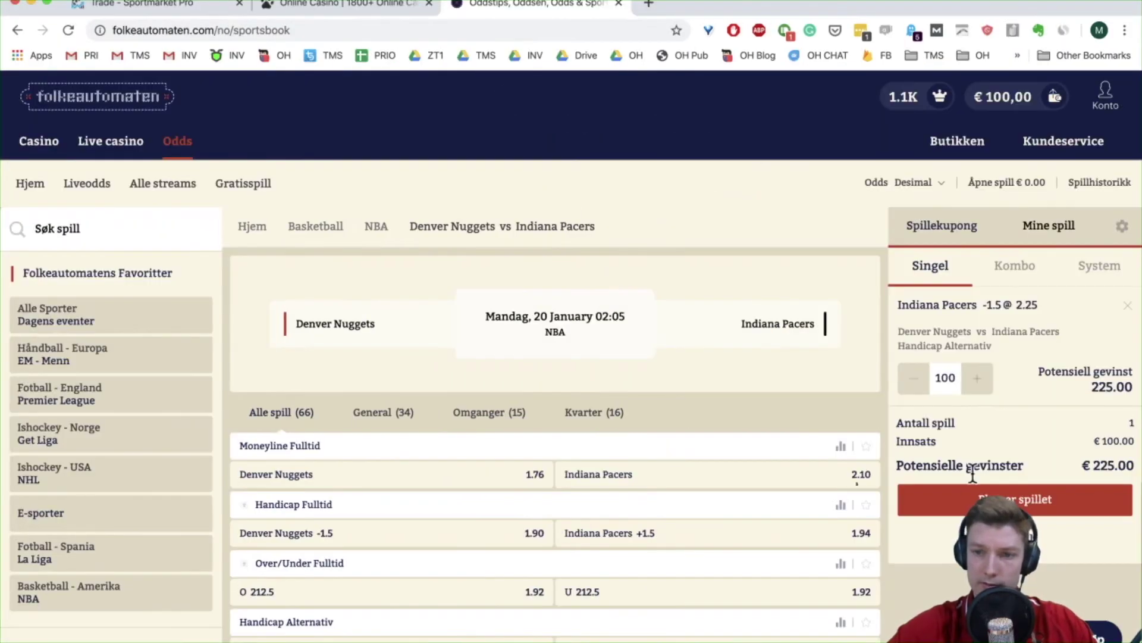
pyautogui.click(975, 498)
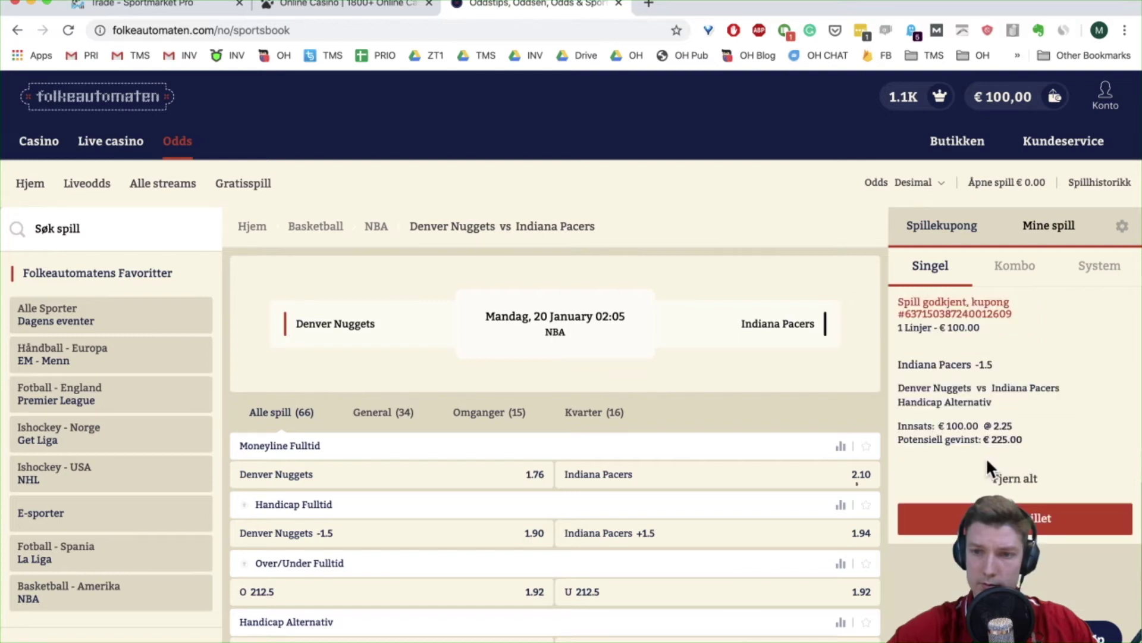
# Step: Switch to OddsHero and register the Indiana Pacers -1.5 bonus bet as placed at odds 2.25 with stake 100
pyautogui.hotkey('ctrl', 'alt', 'Right')
pyautogui.click(221, 265)
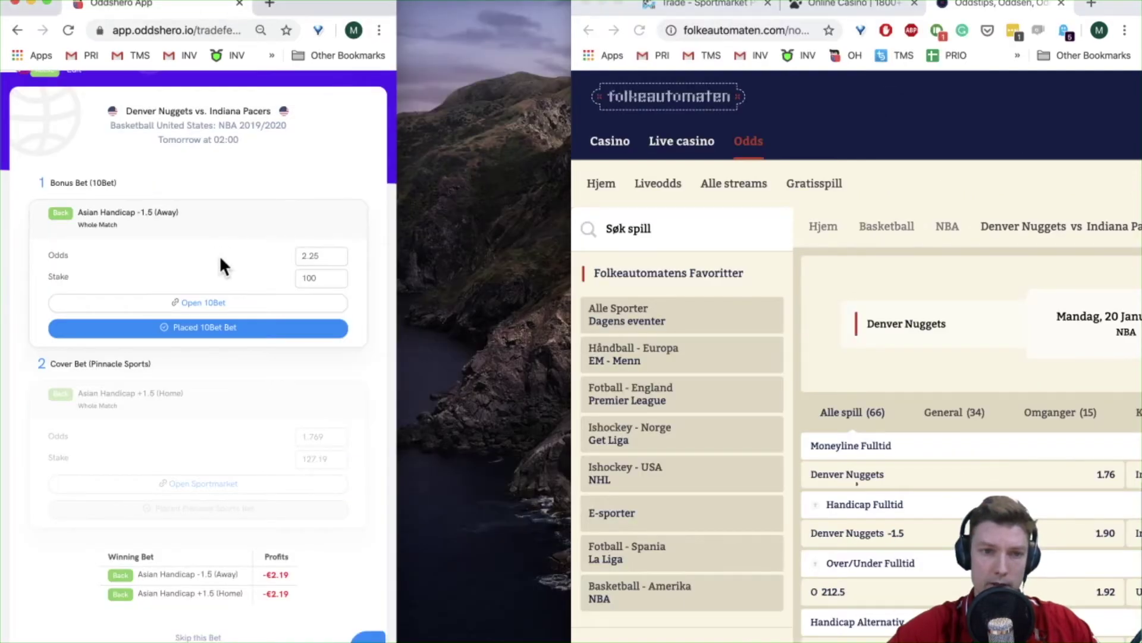
pyautogui.click(220, 328)
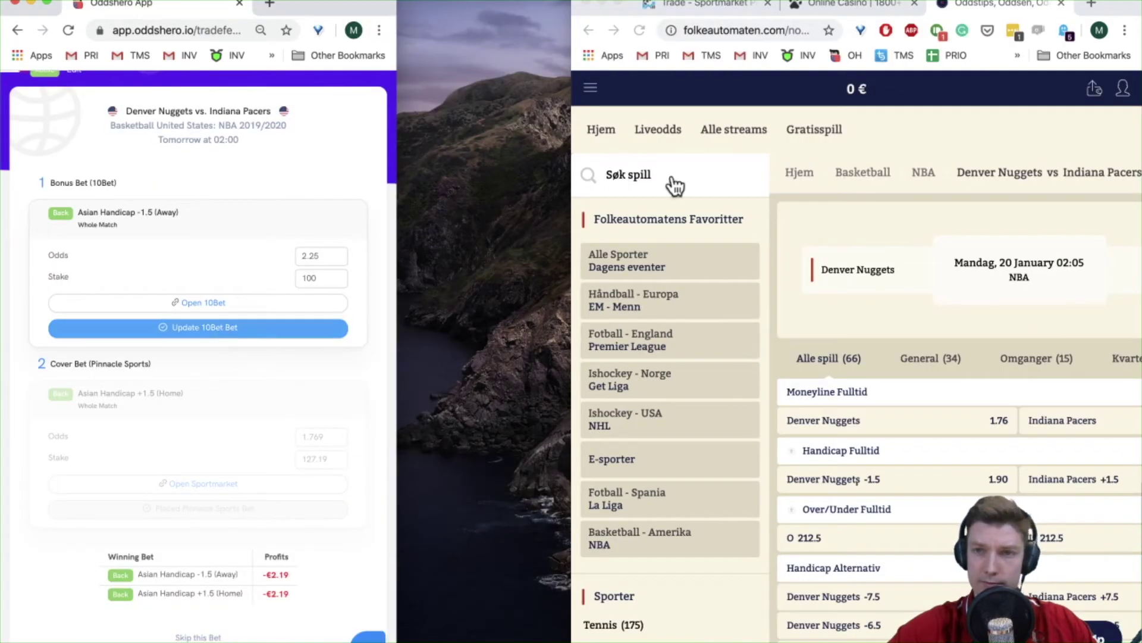
# Step: Place the Denver Nuggets +1.5 cover order of €127.19 at 1.769 from pin88 in Sportmarket
pyautogui.click(737, 5)
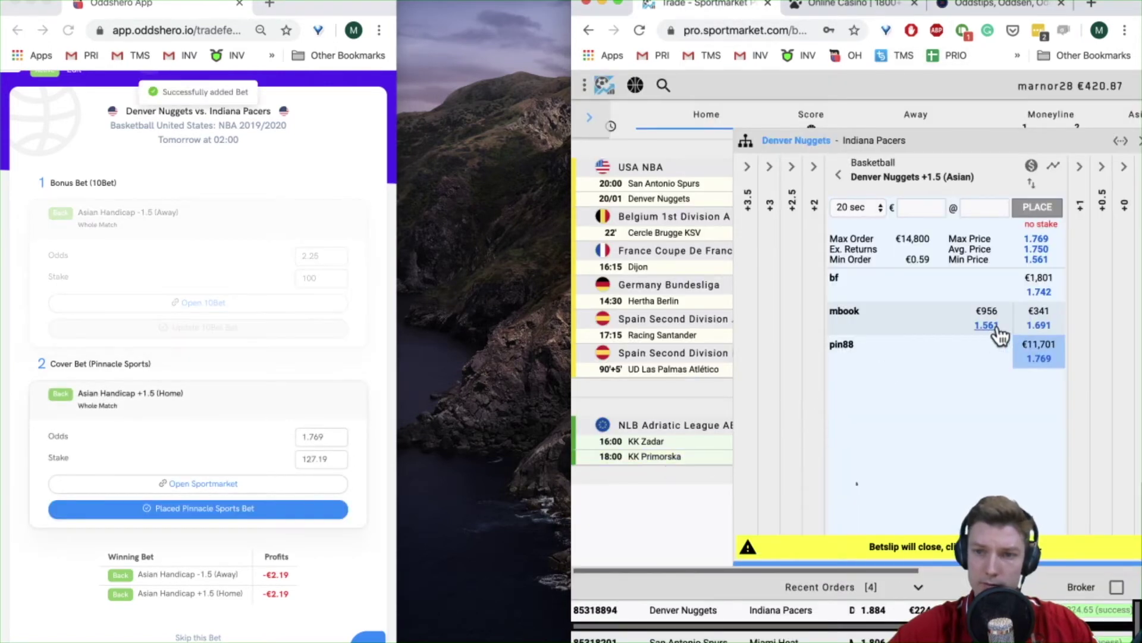
pyautogui.click(1038, 359)
pyautogui.click(916, 209)
pyautogui.write('127.19')
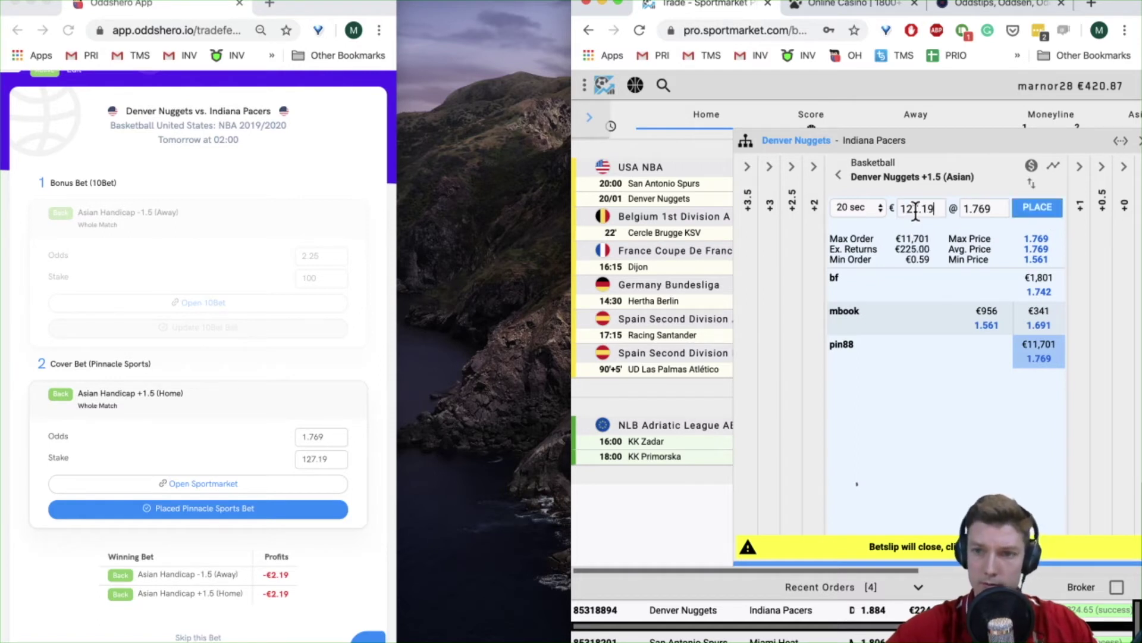
pyautogui.click(1058, 217)
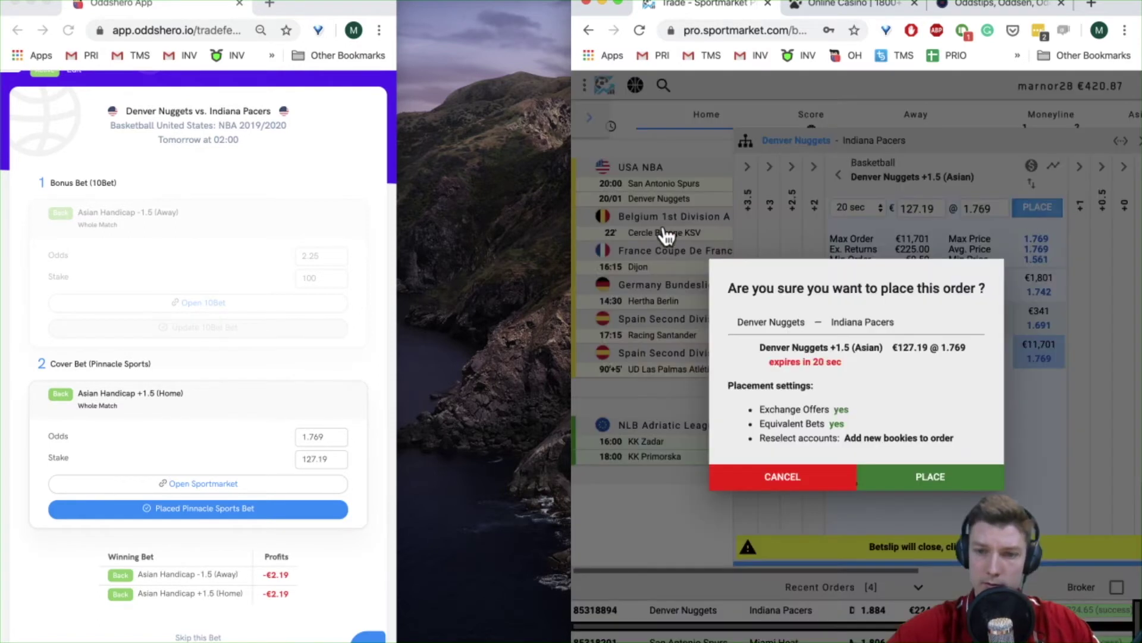
pyautogui.click(890, 470)
# Step: Register the Denver Nuggets +1.5 Pinnacle Sports cover bet as placed in OddsHero and widen the Sportmarket window
pyautogui.click(251, 507)
pyautogui.click(251, 507)
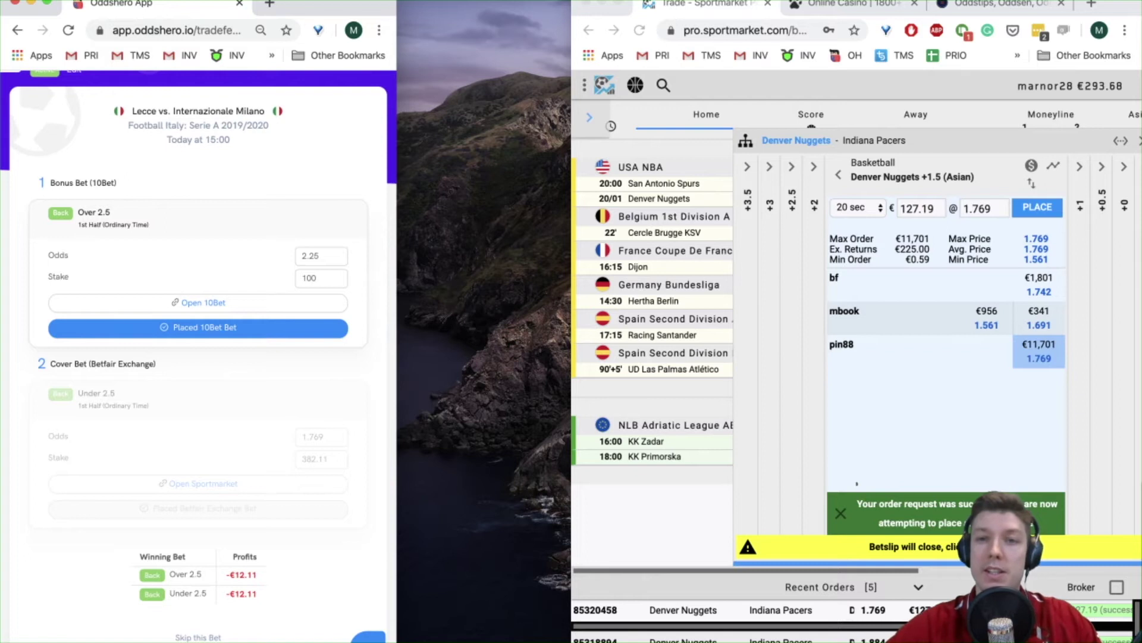
pyautogui.click(831, 84)
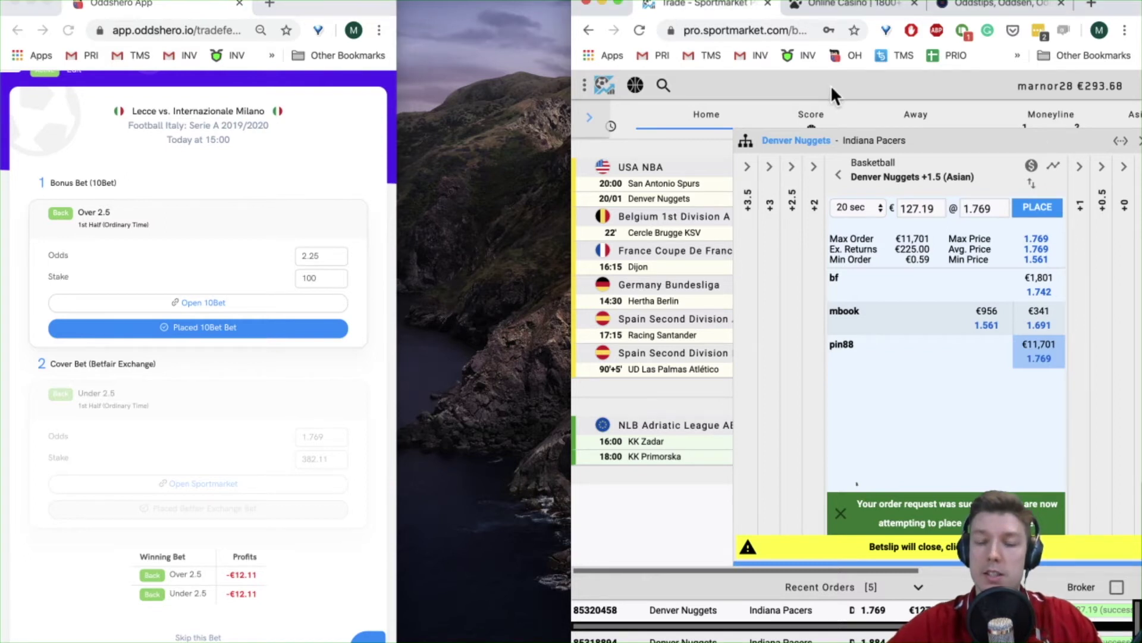
pyautogui.hotkey('ctrl', 'alt', 't')
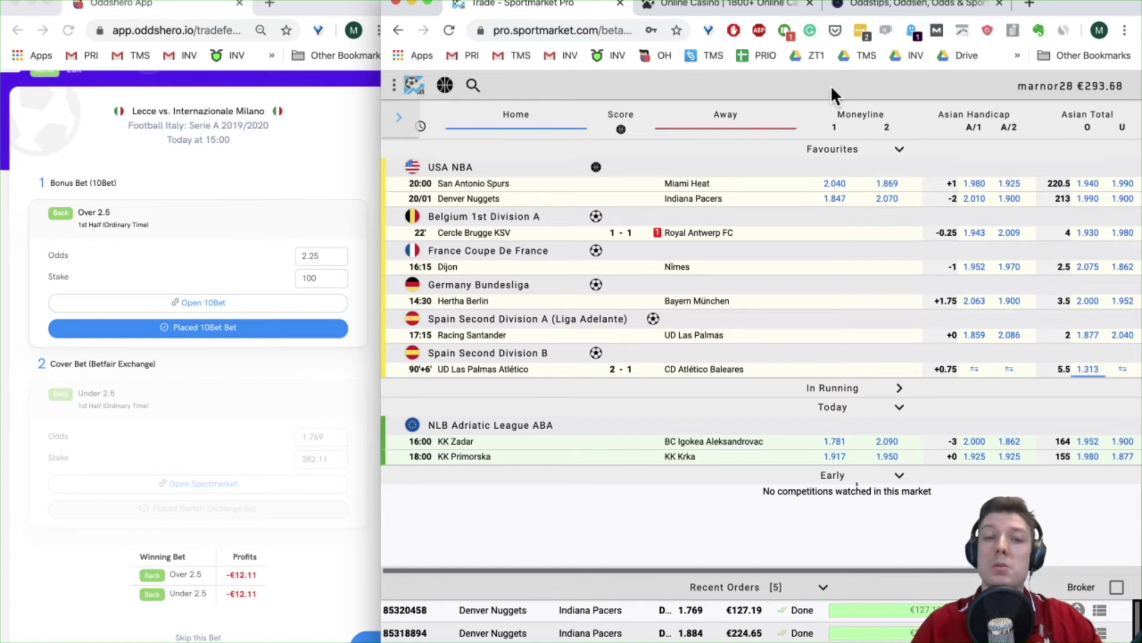
# Step: Switch OddsHero to the Unibet bonus Leovegas €300QS and narrow its window beside the bookmaker window
pyautogui.click(12, 141)
pyautogui.click(12, 140)
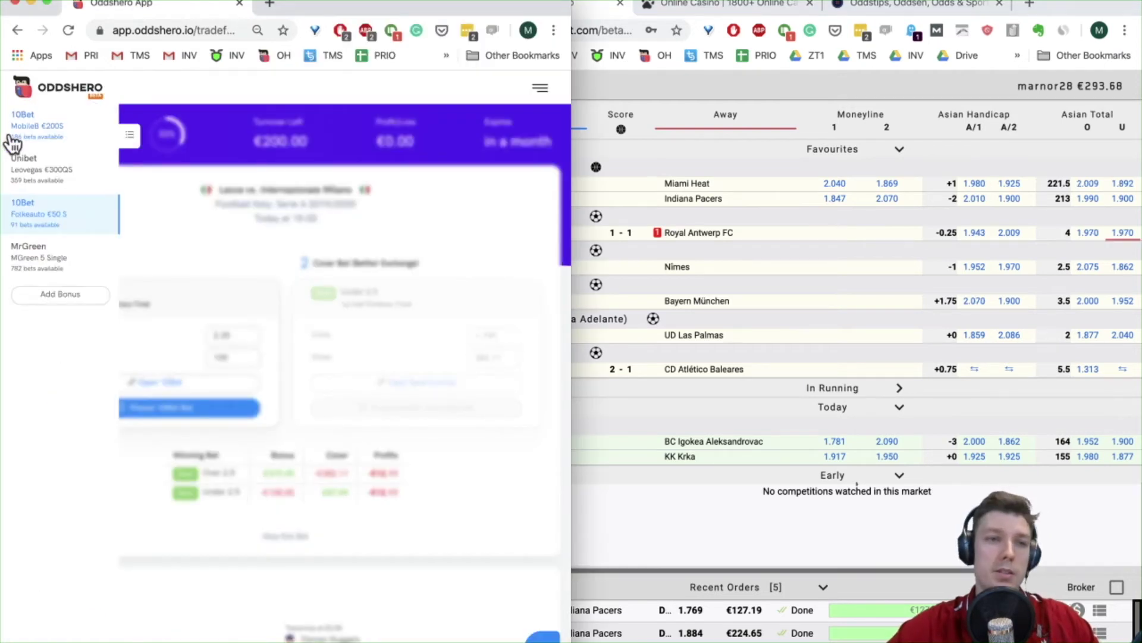
pyautogui.click(55, 163)
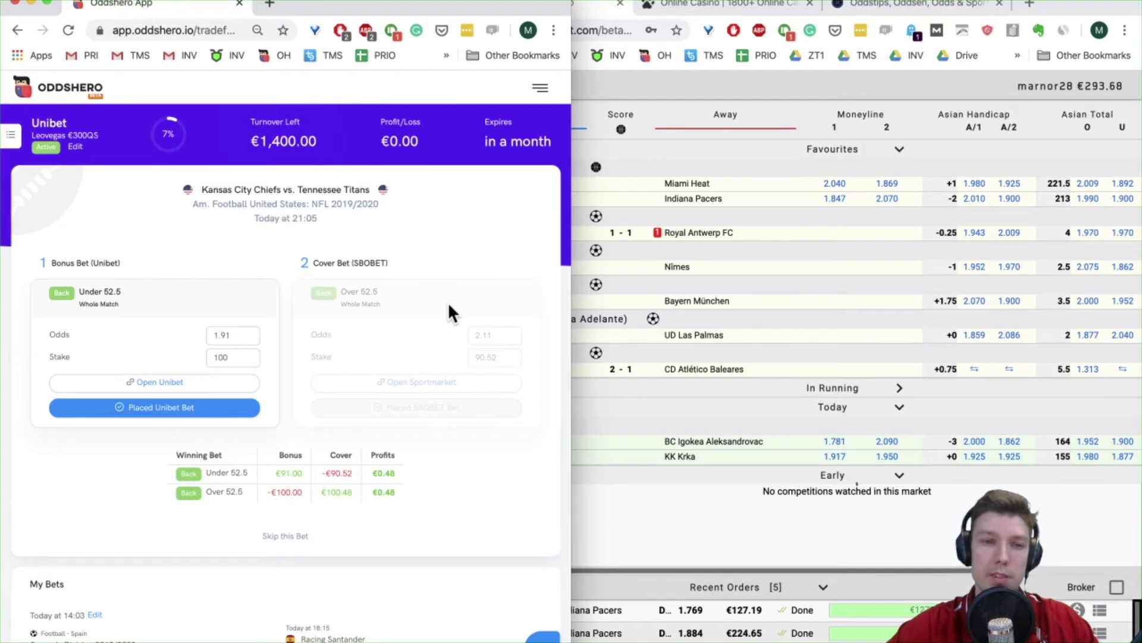
pyautogui.hotkey('ctrl', 'alt', 'd')
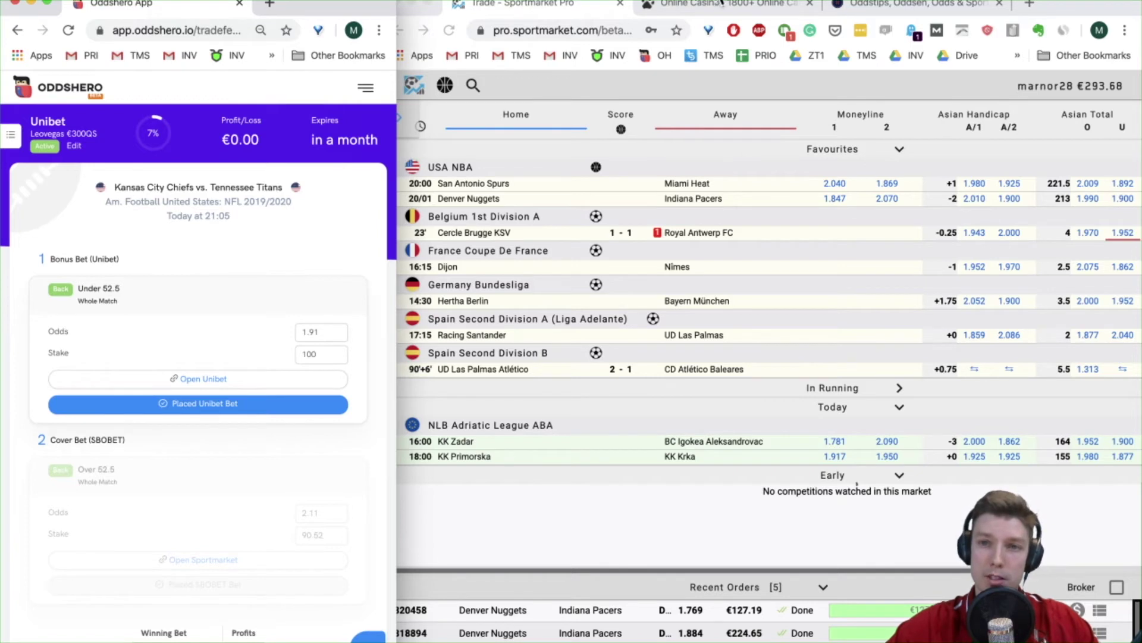
# Step: Switch to LeoVegas, search for kansas and open the Kansas City Chiefs vs. Tennessee Titans match
pyautogui.click(717, 3)
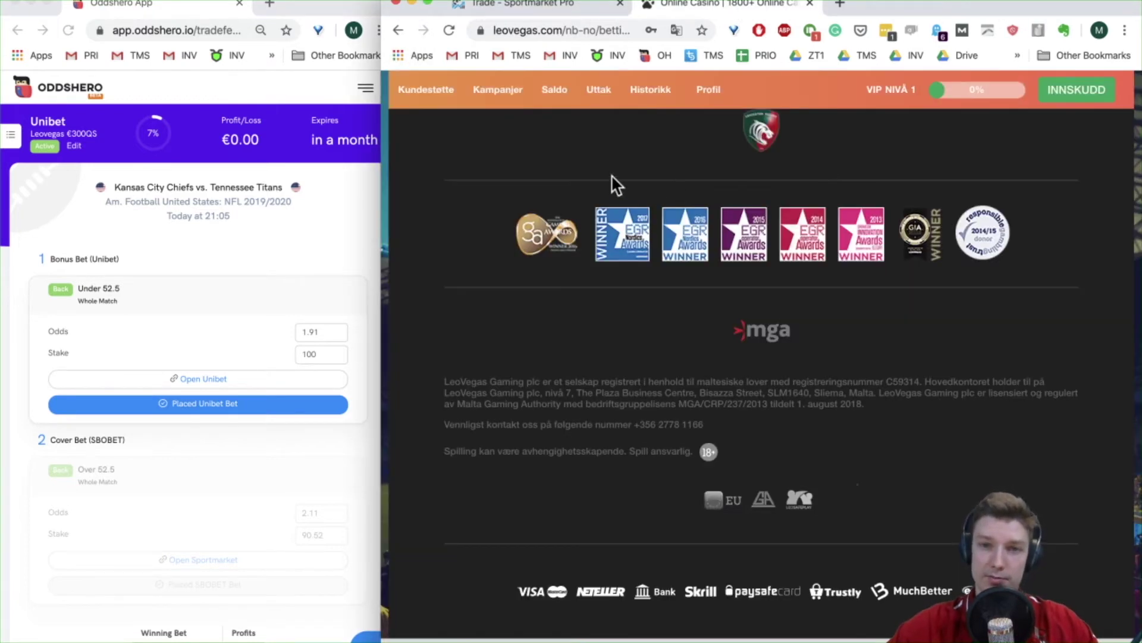
pyautogui.scroll(15, 615, 187)
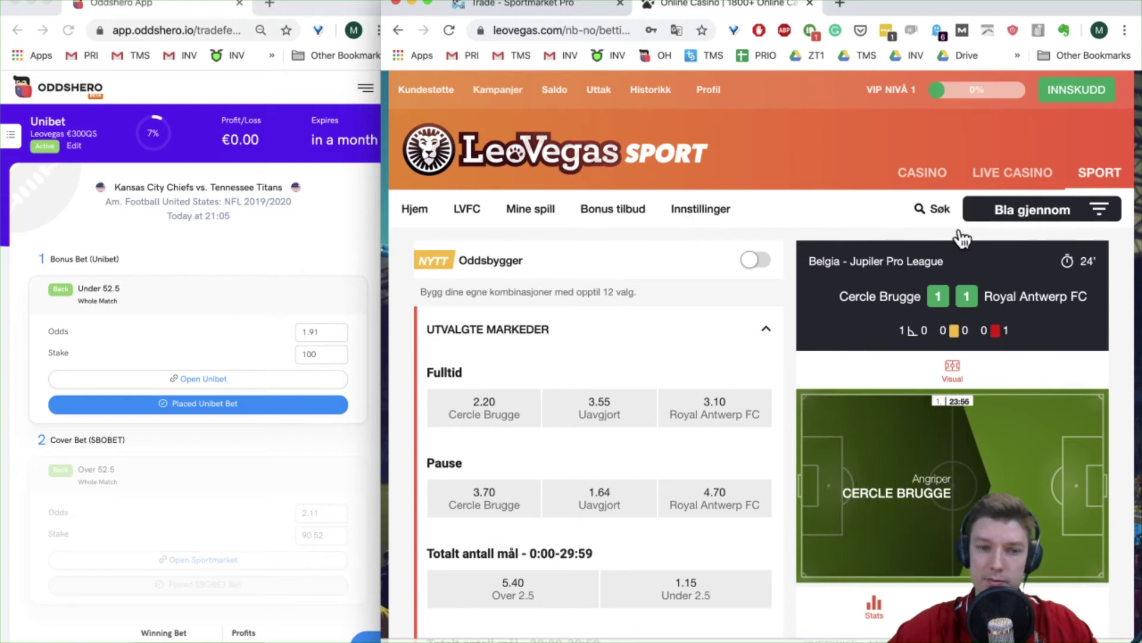
pyautogui.click(934, 212)
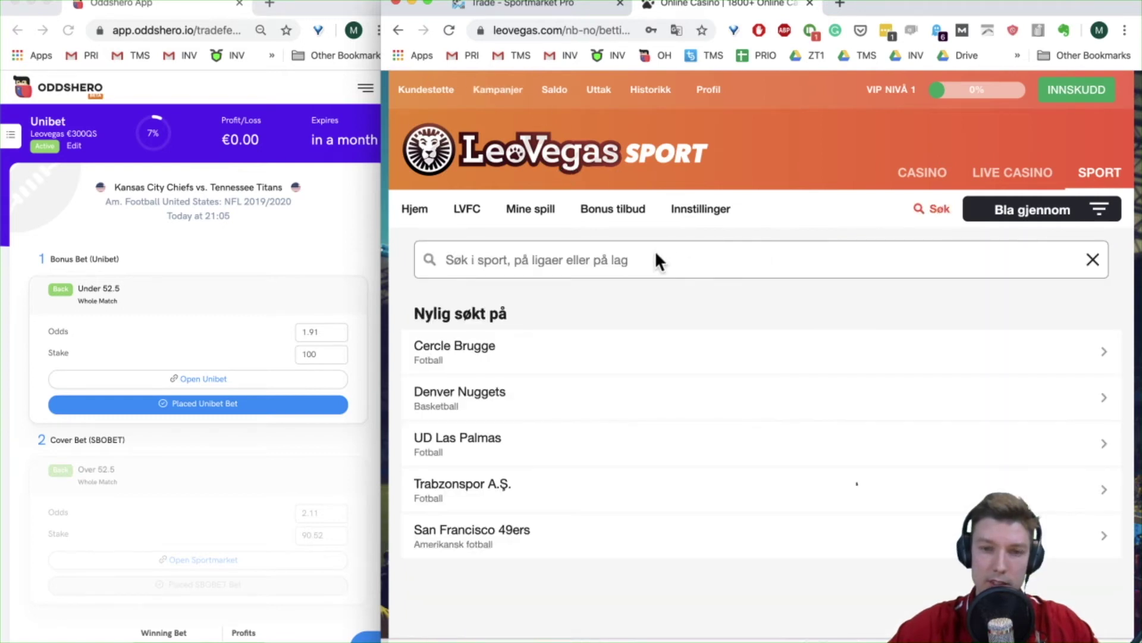
pyautogui.write('kansas')
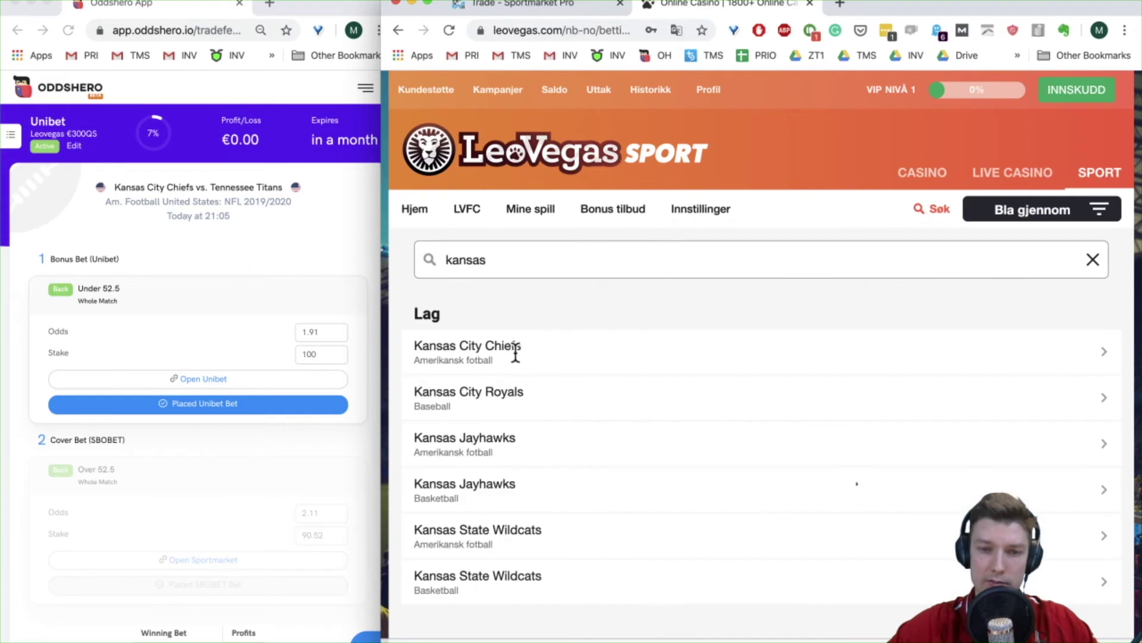
pyautogui.click(514, 354)
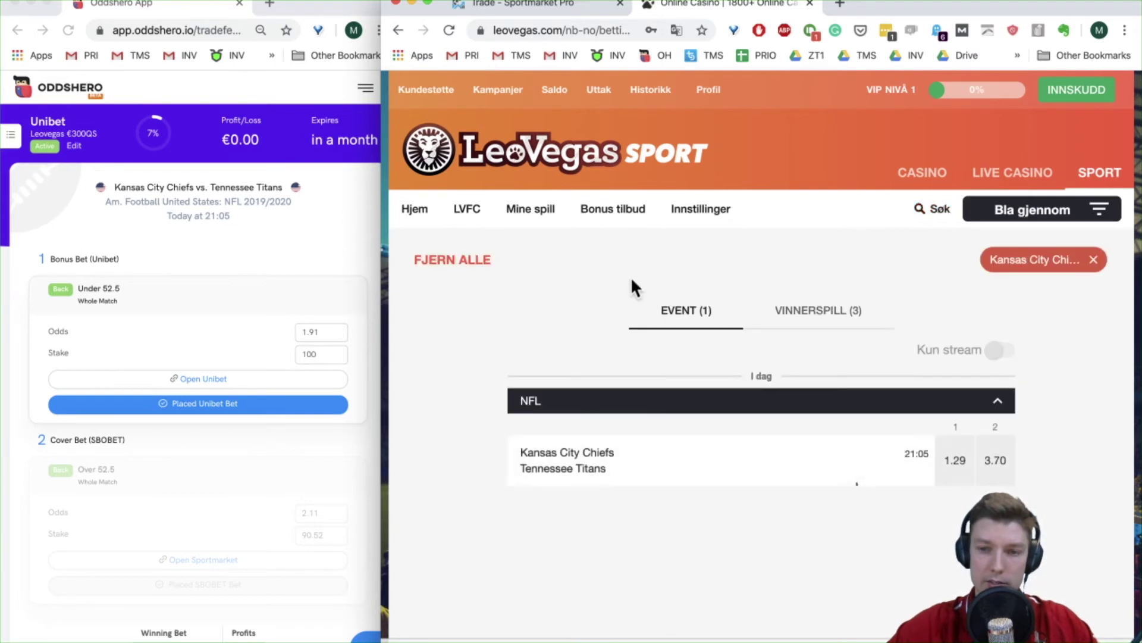
pyautogui.click(607, 467)
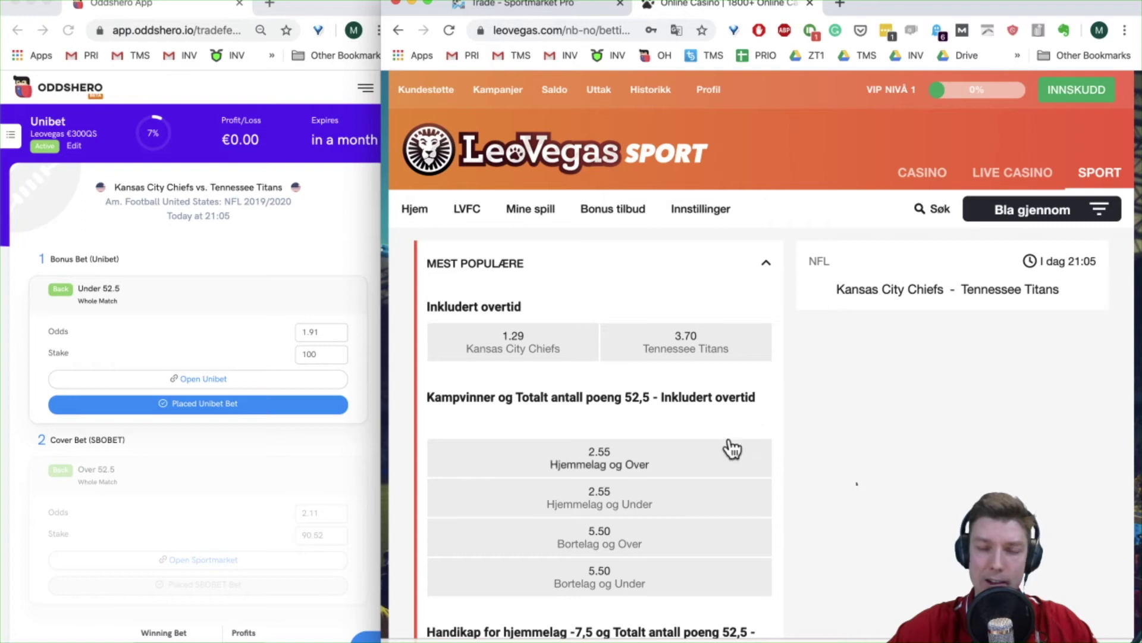
# Step: Find the Under 52.5 line in the match's total points including overtime and compare its odds with OddsHero
pyautogui.scroll(-2, 732, 449)
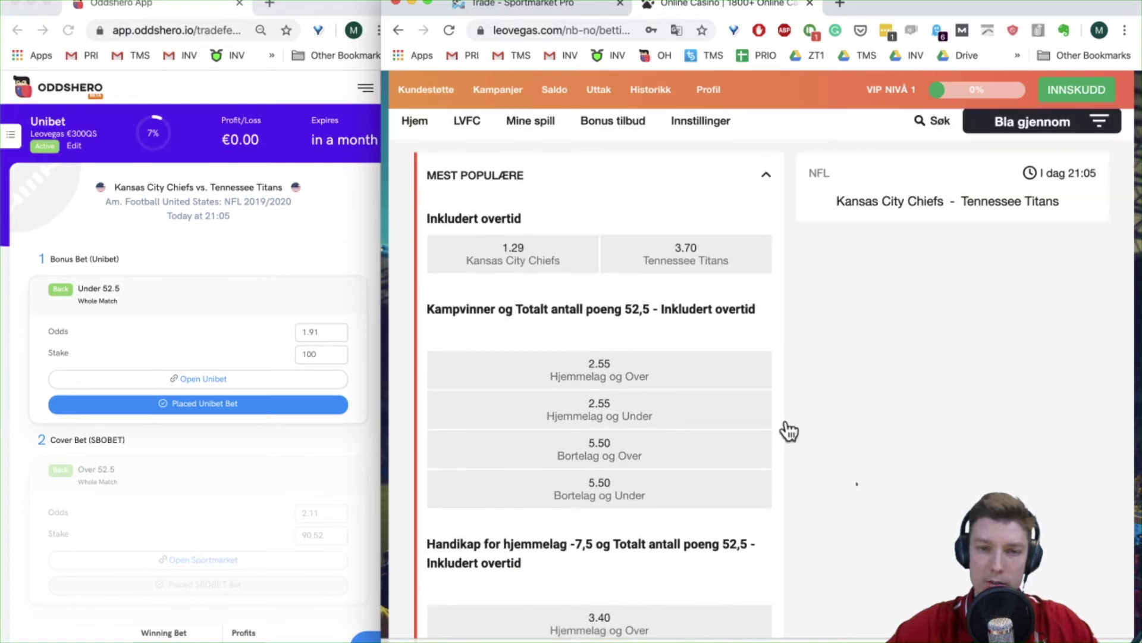
pyautogui.scroll(2, 785, 419)
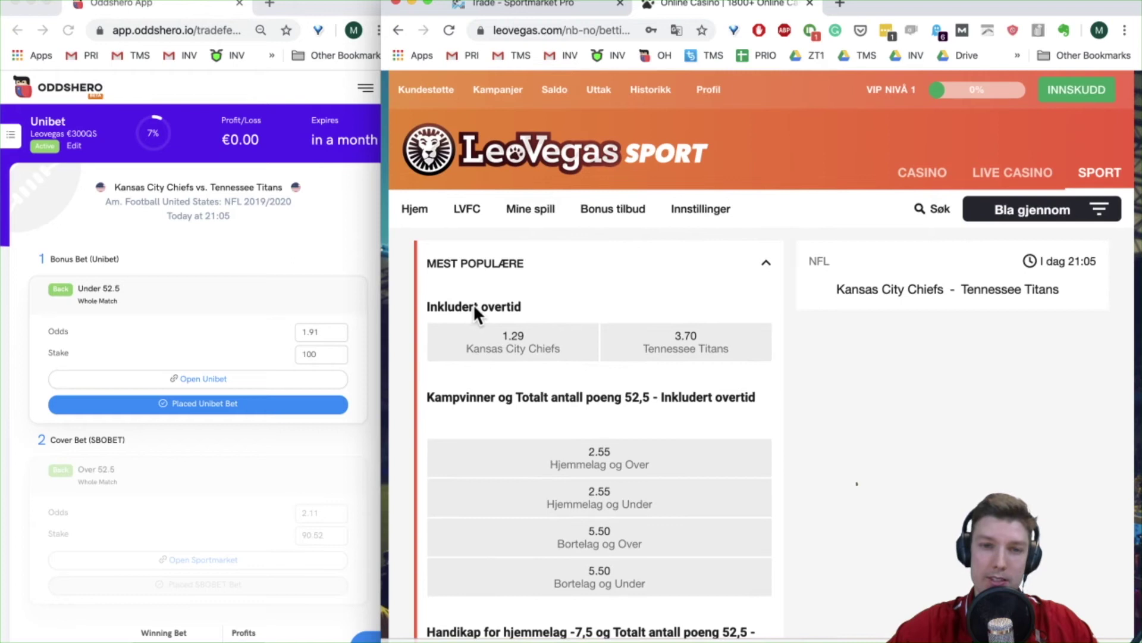
pyautogui.scroll(-1, 491, 304)
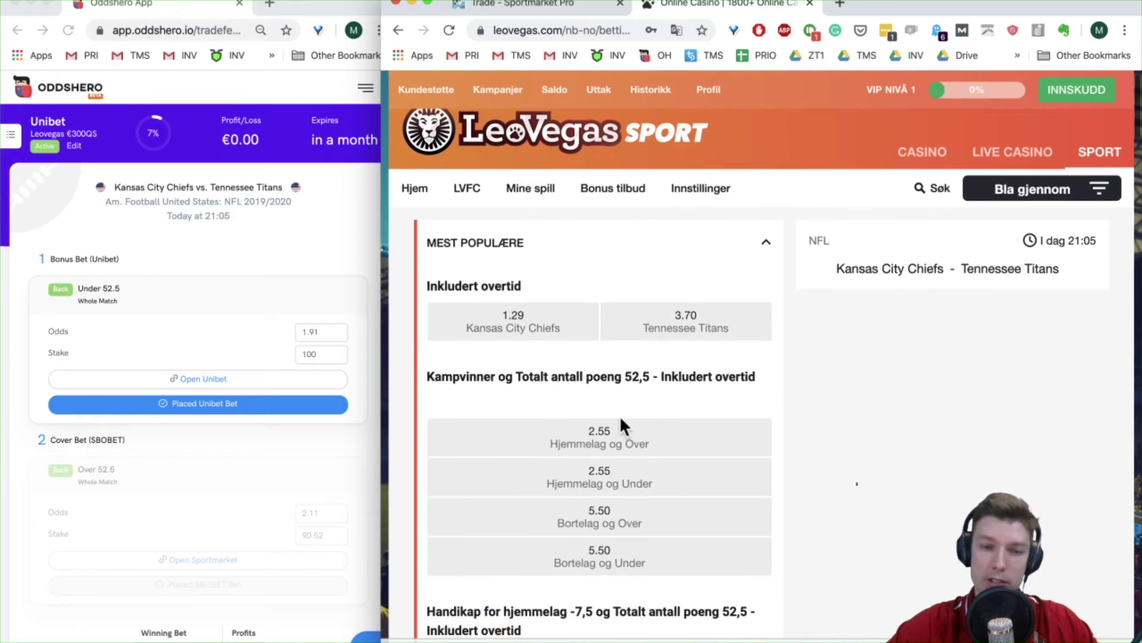
pyautogui.scroll(-2, 619, 416)
pyautogui.scroll(-2, 620, 415)
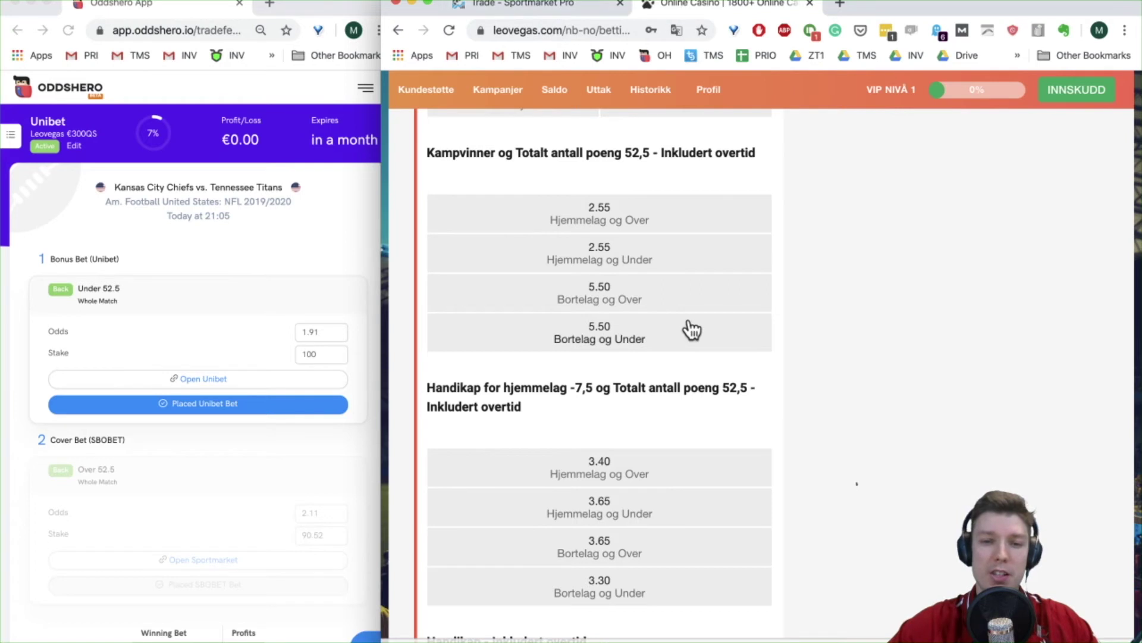
pyautogui.scroll(-5, 689, 318)
pyautogui.scroll(-11, 692, 321)
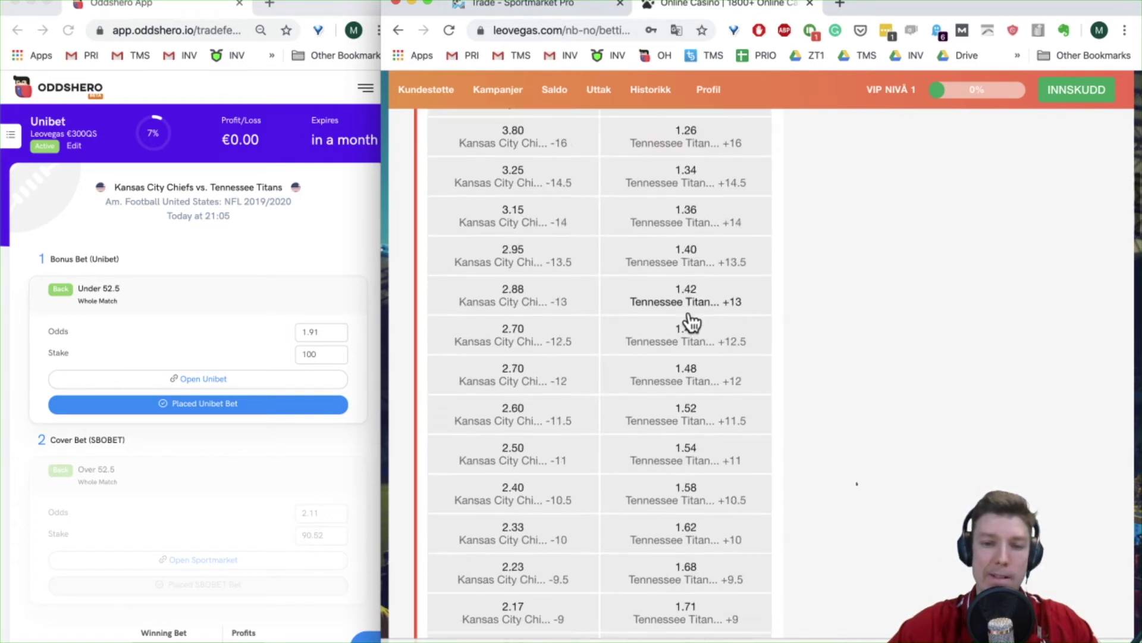
pyautogui.scroll(9, 692, 321)
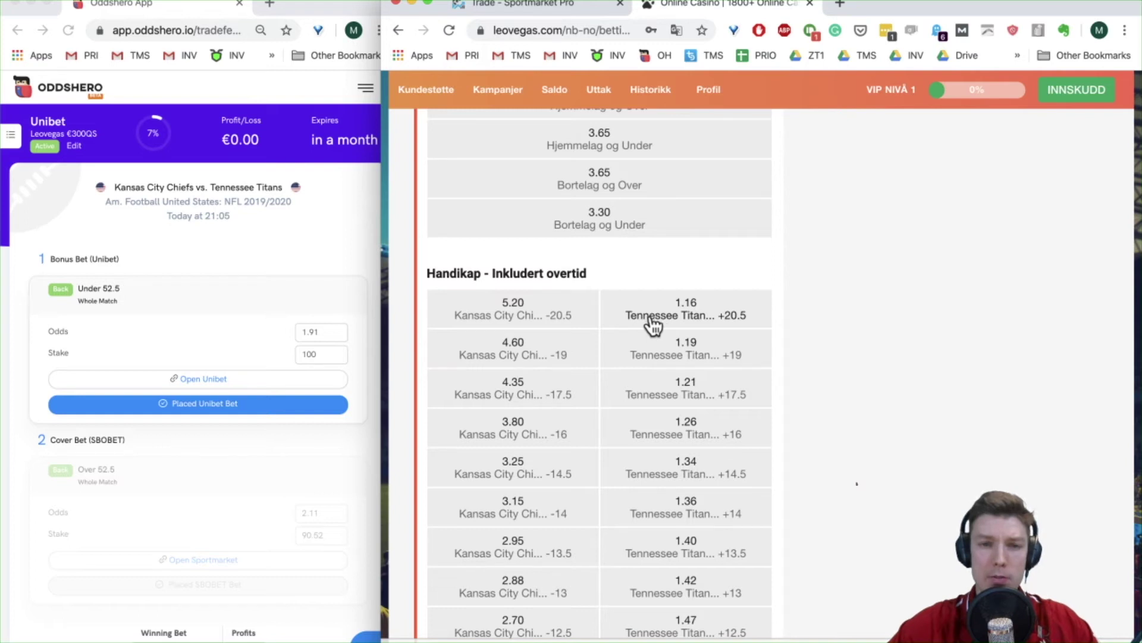
pyautogui.scroll(10, 642, 324)
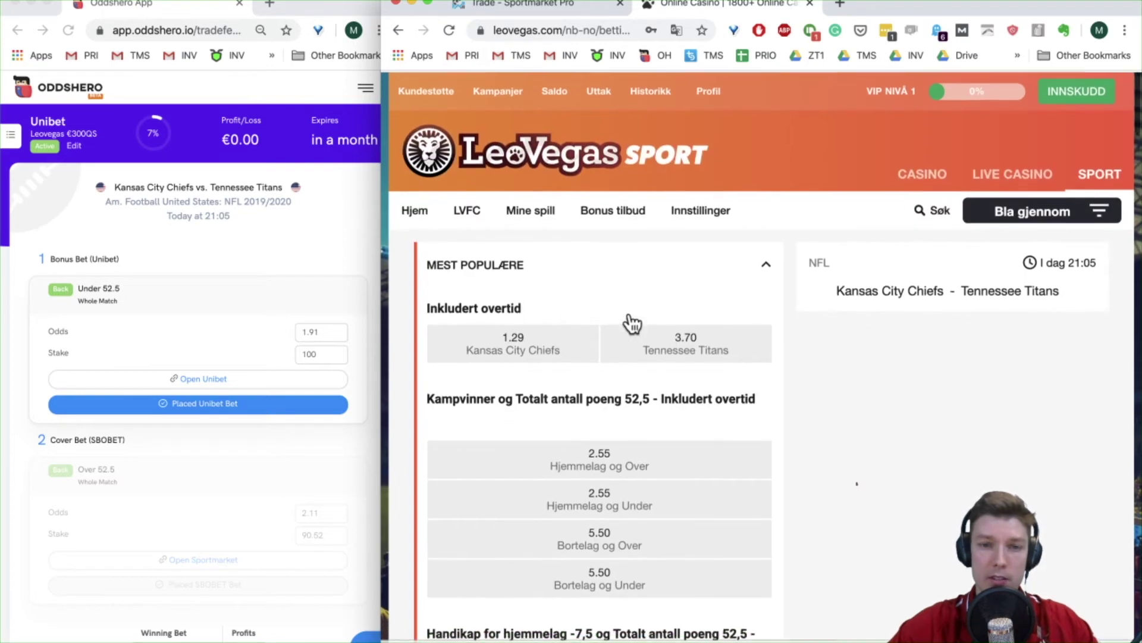
pyautogui.scroll(-10, 600, 321)
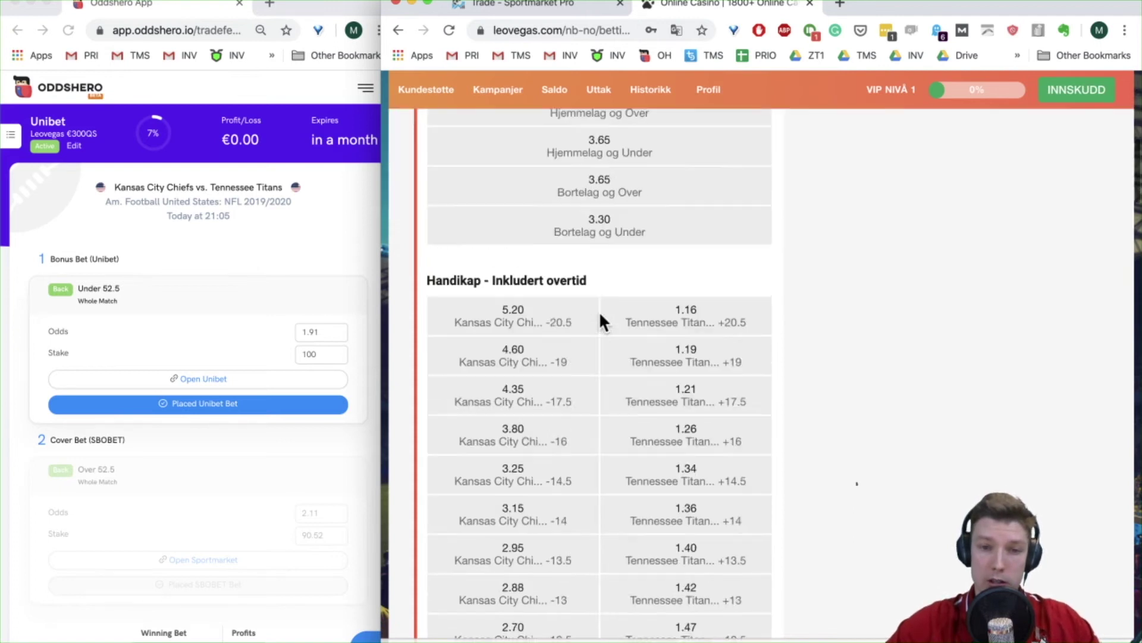
pyautogui.scroll(-20, 600, 322)
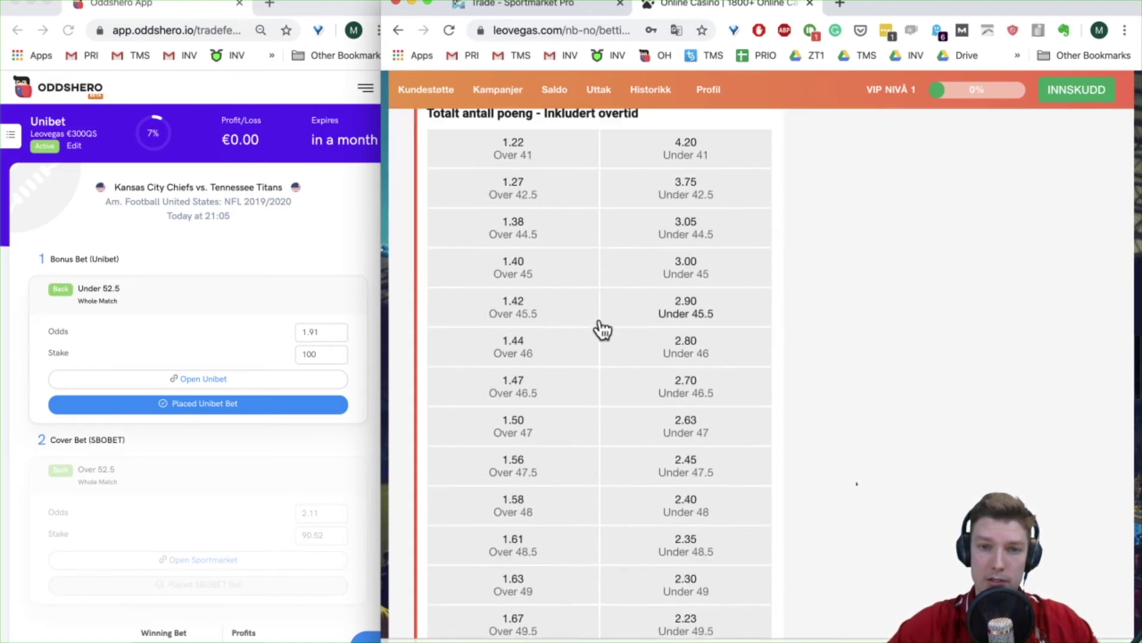
pyautogui.scroll(-3, 531, 467)
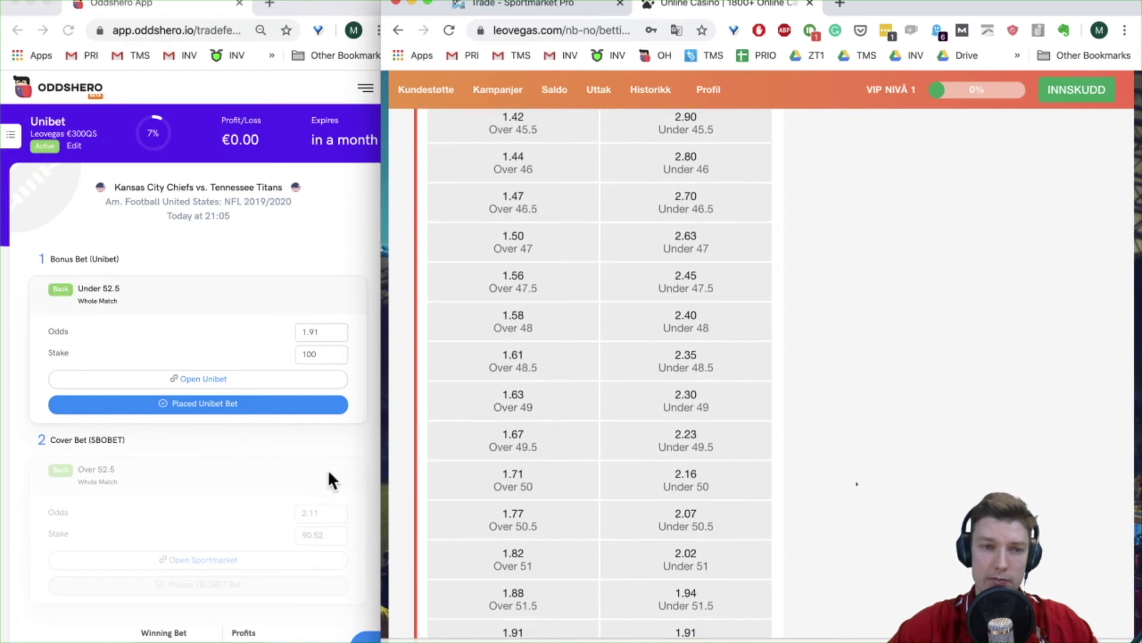
pyautogui.scroll(-2, 631, 482)
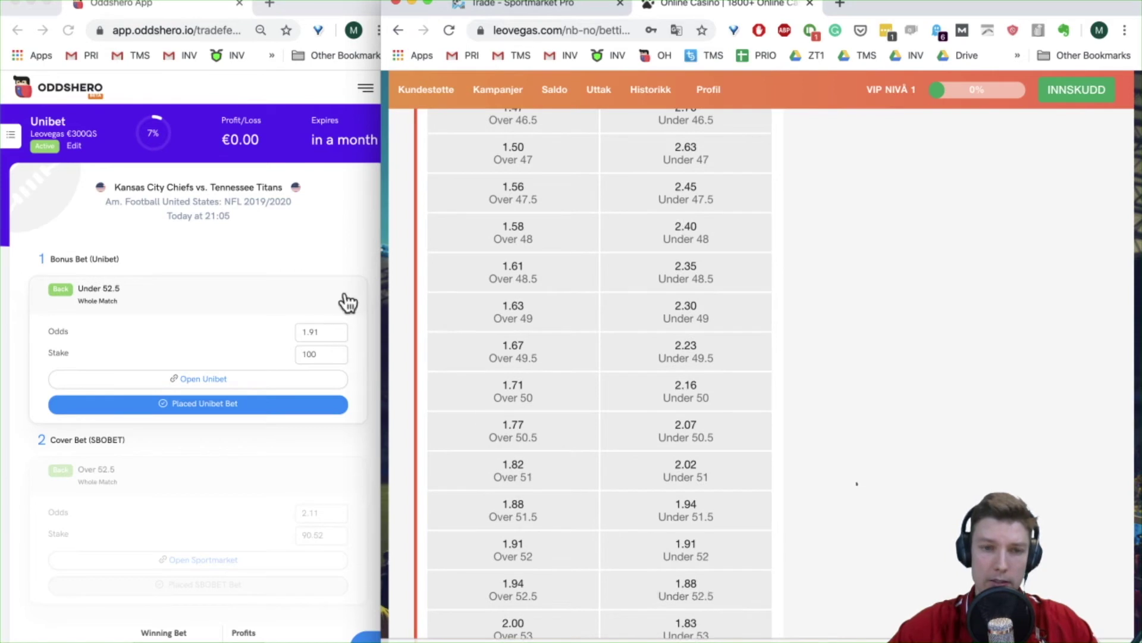
# Step: Set the odds of the Under 52.5 bonus bet for Kansas City Chiefs vs. Tennessee Titans to 1.88 in OddsHero
pyautogui.click(344, 335)
pyautogui.press('BackSpace')
pyautogui.press('BackSpace')
pyautogui.write('88')
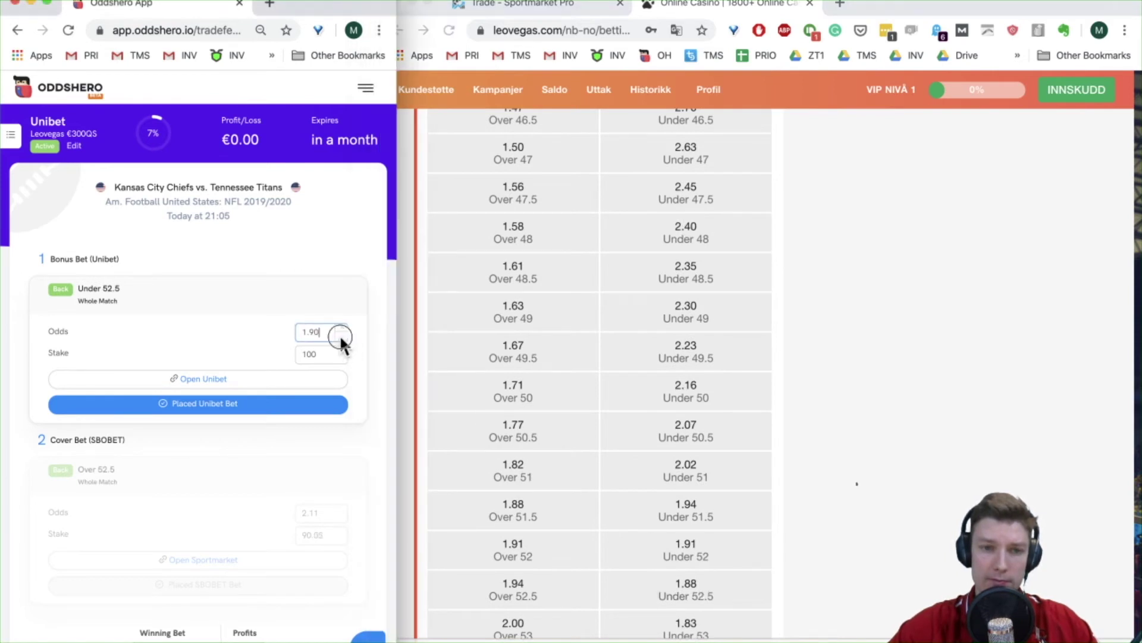
# Step: Switch to Sportmarket, widen its window and search for kansa to find the Kansas City Chiefs vs. Tennessee Titans match
pyautogui.click(552, 7)
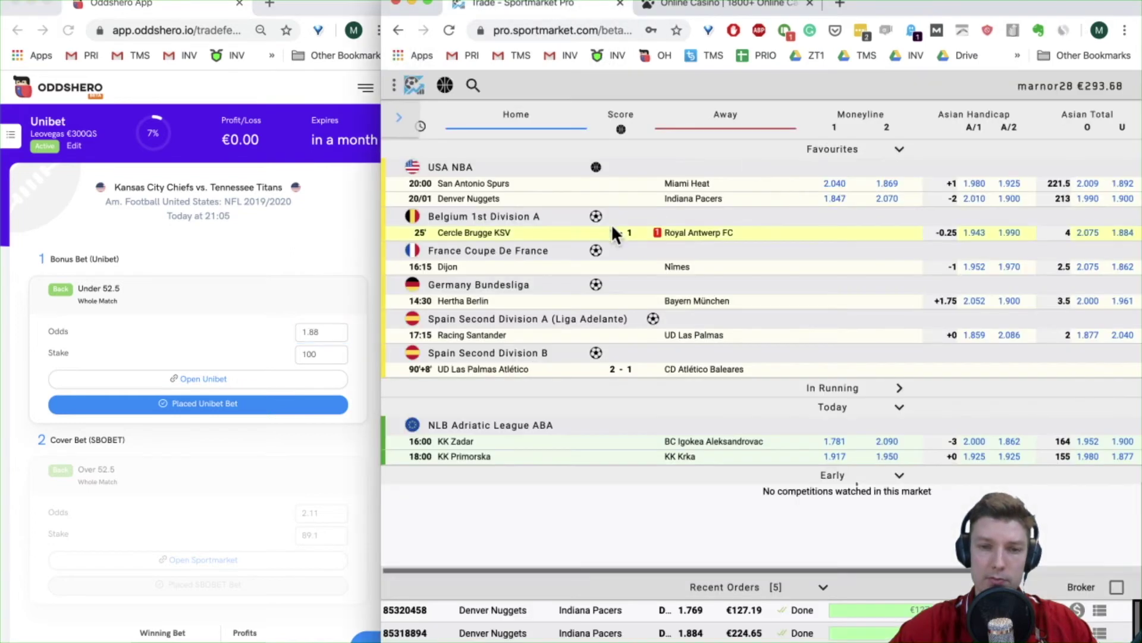
pyautogui.rightClick(474, 88)
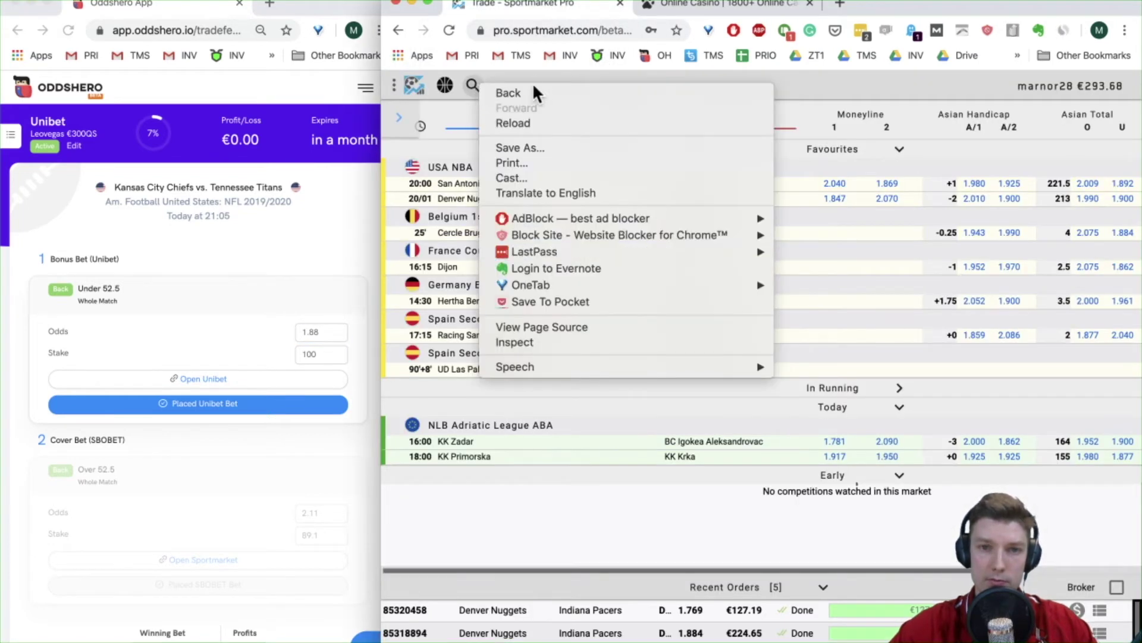
pyautogui.click(474, 86)
pyautogui.write('kansa')
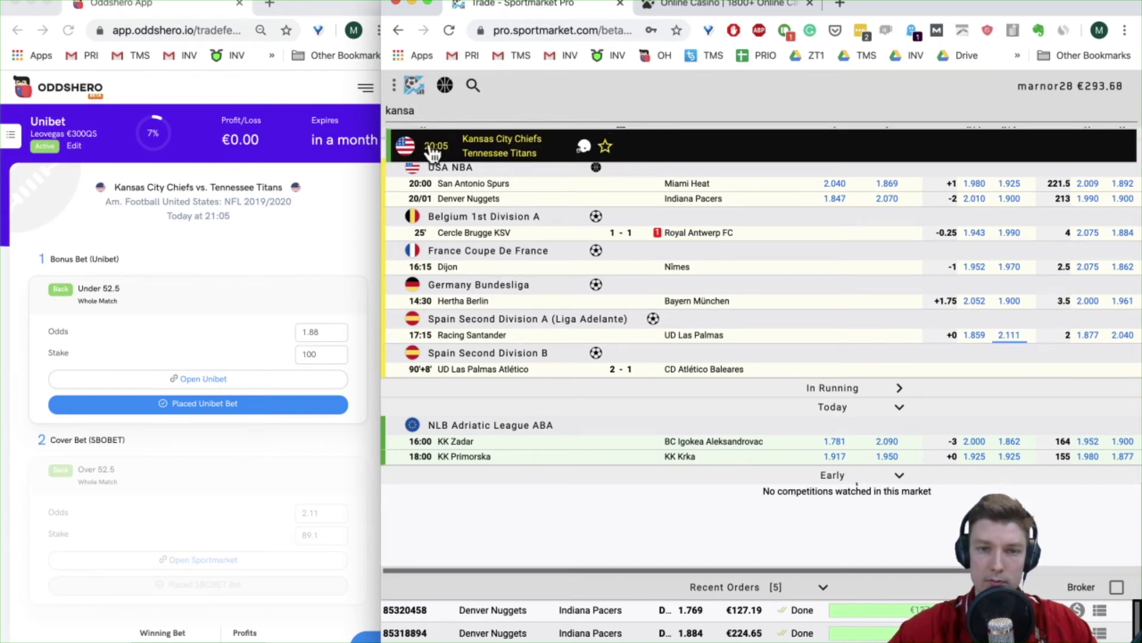
pyautogui.doubleClick(524, 153)
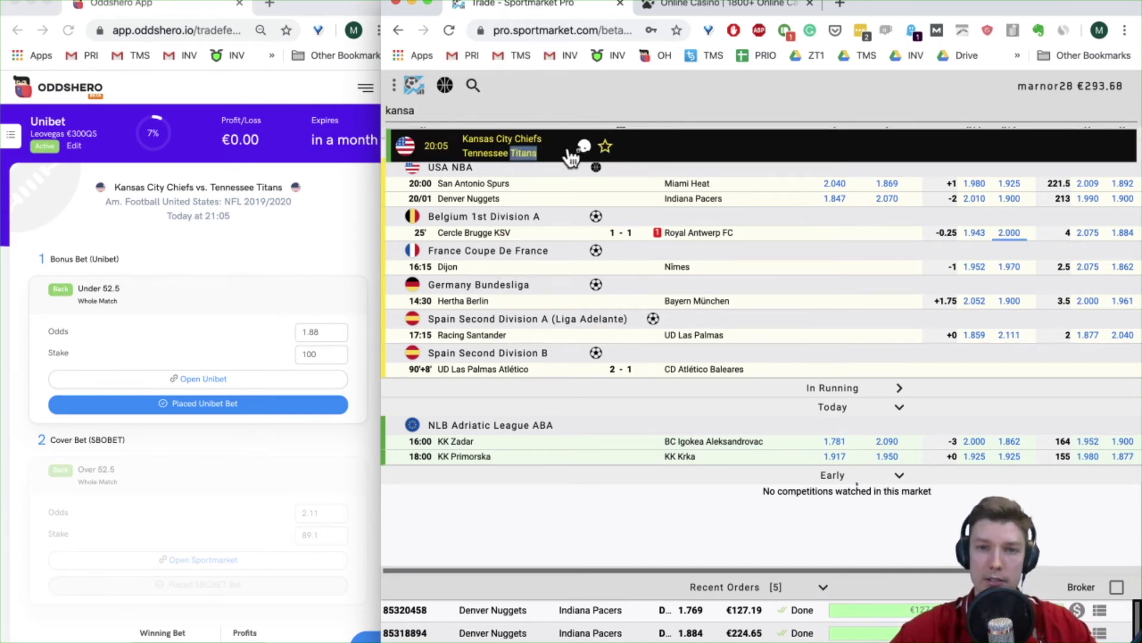
pyautogui.press('ctrl+super+f')
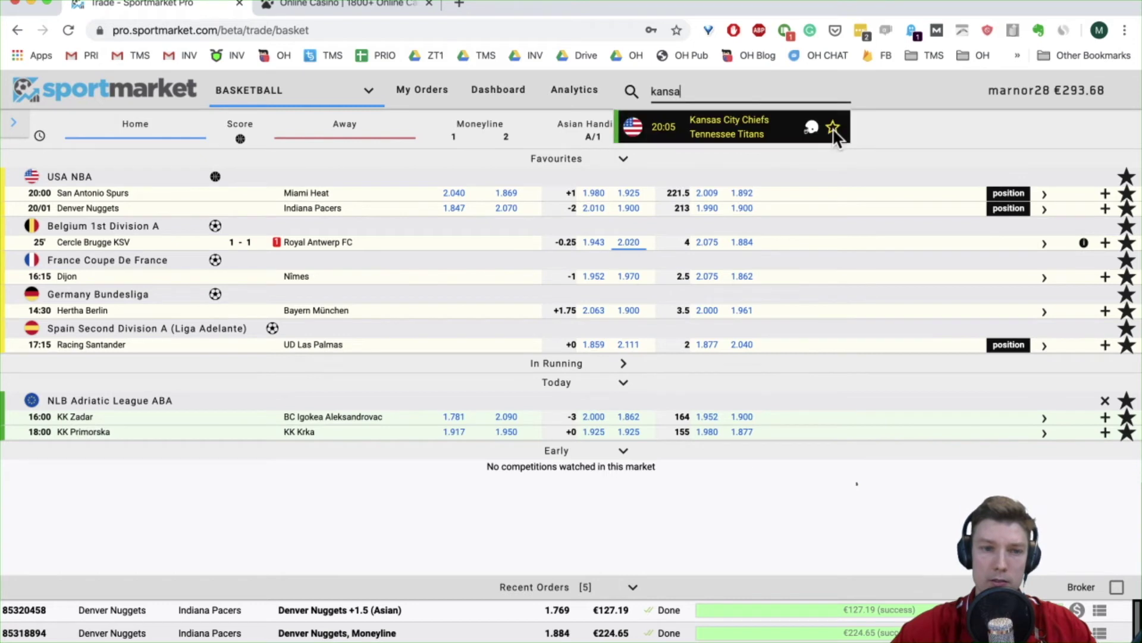
pyautogui.click(623, 382)
pyautogui.click(774, 91)
pyautogui.write('kansa')
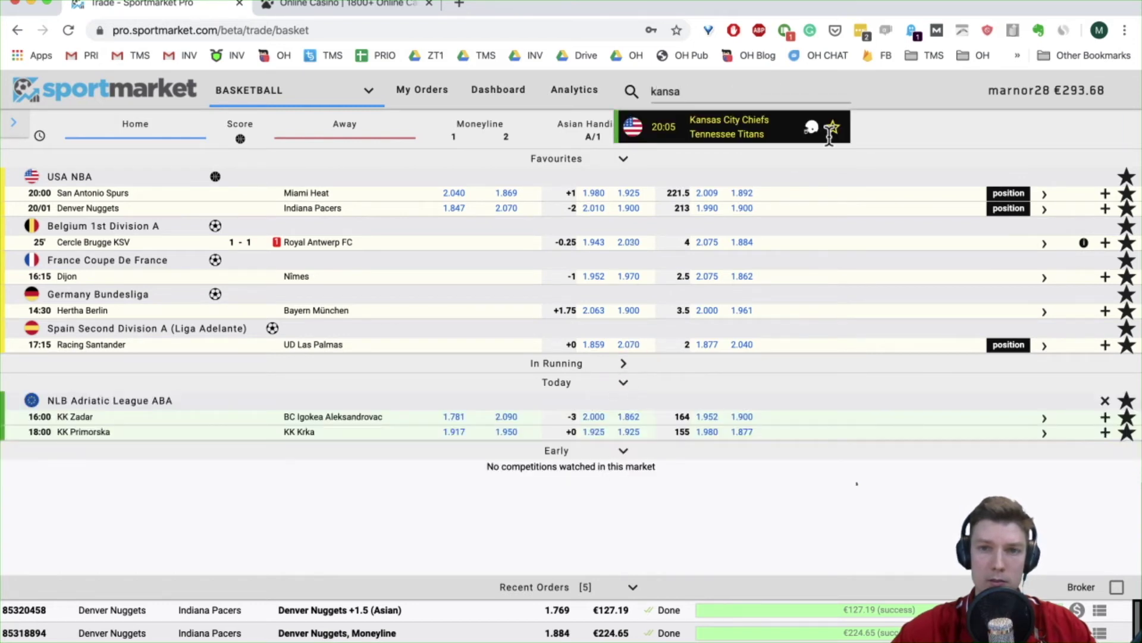
# Step: Show the American Football market with the Kansas City Chiefs match among the favourites and return the window beside OddsHero
pyautogui.click(19, 122)
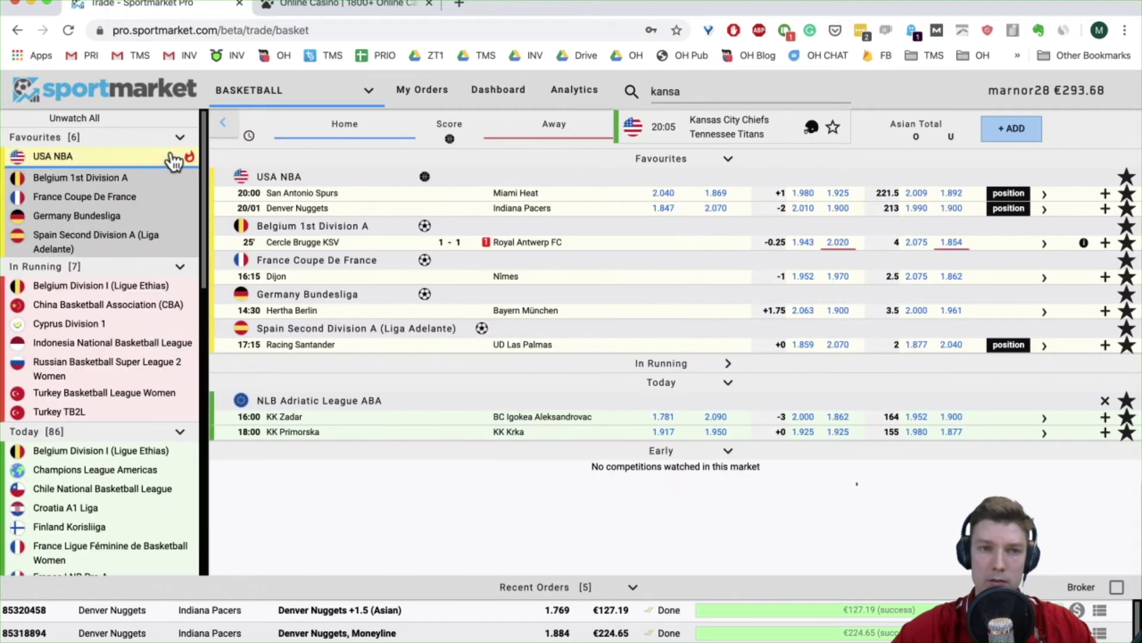
pyautogui.click(235, 94)
pyautogui.click(287, 351)
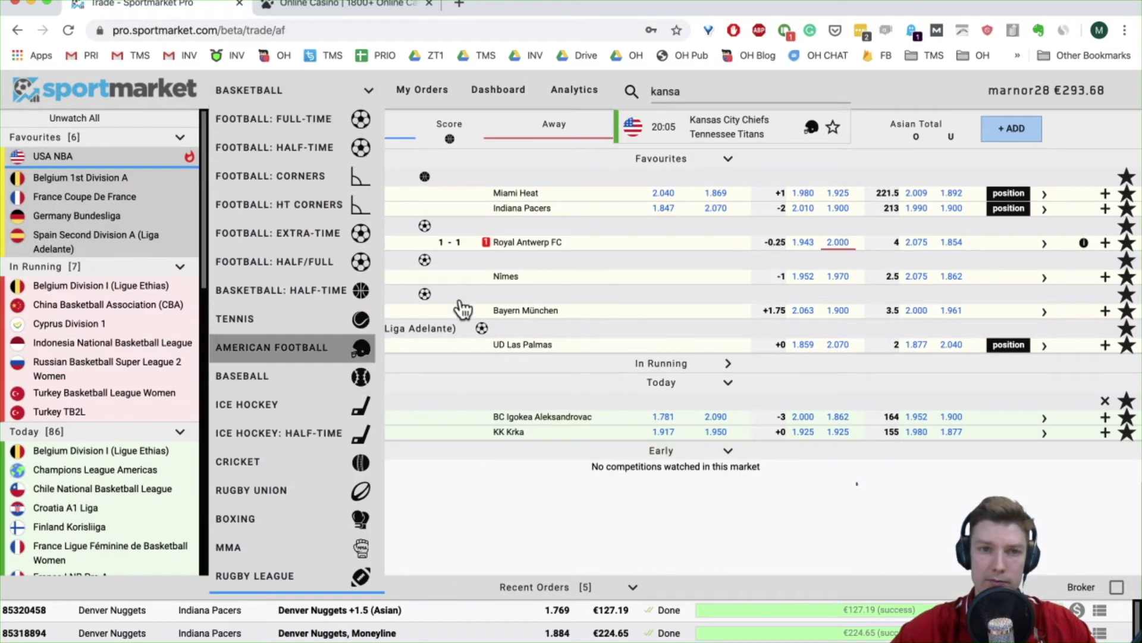
pyautogui.hotkey('ctrl', 'alt', 'Right')
pyautogui.hotkey('ctrl', 'alt', 'Right')
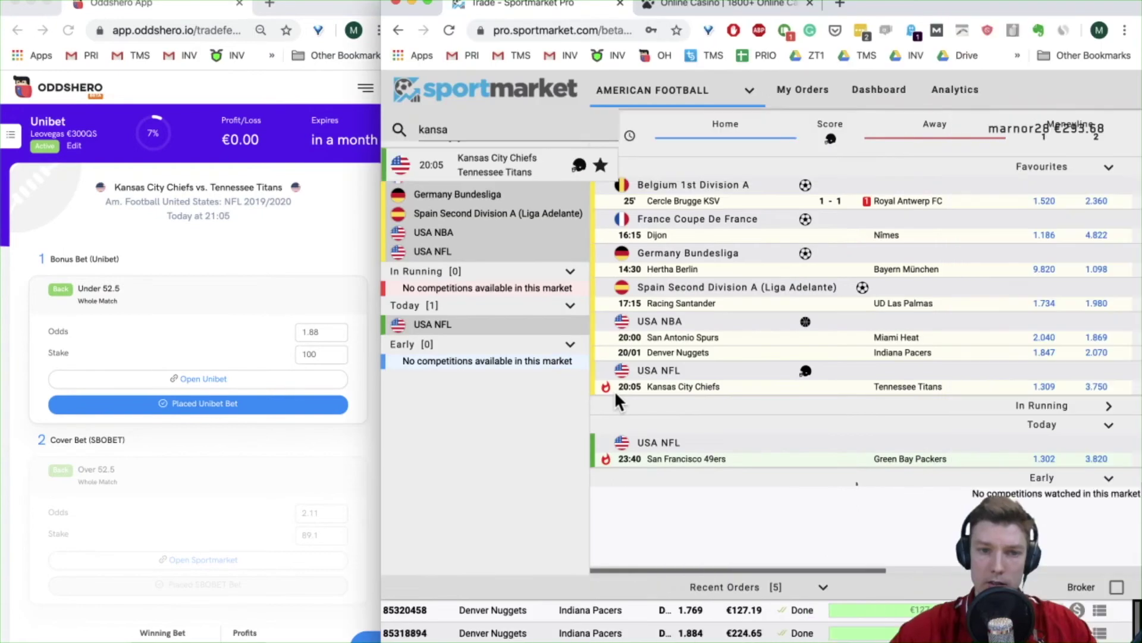
# Step: Check the Over 52.5 cover odds for Kansas City Chiefs vs. Tennessee Titans in the bet ticket and close it
pyautogui.scroll(-1, 892, 440)
pyautogui.hscroll(10, 931, 439)
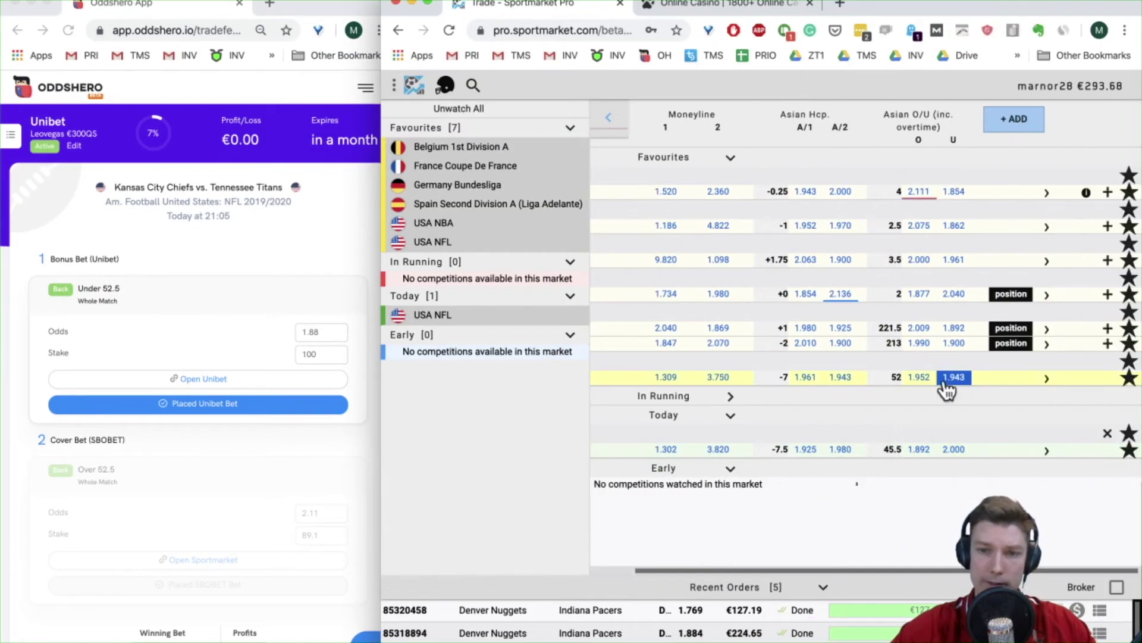
pyautogui.click(950, 378)
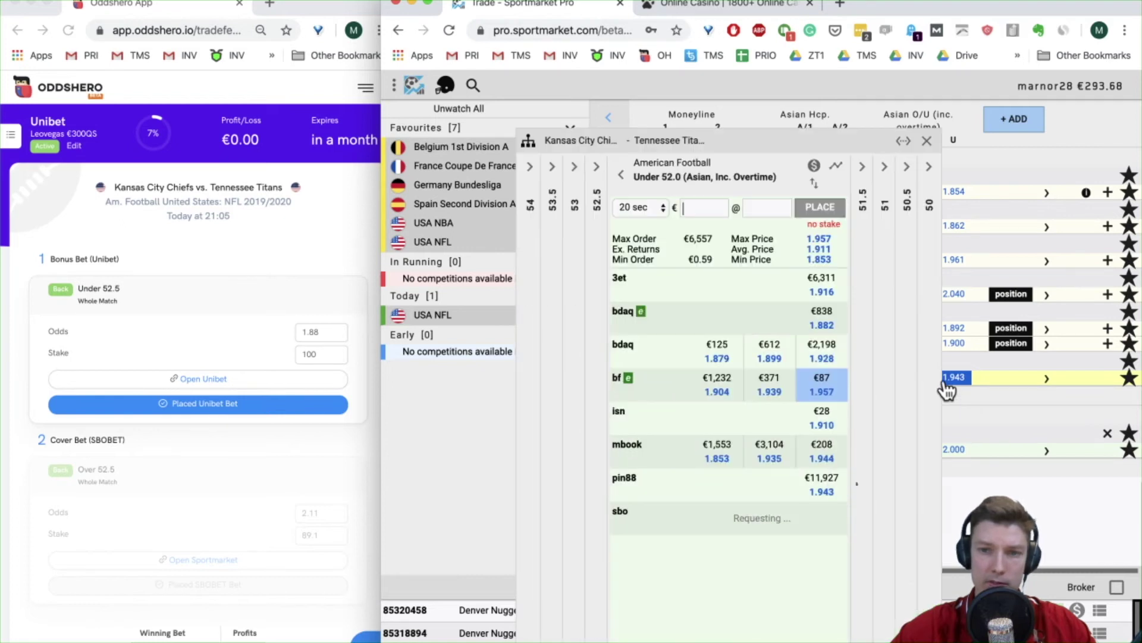
pyautogui.click(926, 143)
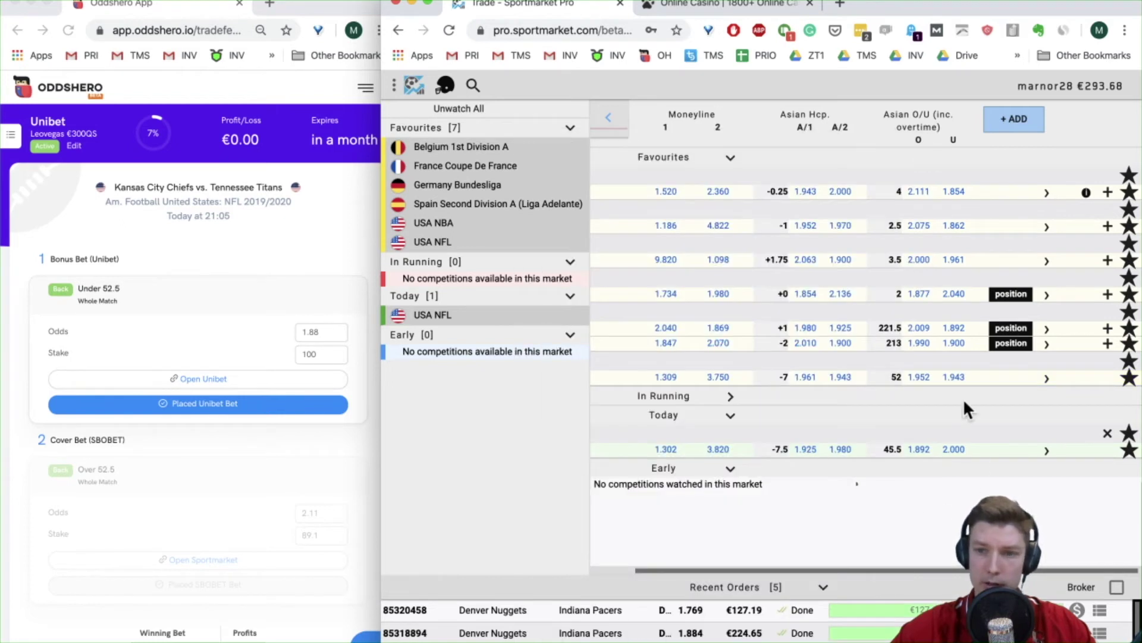
pyautogui.click(918, 378)
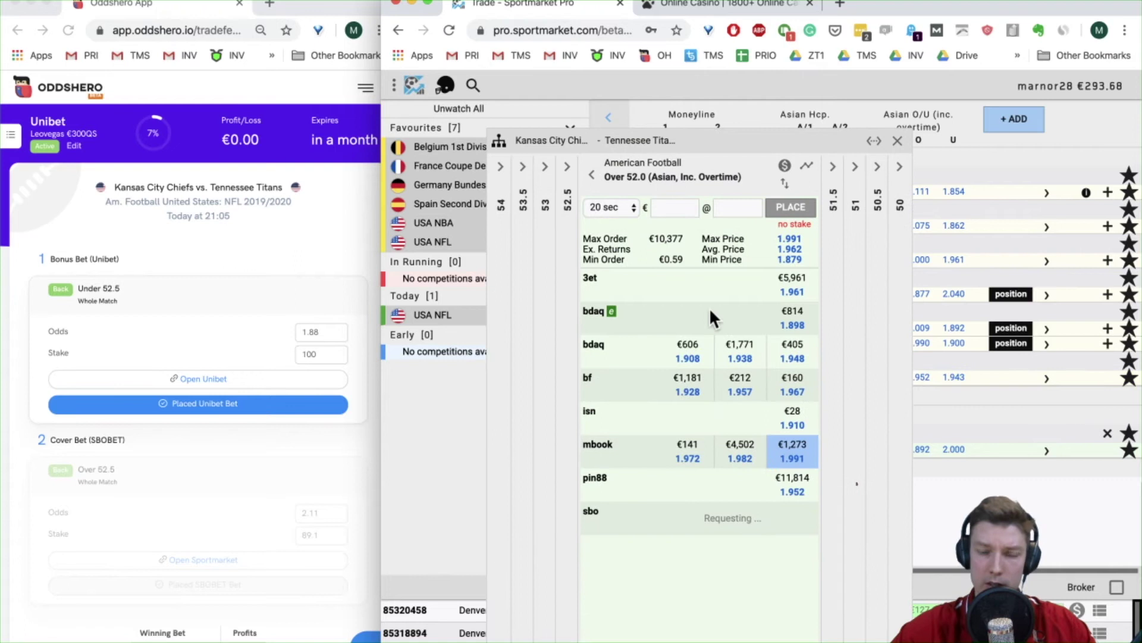
pyautogui.click(568, 202)
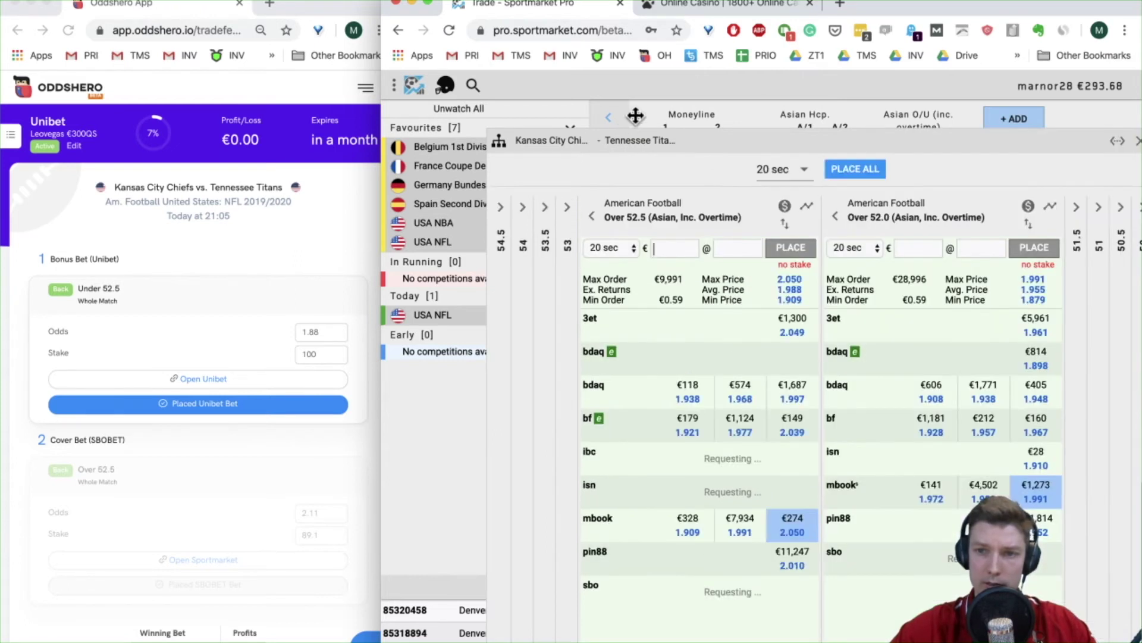
pyautogui.click(837, 214)
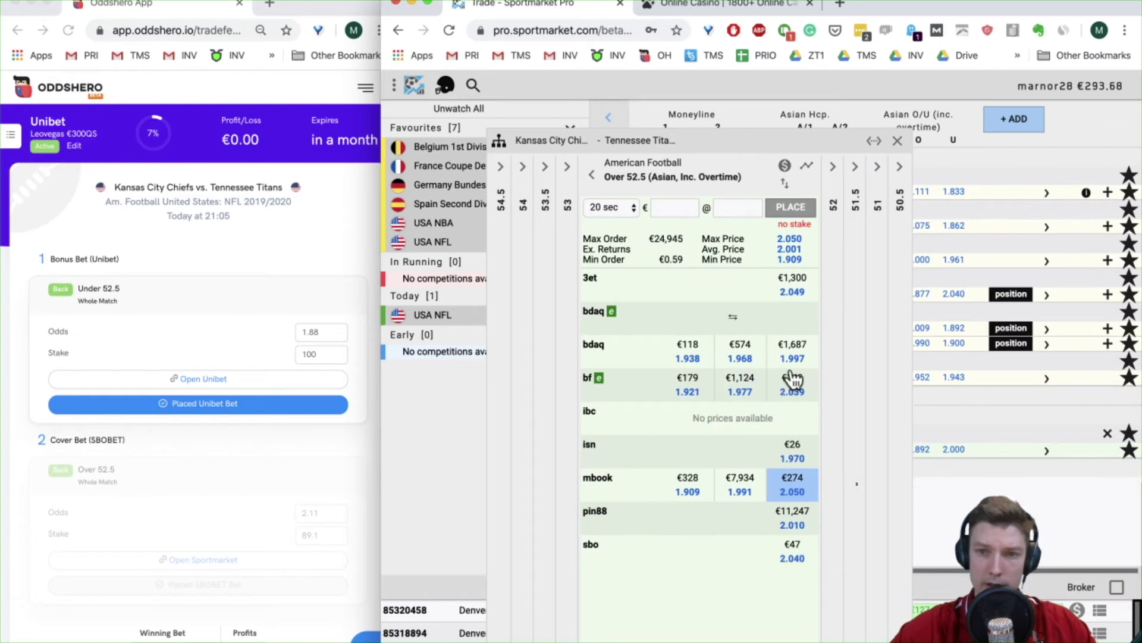
pyautogui.click(897, 141)
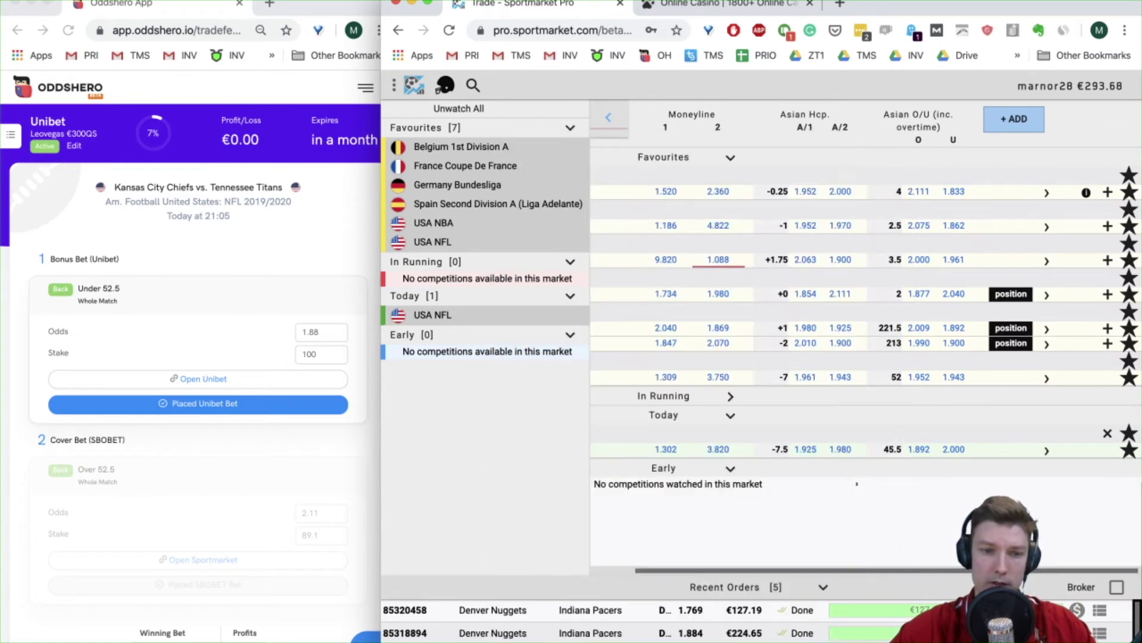
# Step: Switch OddsHero to the Hertha BSC Berlin vs. FC Bayern Munich bet pair with Asian Handicap -1.75 (Away)
pyautogui.click(127, 628)
pyautogui.scroll(-3, 127, 628)
pyautogui.click(198, 539)
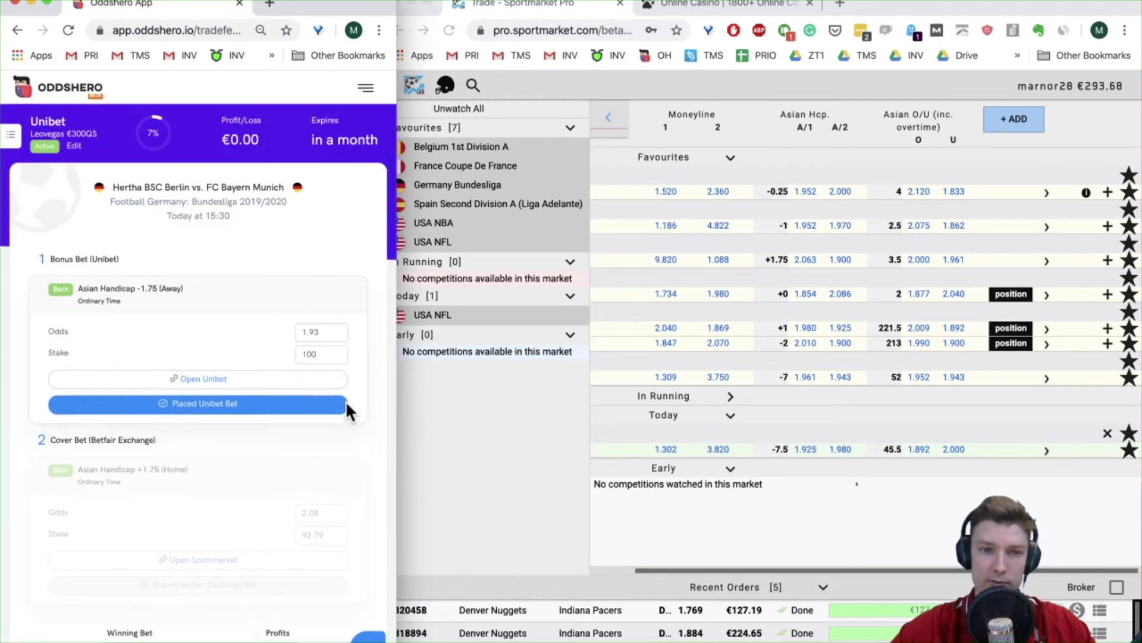
# Step: Collapse Sportmarket's competition list and open the Hertha Berlin +1.75 Asian handicap bet ticket
pyautogui.click(569, 127)
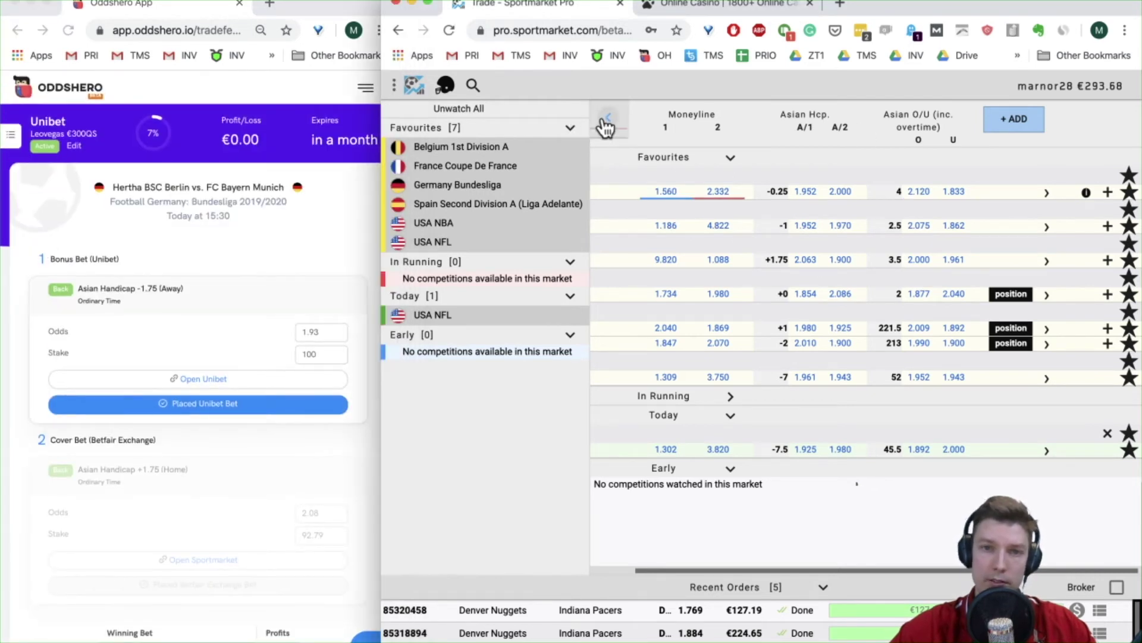
pyautogui.click(607, 118)
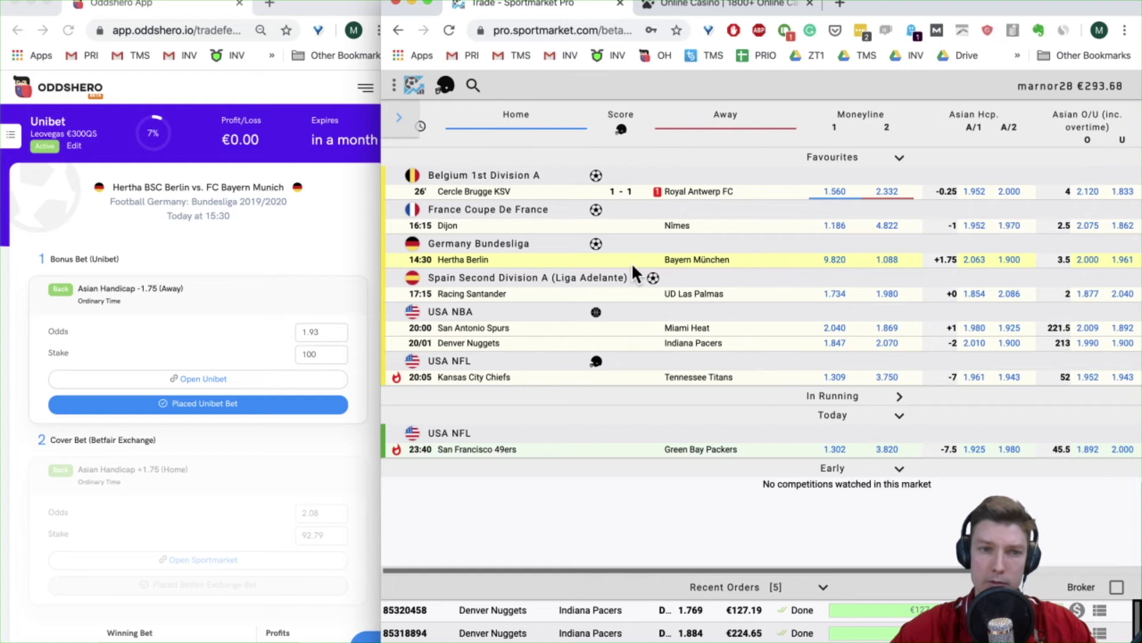
pyautogui.hscroll(5, 631, 262)
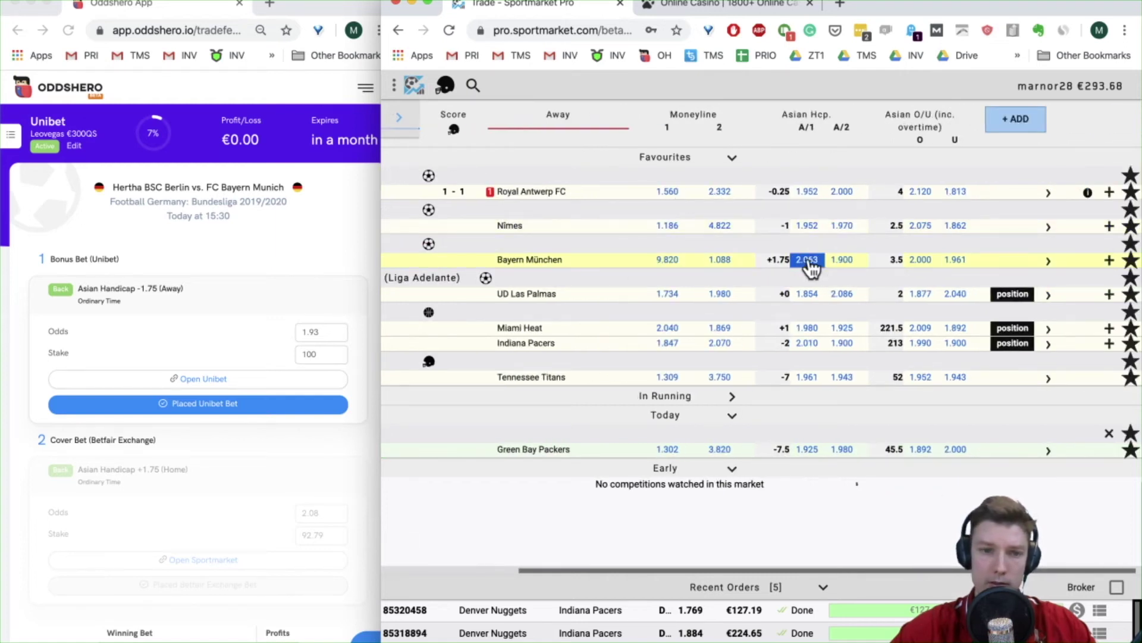
pyautogui.click(836, 262)
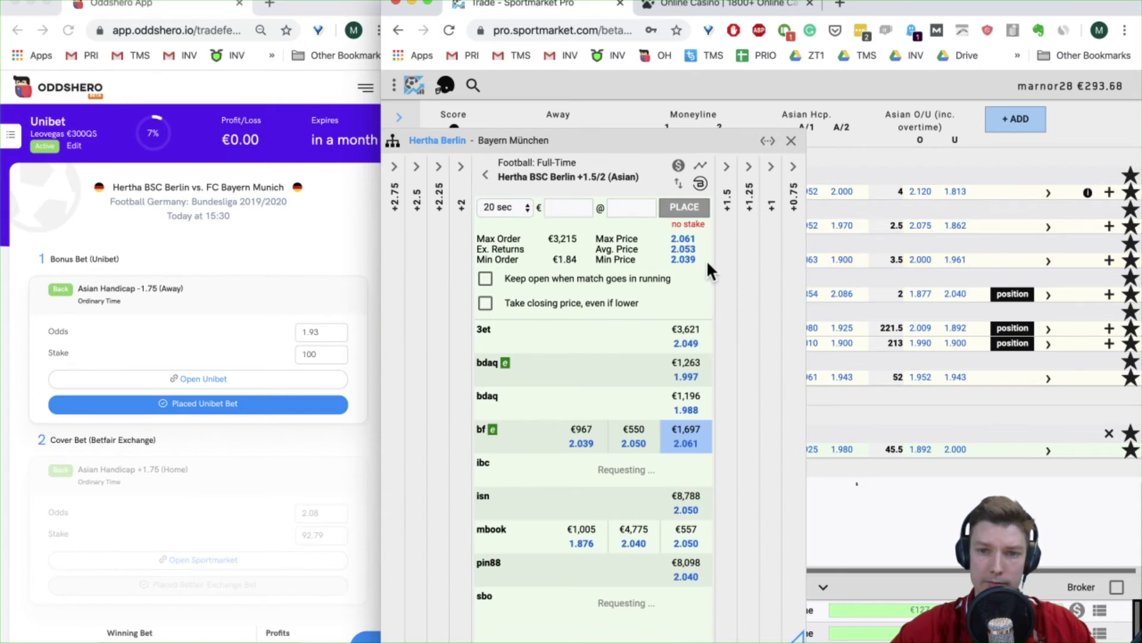
# Step: Switch to LeoVegas, search for bayern and open today's Hertha BSC vs. Bayern München match
pyautogui.click(694, 8)
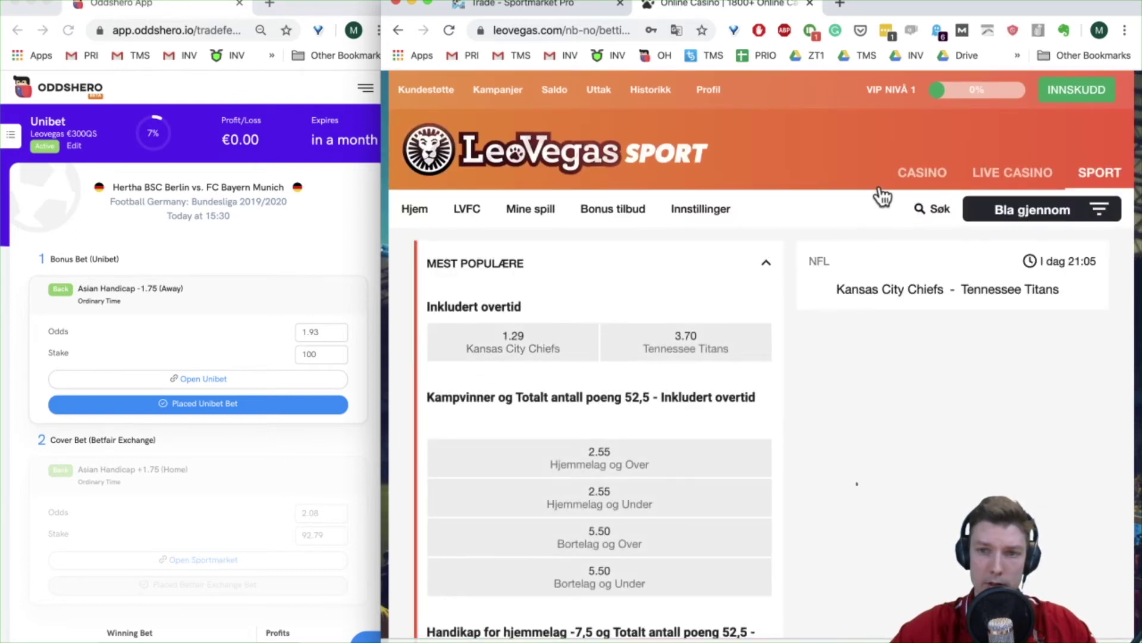
pyautogui.click(937, 209)
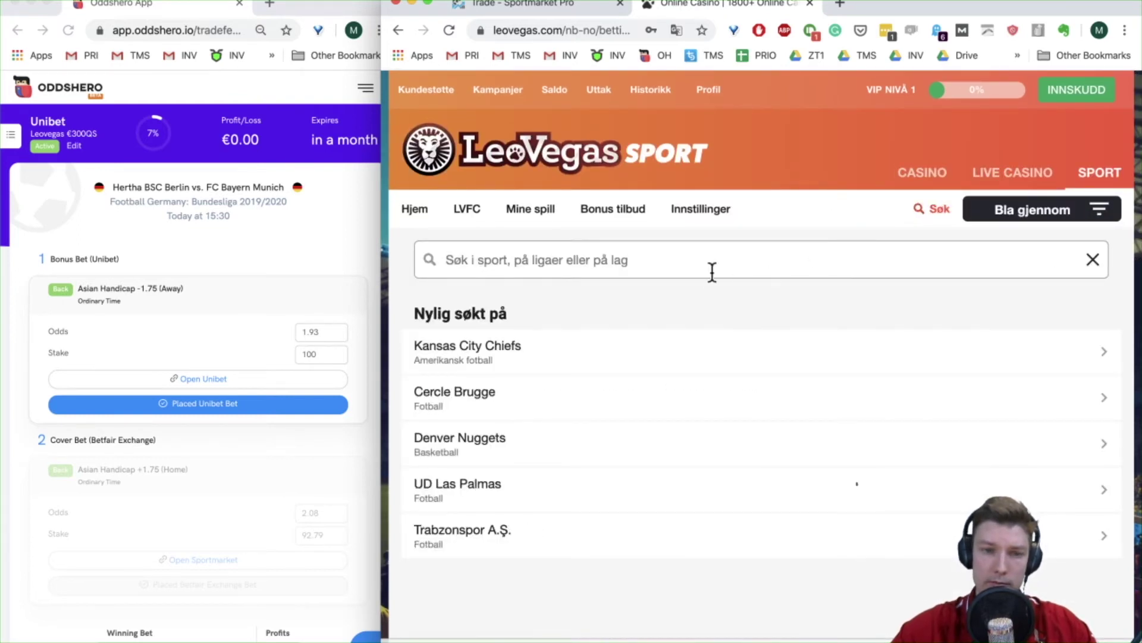
pyautogui.write('bayren')
pyautogui.press('BackSpace')
pyautogui.press('BackSpace')
pyautogui.press('BackSpace')
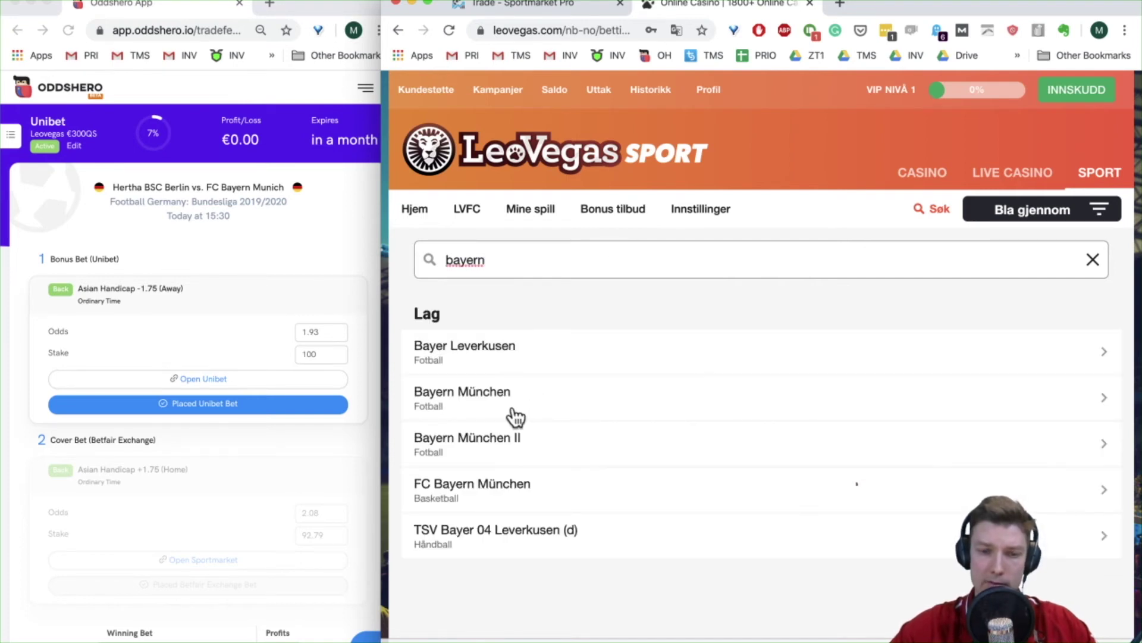
pyautogui.click(509, 399)
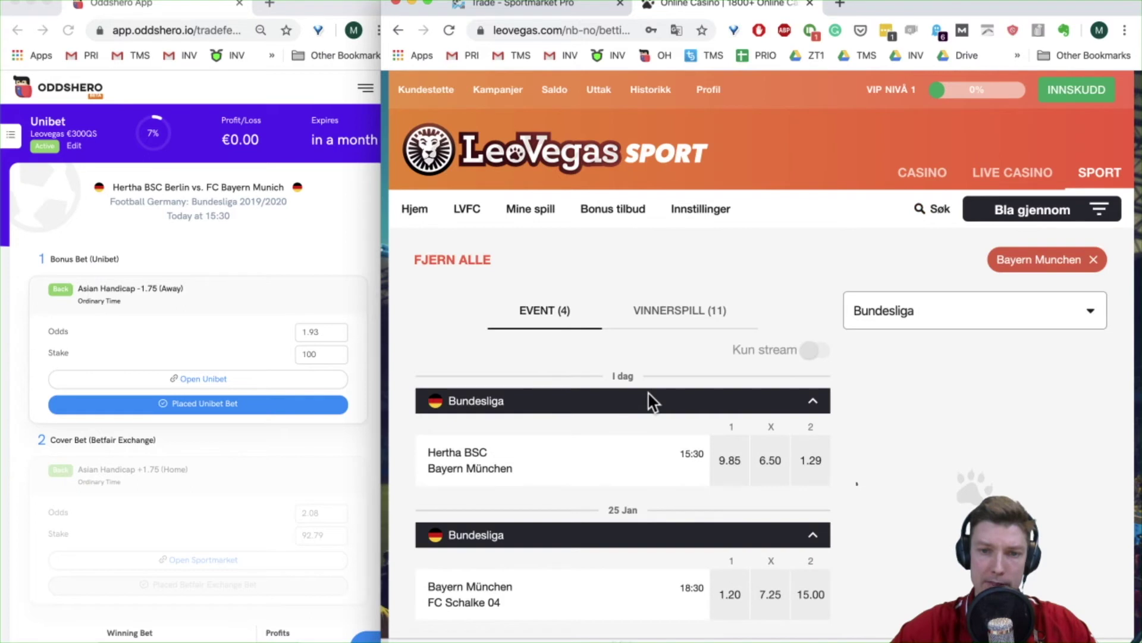
pyautogui.click(492, 467)
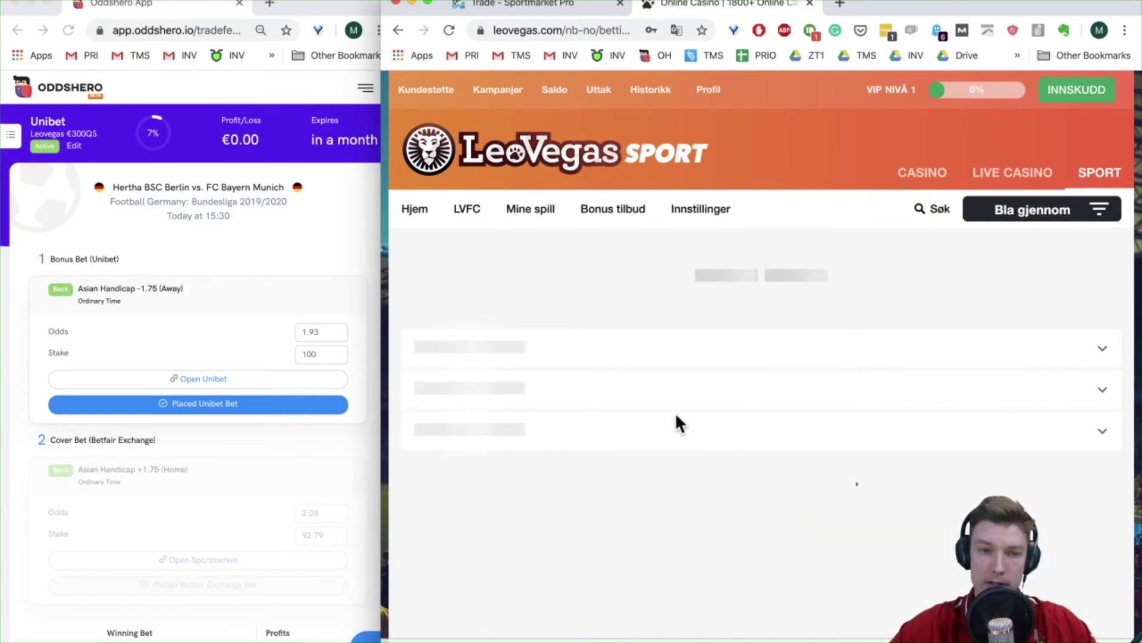
# Step: Find the Bayern München -1.75 odds in the match's Asian handicap lines and compare them with OddsHero and Sportmarket
pyautogui.scroll(-5, 677, 420)
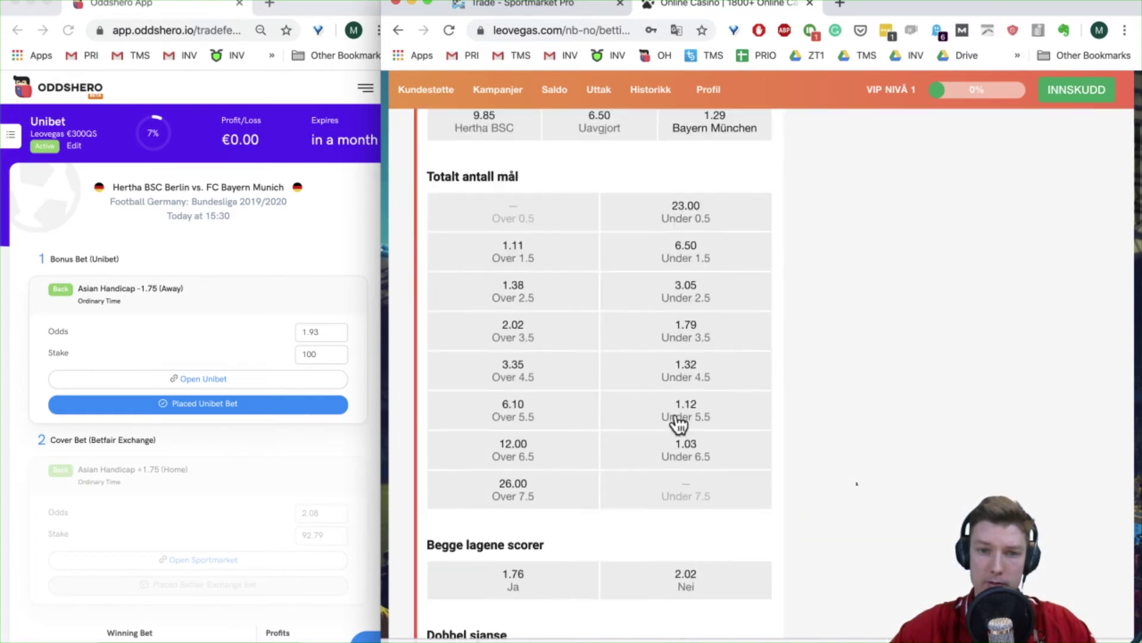
pyautogui.scroll(-4, 677, 423)
pyautogui.scroll(10, 677, 423)
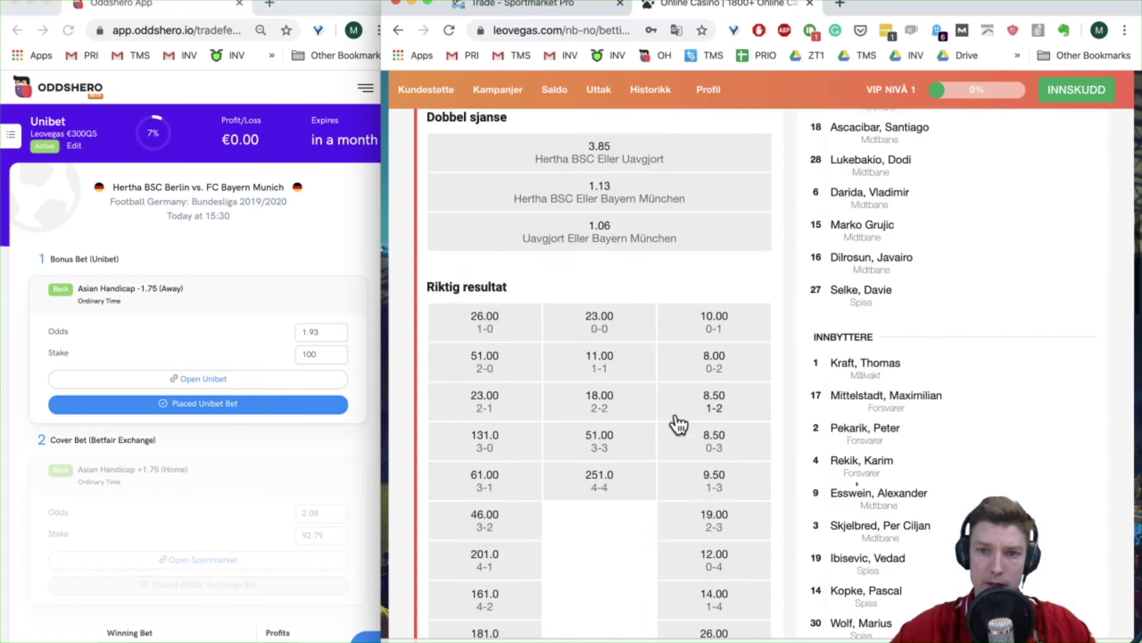
pyautogui.scroll(-15, 627, 422)
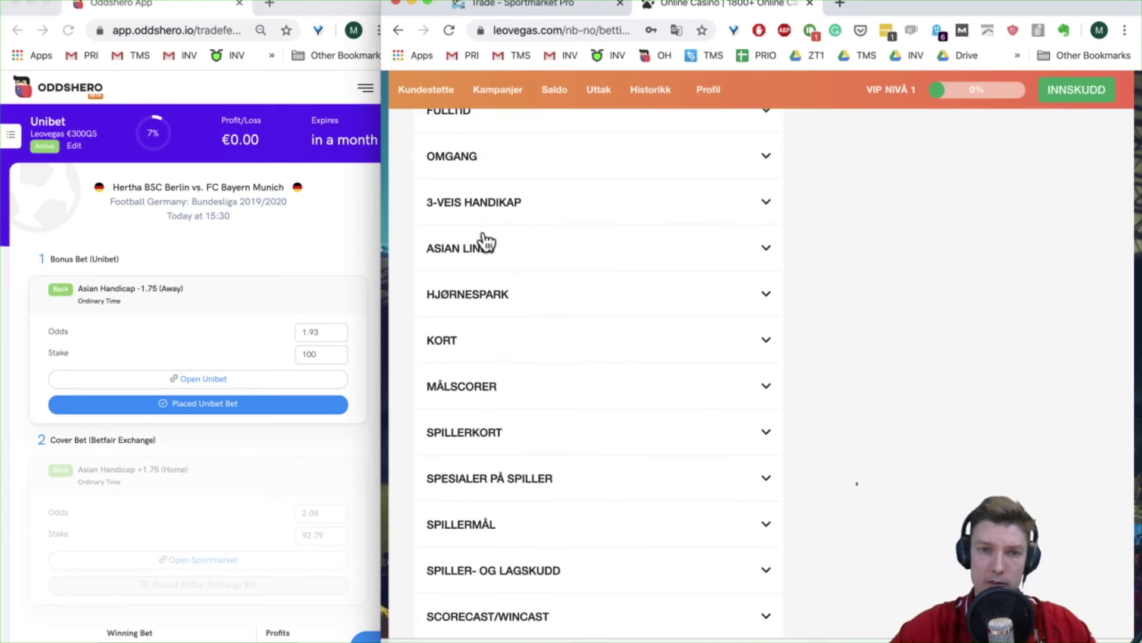
pyautogui.click(485, 242)
pyautogui.scroll(-3, 583, 460)
pyautogui.scroll(-1, 583, 460)
pyautogui.scroll(-3, 668, 461)
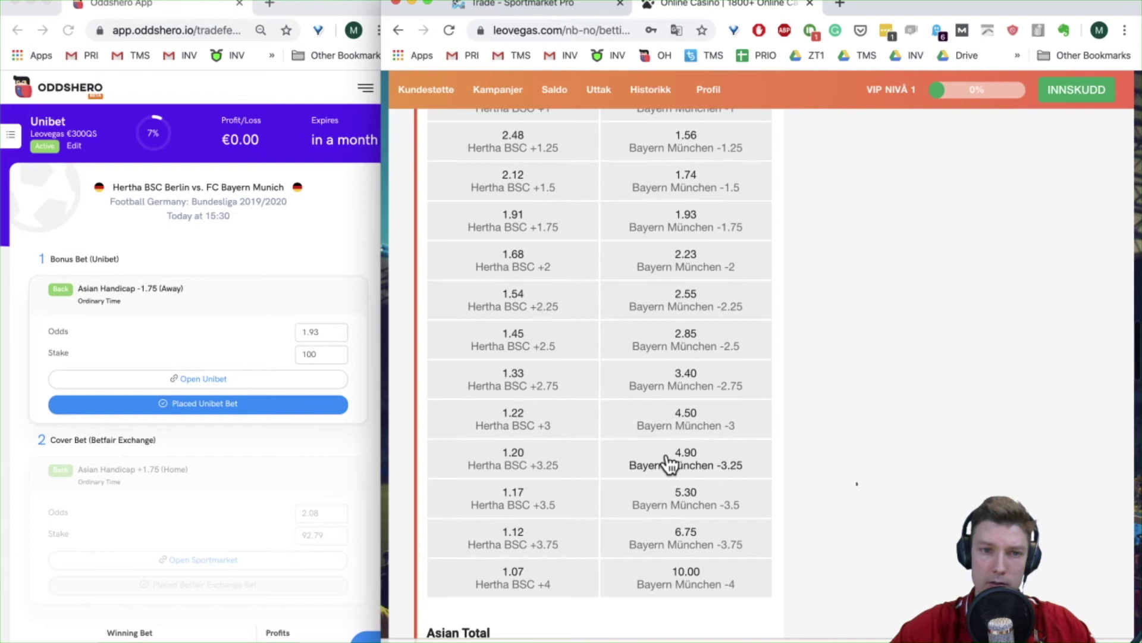
pyautogui.scroll(-2, 669, 462)
pyautogui.scroll(4, 670, 462)
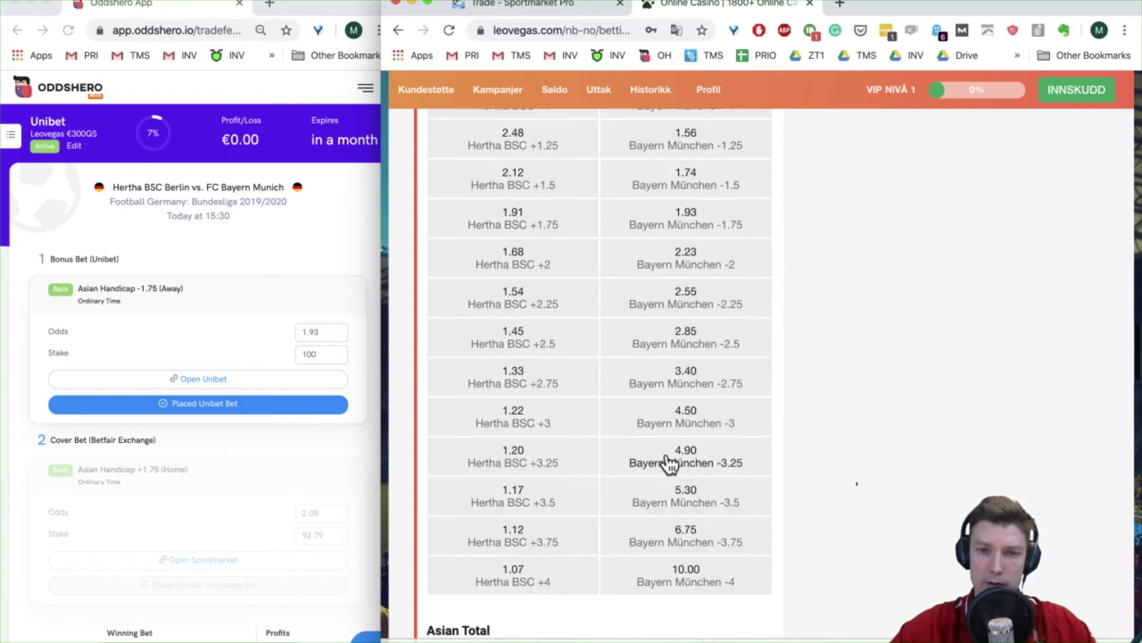
pyautogui.scroll(5, 668, 425)
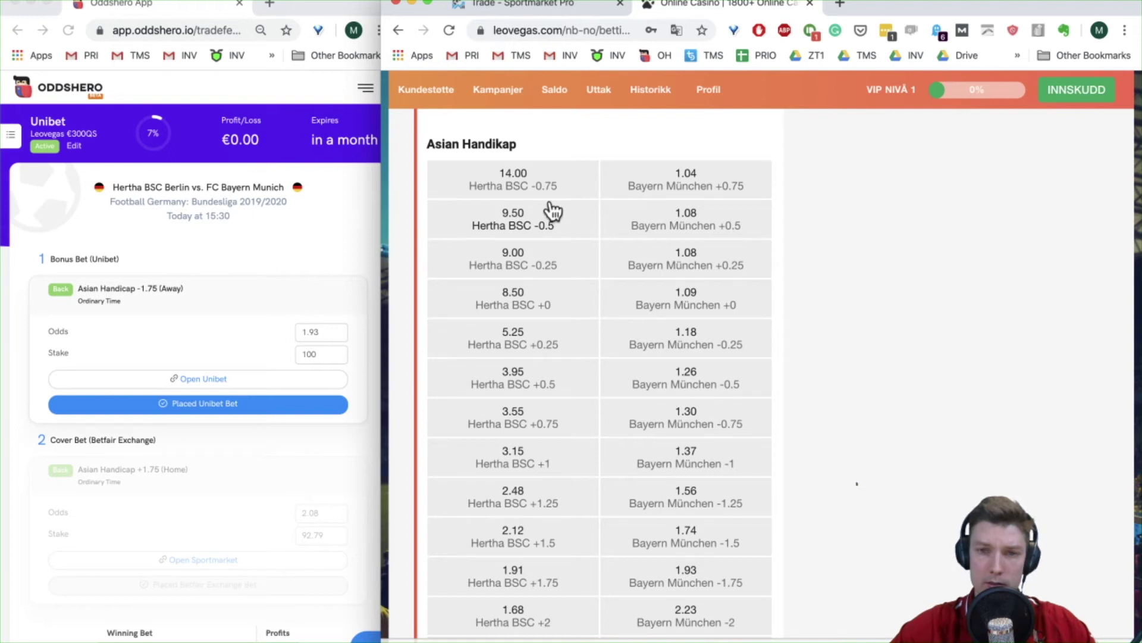
pyautogui.scroll(-1, 668, 242)
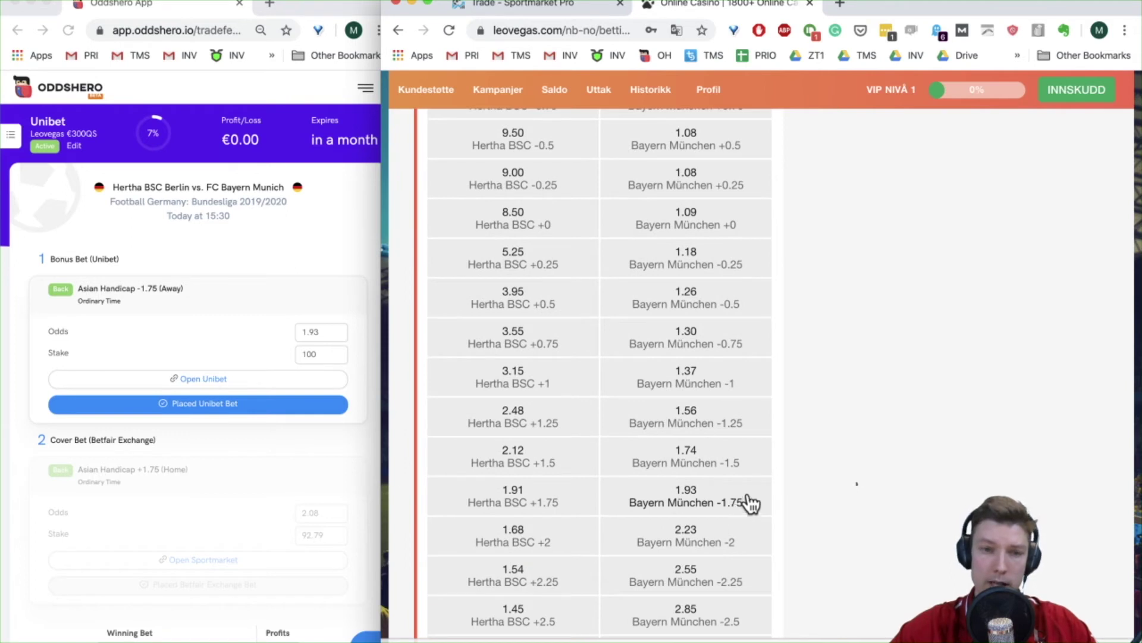
pyautogui.click(566, 6)
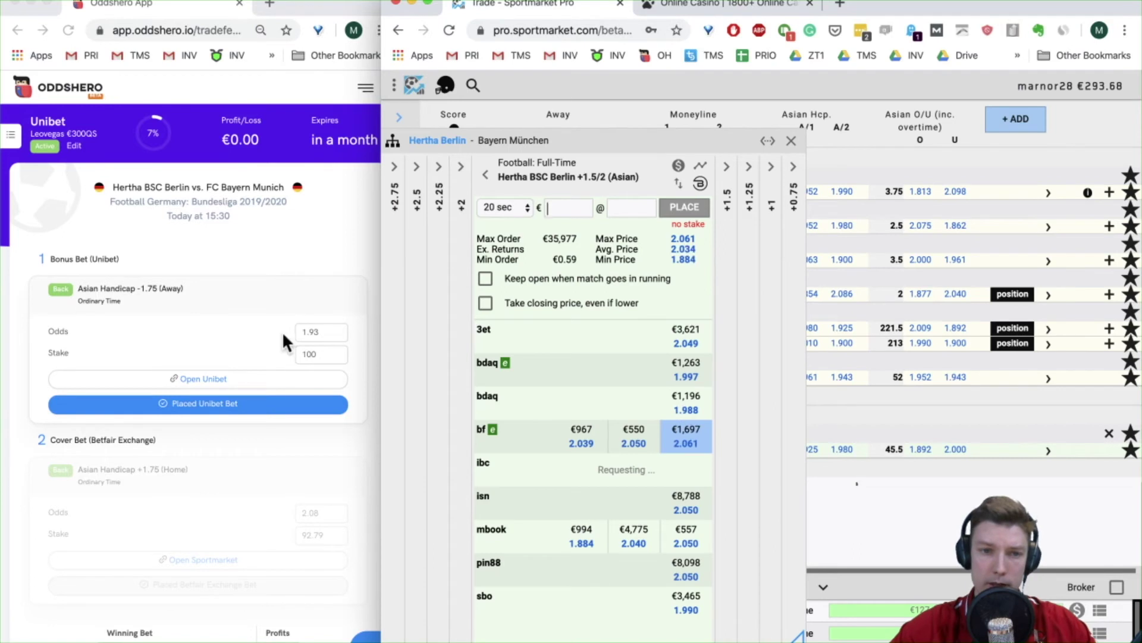
# Step: Switch to LeoVegas and add the Bayern München -1.75 Asian handicap selection at odds 1.93 to the bet slip
pyautogui.click(344, 340)
pyautogui.click(343, 338)
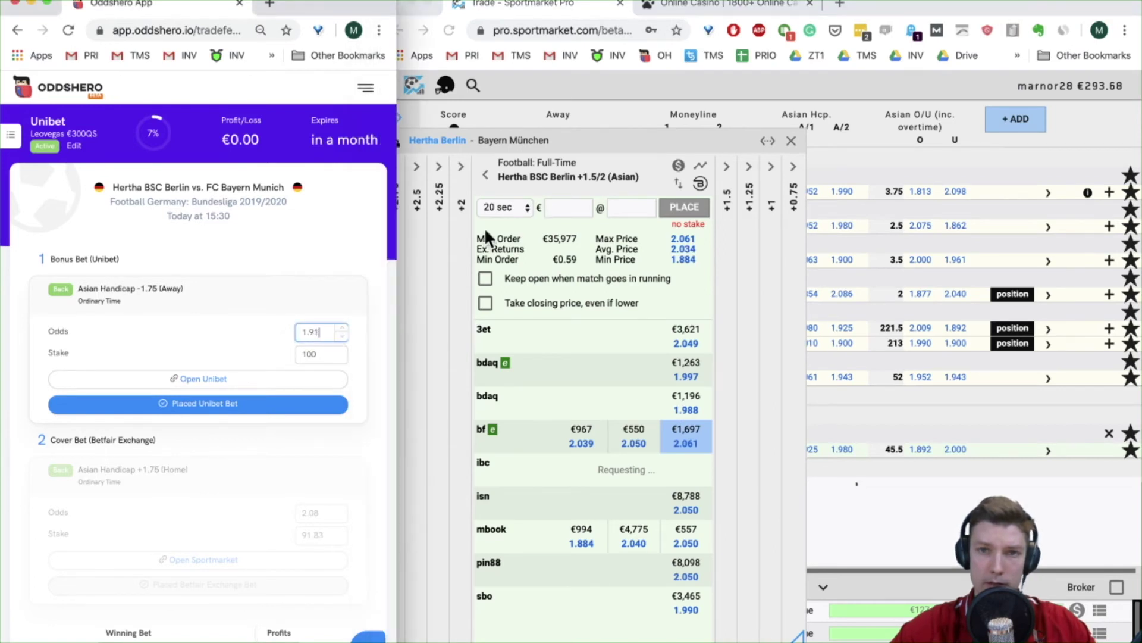
pyautogui.click(684, 6)
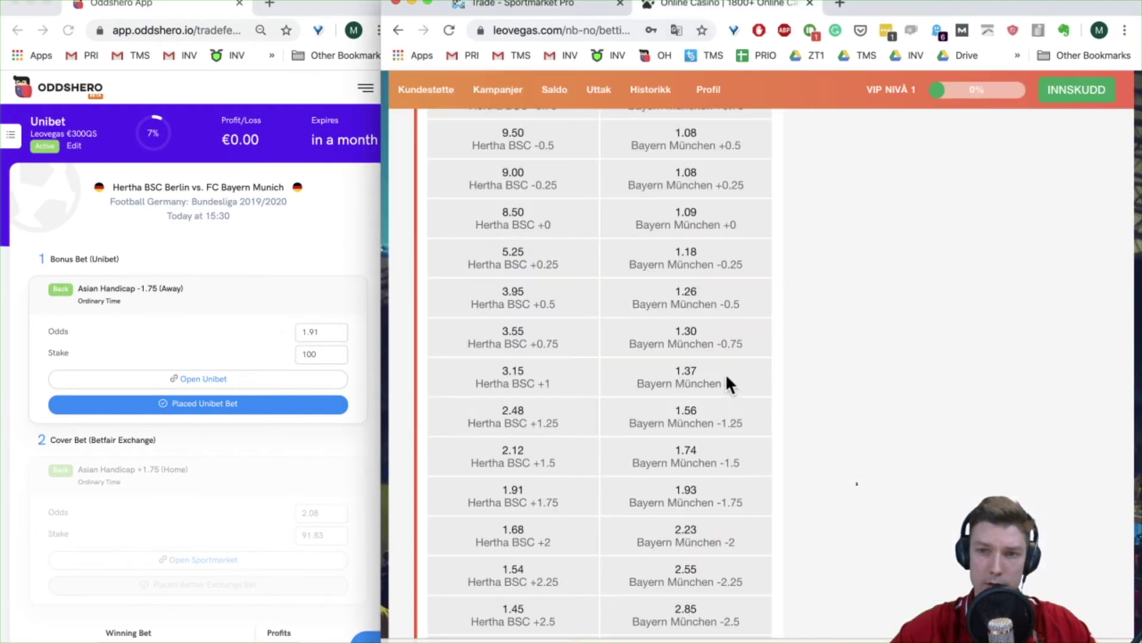
pyautogui.scroll(-1, 763, 342)
pyautogui.click(744, 451)
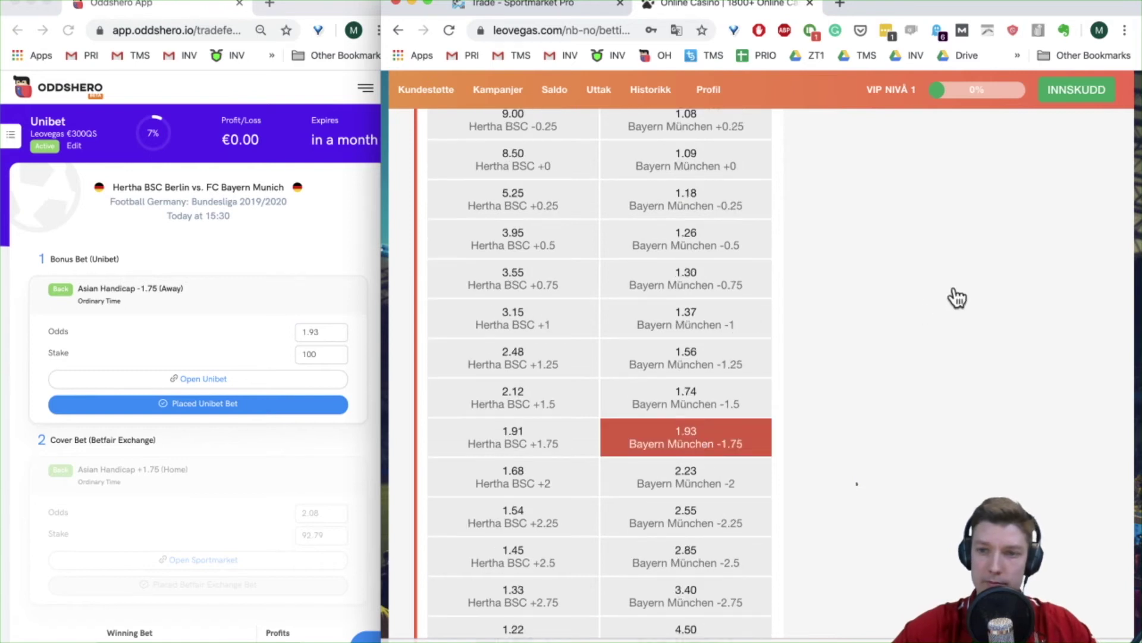
pyautogui.scroll(-10, 956, 298)
pyautogui.scroll(10, 956, 297)
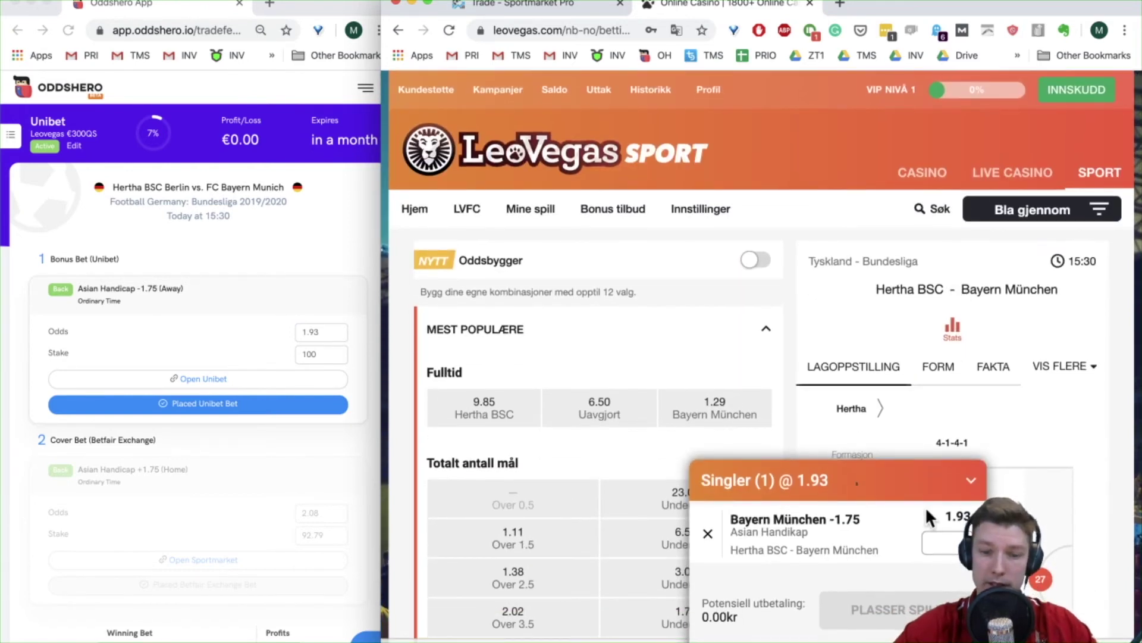
# Step: Set the LeoVegas stake to 505 kr and place the Bayern München -1.75 bet
pyautogui.write('50')
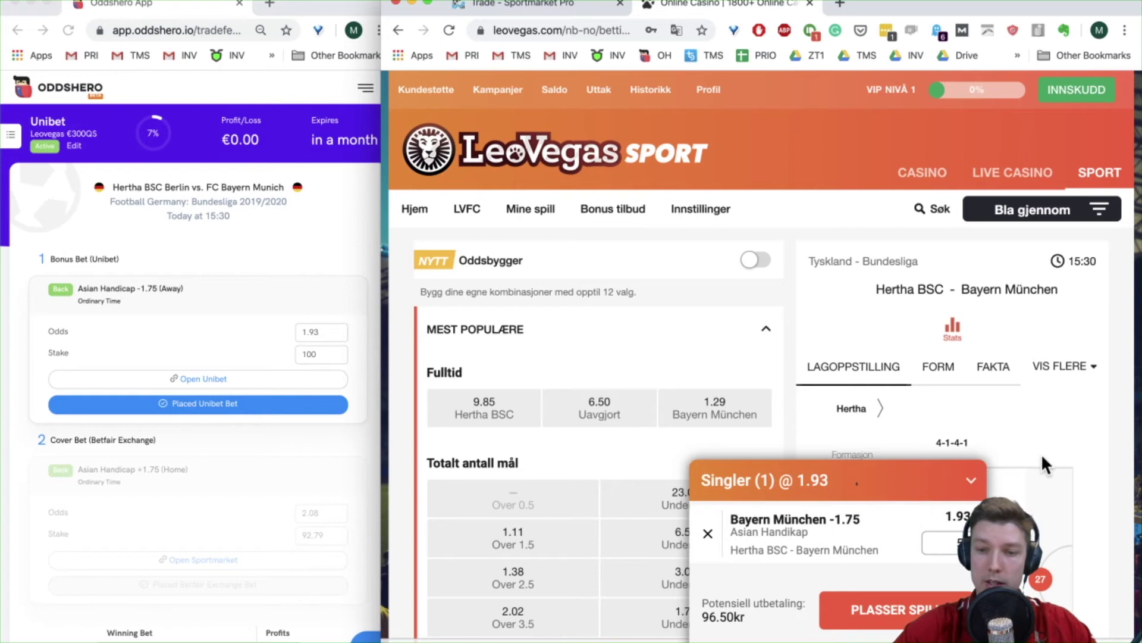
pyautogui.scroll(-1, 1041, 453)
pyautogui.write('0')
pyautogui.press('BackSpace')
pyautogui.press('BackSpace')
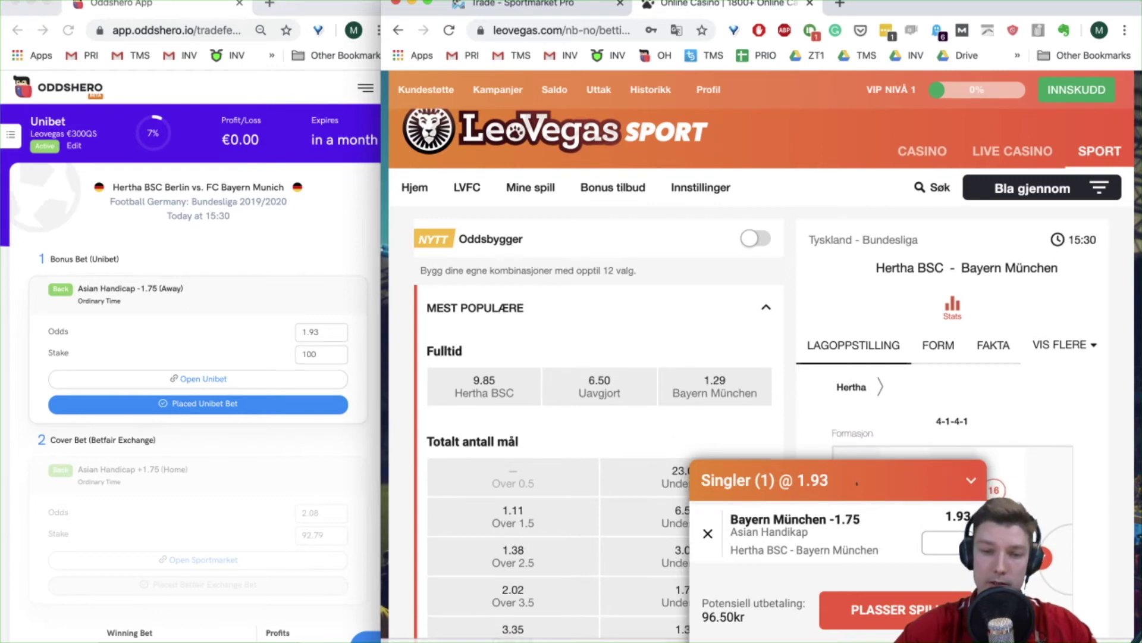
pyautogui.write('05')
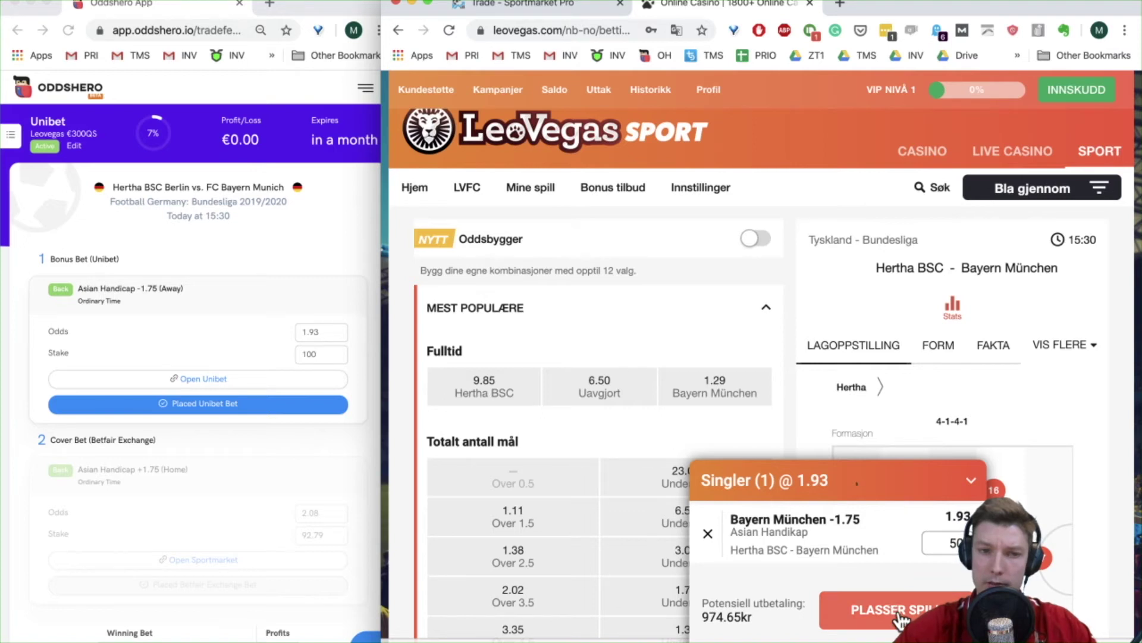
pyautogui.click(898, 616)
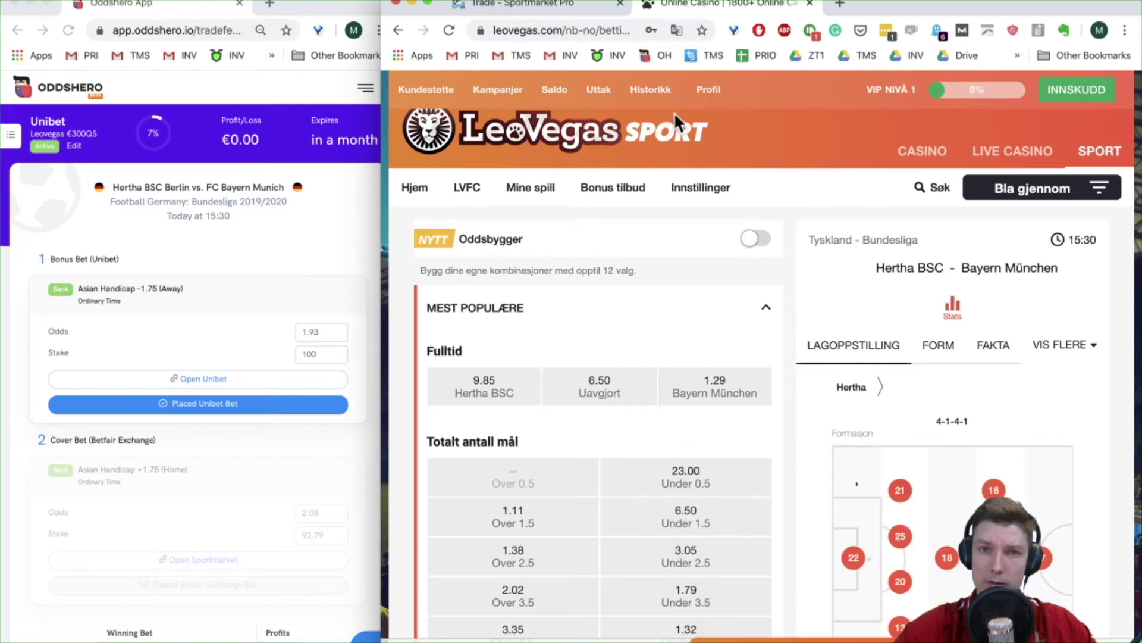
# Step: Switch to Sportmarket and open the bet ticket for Hertha Berlin +1.75 against Bayern München
pyautogui.press('super+alt+Left')
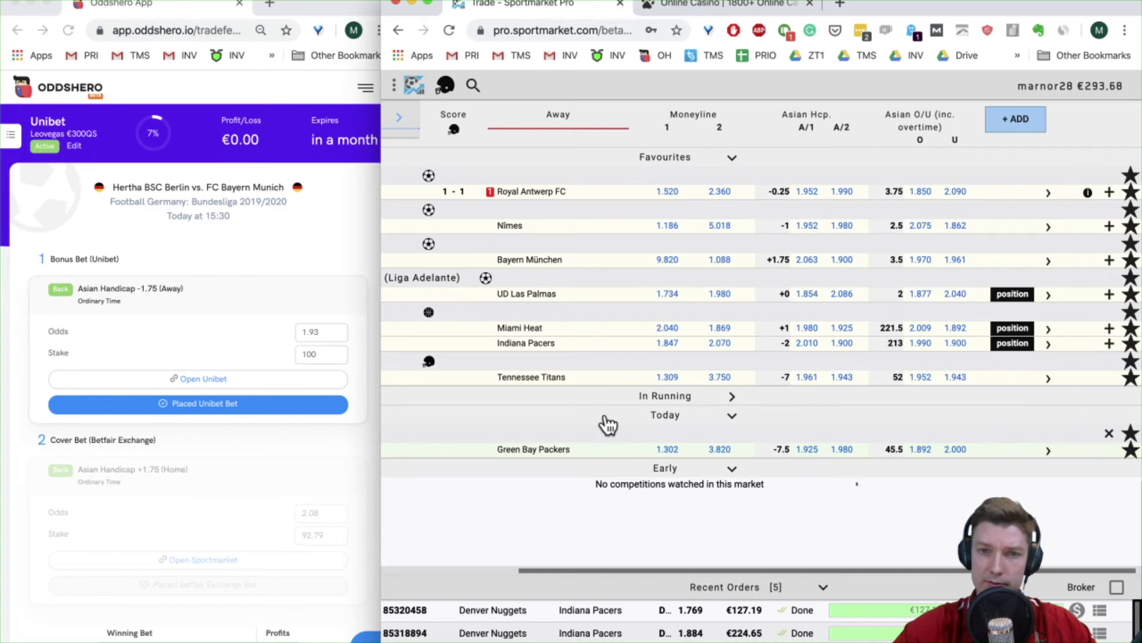
pyautogui.hscroll(-3, 605, 426)
pyautogui.hscroll(3, 687, 400)
pyautogui.hscroll(2, 687, 400)
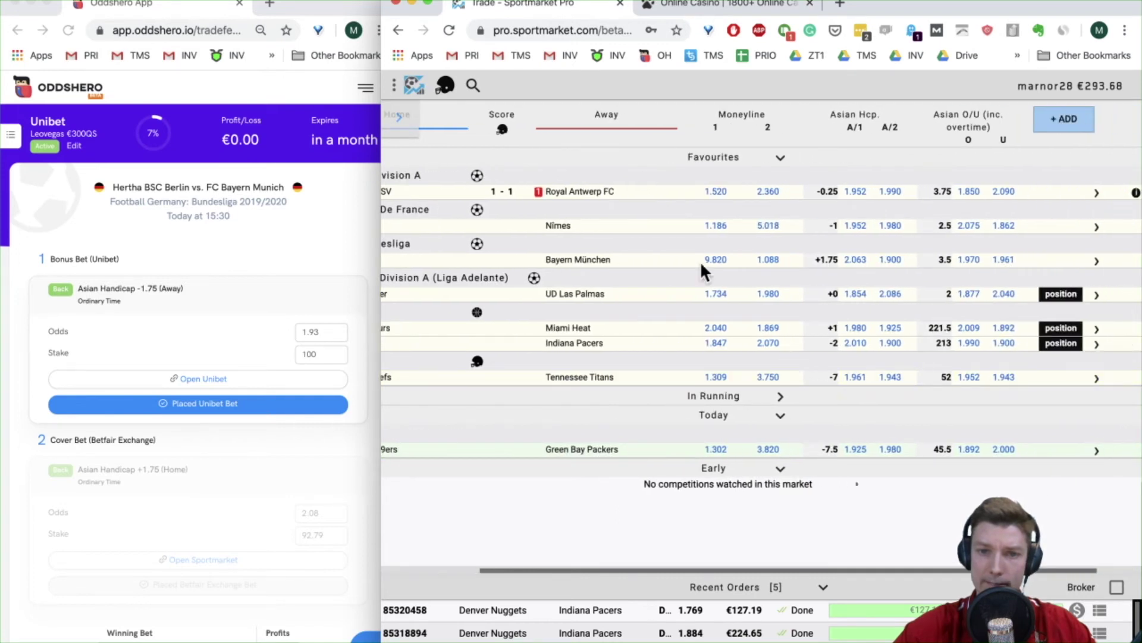
pyautogui.hscroll(-3, 701, 271)
pyautogui.hscroll(4, 599, 294)
pyautogui.doubleClick(844, 261)
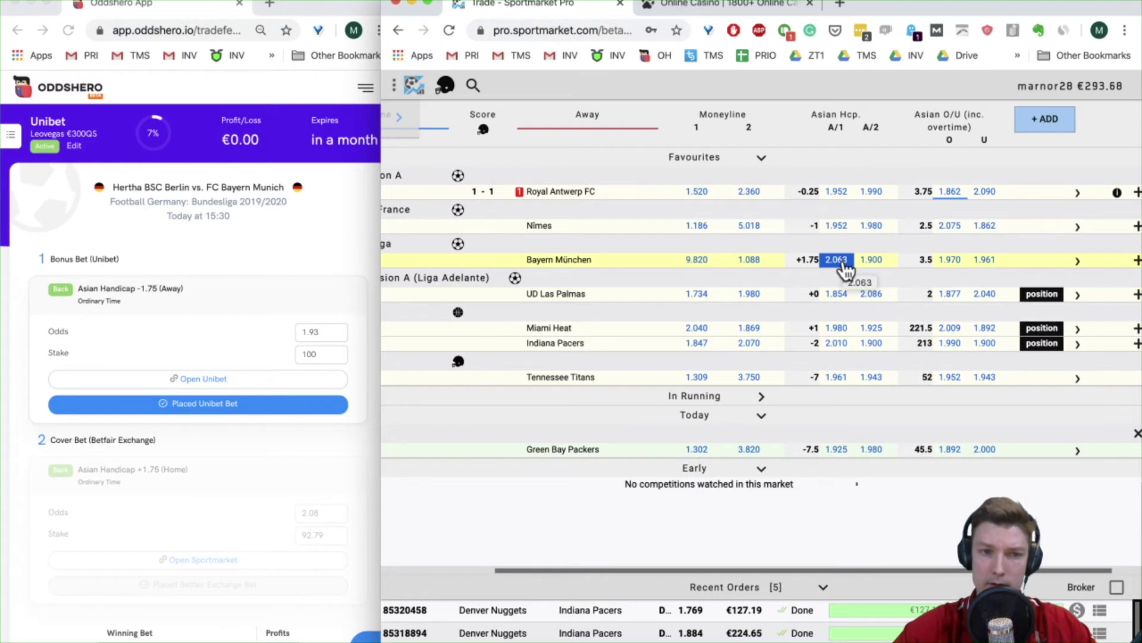
pyautogui.doubleClick(869, 261)
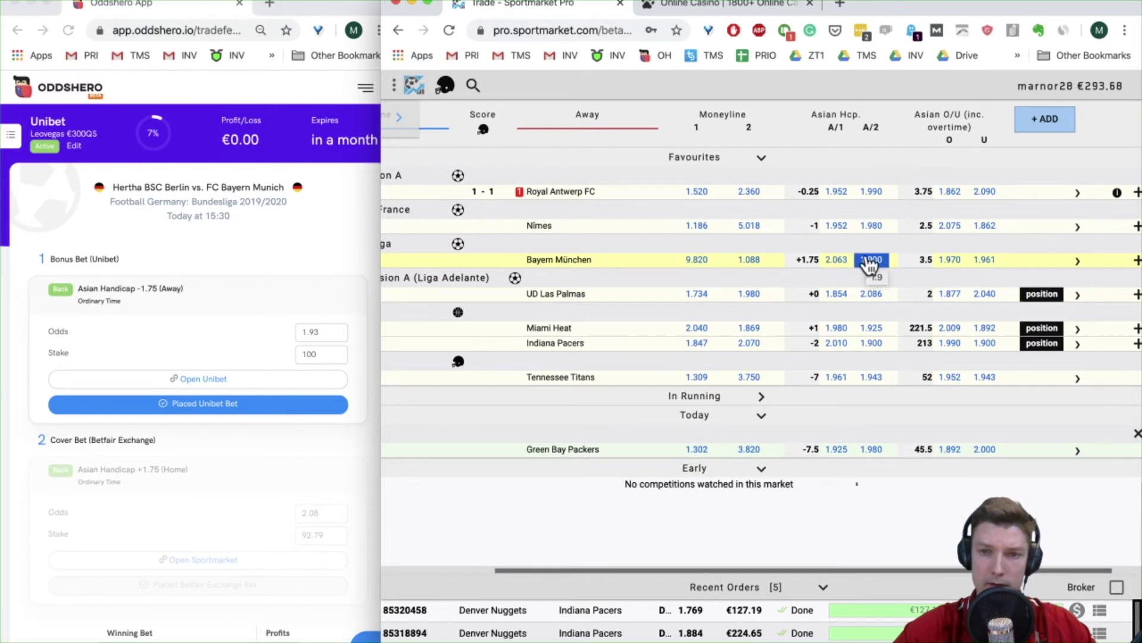
pyautogui.click(870, 260)
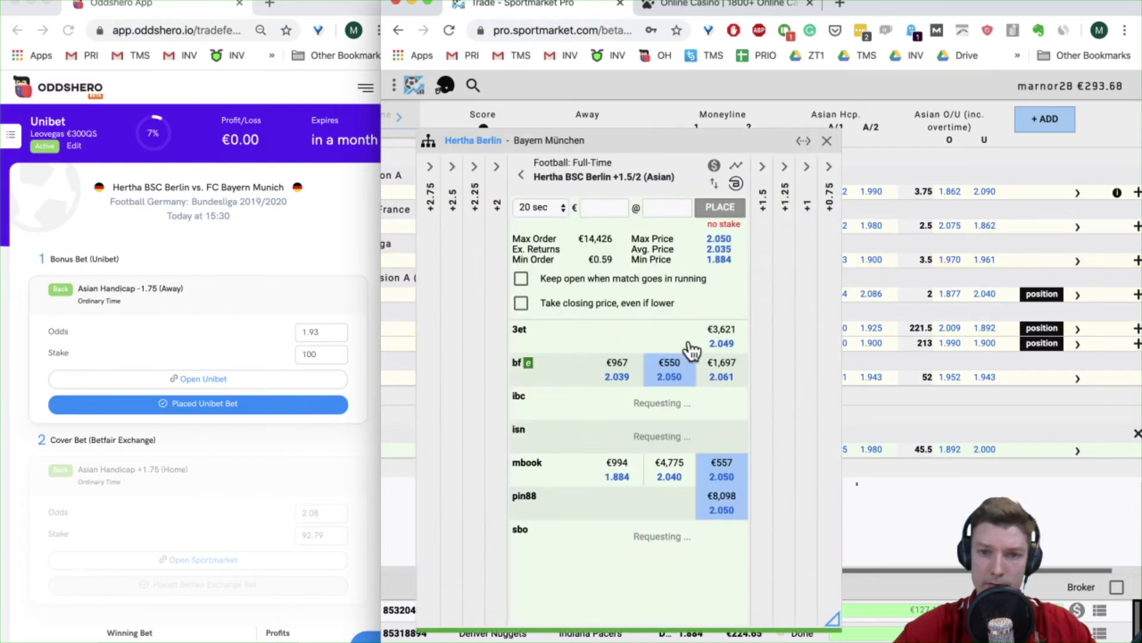
# Step: Select the bf price of 2.061 in the Hertha Berlin +1.75 ticket and enter a €92 stake
pyautogui.click(723, 382)
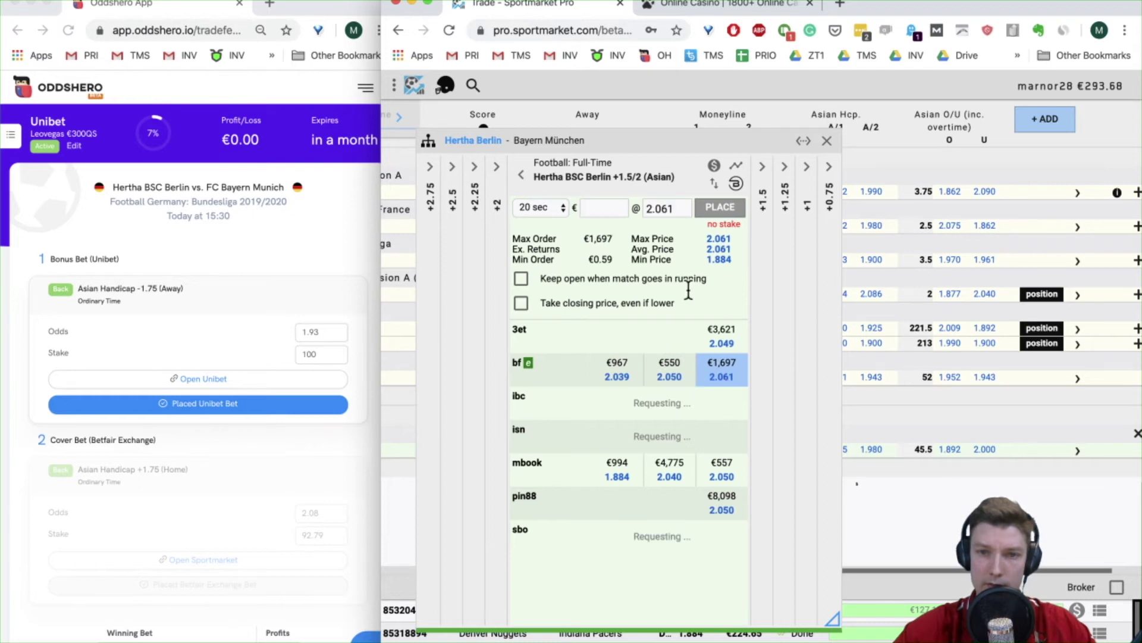
pyautogui.click(617, 210)
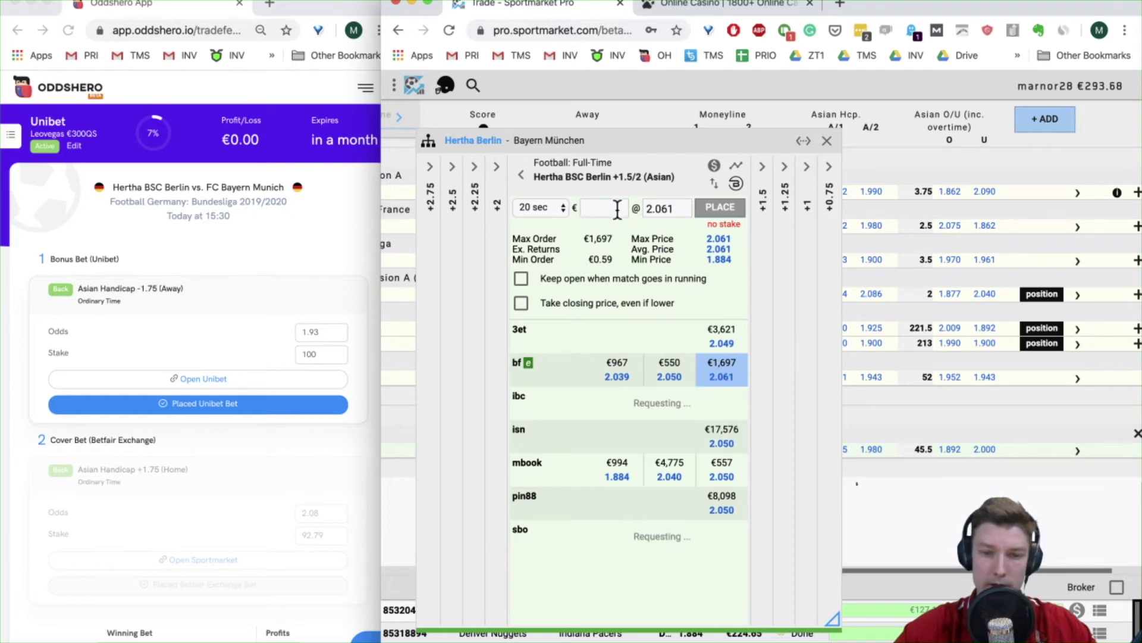
pyautogui.write('92')
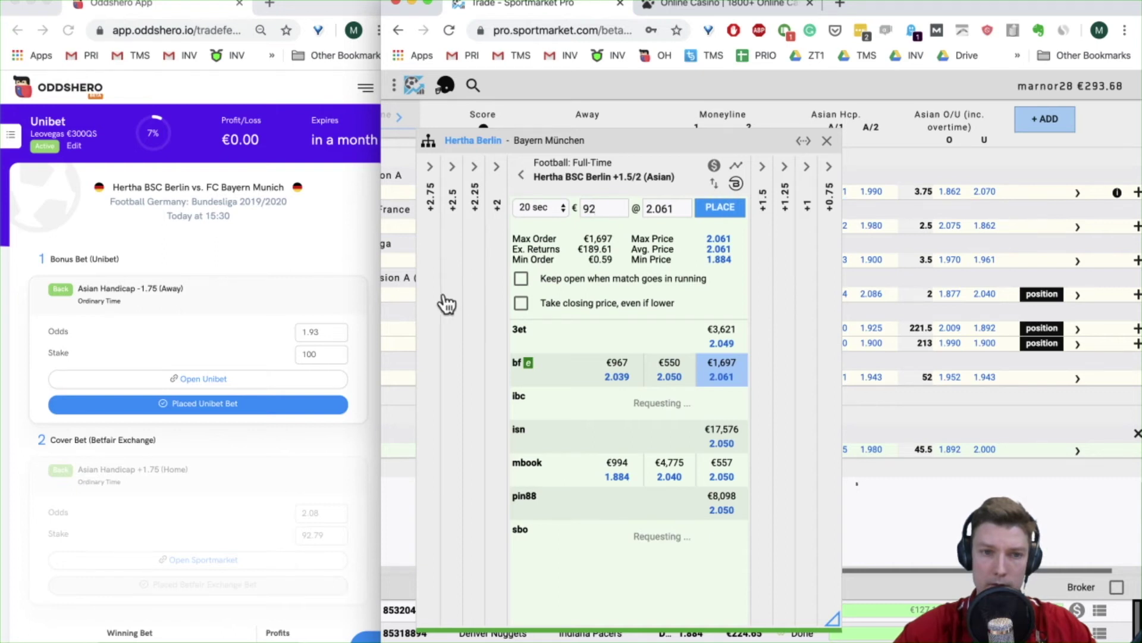
# Step: Set the bonus bet stake to 50 in OddsHero and register the Unibet bet as placed
pyautogui.click(323, 363)
pyautogui.click(316, 356)
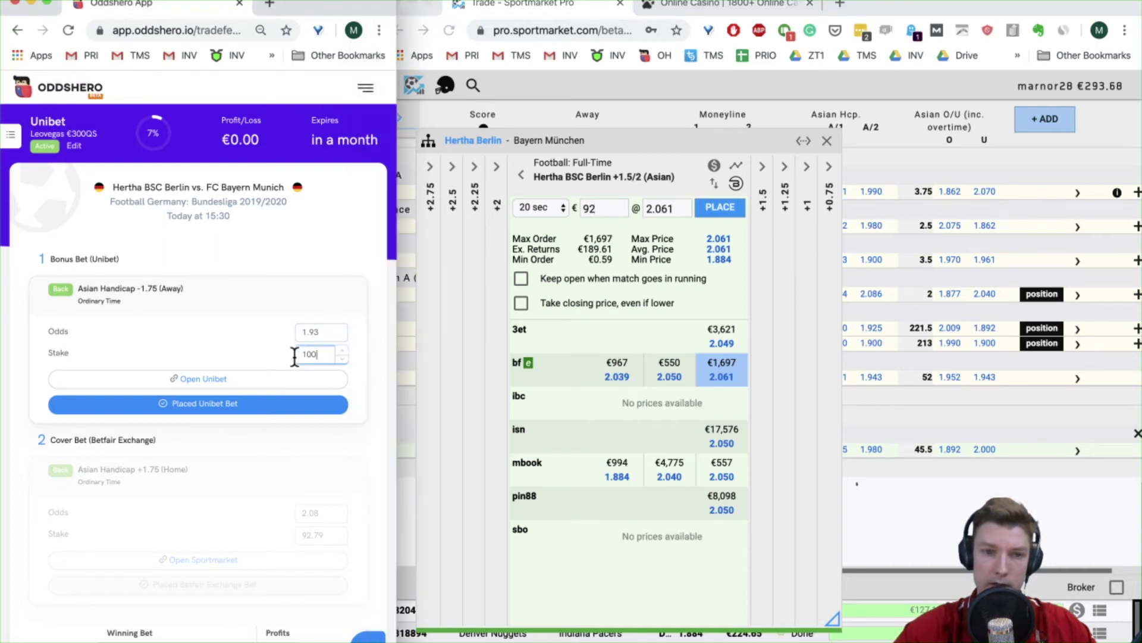
pyautogui.press('BackSpace')
pyautogui.press('BackSpace')
pyautogui.press('BackSpace')
pyautogui.write('50')
pyautogui.click(282, 403)
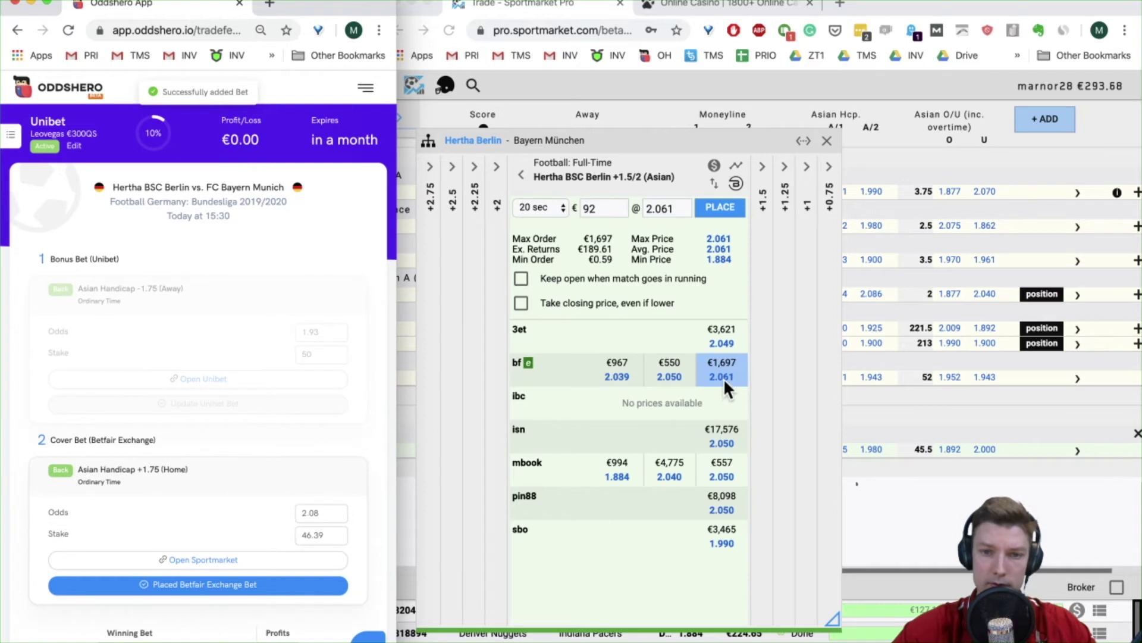
pyautogui.click(744, 378)
pyautogui.click(597, 209)
pyautogui.press('BackSpace')
pyautogui.press('BackSpace')
pyautogui.write('46.39')
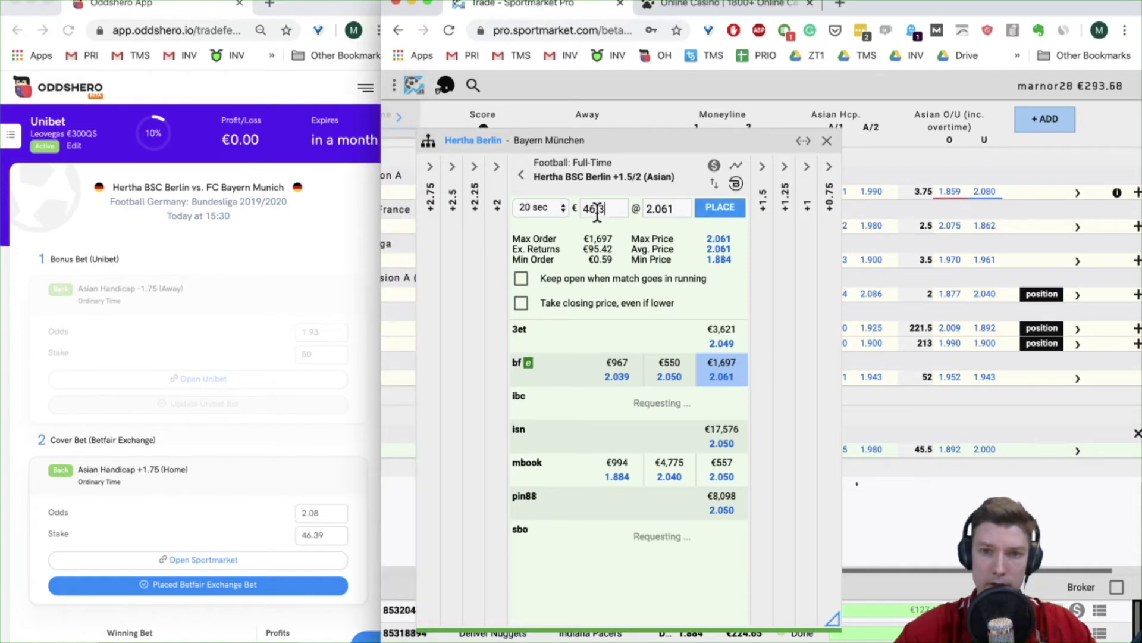
pyautogui.click(716, 214)
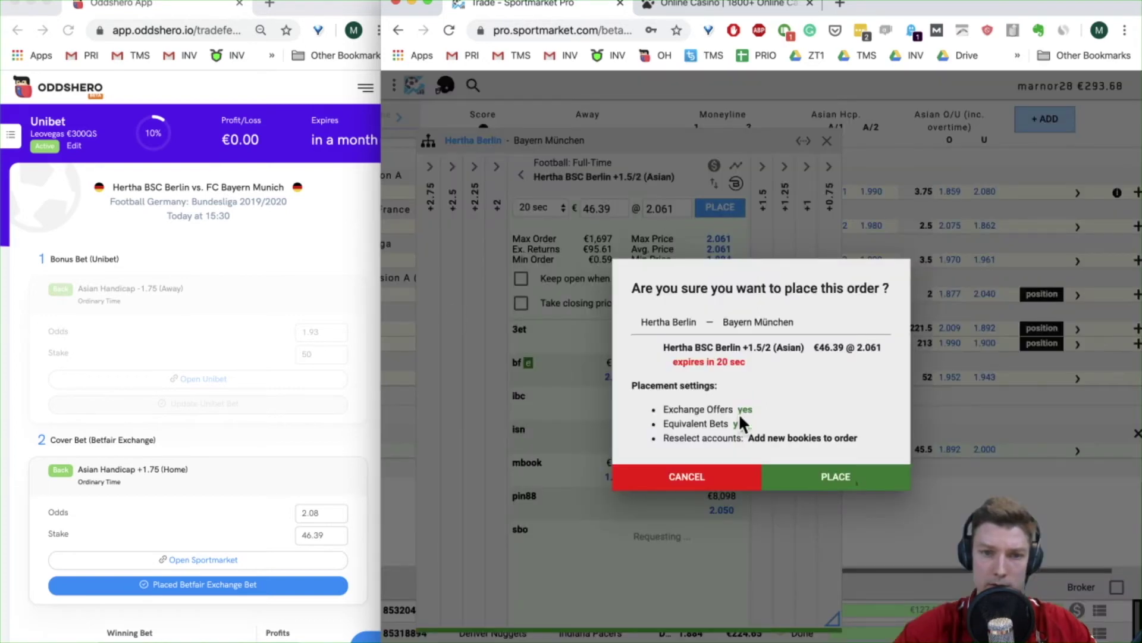
pyautogui.click(695, 470)
# Step: Set OddsHero's cover bet odds to 2.06 and place the Sportmarket Hertha Berlin +1.75 order for €46.84 at 2.061
pyautogui.click(318, 511)
pyautogui.click(337, 516)
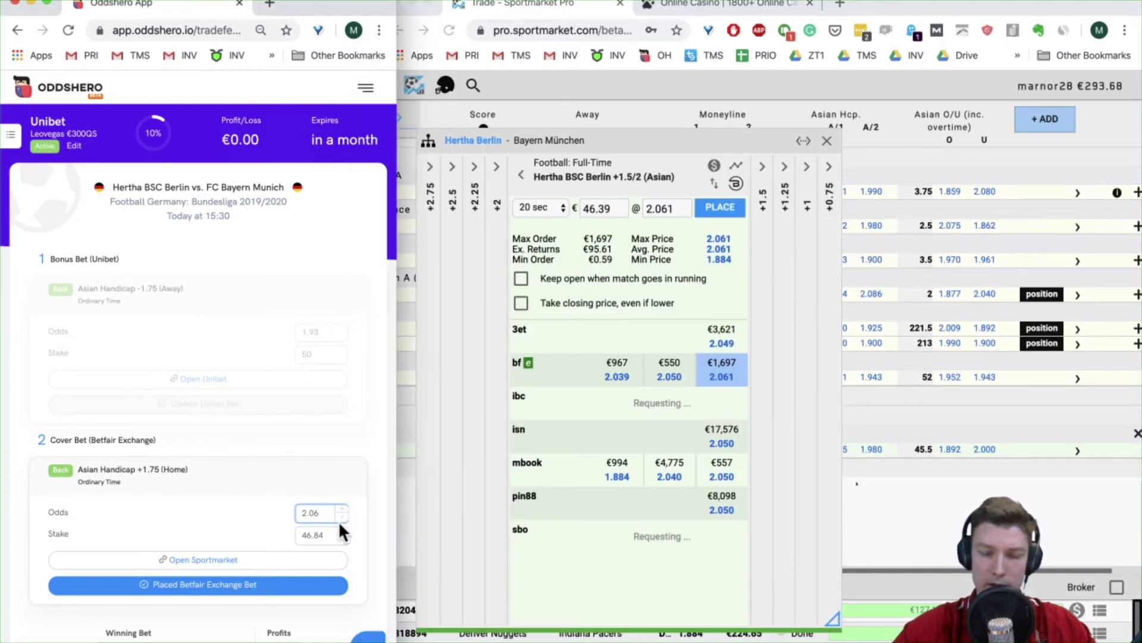
pyautogui.click(605, 208)
pyautogui.doubleClick(607, 208)
pyautogui.press('BackSpace')
pyautogui.write('46.84')
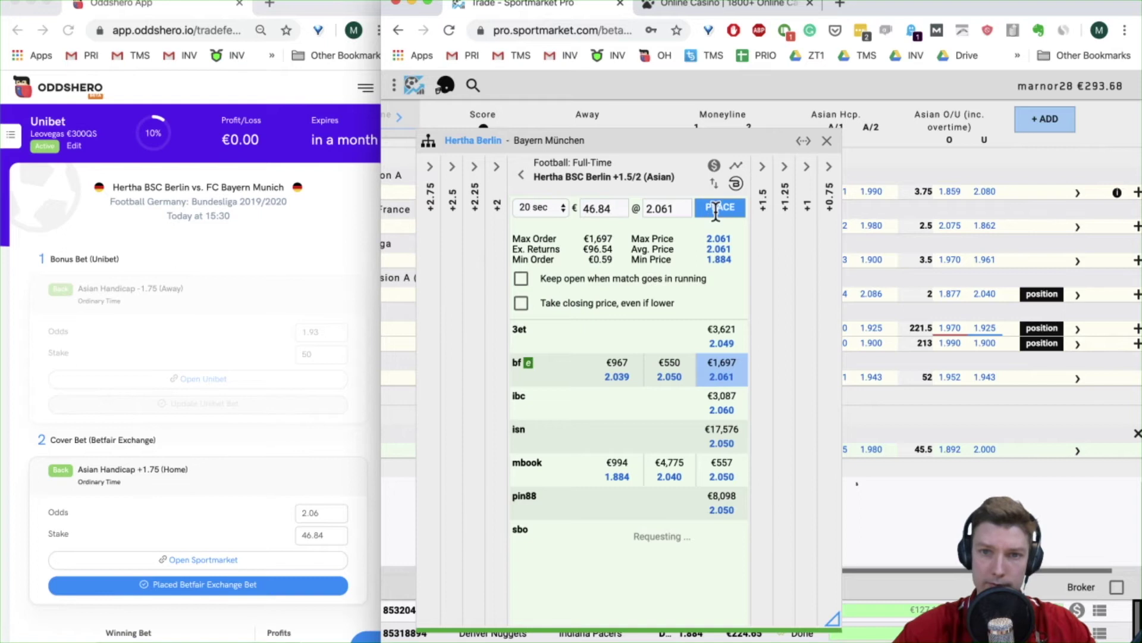
pyautogui.click(716, 208)
pyautogui.click(851, 470)
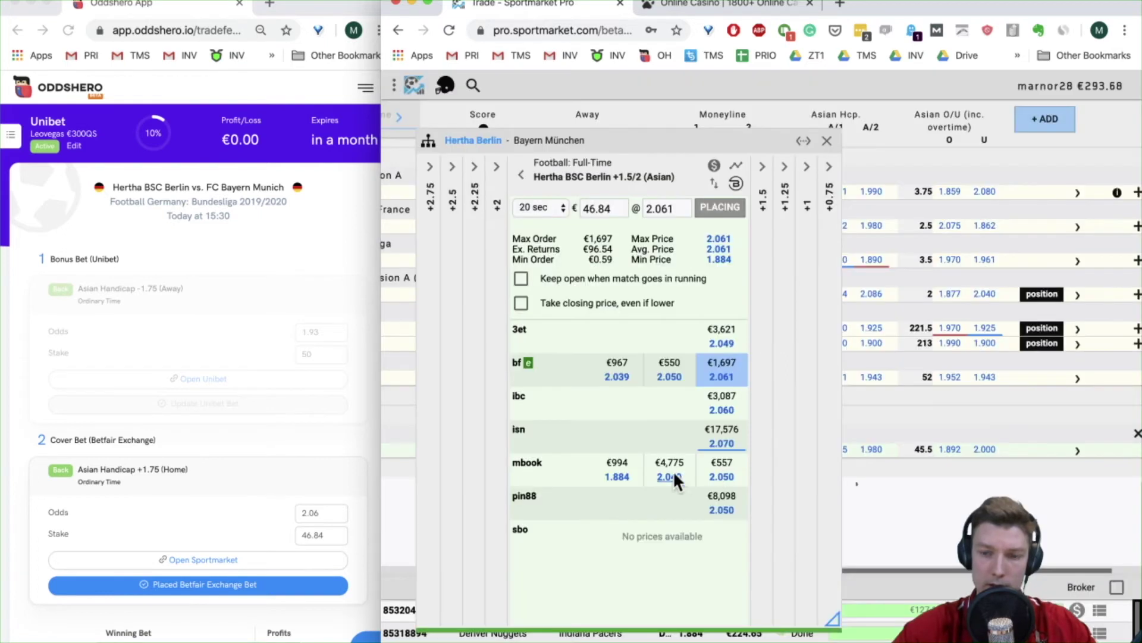
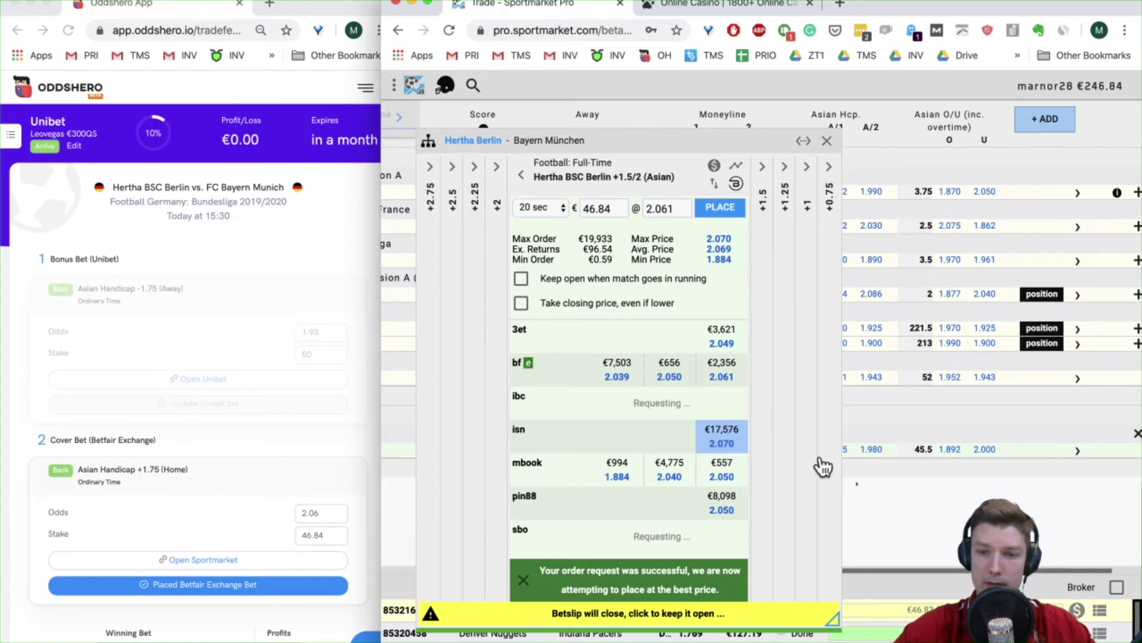
pyautogui.click(830, 142)
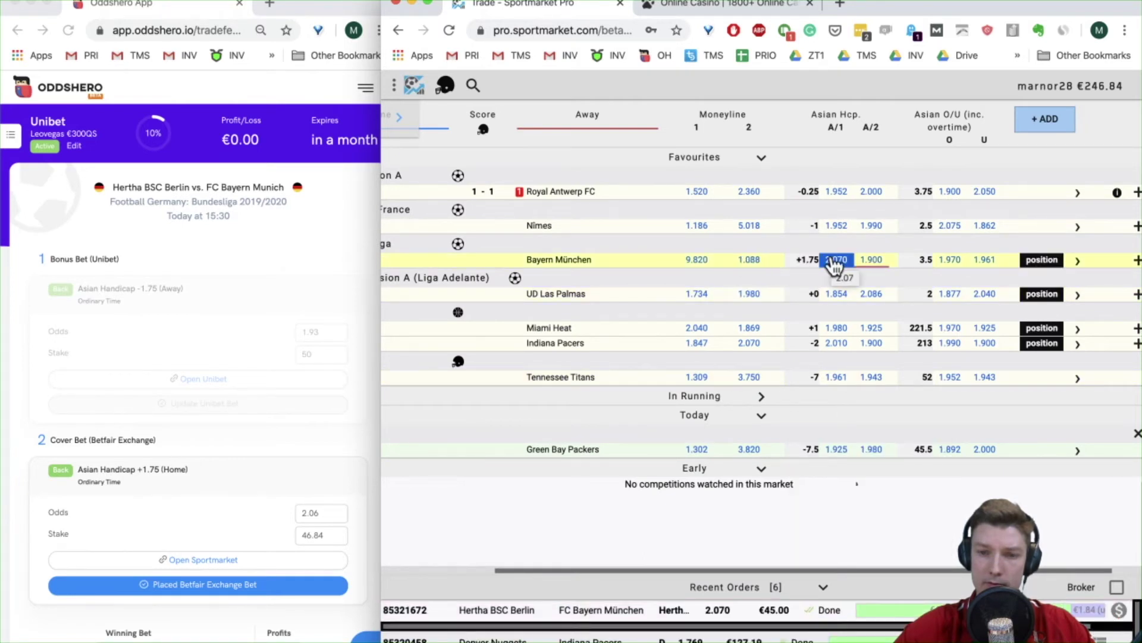
# Step: Set the cover bet odds to 2.07 in OddsHero and register the Betfair Exchange bet as placed
pyautogui.click(316, 514)
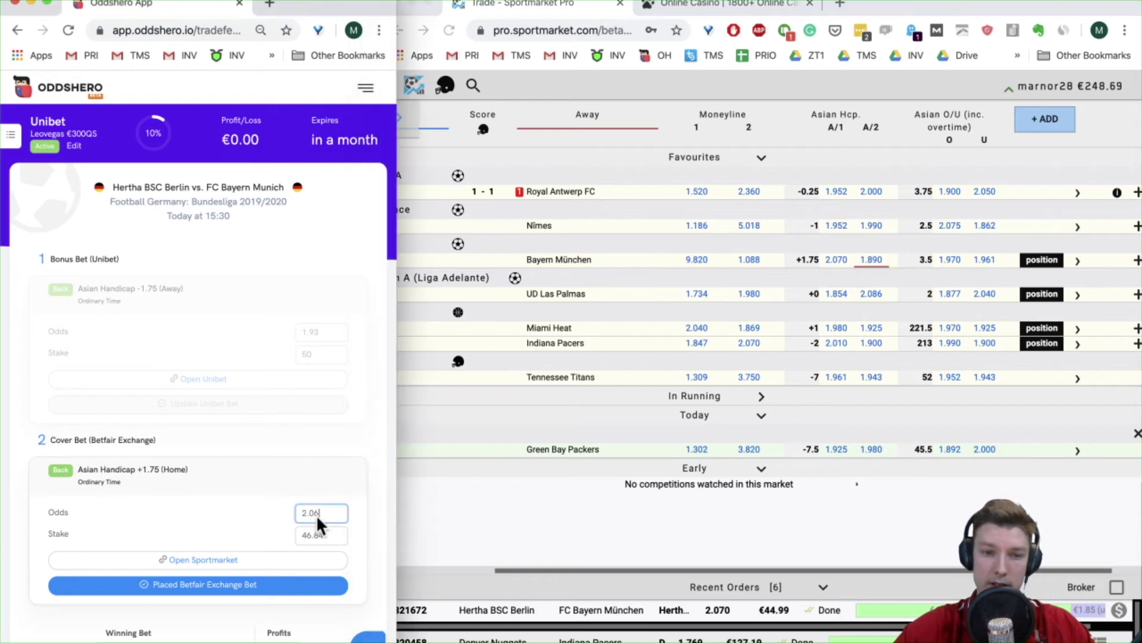
pyautogui.click(341, 508)
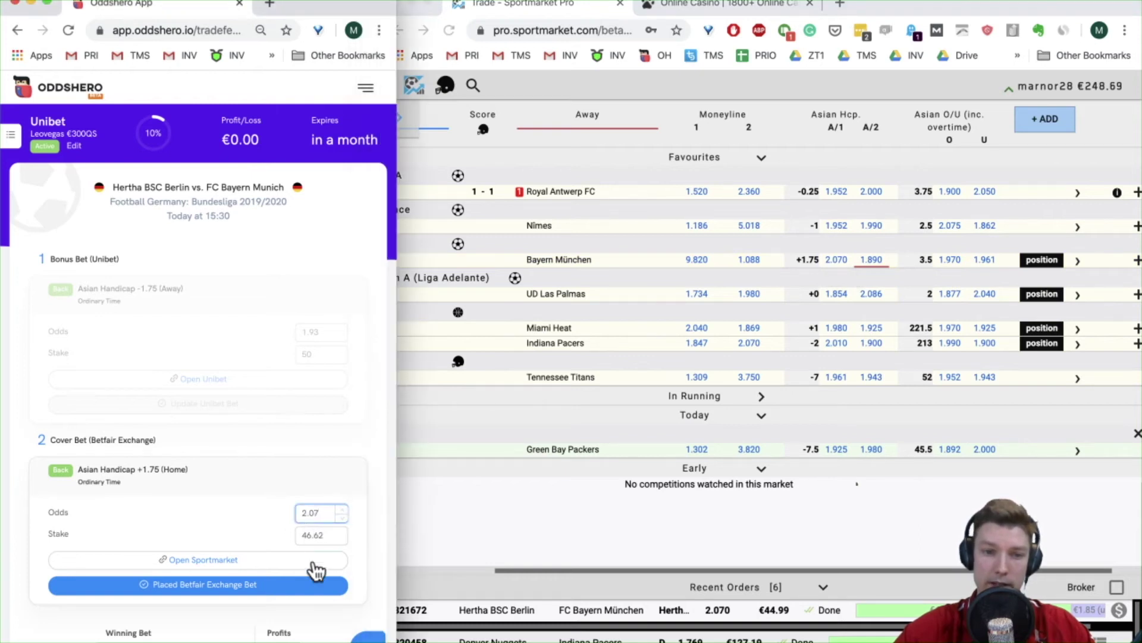
pyautogui.click(289, 591)
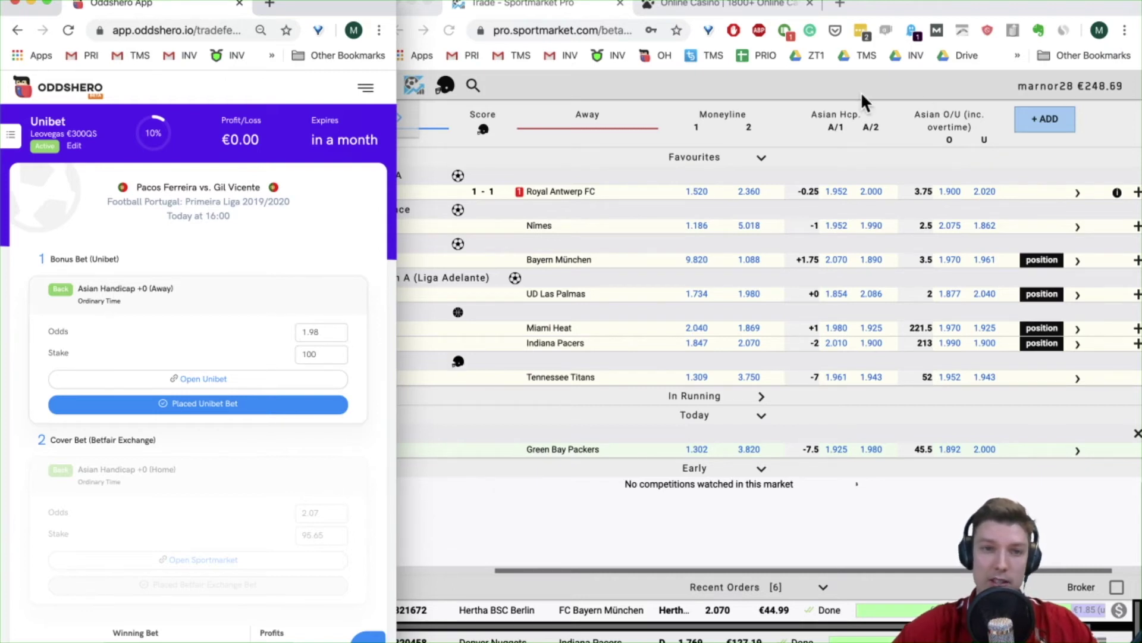
# Step: Switch to LeoVegas and review OddsHero's Pacos Ferreira vs. Gil Vicente bet pair alongside it
pyautogui.rightClick(727, 4)
pyautogui.moveTo(727, 4); pyautogui.dragTo(711, 3)
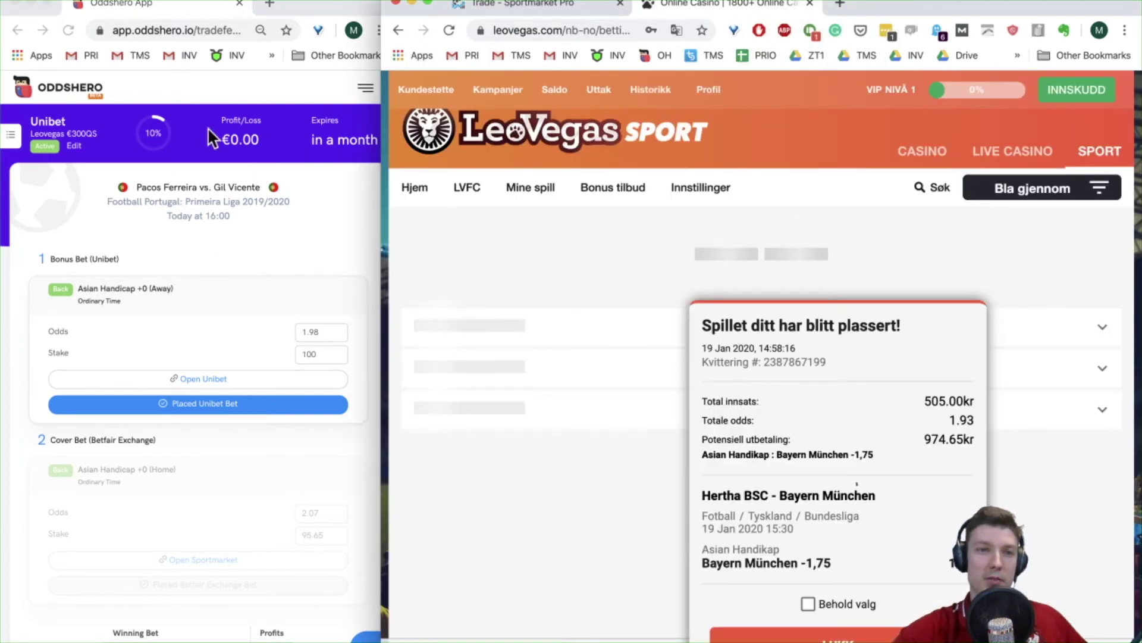
pyautogui.click(208, 127)
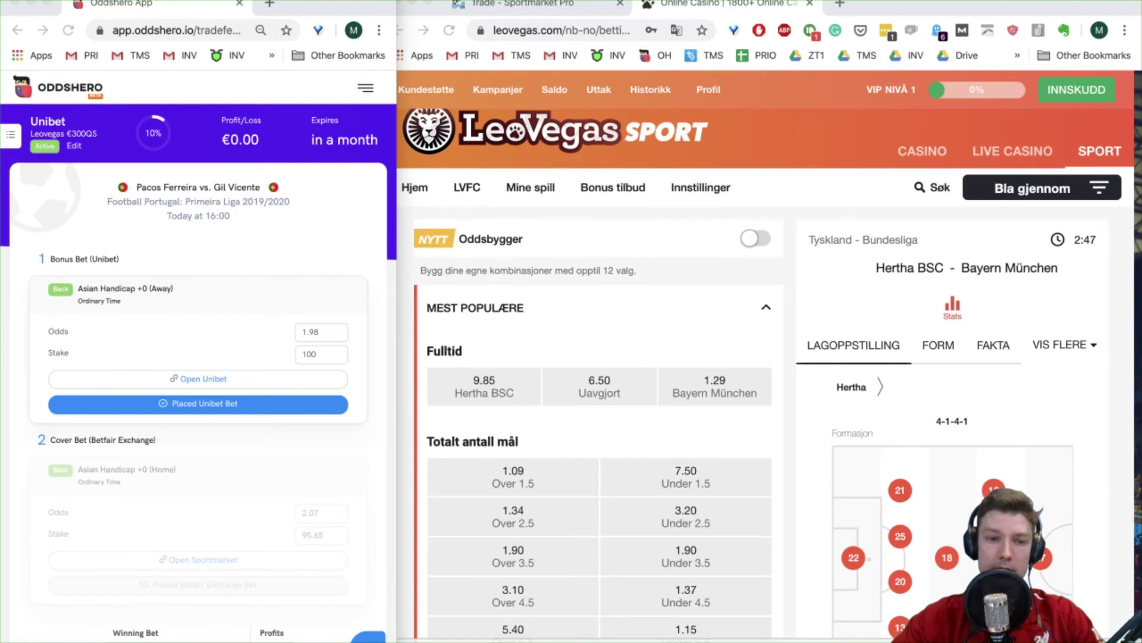
pyautogui.scroll(-3, 206, 497)
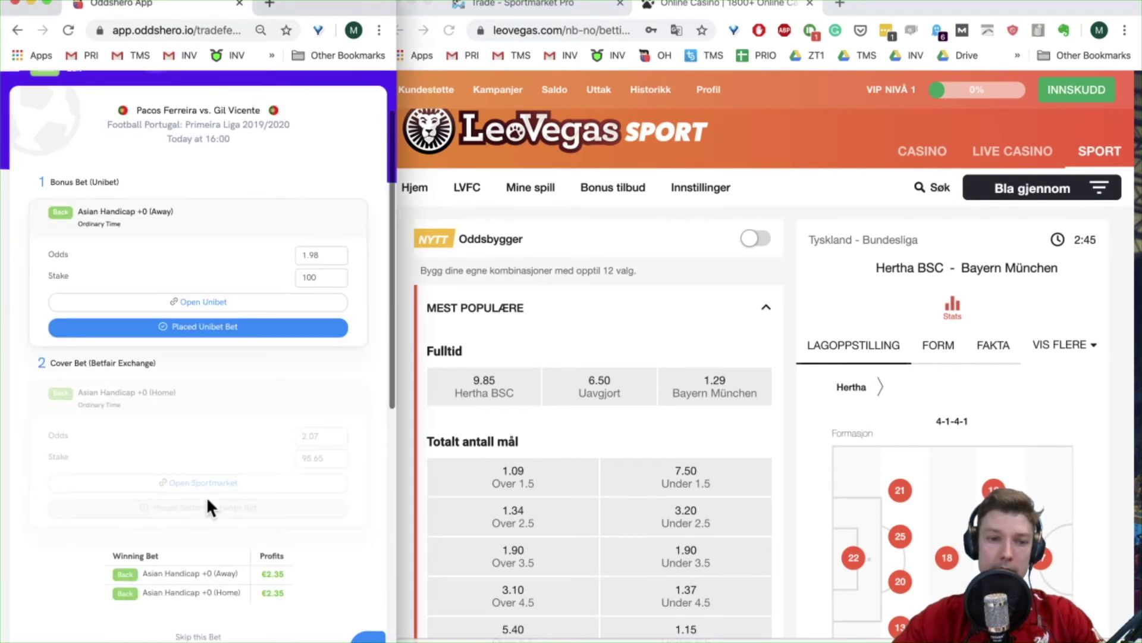
pyautogui.scroll(3, 209, 496)
pyautogui.click(608, 219)
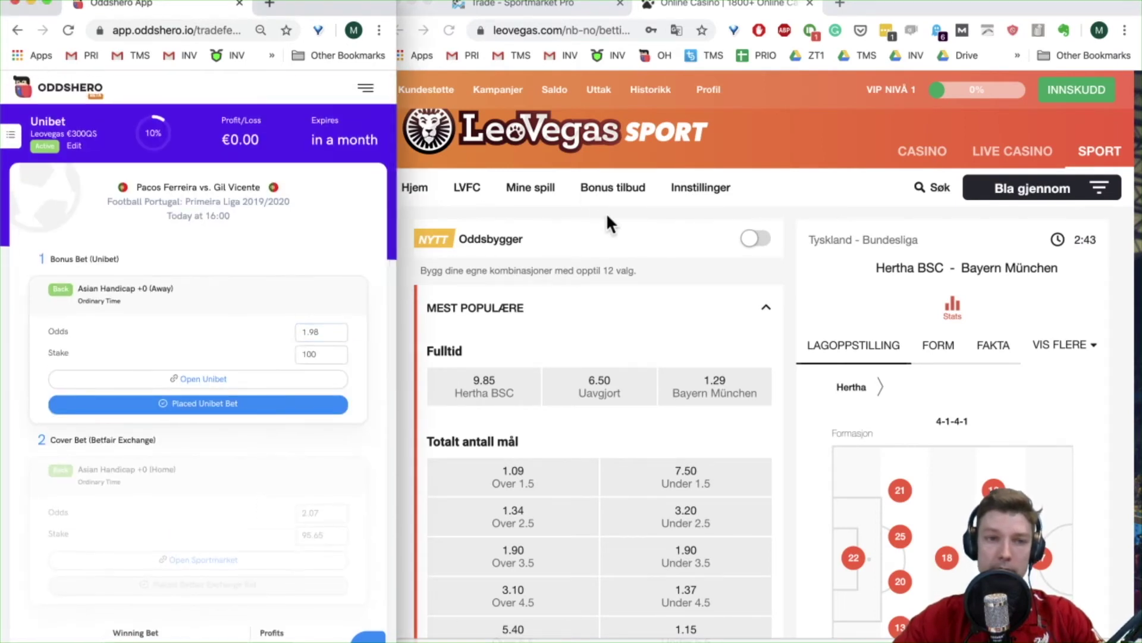
pyautogui.click(795, 190)
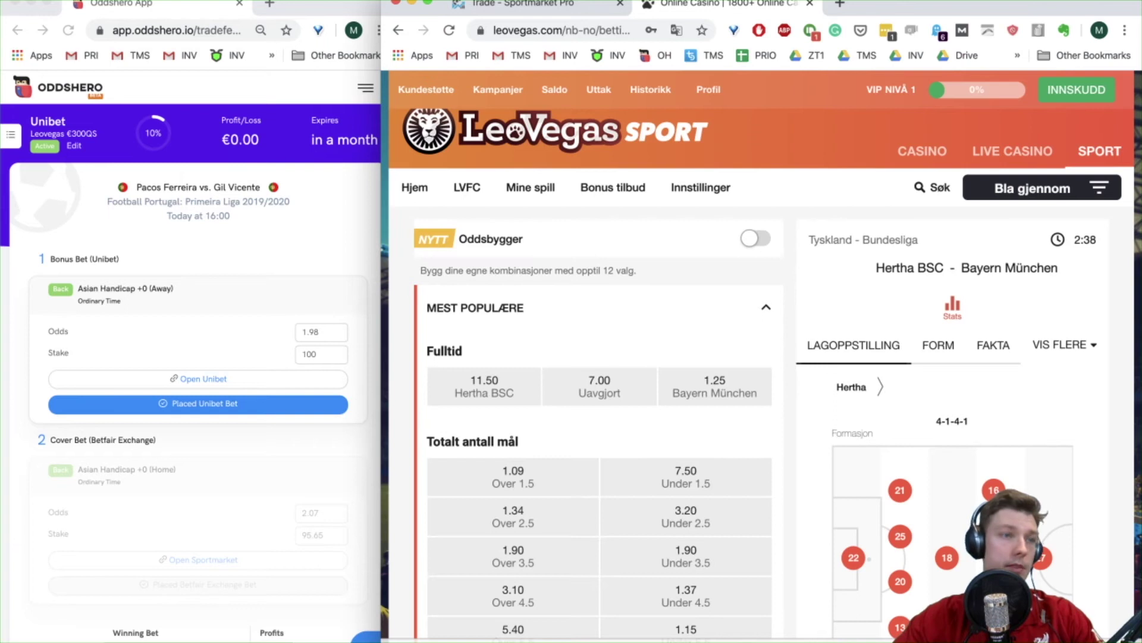
# Step: Search LeoVegas for "pacos" and open the Paços Ferreira vs. Gil Vicente match
pyautogui.click(542, 4)
pyautogui.click(712, 2)
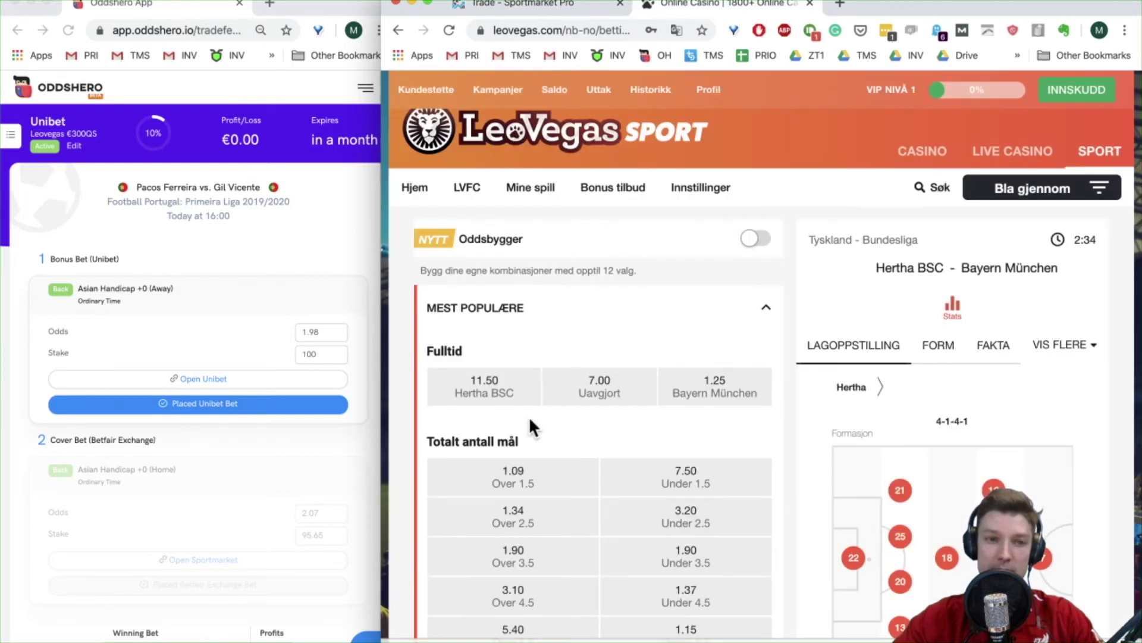
pyautogui.scroll(-1, 528, 416)
pyautogui.scroll(2, 530, 423)
pyautogui.click(940, 222)
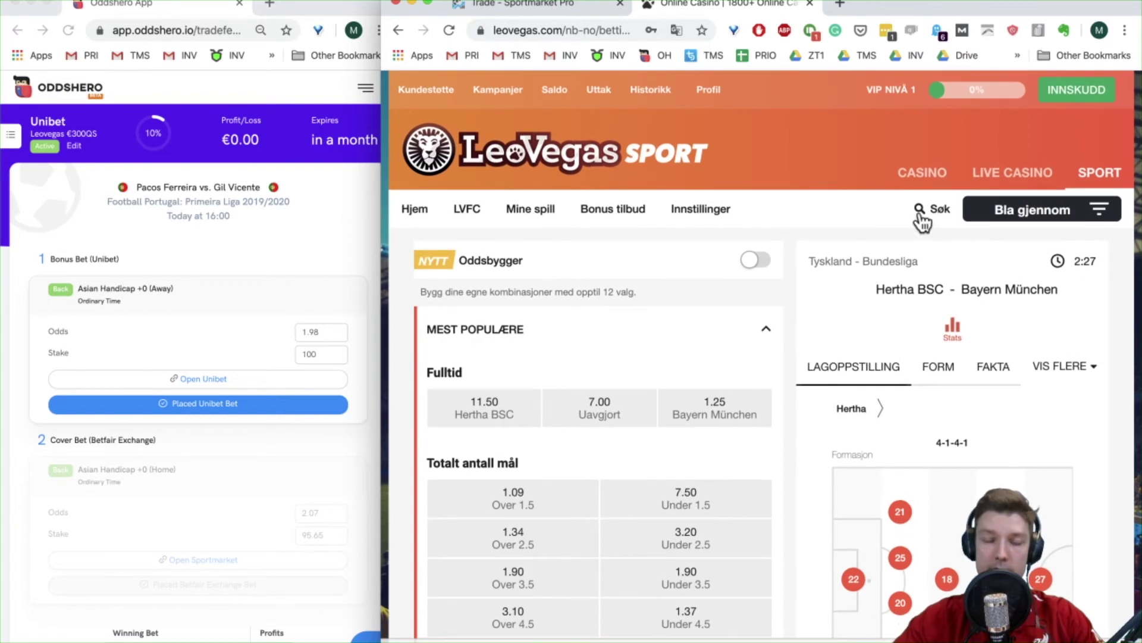
pyautogui.write('pa')
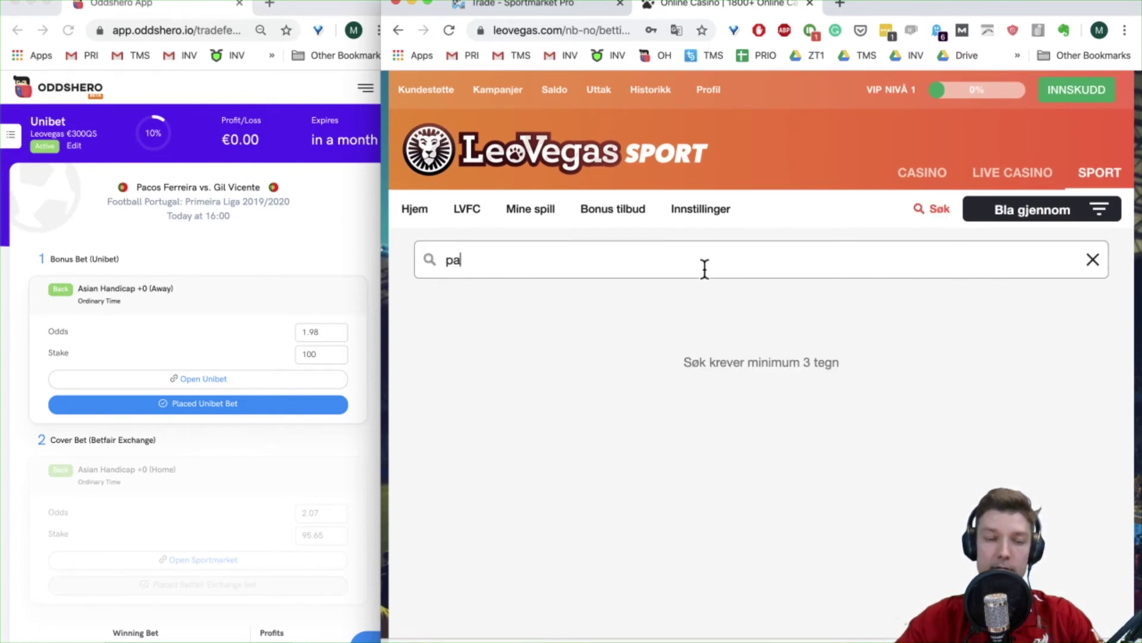
pyautogui.write('cos')
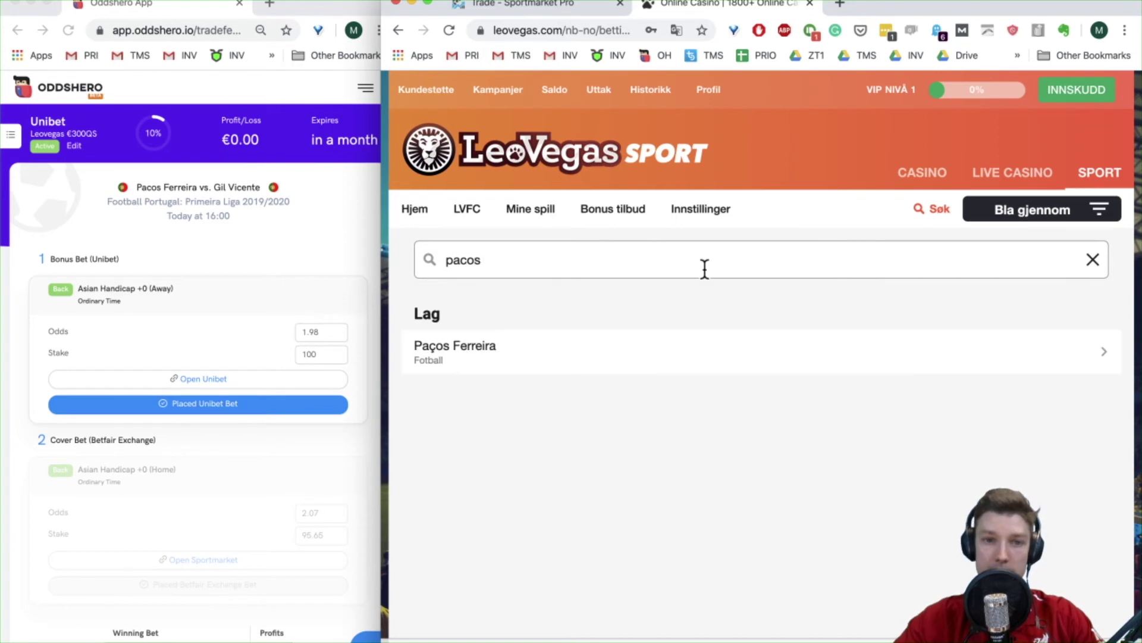
pyautogui.click(558, 353)
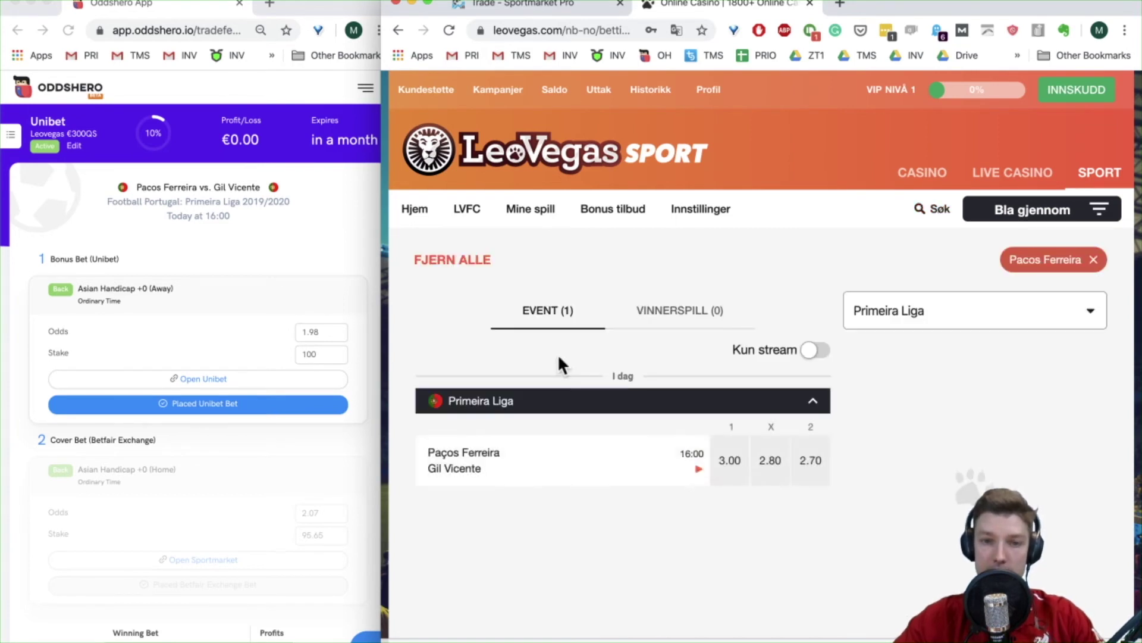
pyautogui.click(489, 466)
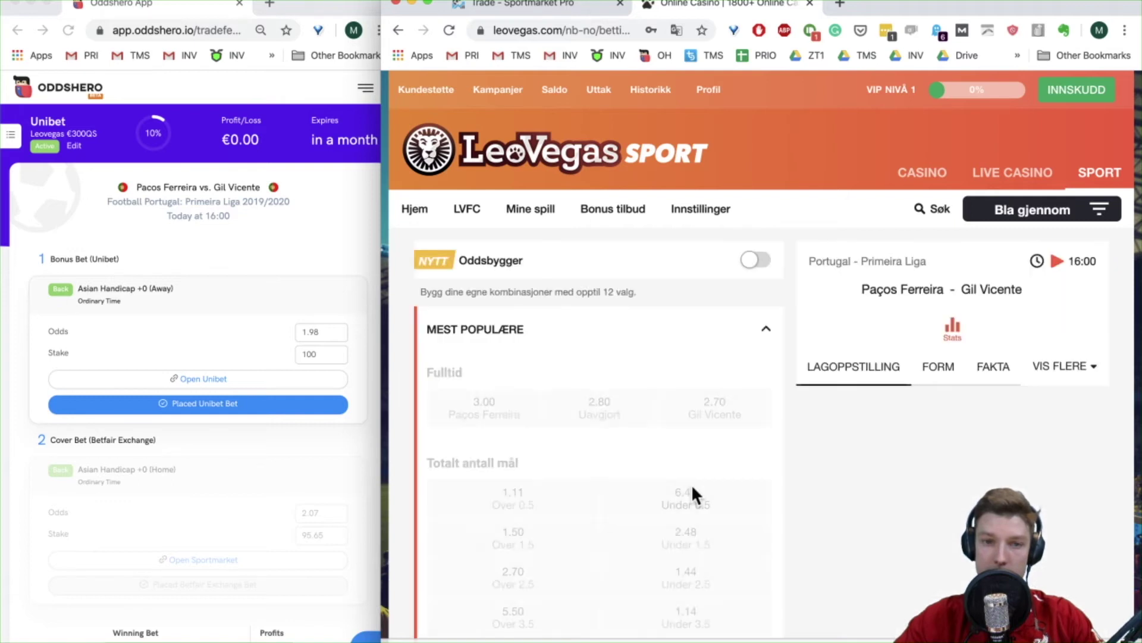
# Step: Expand the match's Asian Lines and examine the Asian Handicap odds for both teams
pyautogui.scroll(-10, 645, 503)
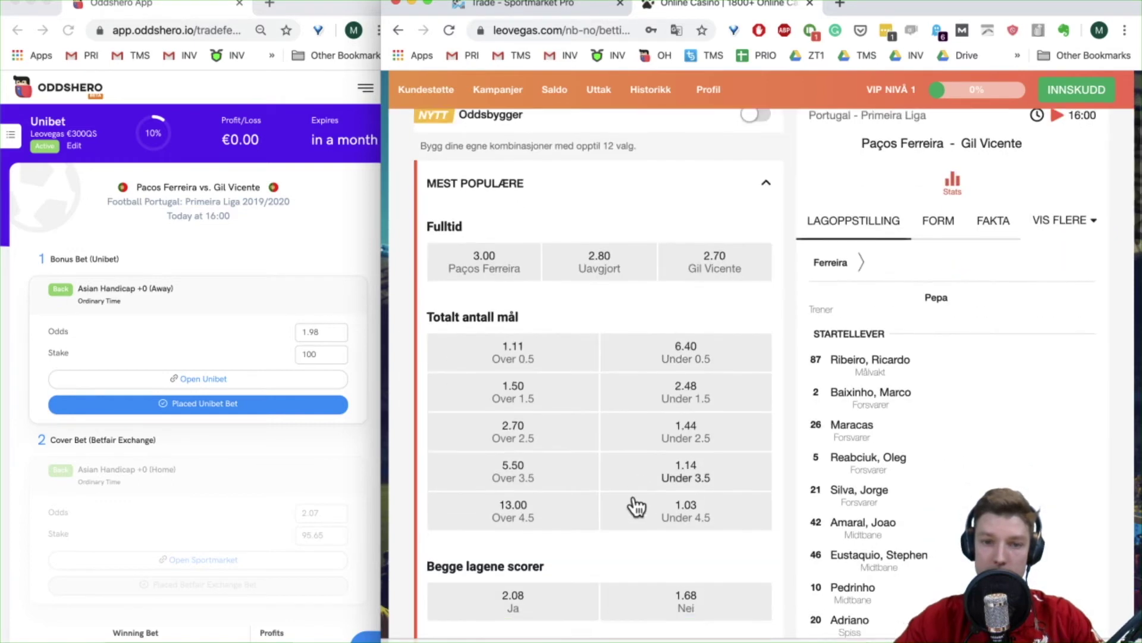
pyautogui.scroll(-10, 637, 505)
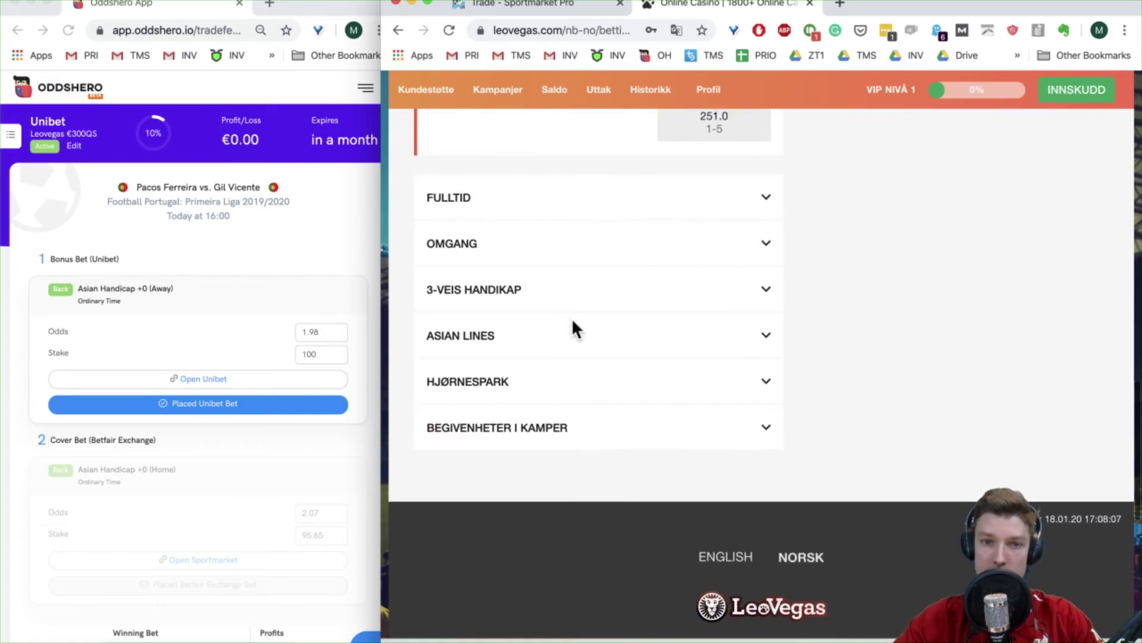
pyautogui.click(553, 337)
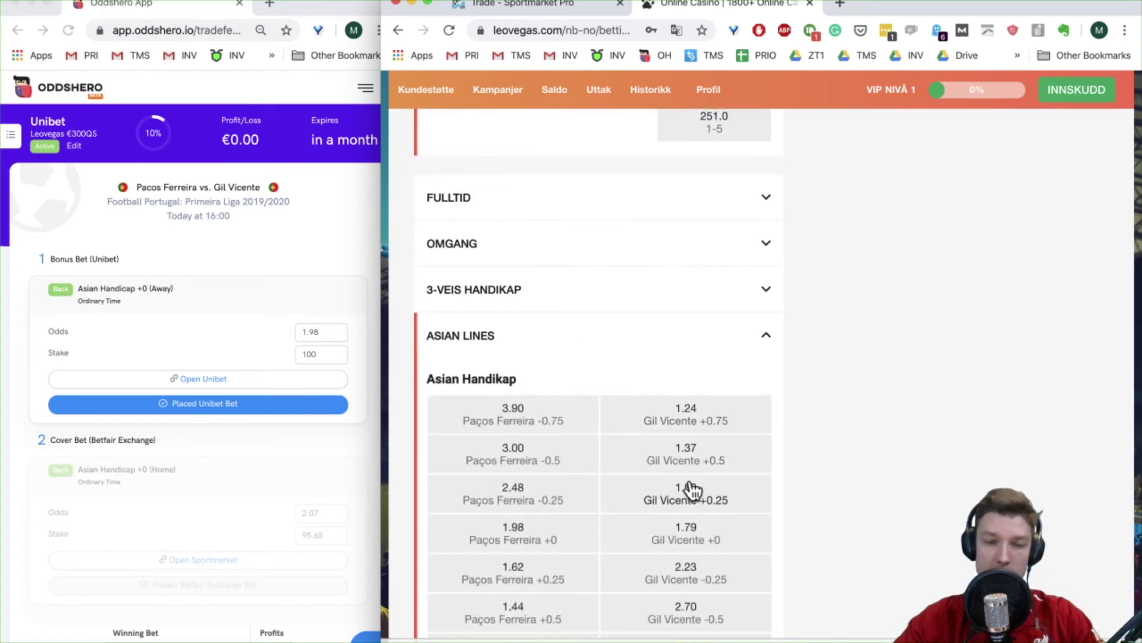
pyautogui.scroll(-4, 690, 489)
pyautogui.scroll(1, 690, 488)
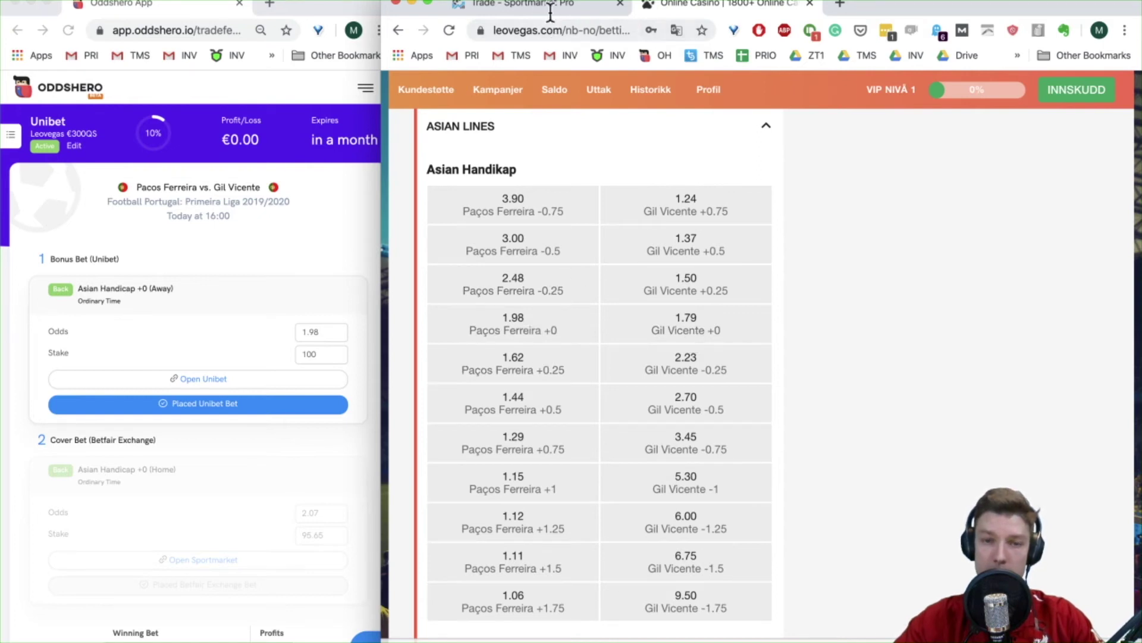
# Step: Switch to Sportmarket and remove the Kansas City Chiefs vs. Tennessee Titans match from the favourites
pyautogui.hotkey('ctrl', 'shift', 'Tab')
pyautogui.hscroll(-5, 647, 274)
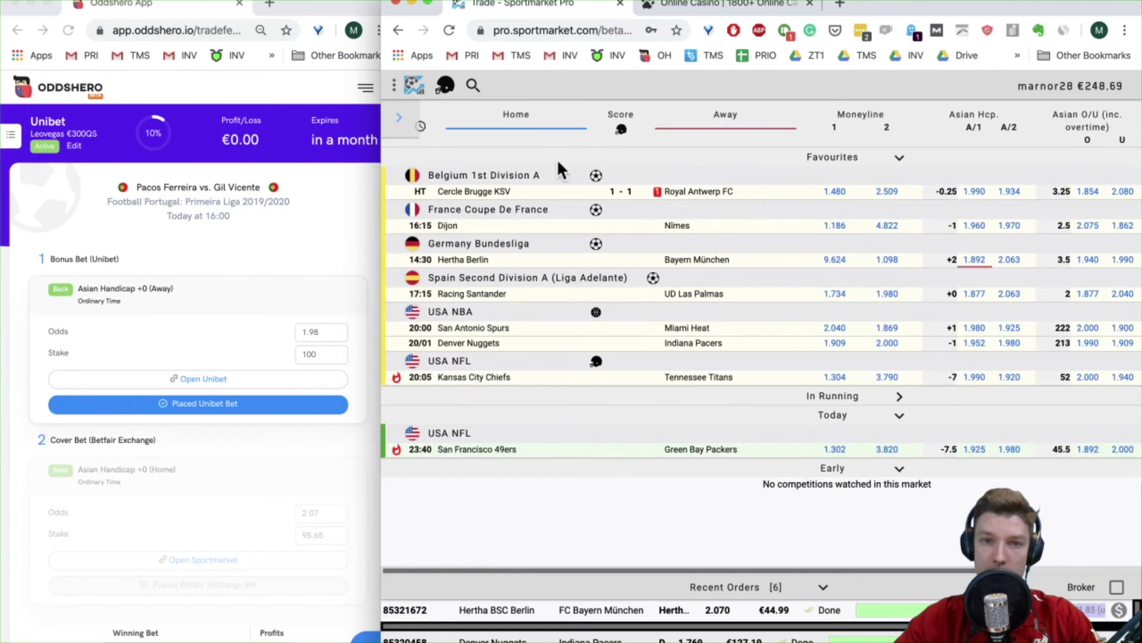
pyautogui.hscroll(5, 1083, 387)
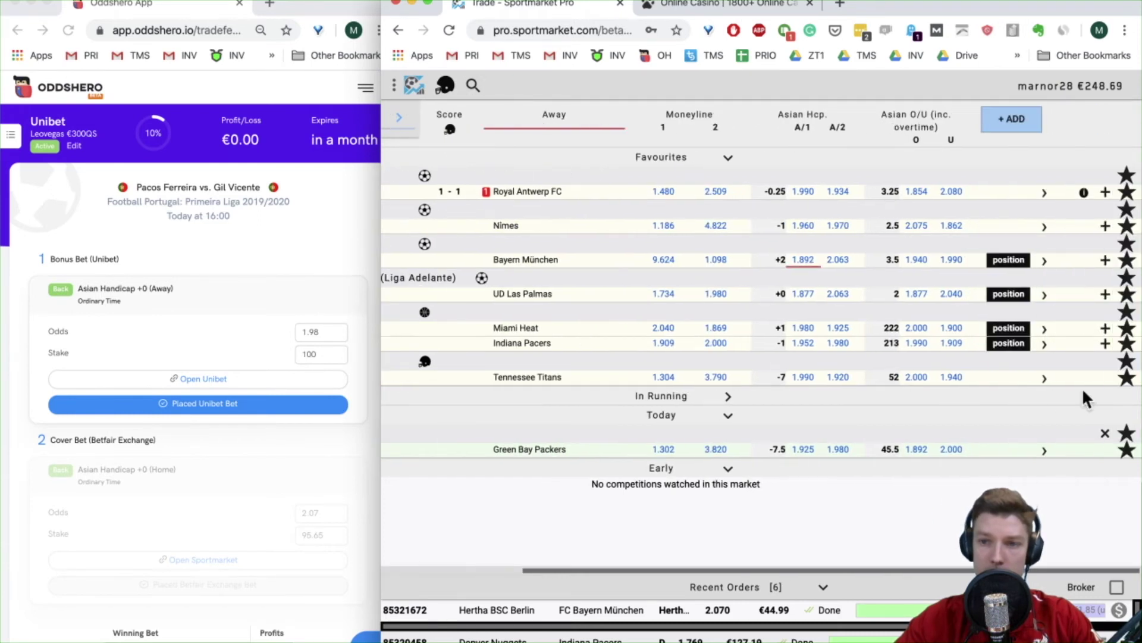
pyautogui.click(1130, 381)
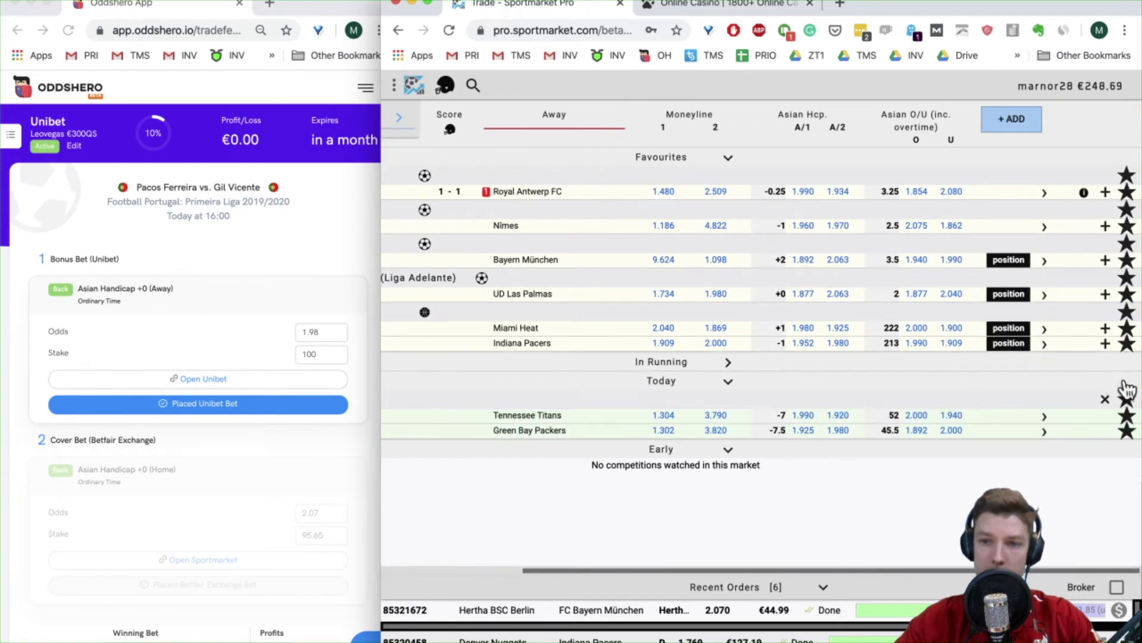
pyautogui.hscroll(-5, 879, 334)
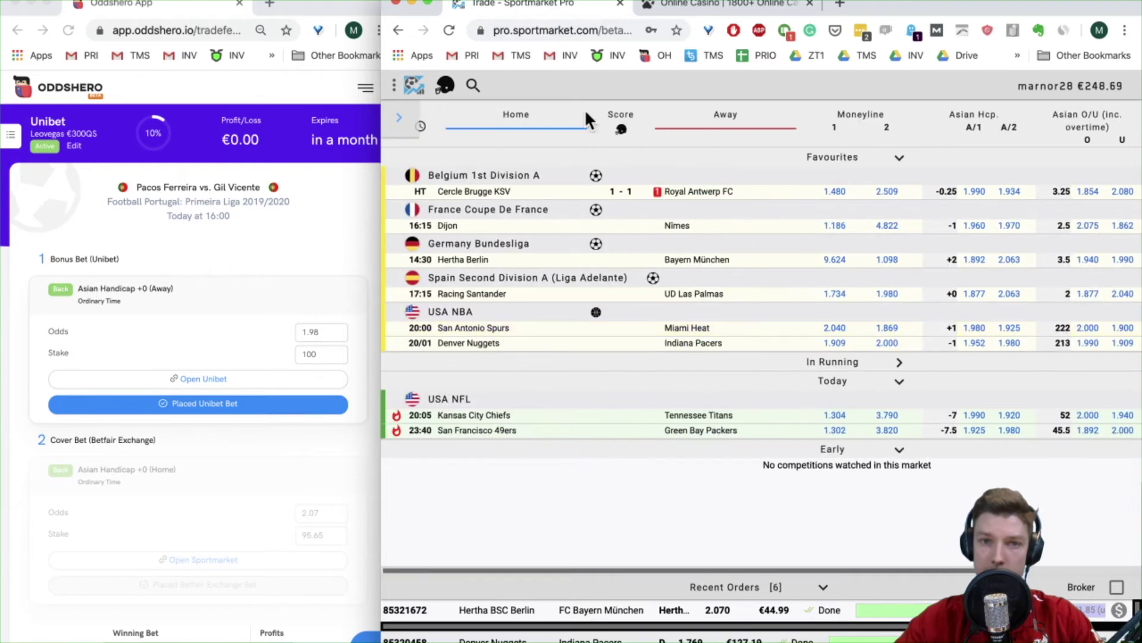
# Step: Try to find the match in Sportmarket by searching for "pacos ferr", then clear the query
pyautogui.click(474, 85)
pyautogui.write('pacos f')
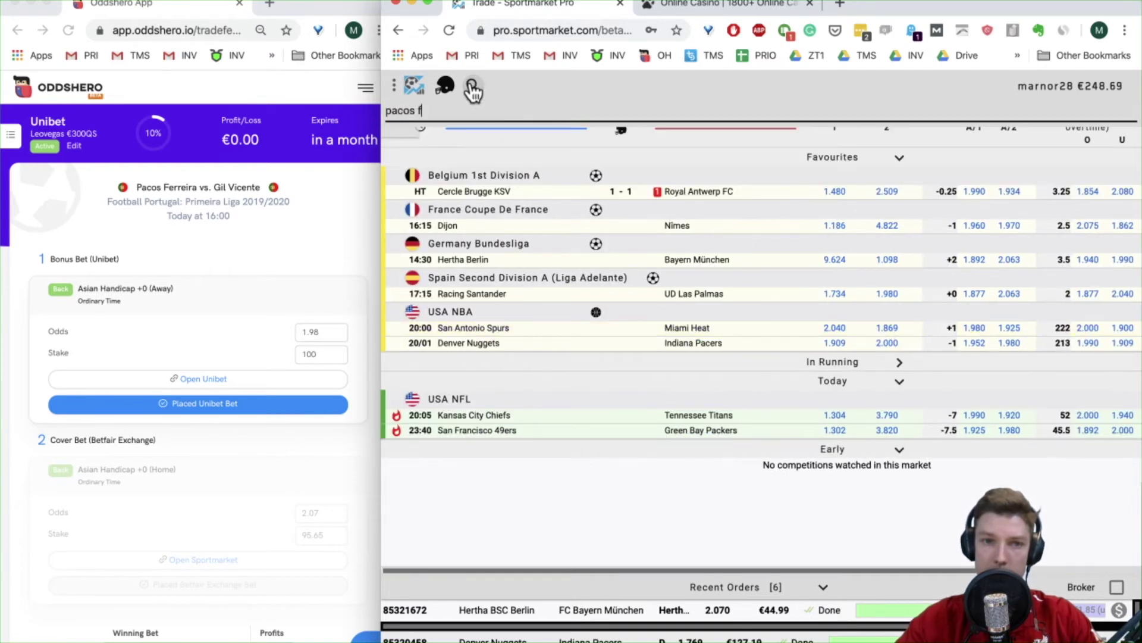
pyautogui.write('err')
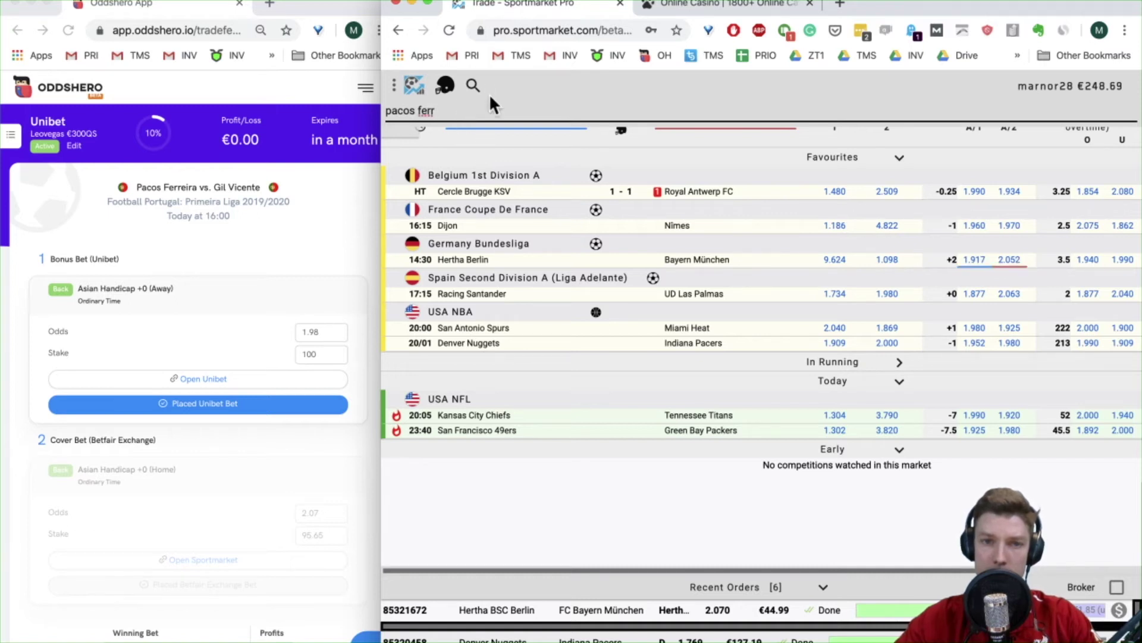
pyautogui.press('BackSpace')
pyautogui.press('BackSpace')
pyautogui.press('BackSpace')
pyautogui.press('BackSpace')
pyautogui.press('BackSpace')
pyautogui.press('BackSpace')
pyautogui.press('BackSpace')
pyautogui.press('BackSpace')
pyautogui.press('BackSpace')
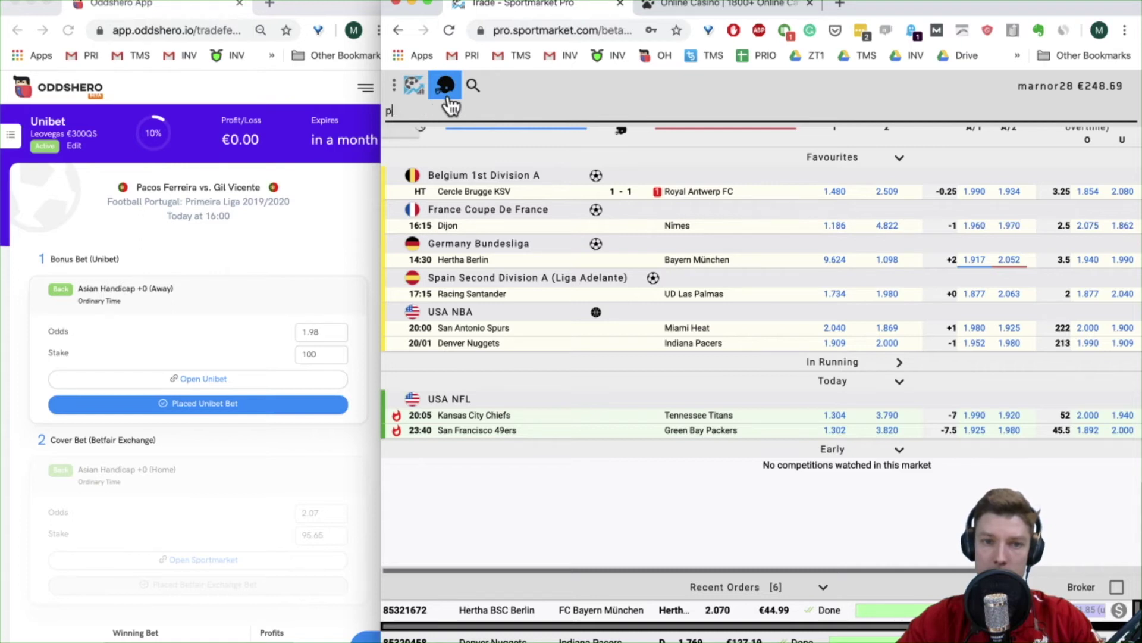
# Step: Search for "gil vi", add the FC Paços de Ferreira vs. Gil Vicente FC match to the favourites and switch the sport to football
pyautogui.write('gil vi')
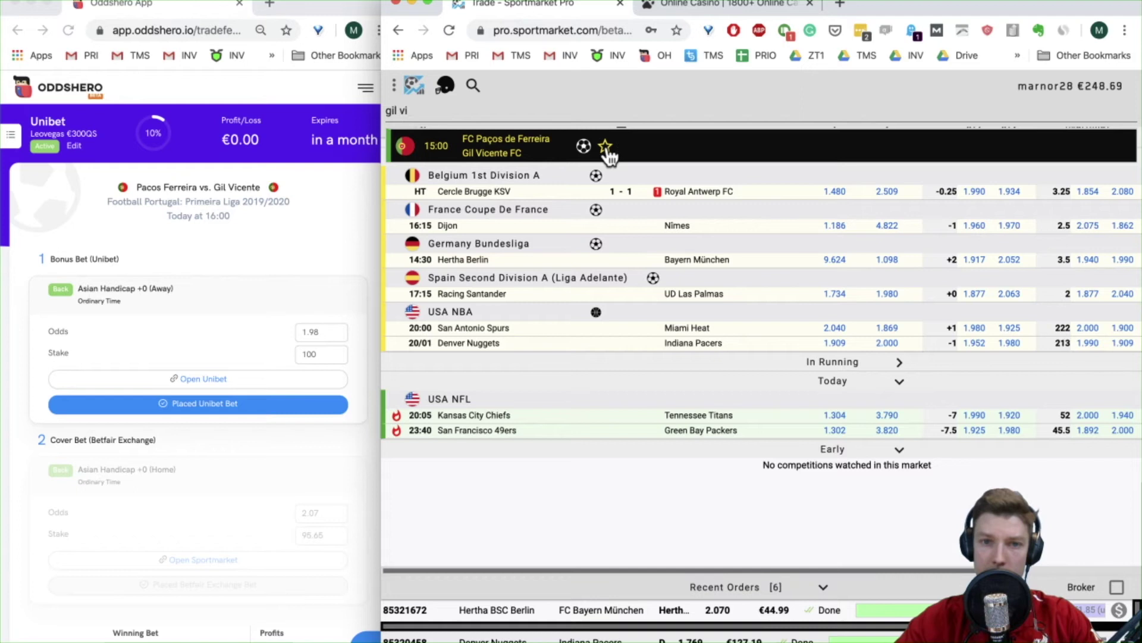
pyautogui.click(584, 147)
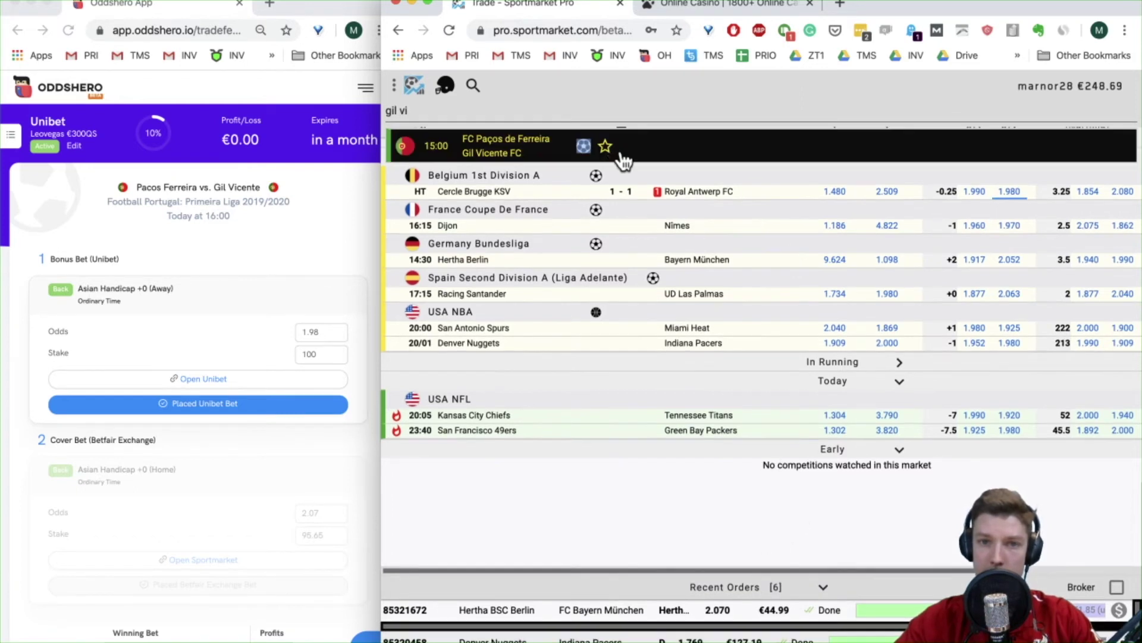
pyautogui.click(445, 86)
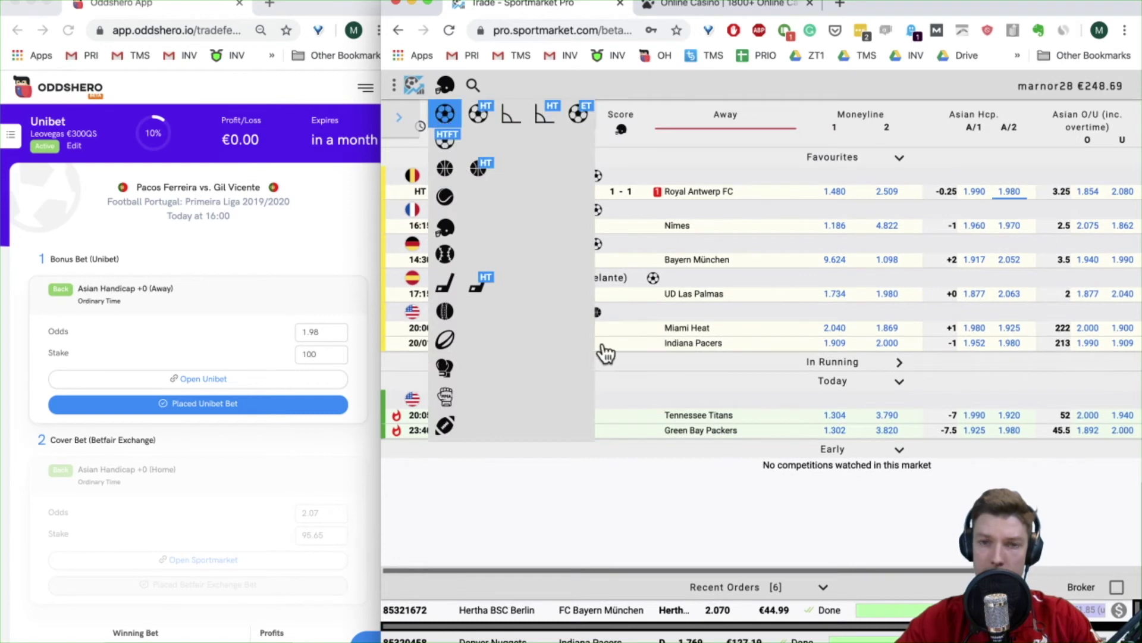
pyautogui.click(605, 352)
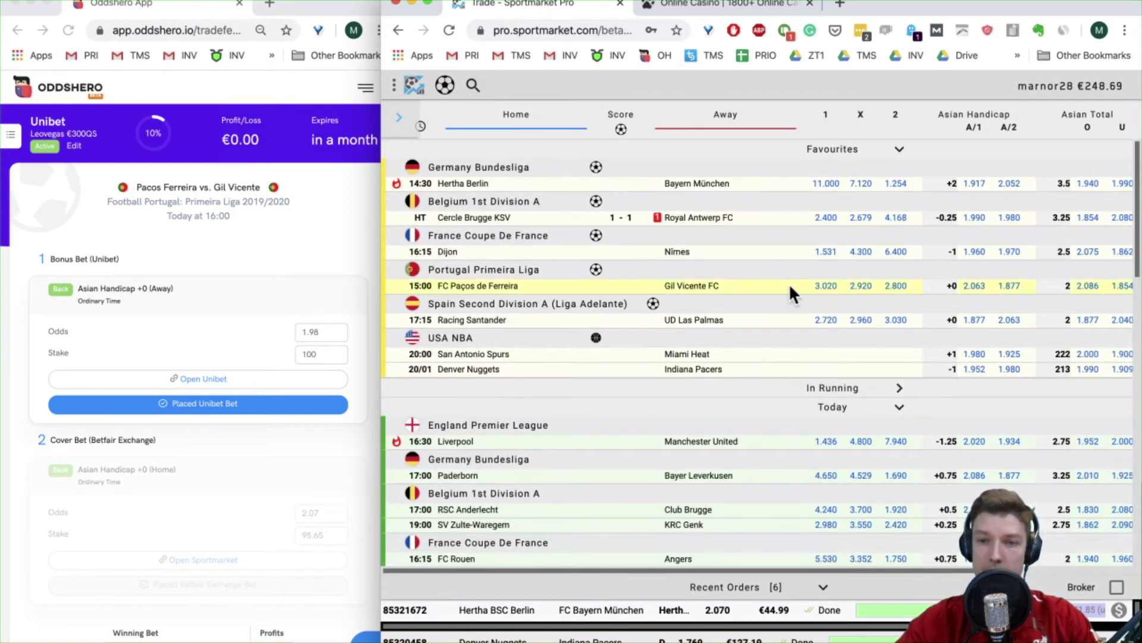
# Step: Open Sportmarket's FC Paços de Ferreira +0 Asian Handicap order ticket and set OddsHero's bonus bet odds to 1.96
pyautogui.hscroll(2, 789, 283)
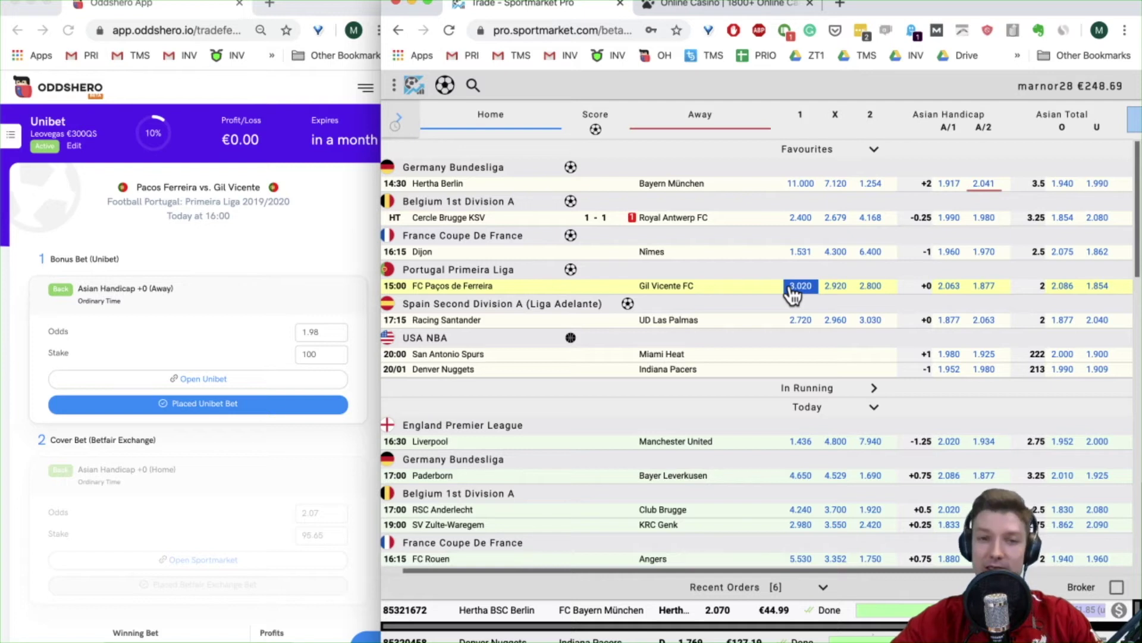
pyautogui.hscroll(1, 759, 296)
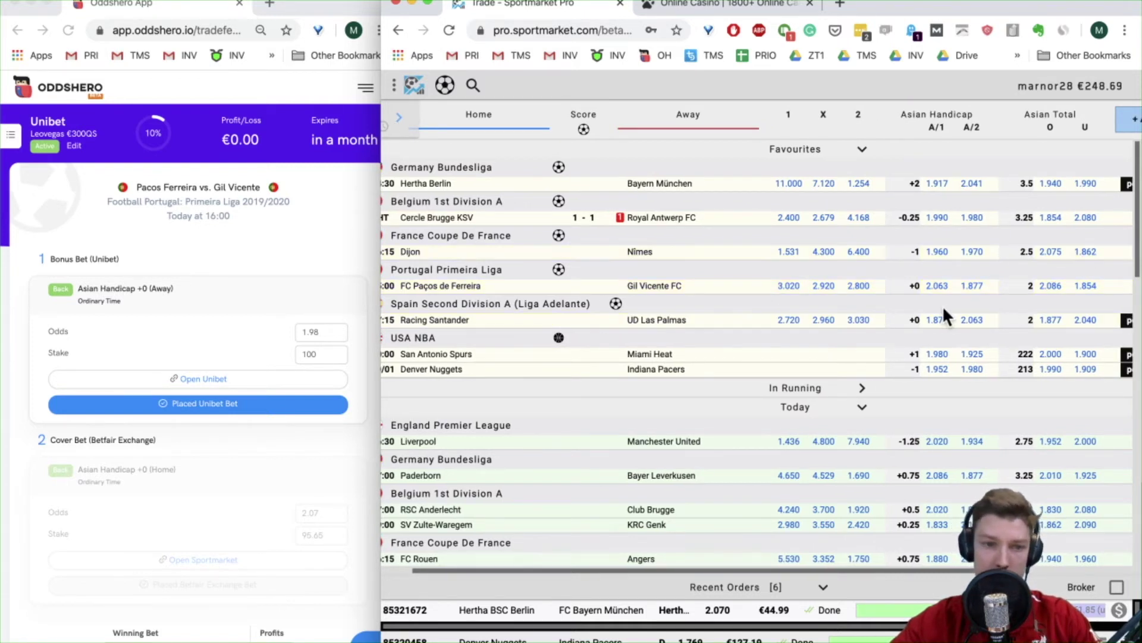
pyautogui.click(938, 287)
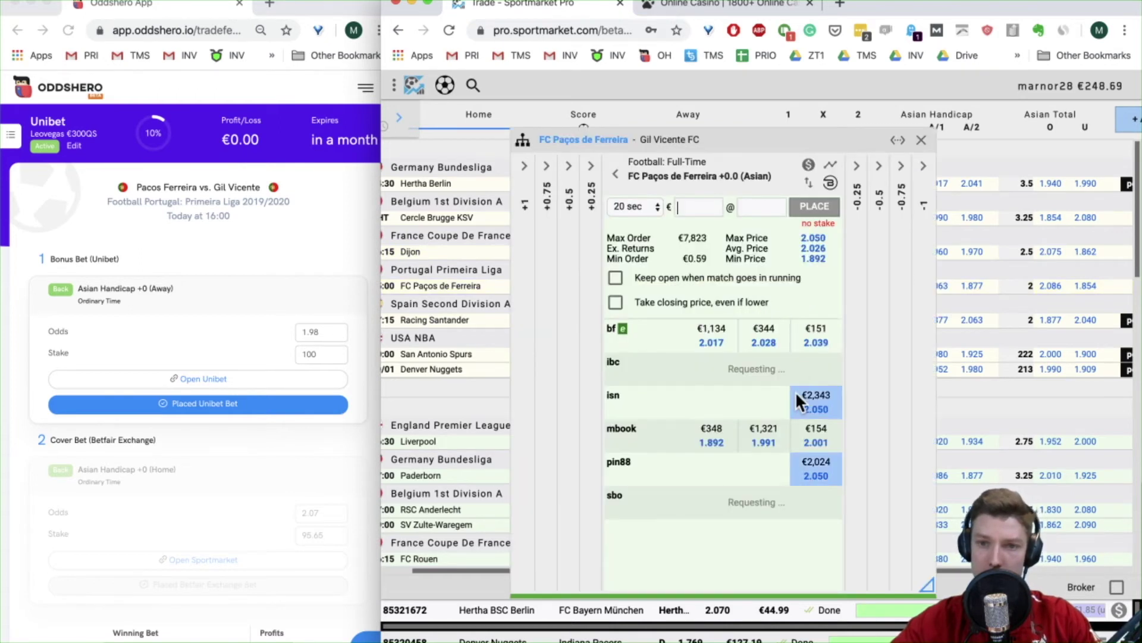
pyautogui.click(318, 336)
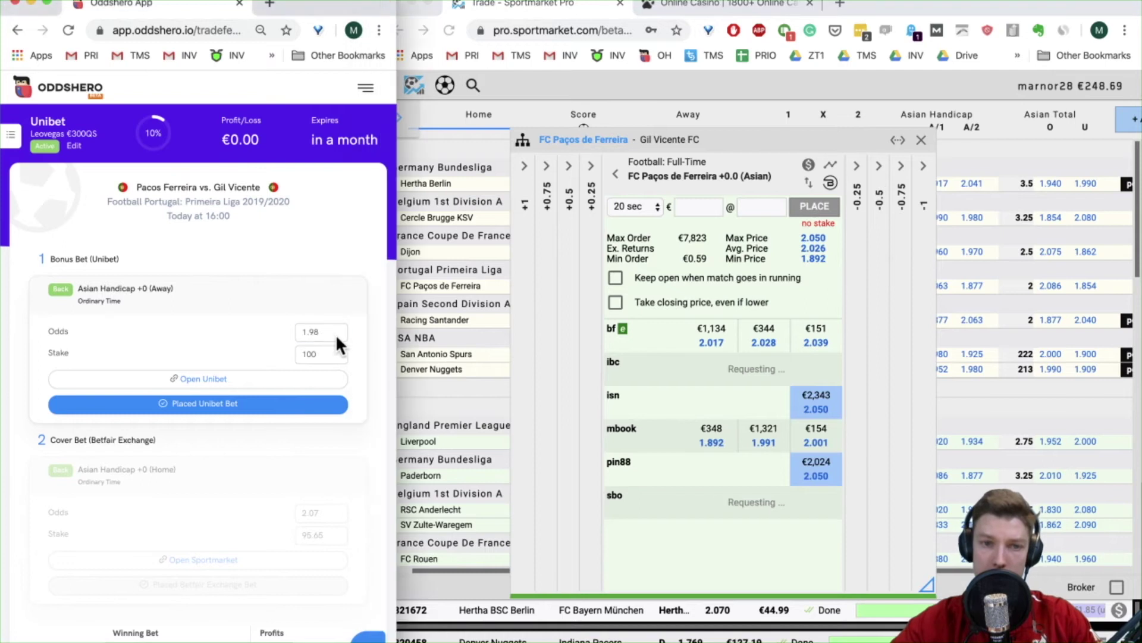
pyautogui.click(342, 336)
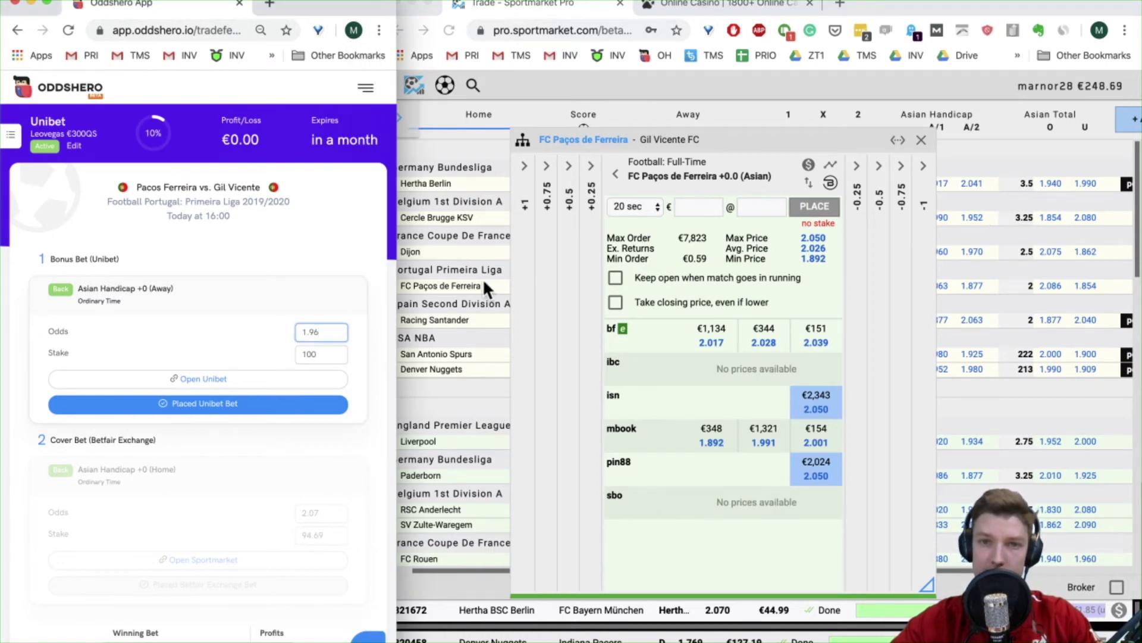
# Step: Return to LeoVegas and add the Paços Ferreira +0 Asian Handicap selection at 1.98 to the bet slip
pyautogui.click(700, 7)
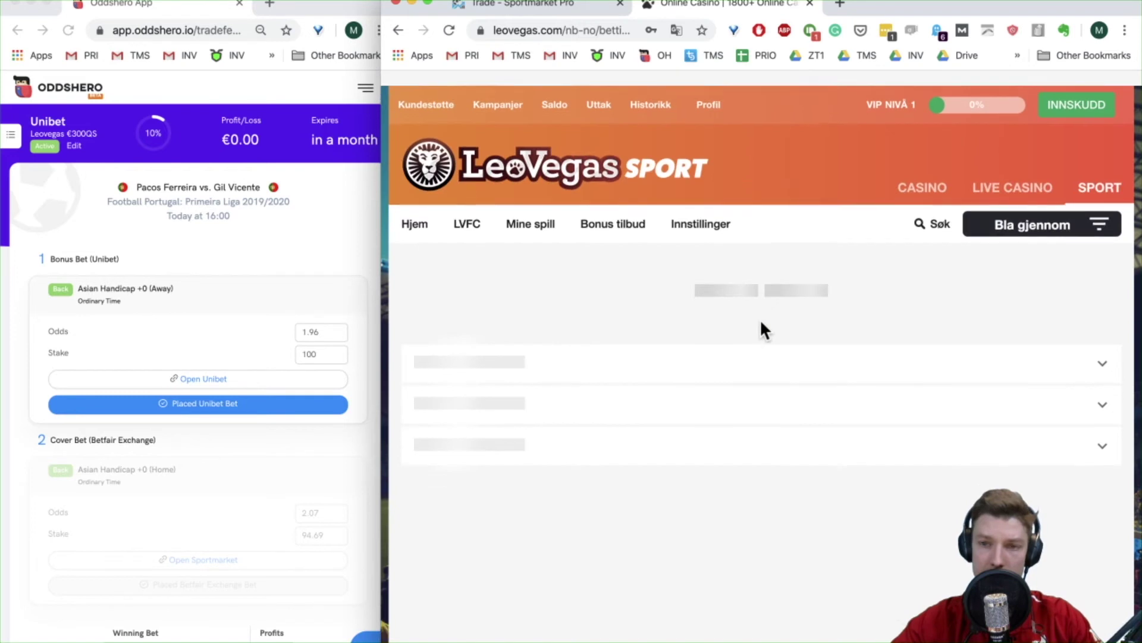
pyautogui.scroll(5, 748, 315)
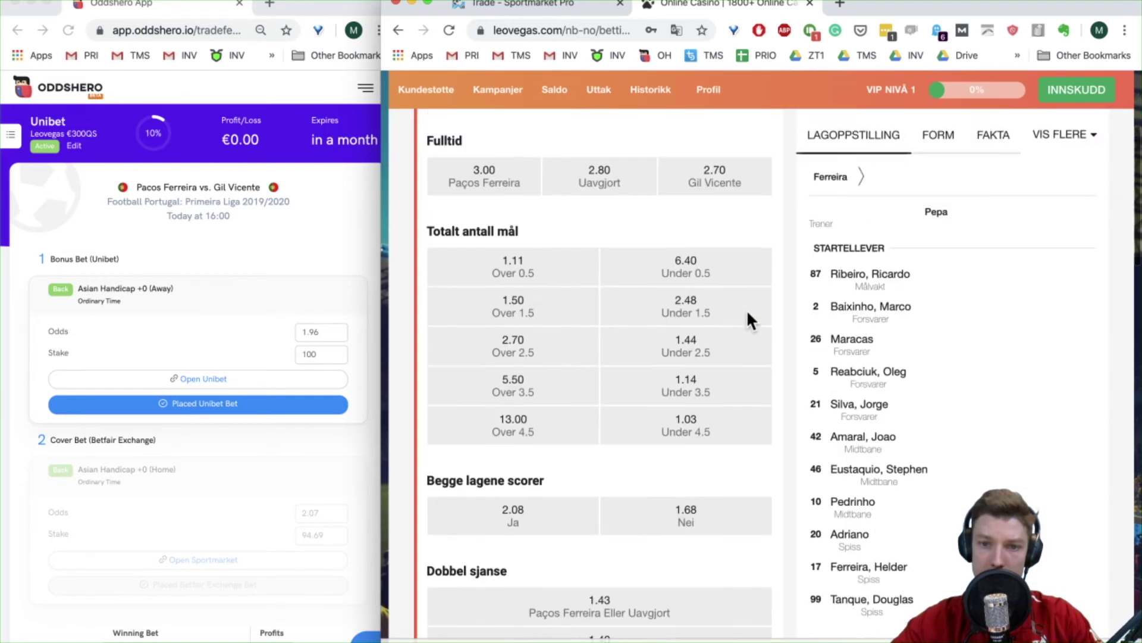
pyautogui.scroll(-6, 748, 315)
pyautogui.scroll(15, 750, 319)
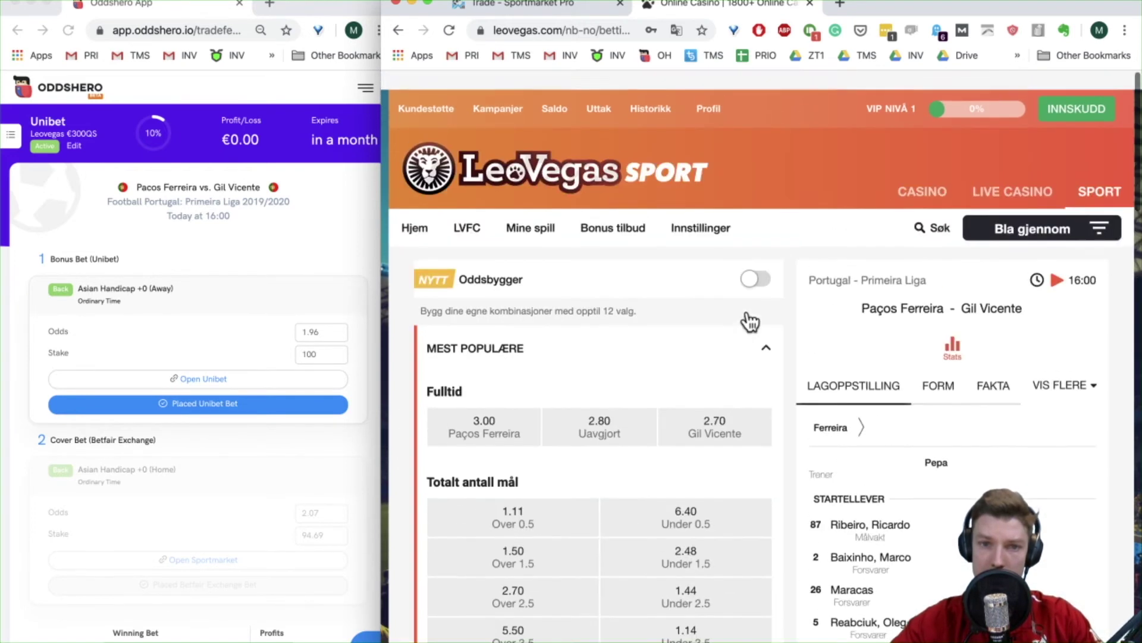
pyautogui.scroll(-20, 747, 318)
pyautogui.click(660, 292)
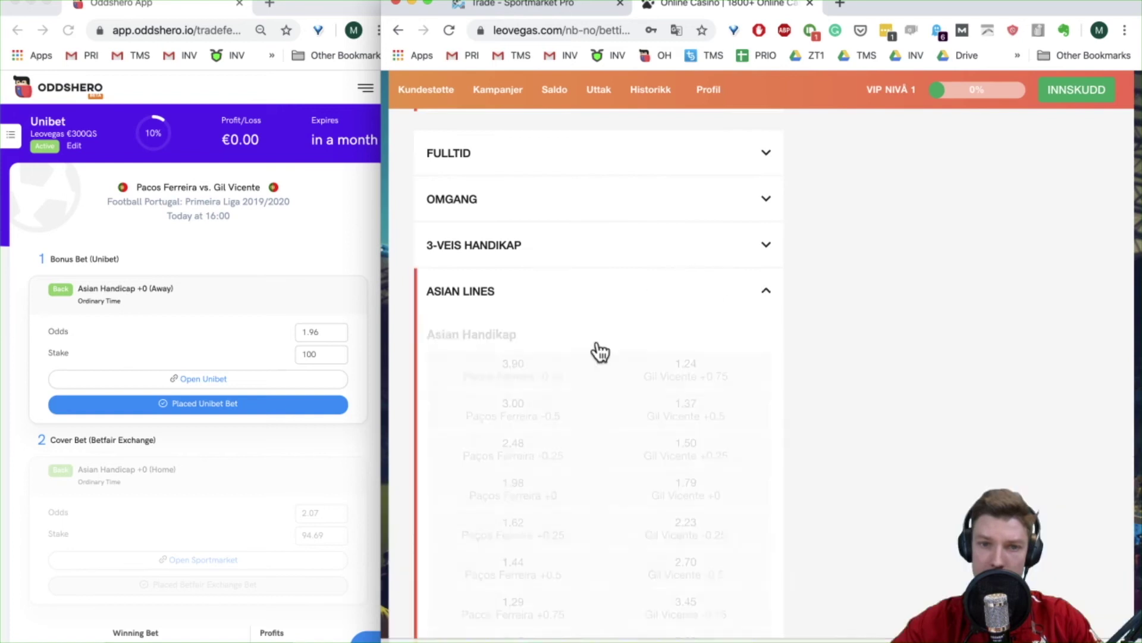
pyautogui.scroll(-4, 631, 458)
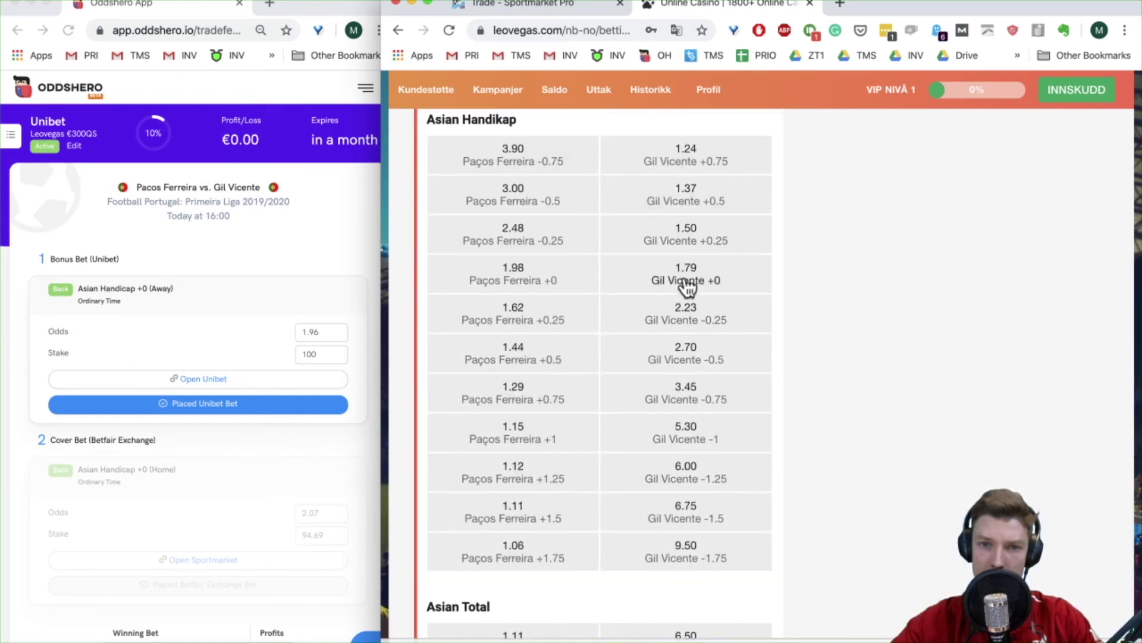
pyautogui.click(497, 282)
pyautogui.scroll(15, 908, 323)
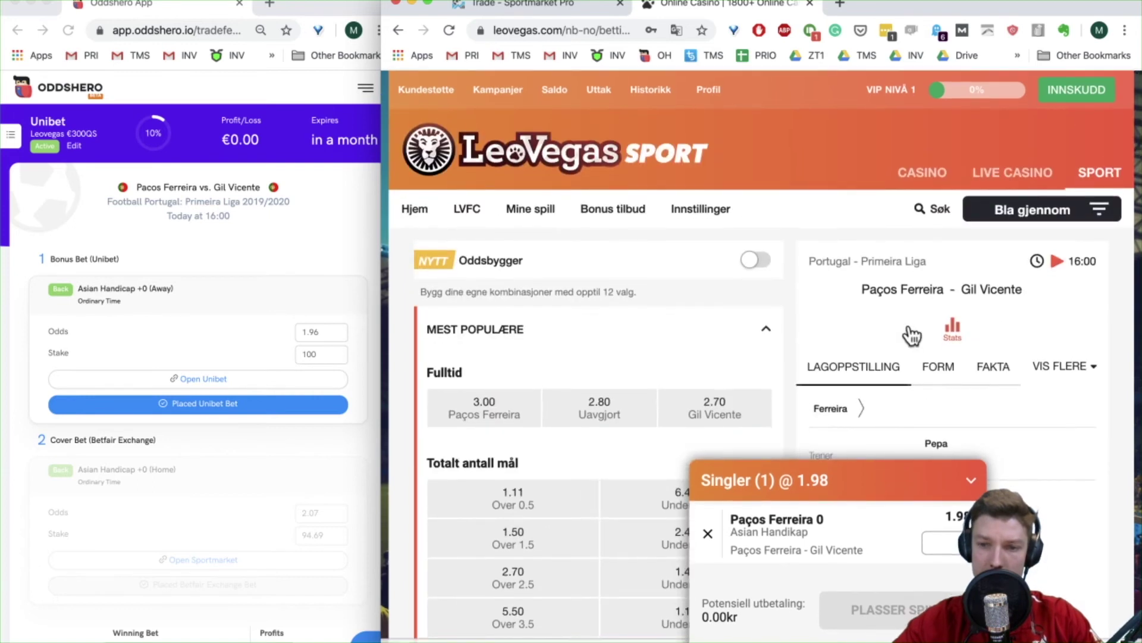
# Step: Try stakes of 1010 kr and 505 kr for the Paços Ferreira single in the bet slip
pyautogui.write('1')
pyautogui.write('1')
pyautogui.press('BackSpace')
pyautogui.write('010')
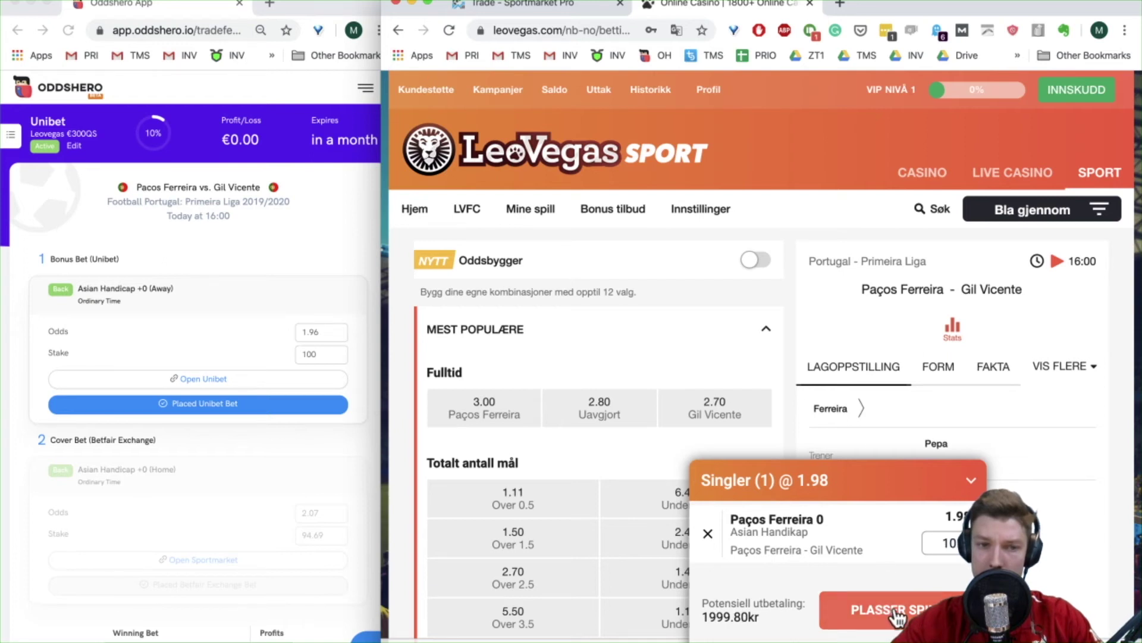
pyautogui.press('BackSpace')
pyautogui.press('BackSpace')
pyautogui.press('BackSpace')
pyautogui.press('BackSpace')
pyautogui.write('505')
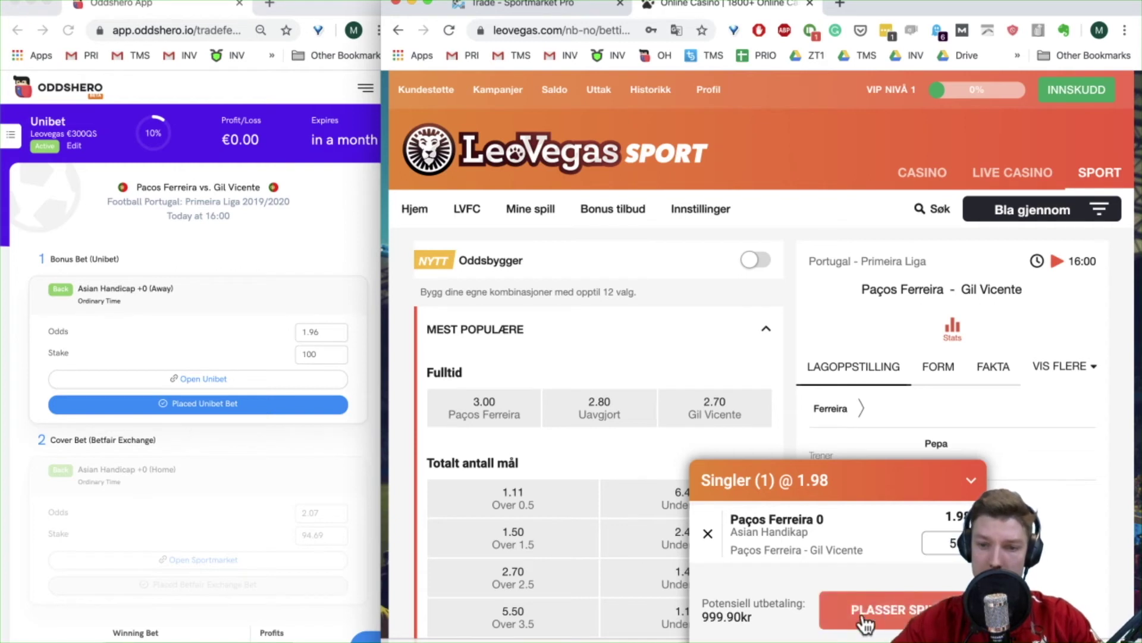
# Step: Set the stake of the Paços Ferreira 0 single to 1010 kr
pyautogui.press('BackSpace')
pyautogui.press('BackSpace')
pyautogui.press('BackSpace')
pyautogui.write('100')
pyautogui.press('BackSpace')
pyautogui.write('10')
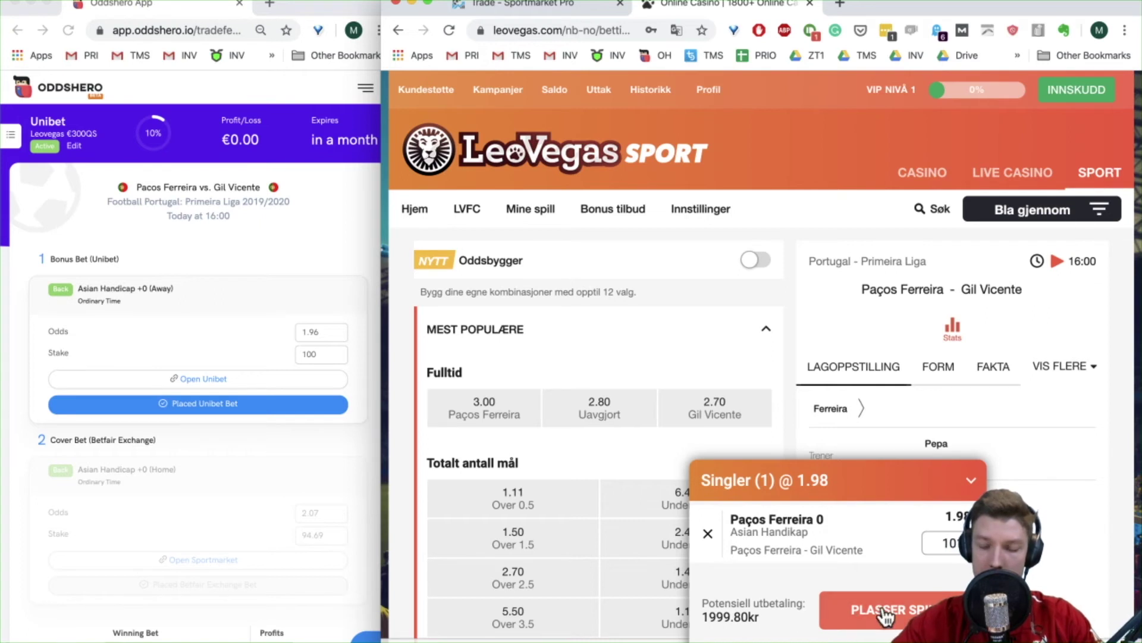
# Step: Place the 1010 kr Paços Ferreira bet, set OddsHero's bonus bet odds to 1.98 and register the Unibet bet as placed
pyautogui.click(886, 613)
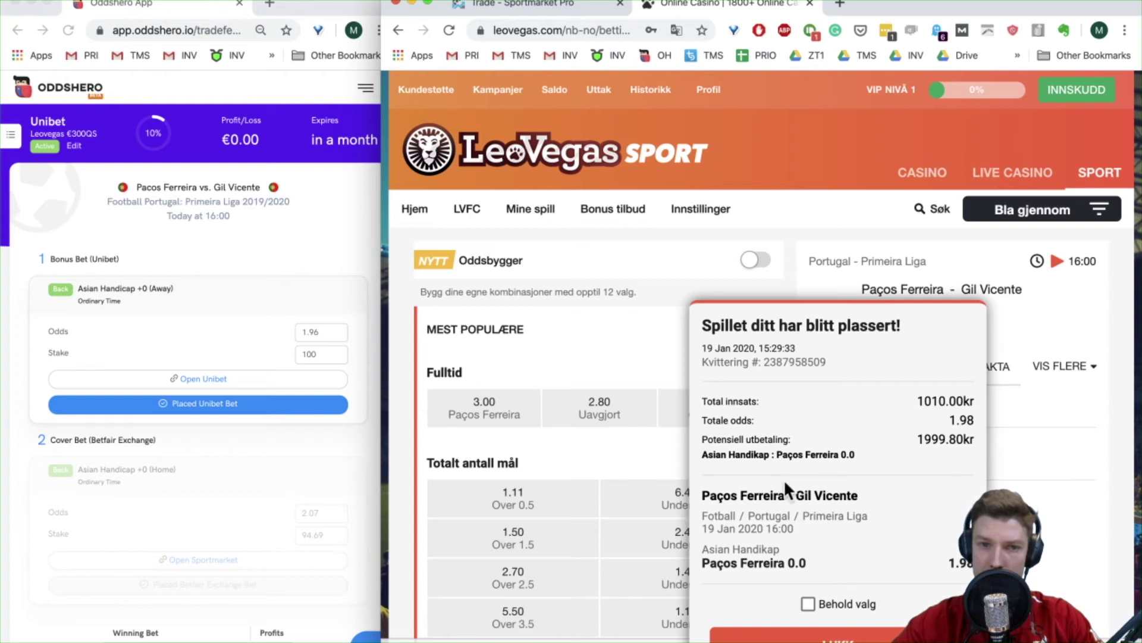
pyautogui.click(339, 327)
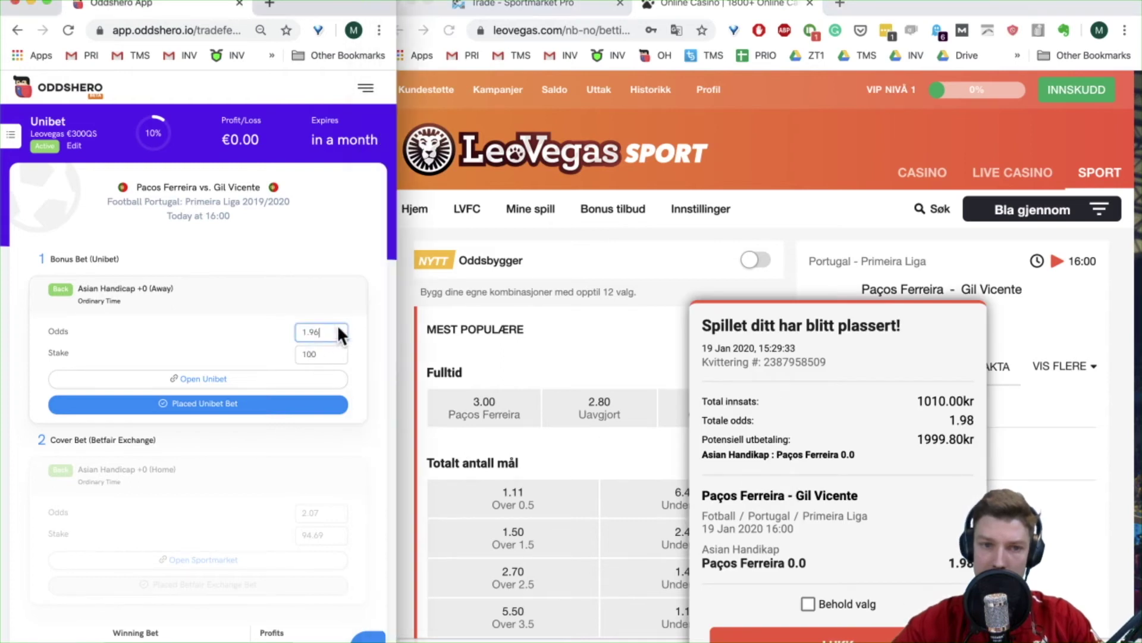
pyautogui.click(340, 329)
pyautogui.click(285, 402)
pyautogui.click(855, 615)
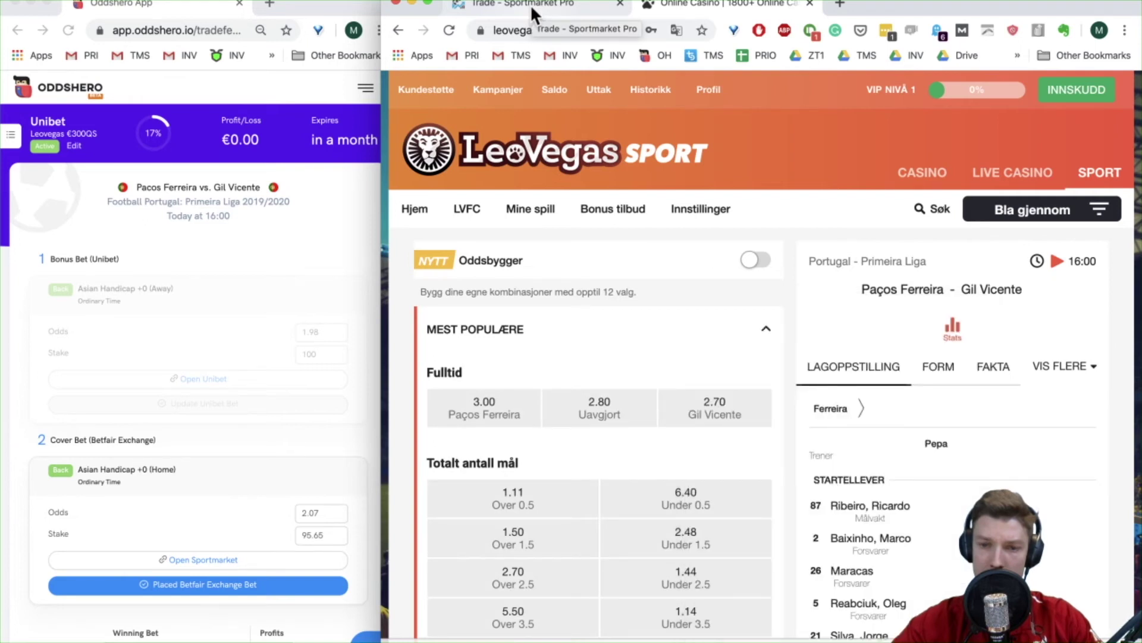
pyautogui.click(1095, 219)
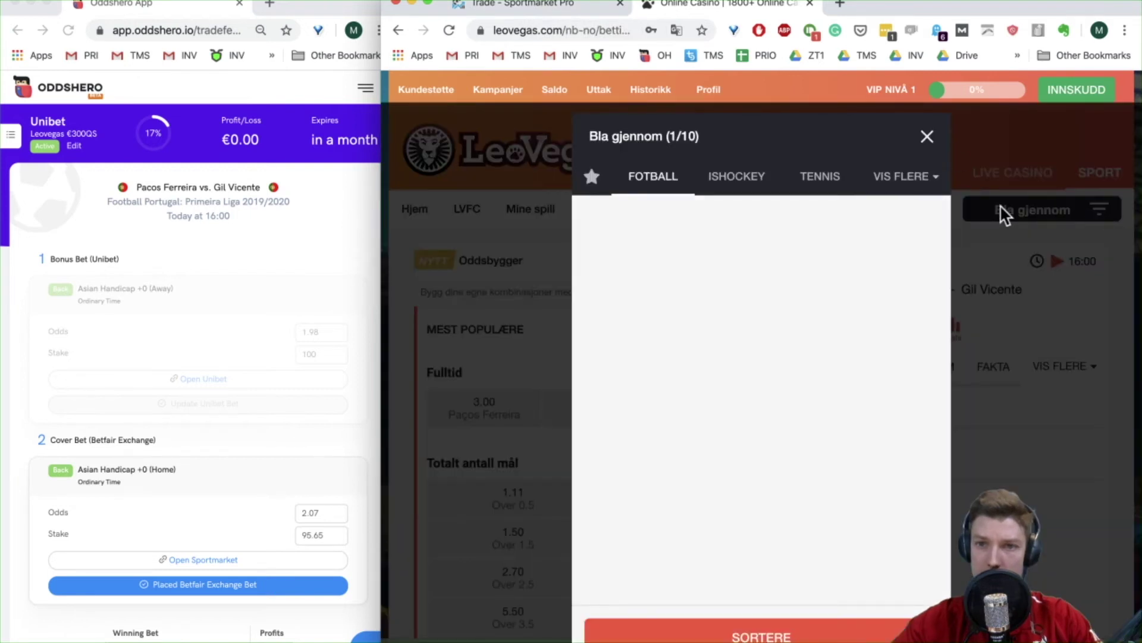
pyautogui.press('Escape')
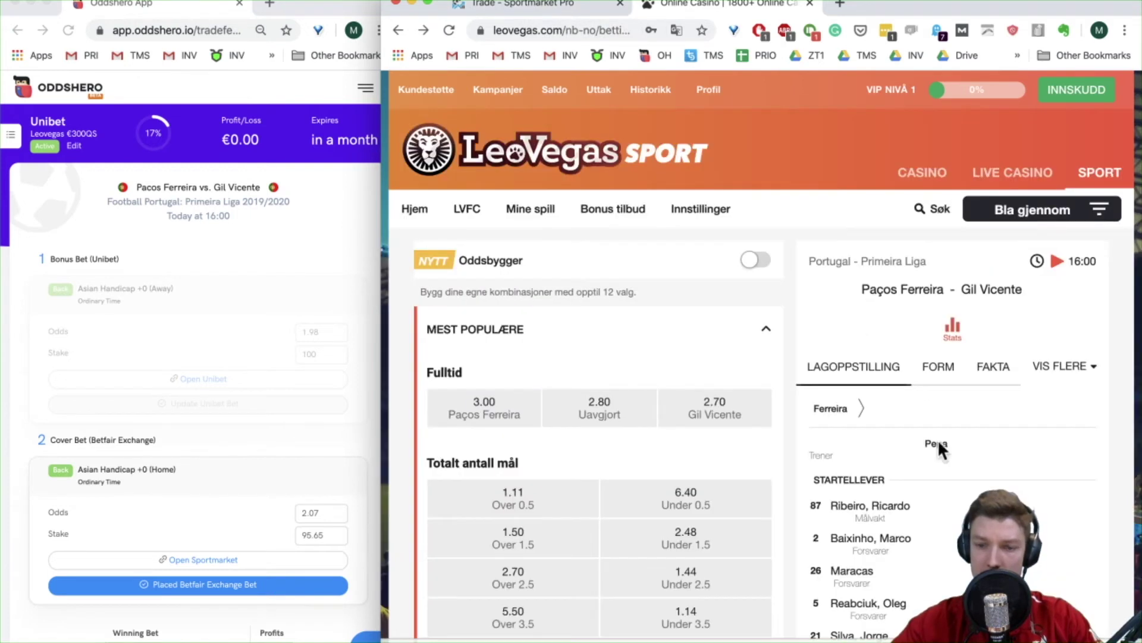
pyautogui.scroll(-10, 939, 447)
pyautogui.scroll(10, 712, 285)
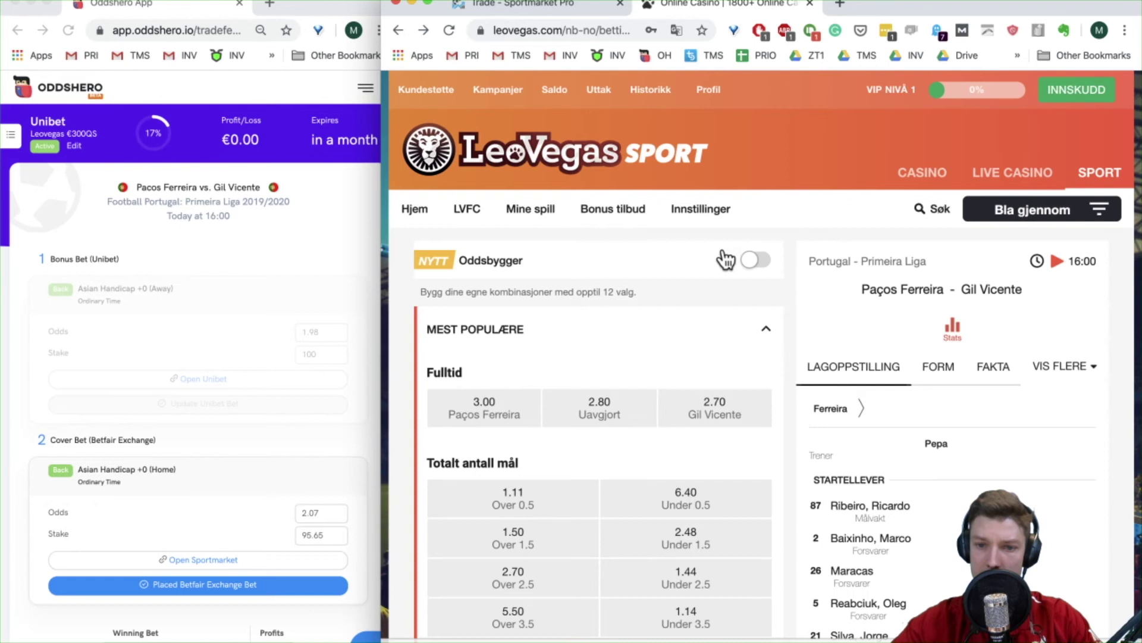
pyautogui.scroll(-15, 742, 490)
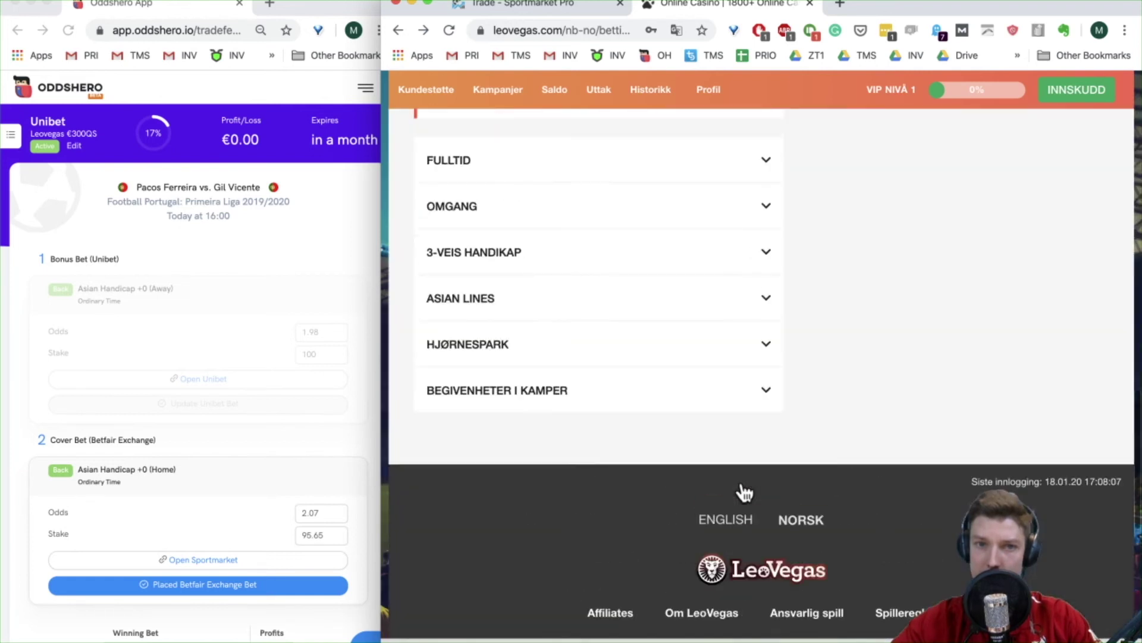
pyautogui.scroll(15, 744, 493)
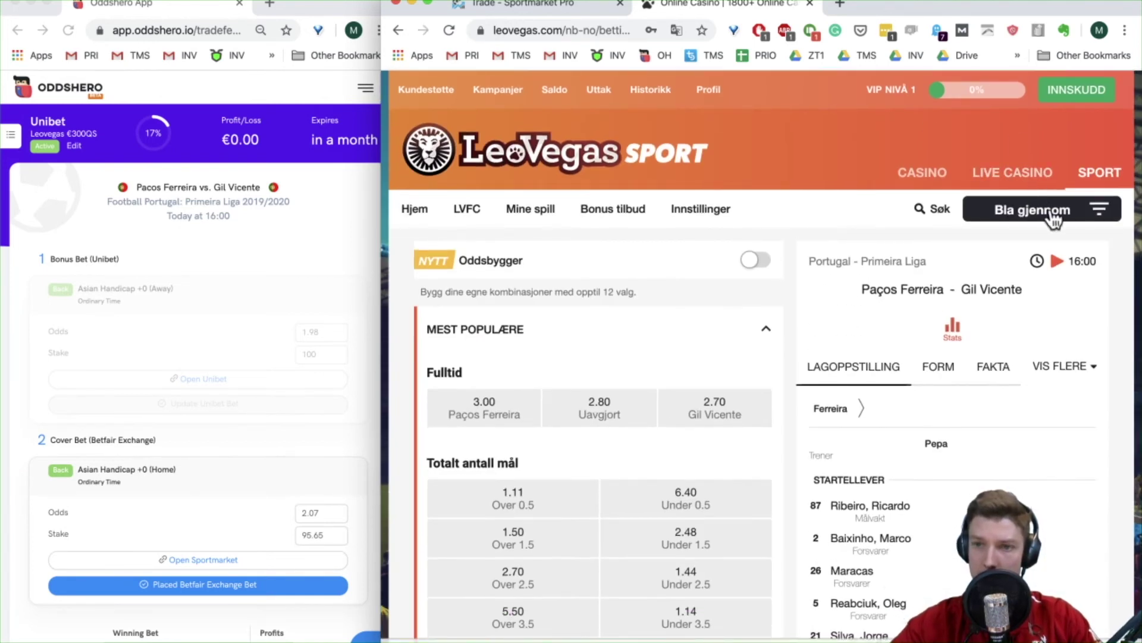
pyautogui.click(1053, 217)
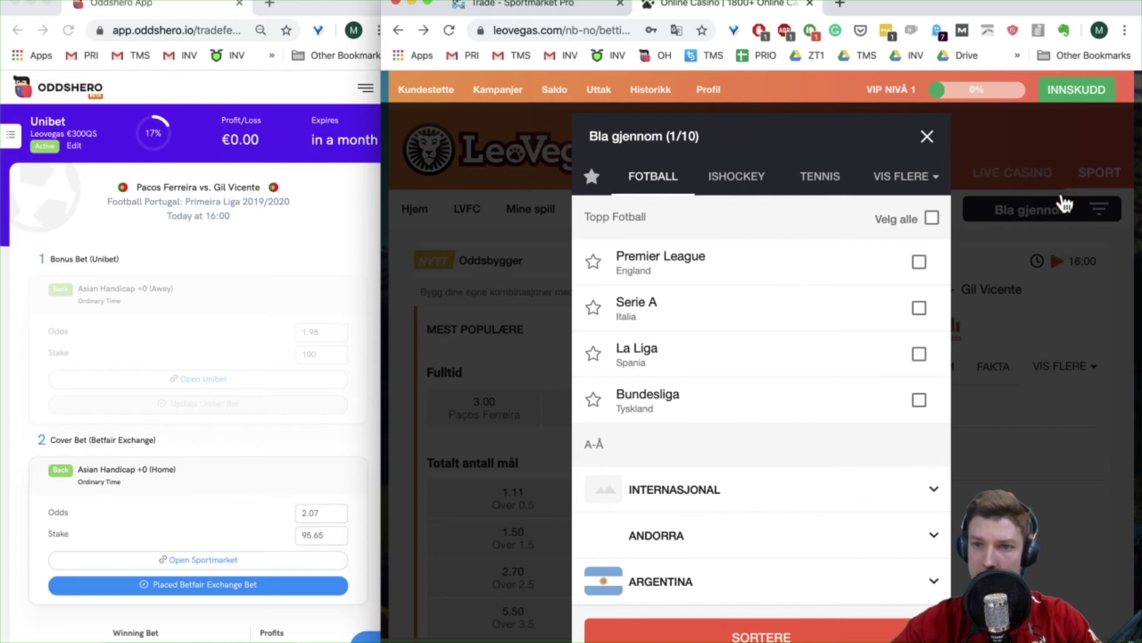
pyautogui.click(1063, 206)
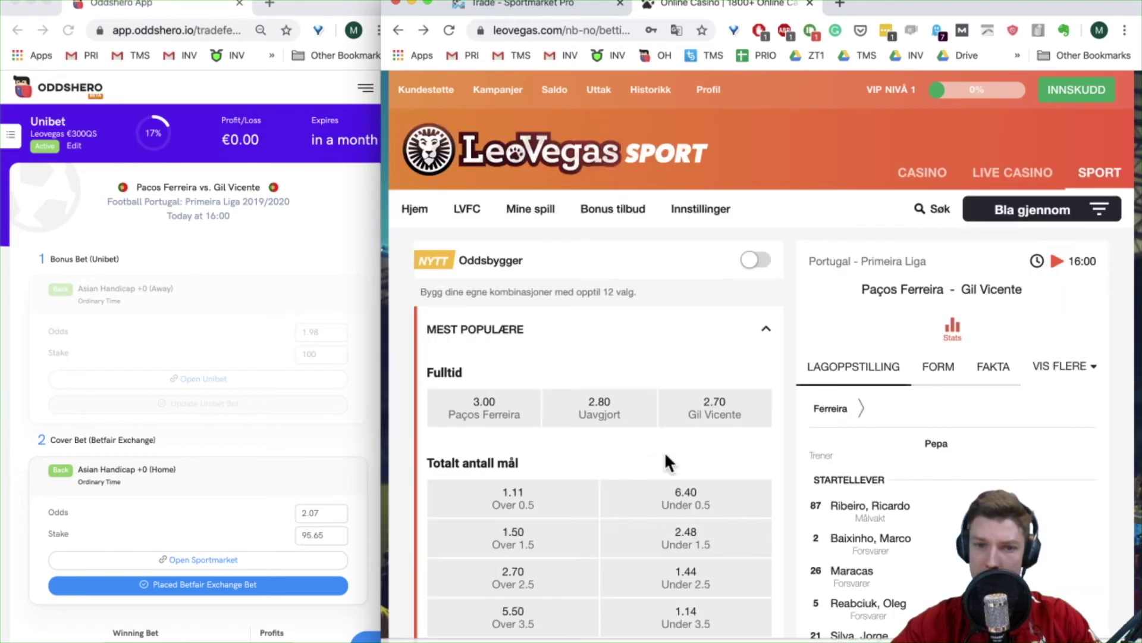
# Step: Check the match's Asian Handicap odds under Asian Lines and reload the LeoVegas page
pyautogui.scroll(-15, 651, 455)
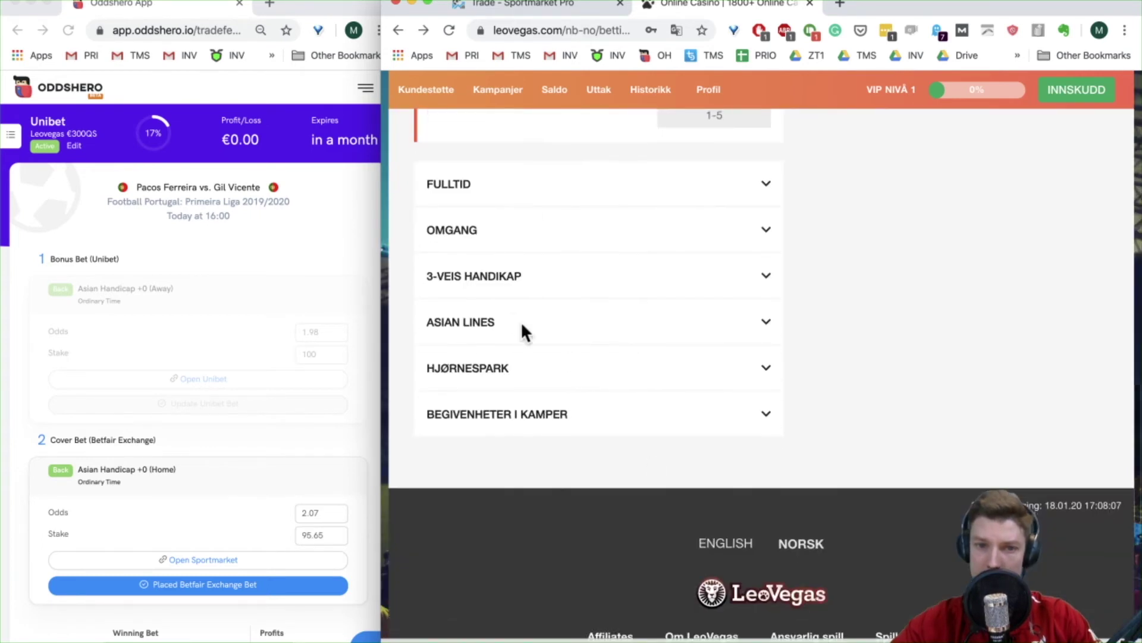
pyautogui.click(518, 315)
pyautogui.scroll(-4, 678, 494)
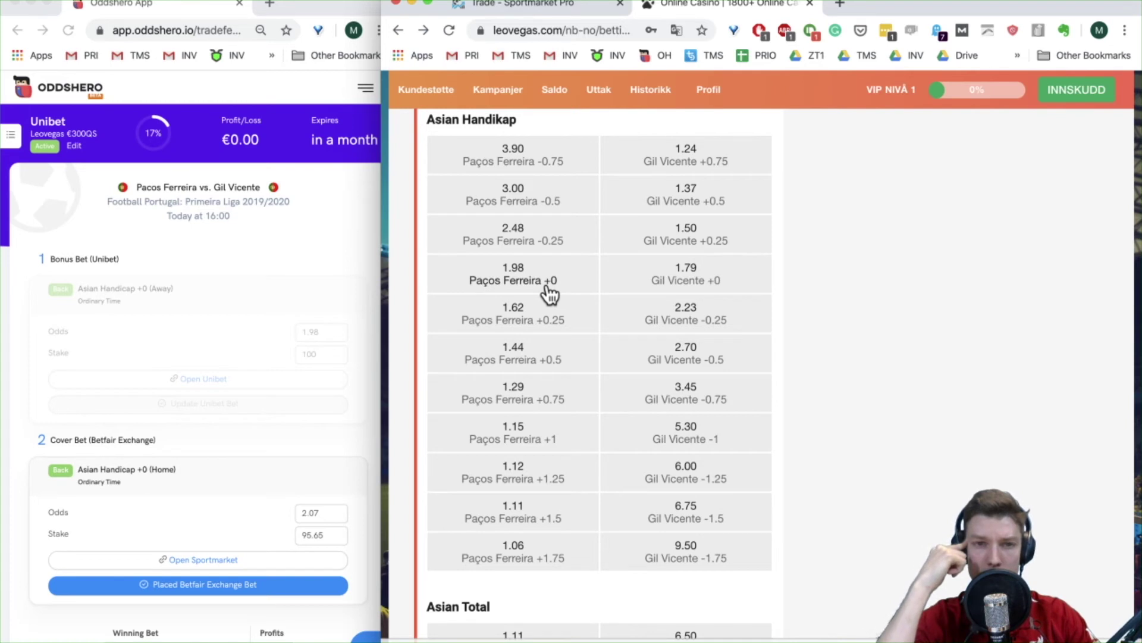
pyautogui.scroll(3, 543, 293)
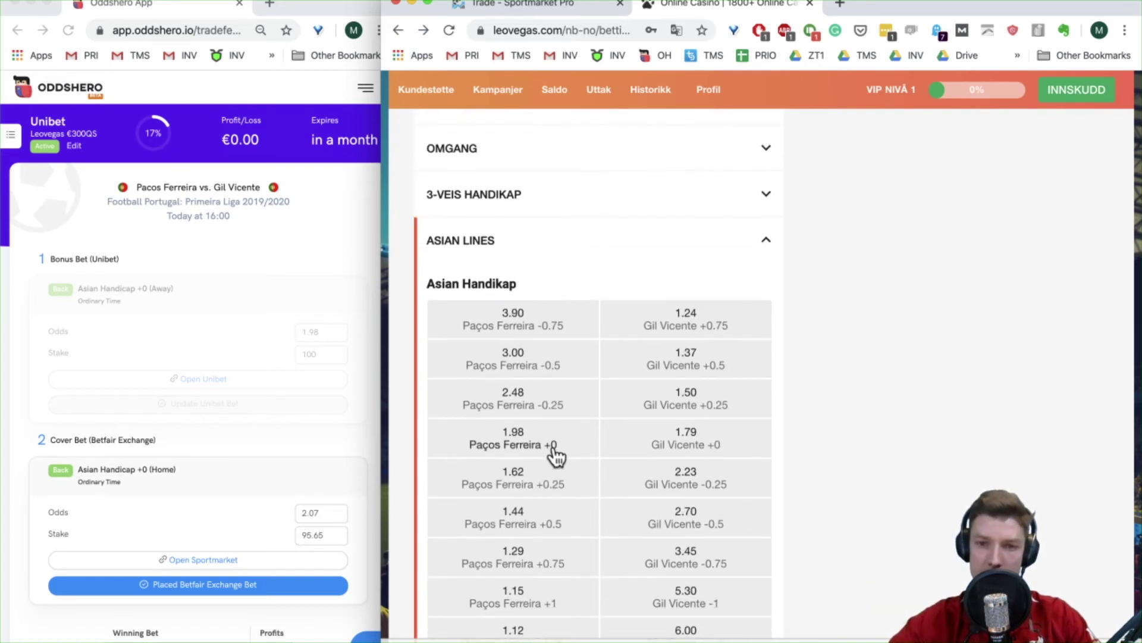
pyautogui.scroll(15, 556, 455)
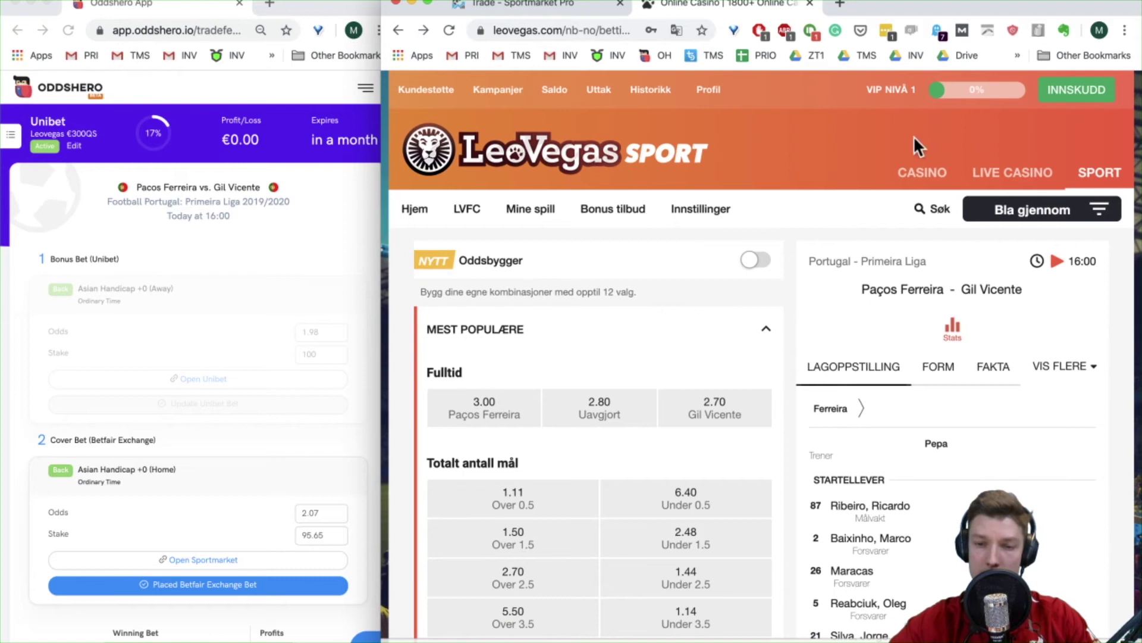
pyautogui.click(449, 29)
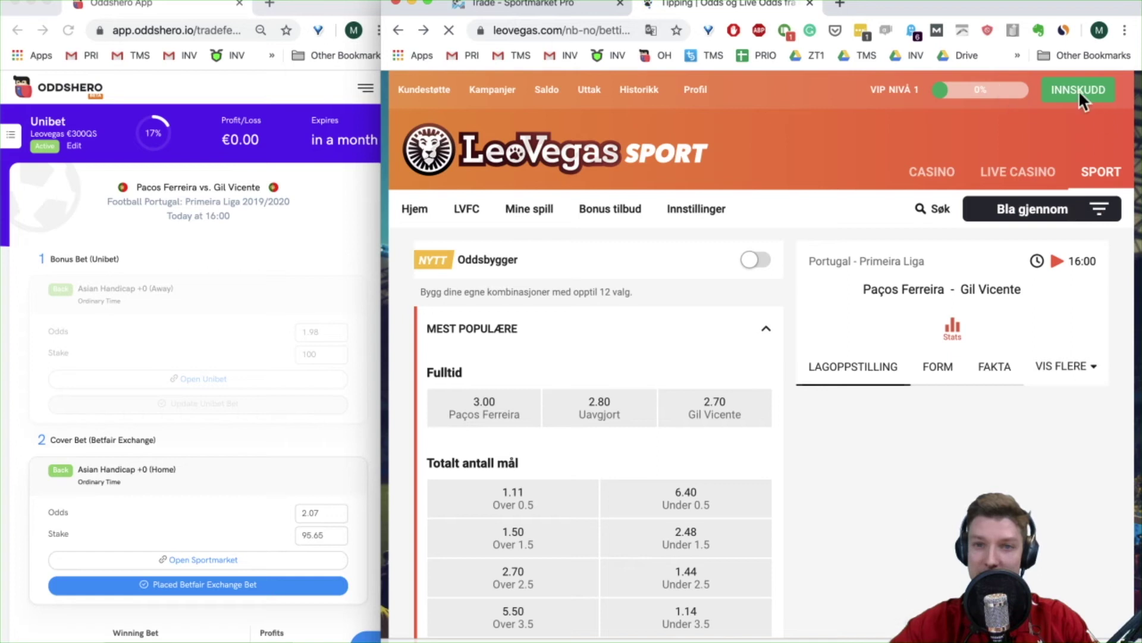
# Step: Open the LeoVegas sports betting history in a full-size window and view the coupon of the 1010 kr bet
pyautogui.click(651, 92)
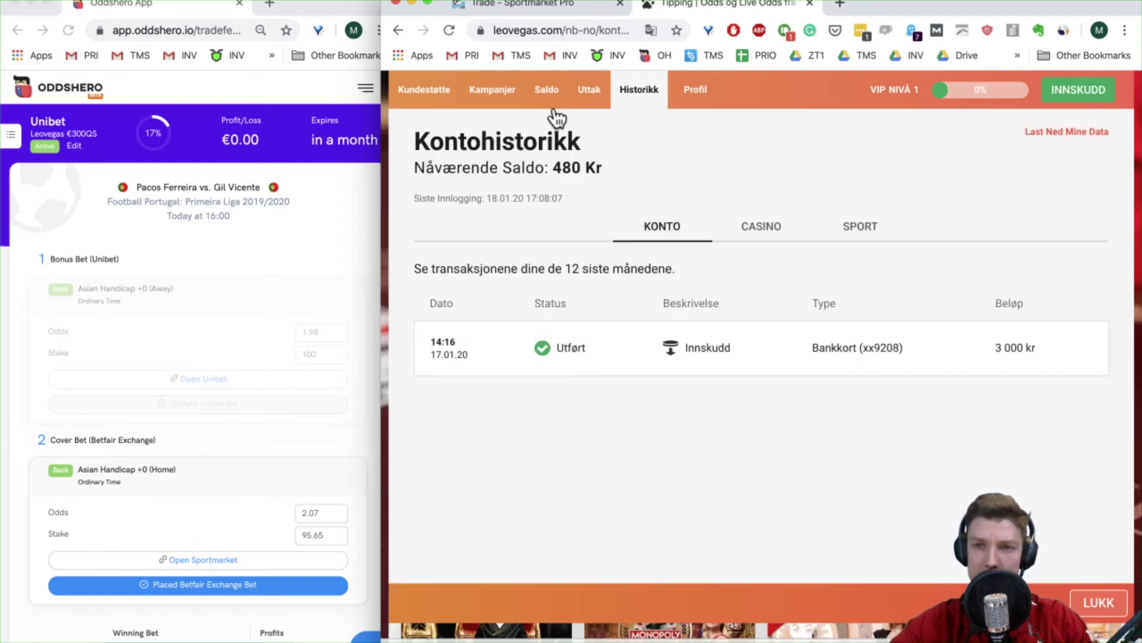
pyautogui.hotkey('ctrl', 'alt', 'e')
pyautogui.hotkey('ctrl', 'alt', 'Return')
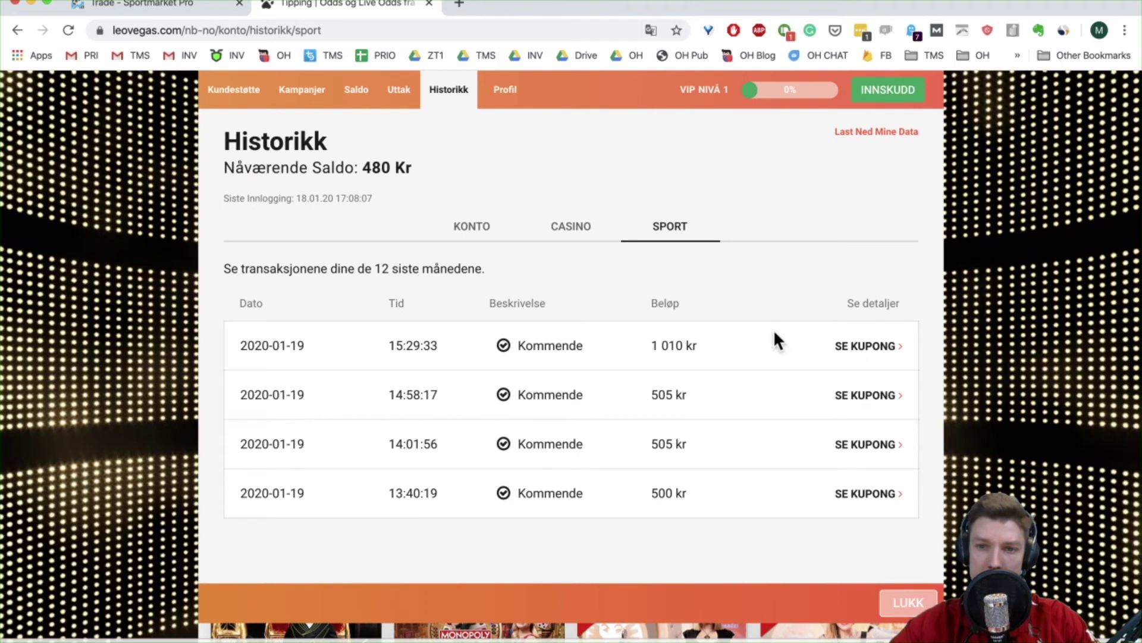
pyautogui.click(856, 345)
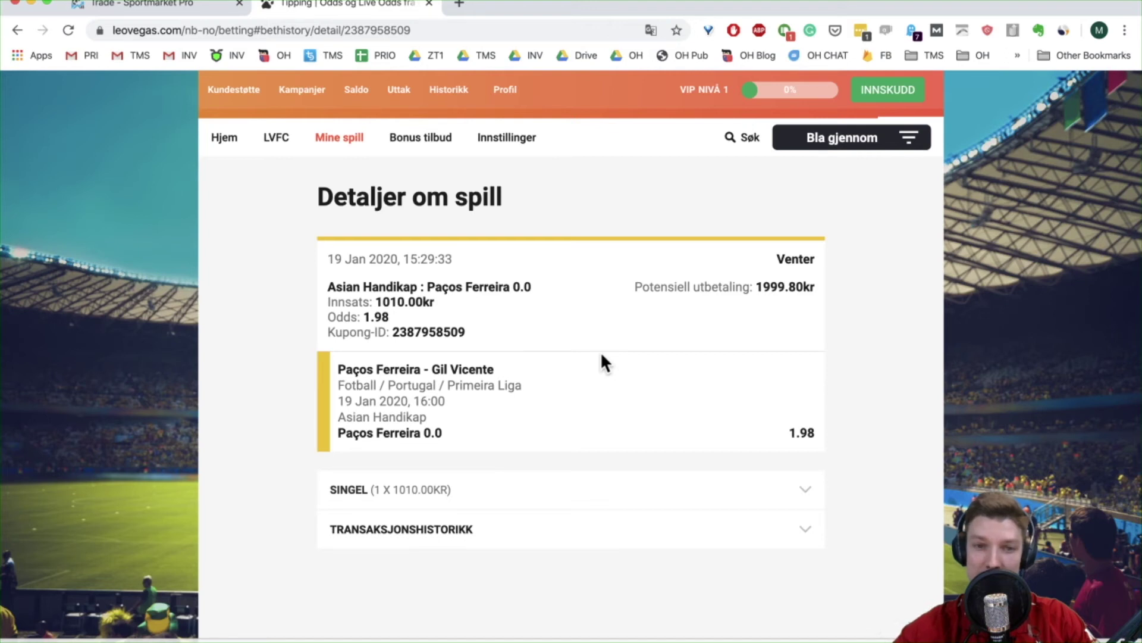
# Step: Put the browser windows side by side again and open Sportmarket's Gil Vicente FC +0 Asian Handicap order ticket
pyautogui.hotkey('ctrl', 'alt', 'Right')
pyautogui.hotkey('ctrl', 'alt', 't')
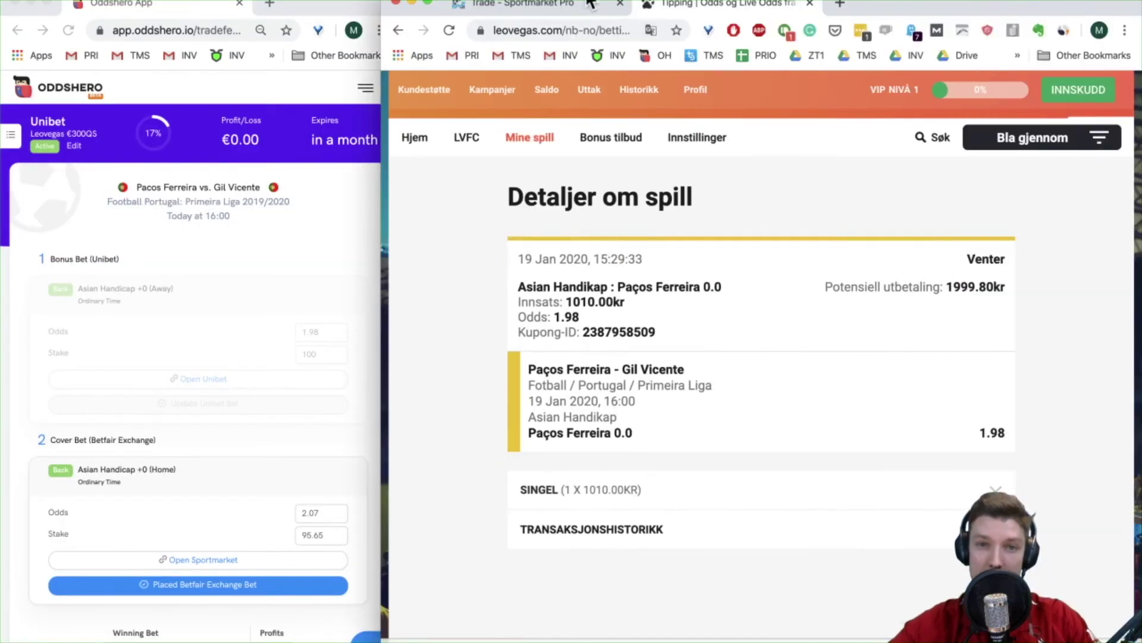
pyautogui.click(513, 9)
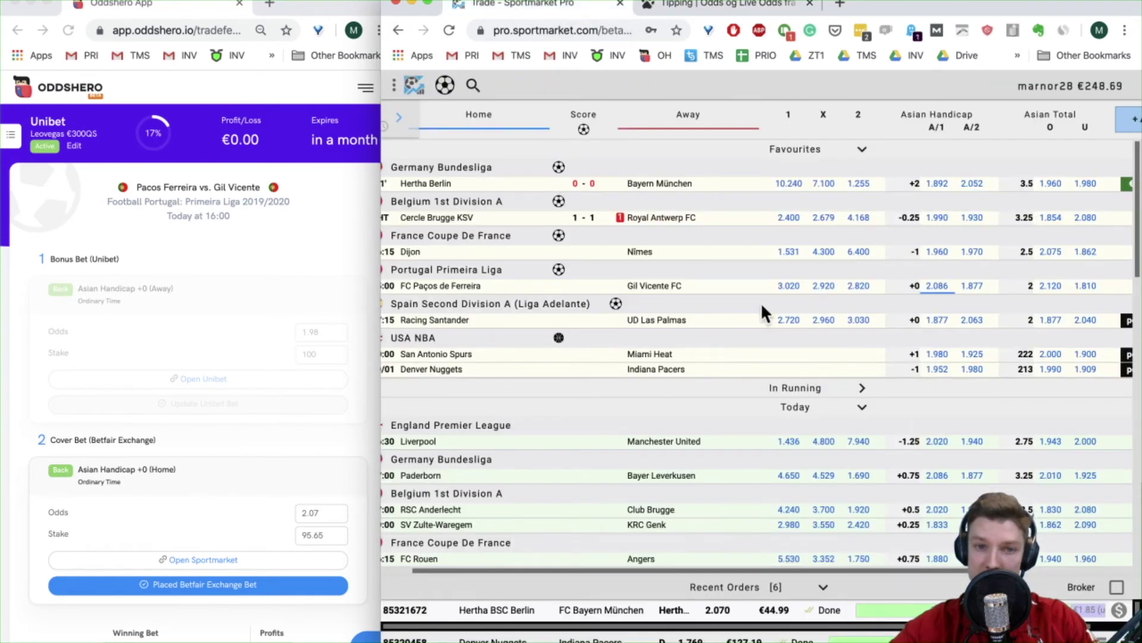
pyautogui.click(859, 285)
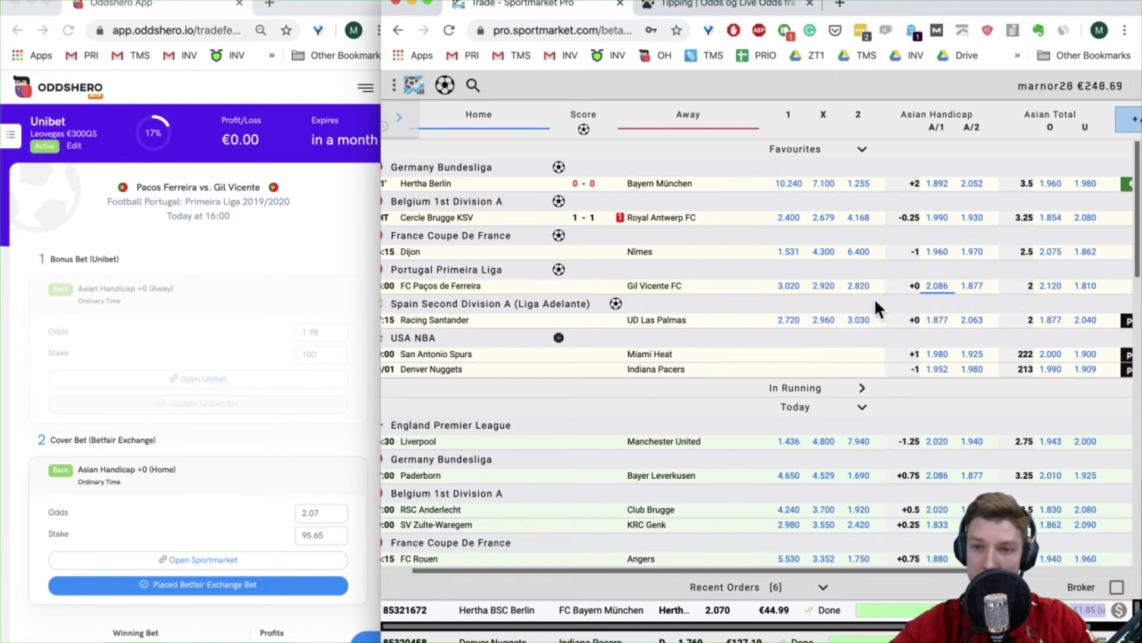
pyautogui.click(964, 288)
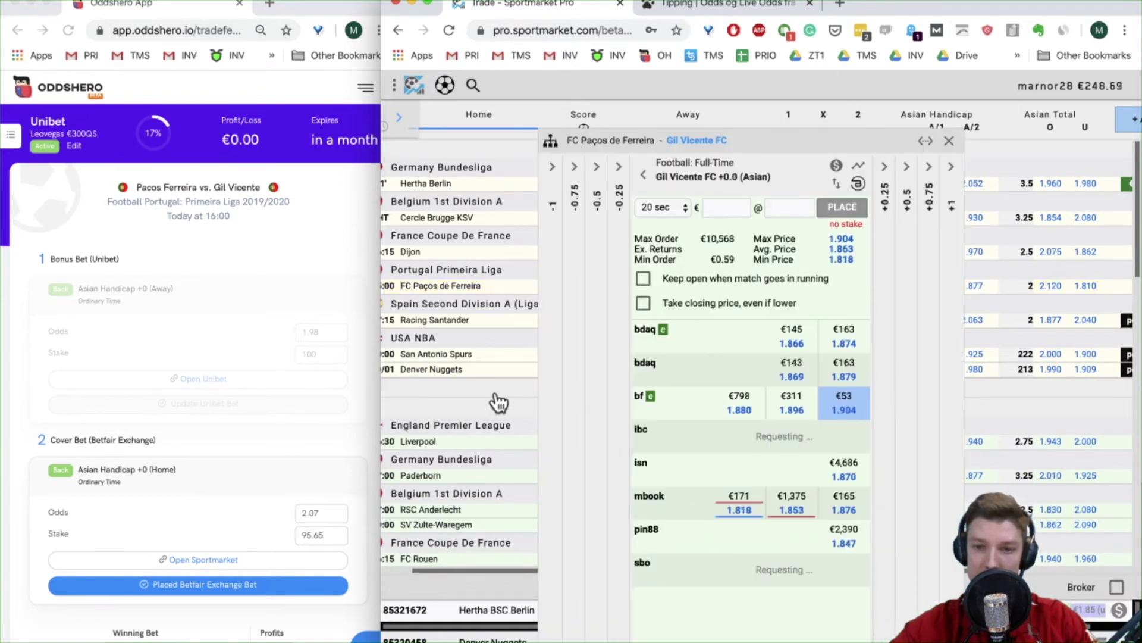
pyautogui.press('super+space')
pyautogui.press('Escape')
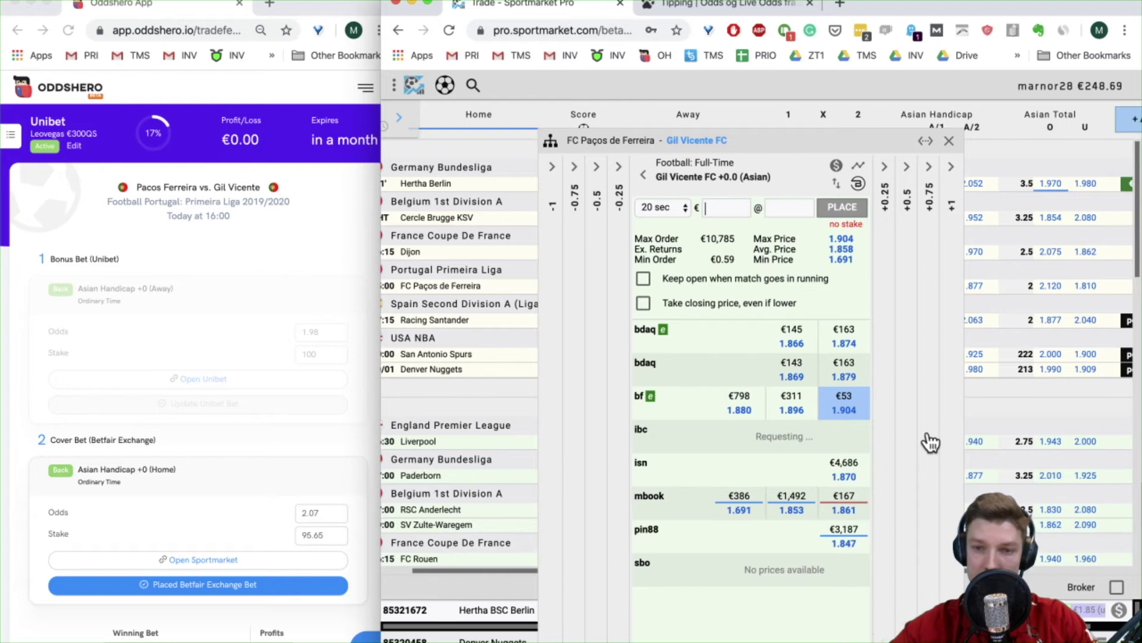
# Step: Return to LeoVegas in a full-size window and inspect the Paços Ferreira bet's details from the list of placed bets
pyautogui.click(679, 2)
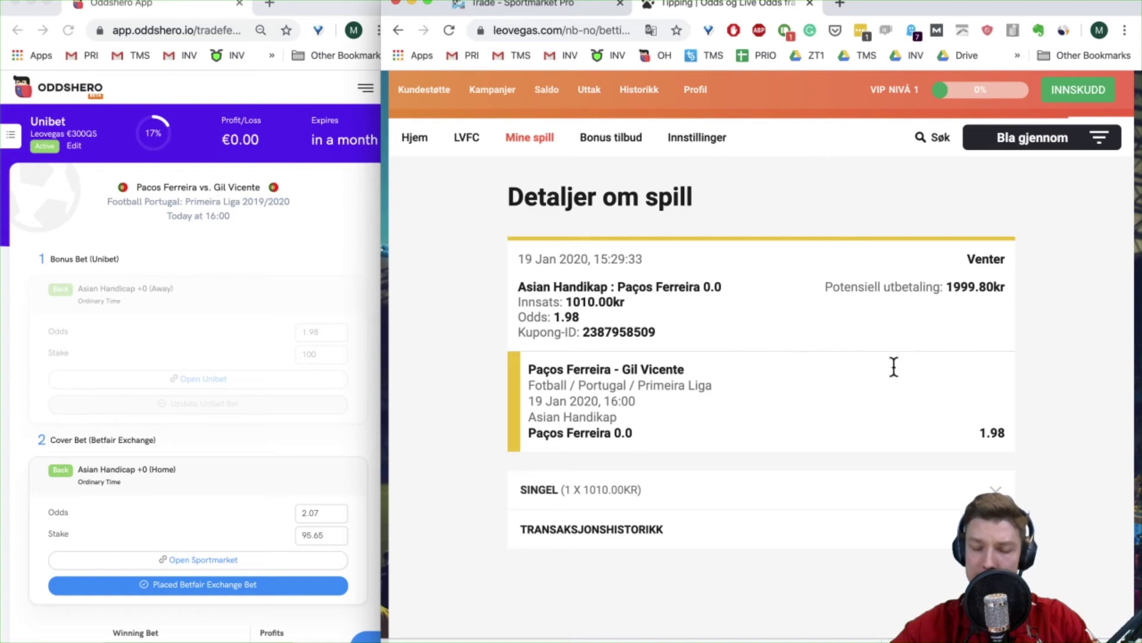
pyautogui.scroll(3, 783, 406)
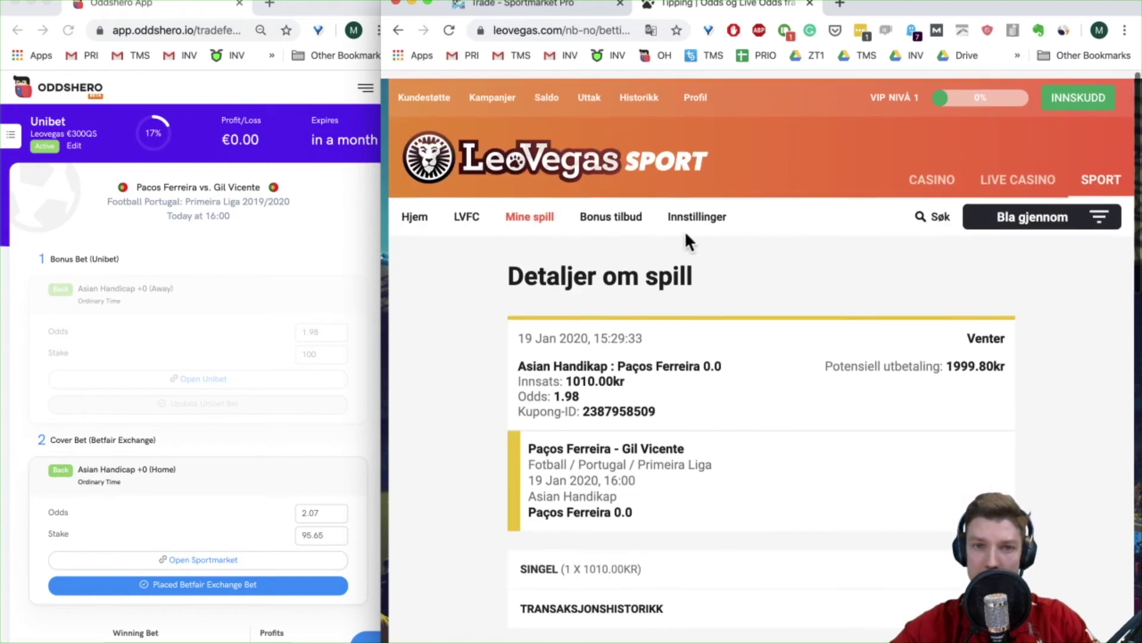
pyautogui.hotkey('ctrl', 'alt', 'Return')
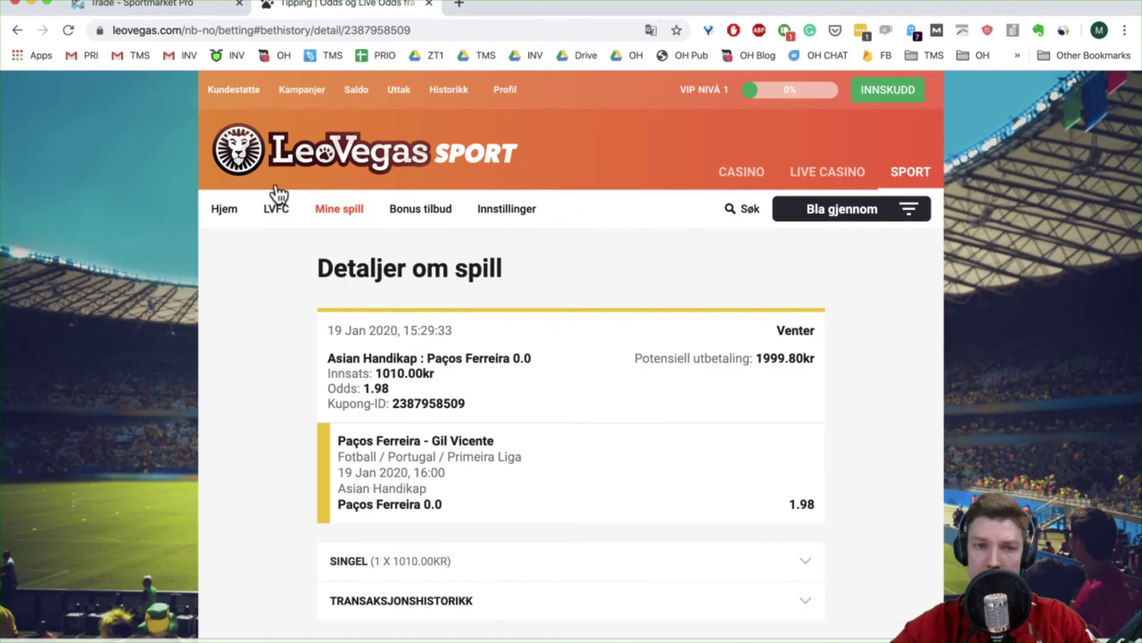
pyautogui.click(326, 212)
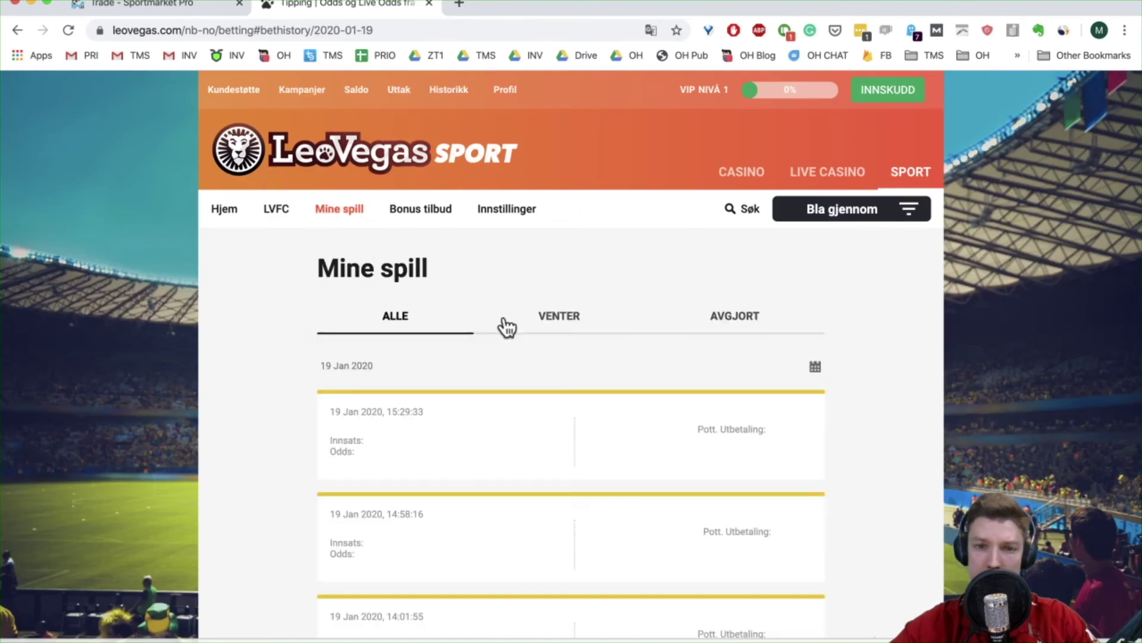
pyautogui.scroll(-3, 748, 453)
pyautogui.scroll(1, 439, 298)
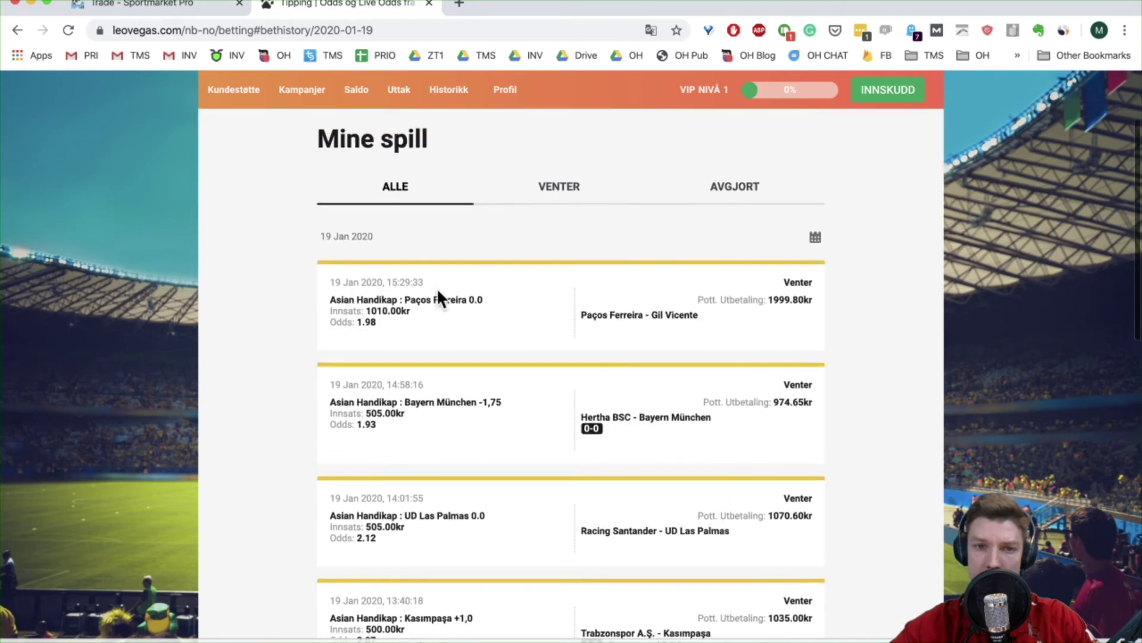
pyautogui.click(439, 298)
pyautogui.scroll(3, 706, 221)
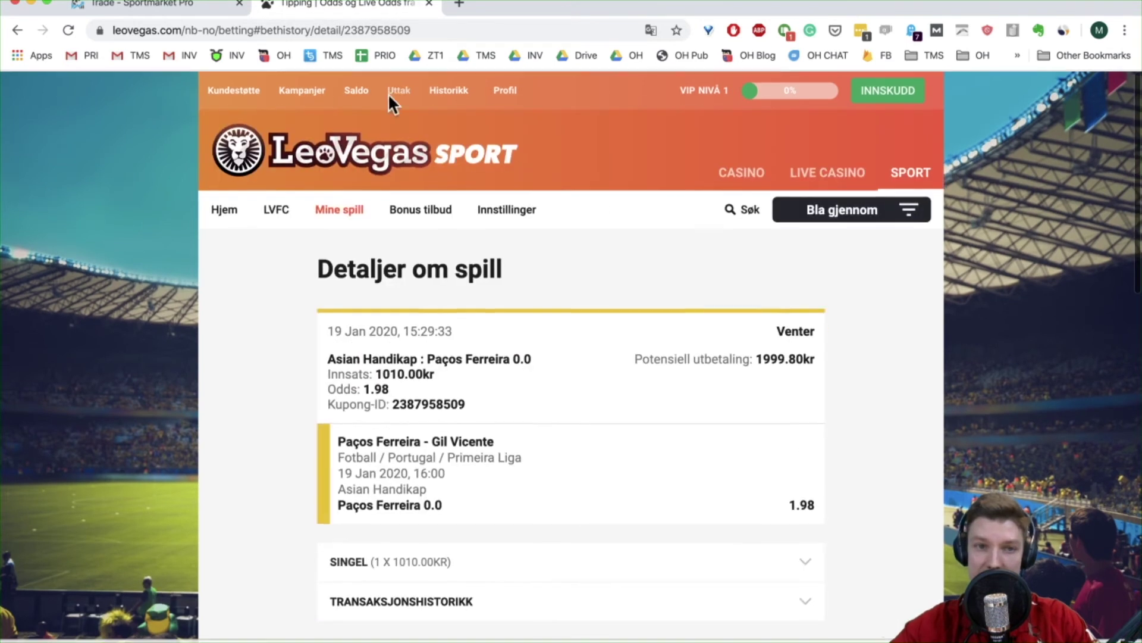
# Step: Look through the LeoVegas sports home page and its football competition browser
pyautogui.click(314, 181)
pyautogui.scroll(-10, 612, 361)
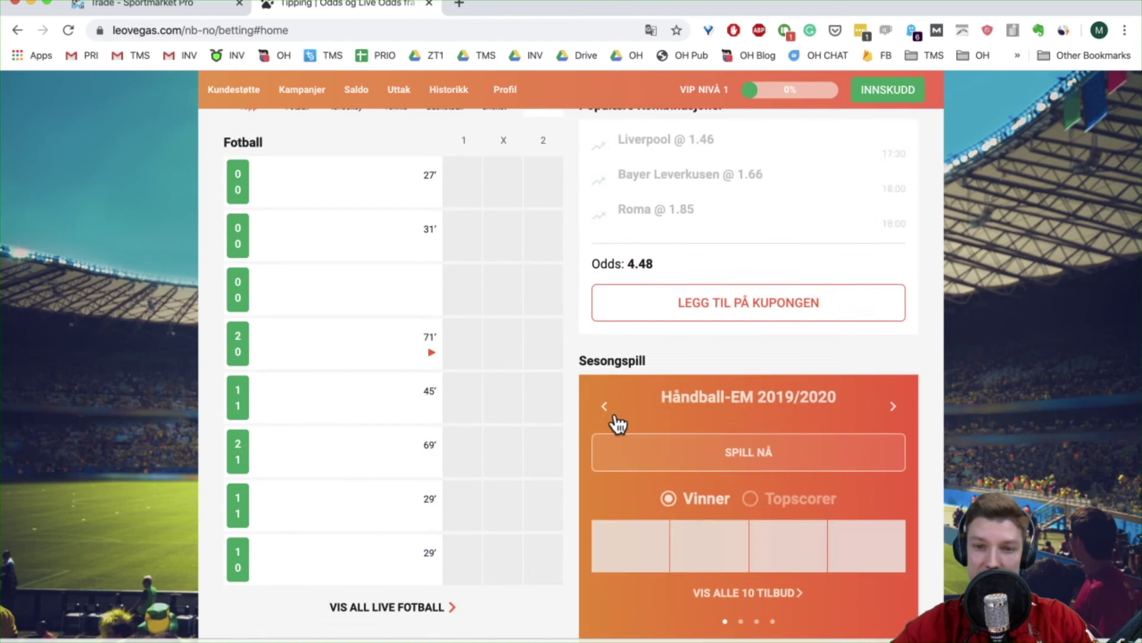
pyautogui.scroll(4, 612, 422)
pyautogui.scroll(2, 618, 424)
pyautogui.click(830, 257)
pyautogui.click(684, 262)
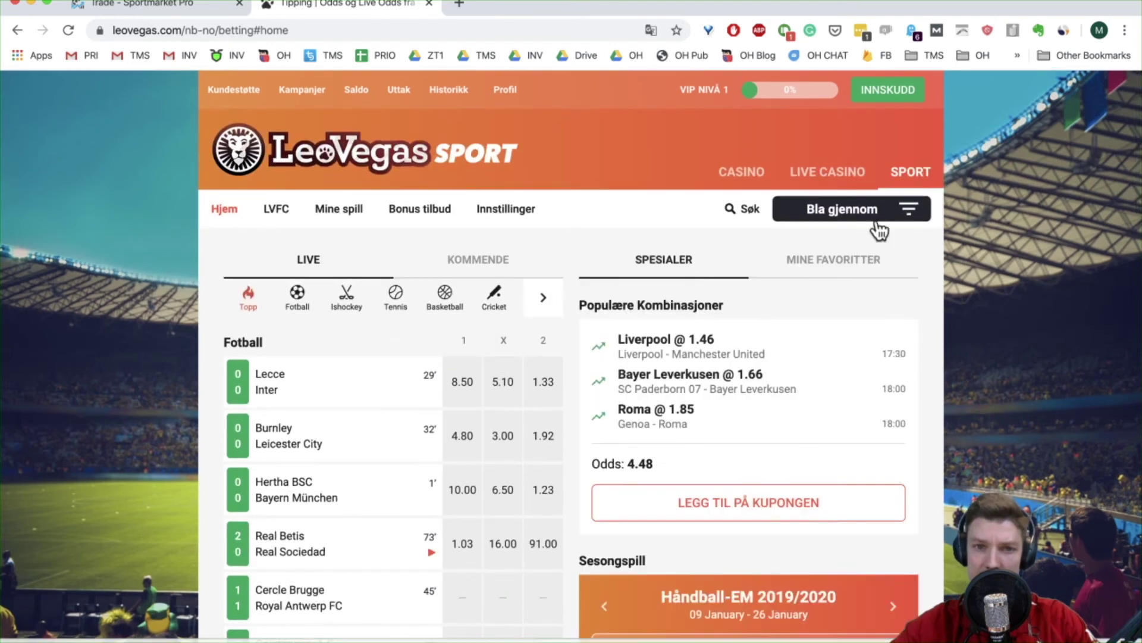
pyautogui.click(913, 224)
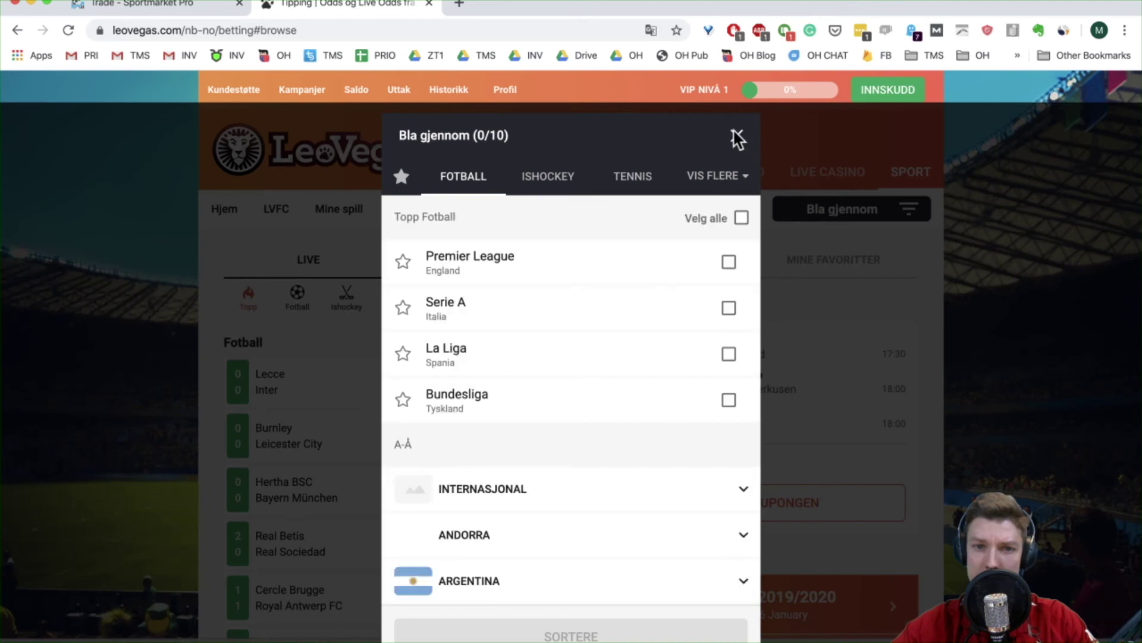
pyautogui.click(739, 136)
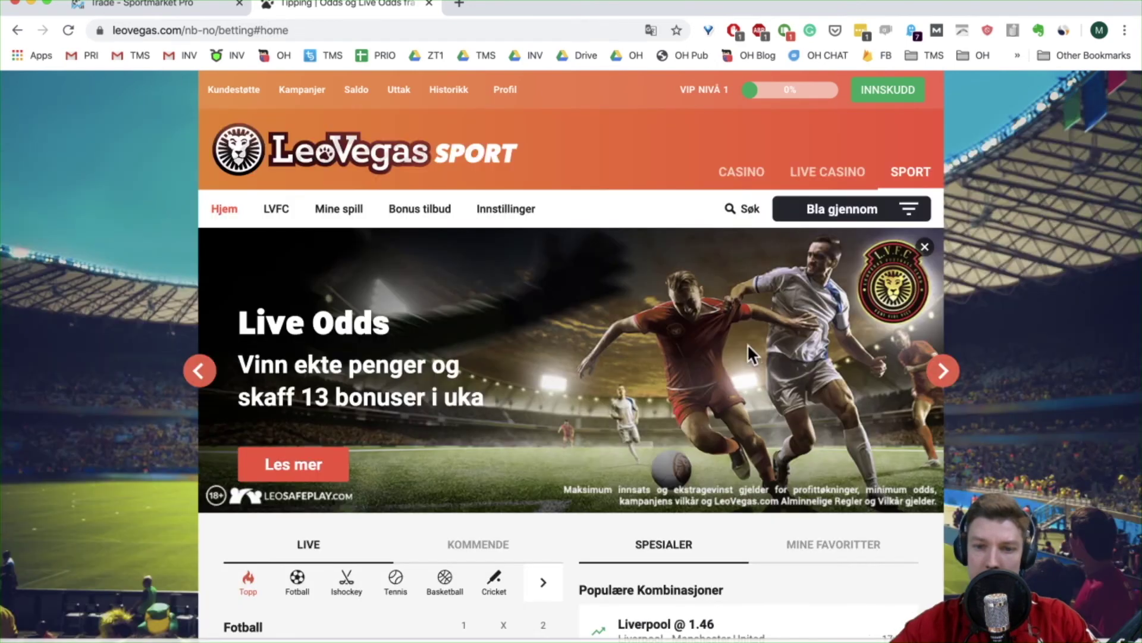
pyautogui.scroll(-10, 748, 348)
# Step: Search the web for "cashout leovegas" and find the "cash out" passage in the oddsbonuser.nu LeoVegas review
pyautogui.hotkey('ctrl', 't')
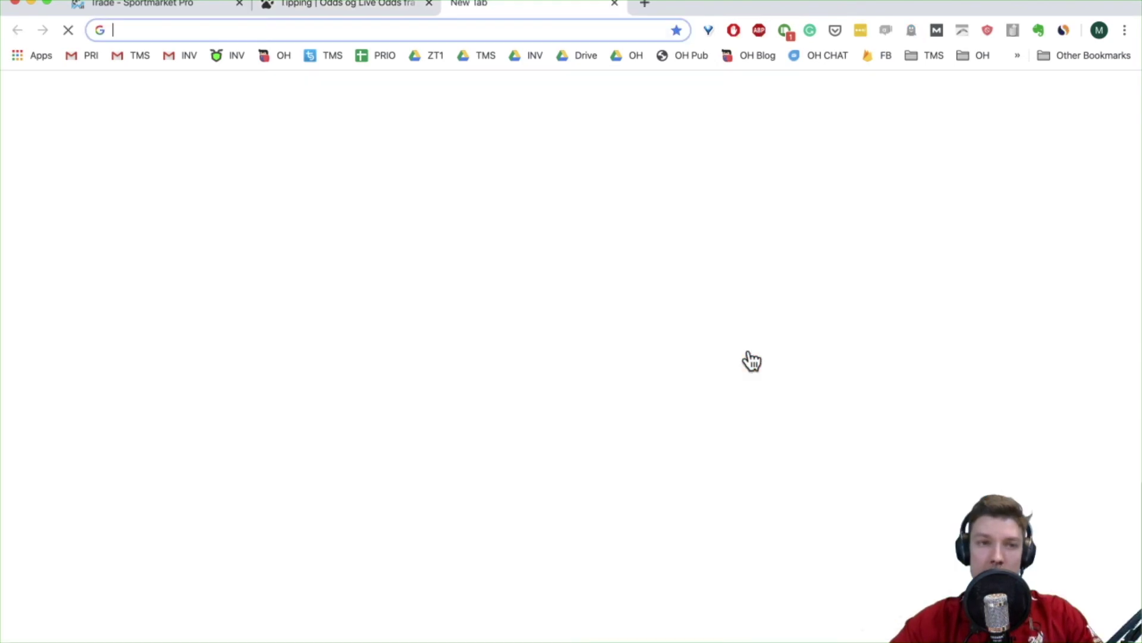
pyautogui.write('cashout leovegas')
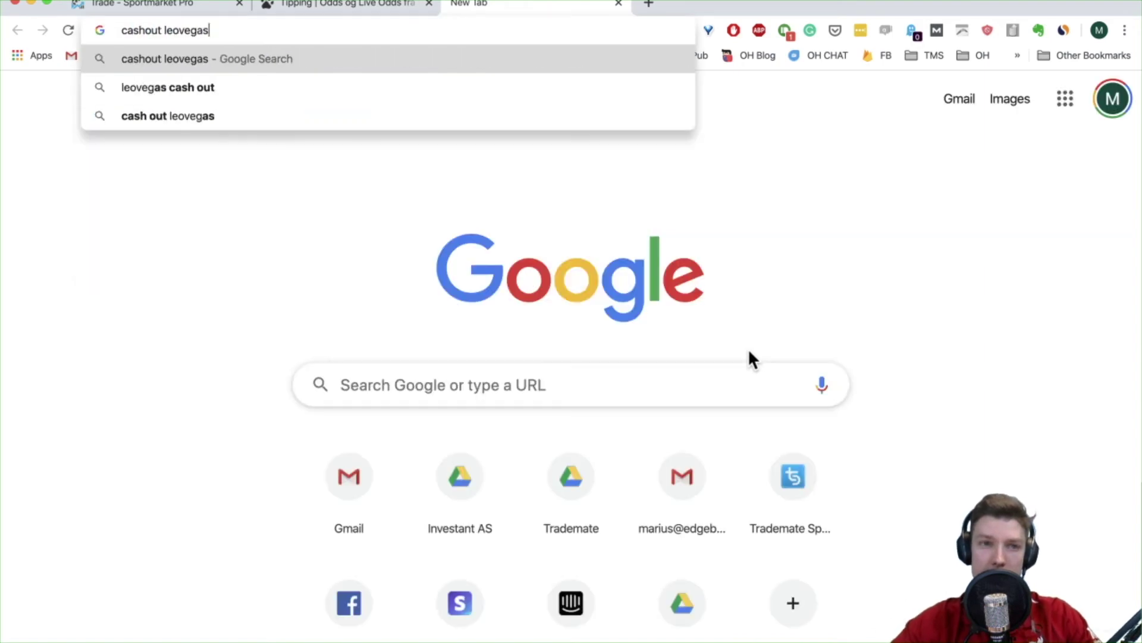
pyautogui.press('Return')
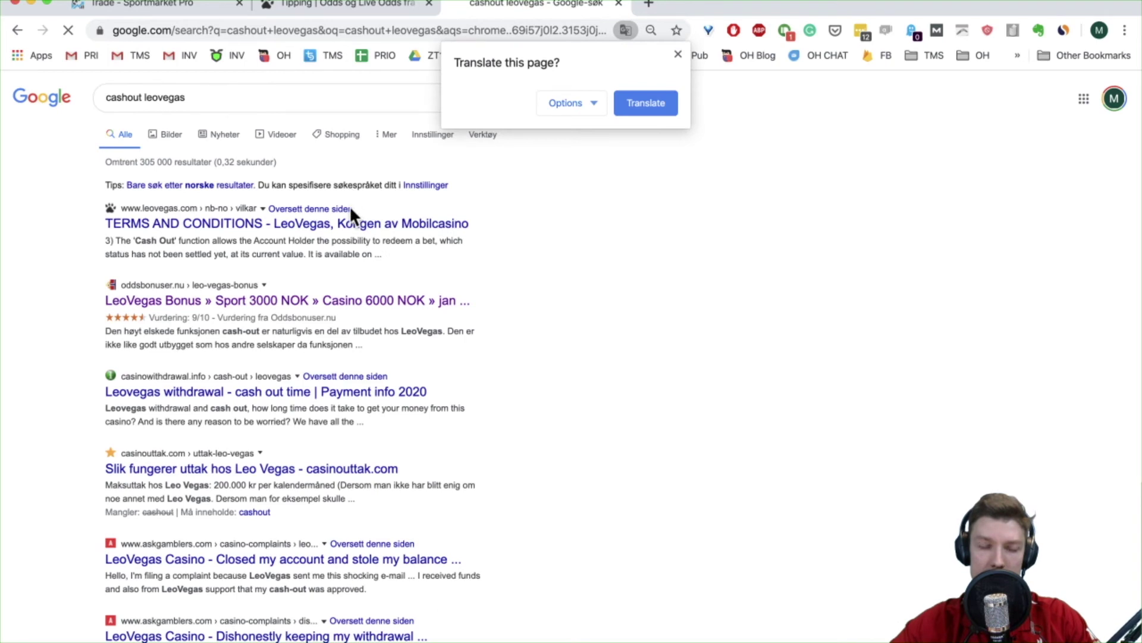
pyautogui.click(331, 303)
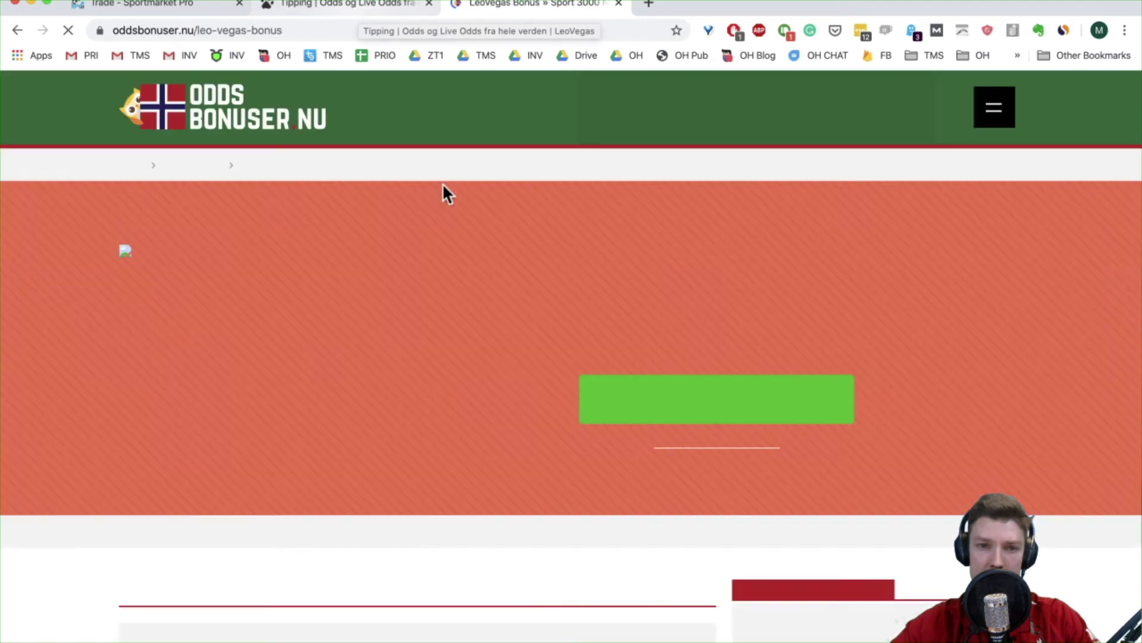
pyautogui.scroll(-5, 548, 419)
pyautogui.hotkey('ctrl', 'f')
pyautogui.write('cash out')
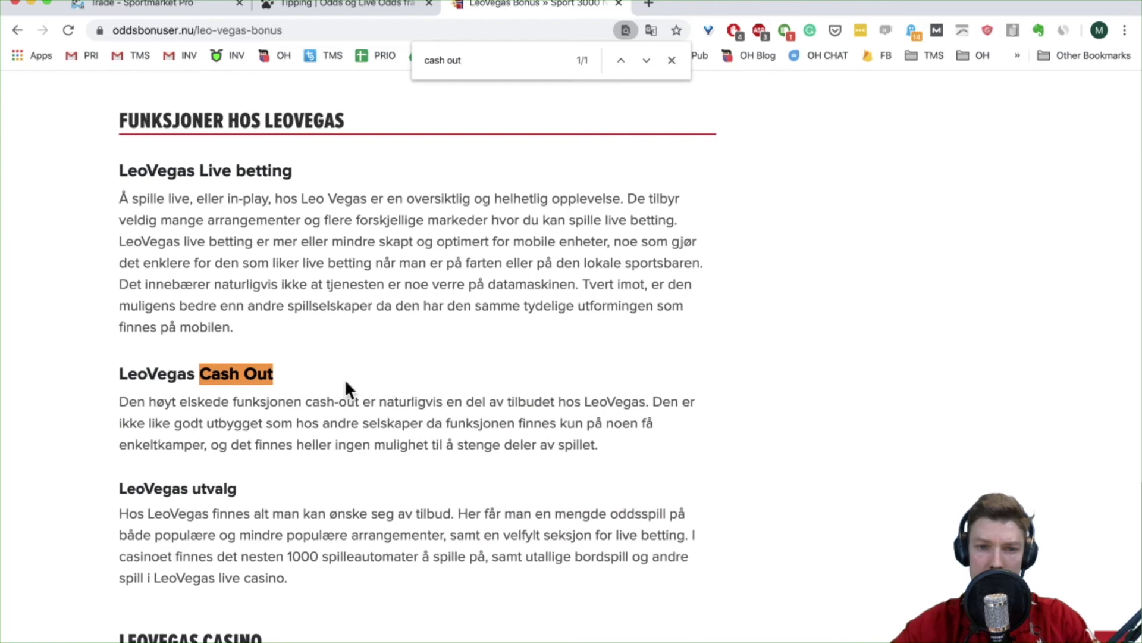
# Step: Switch back to LeoVegas and skim the live events and specials on the sports home page
pyautogui.click(285, 5)
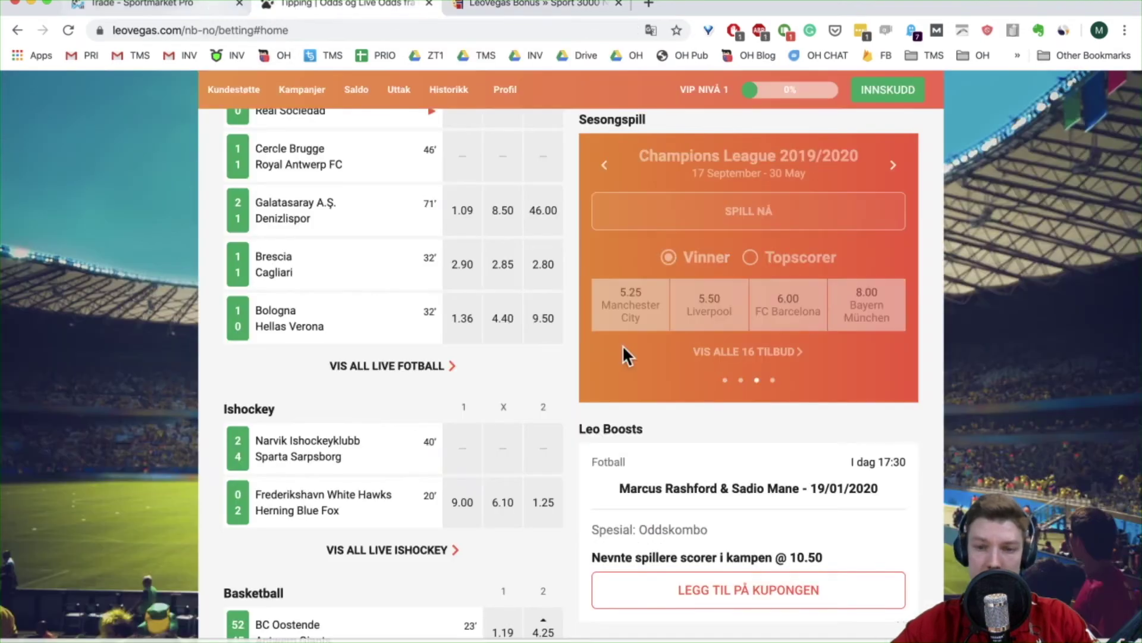
pyautogui.scroll(3, 624, 351)
pyautogui.scroll(-20, 625, 356)
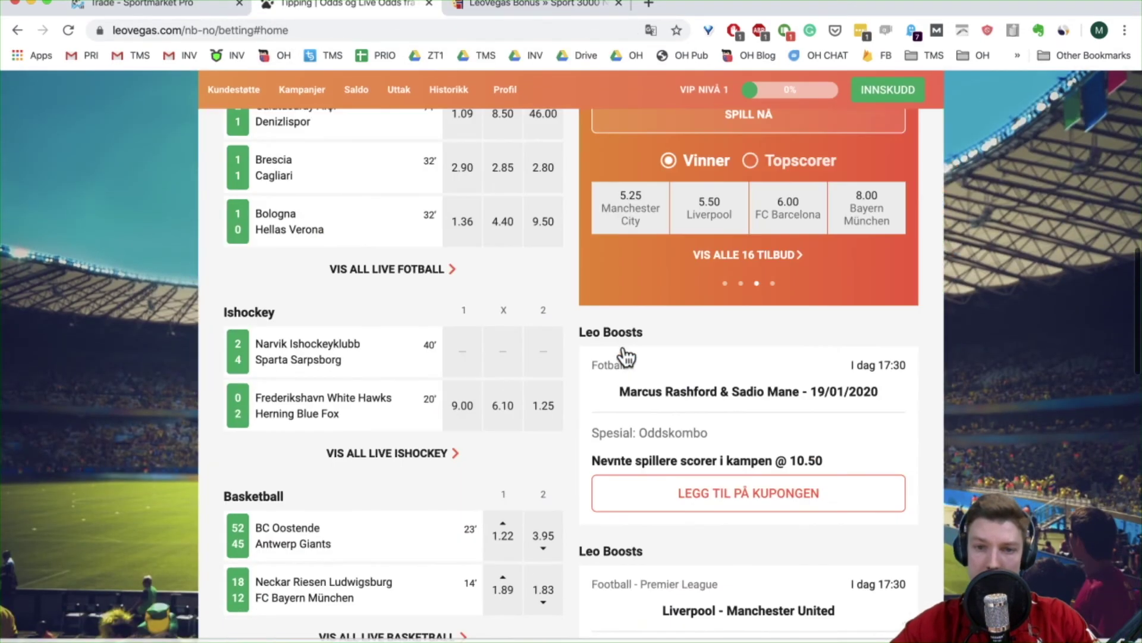
pyautogui.scroll(10, 624, 351)
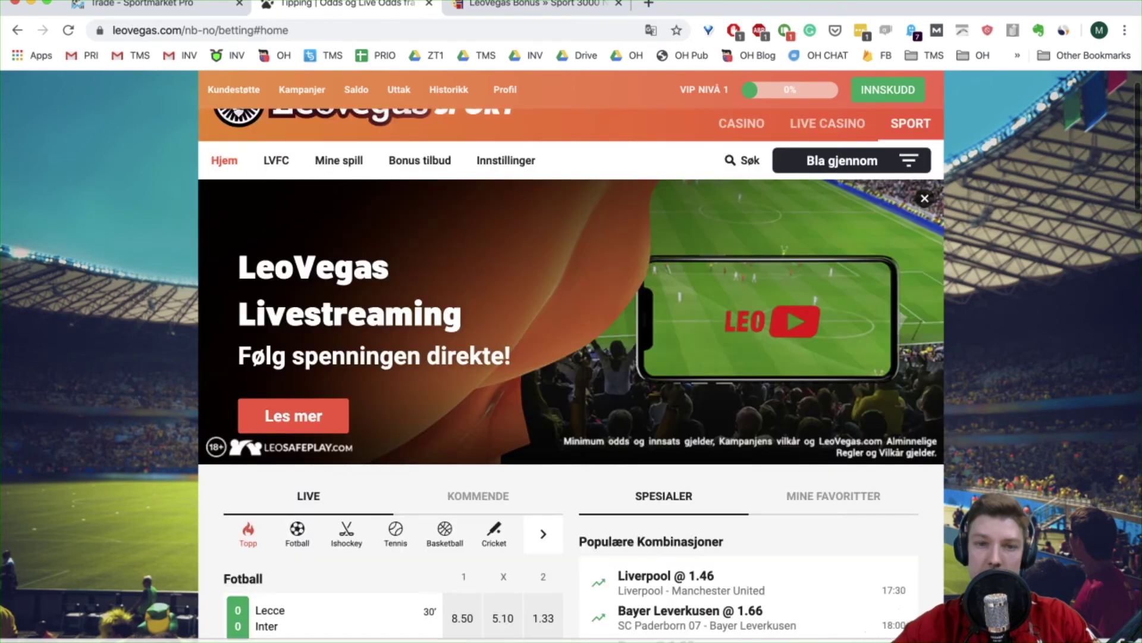
# Step: Switch to Sportmarket, open the Gil Vicente FC +0 Asian Handicap order ticket and select the bf price of 1.904
pyautogui.click(177, 5)
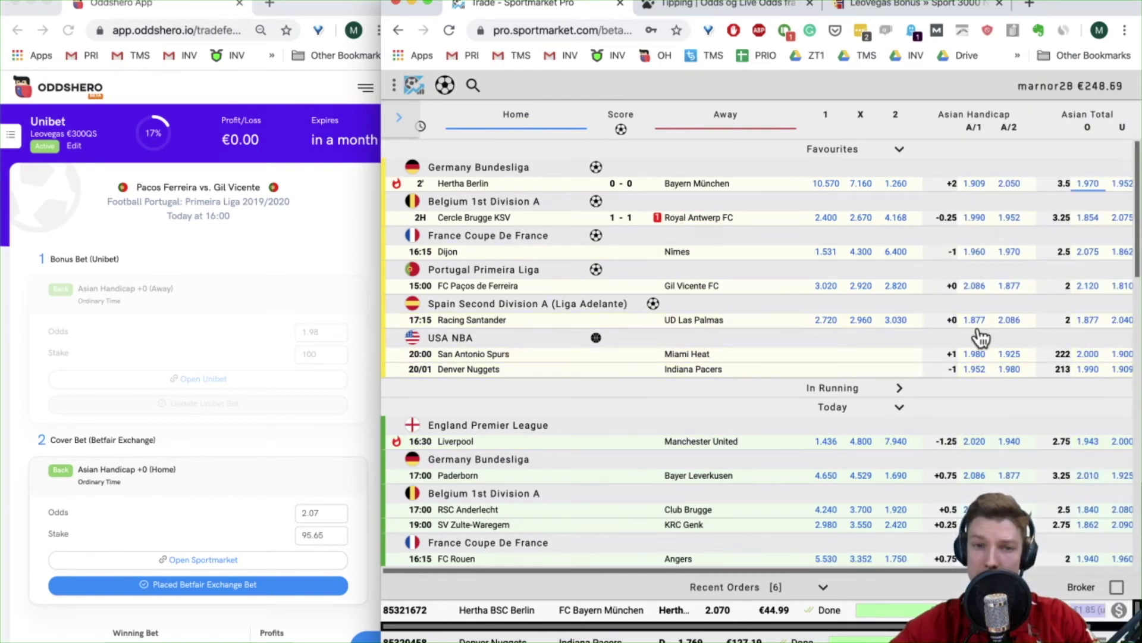
pyautogui.click(1004, 287)
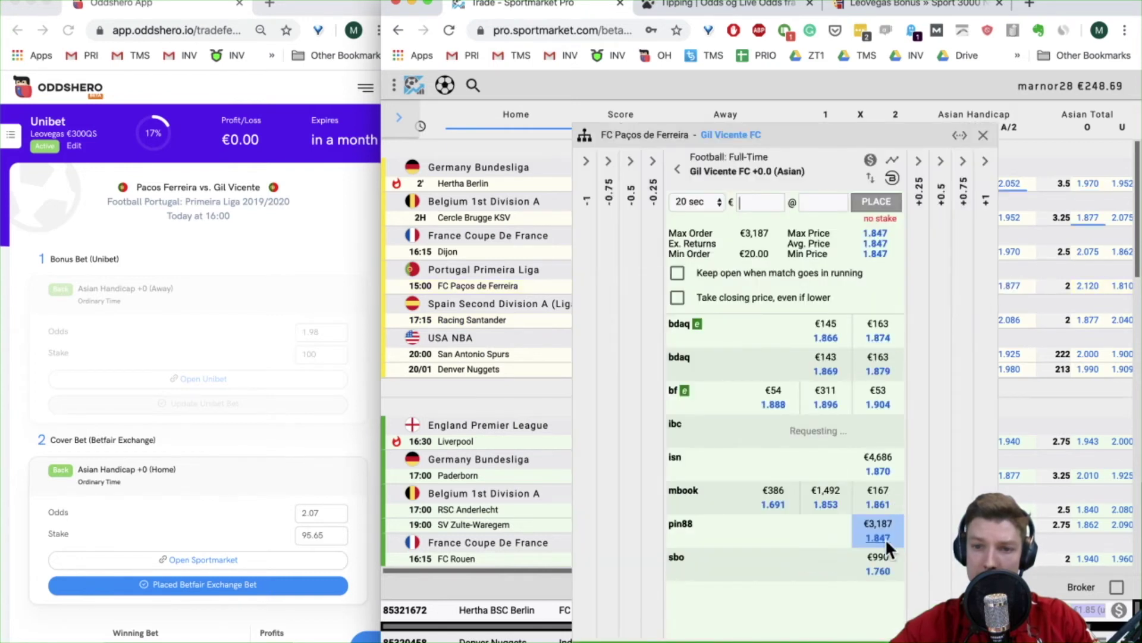
pyautogui.click(880, 406)
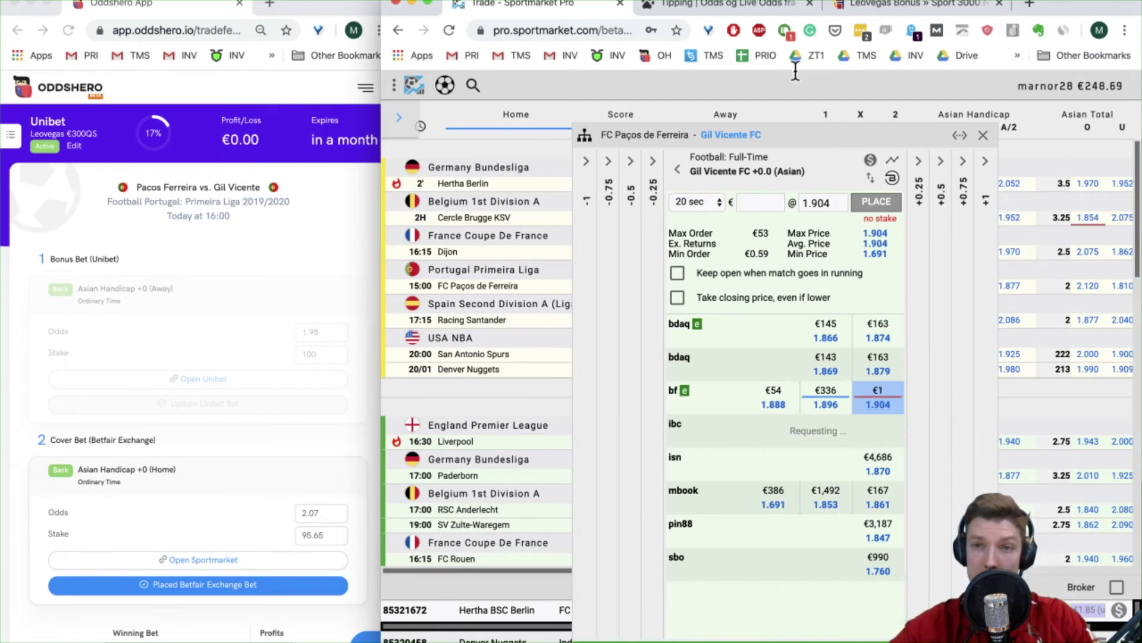
# Step: Open the Oddshero Matched Betting Calculator spreadsheet alongside the Sportmarket and LeoVegas pages
pyautogui.click(1021, 2)
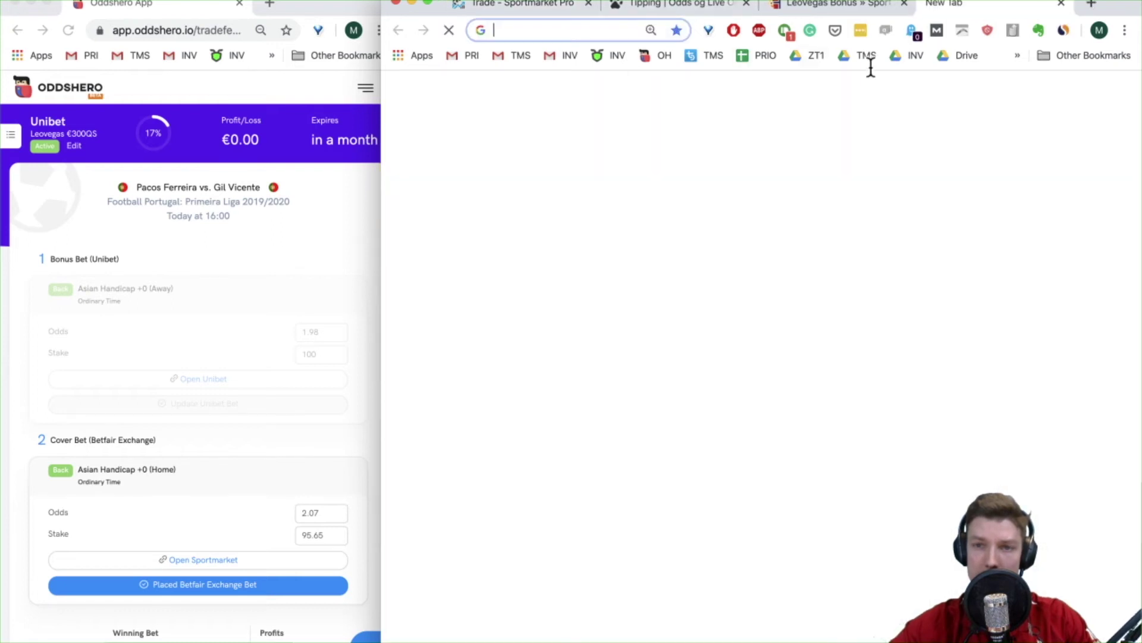
pyautogui.write('ma')
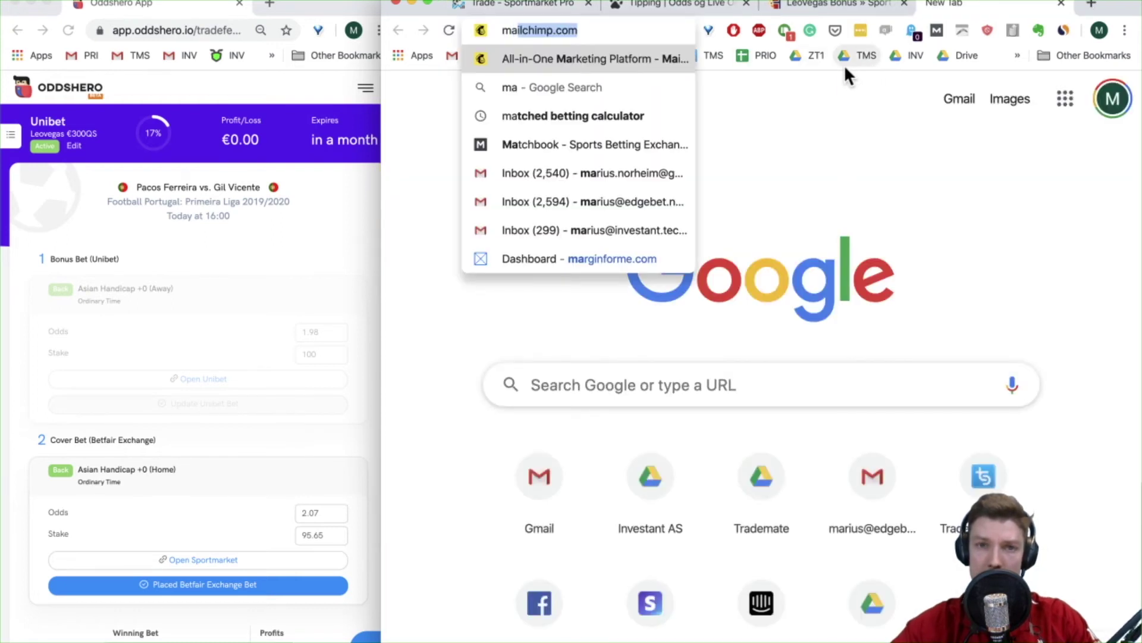
pyautogui.press('BackSpace')
pyautogui.press('BackSpace')
pyautogui.press('BackSpace')
pyautogui.write('calcula')
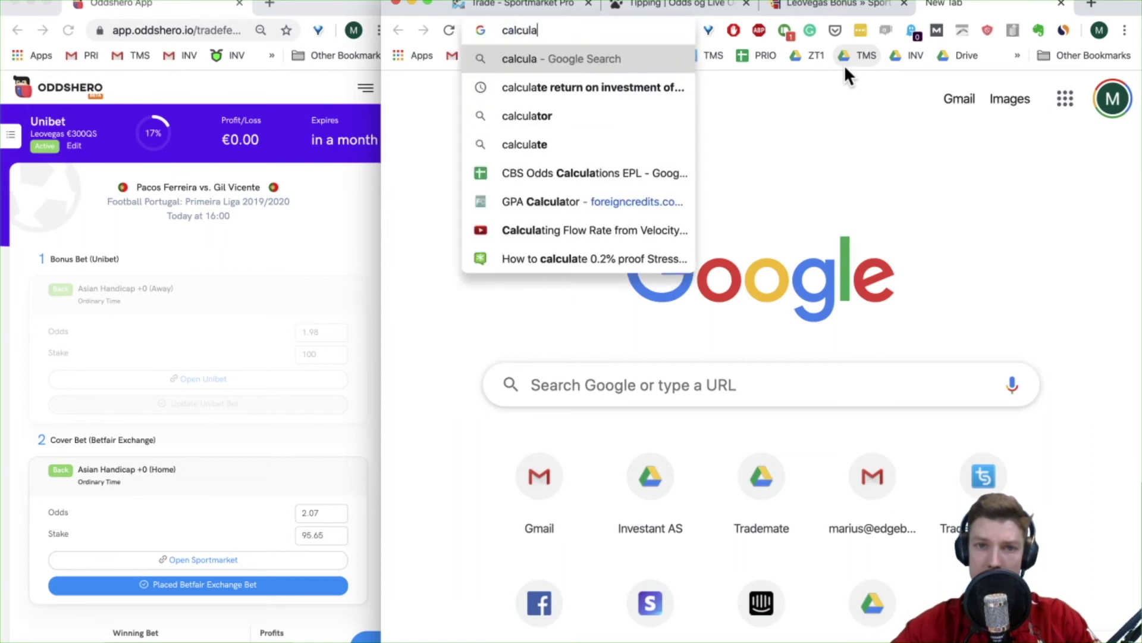
pyautogui.press('super+grave')
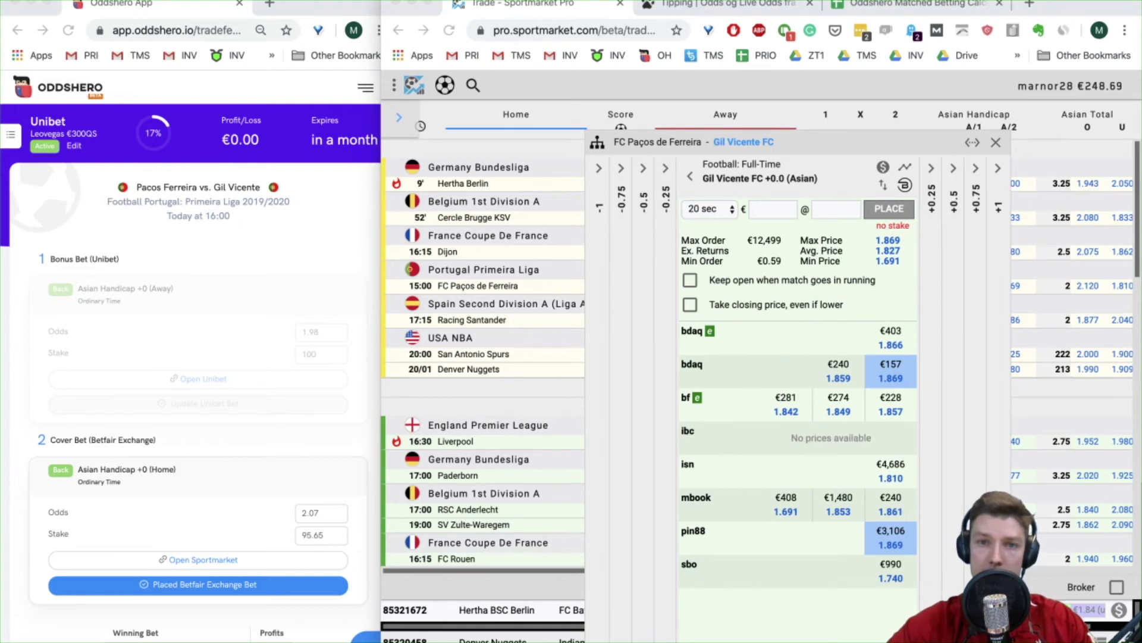
pyautogui.click(836, 6)
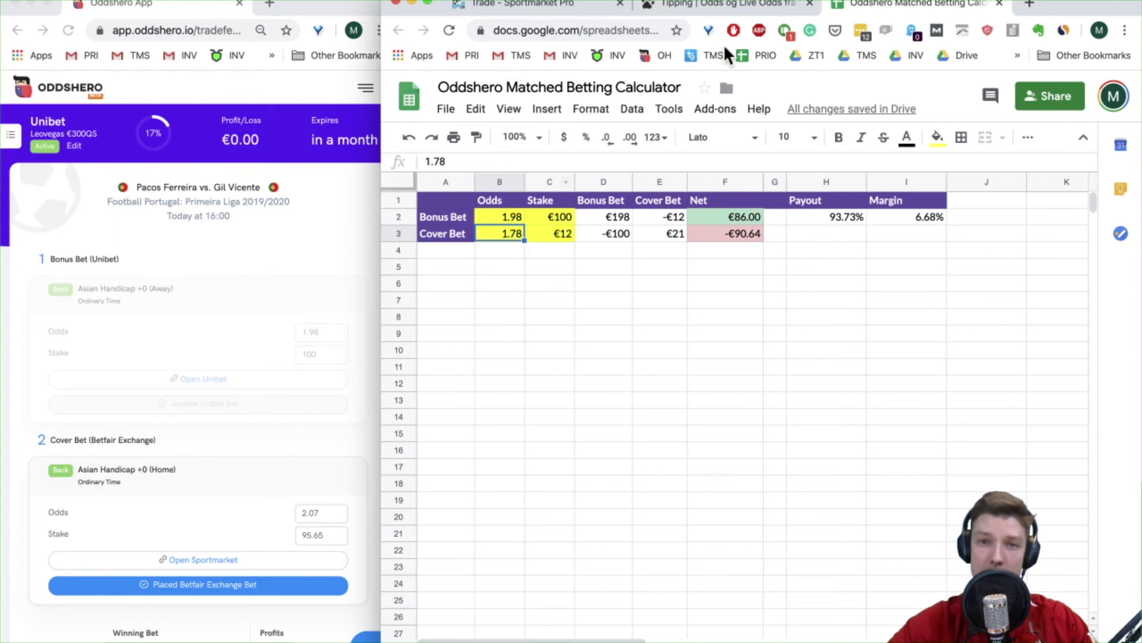
# Step: Check the Gil Vicente price on Sportmarket's order ticket and set the calculator's cover bet odds to 1.869
pyautogui.click(570, 6)
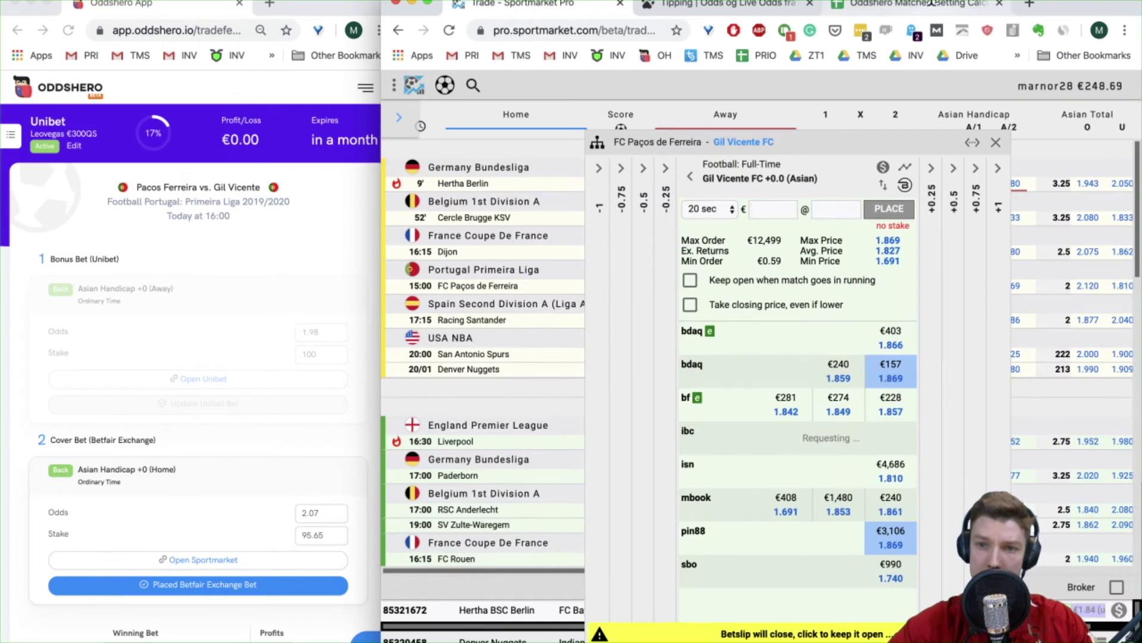
pyautogui.click(919, 5)
pyautogui.write('1.869')
pyautogui.press('Return')
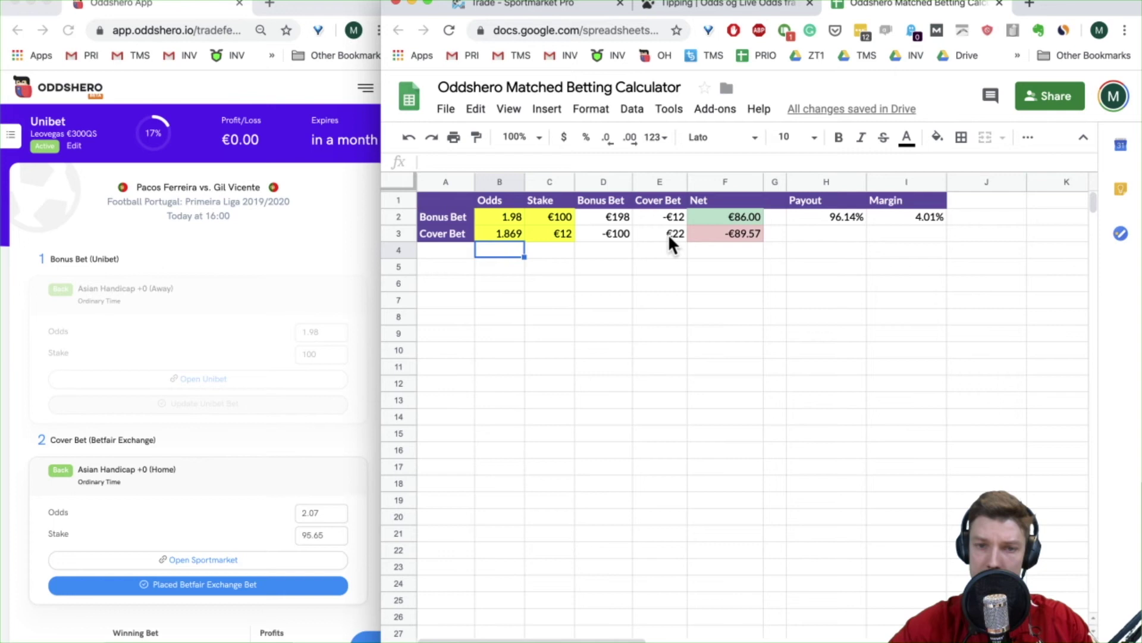
# Step: Try cover bet stakes of €100, €110 and €120 in the calculator
pyautogui.click(567, 232)
pyautogui.write('100')
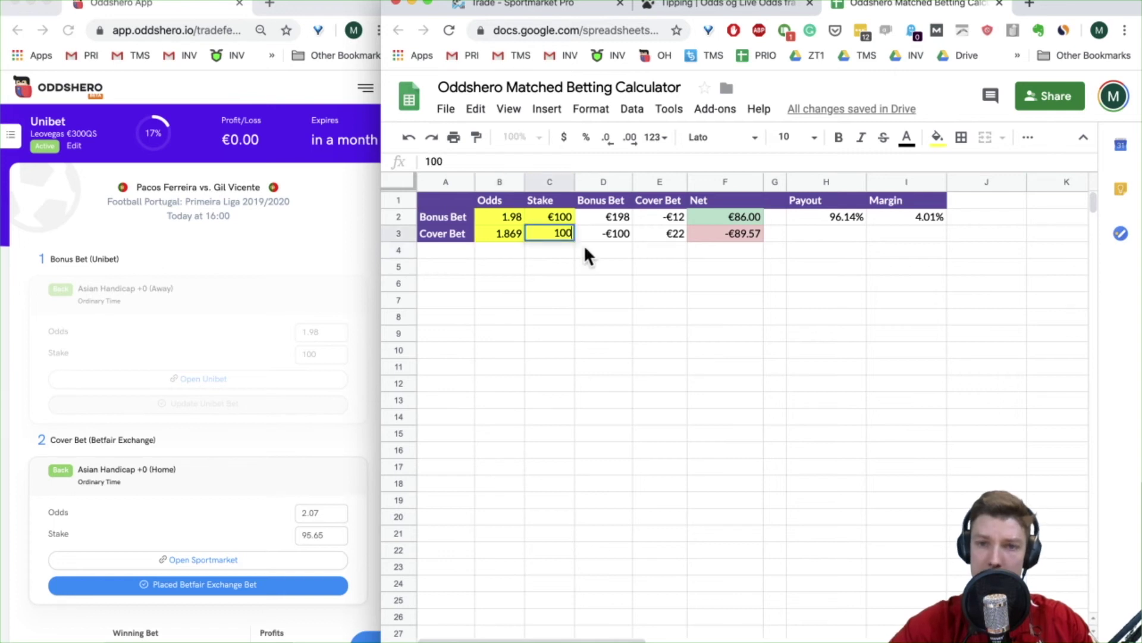
pyautogui.press('Return')
pyautogui.click(560, 233)
pyautogui.write('110')
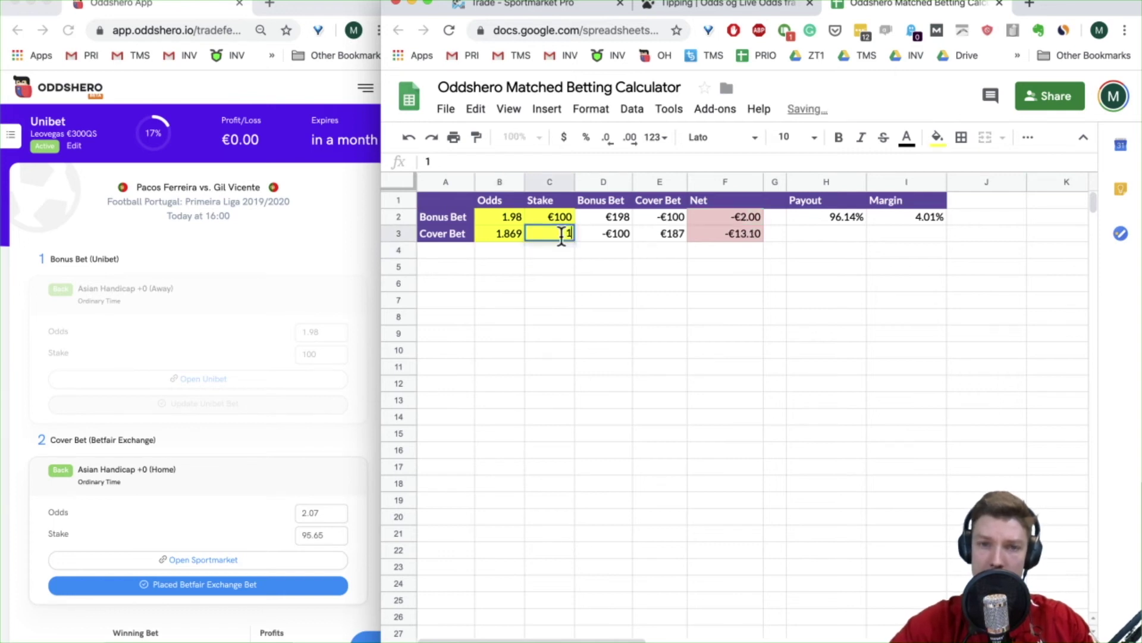
pyautogui.press('Return')
pyautogui.click(561, 234)
pyautogui.write('110')
pyautogui.press('Return')
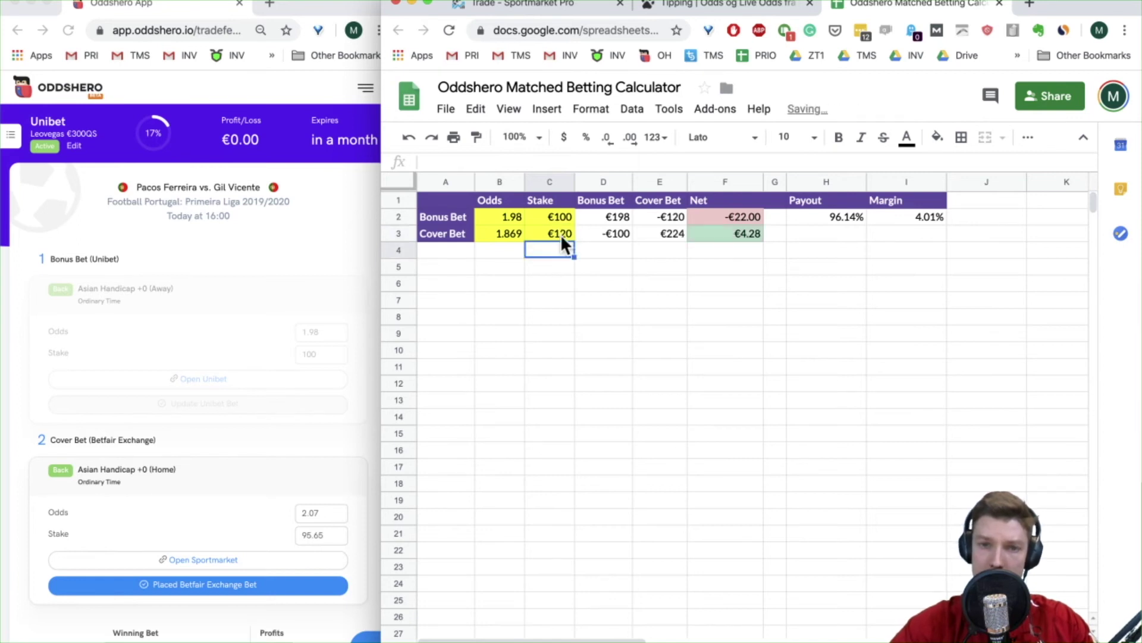
# Step: Test lower cover bet stakes of €100, €90, €95 and again €100
pyautogui.click(560, 234)
pyautogui.write('10')
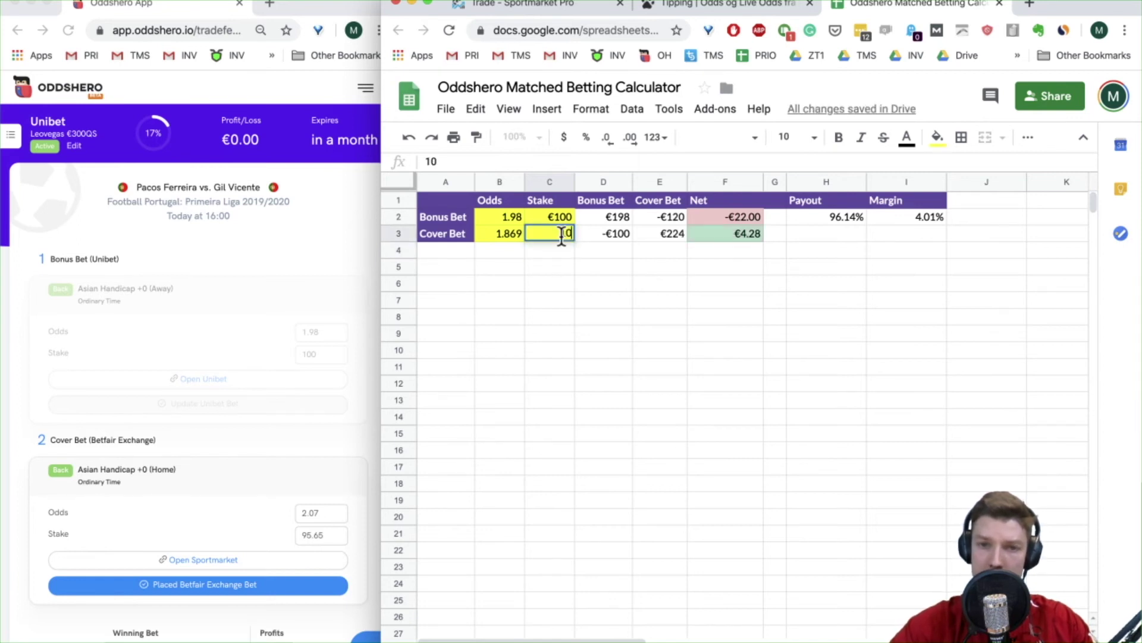
pyautogui.write('0')
pyautogui.press('Return')
pyautogui.click(561, 233)
pyautogui.write('90')
pyautogui.press('Return')
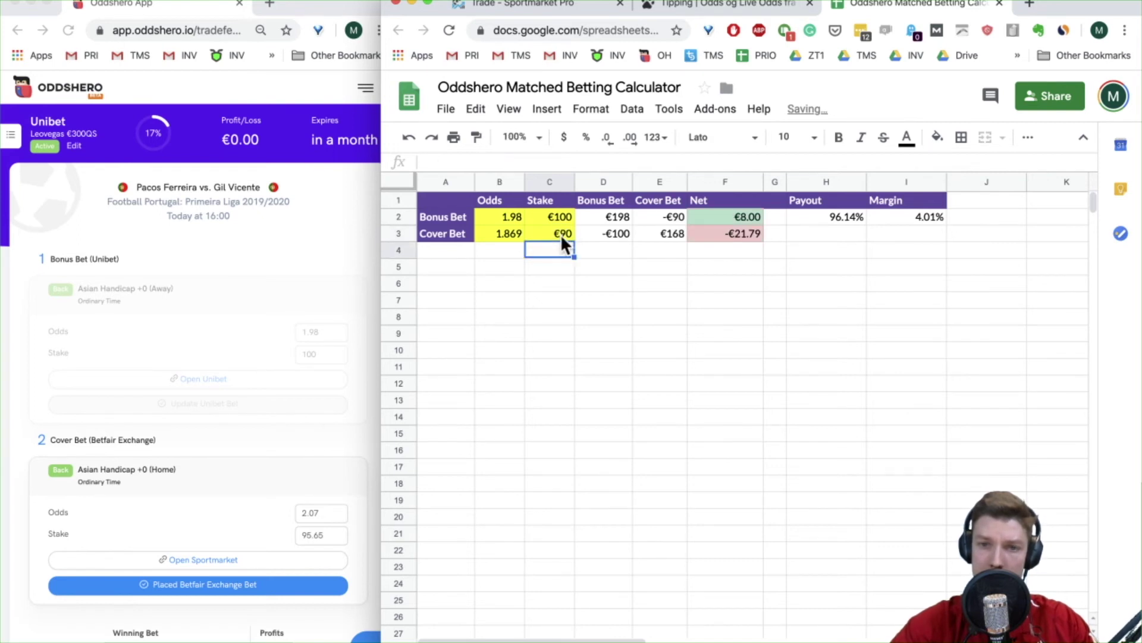
pyautogui.click(561, 234)
pyautogui.write('95')
pyautogui.press('Return')
pyautogui.click(561, 234)
pyautogui.write('100')
pyautogui.press('Return')
# Step: Narrow down the cover bet stake by trying €105, €110 and again €105
pyautogui.click(560, 234)
pyautogui.write('105')
pyautogui.press('Return')
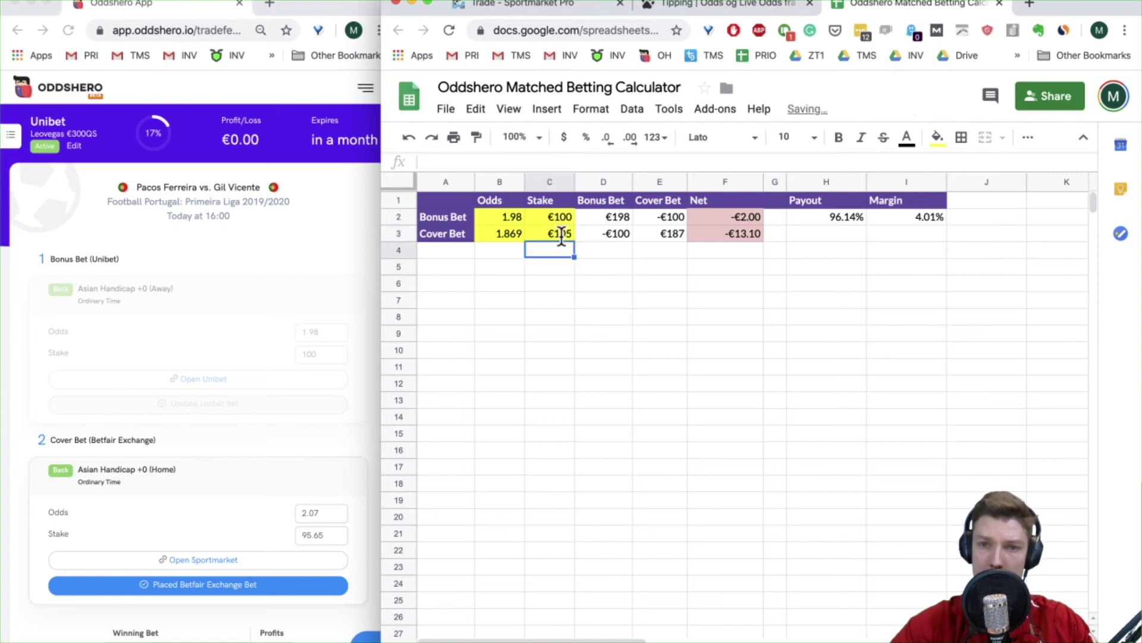
pyautogui.click(560, 234)
pyautogui.write('11')
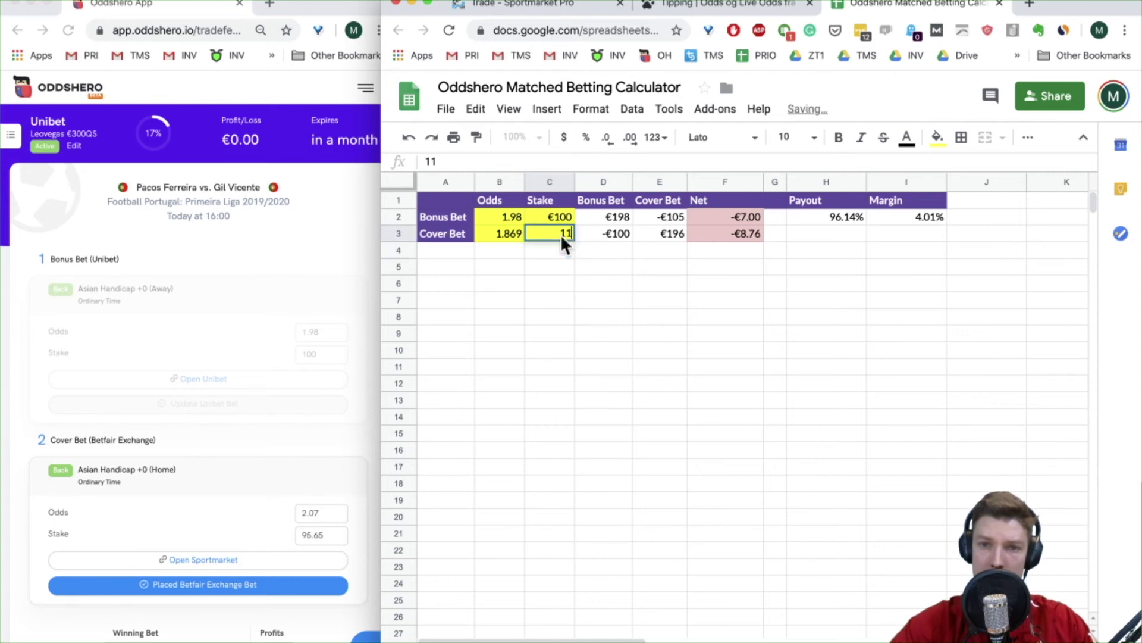
pyautogui.write('0')
pyautogui.press('Return')
pyautogui.click(560, 234)
pyautogui.write('105')
pyautogui.press('Return')
# Step: Set the calculator's cover bet stake to €106
pyautogui.click(560, 234)
pyautogui.write('10')
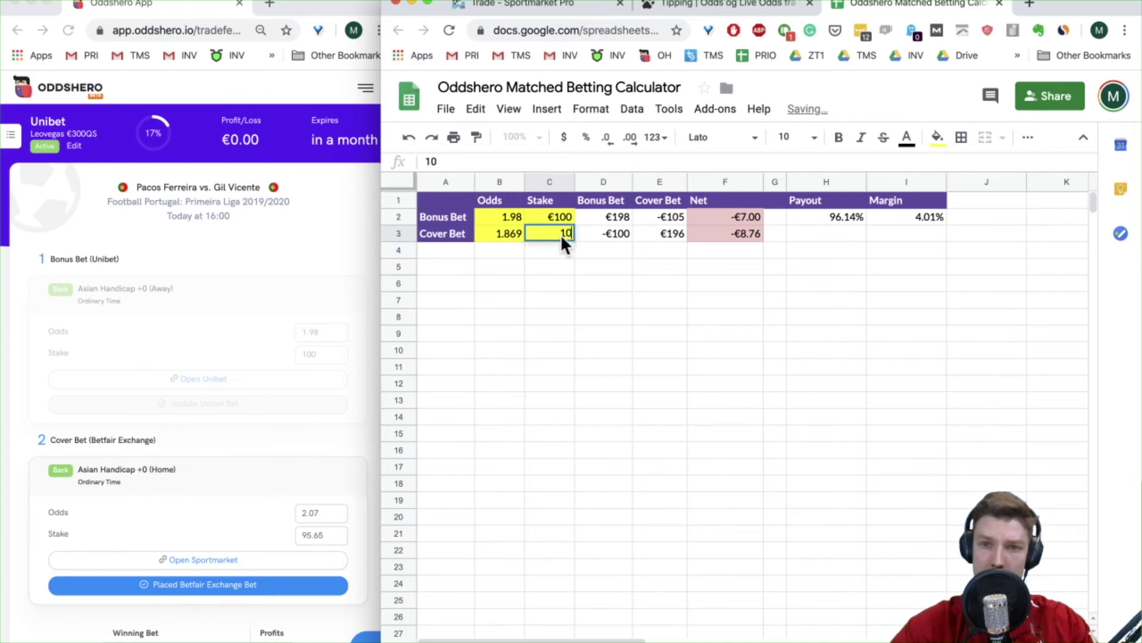
pyautogui.write('6')
pyautogui.press('Return')
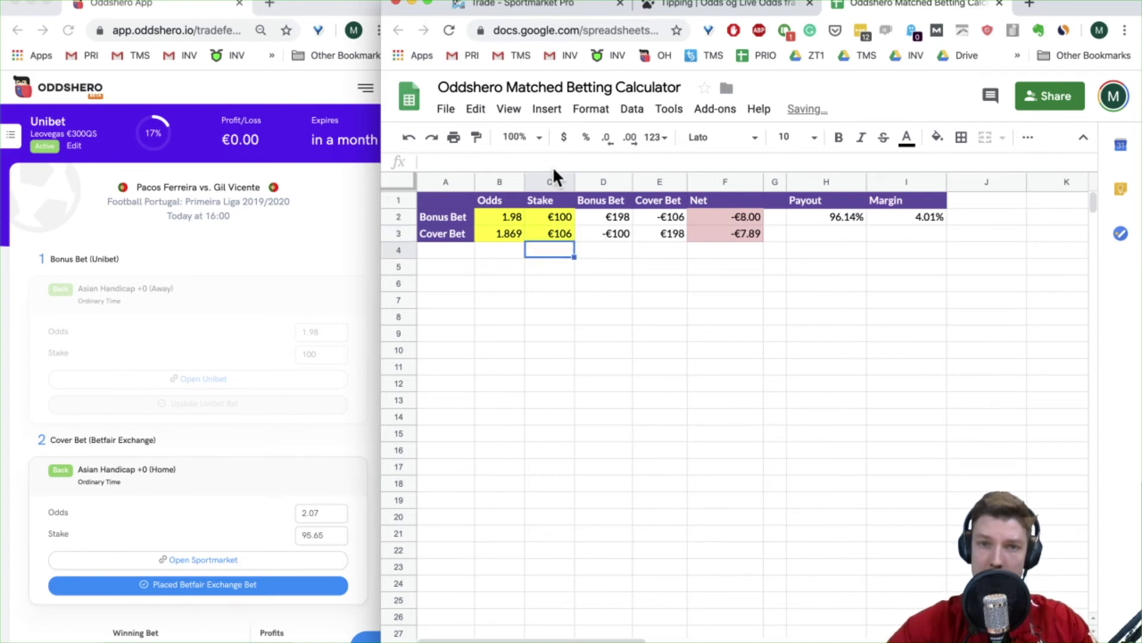
# Step: Reopen Sportmarket's Gil Vicente FC +0 Asian Handicap order ticket and compare its prices with the calculator's cover odds
pyautogui.click(582, 8)
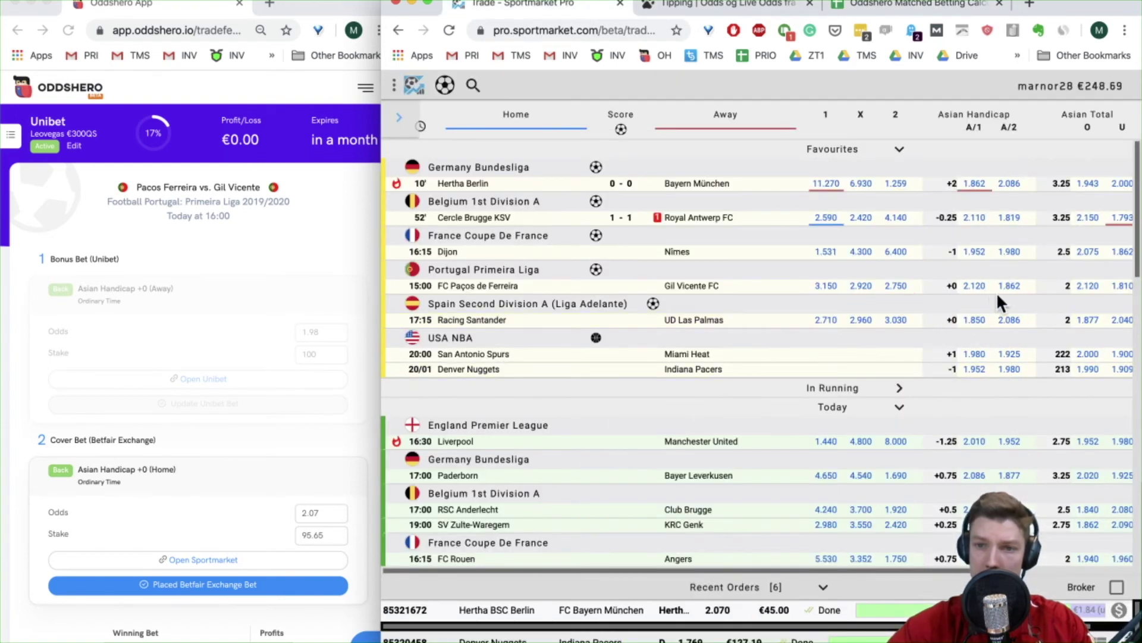
pyautogui.click(1007, 287)
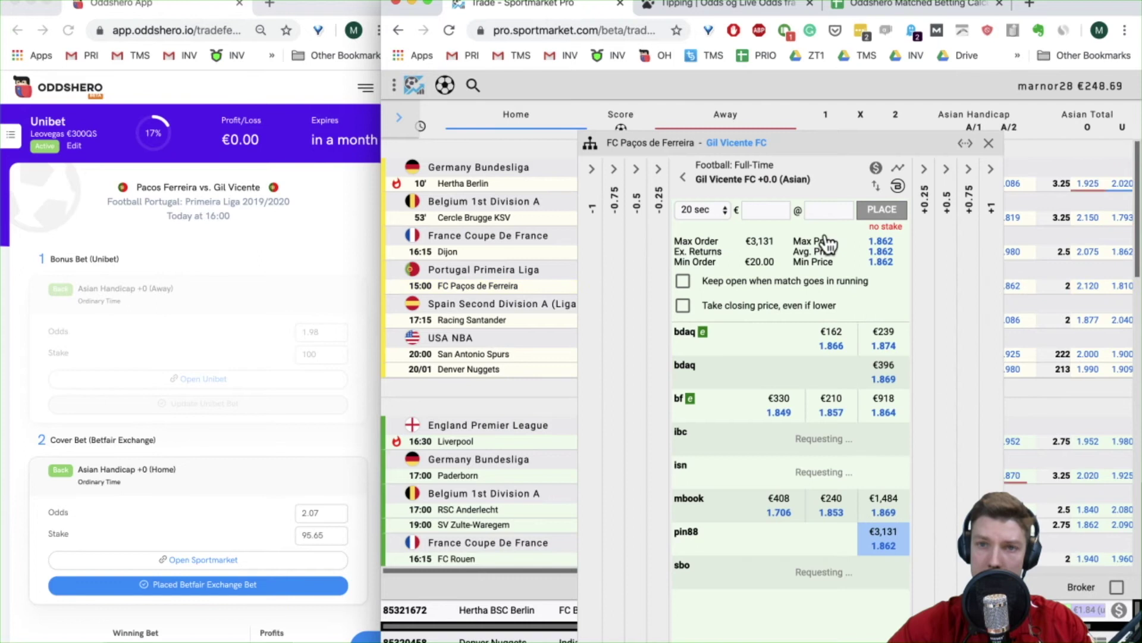
pyautogui.click(871, 3)
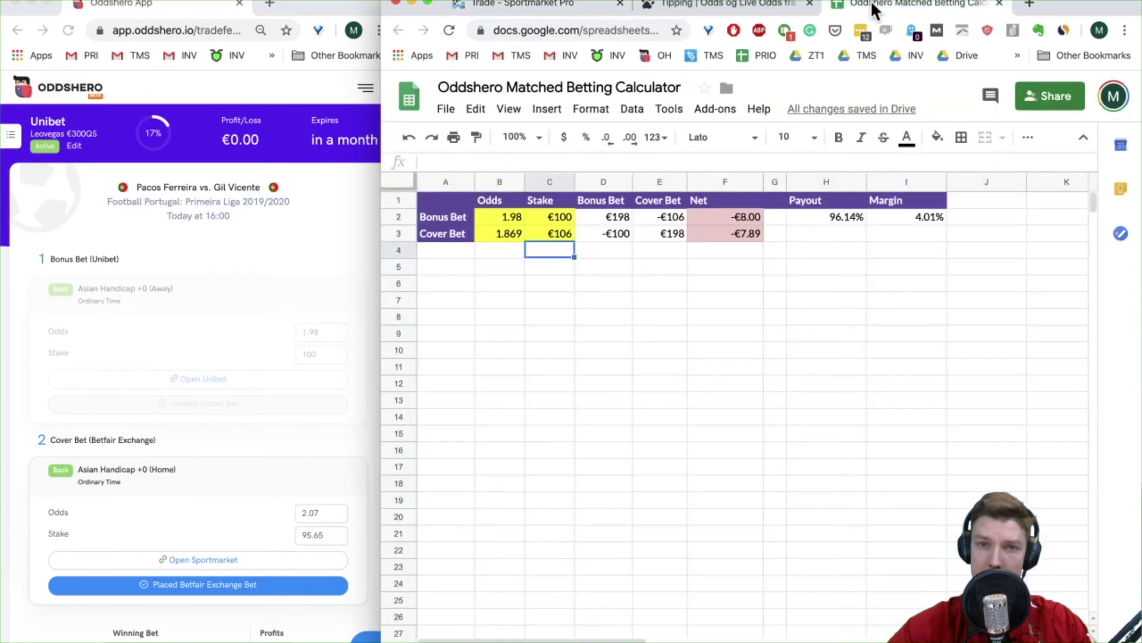
pyautogui.click(524, 9)
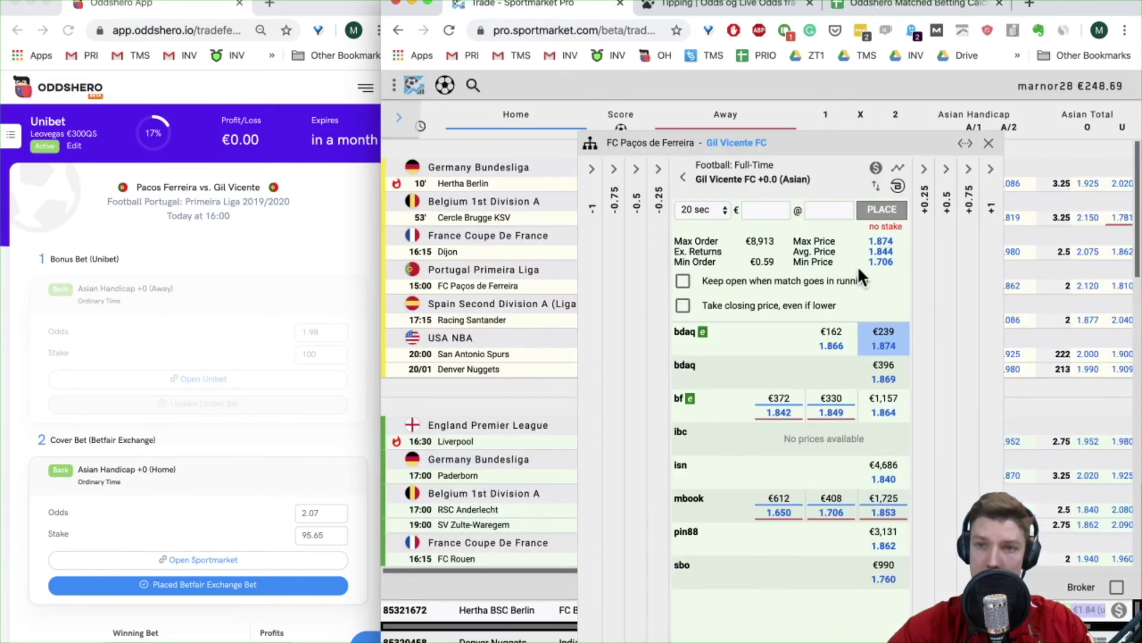
# Step: Update the cover bet odds in the calculator to 1.874
pyautogui.click(922, 7)
pyautogui.click(502, 234)
pyautogui.write('1.874')
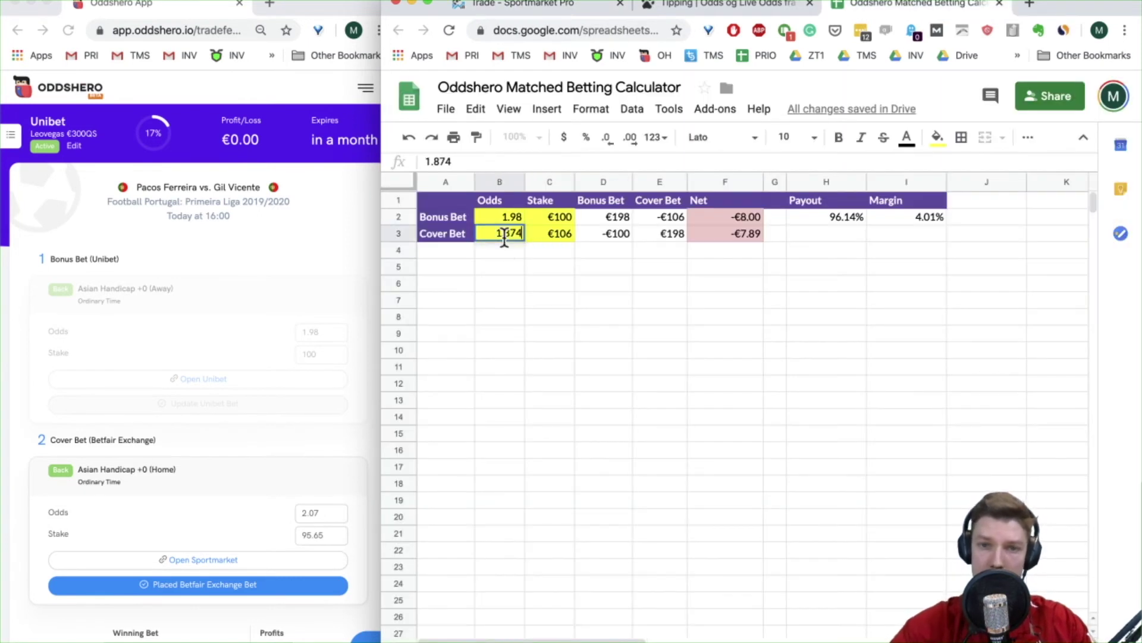
pyautogui.press('Return')
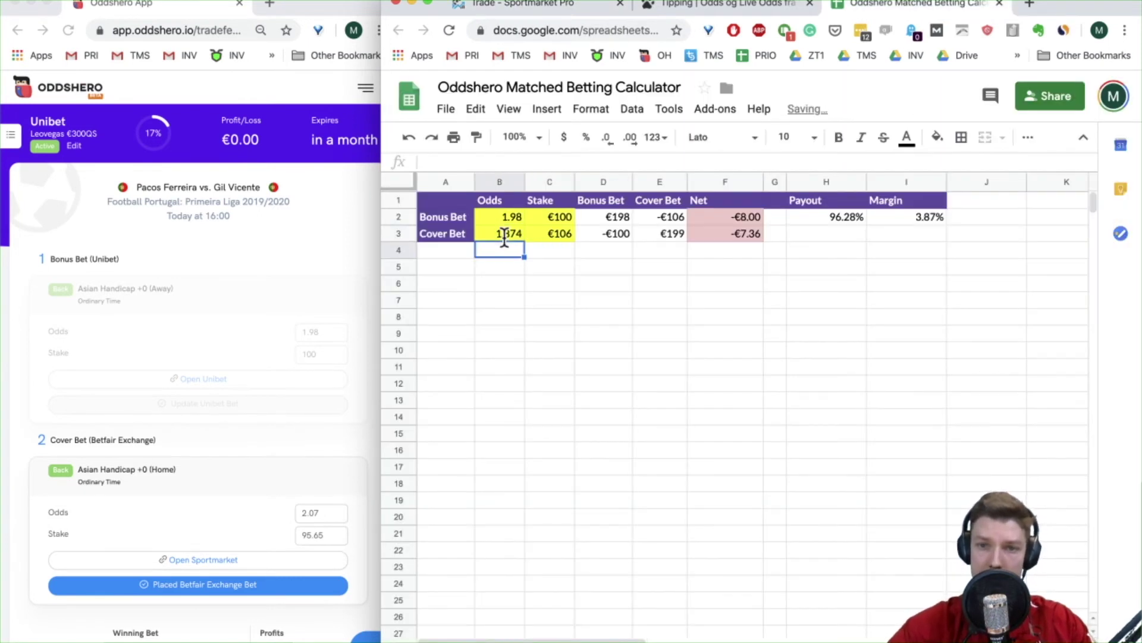
# Step: Check the calculator's figures against the Gil Vicente FC order ticket and return to the ticket on Sportmarket
pyautogui.click(583, 7)
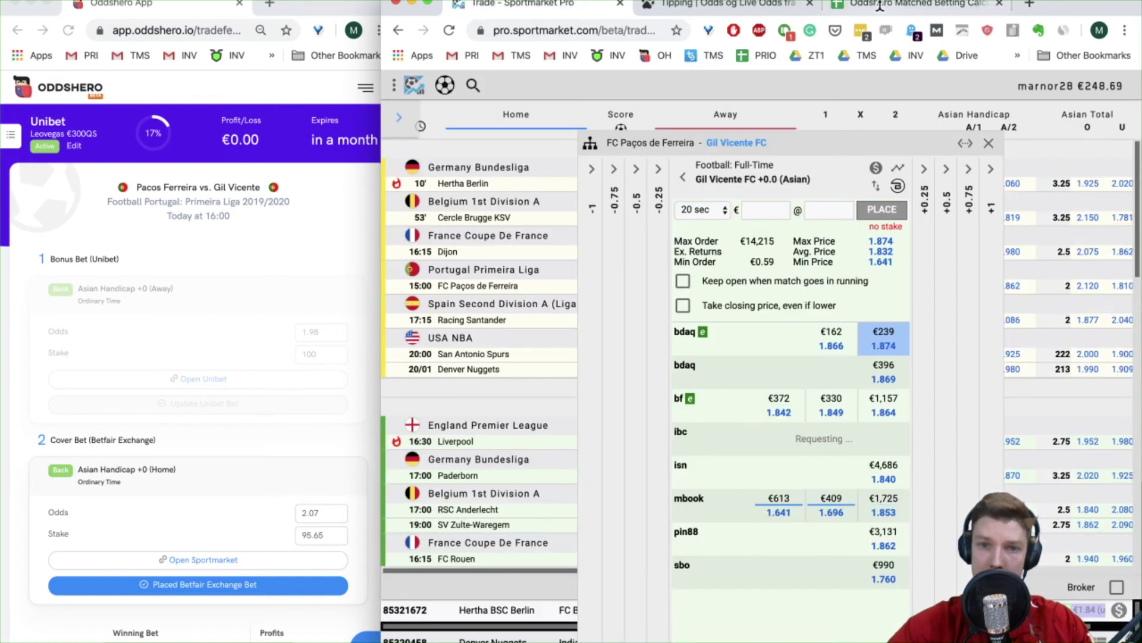
pyautogui.click(884, 6)
pyautogui.click(562, 6)
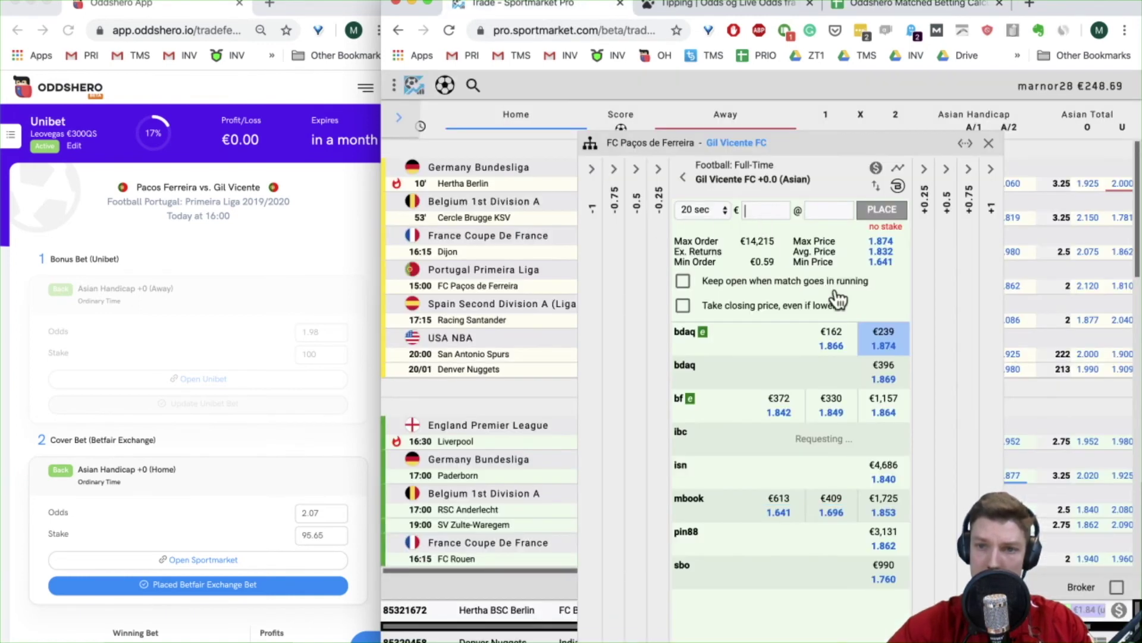
# Step: Place a €106 order on Gil Vicente FC +0 Asian Handicap at 1.874 and close the order ticket
pyautogui.click(880, 243)
pyautogui.write('106')
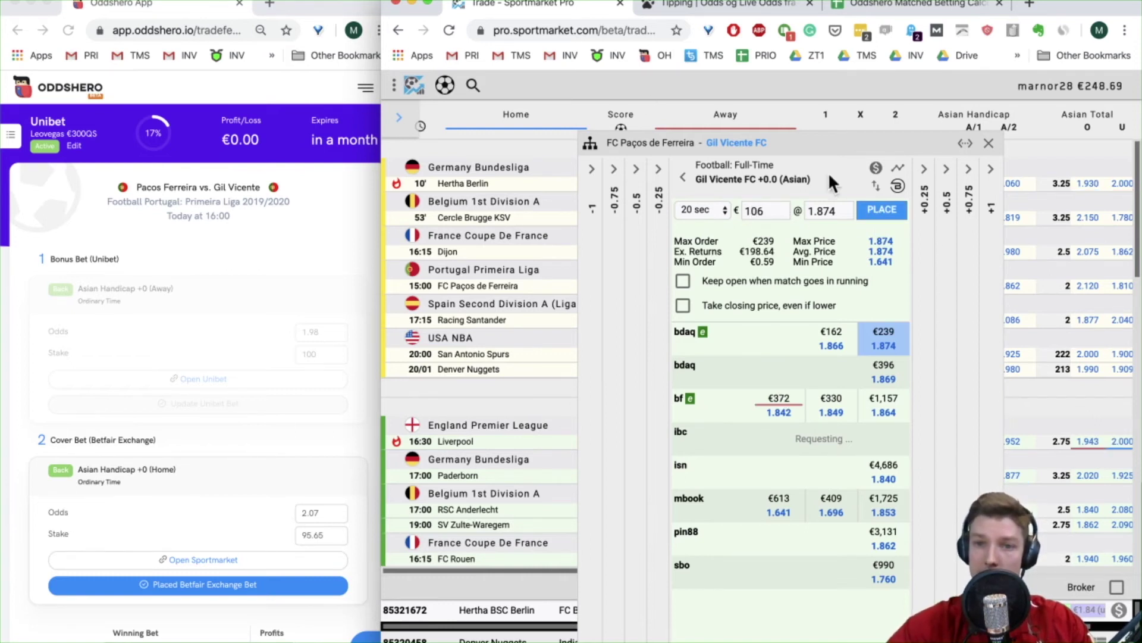
pyautogui.click(873, 209)
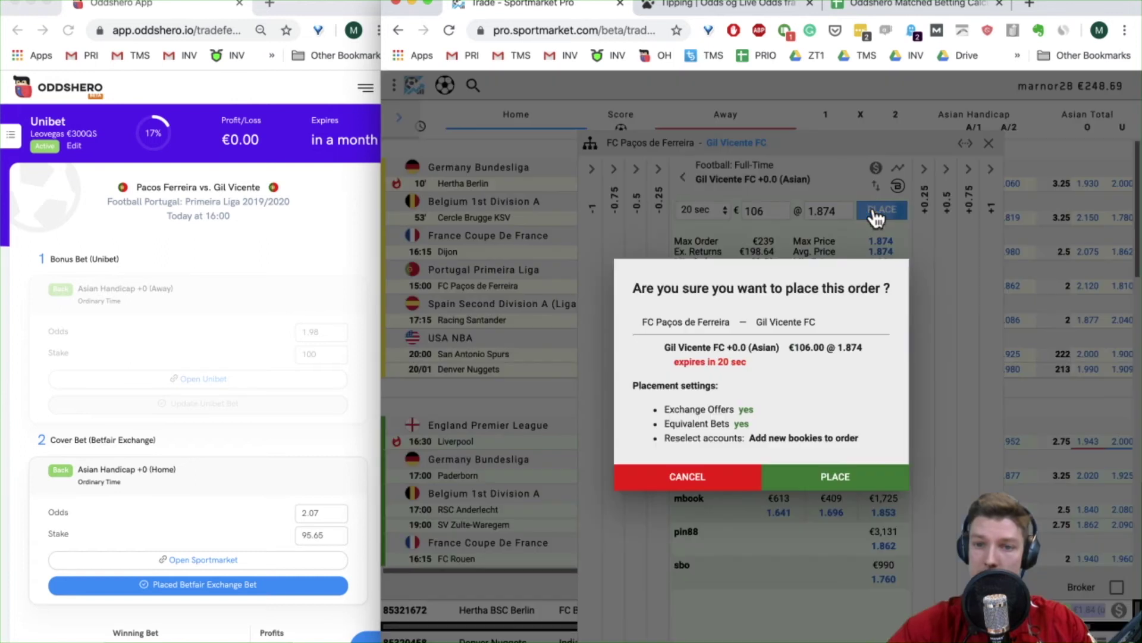
pyautogui.click(858, 475)
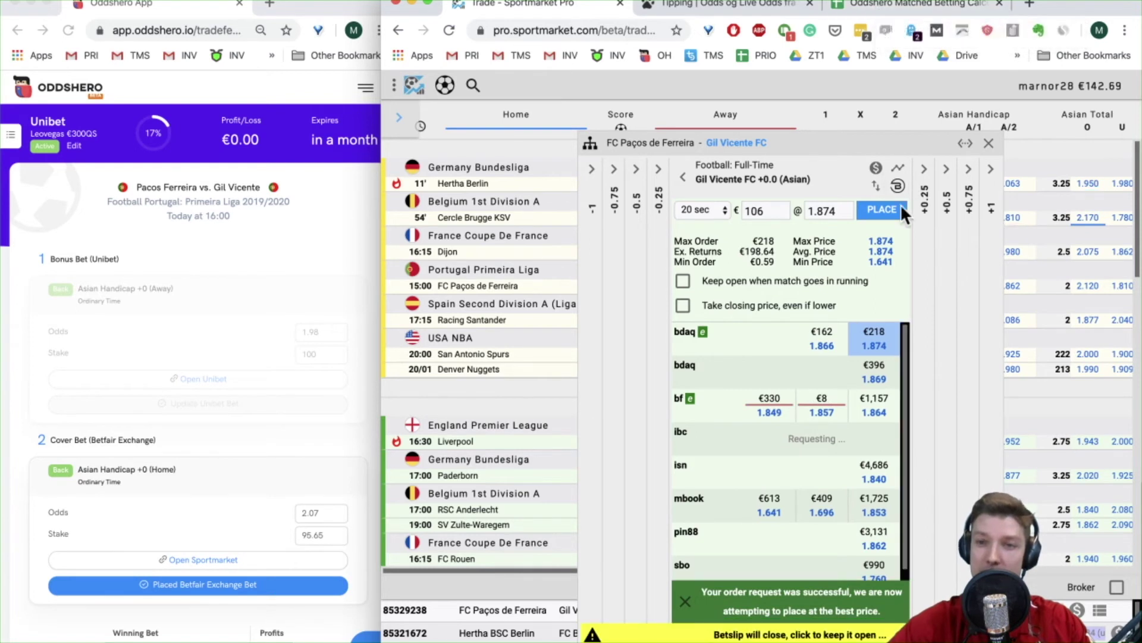
pyautogui.click(989, 143)
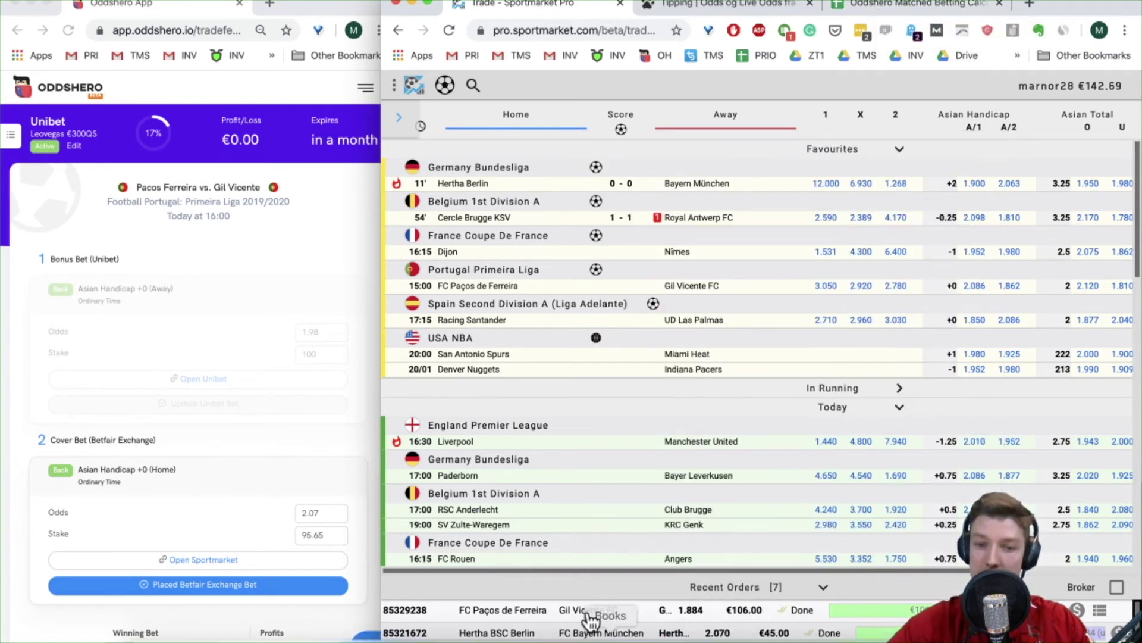
# Step: In OddsHero, lower the Pacos Ferreira vs. Gil Vicente cover bet odds to 1.88
pyautogui.click(733, 7)
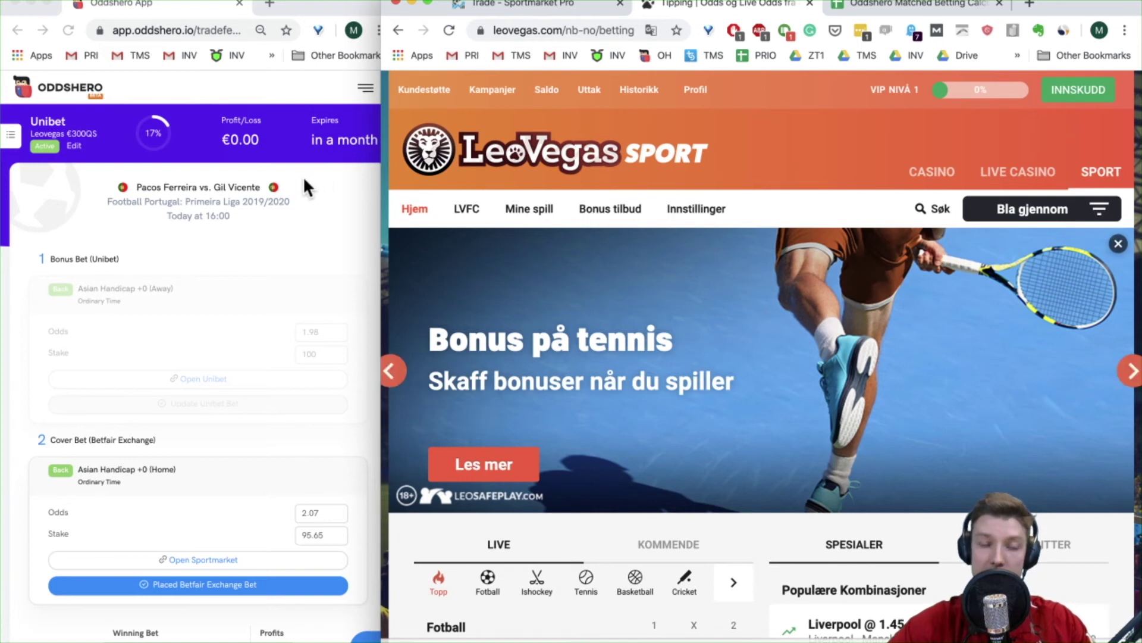
pyautogui.click(328, 188)
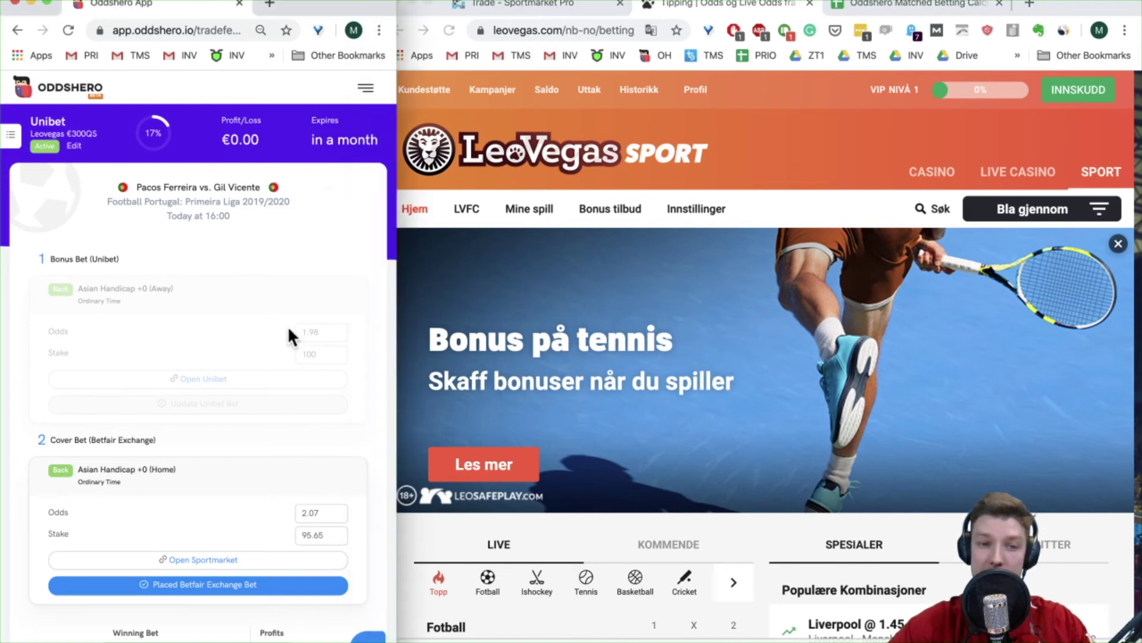
pyautogui.scroll(-3, 287, 326)
pyautogui.scroll(3, 277, 388)
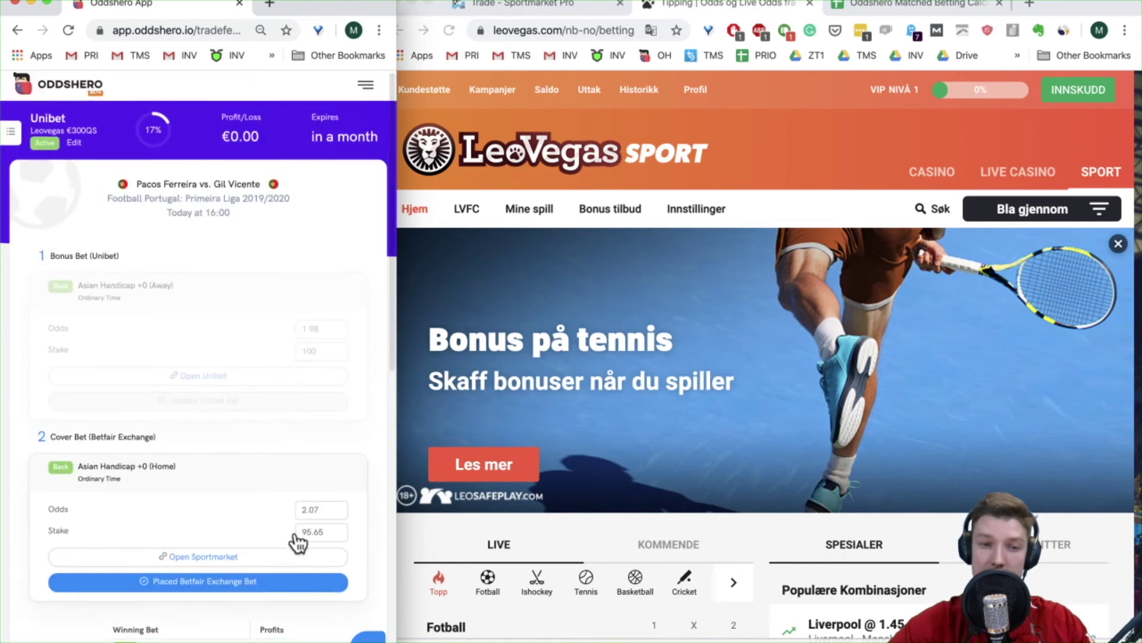
pyautogui.click(329, 512)
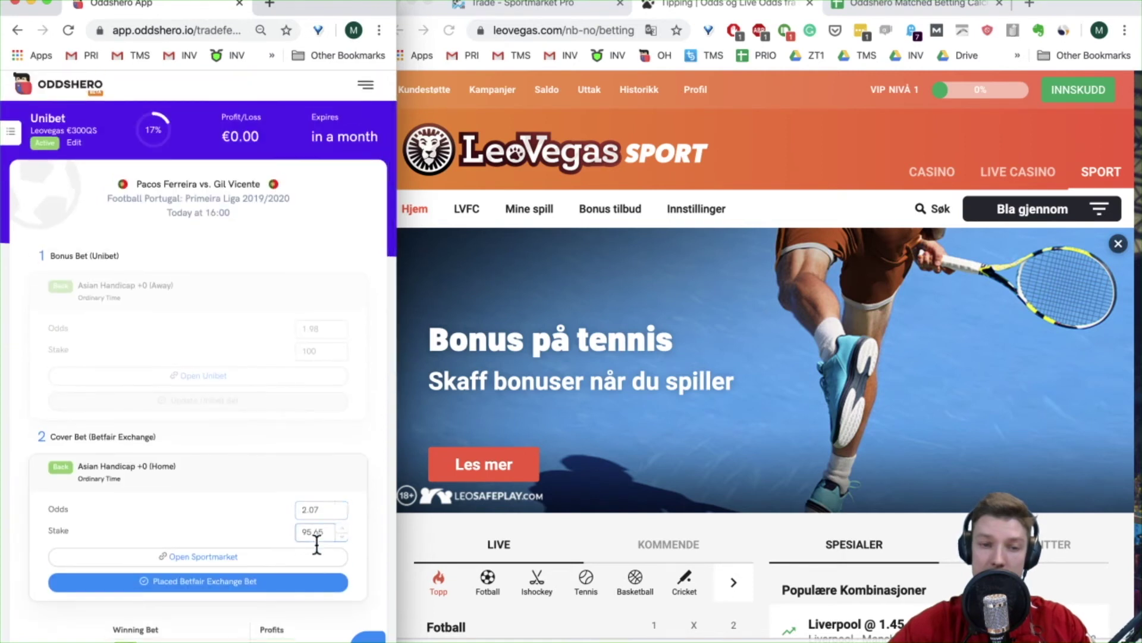
pyautogui.click(340, 514)
pyautogui.click(340, 513)
pyautogui.click(340, 513)
pyautogui.click(340, 514)
pyautogui.click(340, 513)
pyautogui.click(340, 513)
pyautogui.click(340, 514)
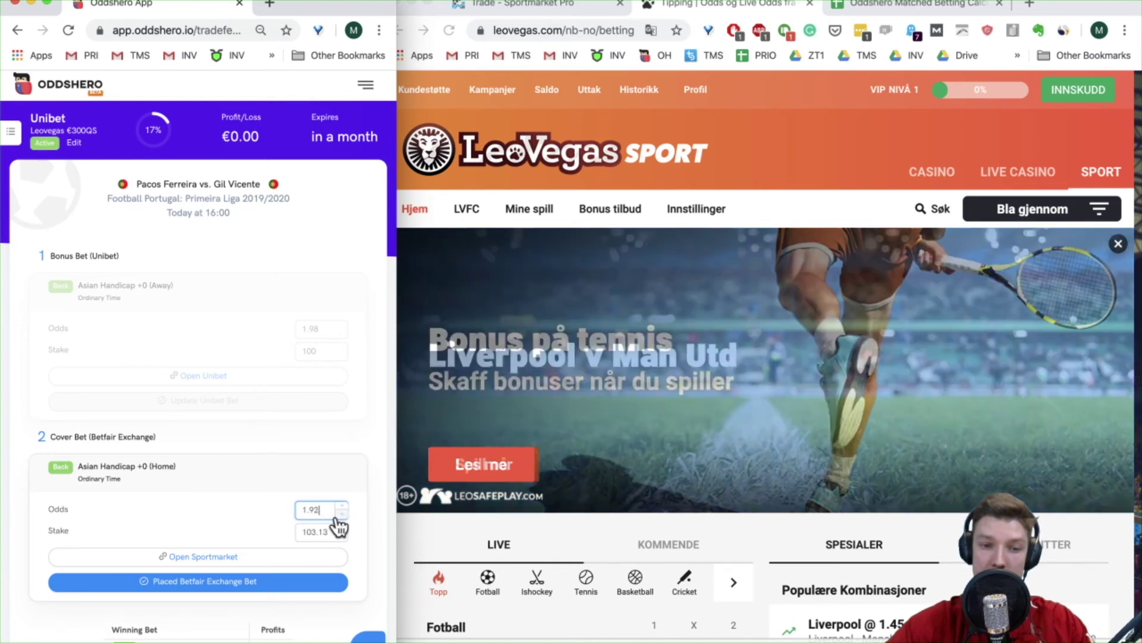
pyautogui.click(339, 514)
pyautogui.click(340, 513)
pyautogui.click(340, 513)
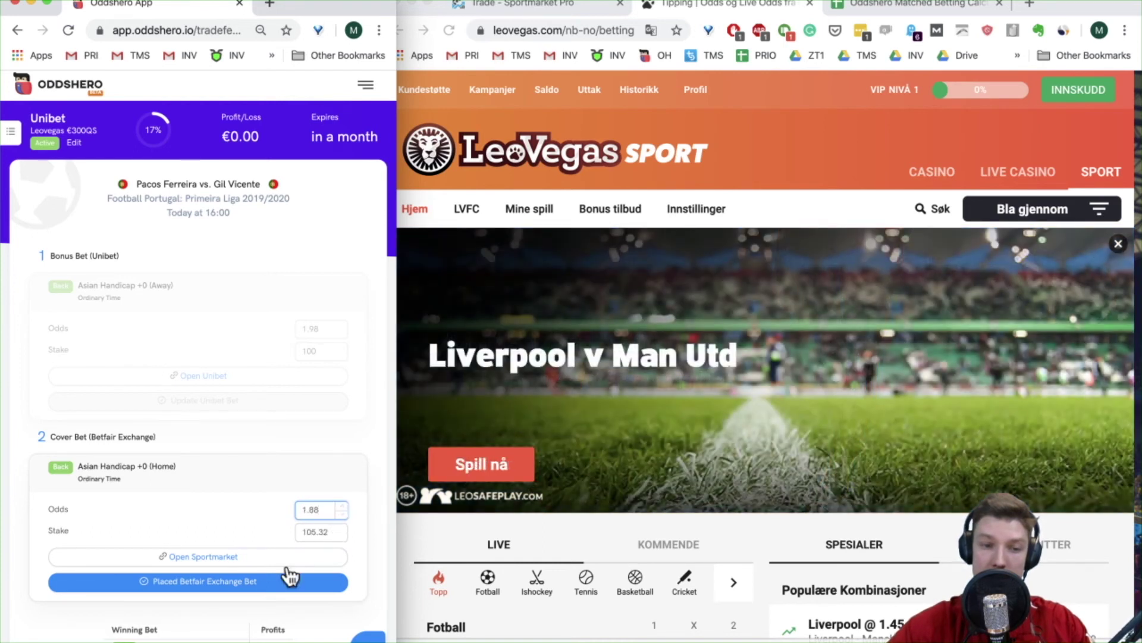
# Step: Check the profits for both outcomes and register the Pacos Ferreira vs. Gil Vicente cover bet as placed
pyautogui.scroll(-1, 324, 633)
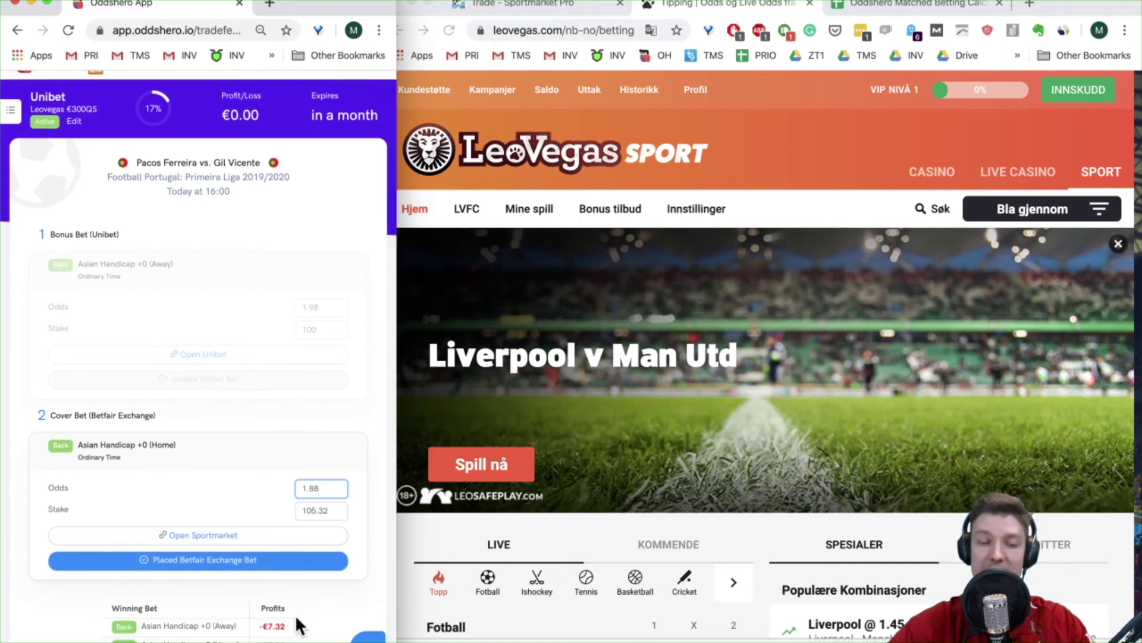
pyautogui.scroll(-1, 295, 614)
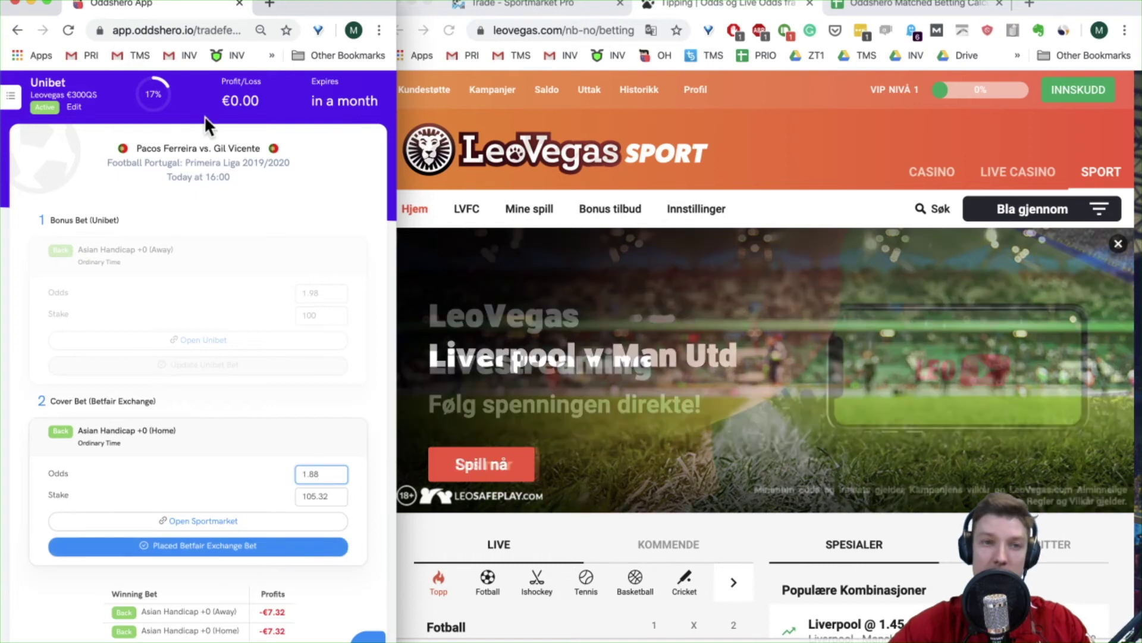
pyautogui.click(251, 546)
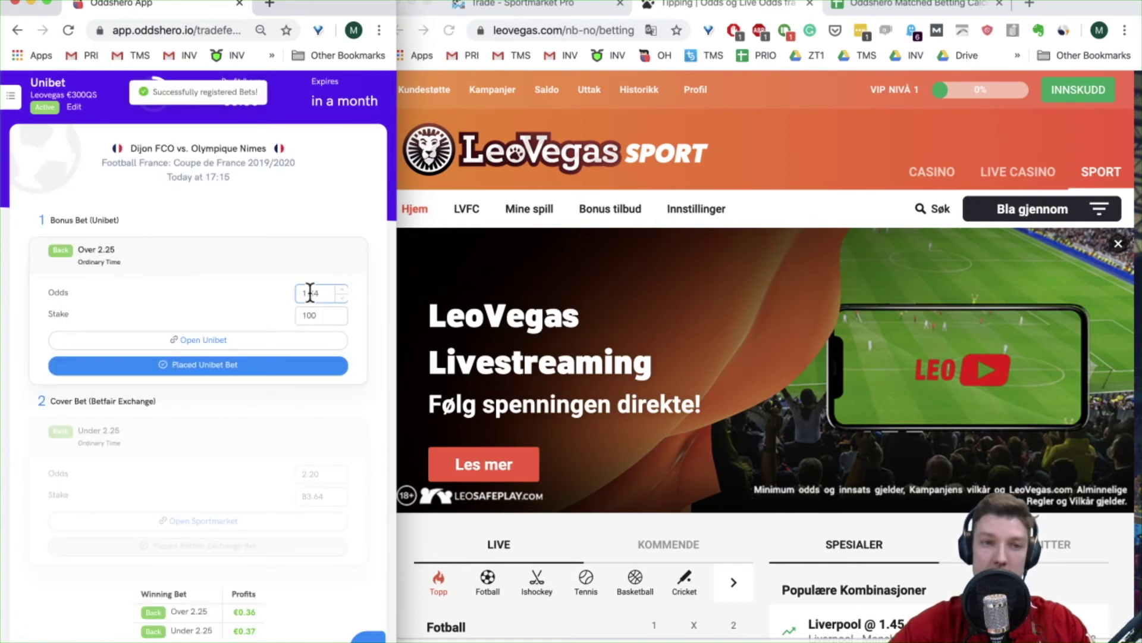
# Step: Review the Dijon FCO vs. Olympique Nimes bet, check the Sportmarket and LeoVegas balances, and view LeoVegas customer support
pyautogui.scroll(1, 310, 292)
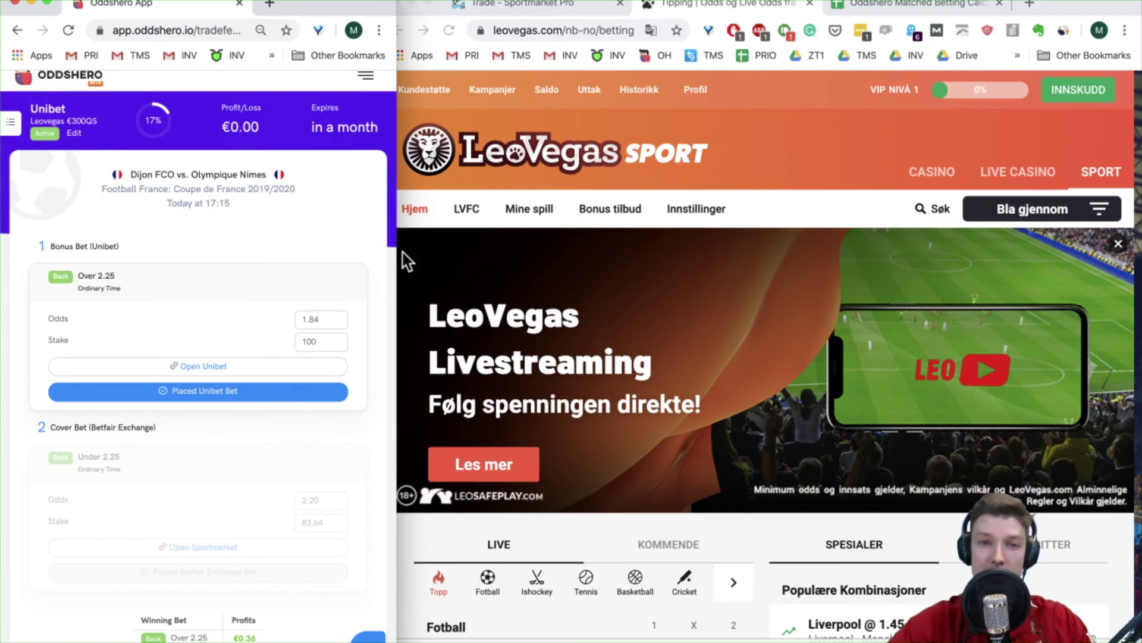
pyautogui.scroll(-1, 286, 217)
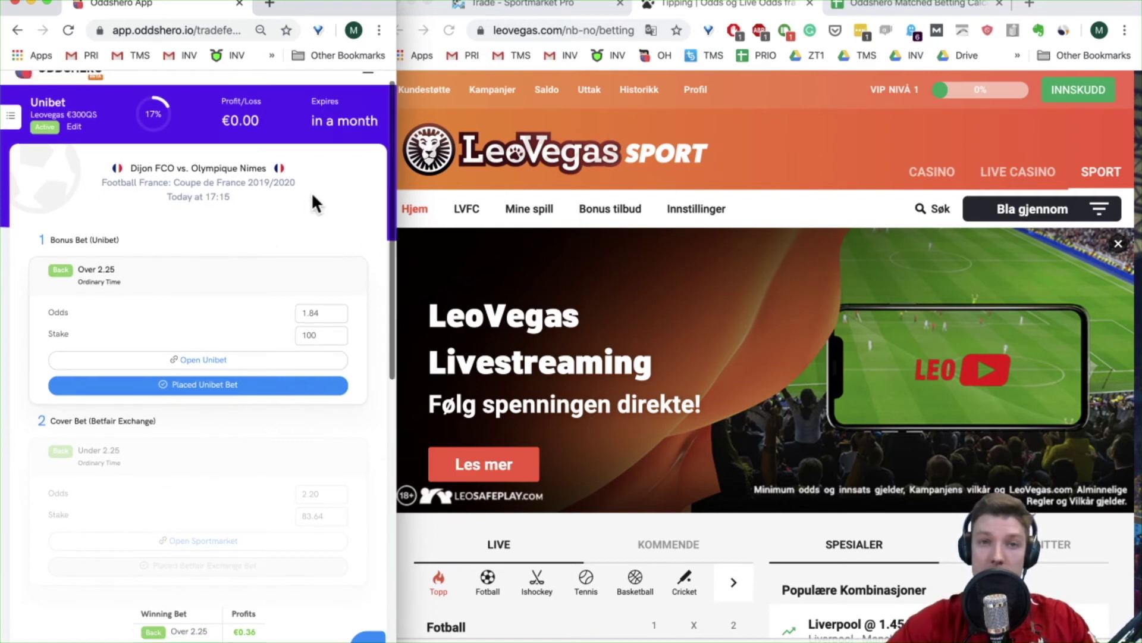
pyautogui.click(553, 5)
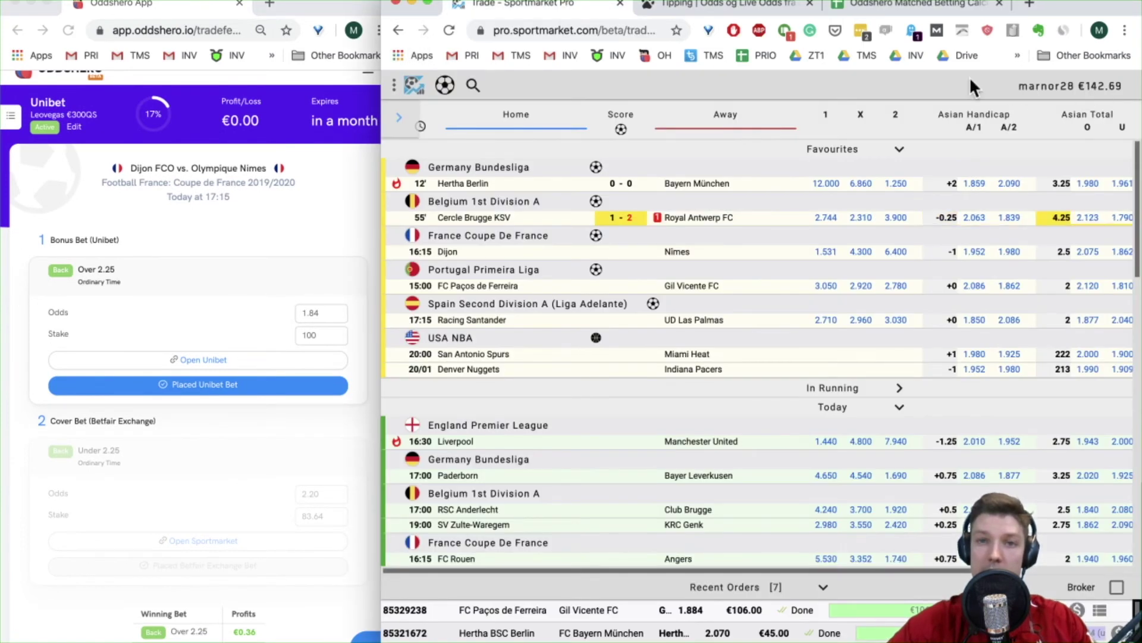
pyautogui.click(706, 8)
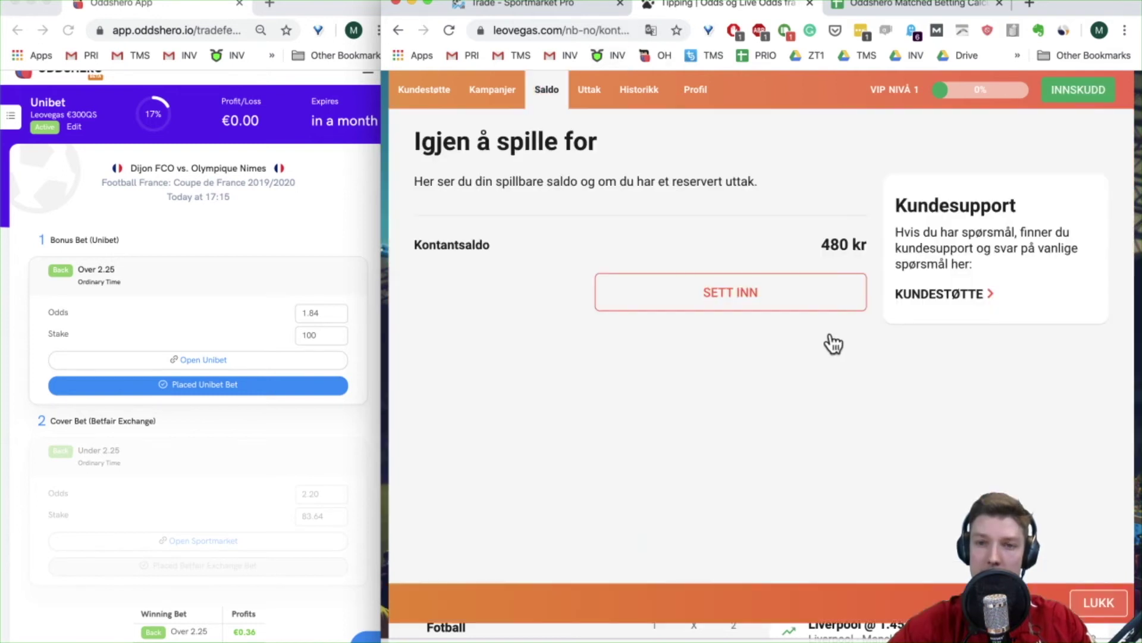
pyautogui.click(421, 100)
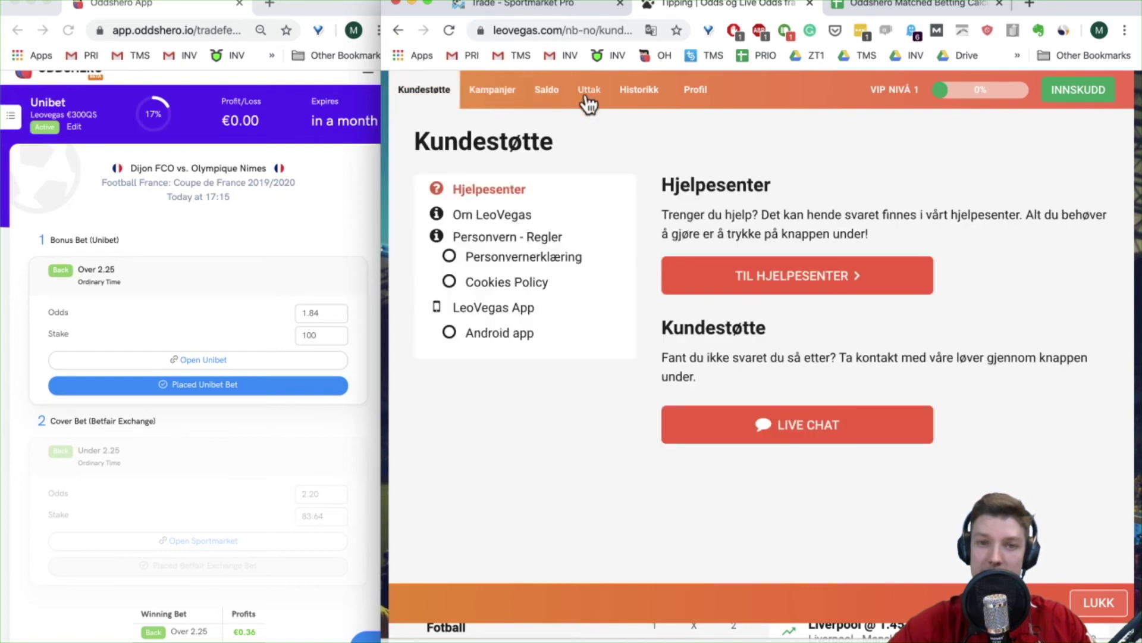
# Step: Load the LeoVegas home page and review the odds, stakes and profits of the Dijon FCO vs. Olympique Nimes bet in OddsHero
pyautogui.click(545, 31)
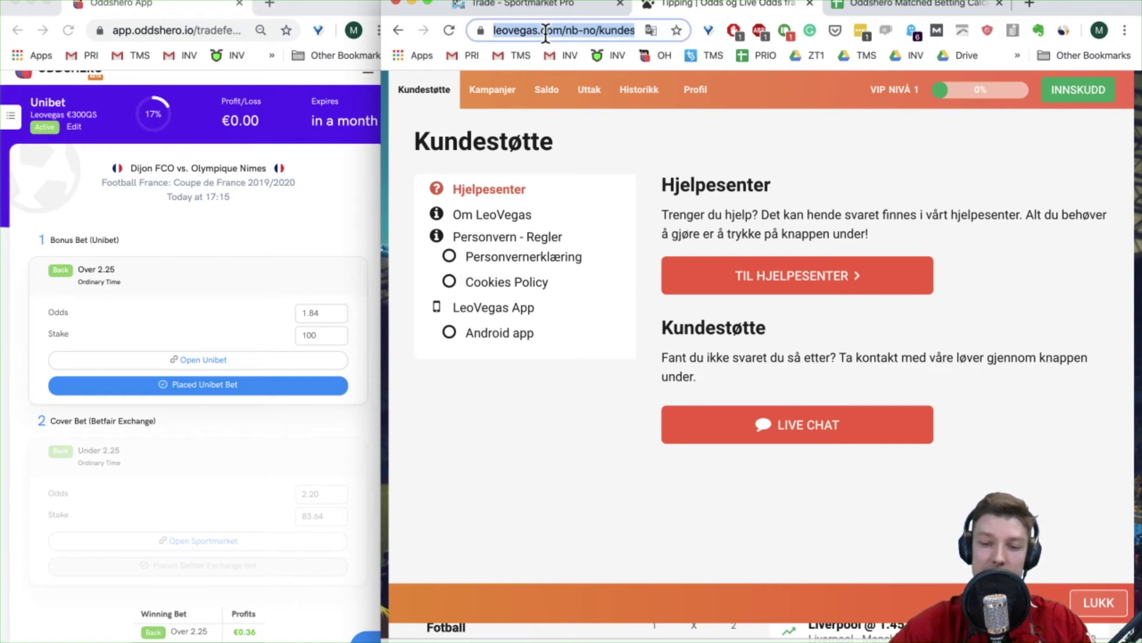
pyautogui.write('leoveg')
pyautogui.press('Return')
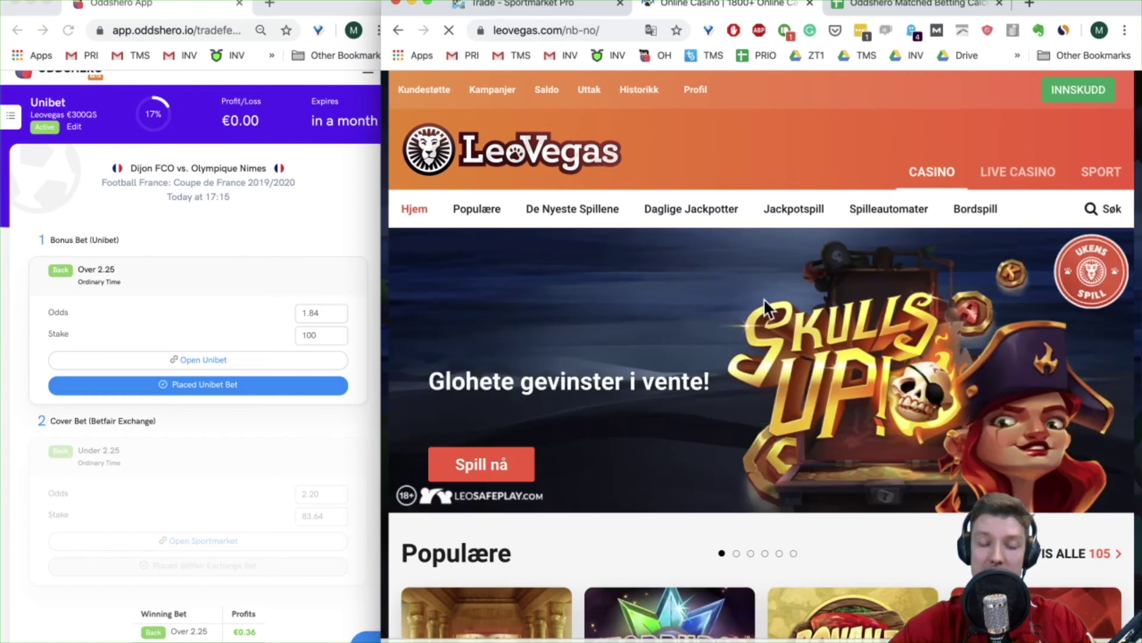
pyautogui.scroll(-1, 640, 366)
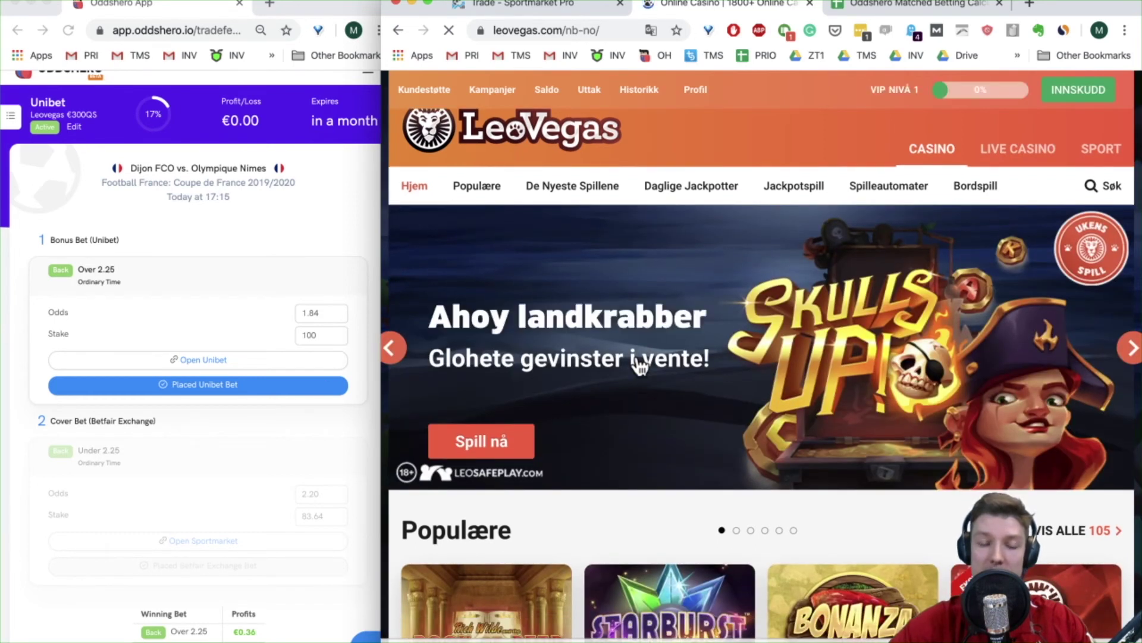
pyautogui.scroll(-1, 540, 348)
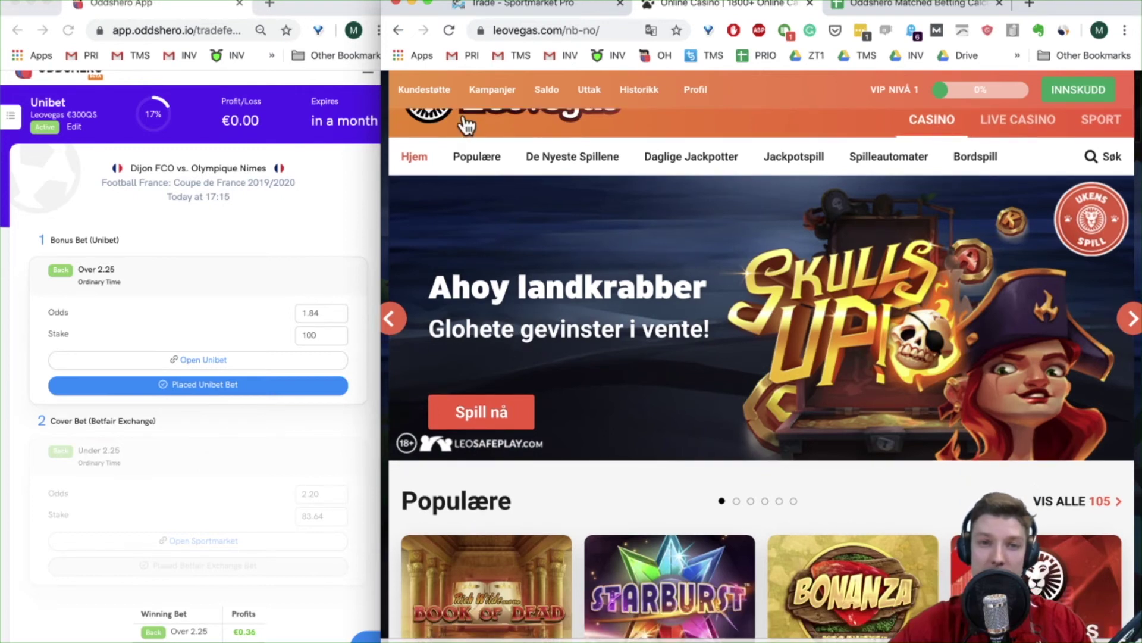
pyautogui.scroll(2, 467, 125)
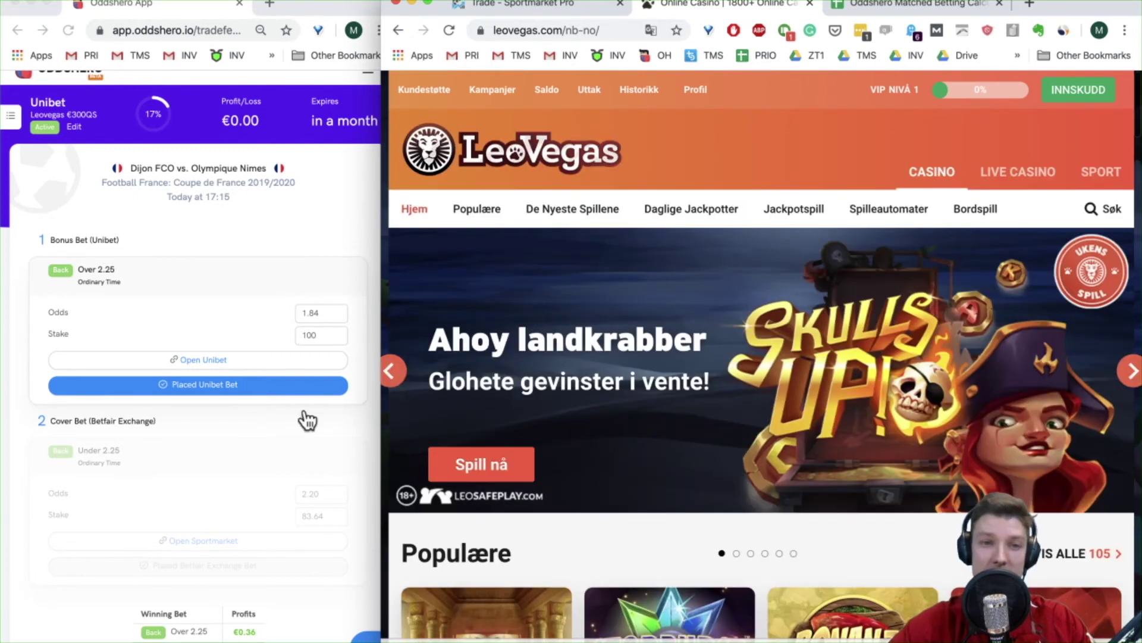
pyautogui.scroll(-3, 320, 460)
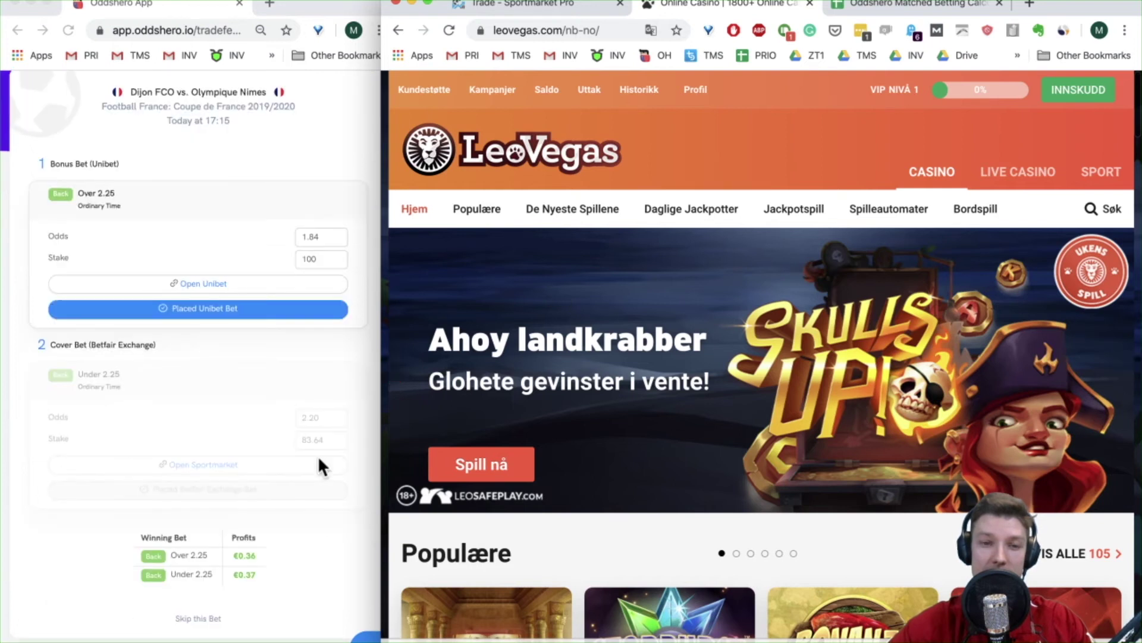
# Step: Open the sports betting section of LeoVegas and look over its start page
pyautogui.scroll(2, 318, 460)
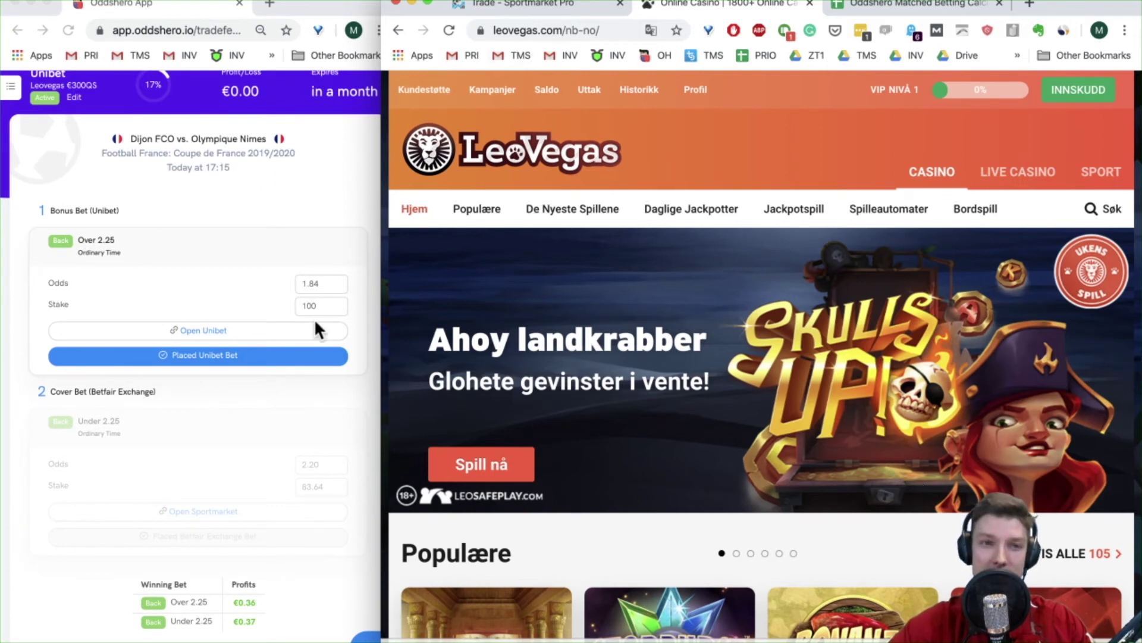
pyautogui.scroll(2, 317, 322)
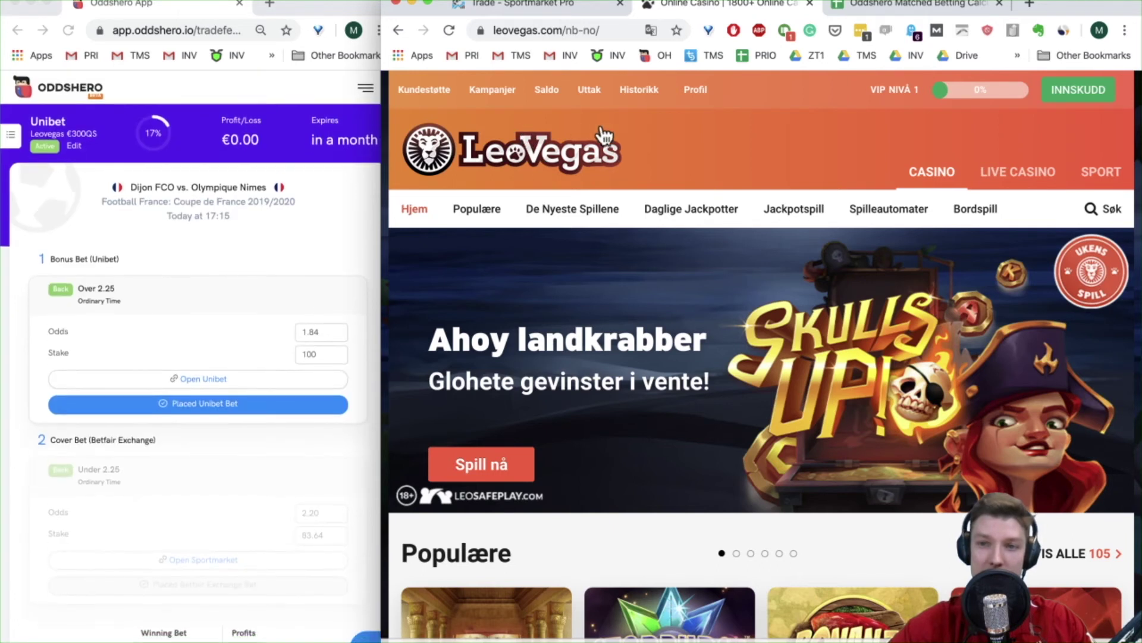
pyautogui.click(1102, 172)
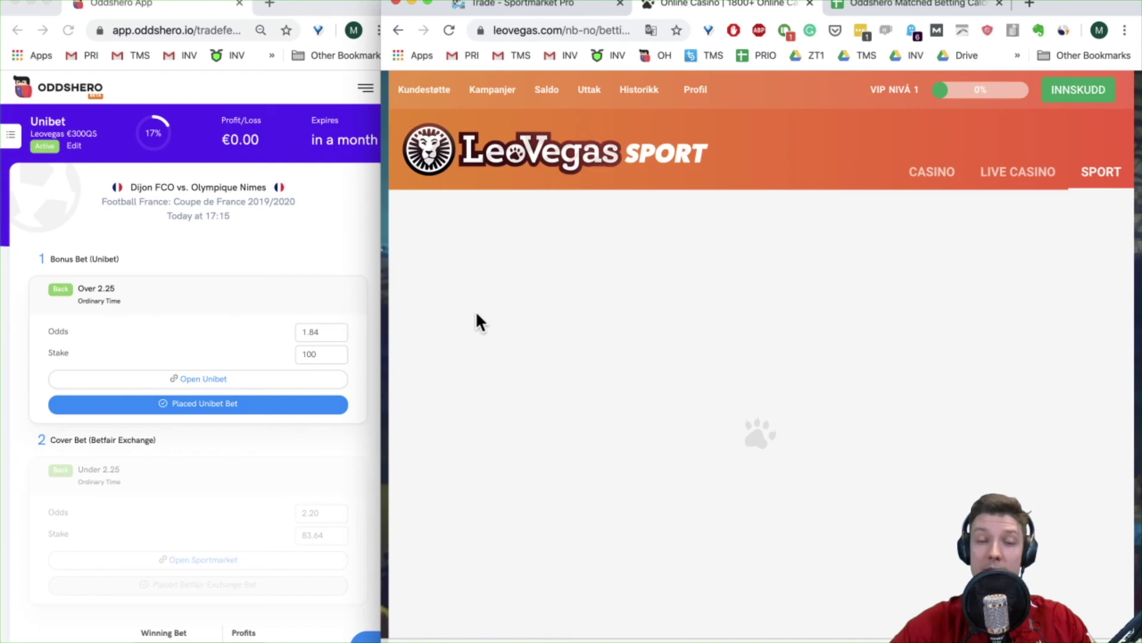
pyautogui.scroll(-1, 886, 334)
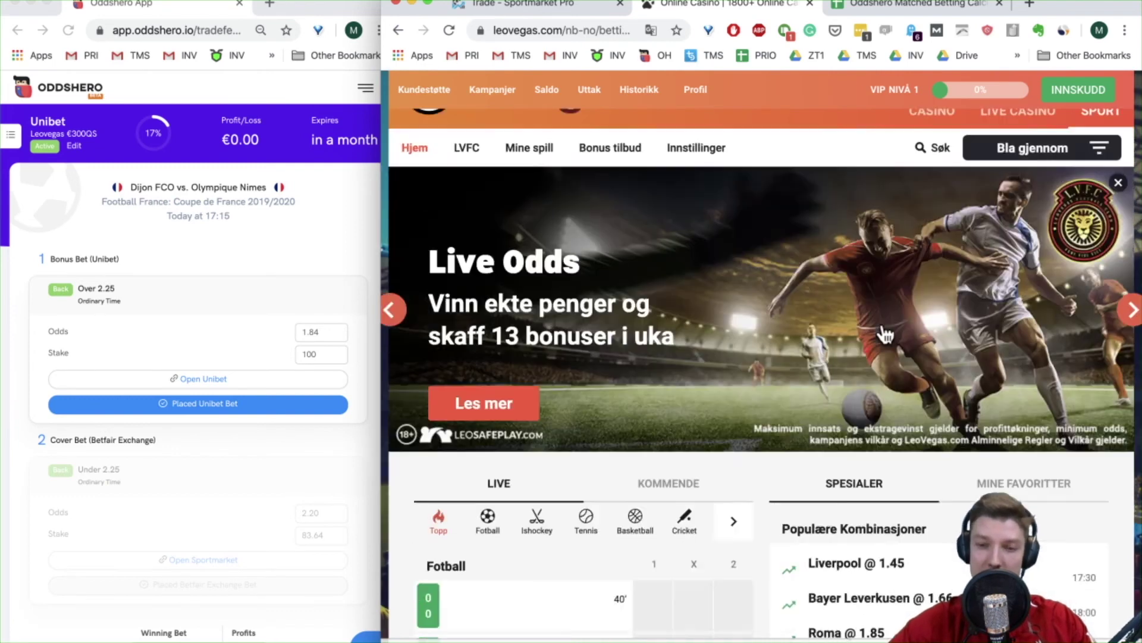
pyautogui.scroll(-2, 880, 332)
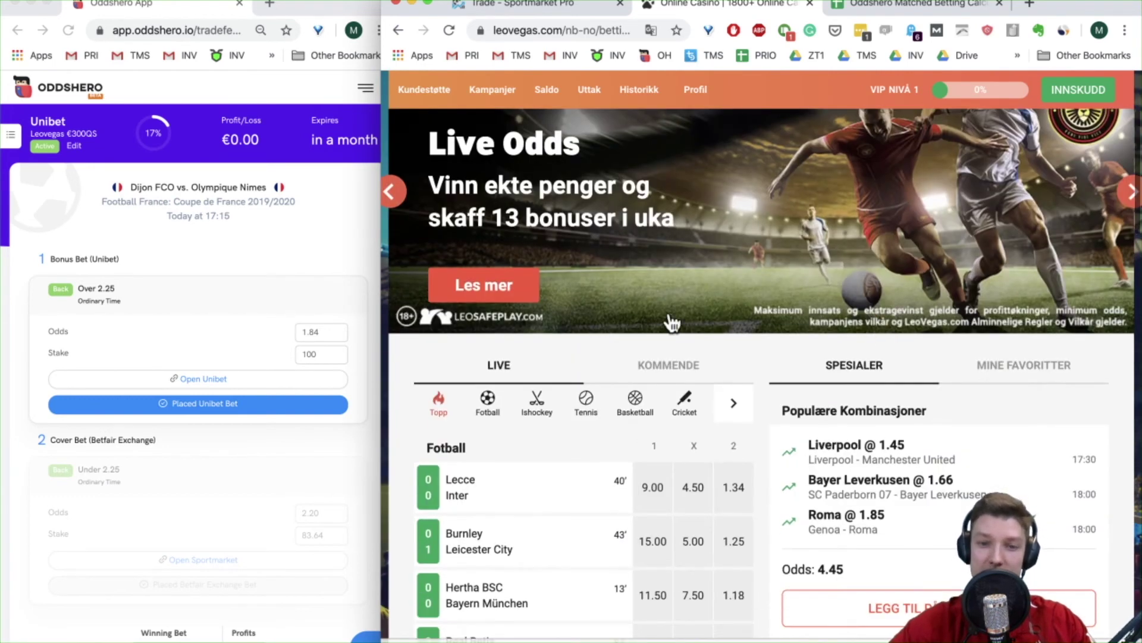
pyautogui.scroll(1, 669, 322)
pyautogui.scroll(-1, 666, 333)
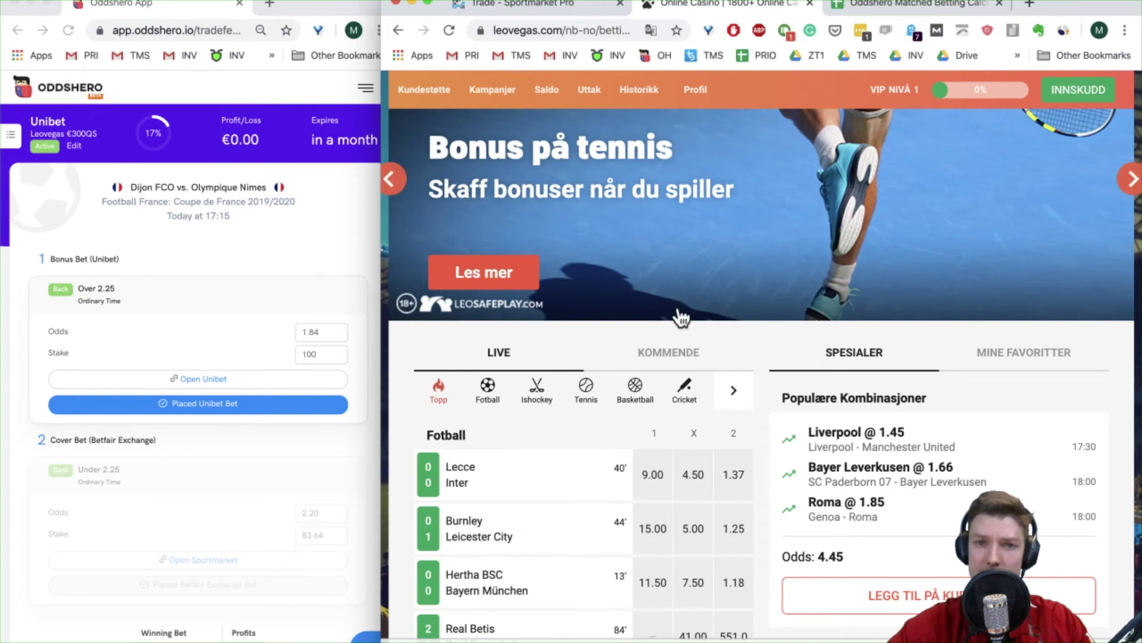
# Step: Search LeoVegas Sport for dijon, choose the football team, and open its Coupe de France match against Nîmes Olympique
pyautogui.scroll(3, 681, 314)
pyautogui.click(933, 212)
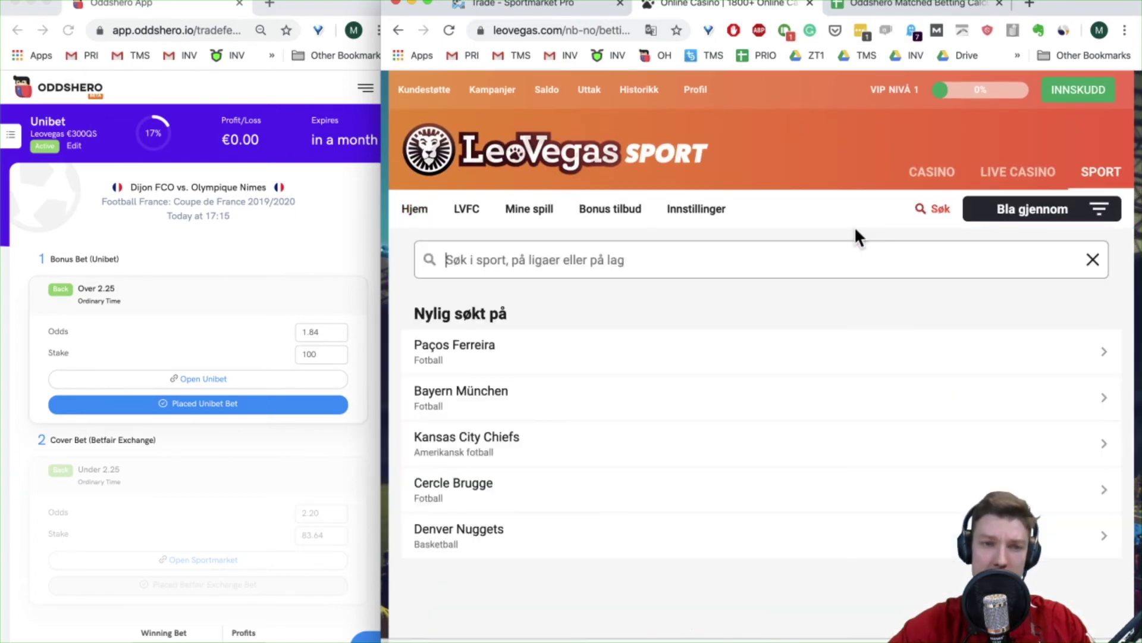
pyautogui.write('dijon')
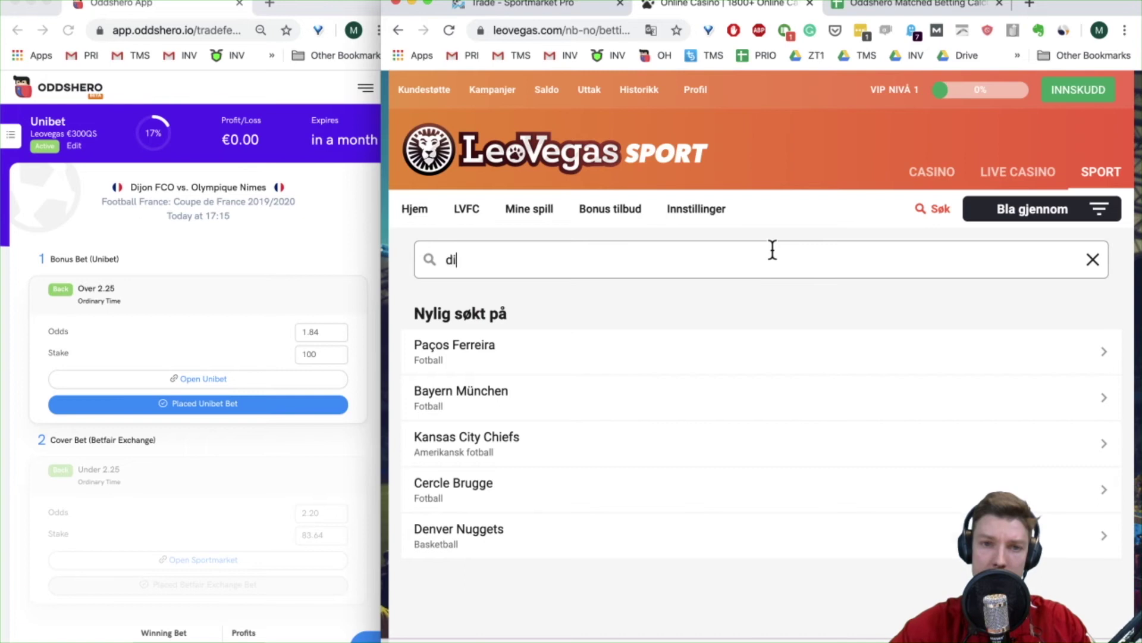
pyautogui.scroll(-10, 164, 263)
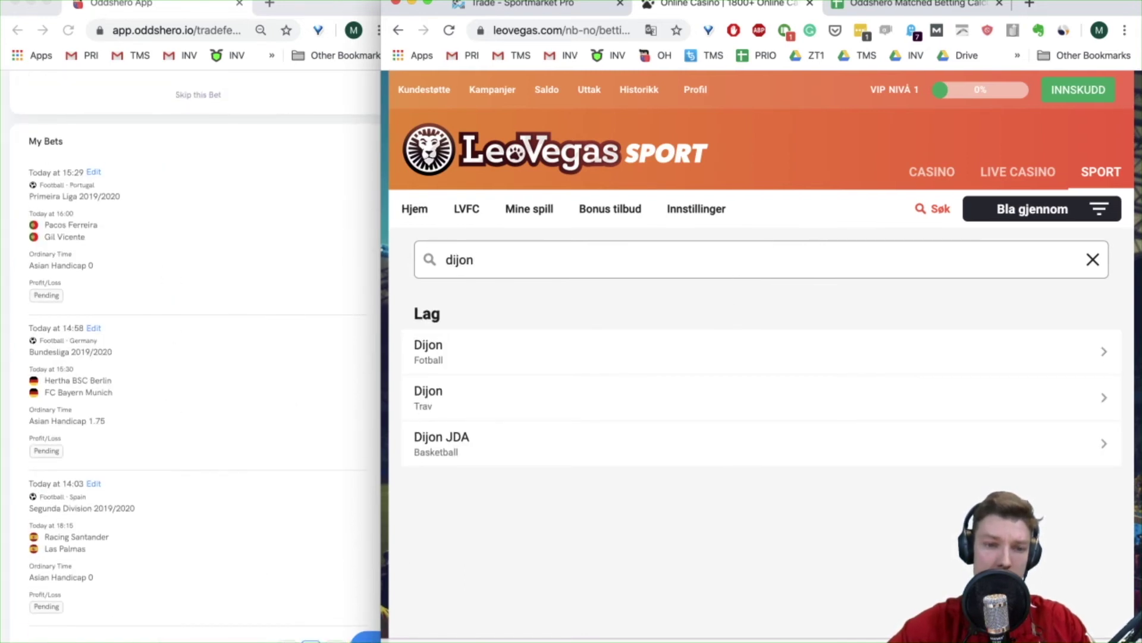
pyautogui.click(198, 268)
pyautogui.scroll(5, 198, 297)
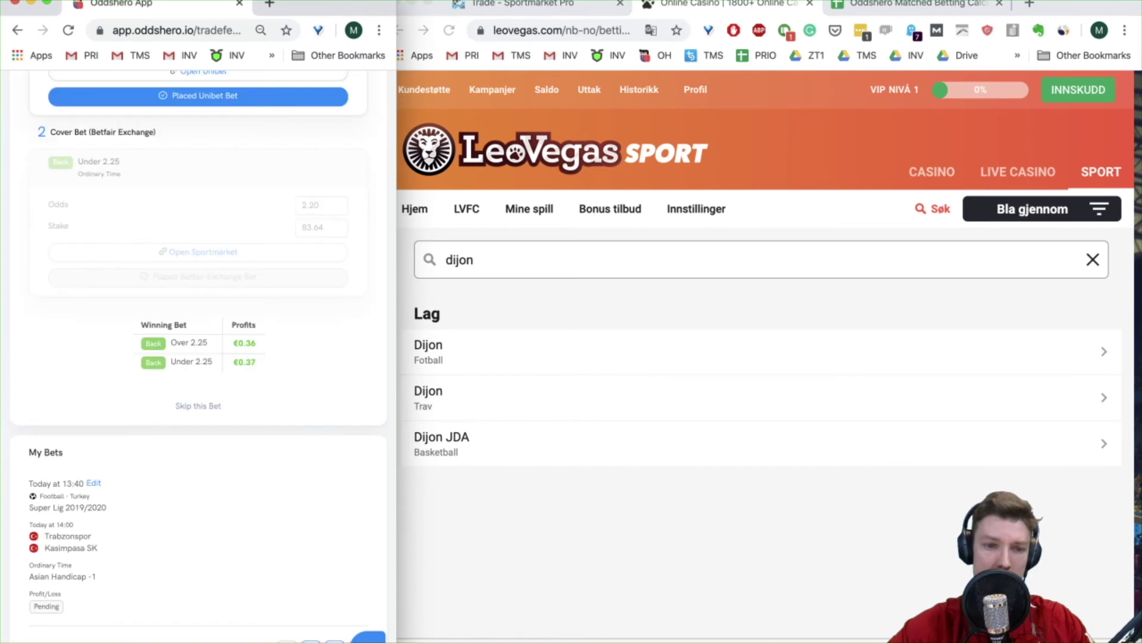
pyautogui.scroll(-5, 198, 357)
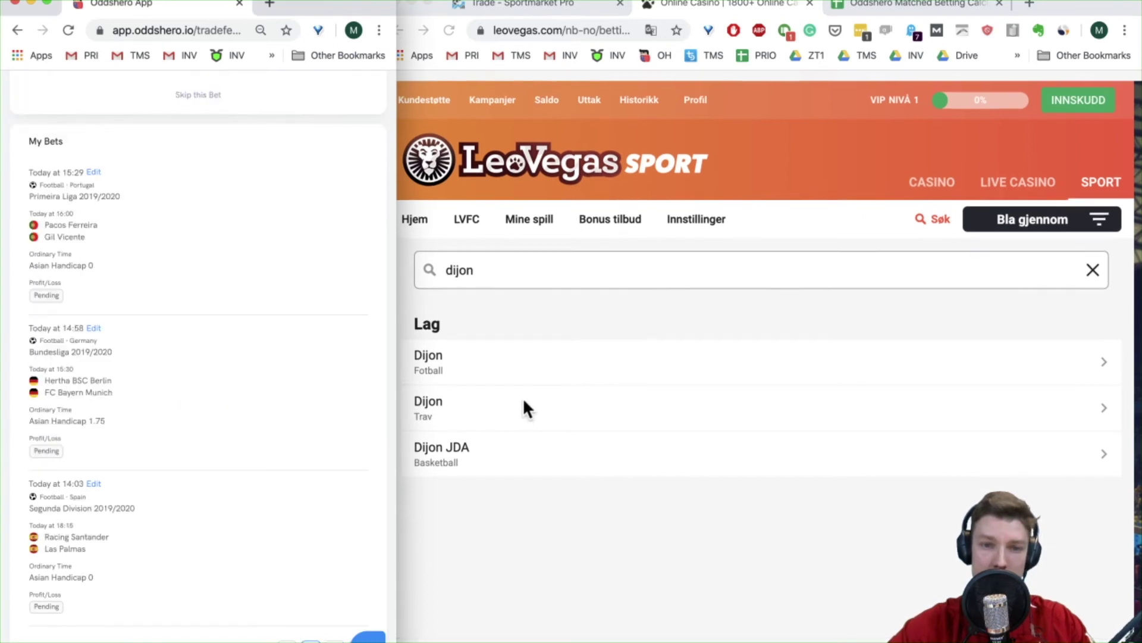
pyautogui.click(468, 361)
pyautogui.scroll(5, 270, 209)
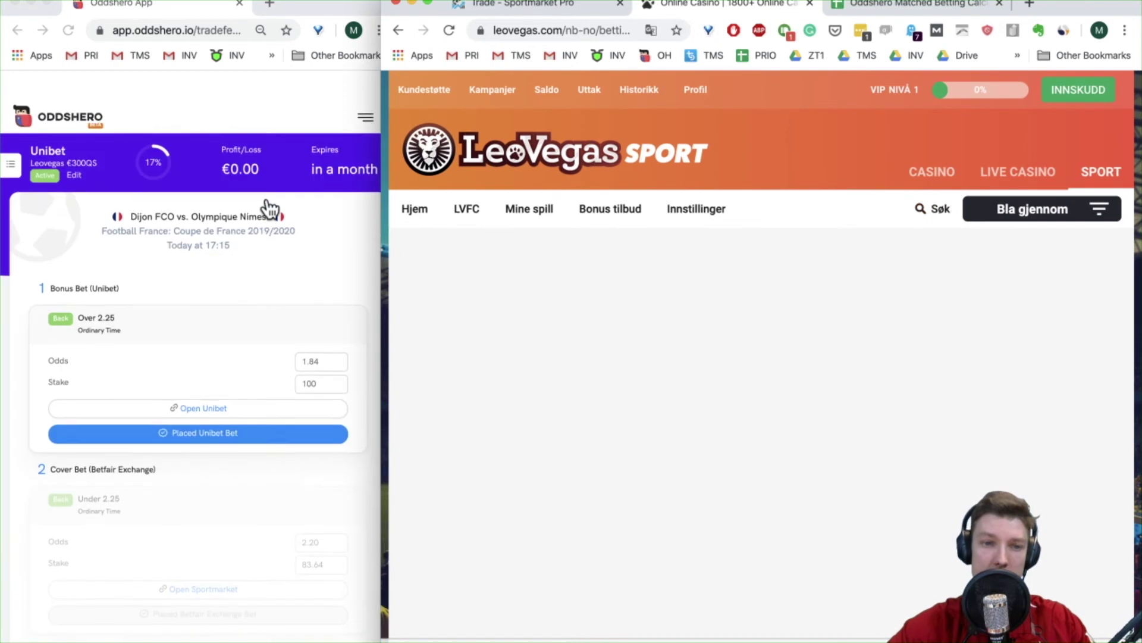
pyautogui.scroll(-2, 265, 199)
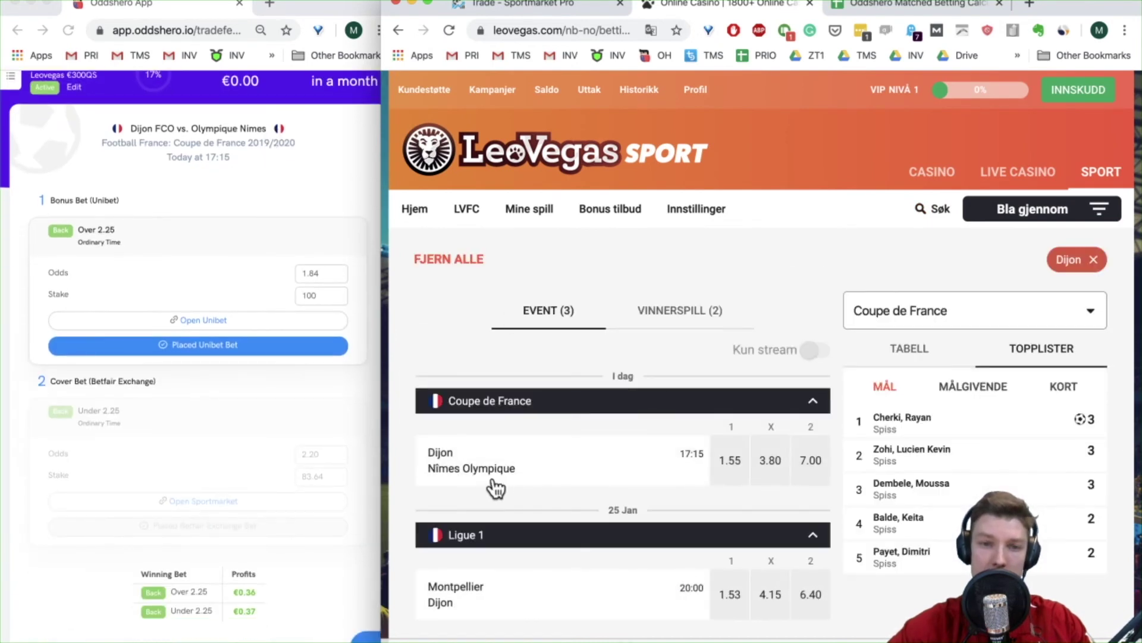
pyautogui.click(493, 483)
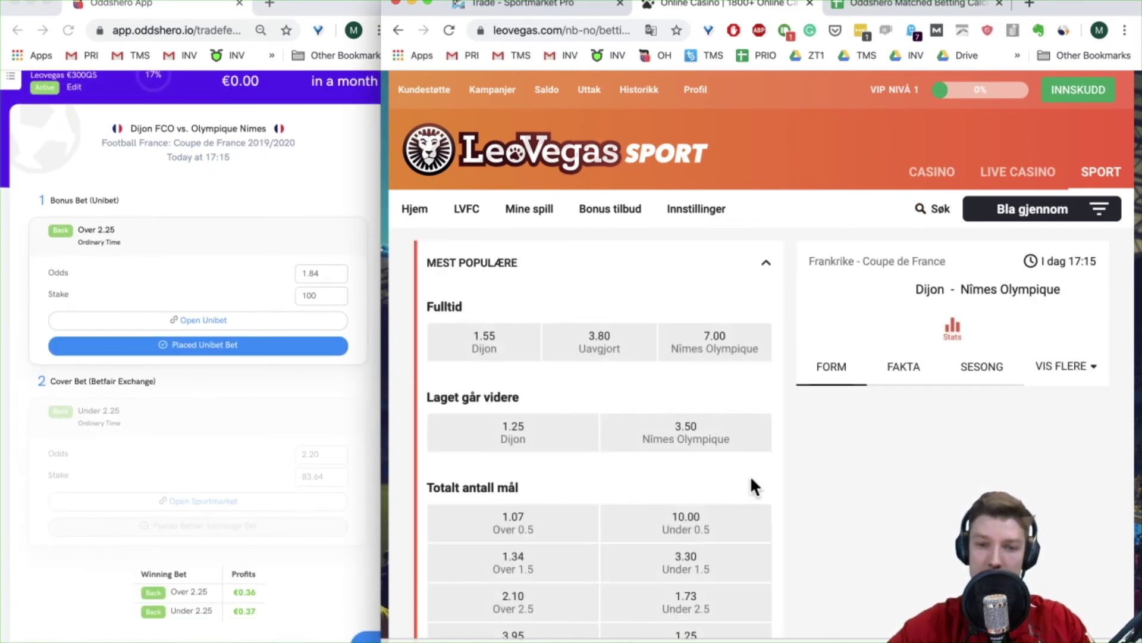
# Step: Look through the Dijon – Nîmes Olympique total goals odds and market groups for an Over 2.25 line
pyautogui.scroll(-7, 750, 475)
pyautogui.scroll(-5, 681, 454)
pyautogui.scroll(-10, 682, 465)
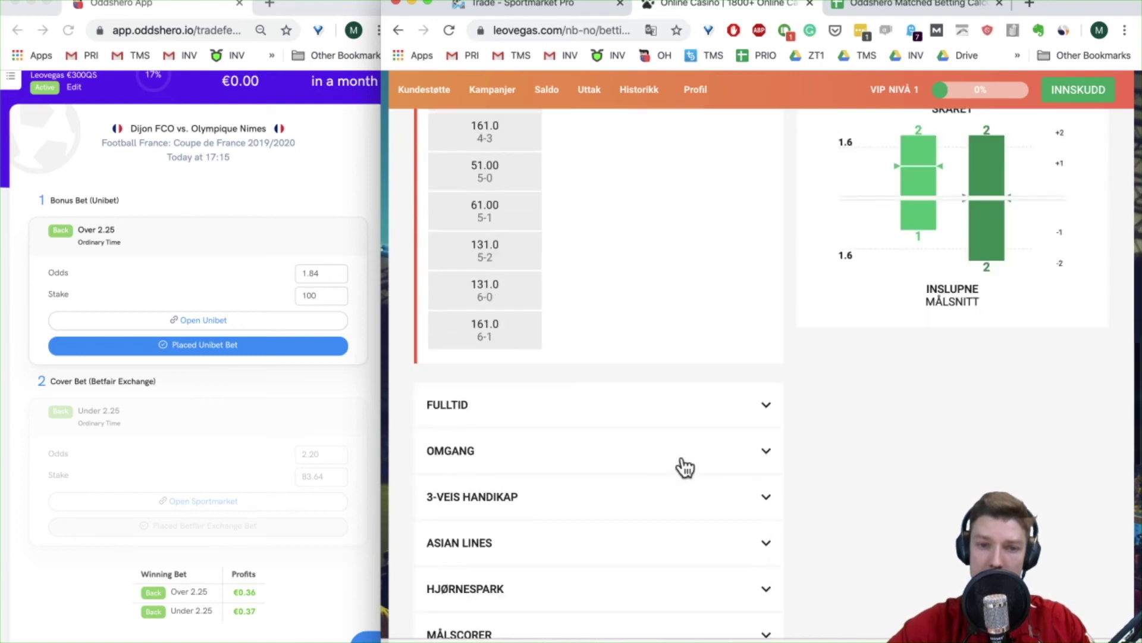
pyautogui.scroll(-1, 543, 527)
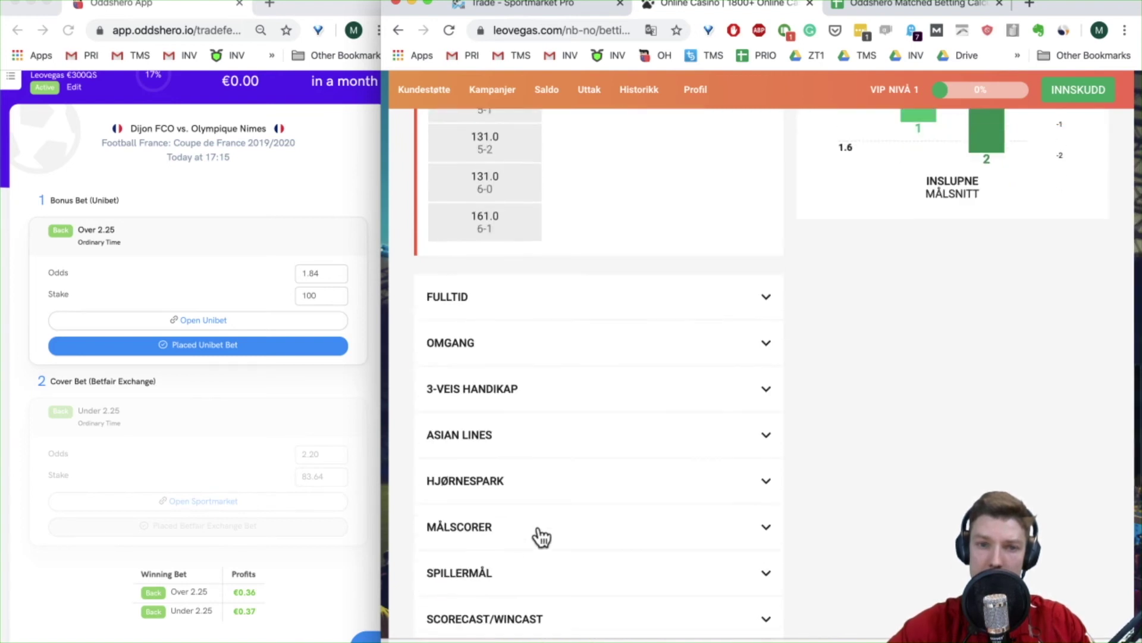
pyautogui.scroll(15, 539, 535)
pyautogui.scroll(4, 537, 525)
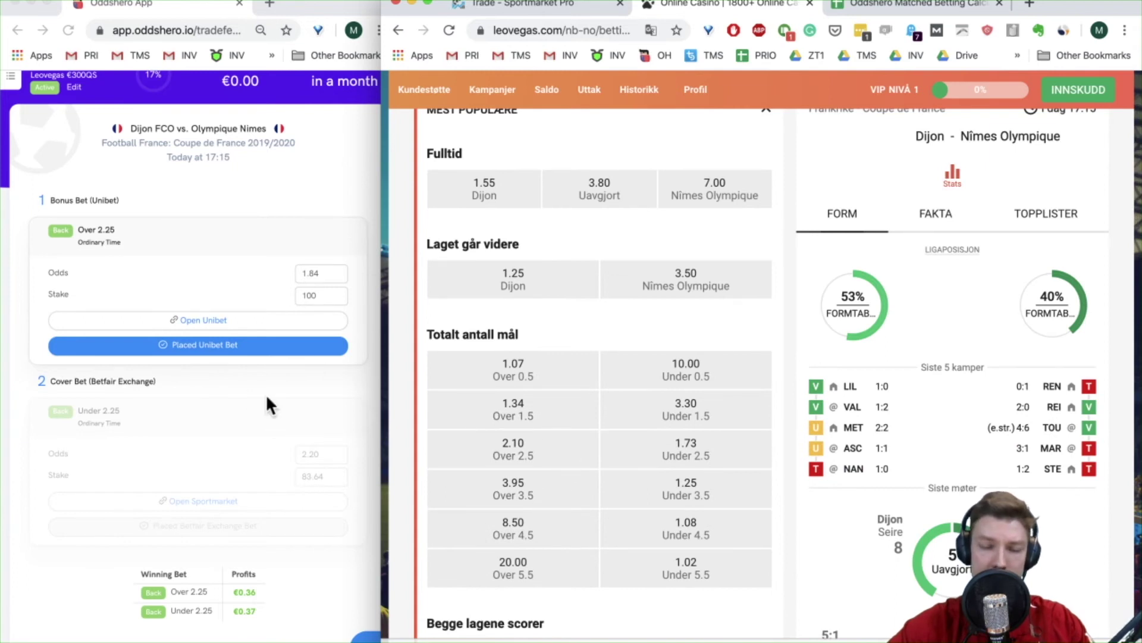
pyautogui.scroll(-4, 678, 530)
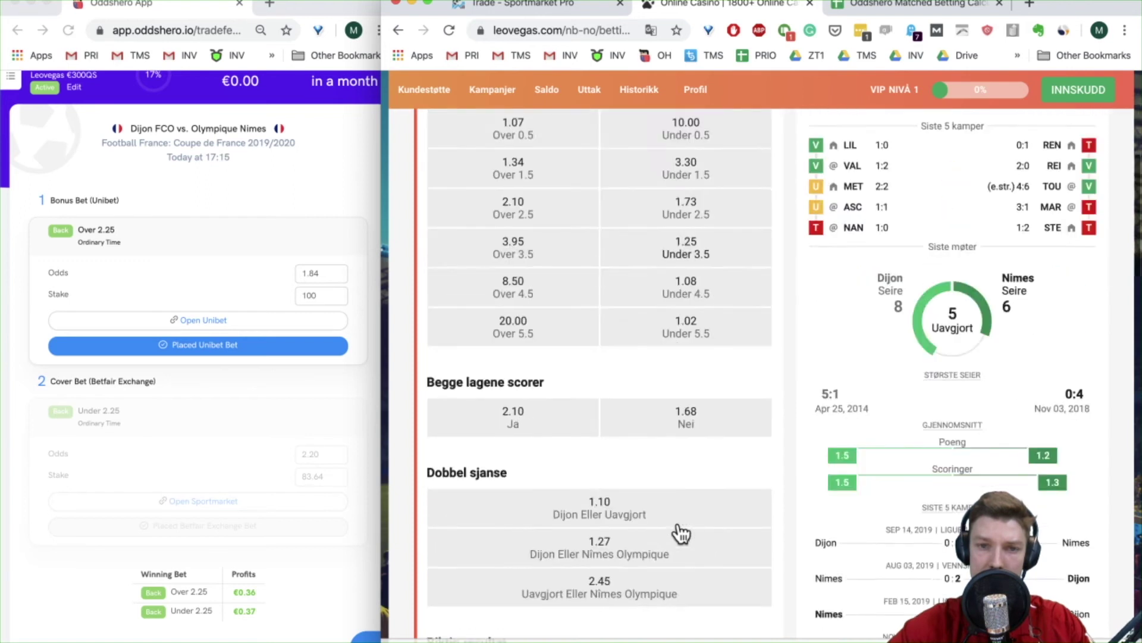
pyautogui.scroll(8, 678, 530)
pyautogui.scroll(-15, 651, 435)
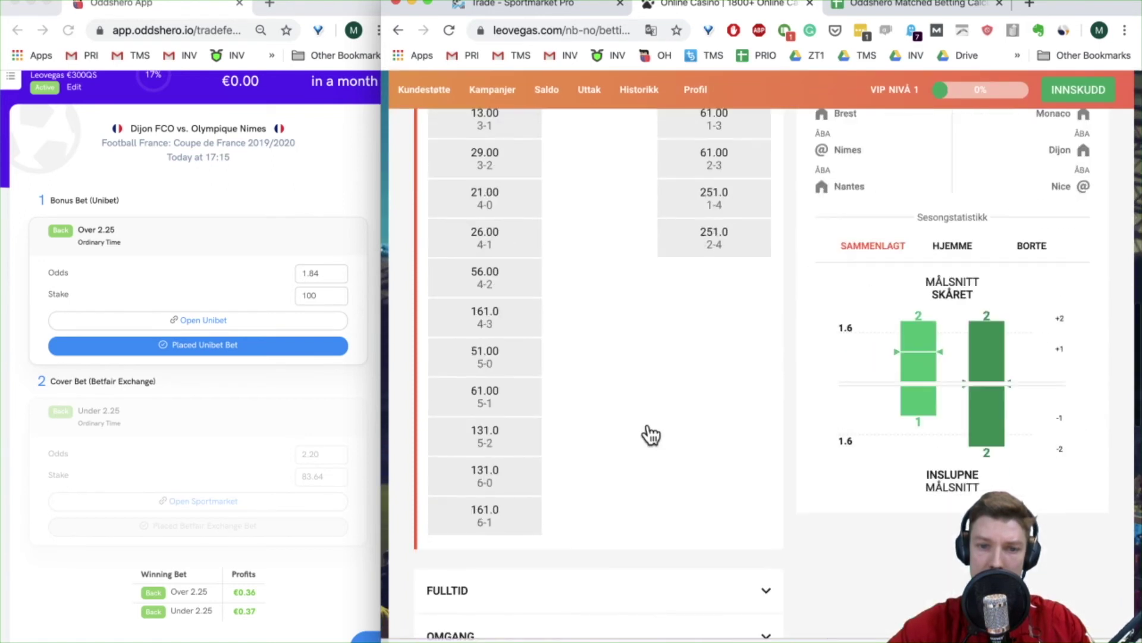
pyautogui.scroll(3, 651, 435)
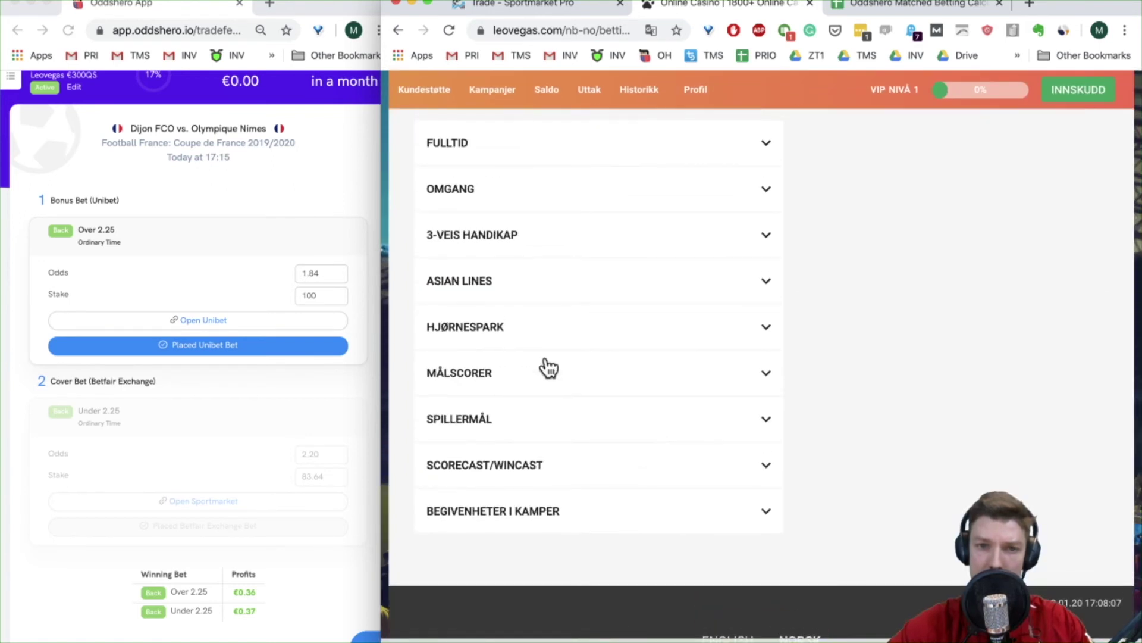
# Step: Expand the full-time market group of the Dijon match and check it for an Over 2.25 goals line
pyautogui.scroll(2, 548, 263)
pyautogui.click(555, 202)
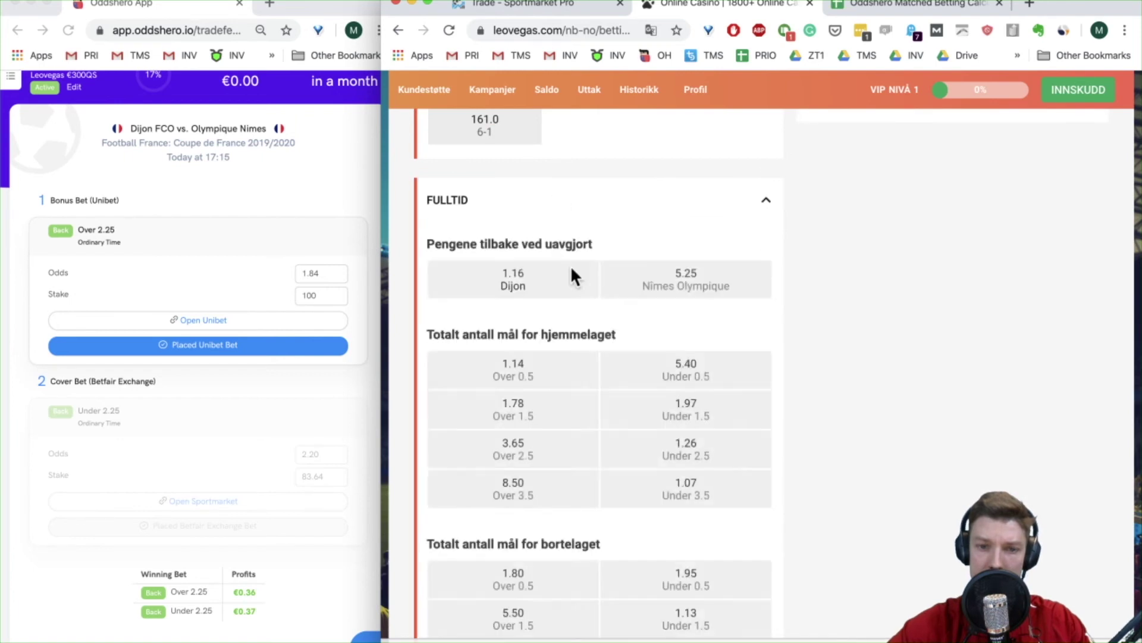
pyautogui.scroll(-6, 577, 333)
pyautogui.scroll(-10, 585, 399)
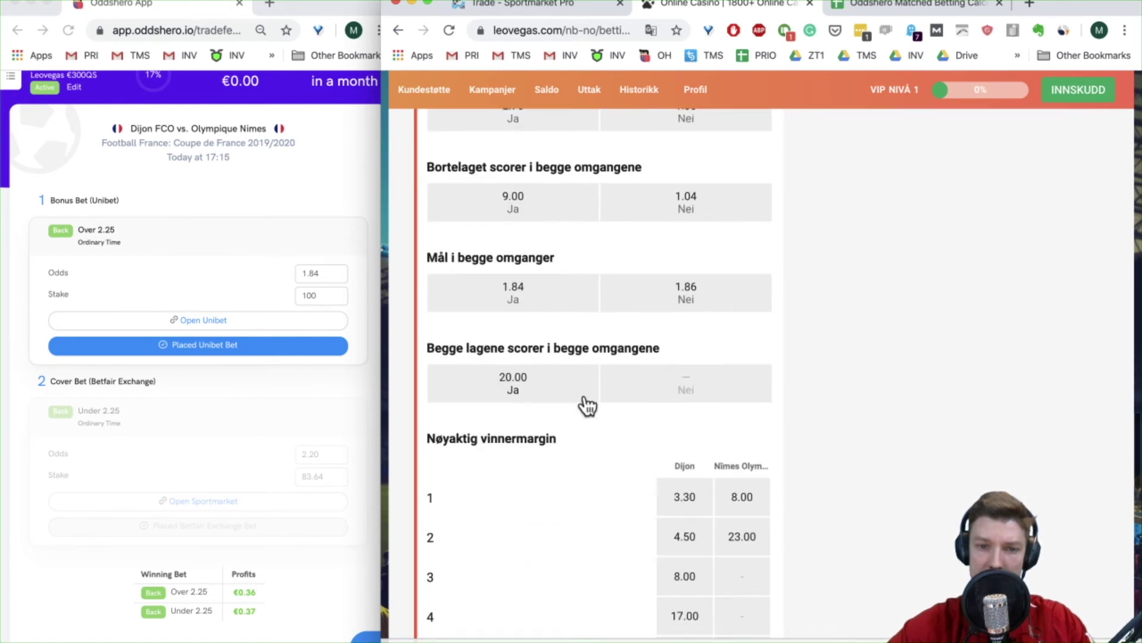
pyautogui.scroll(-7, 583, 394)
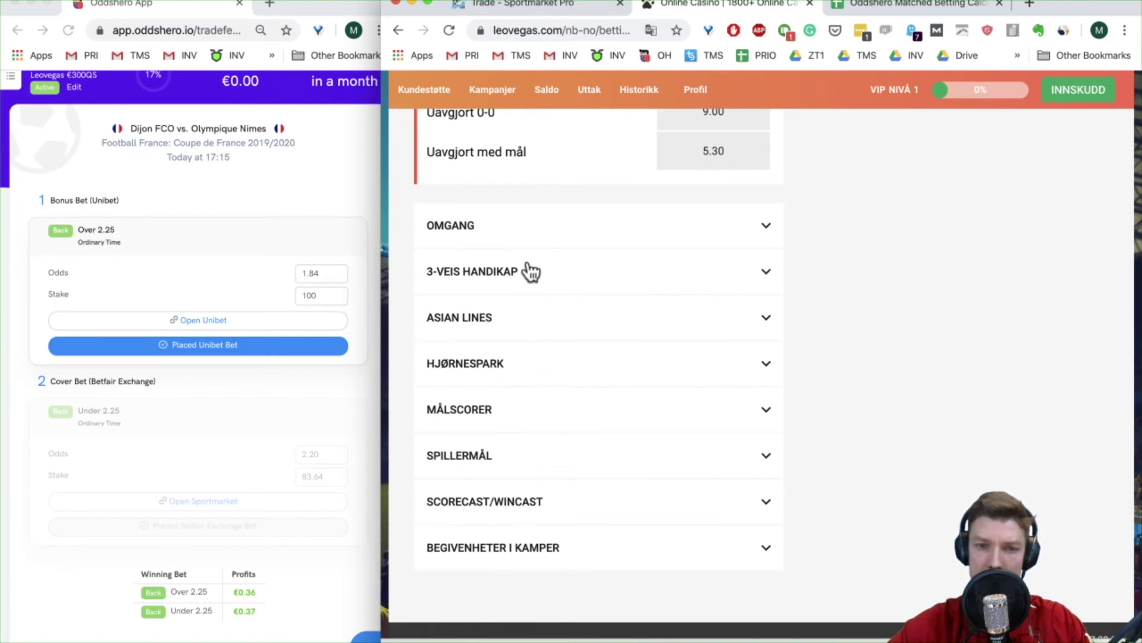
# Step: Switch to Oddshero and skip the suggested Dijon FCO vs. Olympique Nimes bet to get another match
pyautogui.click(194, 460)
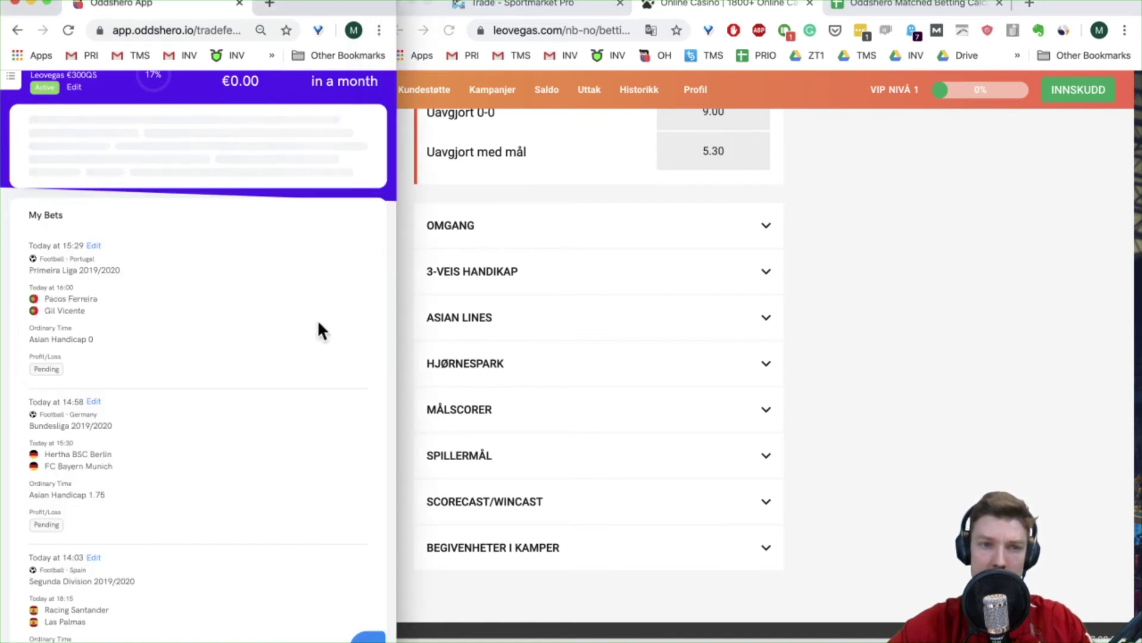
pyautogui.click(241, 216)
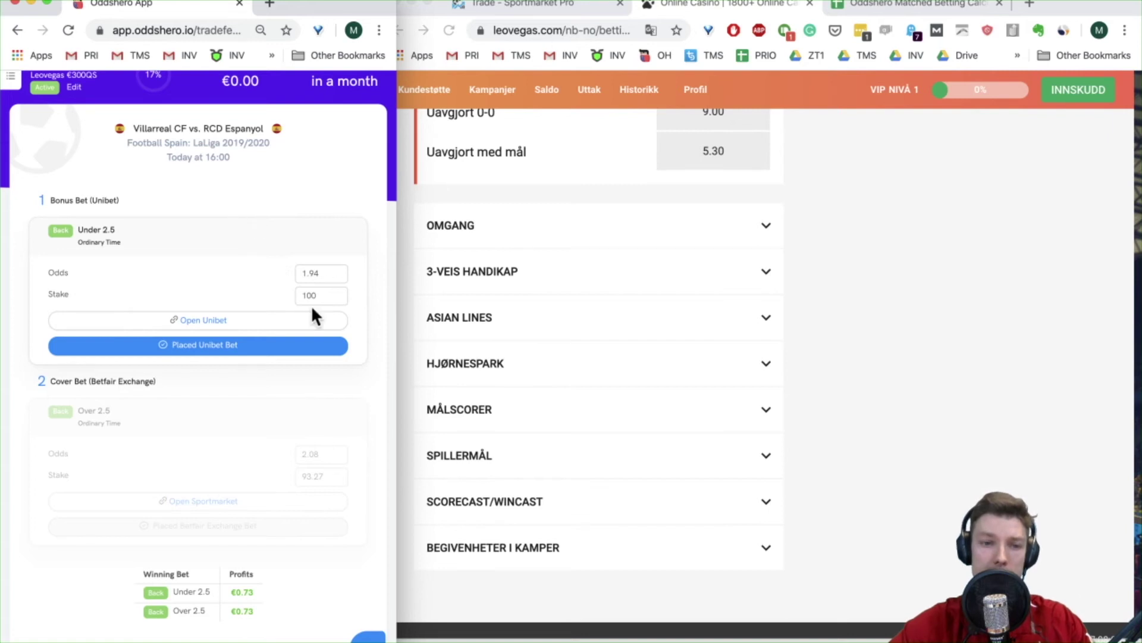
# Step: Search LeoVegas Sport for villareal, choose the Villarreal football team, and open its La Liga match against Espanyol
pyautogui.scroll(20, 818, 435)
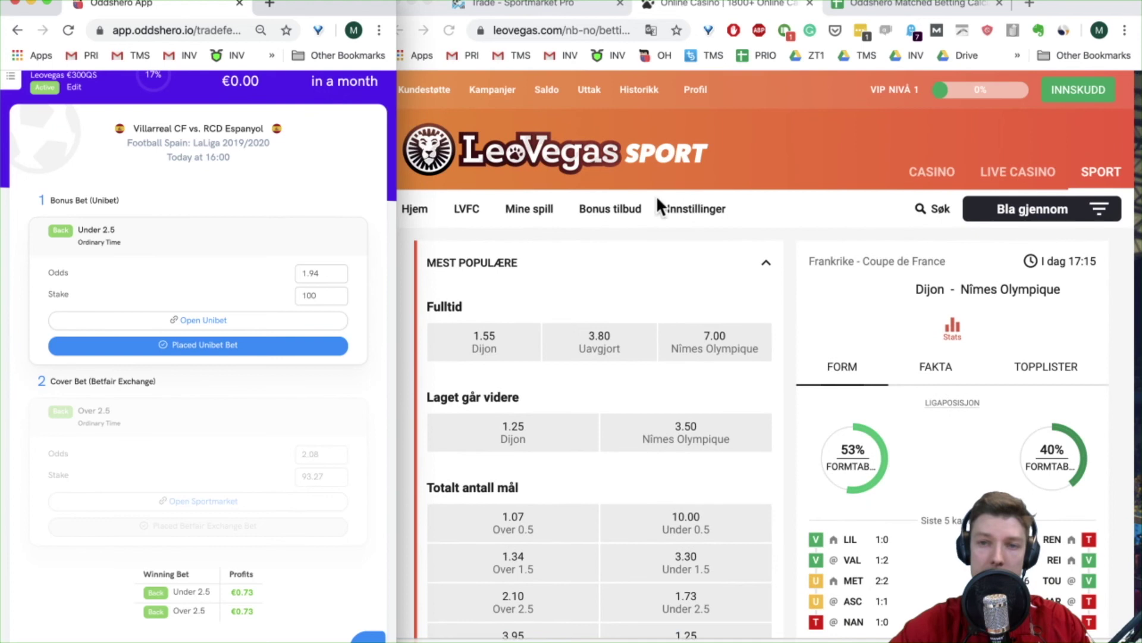
pyautogui.click(939, 212)
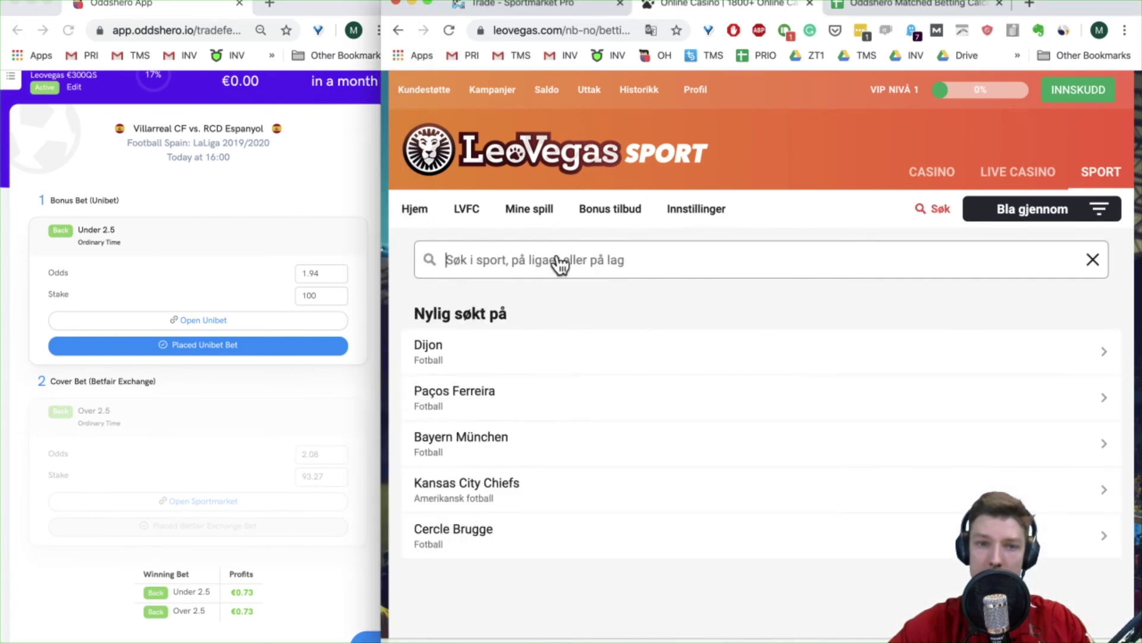
pyautogui.write('villareal')
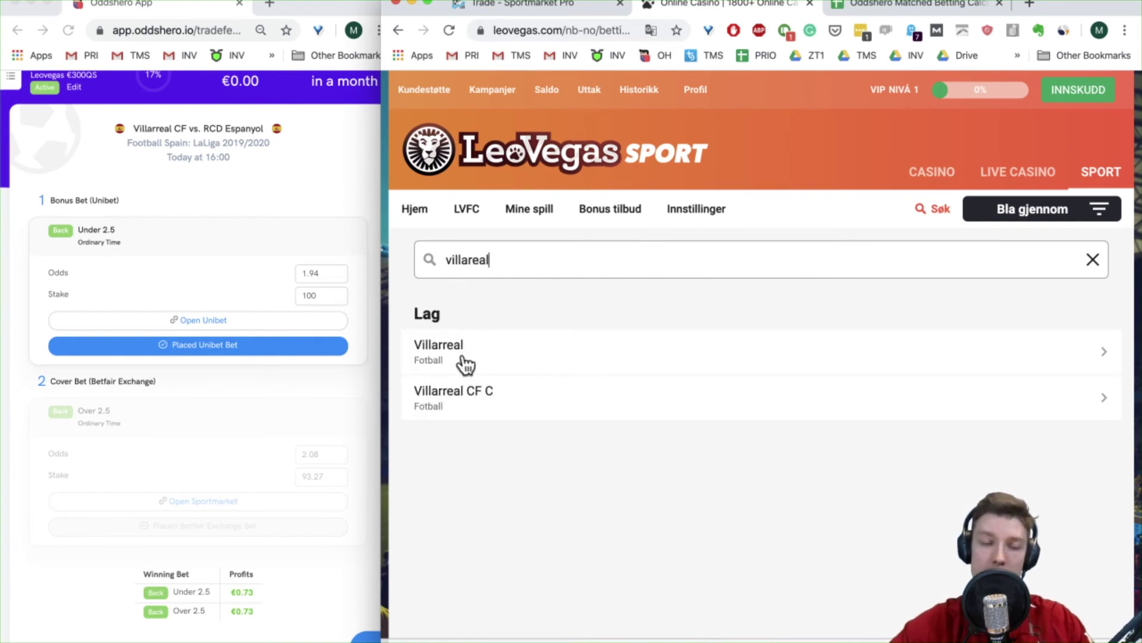
pyautogui.click(462, 361)
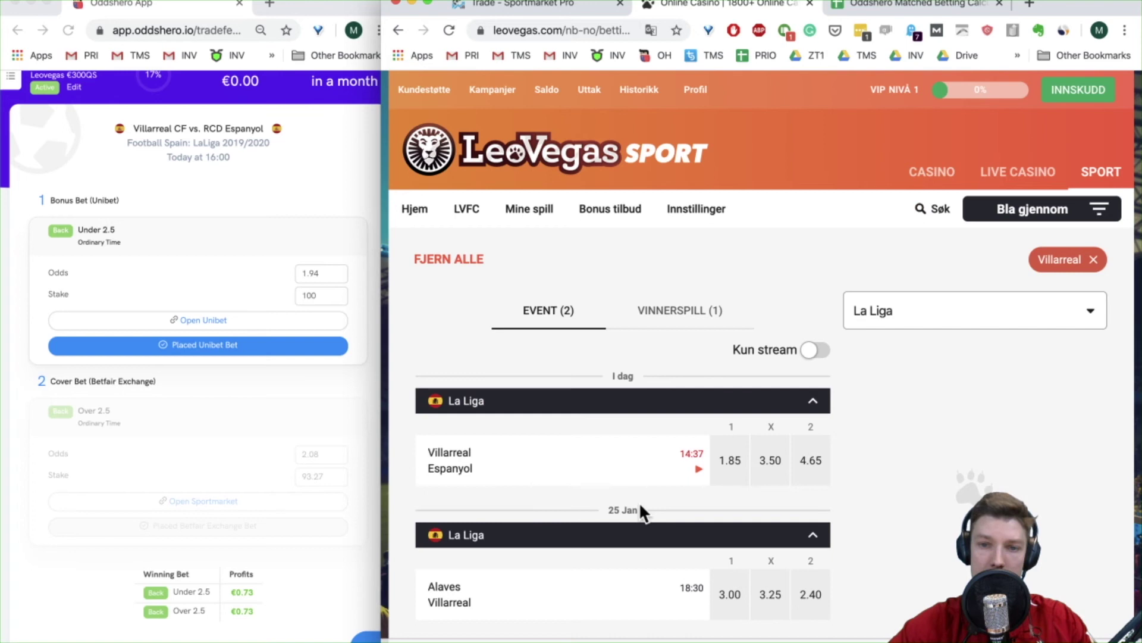
pyautogui.click(459, 466)
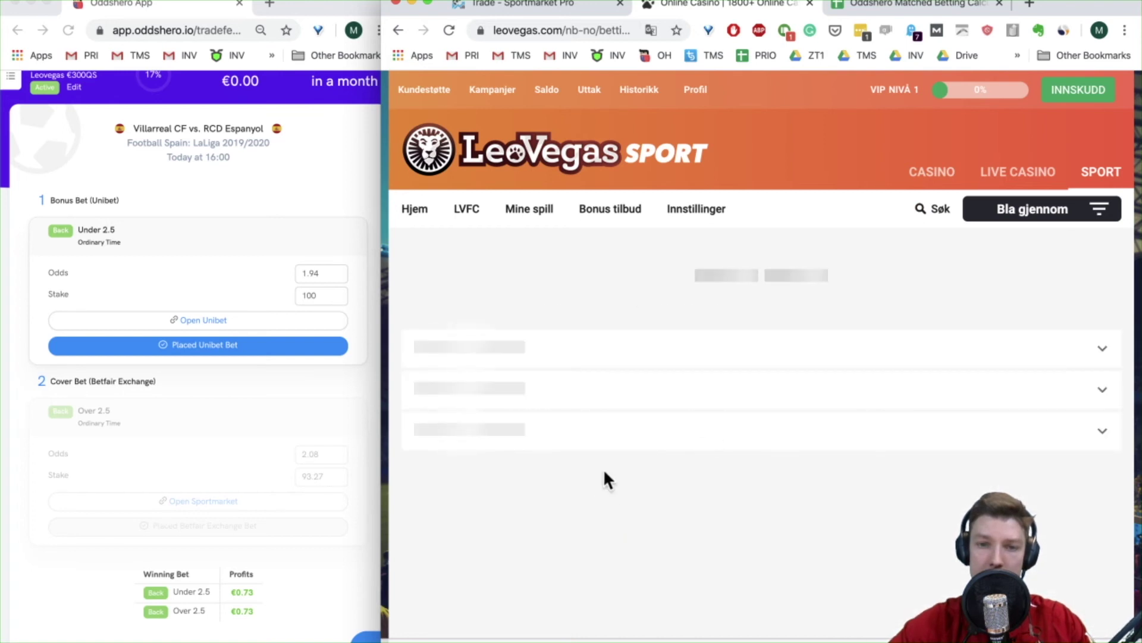
# Step: Check the Under 2.5 goals odds for Villarreal – Espanyol and set the bonus bet's odds in Oddshero to 1.92
pyautogui.scroll(-10, 714, 505)
pyautogui.scroll(6, 717, 509)
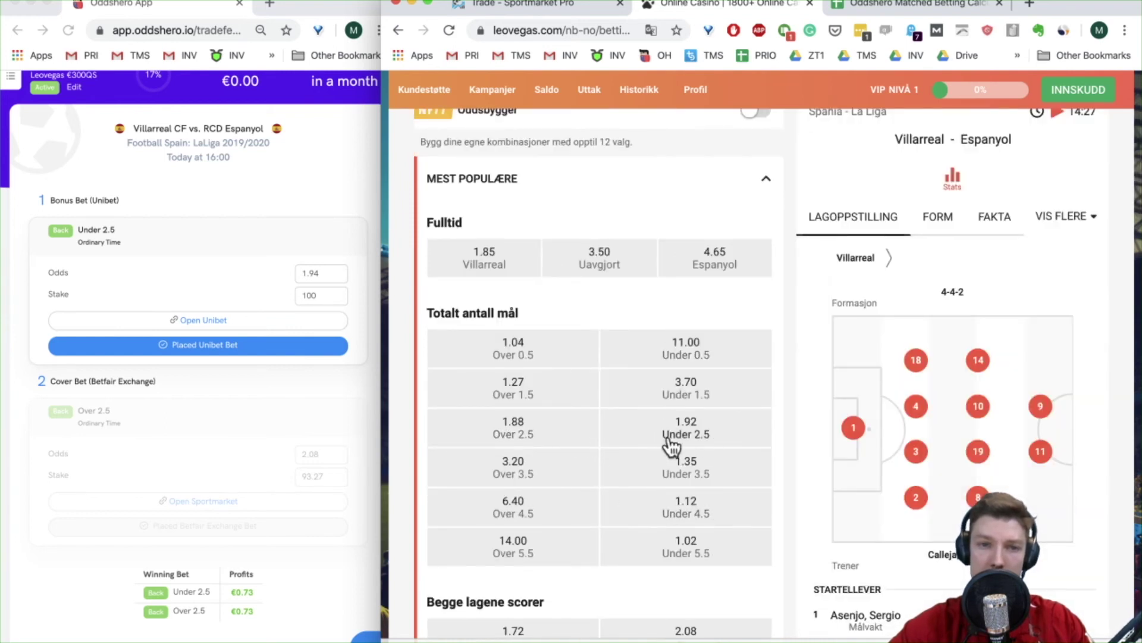
pyautogui.click(329, 275)
pyautogui.click(328, 275)
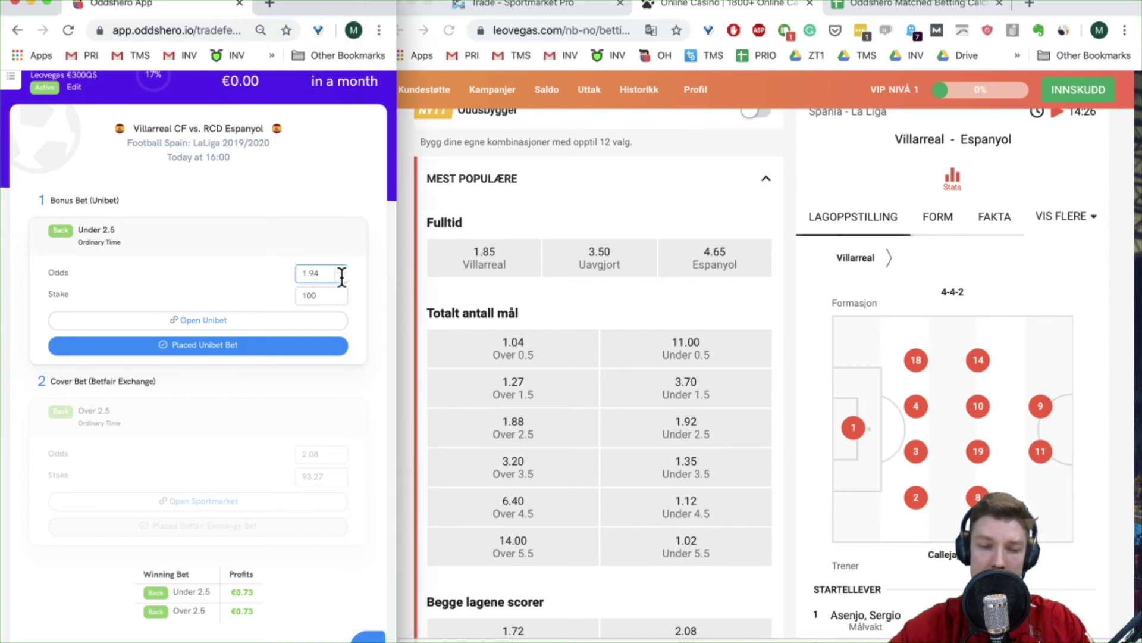
pyautogui.press('BackSpace')
pyautogui.write('2')
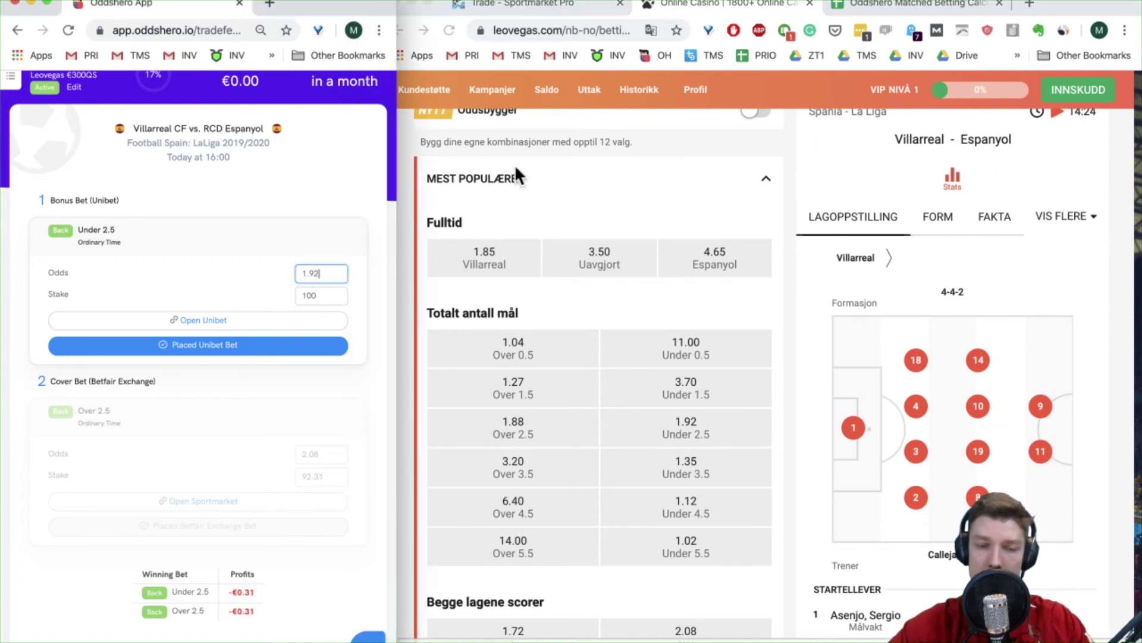
# Step: Switch to Sportmarket Pro, search for villare, and add the Villarreal – Espanyol match to the favourites
pyautogui.click(569, 8)
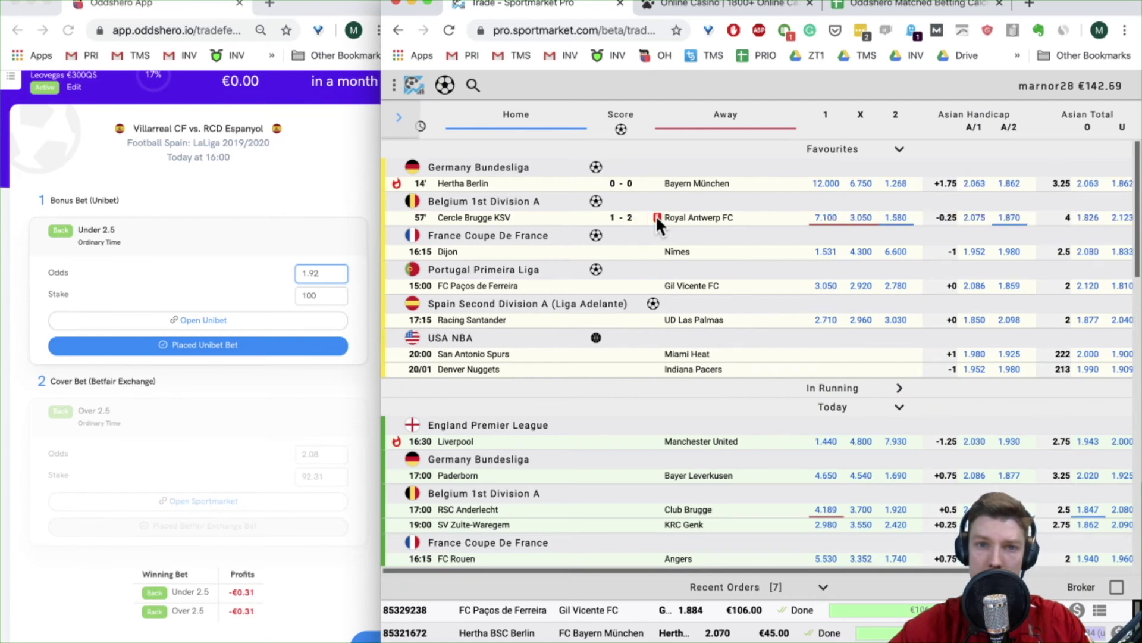
pyautogui.click(473, 85)
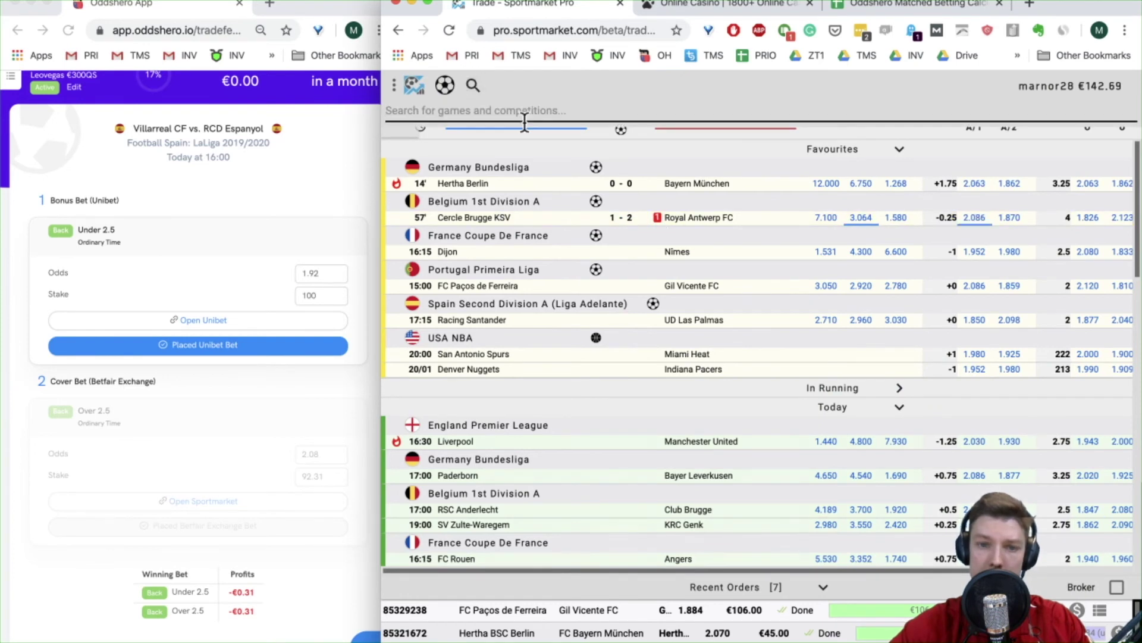
pyautogui.write('villare')
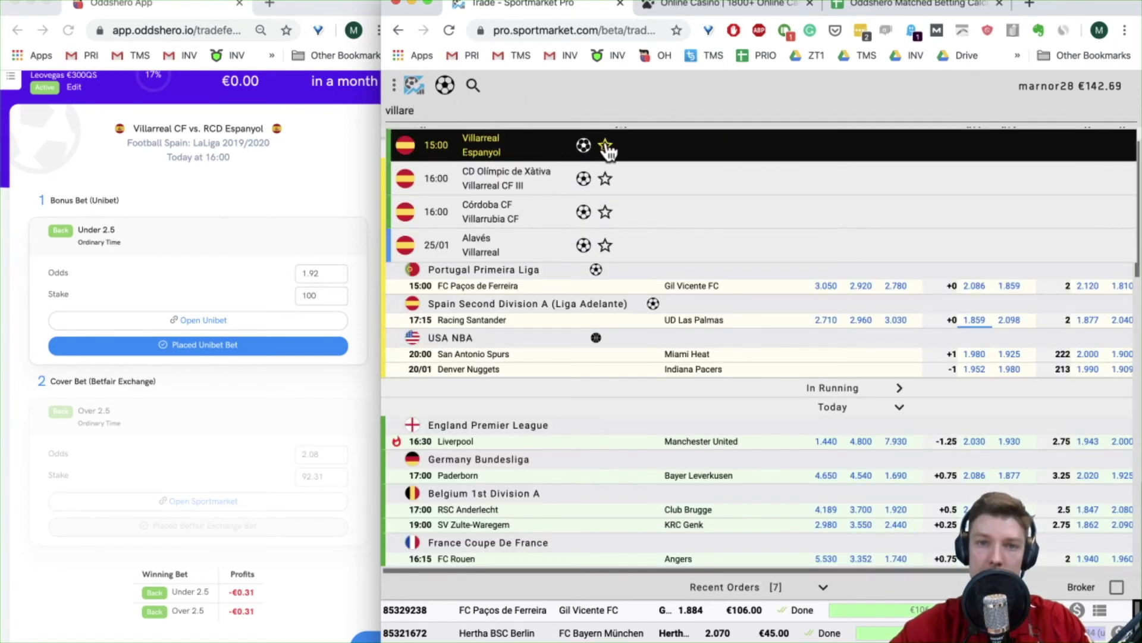
pyautogui.click(480, 148)
pyautogui.scroll(-5, 758, 395)
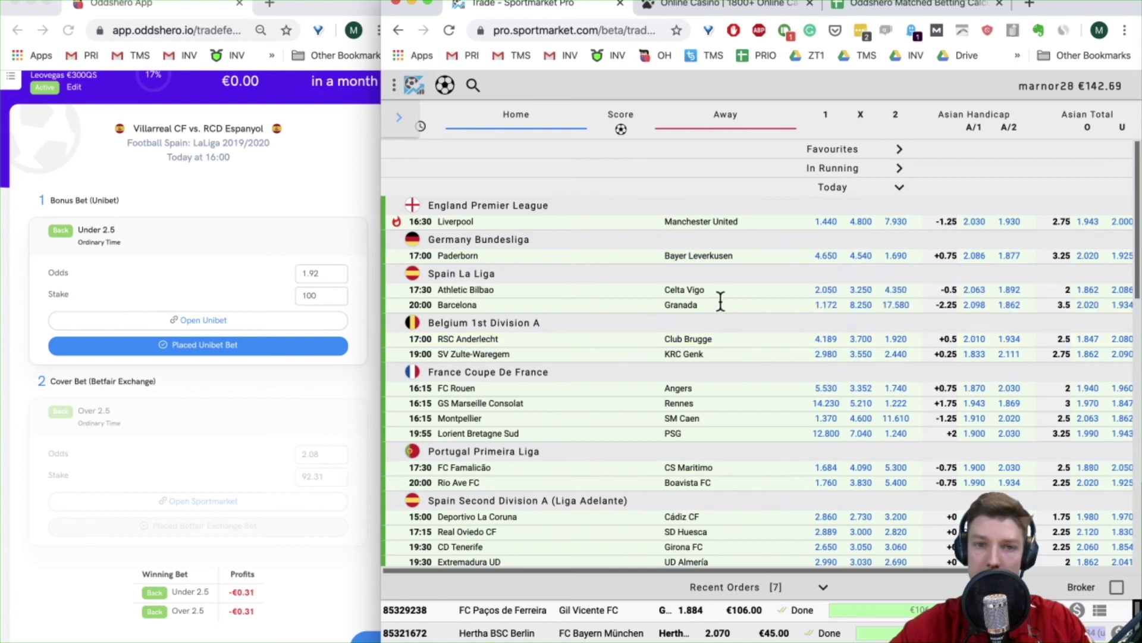
# Step: Expand the favourites and open the full-time Over 2.5 Asian total bet for Villarreal – Espanyol
pyautogui.click(862, 149)
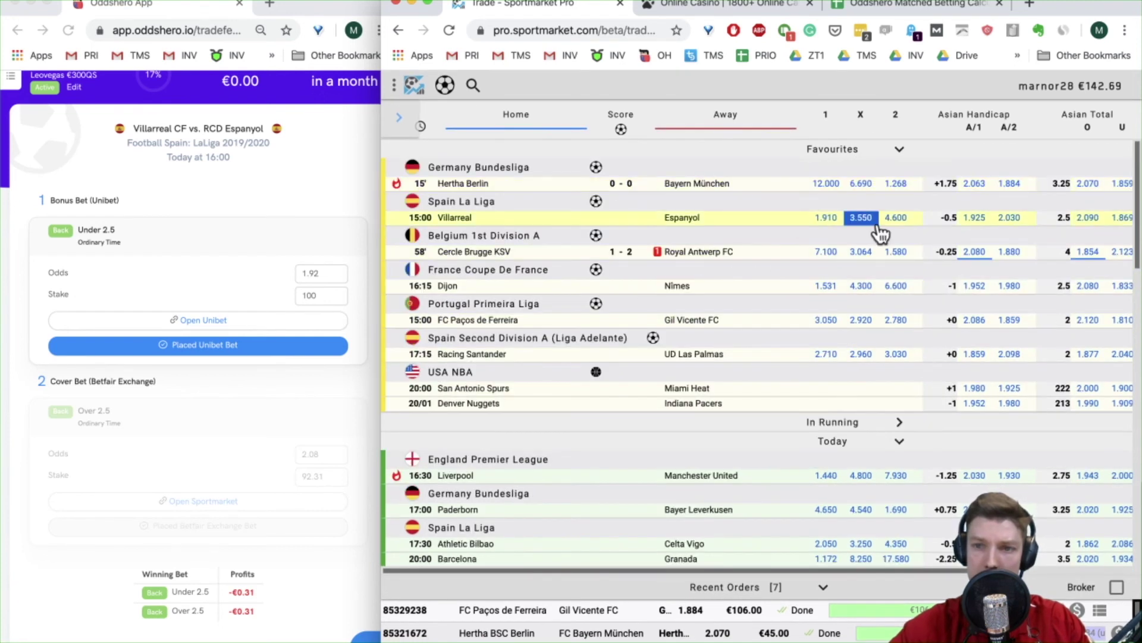
pyautogui.hscroll(2, 982, 233)
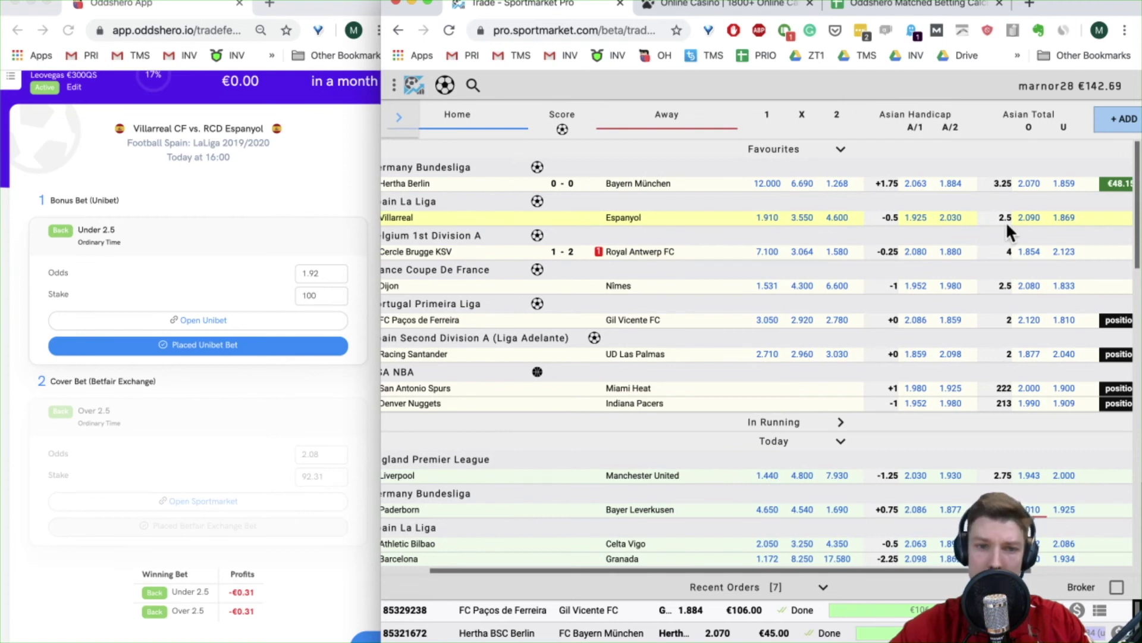
pyautogui.click(1023, 220)
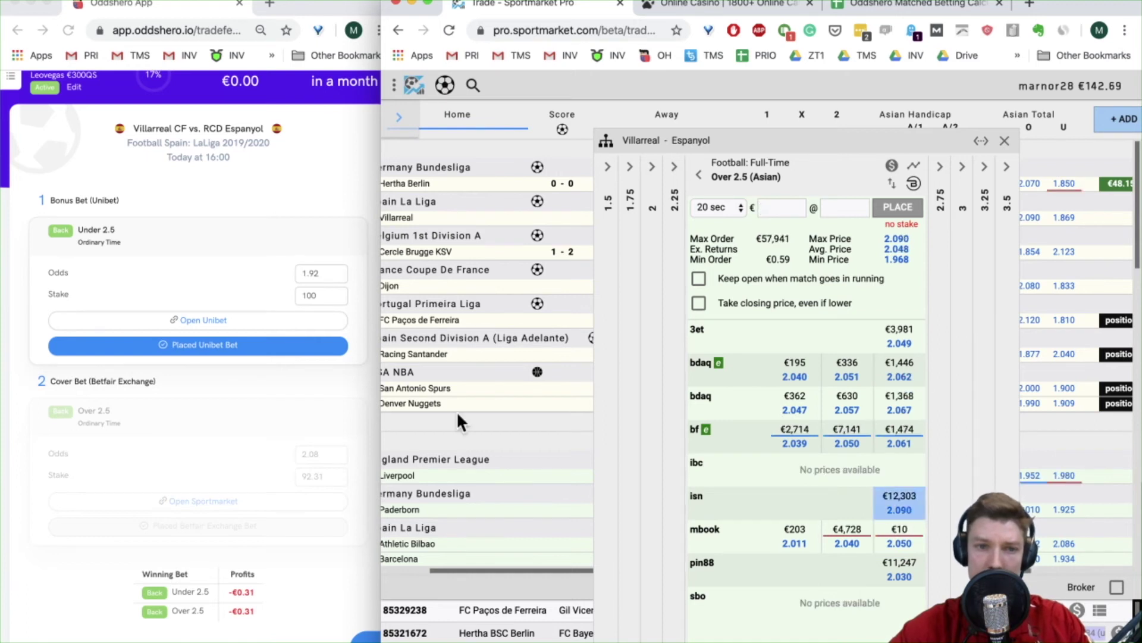
# Step: Set the odds of the Under 2.5 bonus bet on Villarreal vs. Espanyol in Oddshero to 1.91
pyautogui.click(333, 275)
pyautogui.click(341, 277)
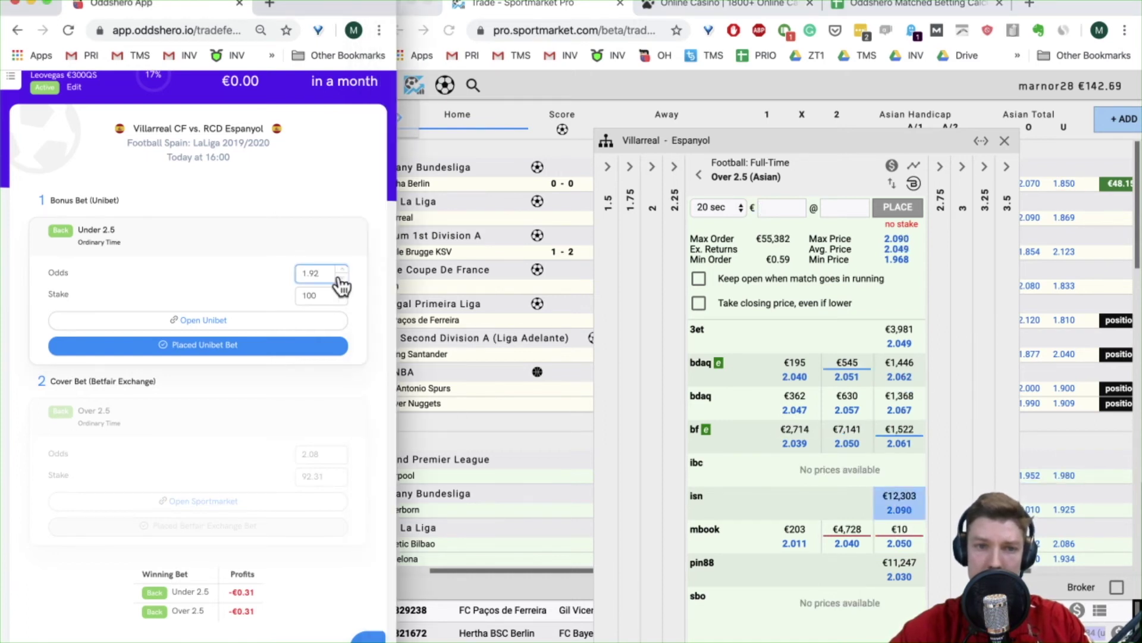
pyautogui.click(342, 277)
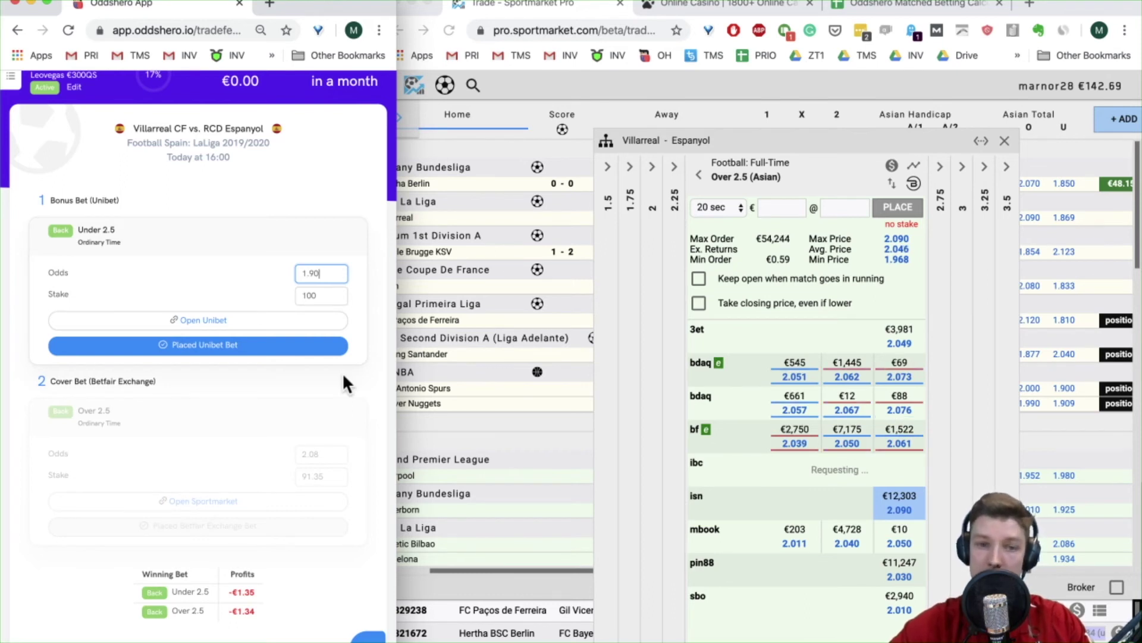
pyautogui.click(342, 269)
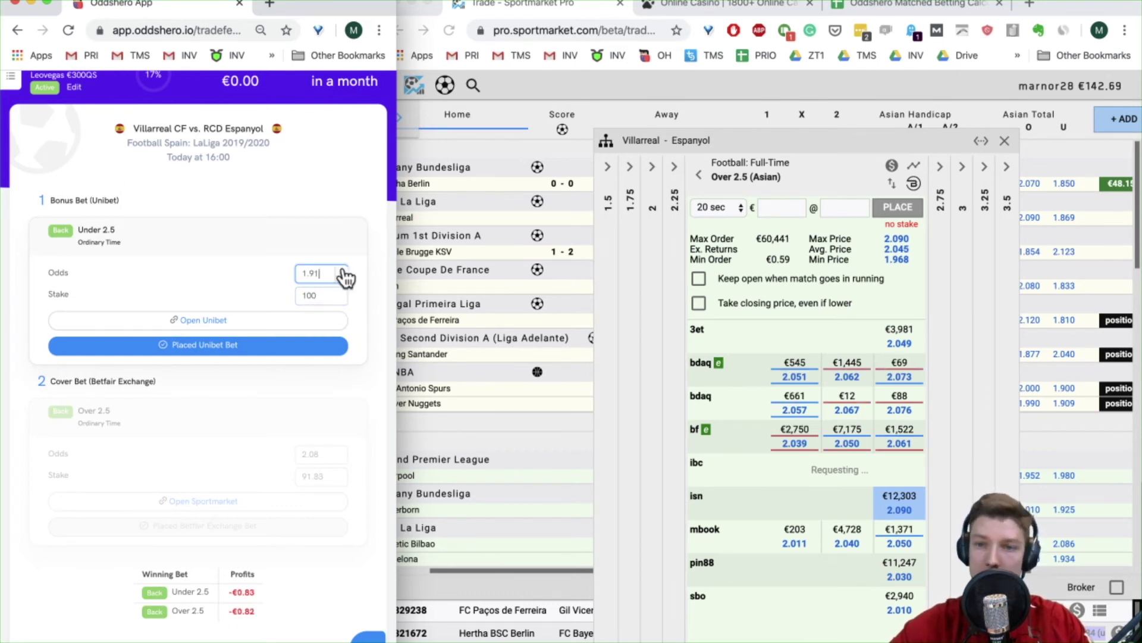
# Step: Compare LeoVegas's current Under 2.5 odds for Villarreal – Espanyol with Oddshero's profit estimate and Sportmarket Pro's Over 2.5 prices
pyautogui.click(727, 6)
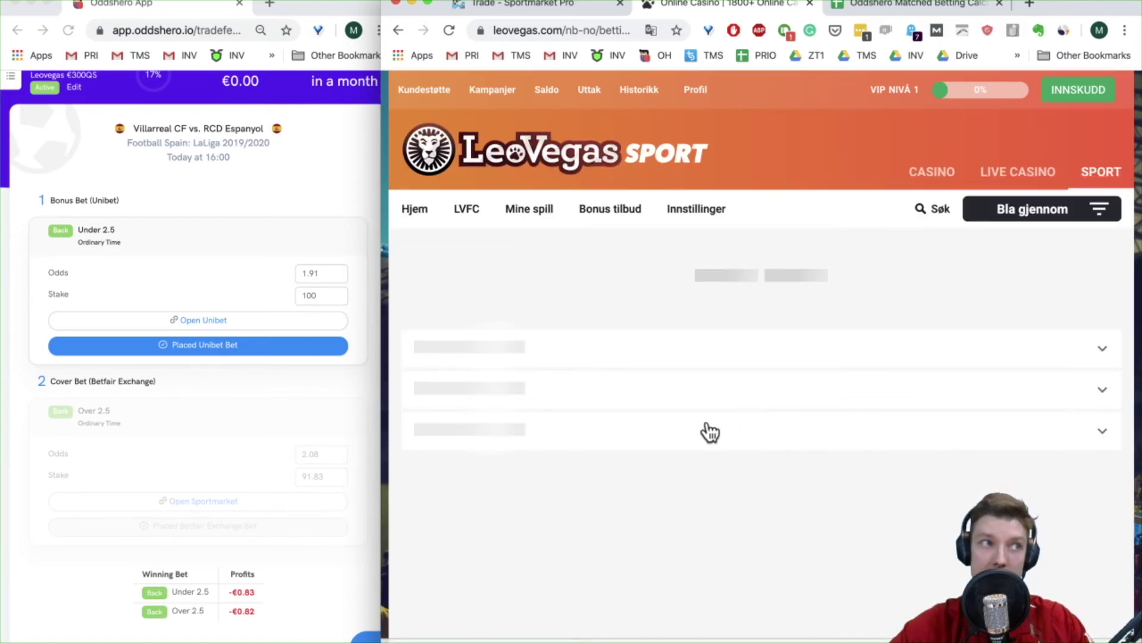
pyautogui.scroll(-1, 675, 496)
pyautogui.scroll(-2, 675, 495)
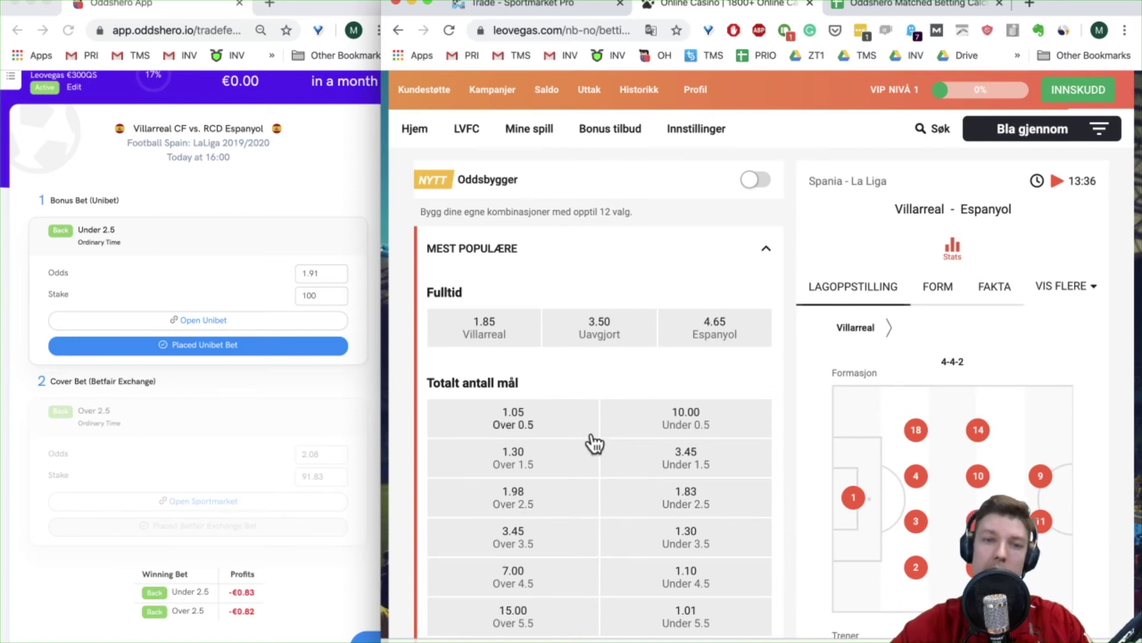
pyautogui.click(209, 428)
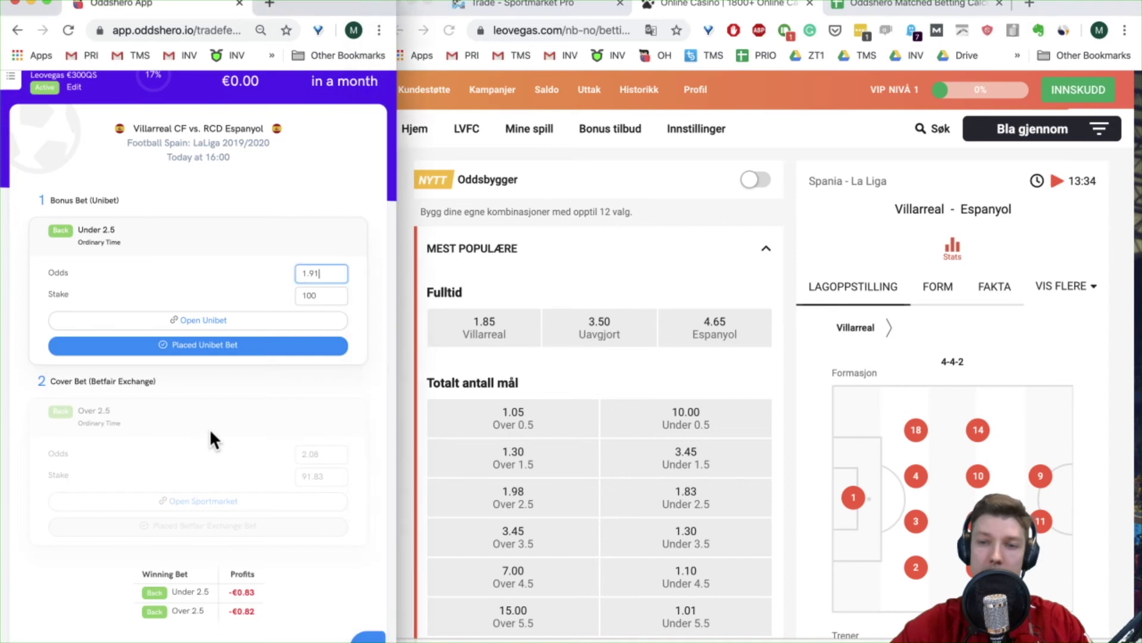
pyautogui.scroll(-2, 259, 495)
pyautogui.scroll(-10, 258, 505)
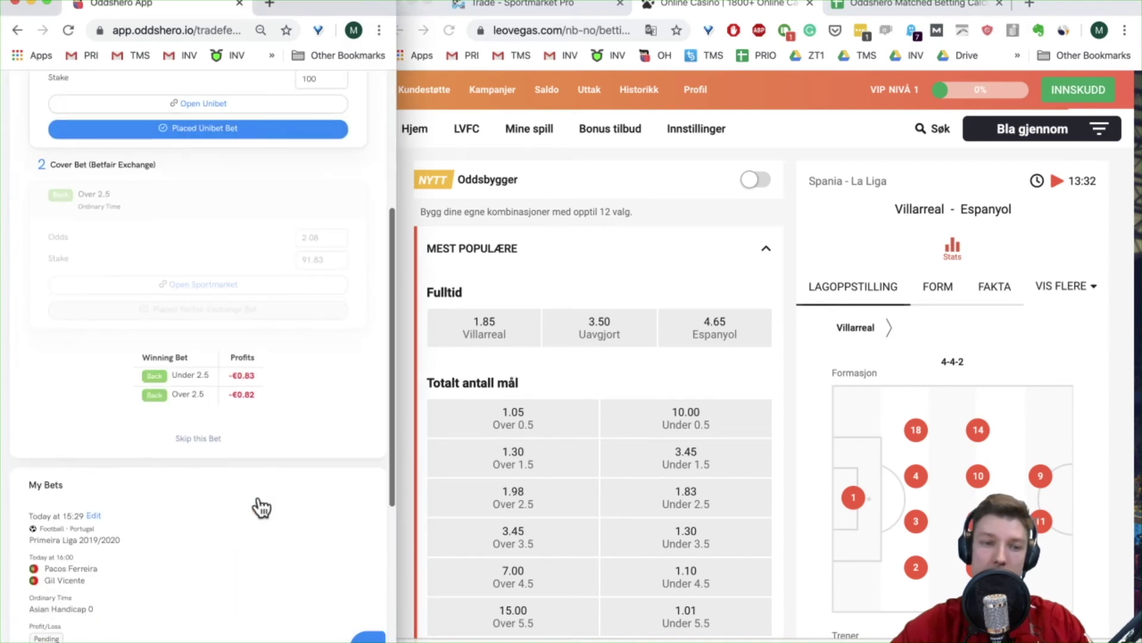
pyautogui.scroll(10, 244, 553)
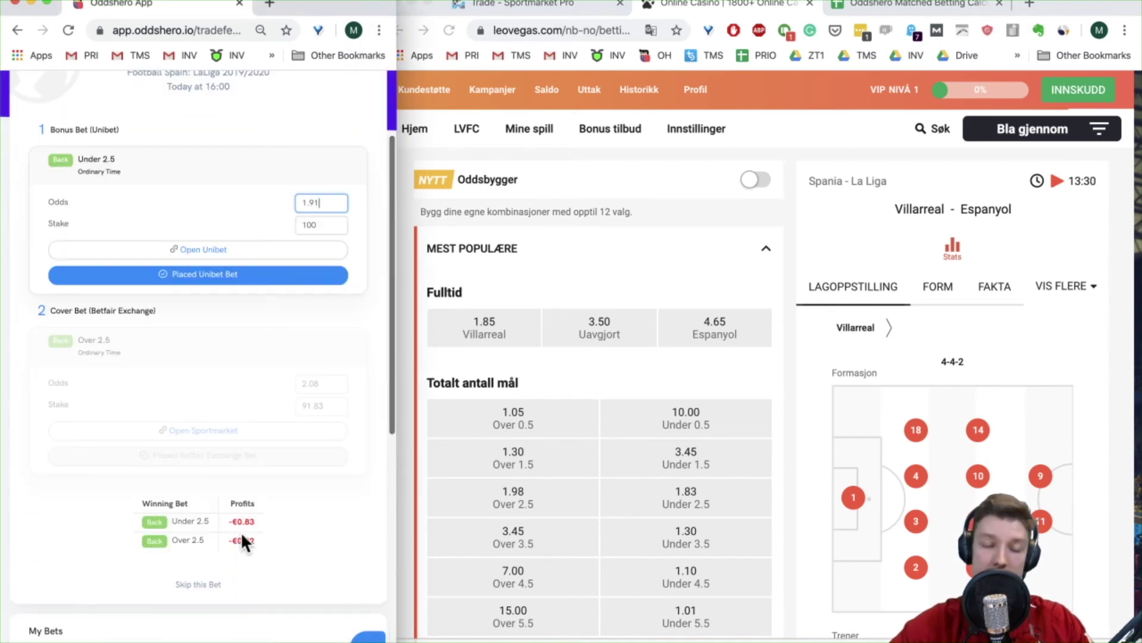
pyautogui.scroll(1, 241, 531)
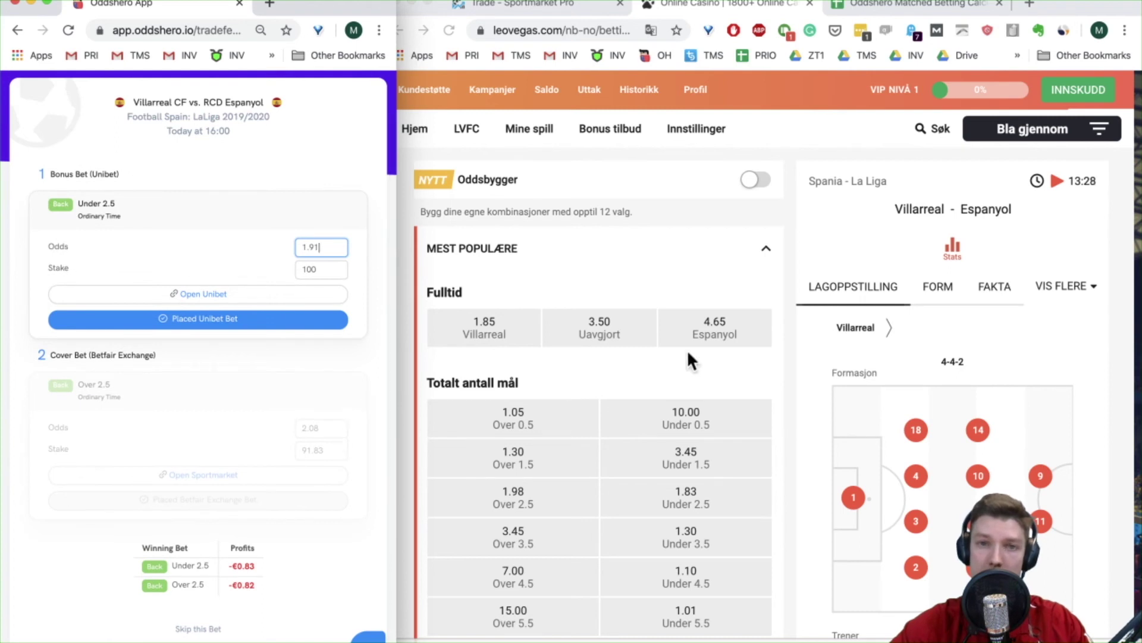
pyautogui.click(523, 8)
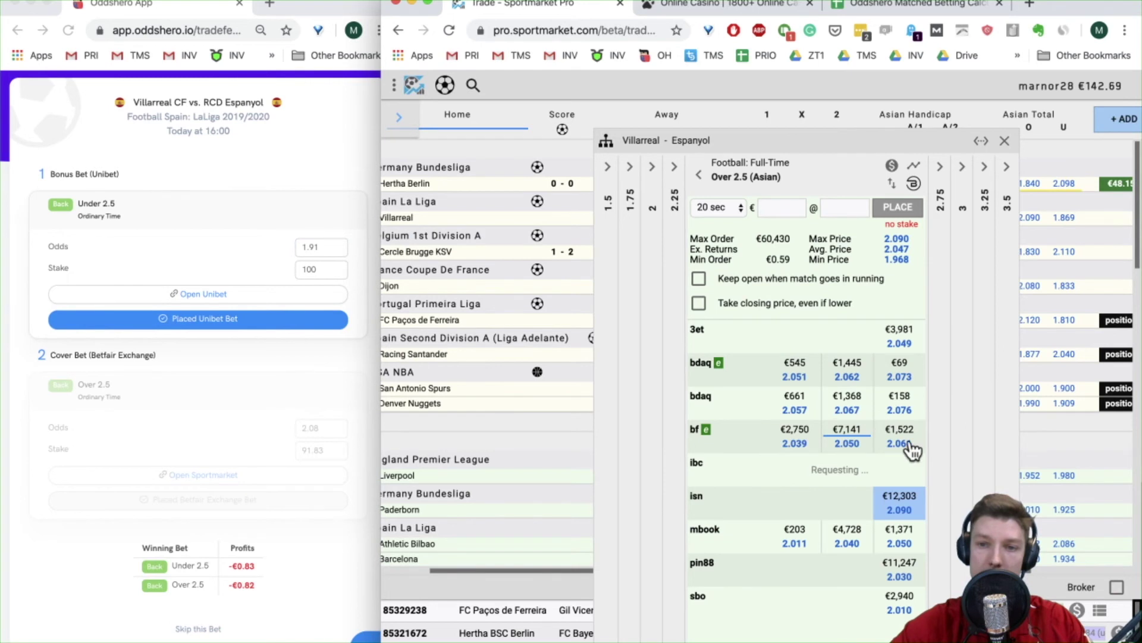
pyautogui.click(702, 5)
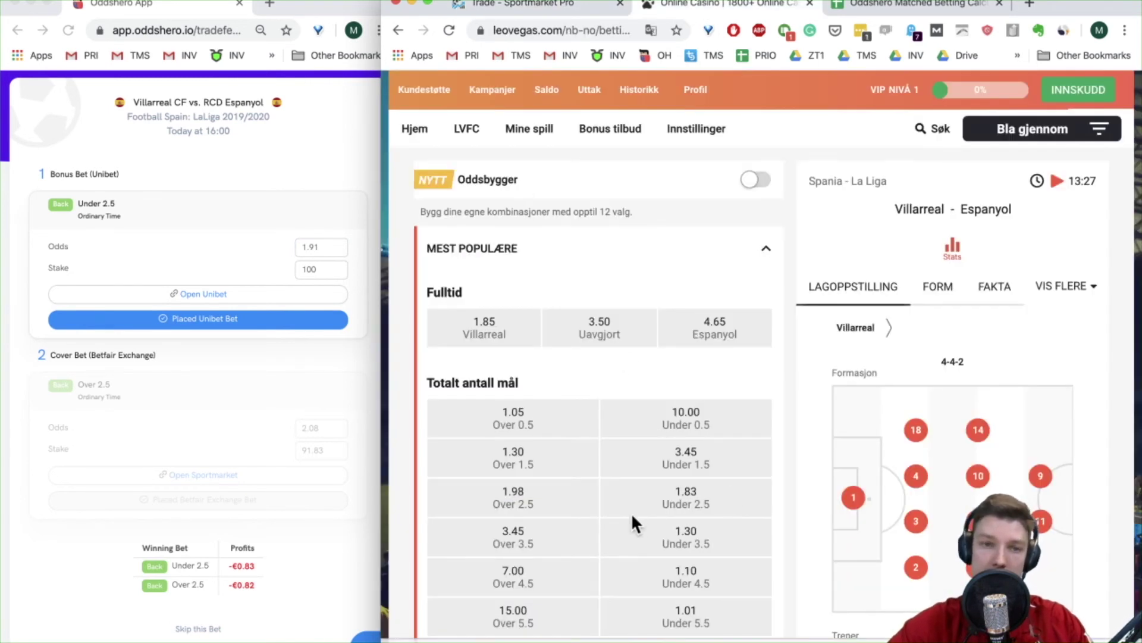
# Step: Lower the Under 2.5 bonus bet's odds in Oddshero to 1.81 and skip the suggested Villarreal vs. Espanyol bet
pyautogui.click(341, 245)
pyautogui.click(340, 251)
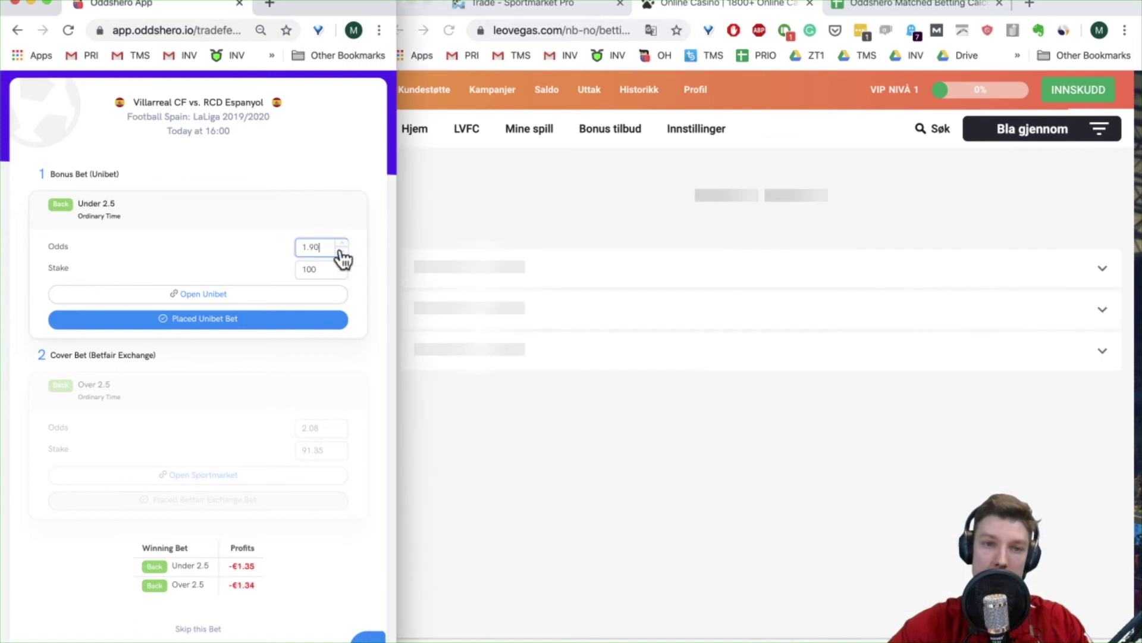
pyautogui.click(341, 252)
pyautogui.click(341, 251)
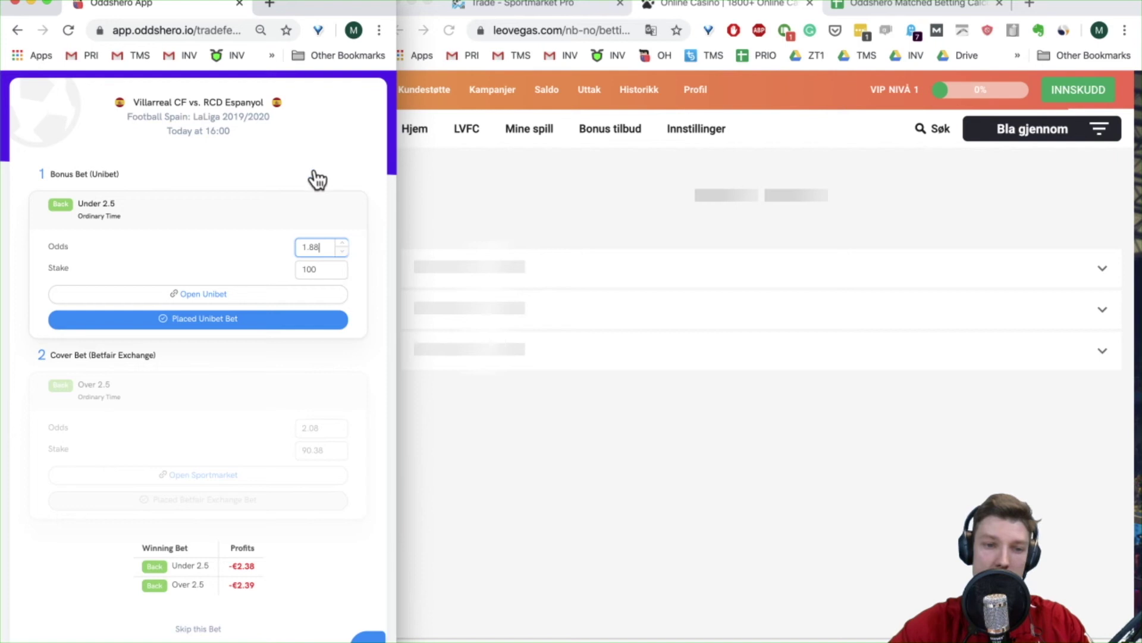
pyautogui.doubleClick(344, 241)
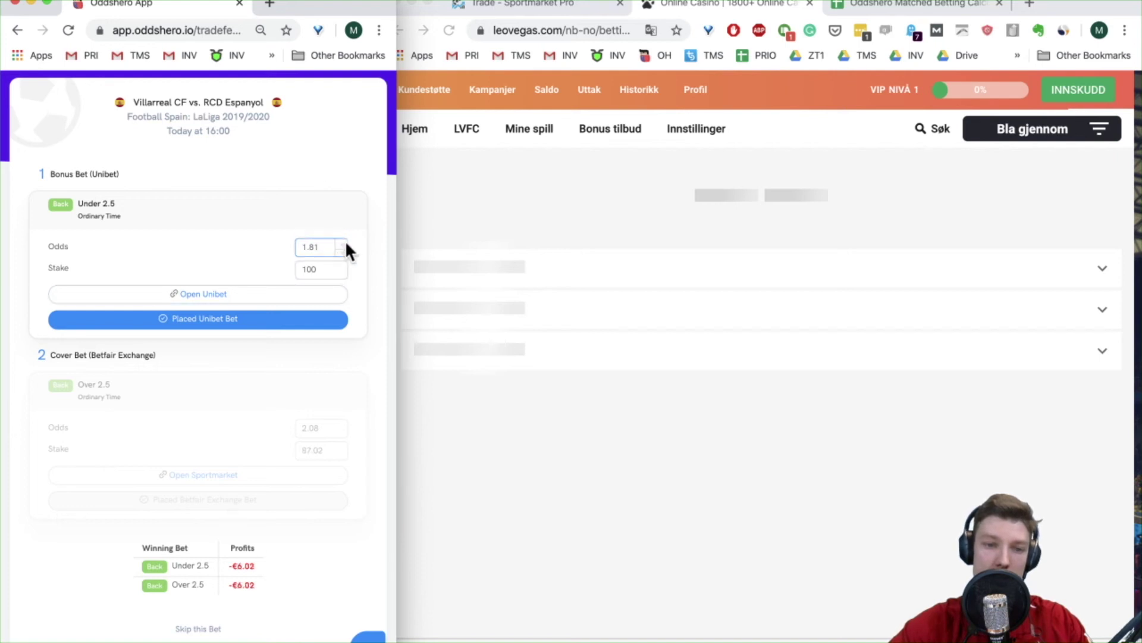
pyautogui.click(199, 631)
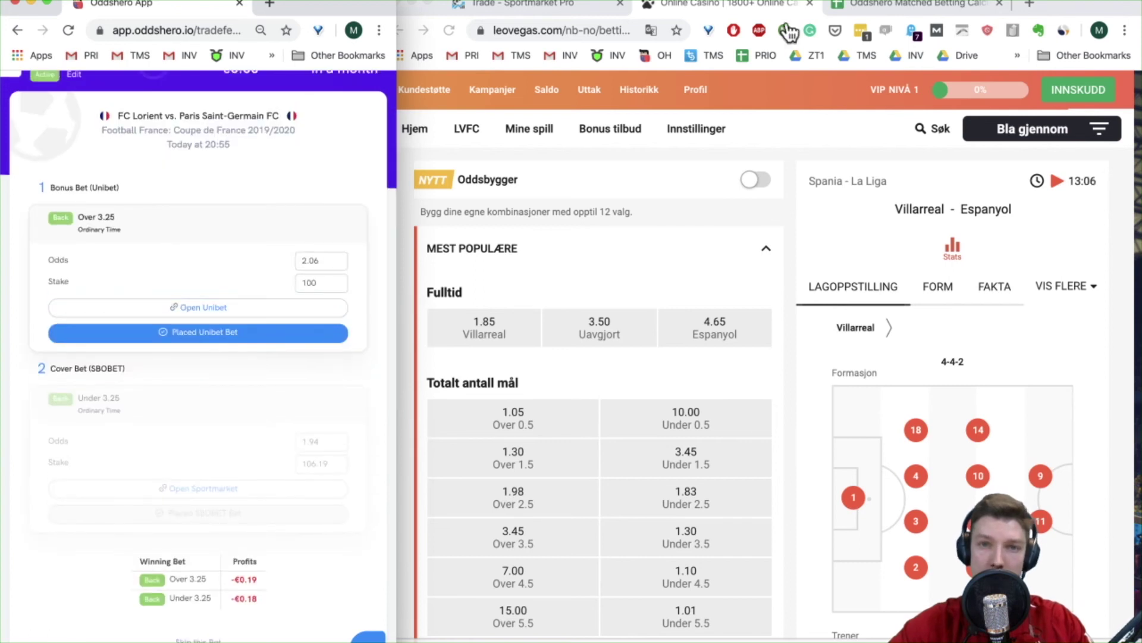
# Step: Search LeoVegas Sport for paris and skip the suggested FC Lorient vs. Paris Saint-Germain FC bet in Oddshero
pyautogui.scroll(3, 620, 292)
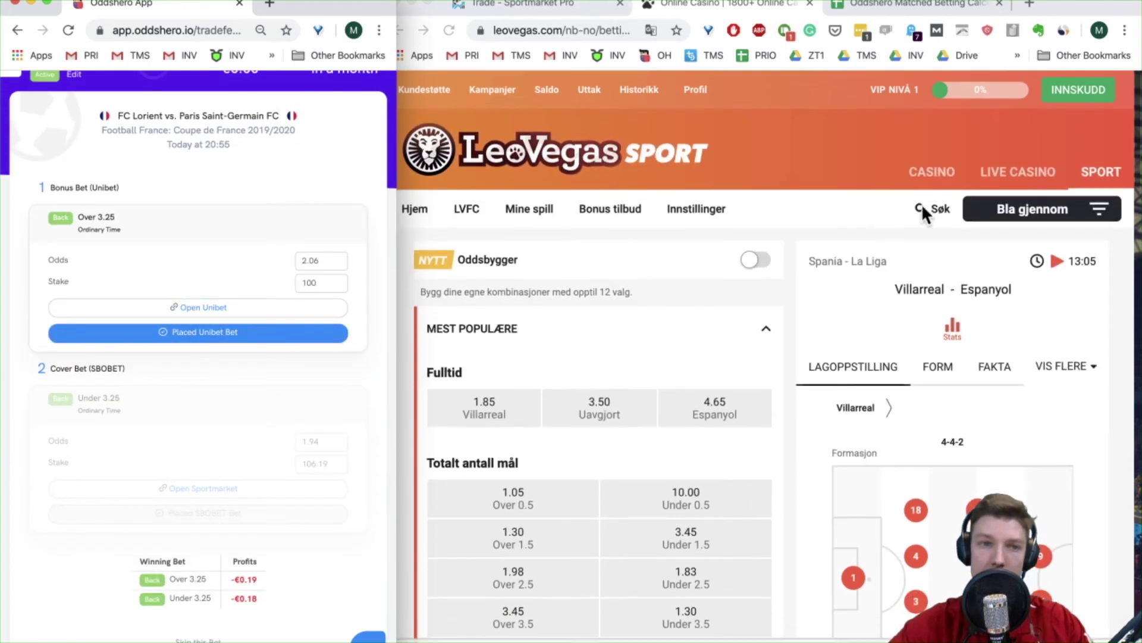
pyautogui.click(922, 207)
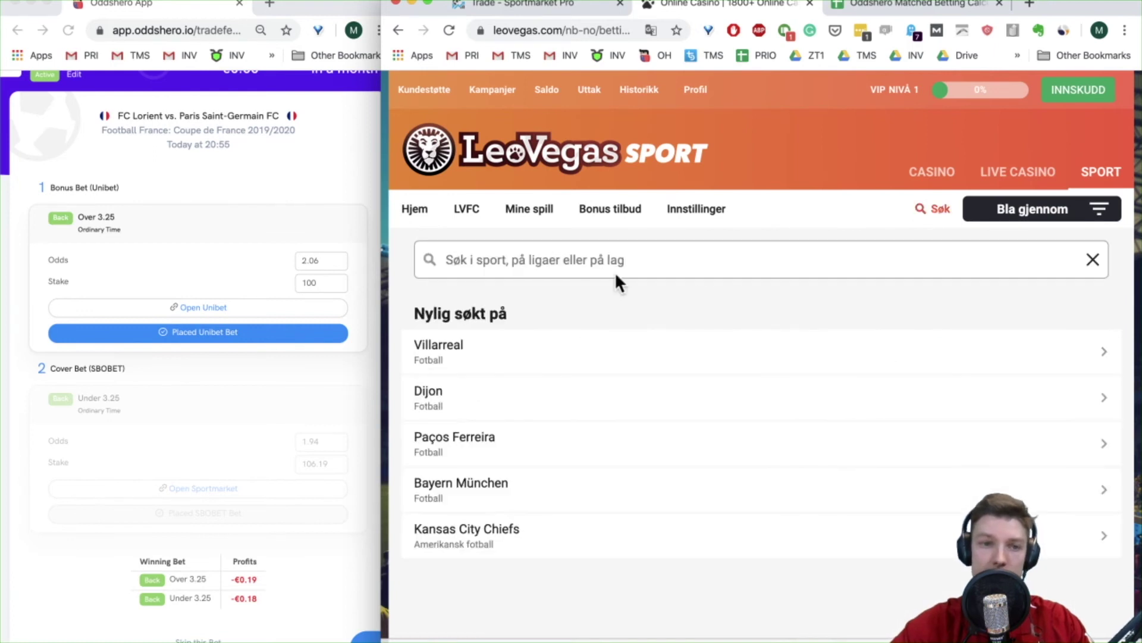
pyautogui.write('paris')
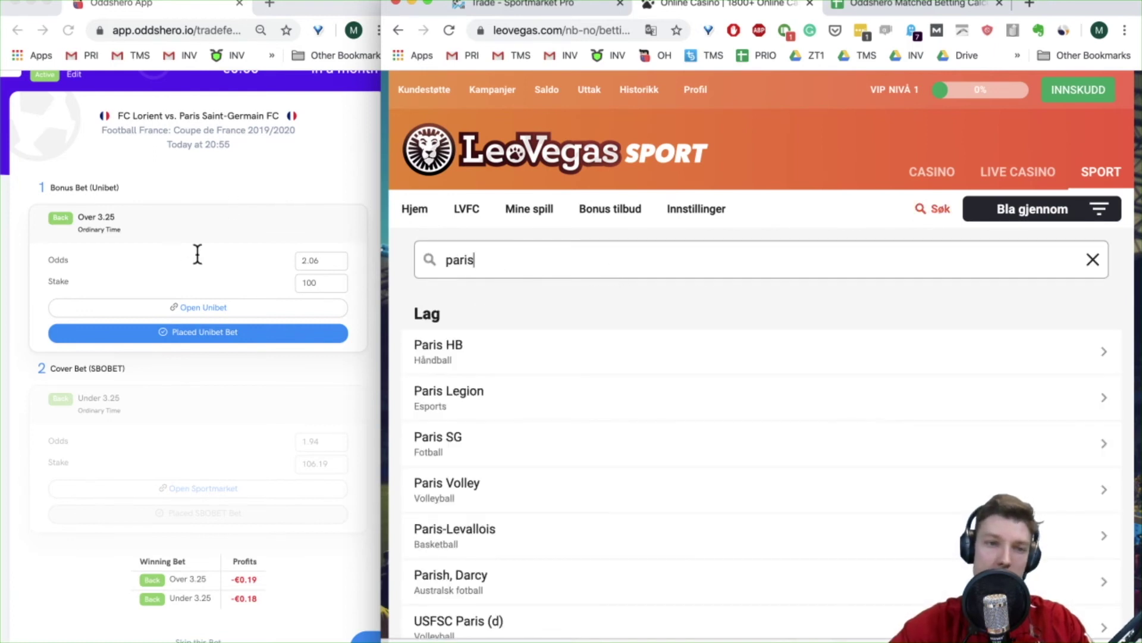
pyautogui.click(259, 183)
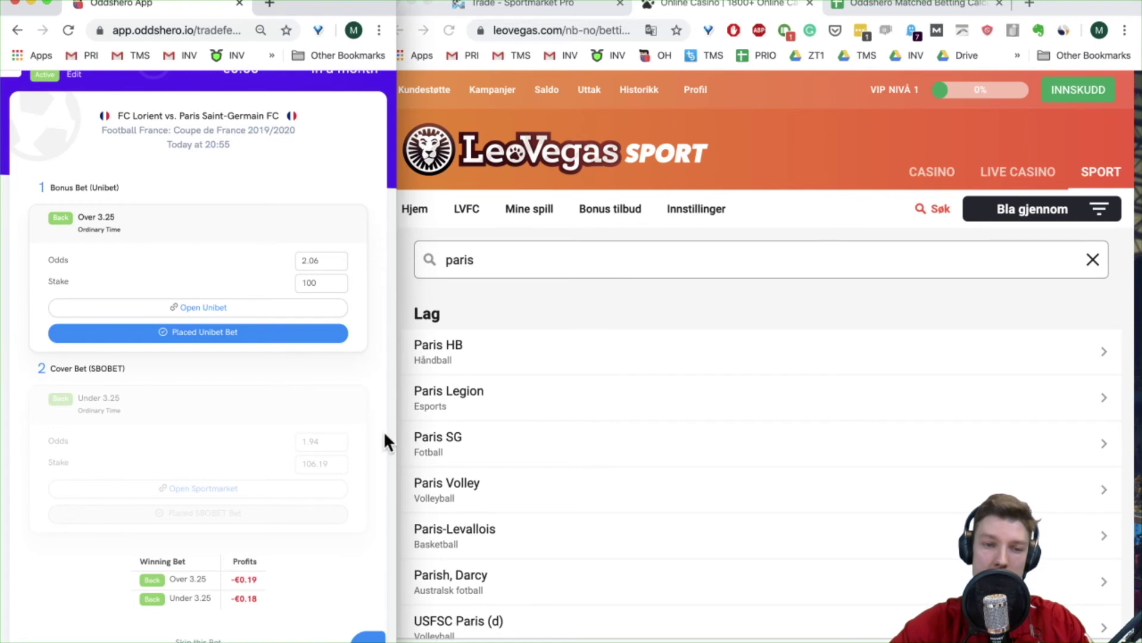
pyautogui.click(203, 638)
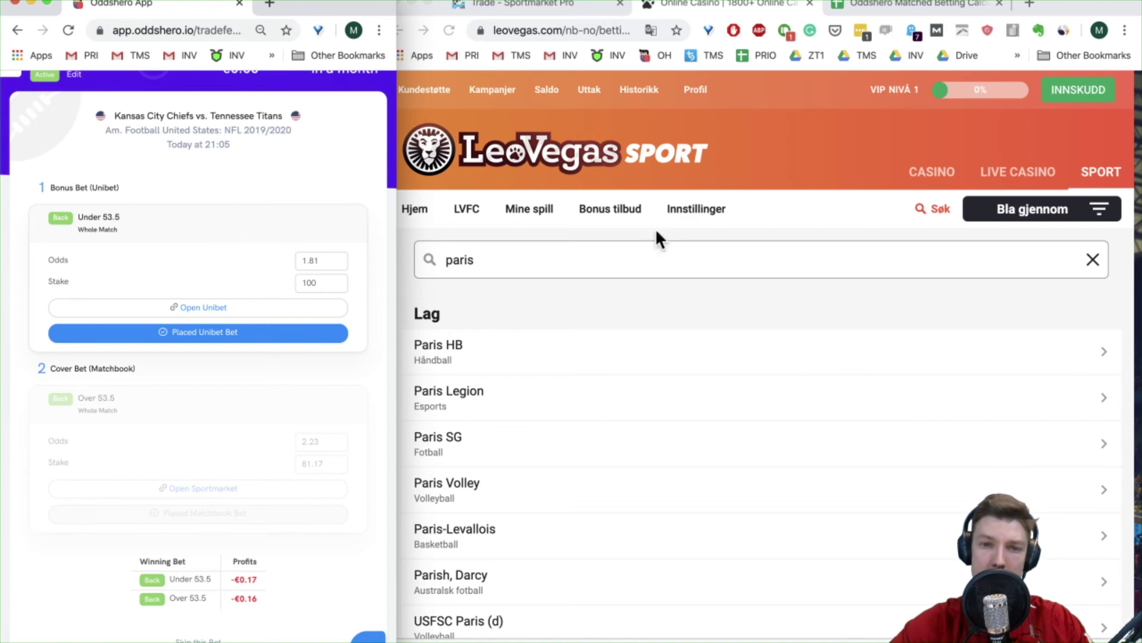
# Step: Search LeoVegas Sport for kansas, choose the Kansas City Chiefs, and open their NFL match against the Tennessee Titans
pyautogui.click(726, 251)
pyautogui.click(693, 252)
pyautogui.write('kan')
pyautogui.press('BackSpace')
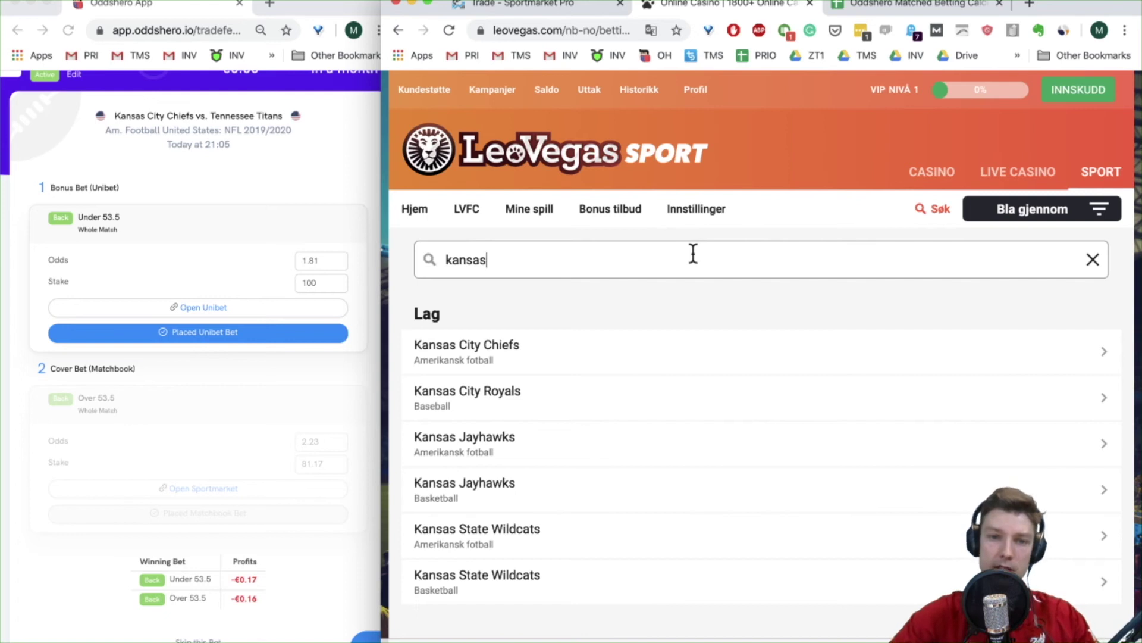
pyautogui.click(495, 355)
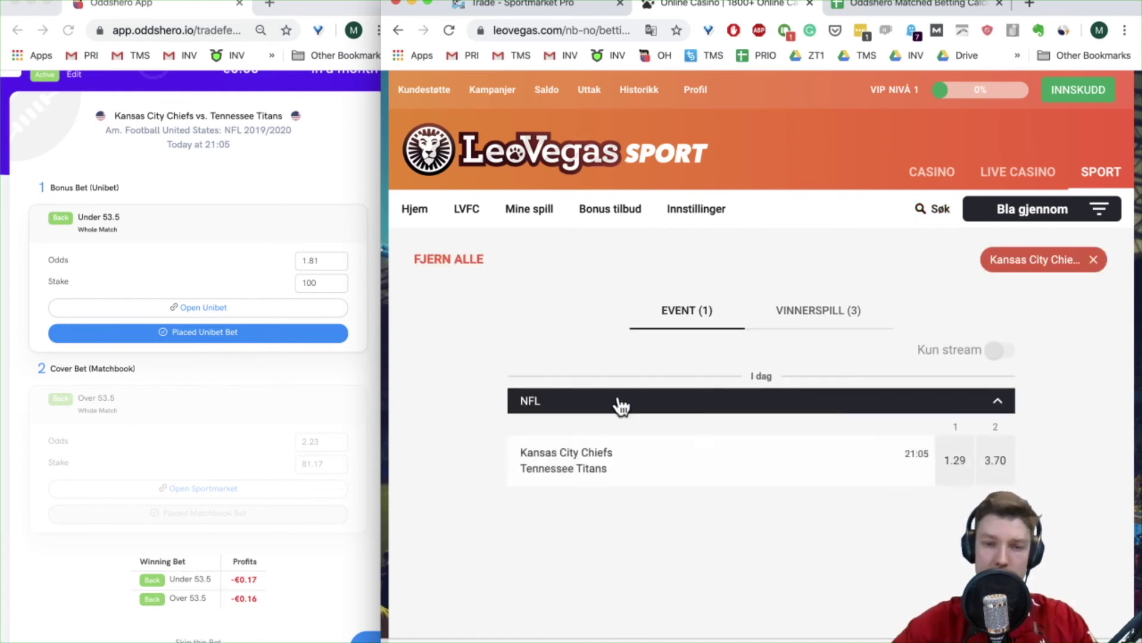
pyautogui.click(589, 459)
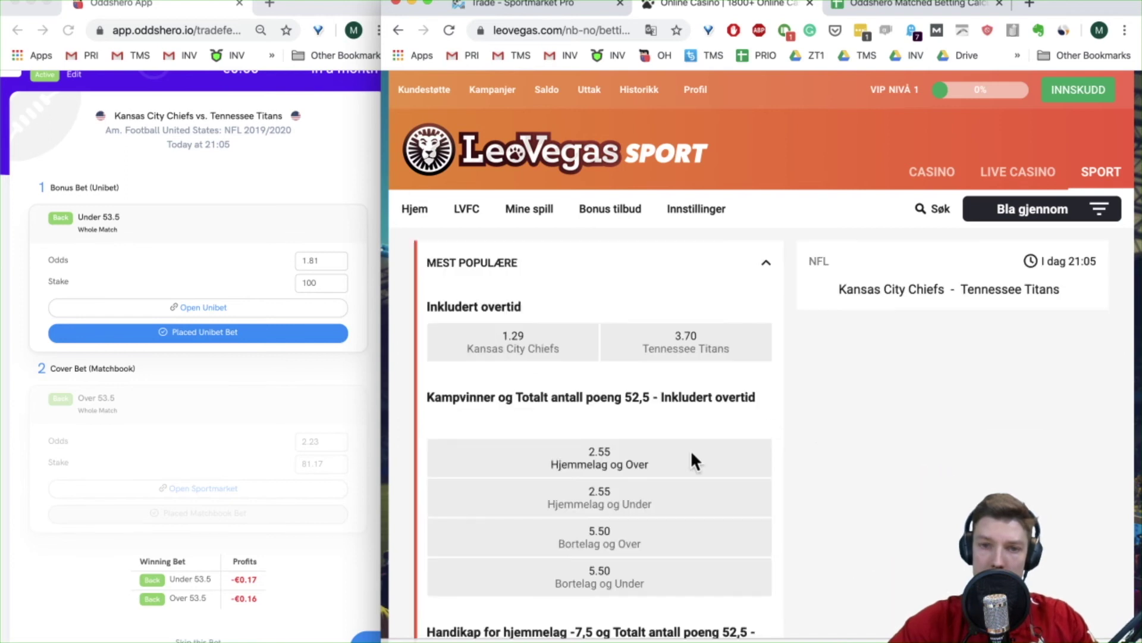
# Step: Find the Under 53.5 total points odds for the Chiefs match and set the bonus bet's odds in Oddshero to 1.79
pyautogui.scroll(-8, 692, 458)
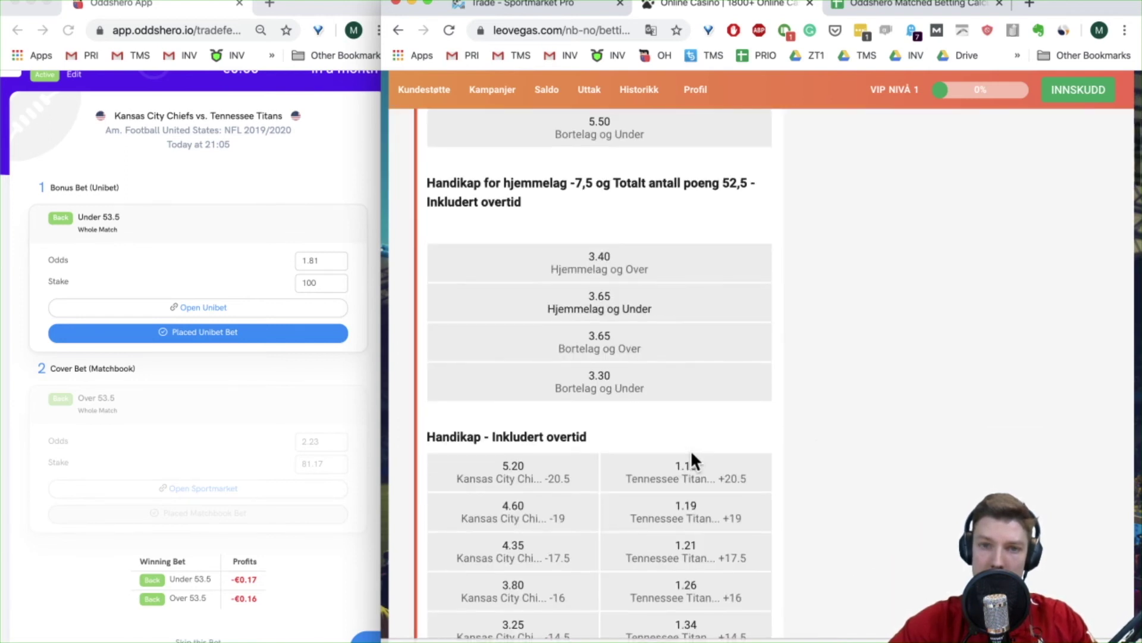
pyautogui.scroll(-5, 690, 362)
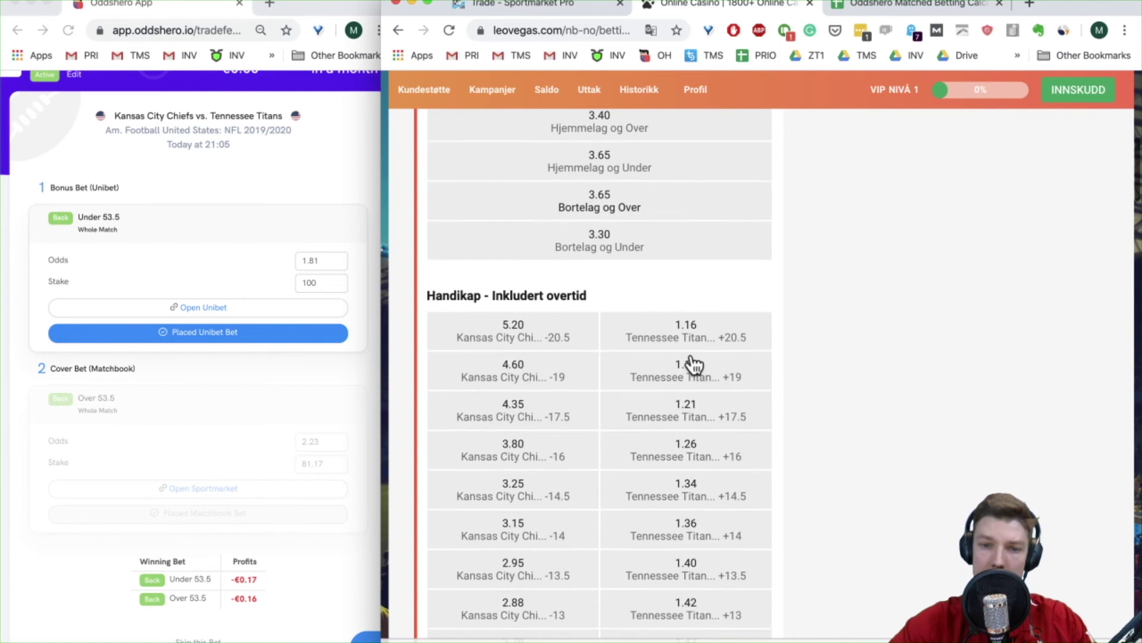
pyautogui.scroll(-20, 692, 364)
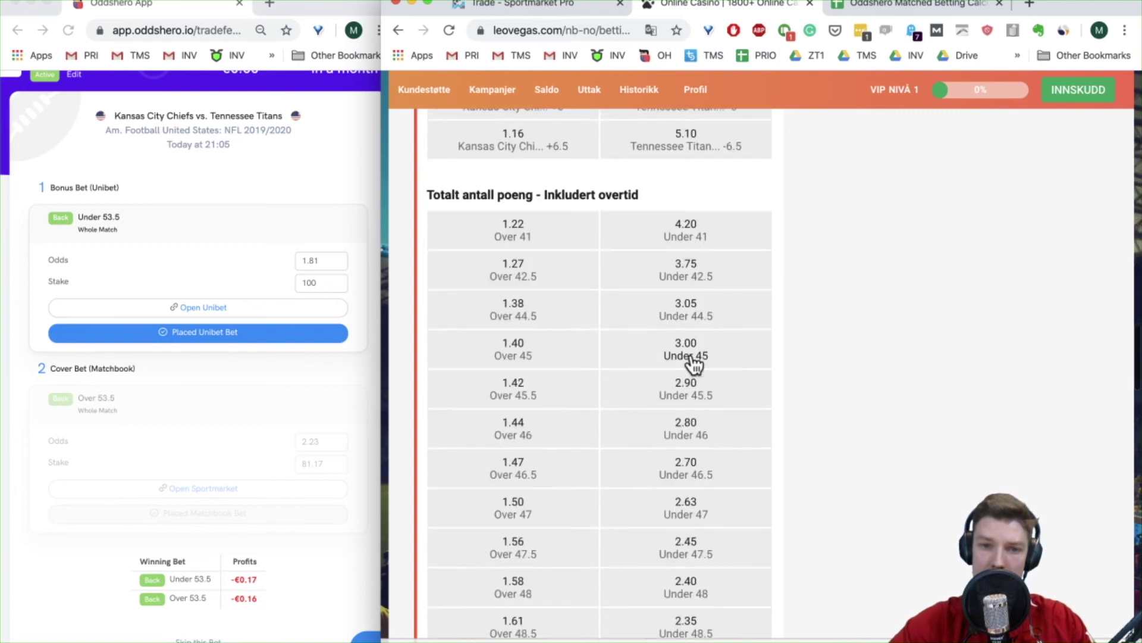
pyautogui.scroll(-5, 602, 408)
pyautogui.scroll(-3, 600, 408)
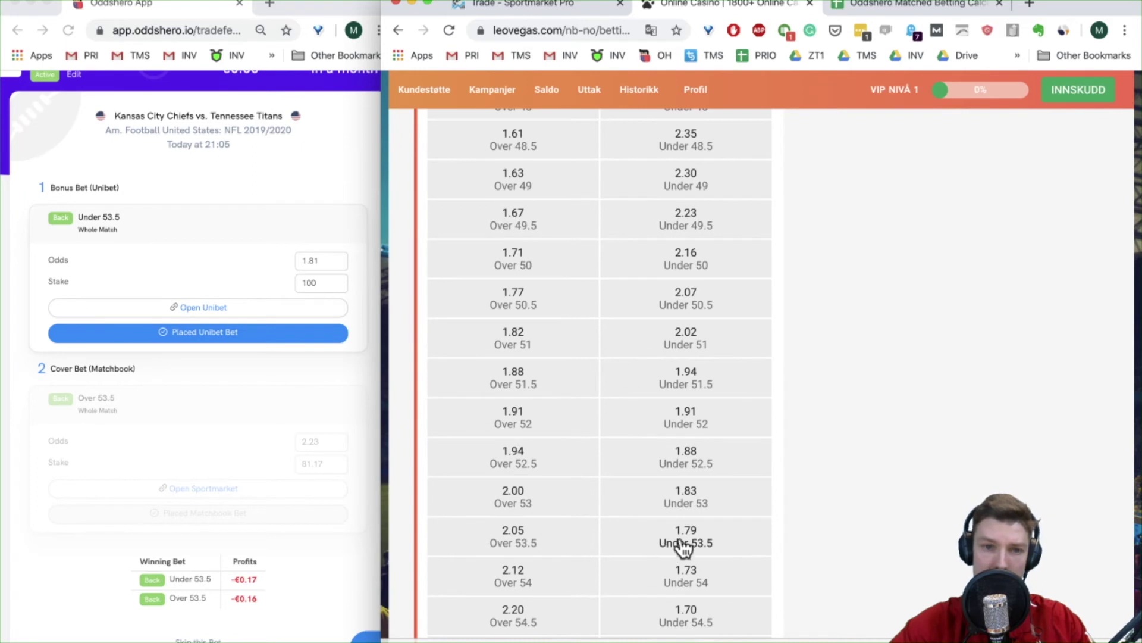
pyautogui.click(344, 264)
pyautogui.click(344, 264)
pyautogui.click(344, 265)
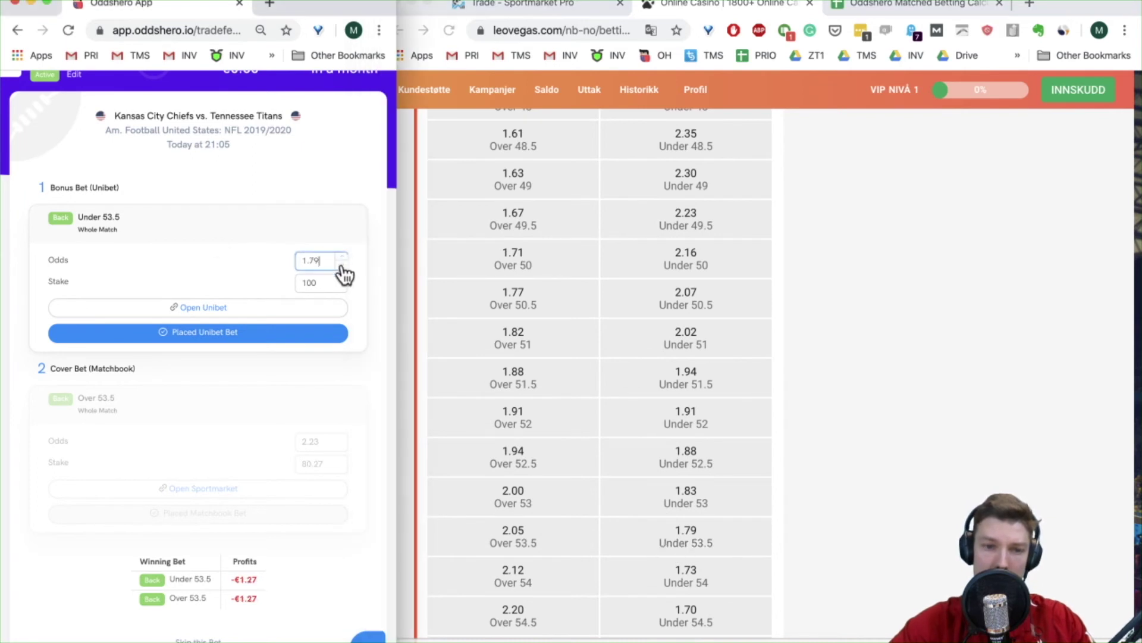
# Step: Switch to Sportmarket Pro, search for kansas, and add the Kansas City Chiefs vs. Tennessee Titans match to the favourites
pyautogui.click(570, 12)
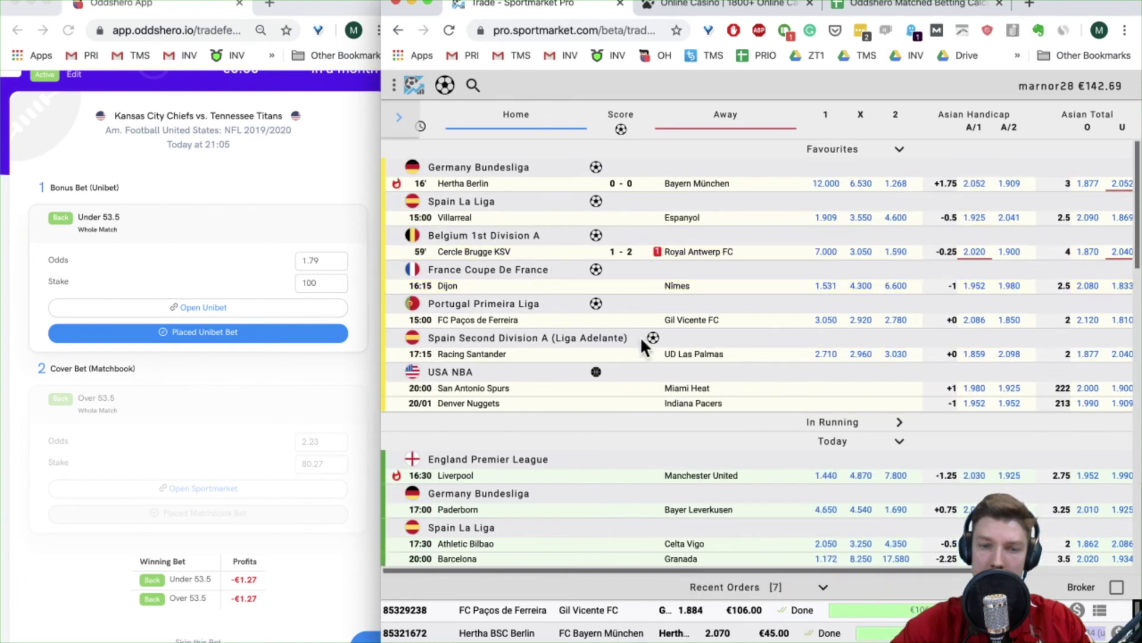
pyautogui.click(472, 86)
pyautogui.write('kansas')
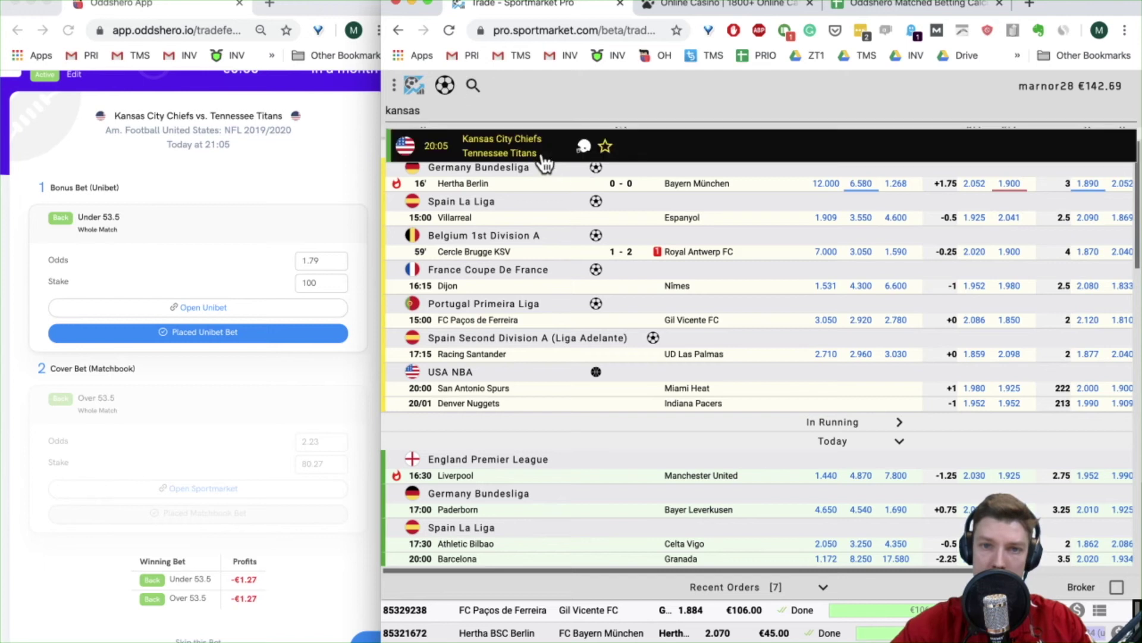
pyautogui.click(605, 146)
pyautogui.hscroll(5, 743, 429)
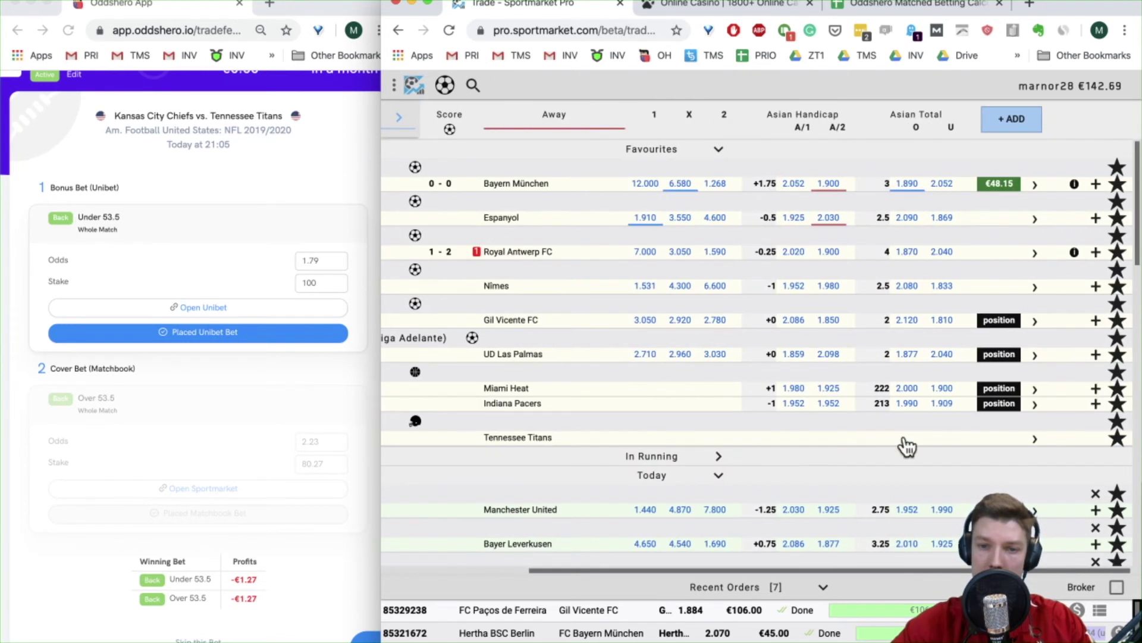
pyautogui.hscroll(-5, 830, 441)
pyautogui.hscroll(6, 829, 440)
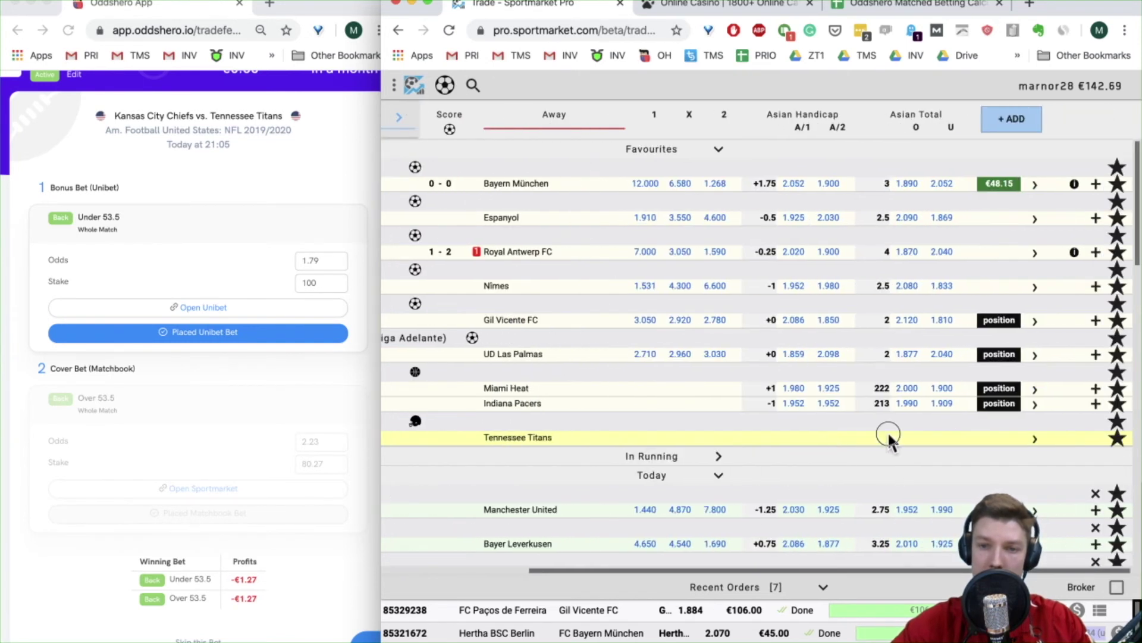
# Step: Open the Chiefs match's Asian Total Over prices and show only the Over 53.5 line
pyautogui.click(347, 502)
pyautogui.click(1026, 429)
pyautogui.click(1035, 440)
pyautogui.click(1036, 443)
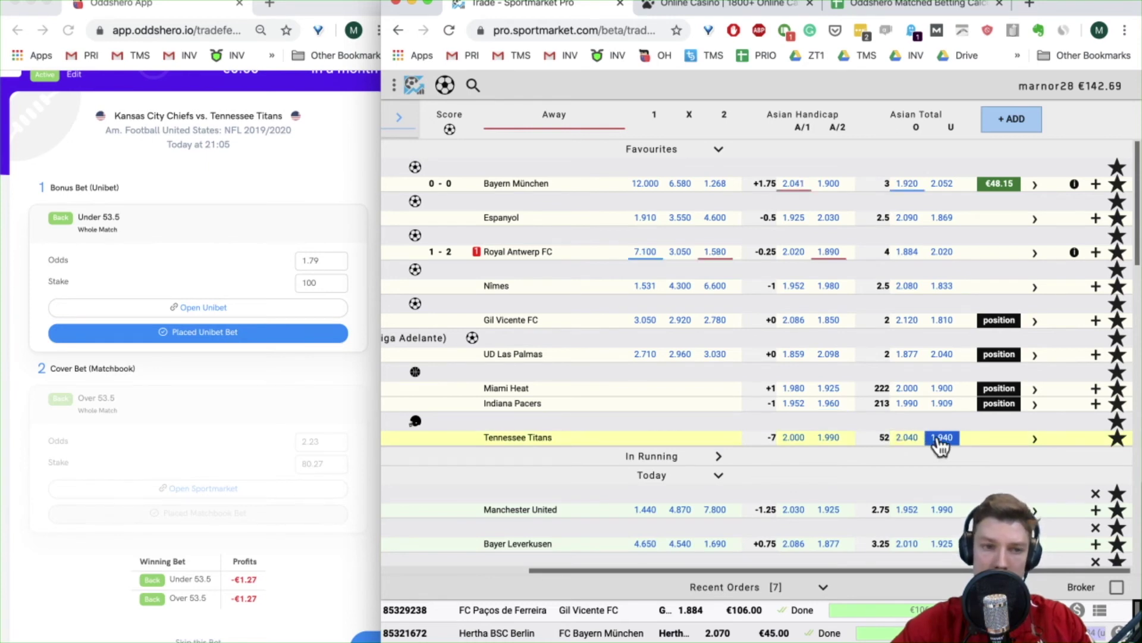
pyautogui.click(908, 436)
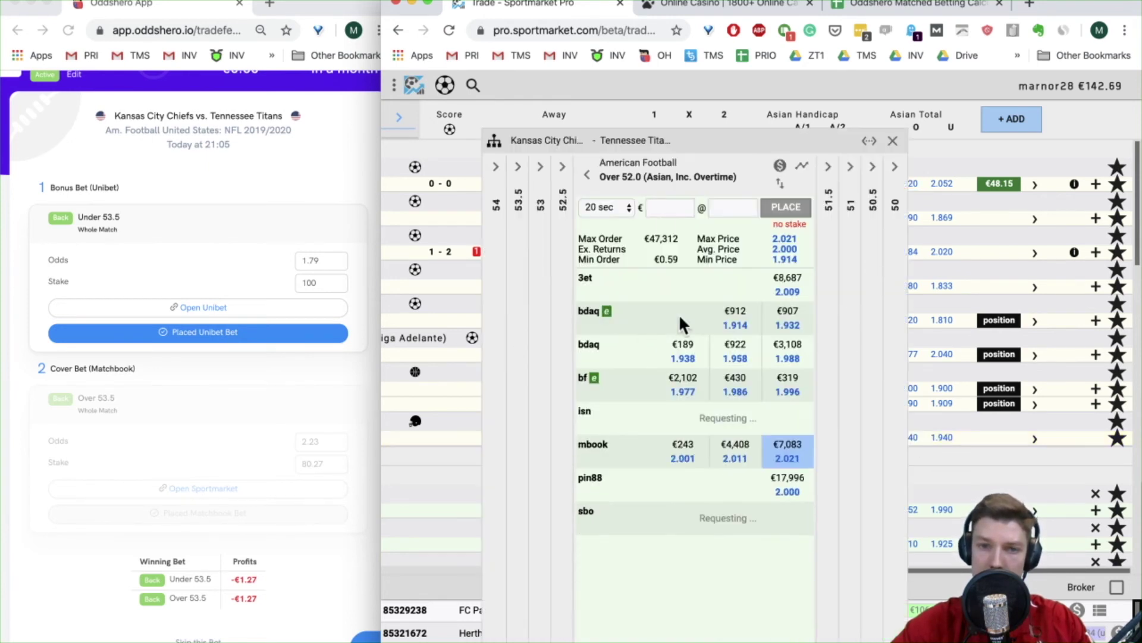
pyautogui.click(519, 197)
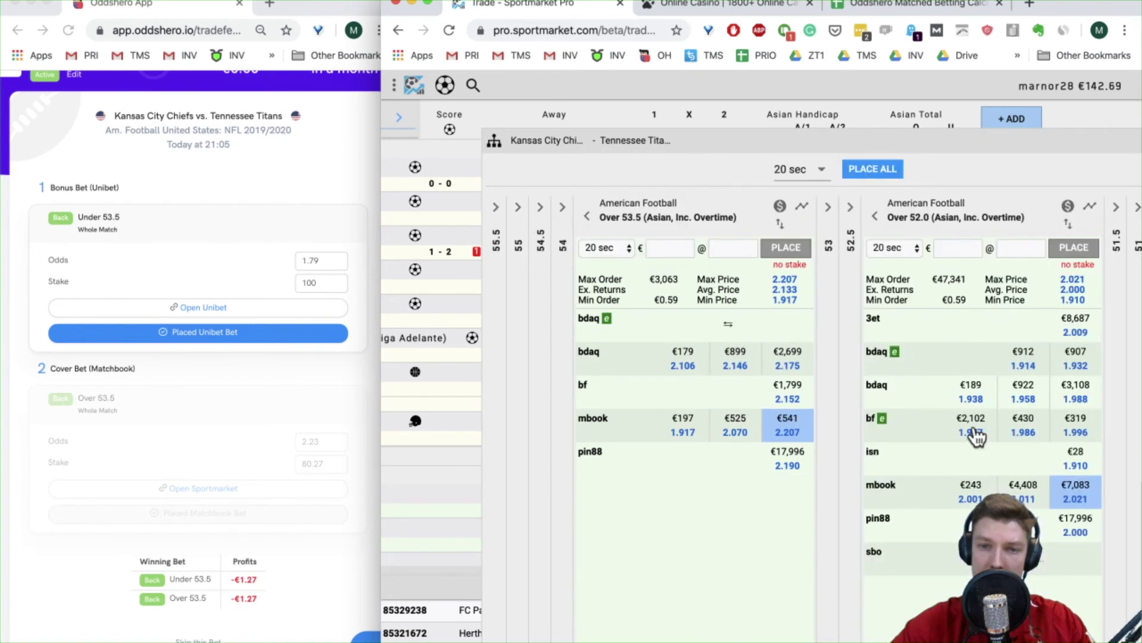
pyautogui.click(872, 216)
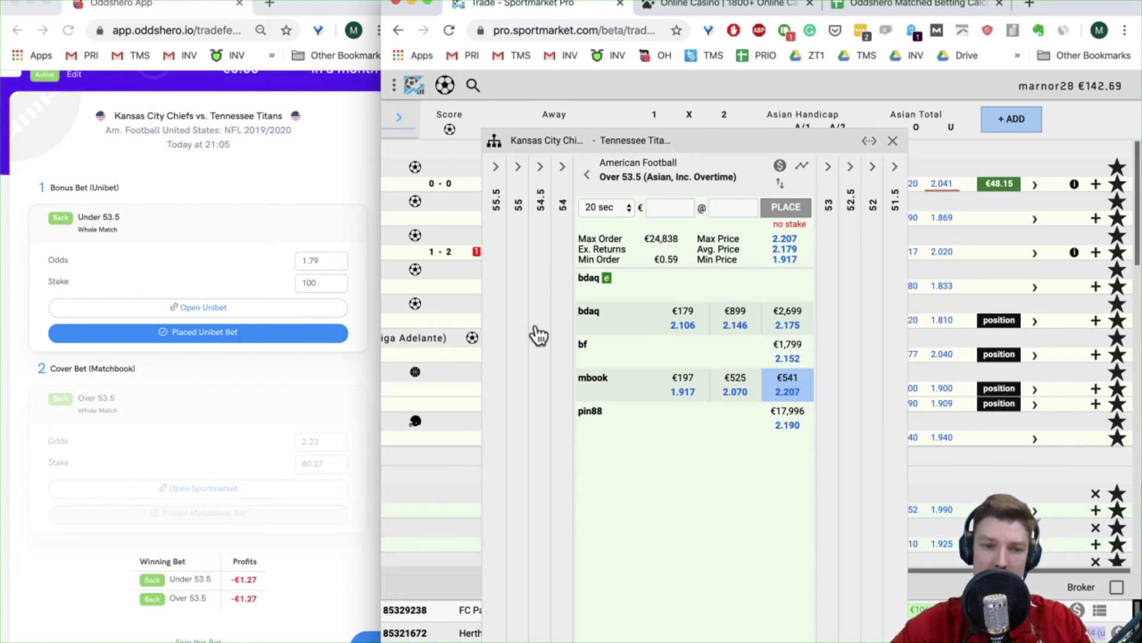
# Step: Skip the suggested Under 53.5 bet in Oddshero and close the Over 53.5 prices in Sportmarket Pro
pyautogui.click(181, 487)
pyautogui.click(193, 636)
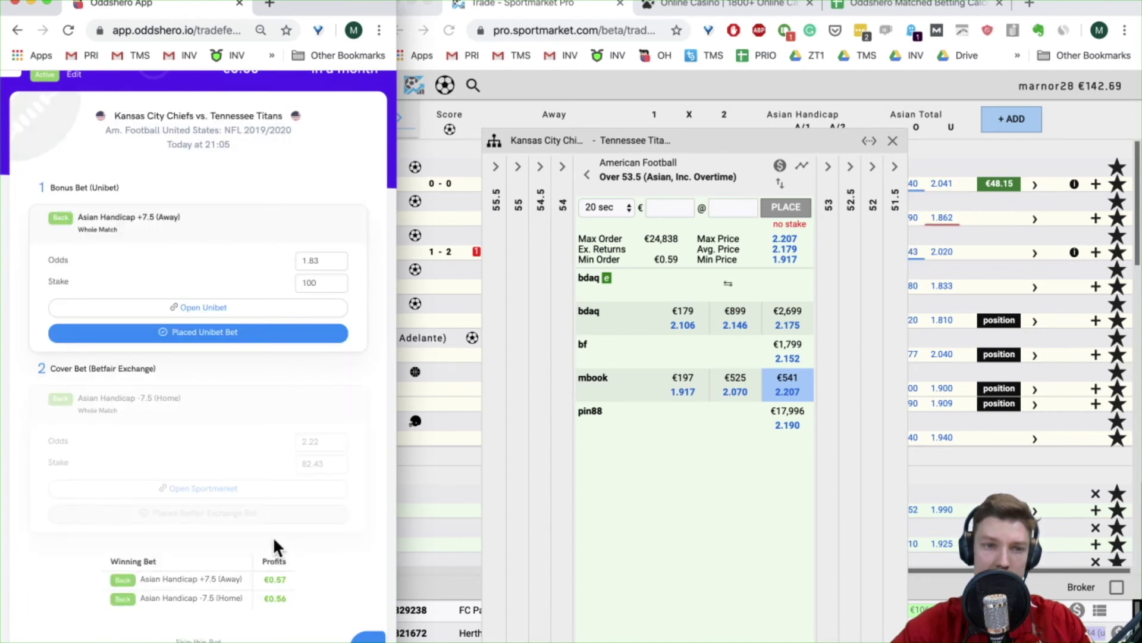
pyautogui.click(895, 133)
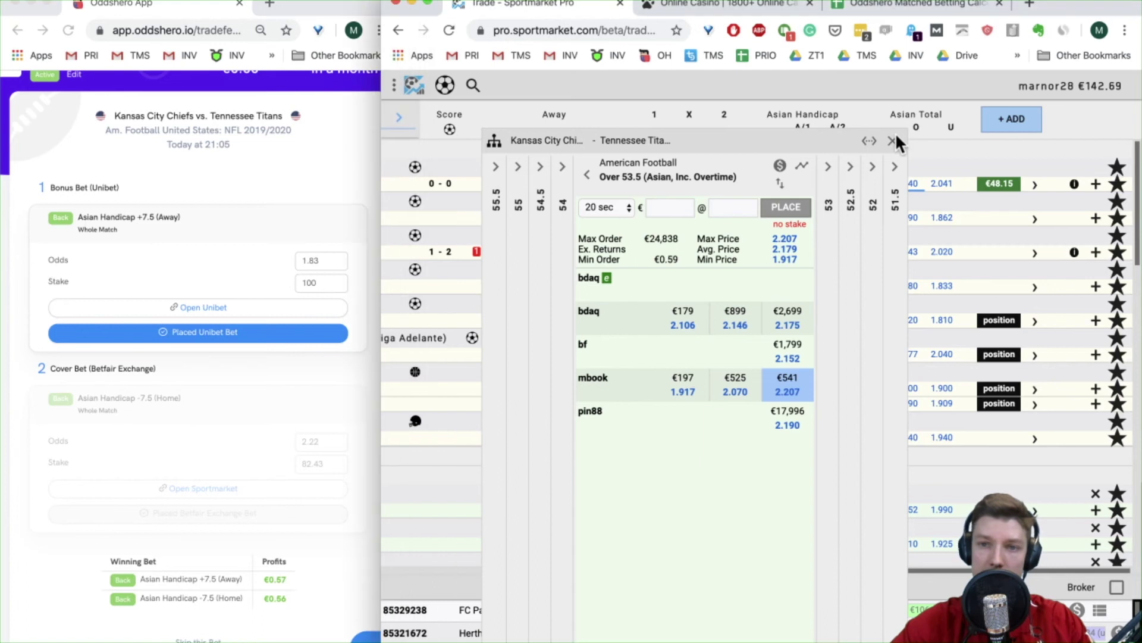
pyautogui.click(893, 142)
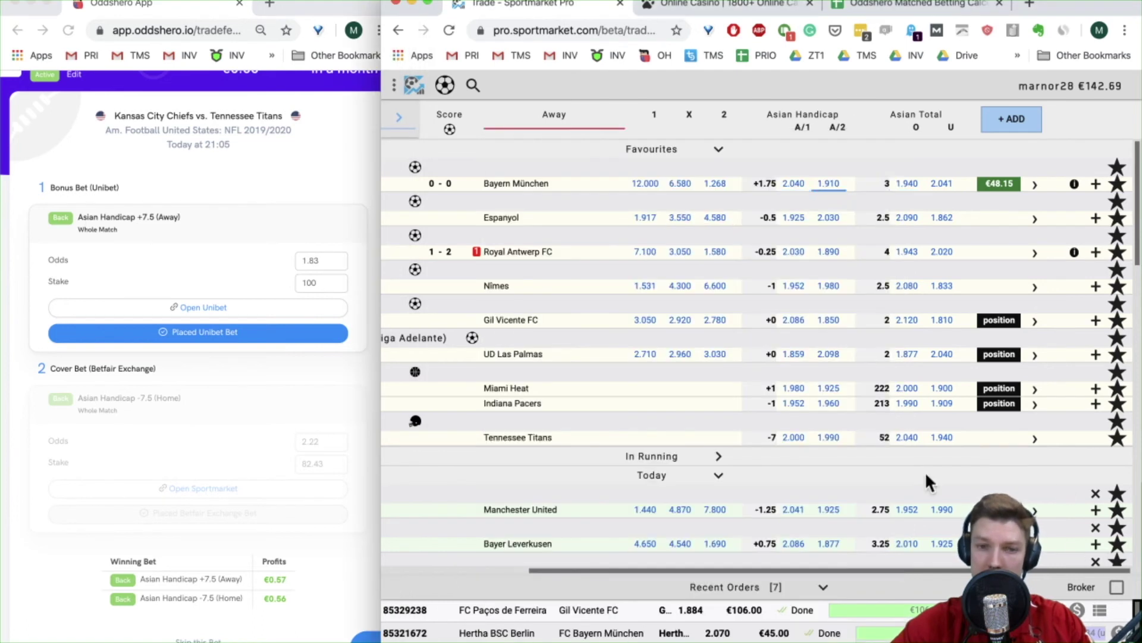
# Step: Open the Kansas City Chiefs' Asian Handicap prices in Sportmarket Pro and replace the -7 line with -7.5
pyautogui.hscroll(-3, 812, 443)
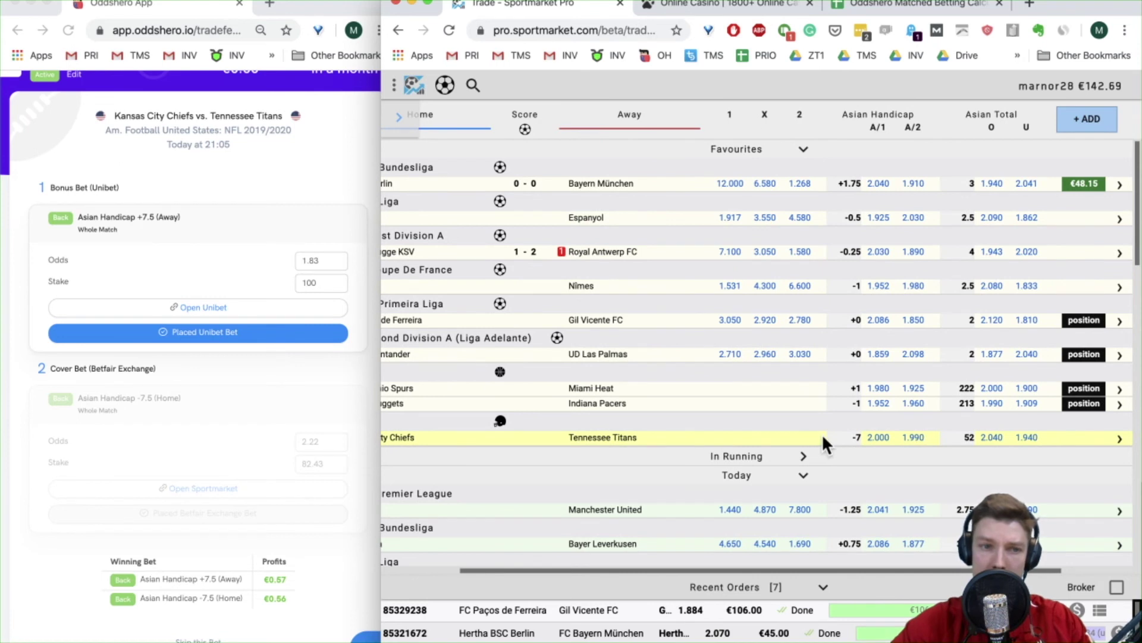
pyautogui.click(878, 439)
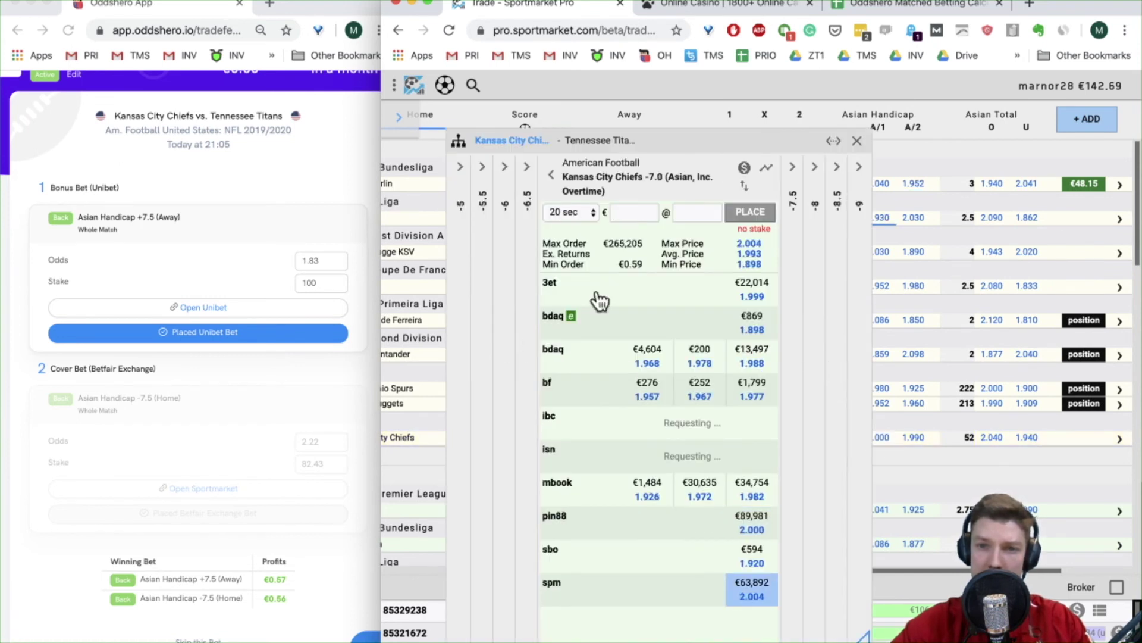
pyautogui.click(551, 174)
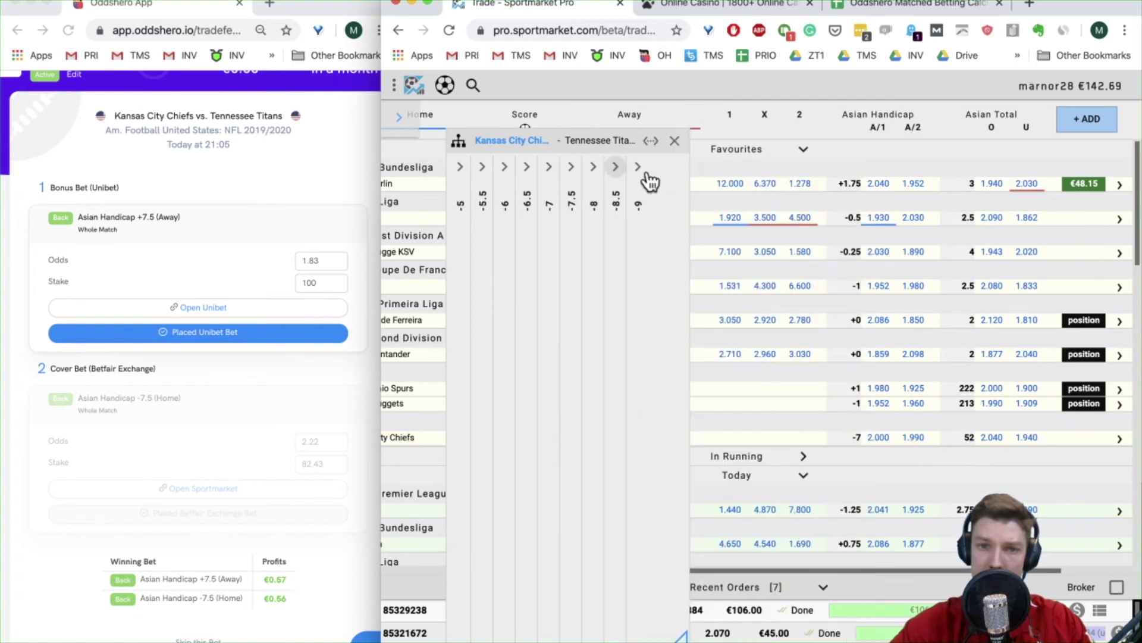
pyautogui.click(571, 175)
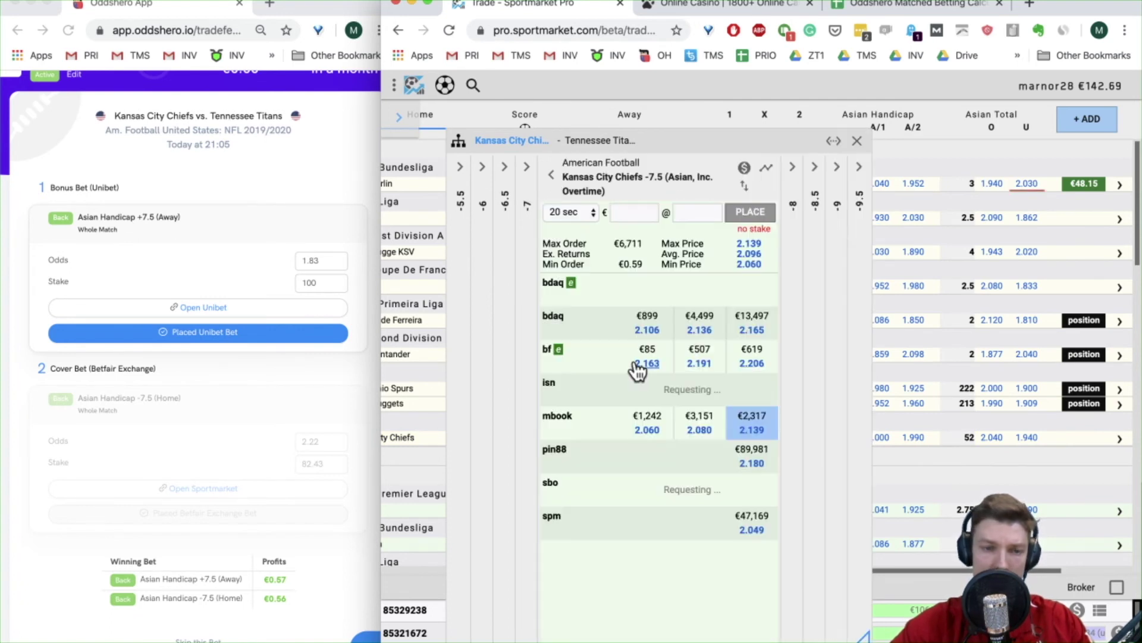
pyautogui.click(751, 357)
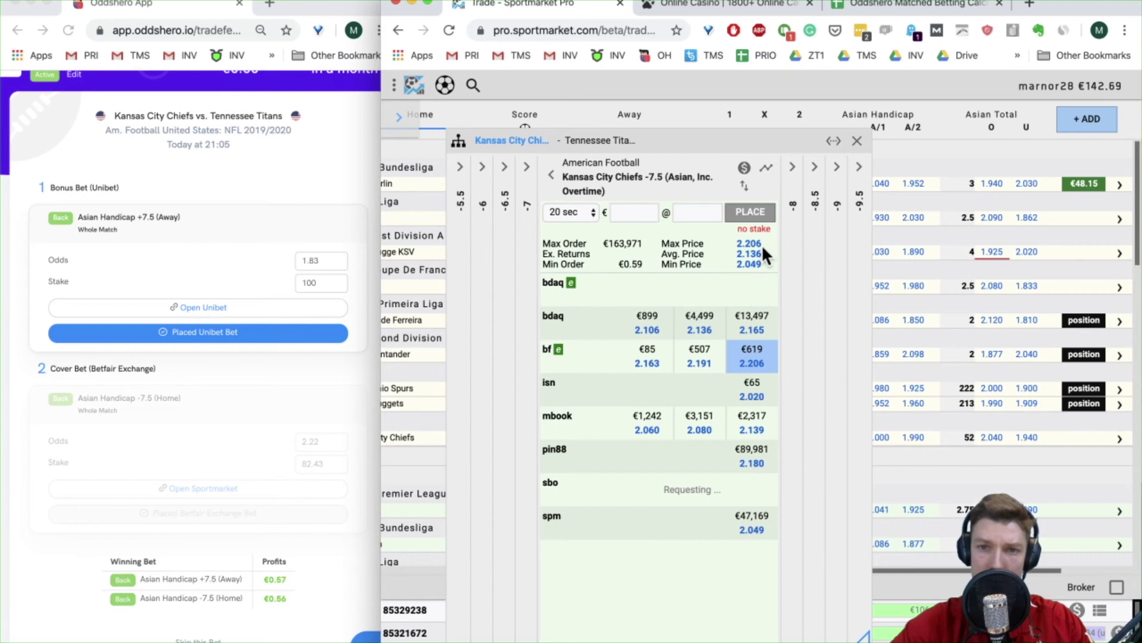
# Step: Switch to LeoVegas Sport and find the Tennessee Titans +7.5 handicap odds including overtime
pyautogui.click(672, 9)
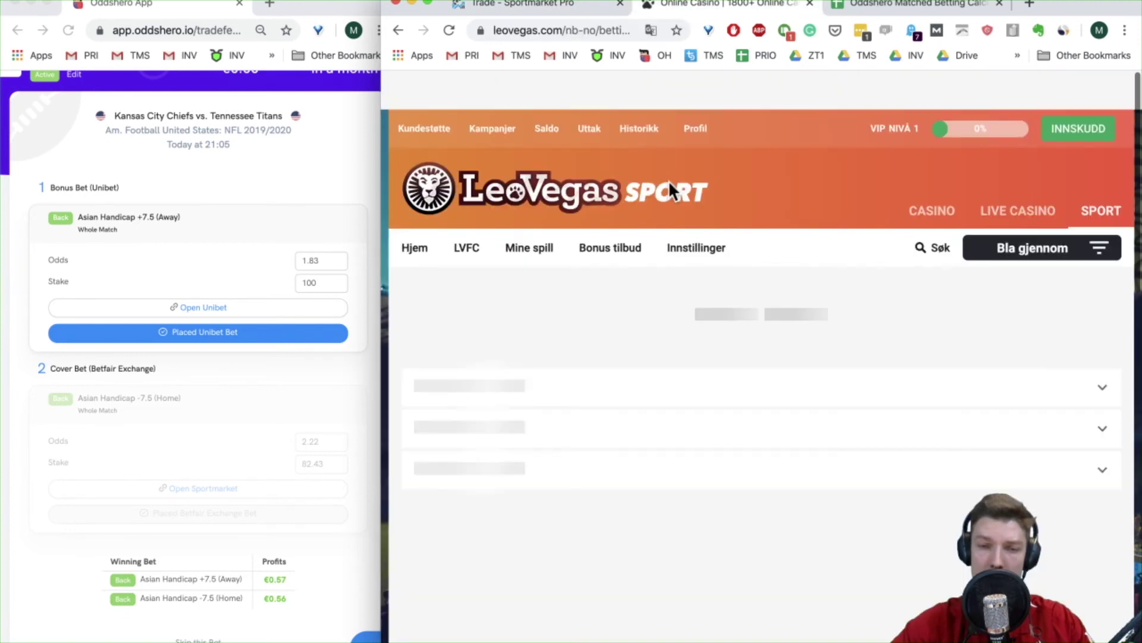
pyautogui.scroll(-5, 604, 470)
pyautogui.scroll(-10, 605, 470)
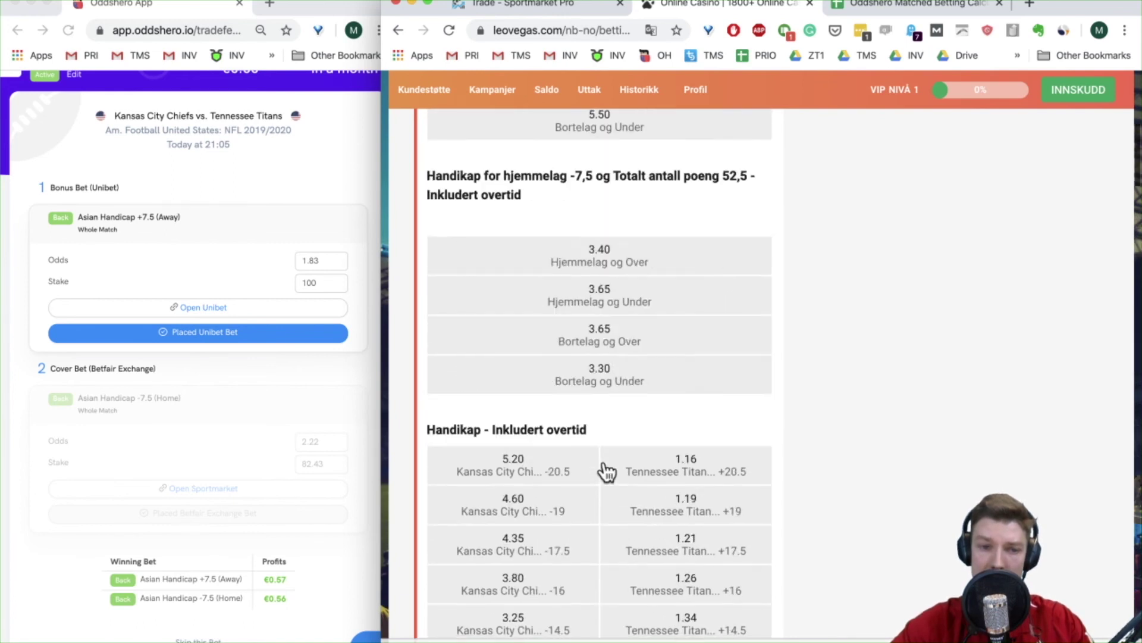
pyautogui.scroll(-10, 604, 470)
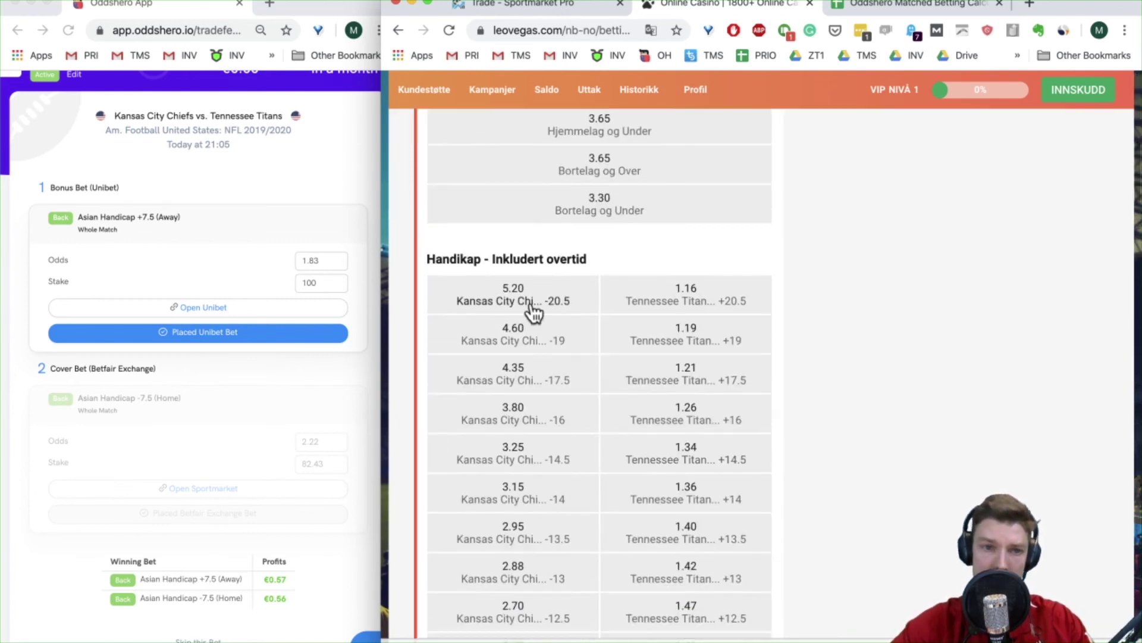
pyautogui.scroll(-10, 541, 485)
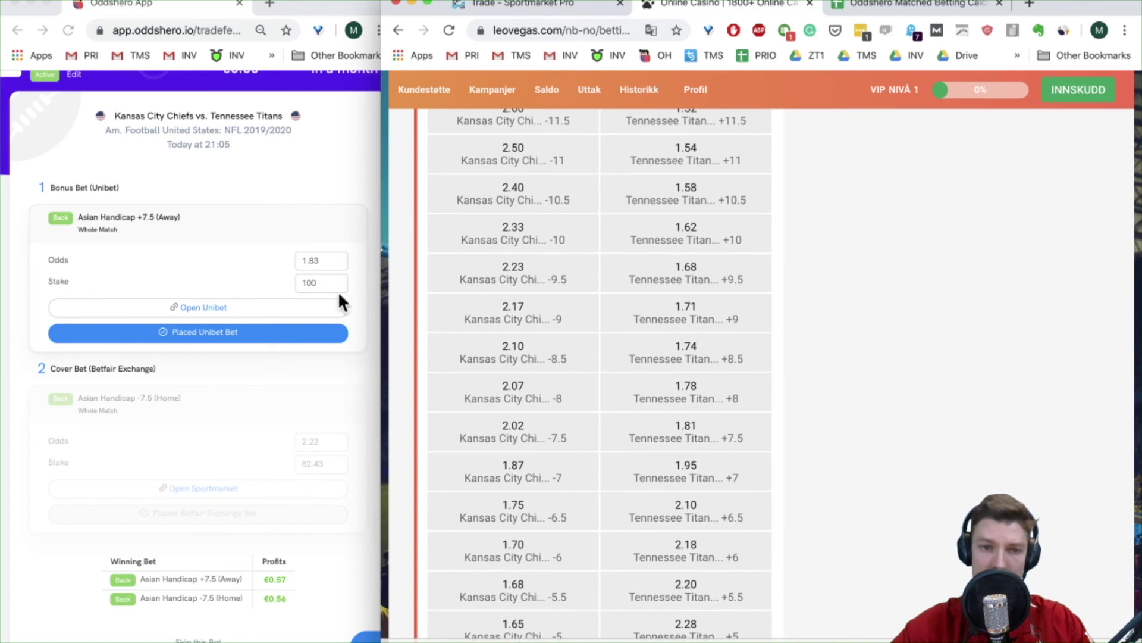
# Step: Lower the Asian Handicap +7.5 bonus bet's odds in Oddshero to 1.79
pyautogui.click(342, 264)
pyautogui.click(342, 264)
pyautogui.click(342, 264)
pyautogui.click(342, 265)
pyautogui.click(381, 559)
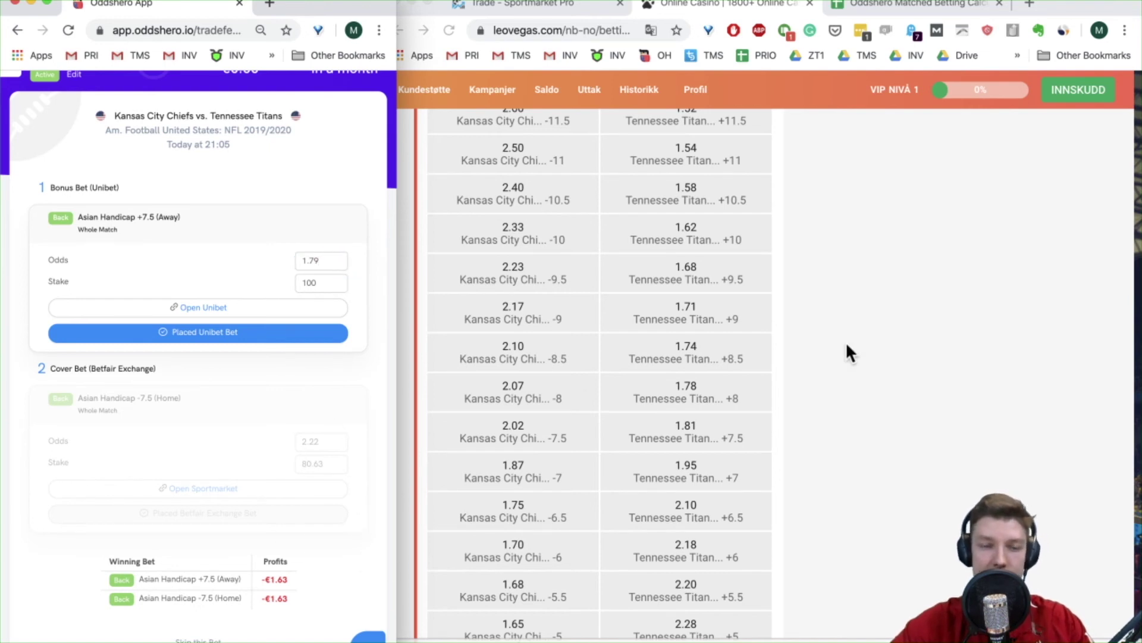
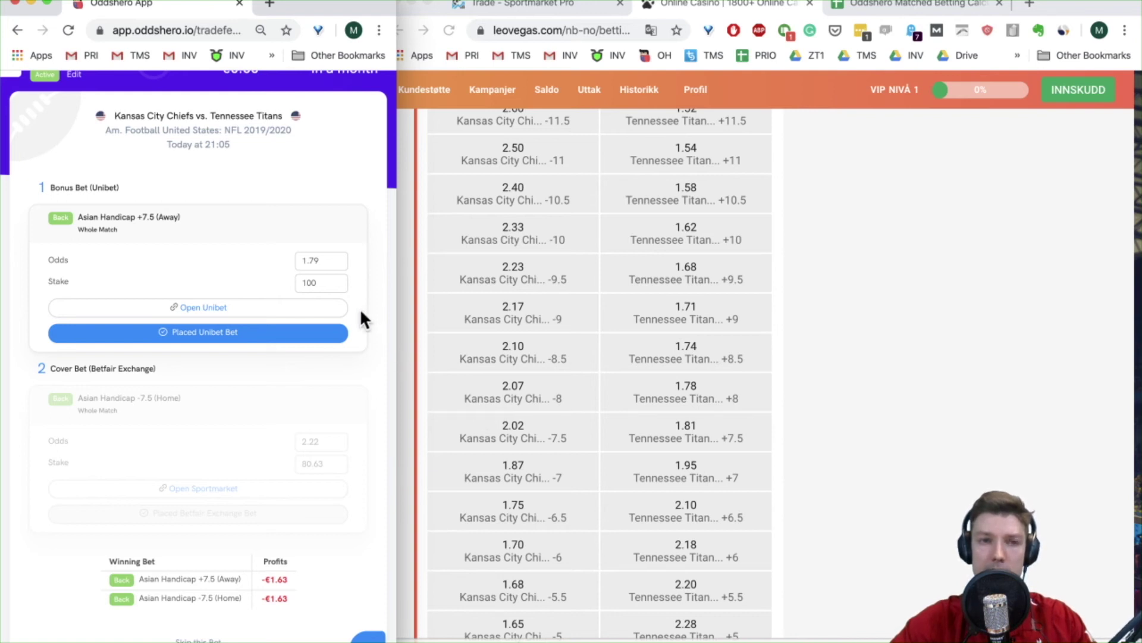
pyautogui.click(322, 260)
pyautogui.click(530, 104)
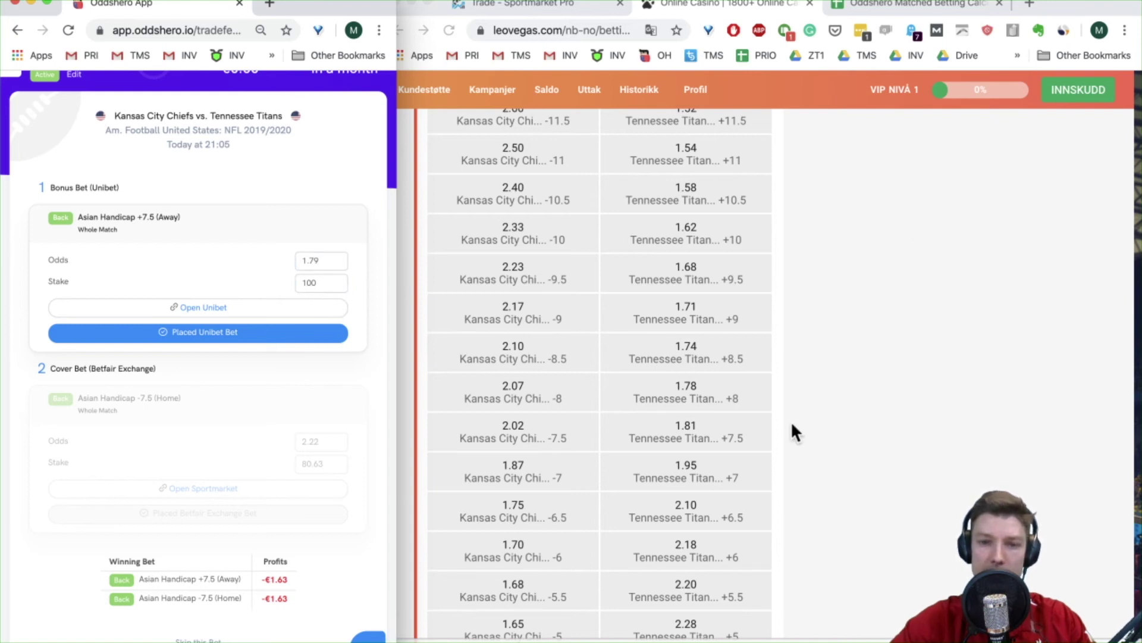
# Step: Recheck the Titans +7.5 handicap odds on LeoVegas Sport and skip the suggested Asian Handicap +7.5 bet in Oddshero
pyautogui.click(712, 438)
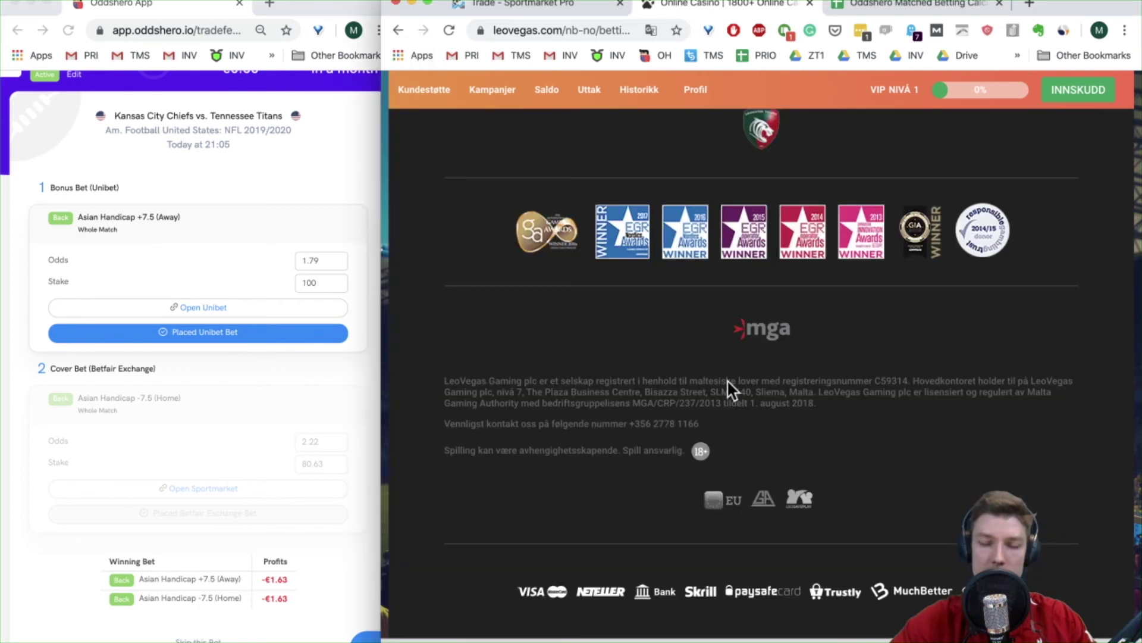
pyautogui.scroll(-3, 713, 322)
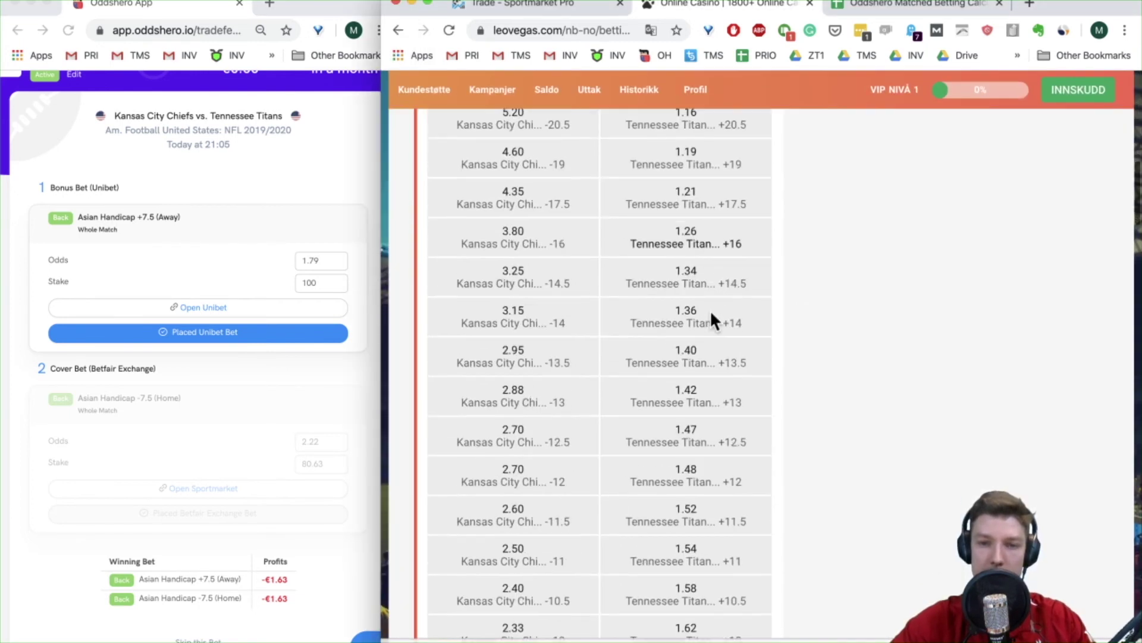
pyautogui.scroll(-3, 716, 324)
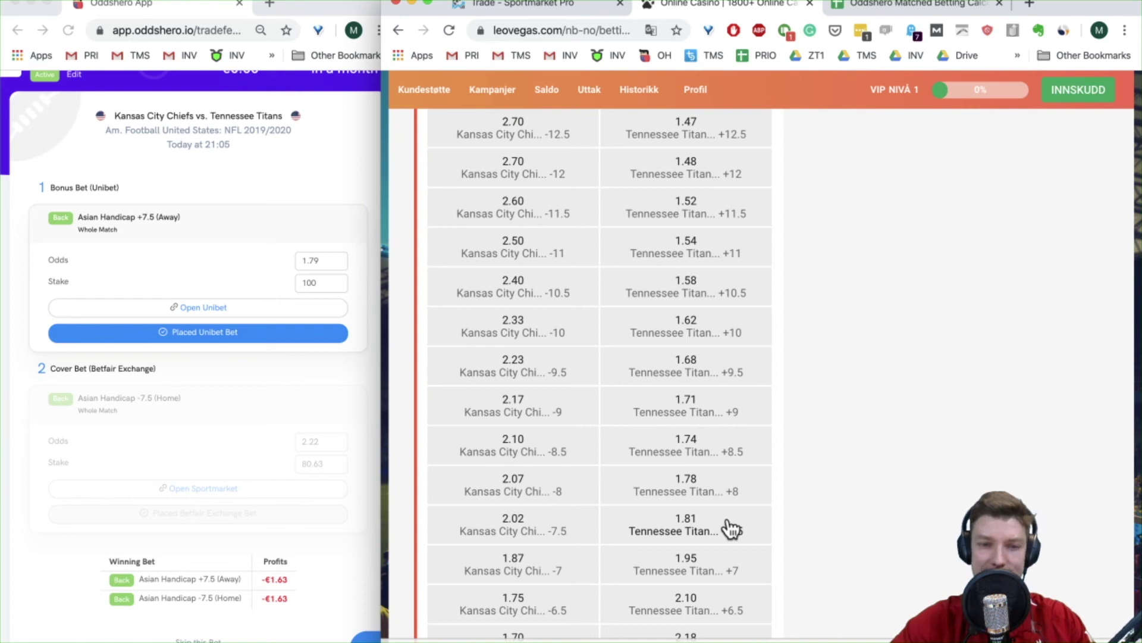
pyautogui.click(267, 410)
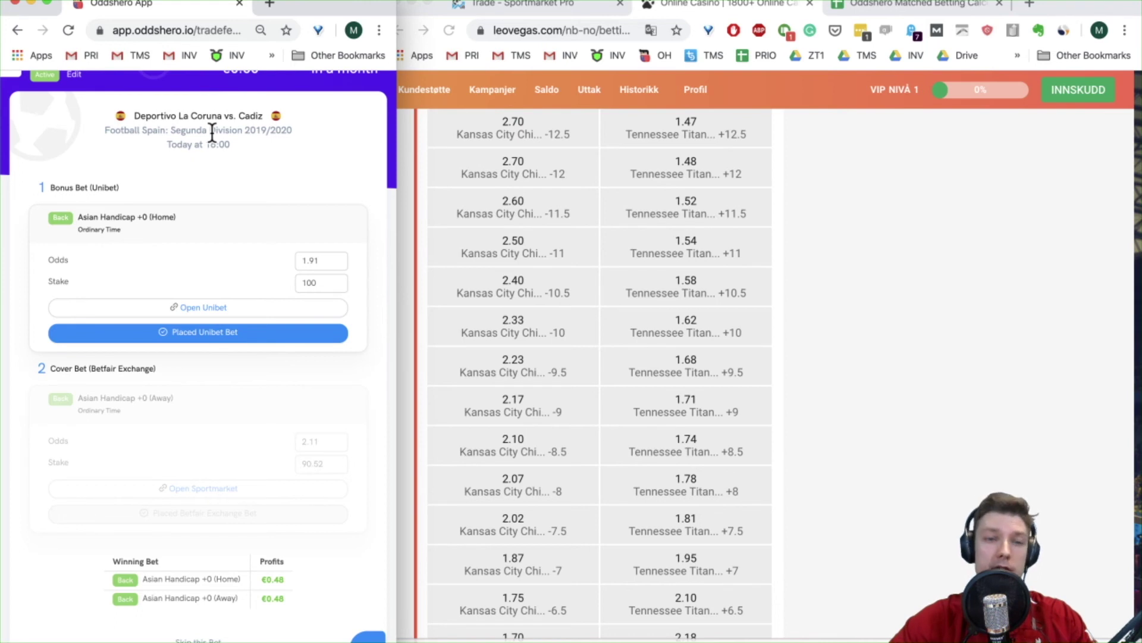
pyautogui.tripleClick(283, 132)
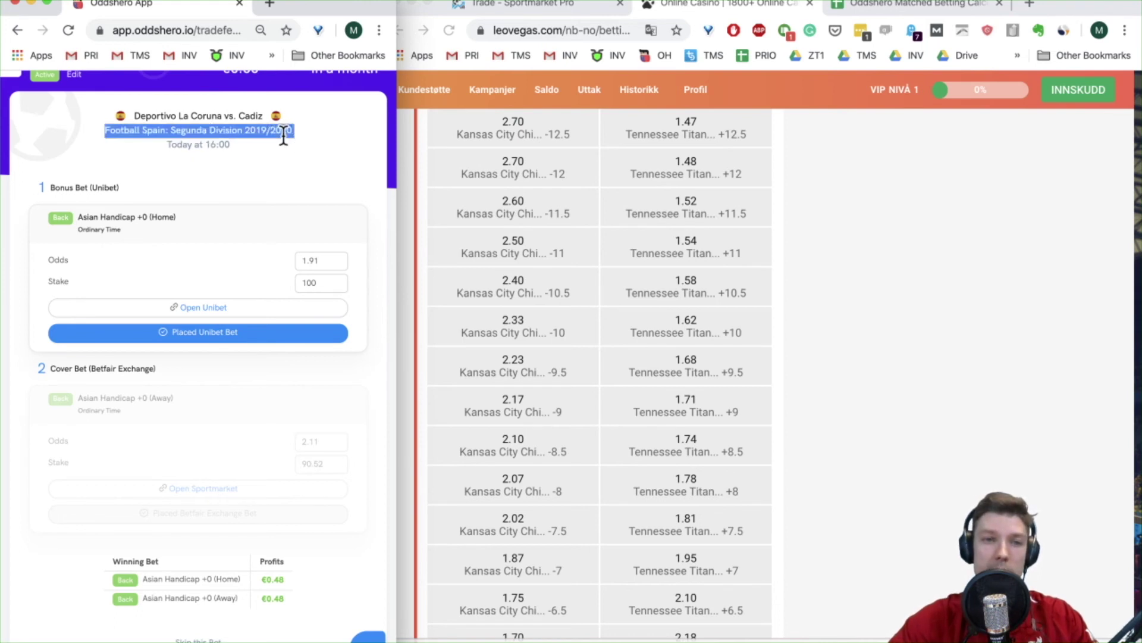
pyautogui.click(251, 140)
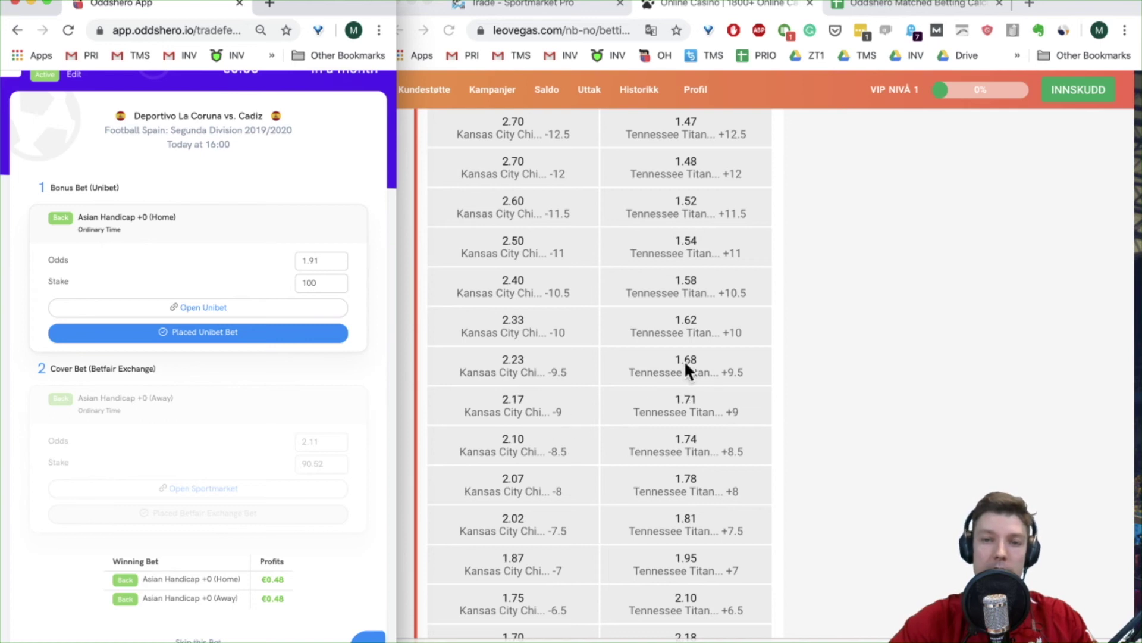
# Step: Search LeoVegas Sport for deportivo la and choose the team Deportivo La Coruña to list its matches
pyautogui.scroll(15, 830, 191)
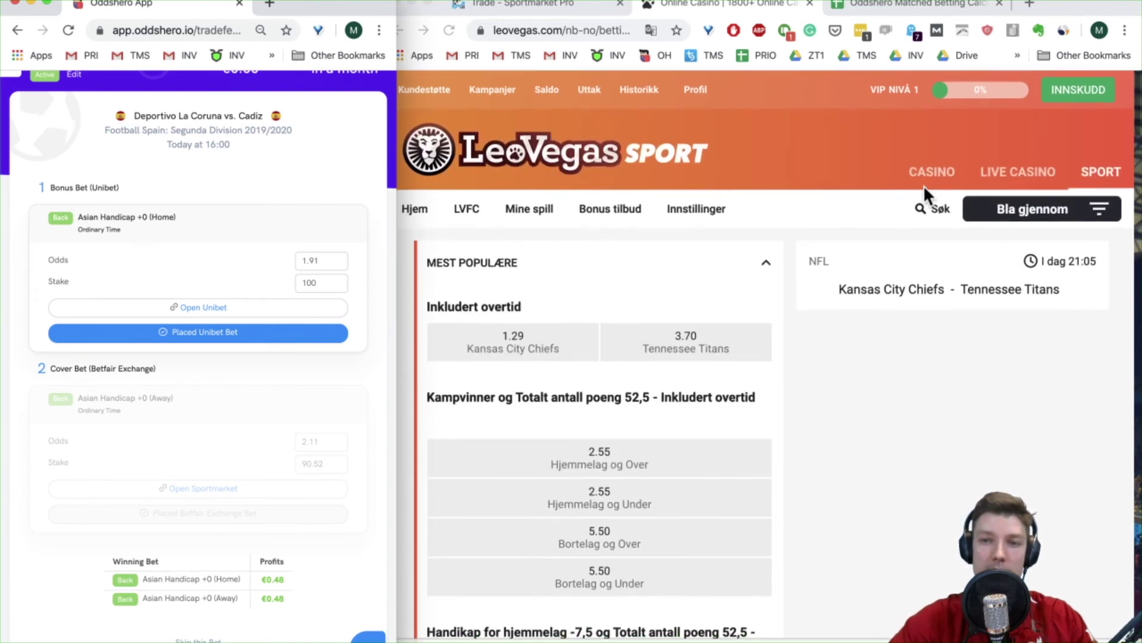
pyautogui.click(937, 212)
pyautogui.click(939, 211)
pyautogui.write('depor')
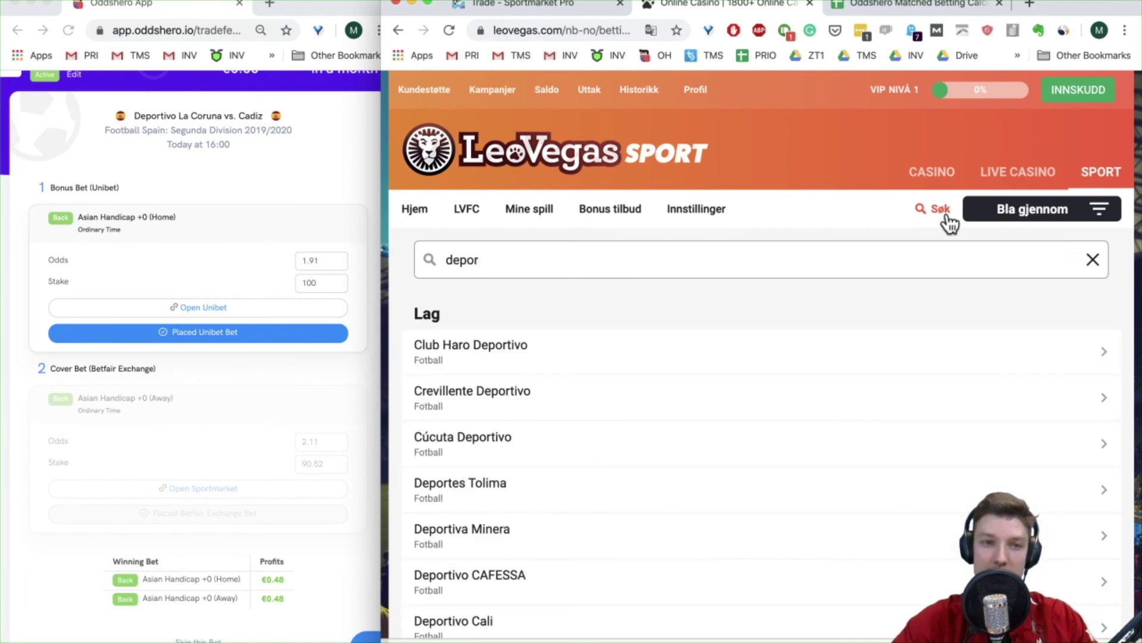
pyautogui.write('tivo ')
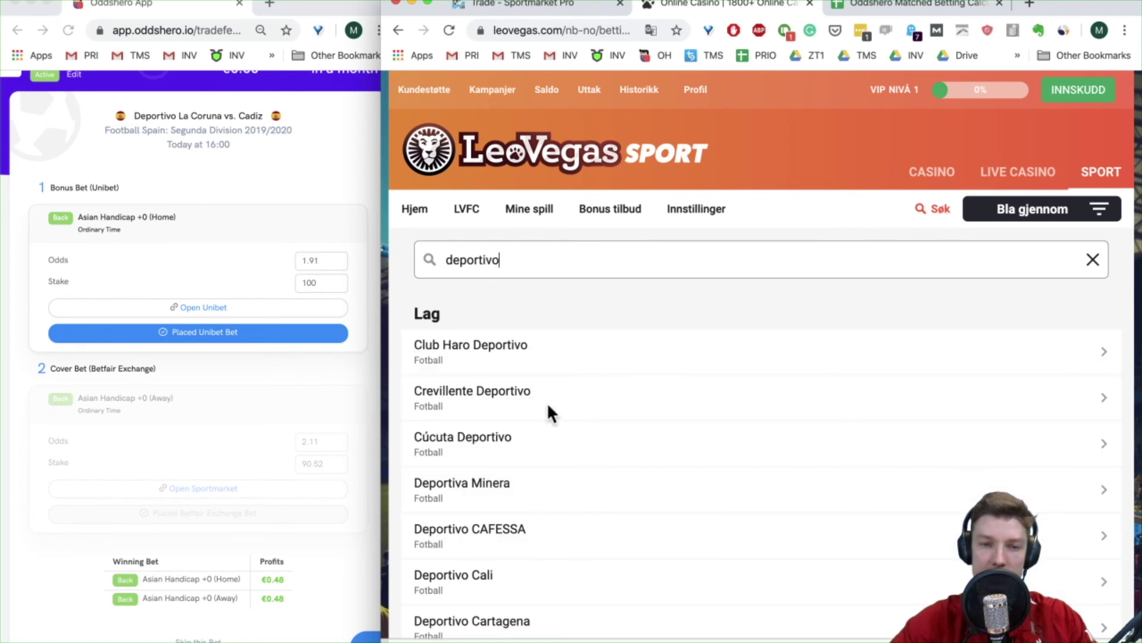
pyautogui.write('la')
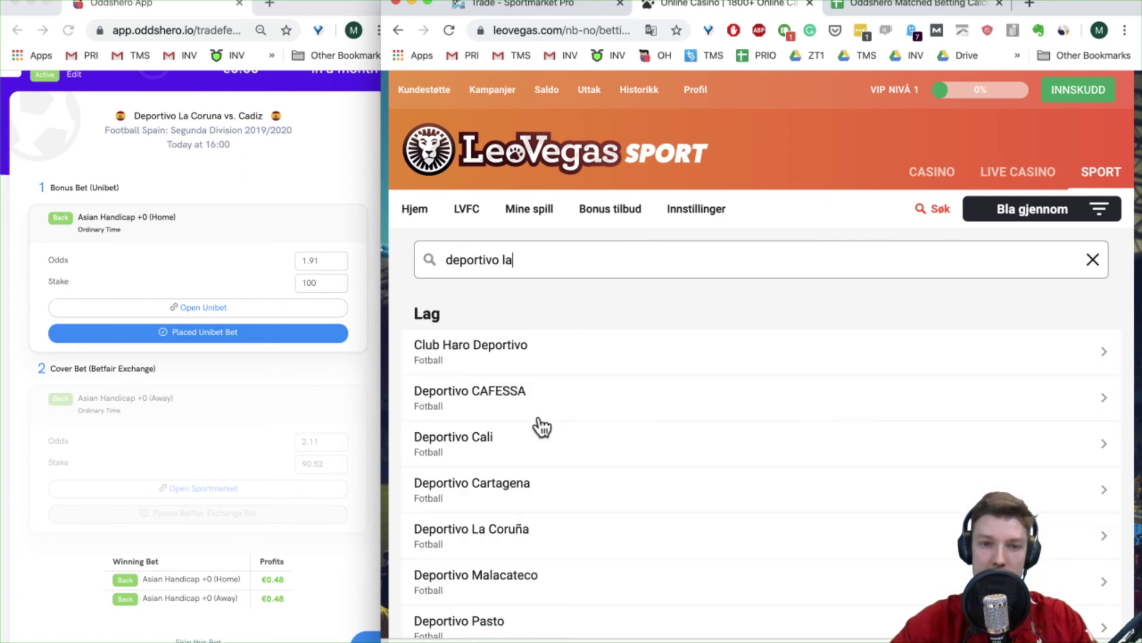
pyautogui.scroll(-1, 541, 417)
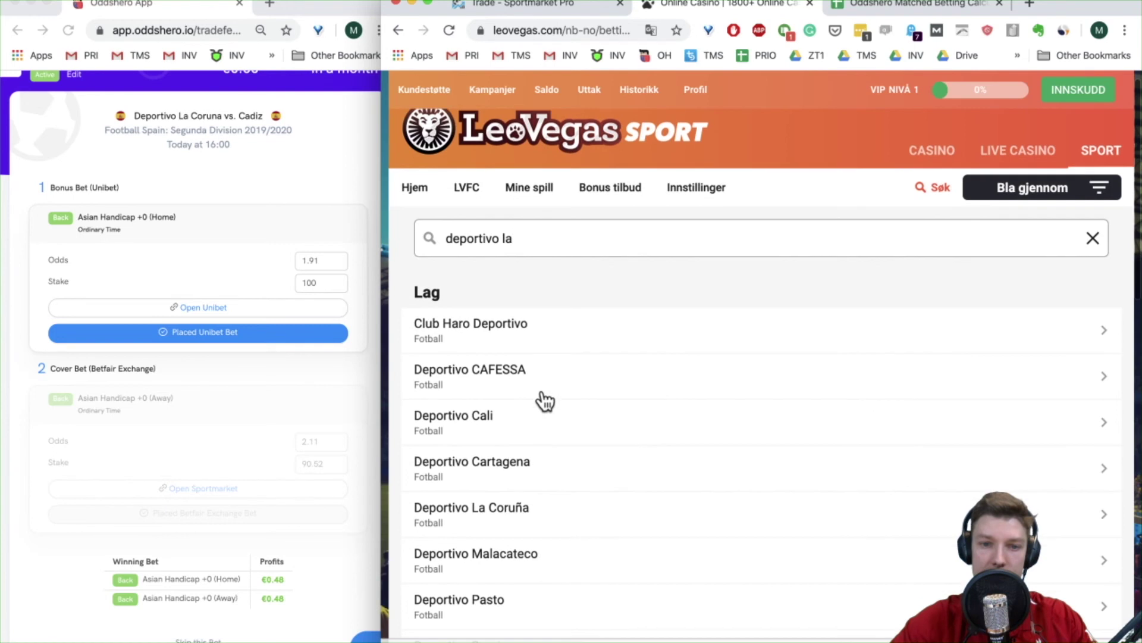
pyautogui.click(481, 508)
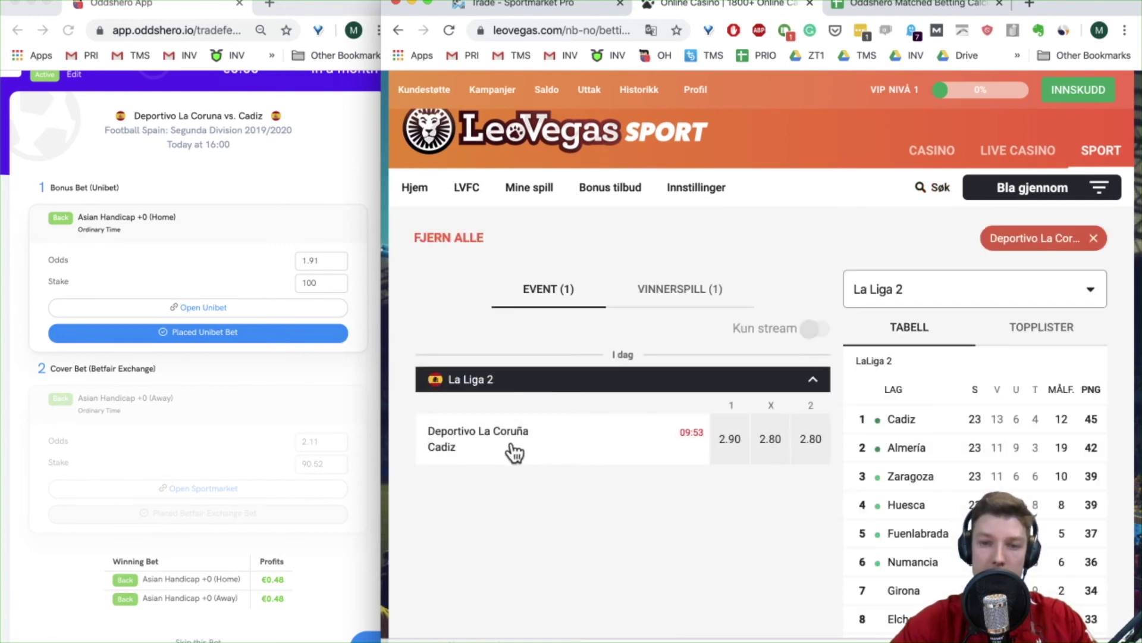
# Step: Open the Deportivo La Coruña vs. Cadiz match on LeoVegas Sport and find the Deportivo +0 Asian handicap odds
pyautogui.click(514, 453)
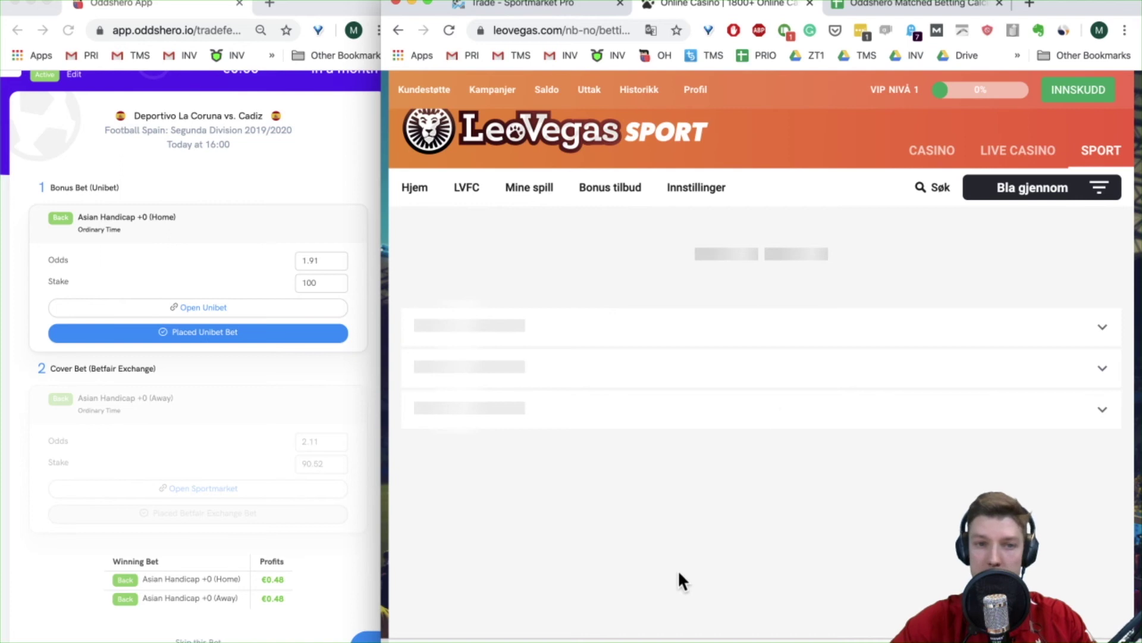
pyautogui.scroll(-10, 652, 424)
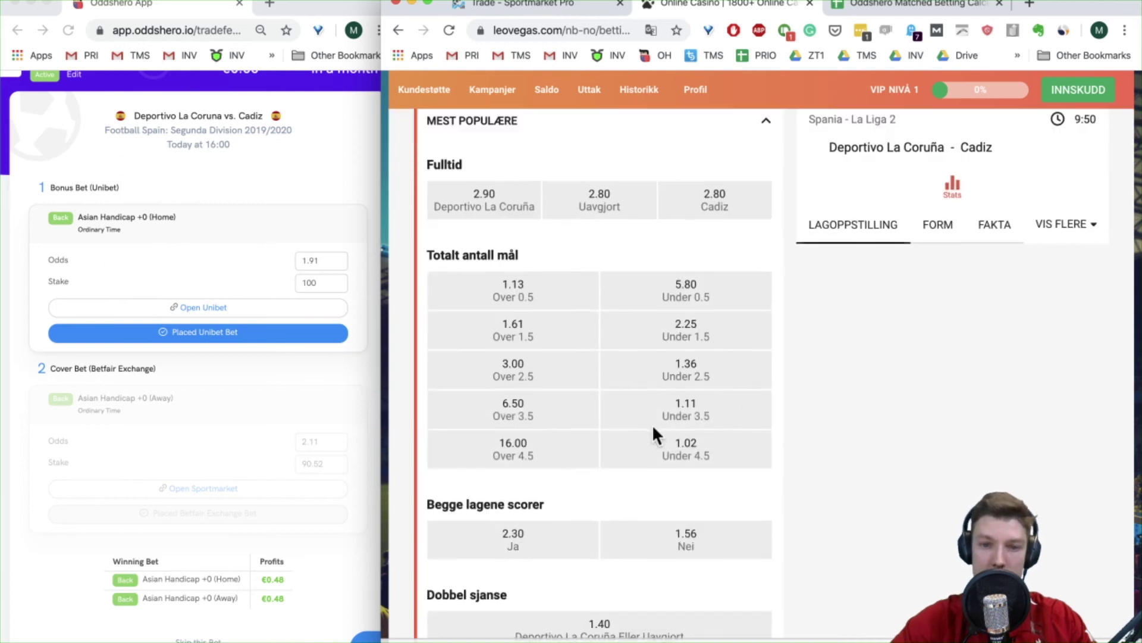
pyautogui.scroll(2, 652, 434)
pyautogui.scroll(-10, 653, 435)
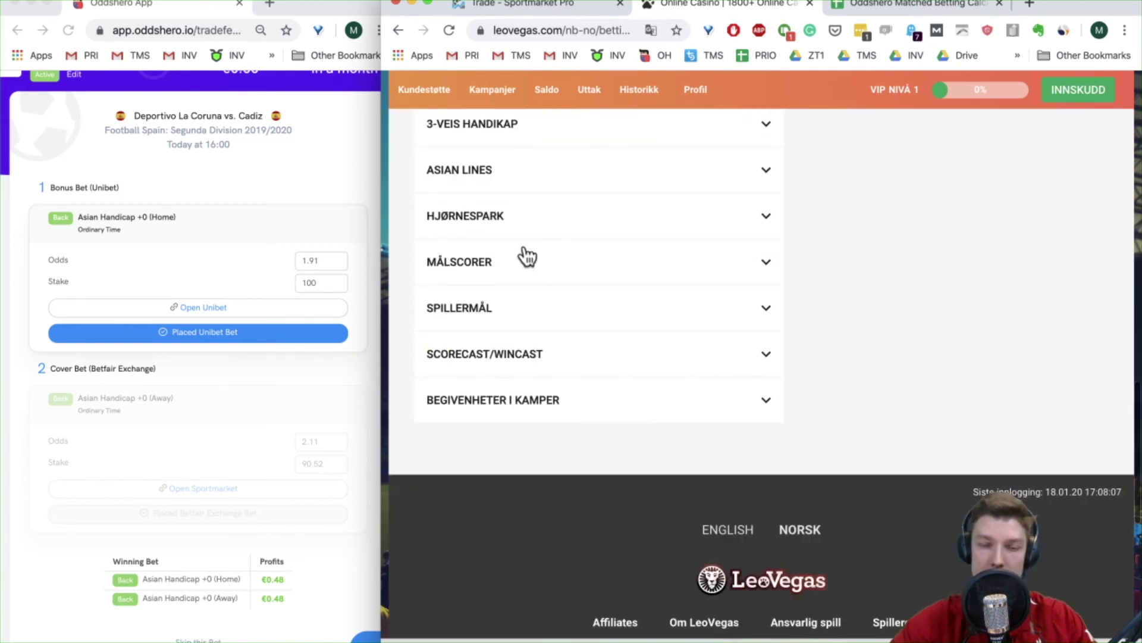
pyautogui.click(488, 166)
pyautogui.scroll(-2, 589, 381)
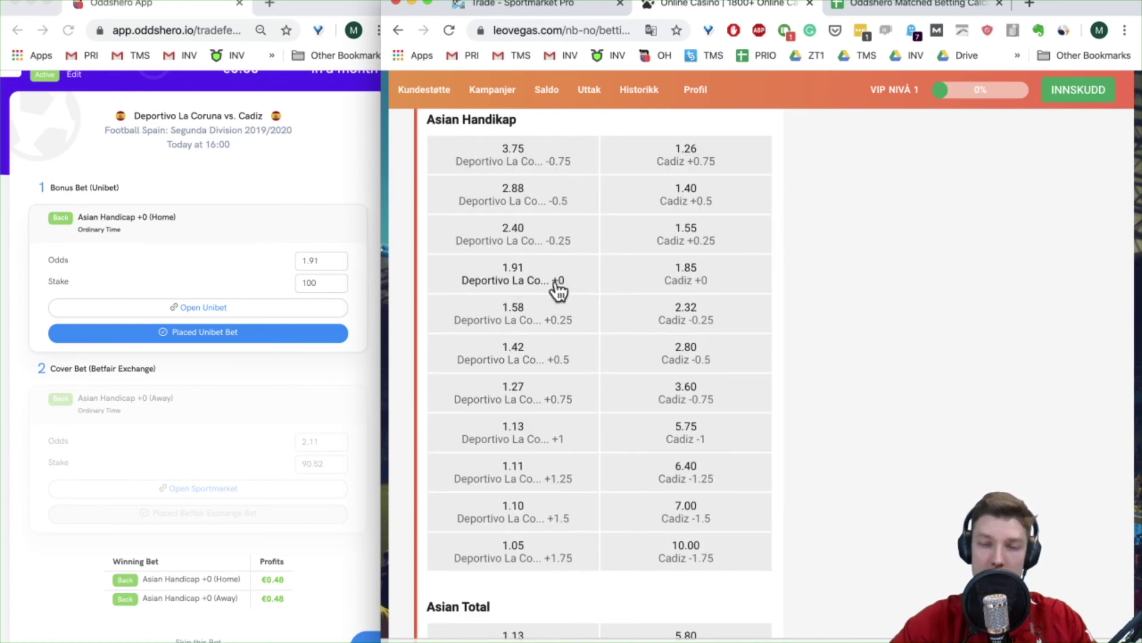
# Step: Switch to Sportmarket Pro, search for cadiz and open the Cádiz CF +0 Asian handicap prices against Deportivo La Coruna
pyautogui.click(569, 3)
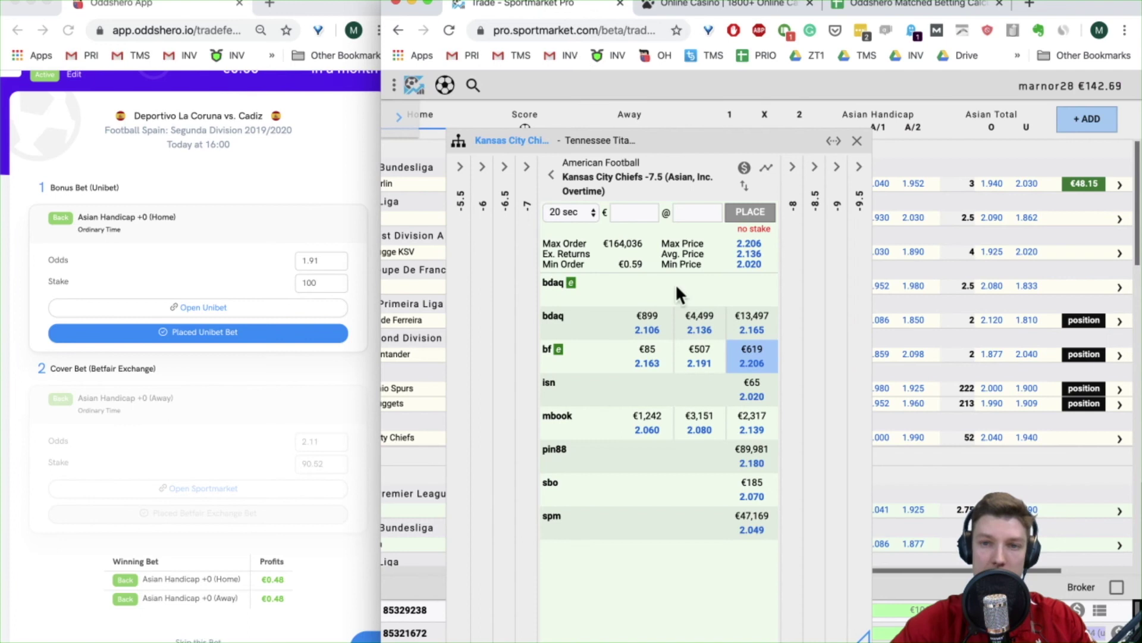
pyautogui.click(857, 140)
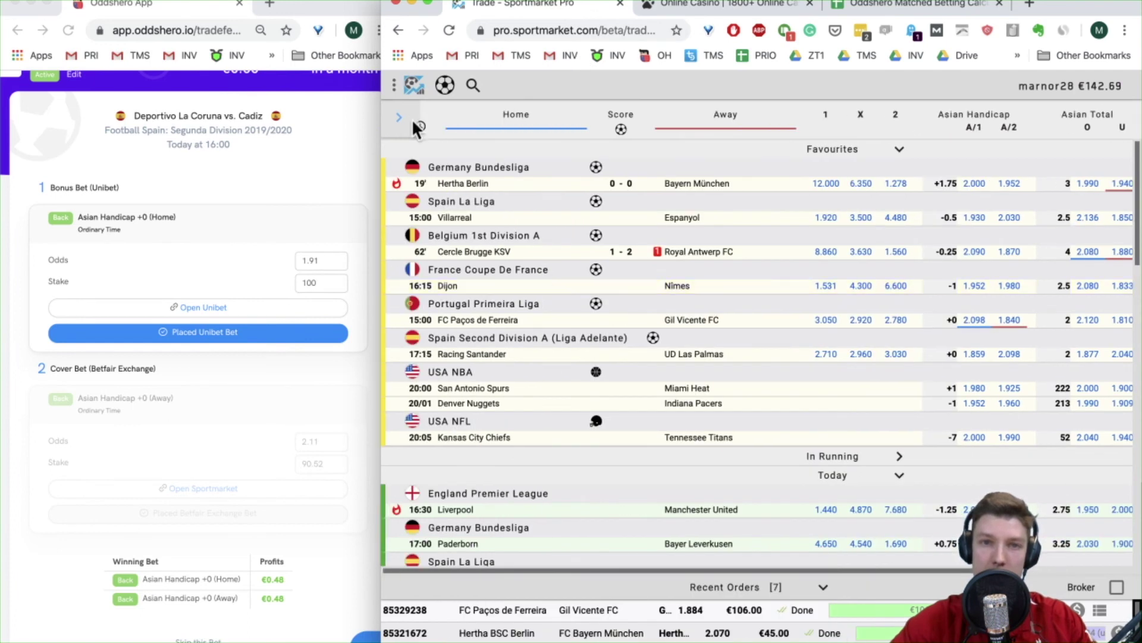
pyautogui.click(474, 86)
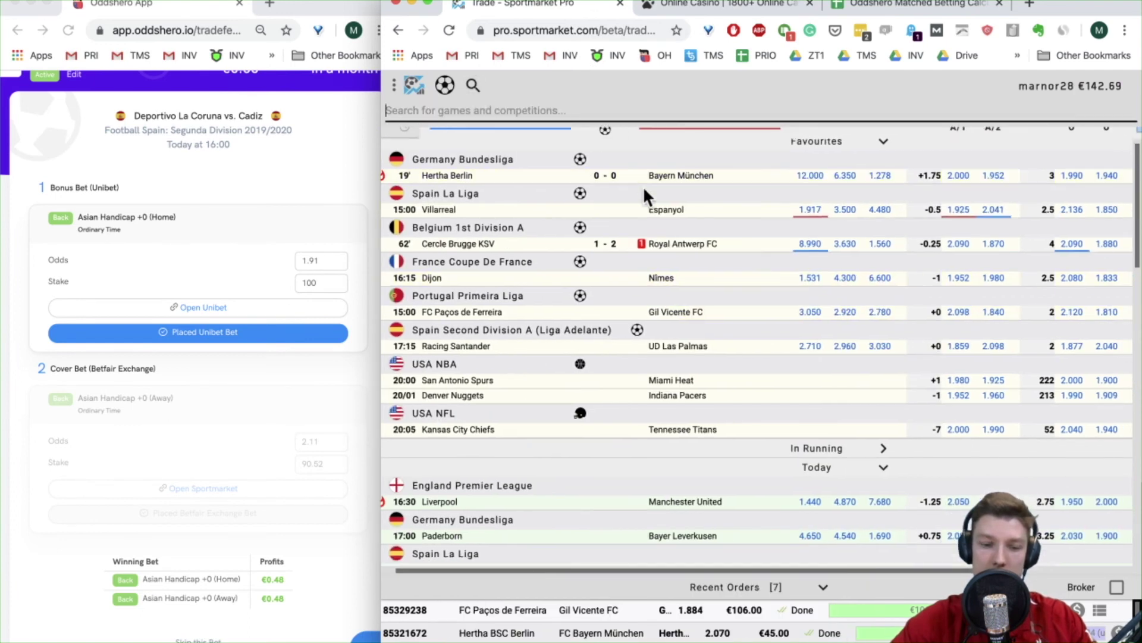
pyautogui.write('cadiz')
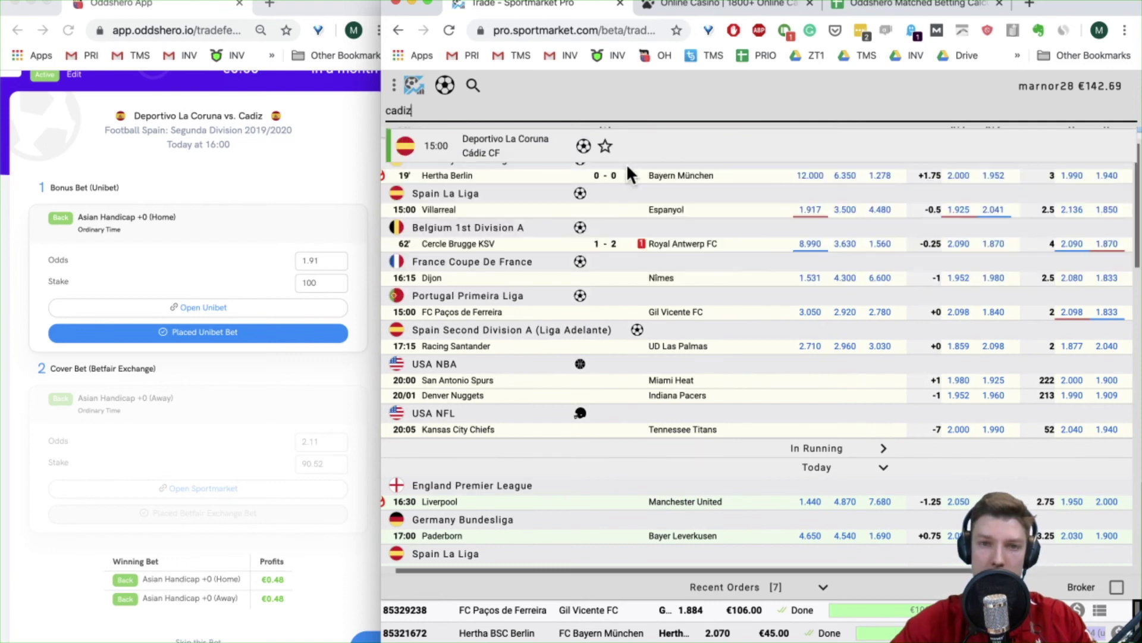
pyautogui.click(543, 148)
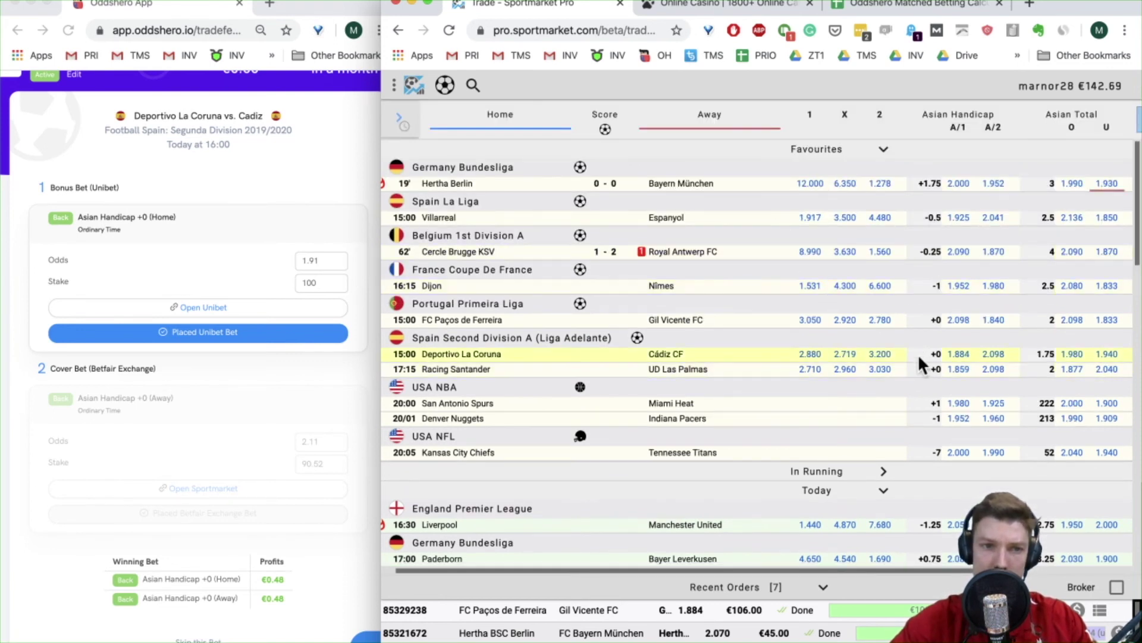
pyautogui.click(956, 353)
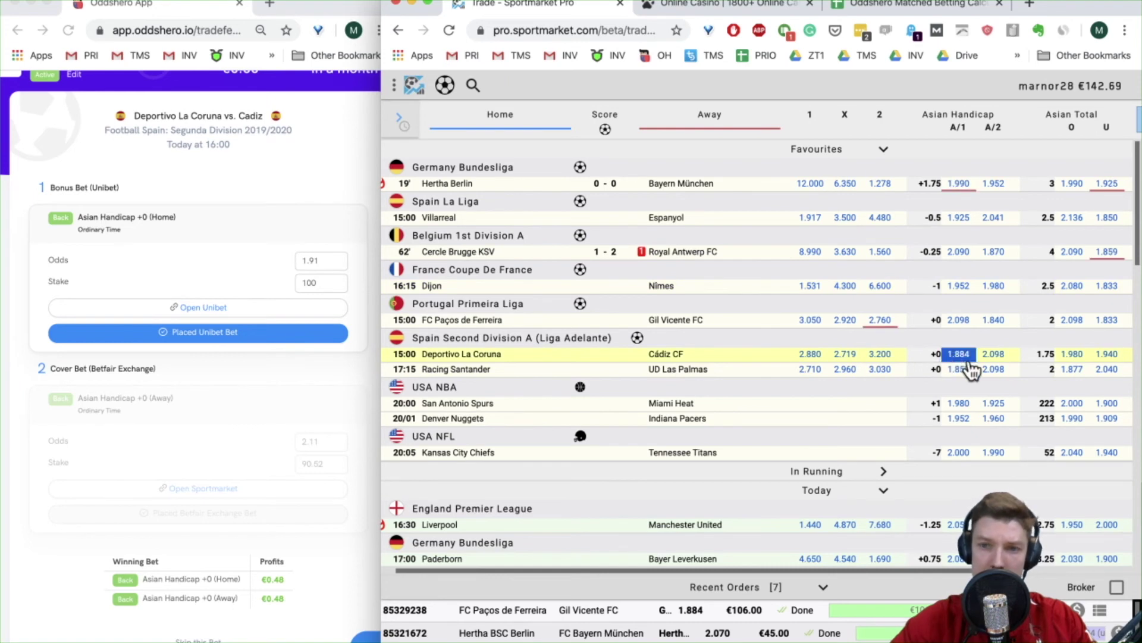
pyautogui.click(991, 357)
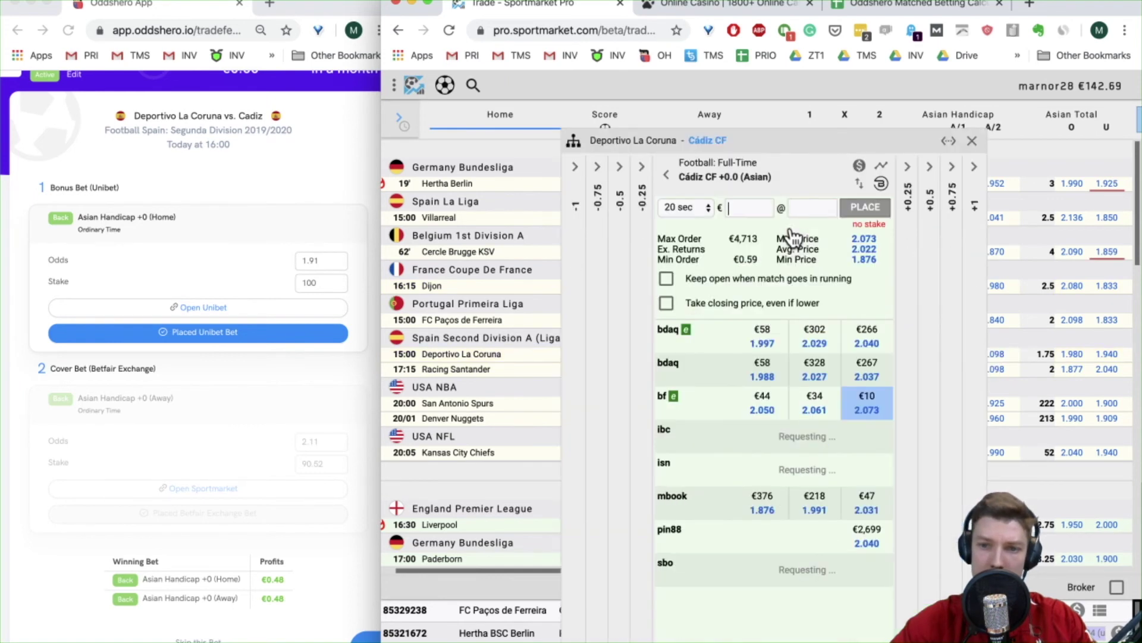
# Step: Lower the Asian Handicap +0 bonus bet's odds to 1.87 in Oddshero and skip the suggested bet
pyautogui.click(324, 293)
pyautogui.click(342, 266)
pyautogui.click(342, 266)
pyautogui.click(343, 266)
pyautogui.click(342, 266)
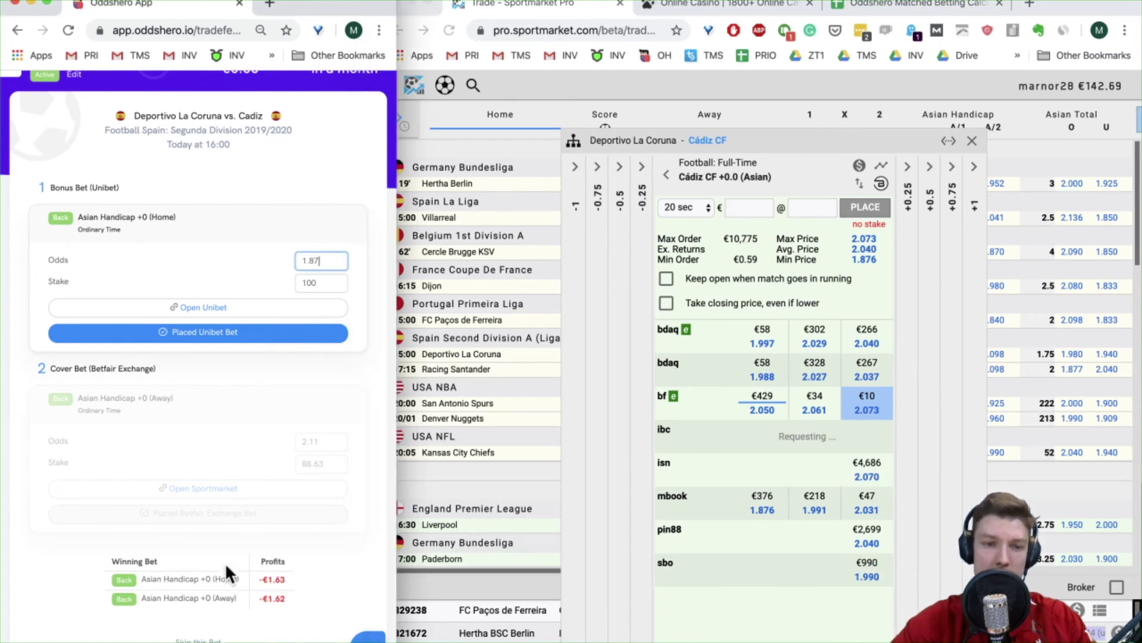
pyautogui.click(225, 631)
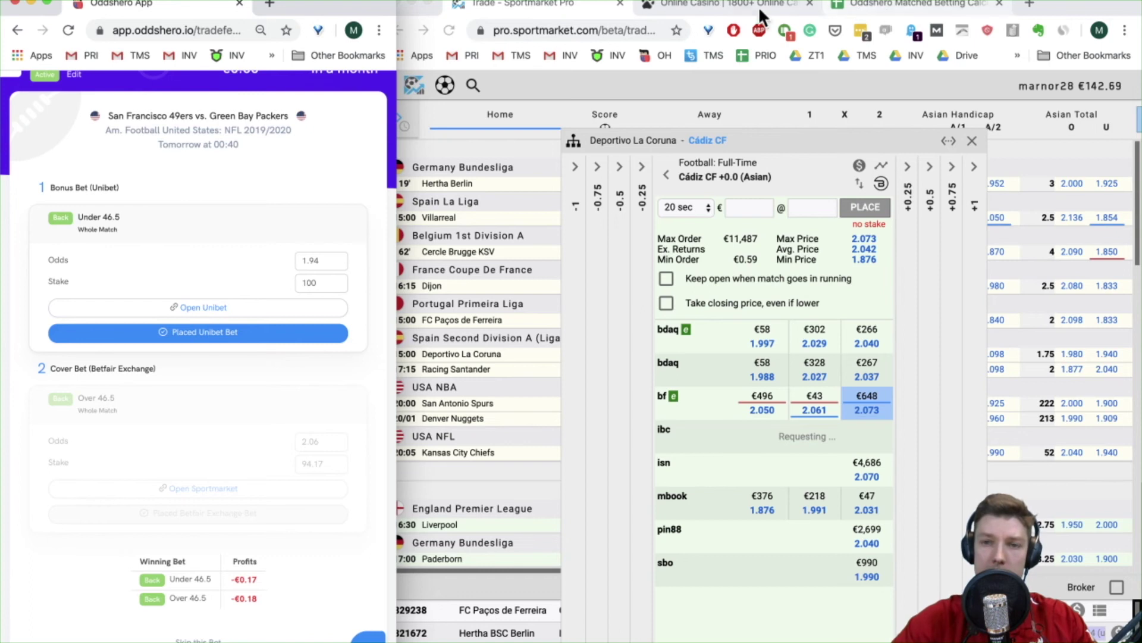
# Step: Close the Cádiz CF prices on Sportmarket Pro, search for san fra and choose San Francisco 49ers vs. Green Bay Packers
pyautogui.click(972, 142)
pyautogui.click(973, 142)
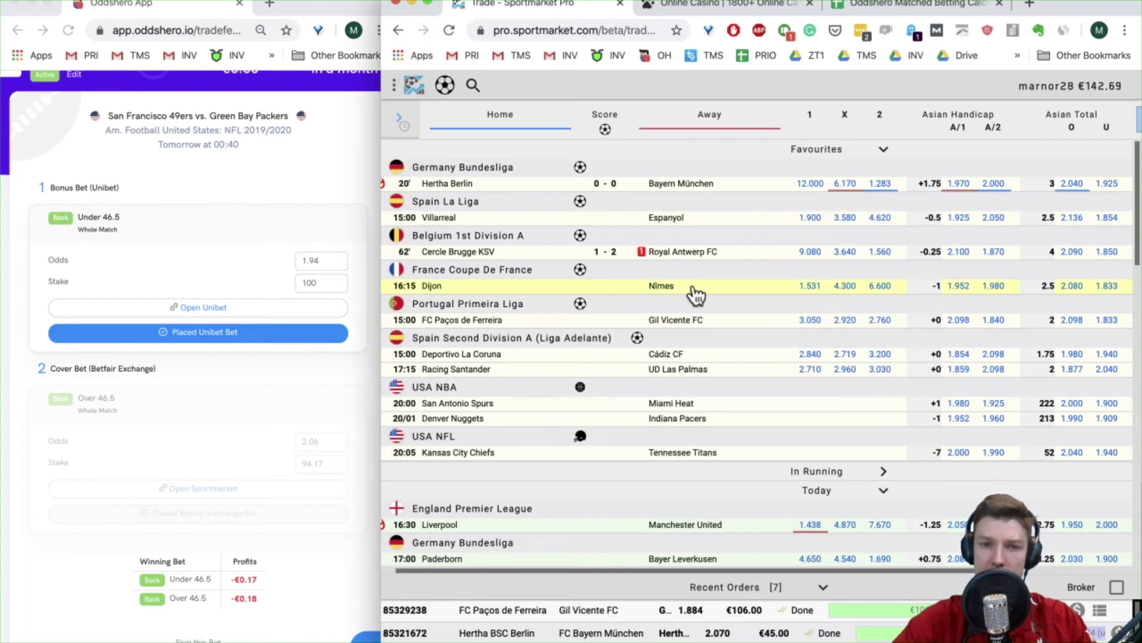
pyautogui.click(472, 86)
pyautogui.write('san fra')
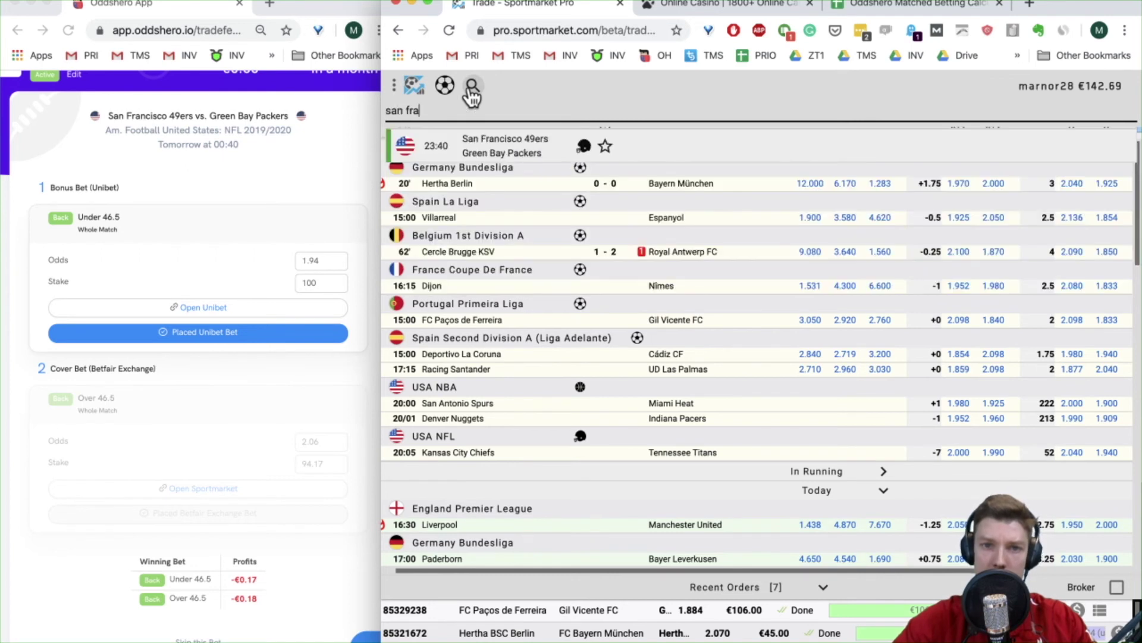
pyautogui.click(542, 156)
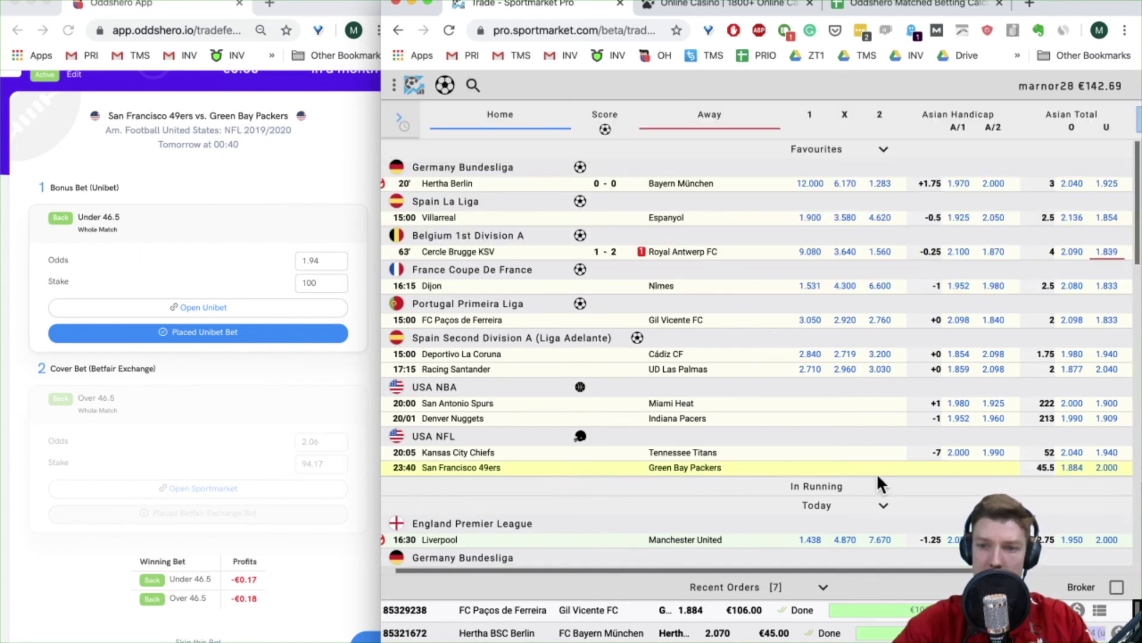
# Step: Open the Asian total prices for San Francisco 49ers vs. Green Bay Packers and change the line to Over 46.5
pyautogui.hscroll(1, 898, 479)
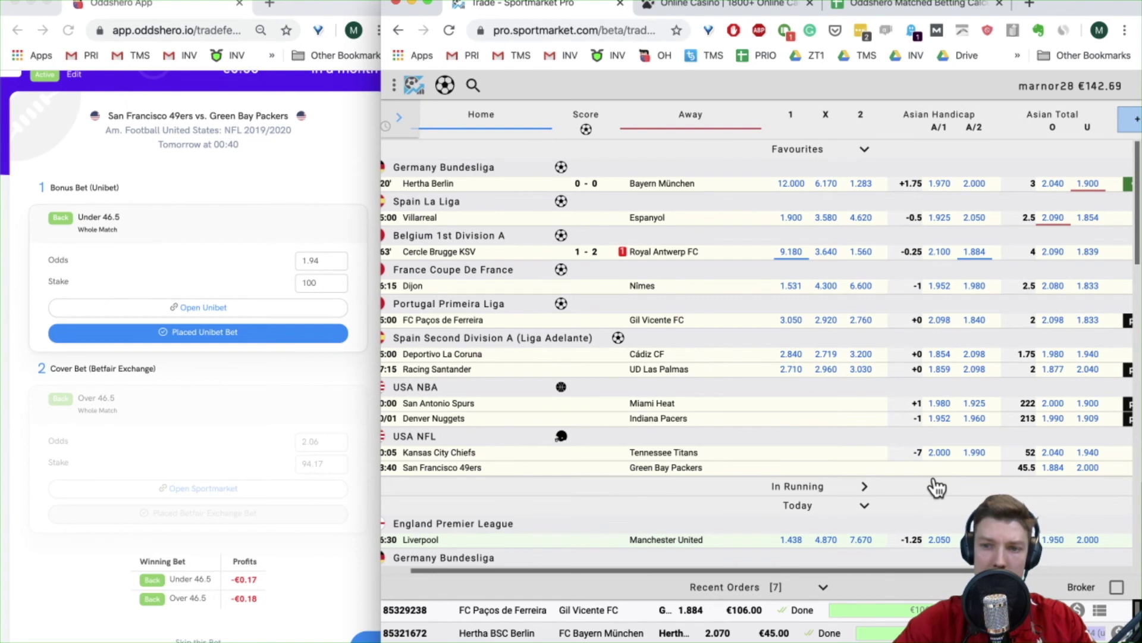
pyautogui.click(1050, 473)
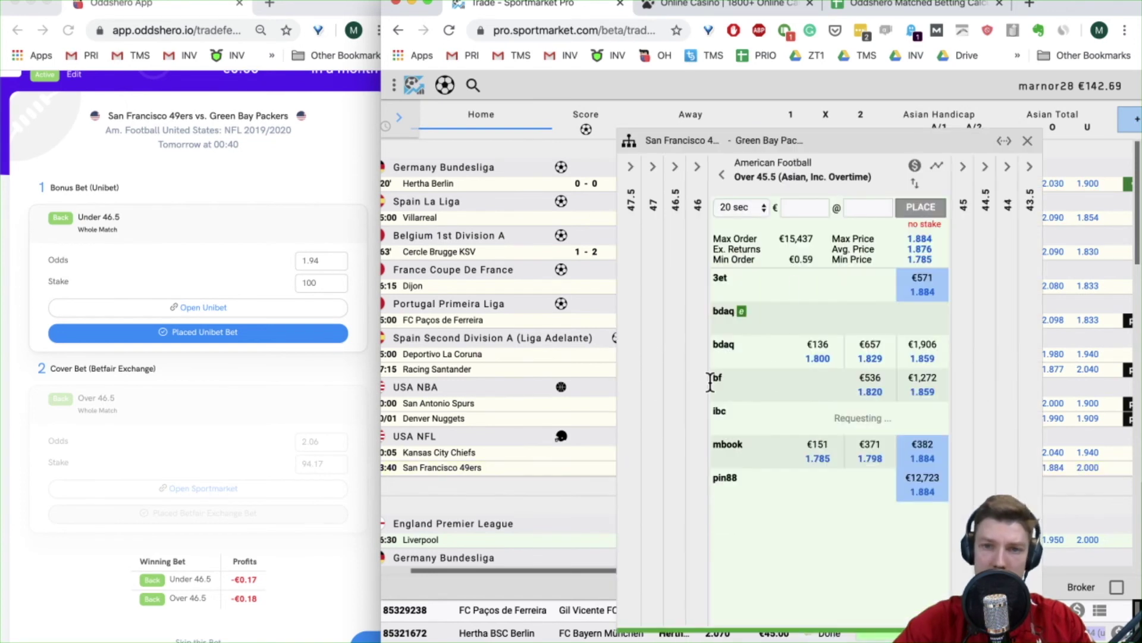
pyautogui.click(694, 169)
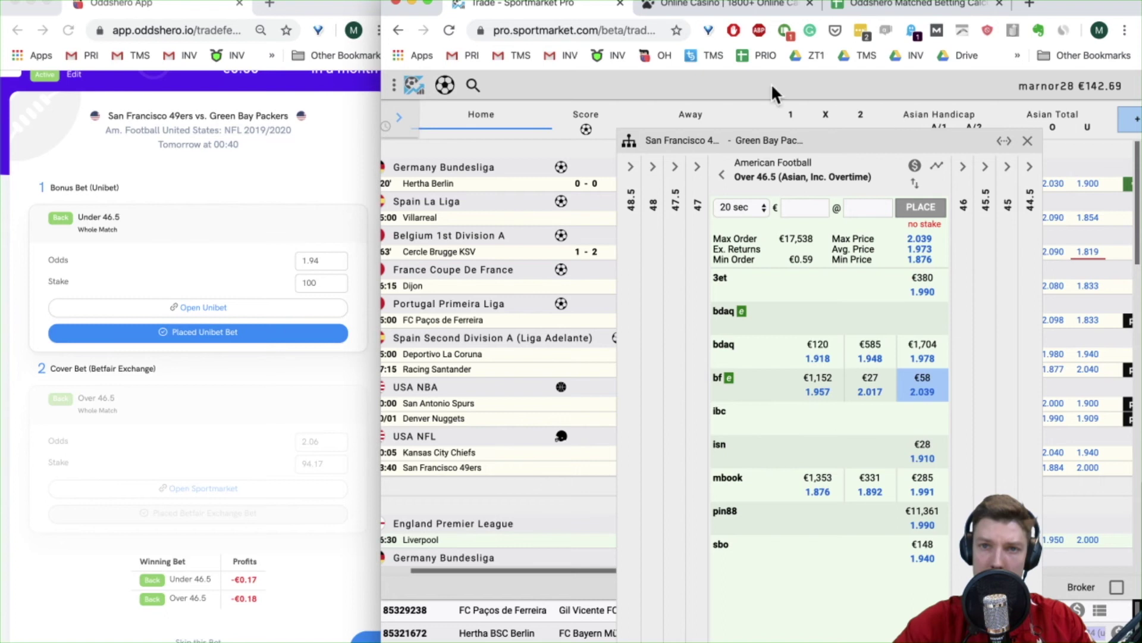
# Step: Lower the Under 46.5 bonus bet's odds in Oddshero to 1.92
pyautogui.click(287, 434)
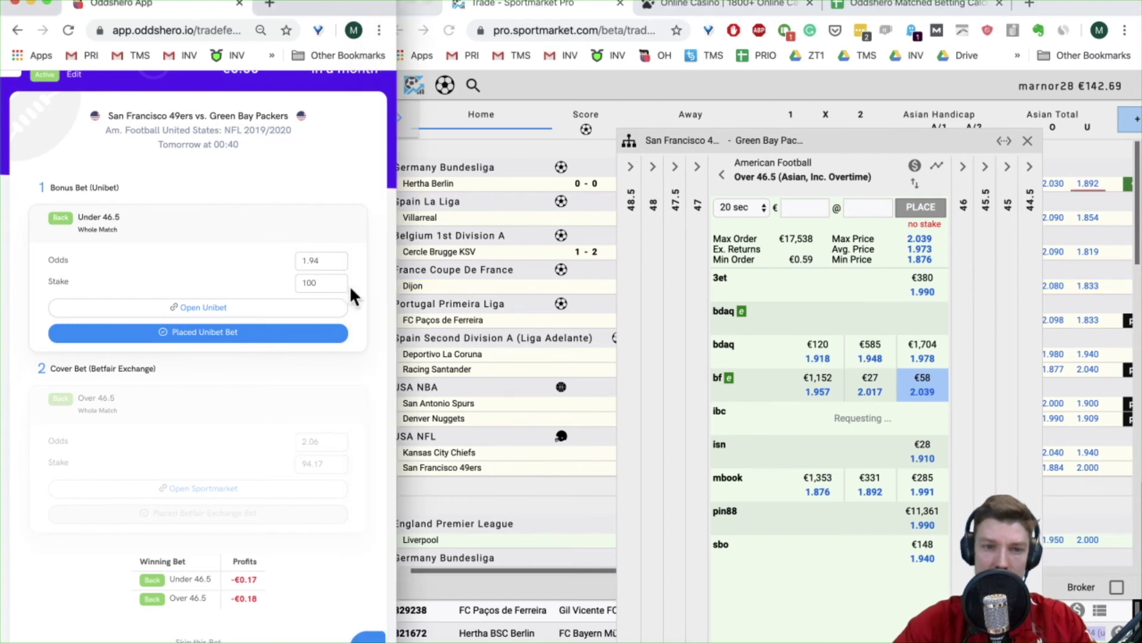
pyautogui.click(341, 265)
pyautogui.click(340, 266)
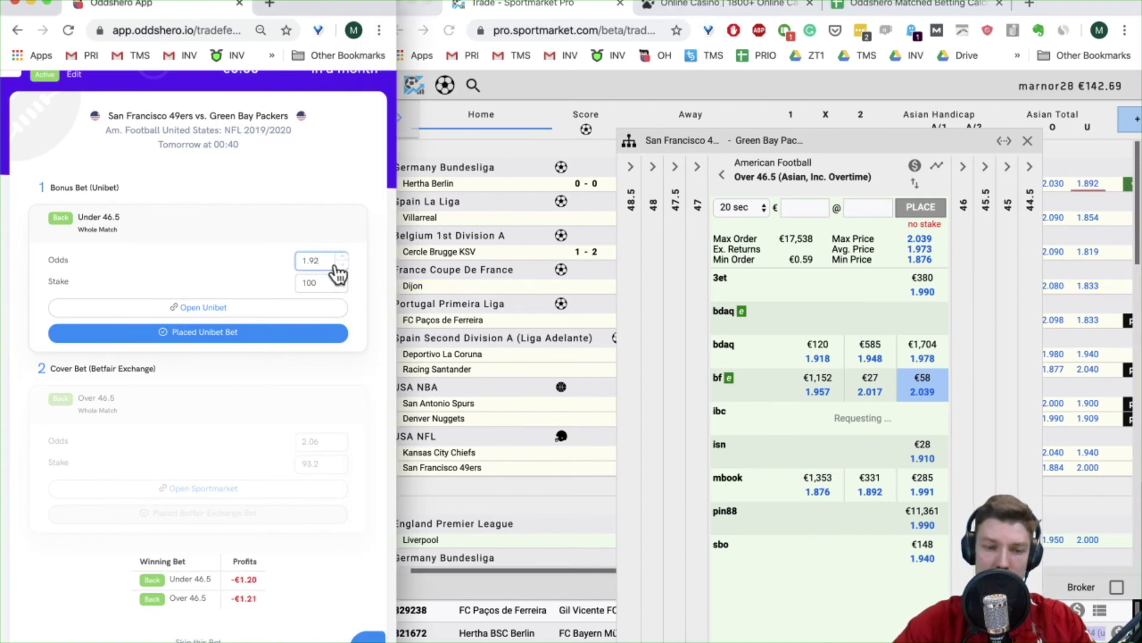
# Step: Switch to LeoVegas Sport, search for san francis and choose the team San Francisco 49ers to list its matches
pyautogui.click(776, 10)
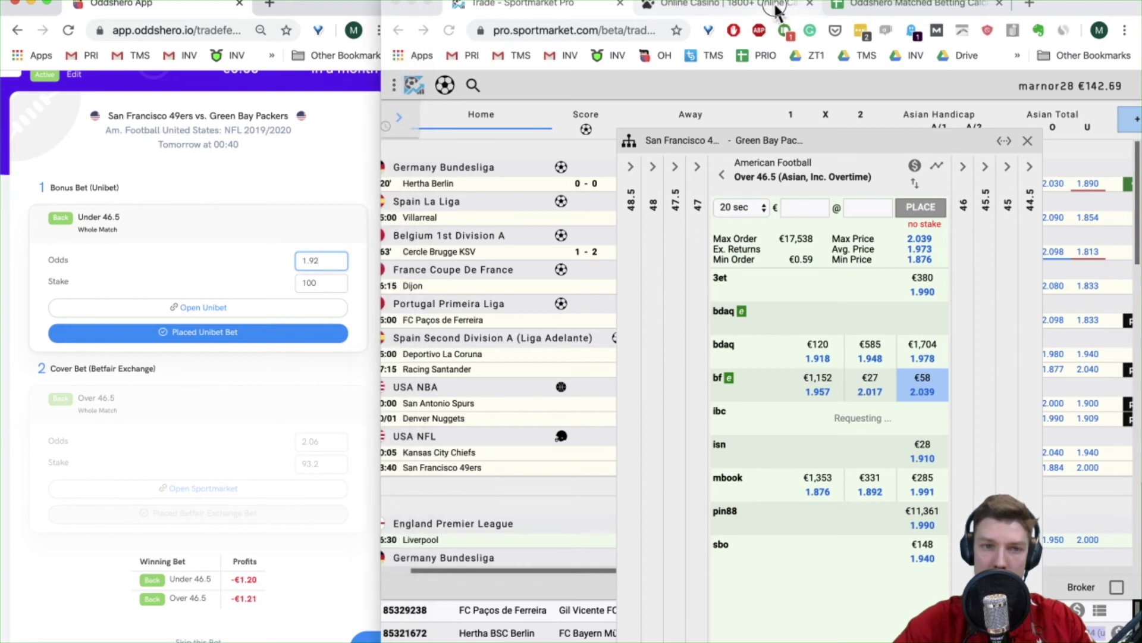
pyautogui.click(777, 11)
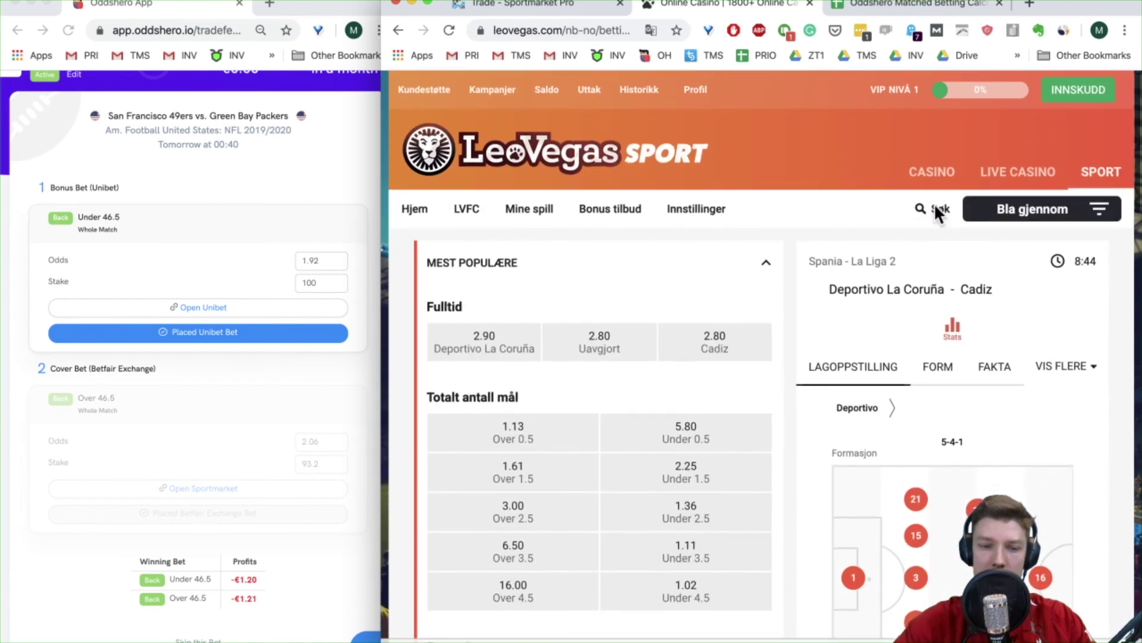
pyautogui.click(939, 211)
pyautogui.write('san')
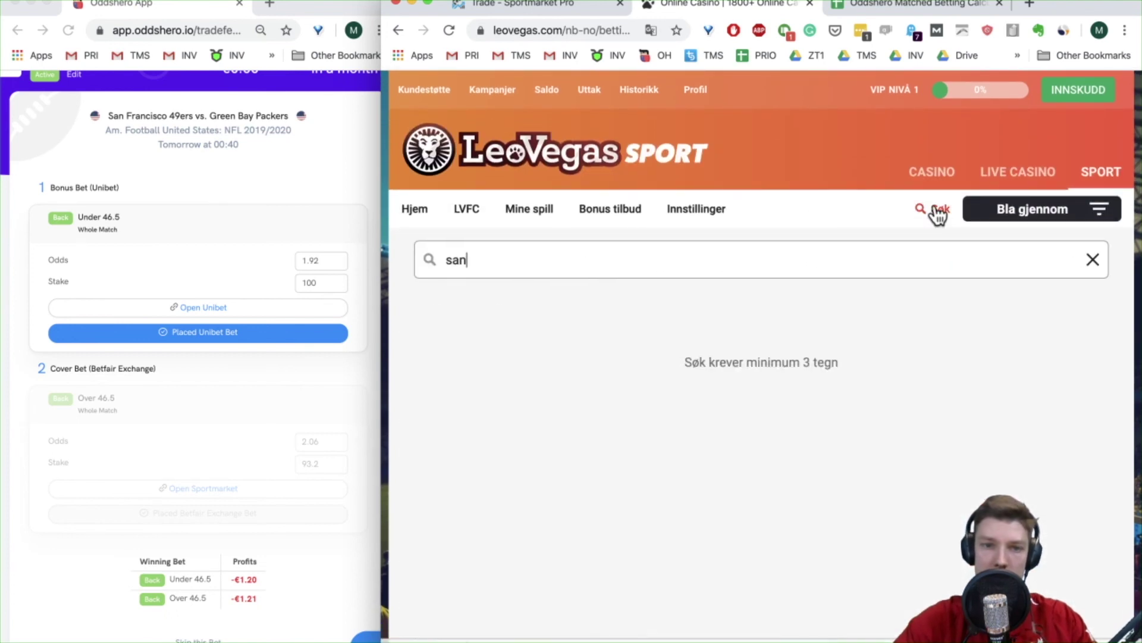
pyautogui.write(' francis')
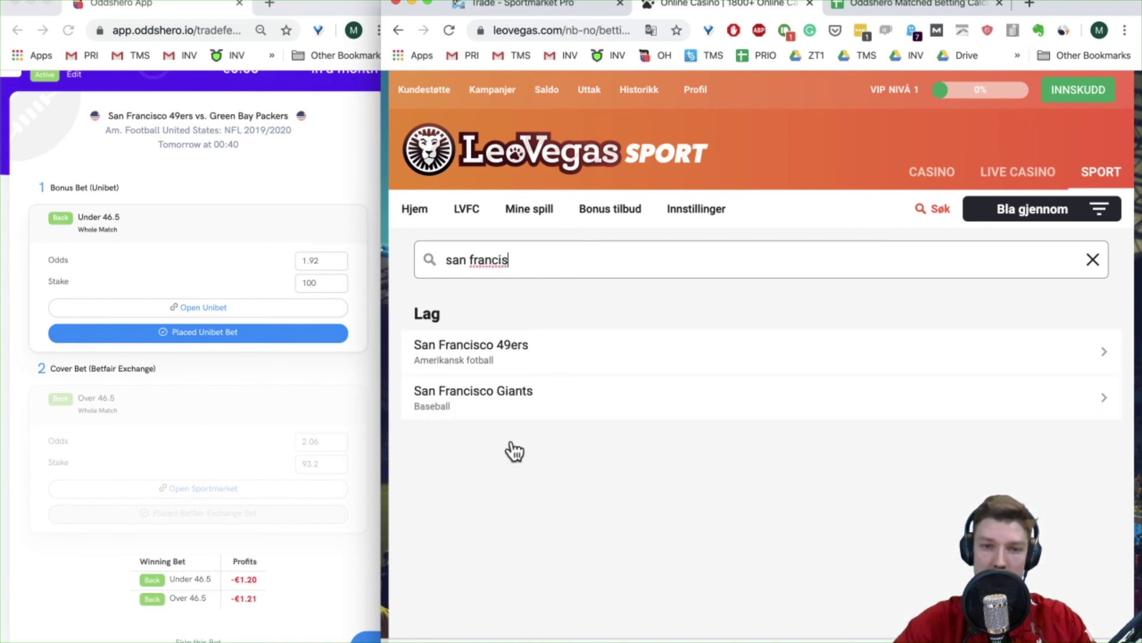
pyautogui.click(503, 364)
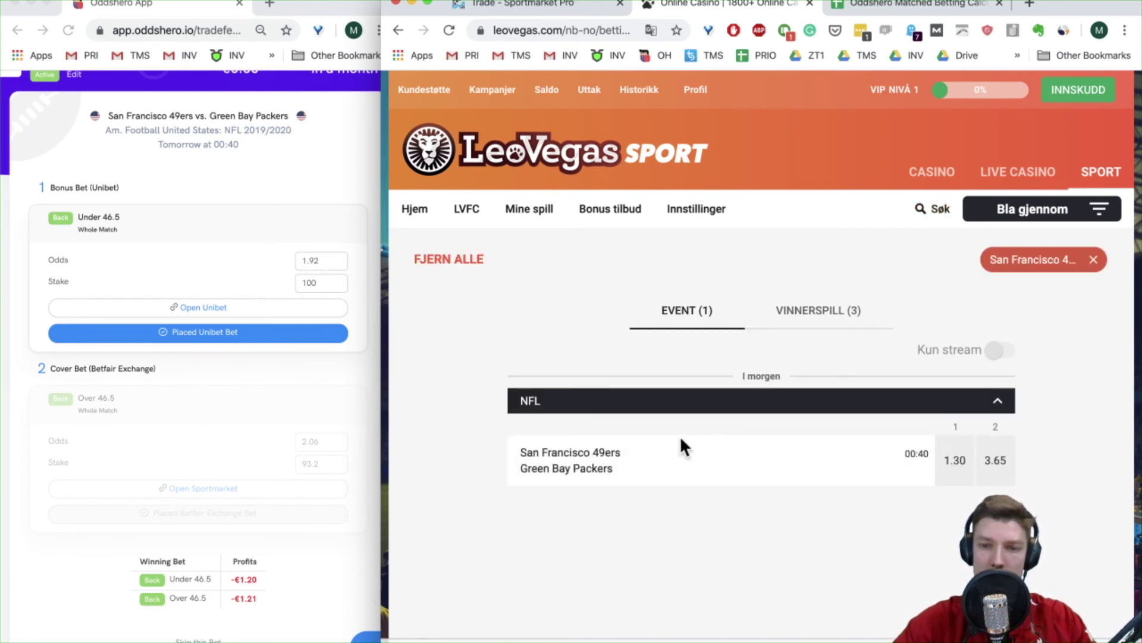
# Step: Open the San Francisco 49ers vs. Green Bay Packers match and find the Under 46.5 total points odds including overtime
pyautogui.click(507, 470)
pyautogui.scroll(-9, 711, 523)
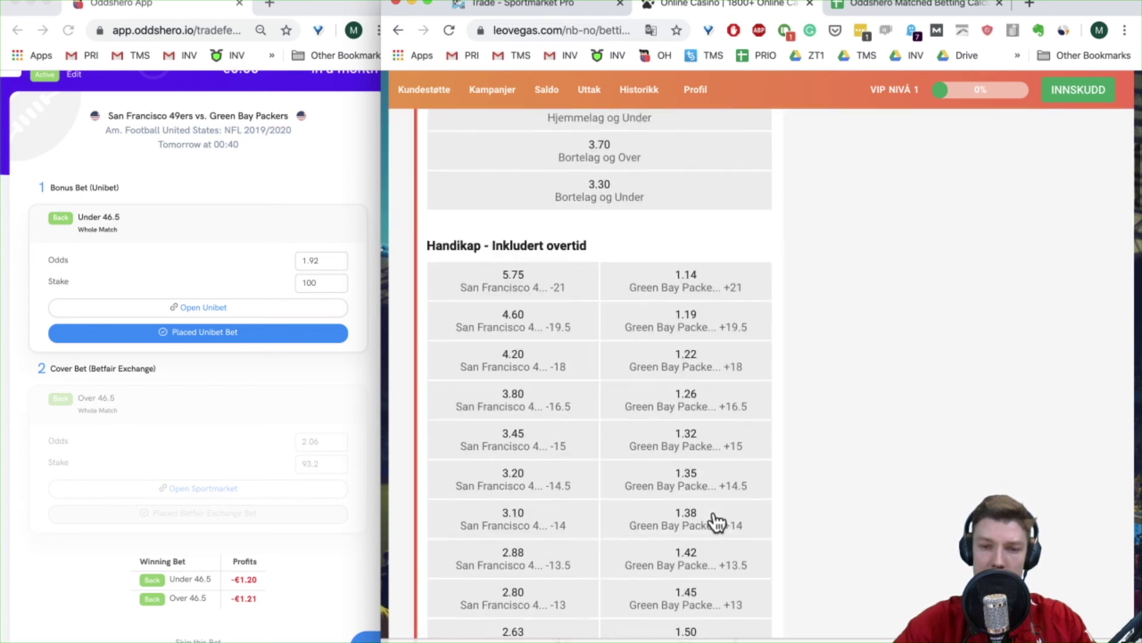
pyautogui.scroll(-10, 688, 467)
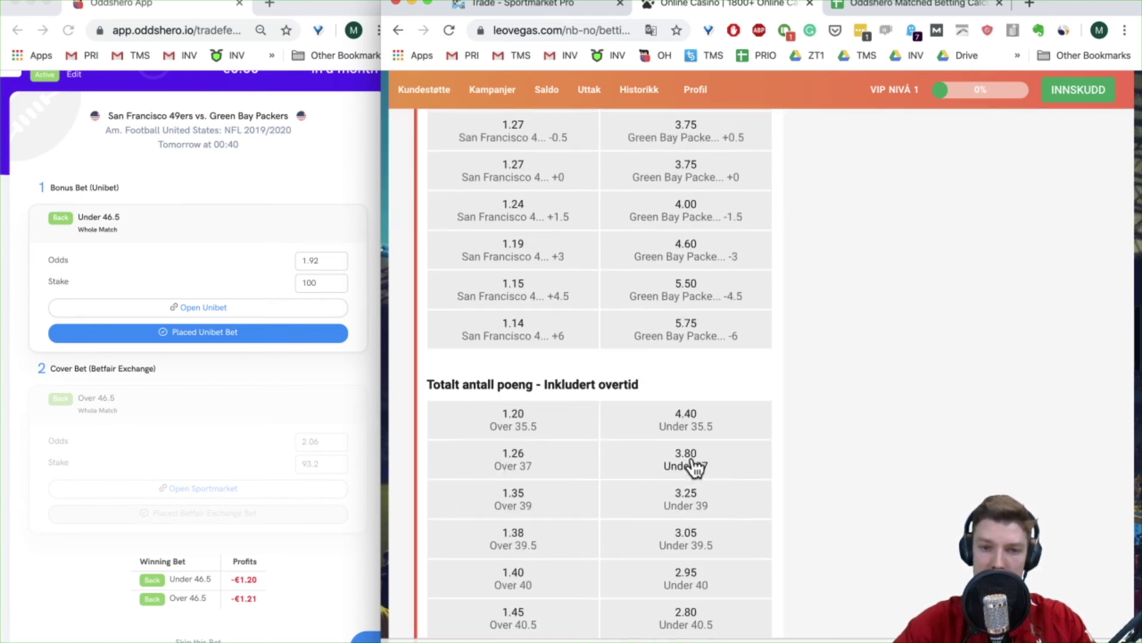
pyautogui.scroll(-6, 647, 457)
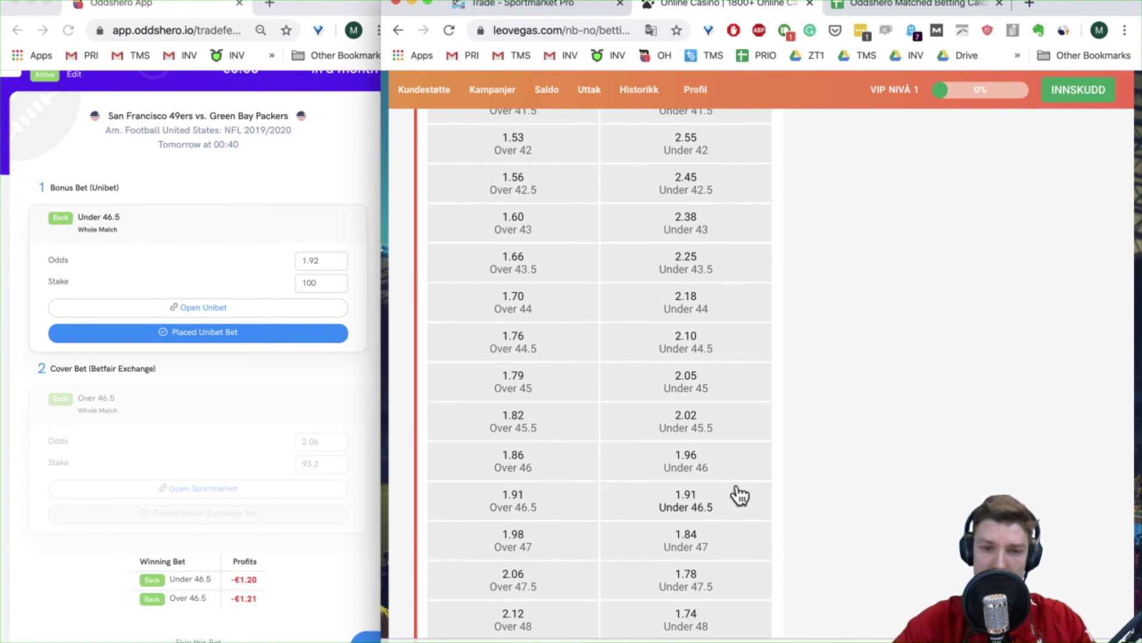
# Step: Return to Oddshero and skip the suggested Under 46.5 bet
pyautogui.click(341, 273)
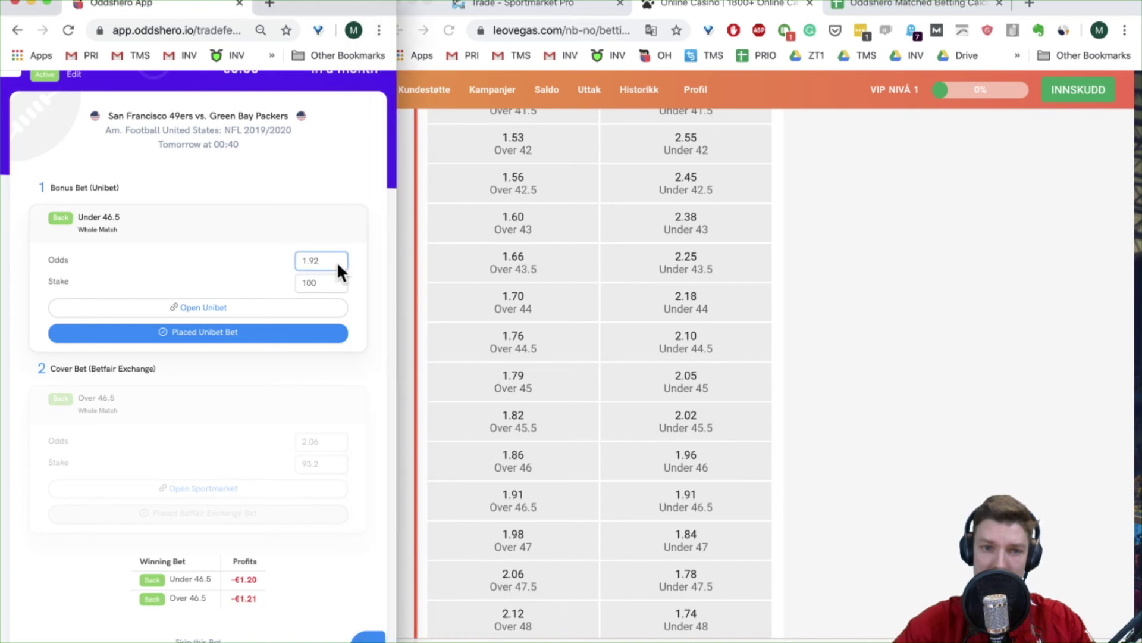
pyautogui.click(307, 433)
pyautogui.click(200, 640)
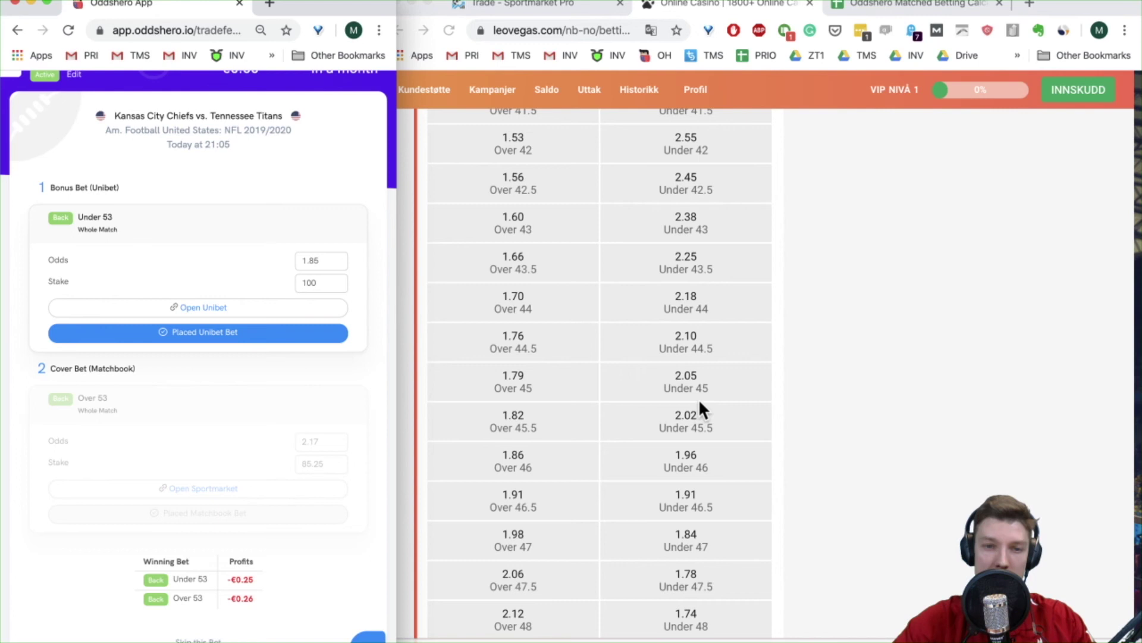
# Step: Search LeoVegas Sport for kansas and choose the American football team Kansas City Chiefs to list its matches
pyautogui.scroll(20, 755, 447)
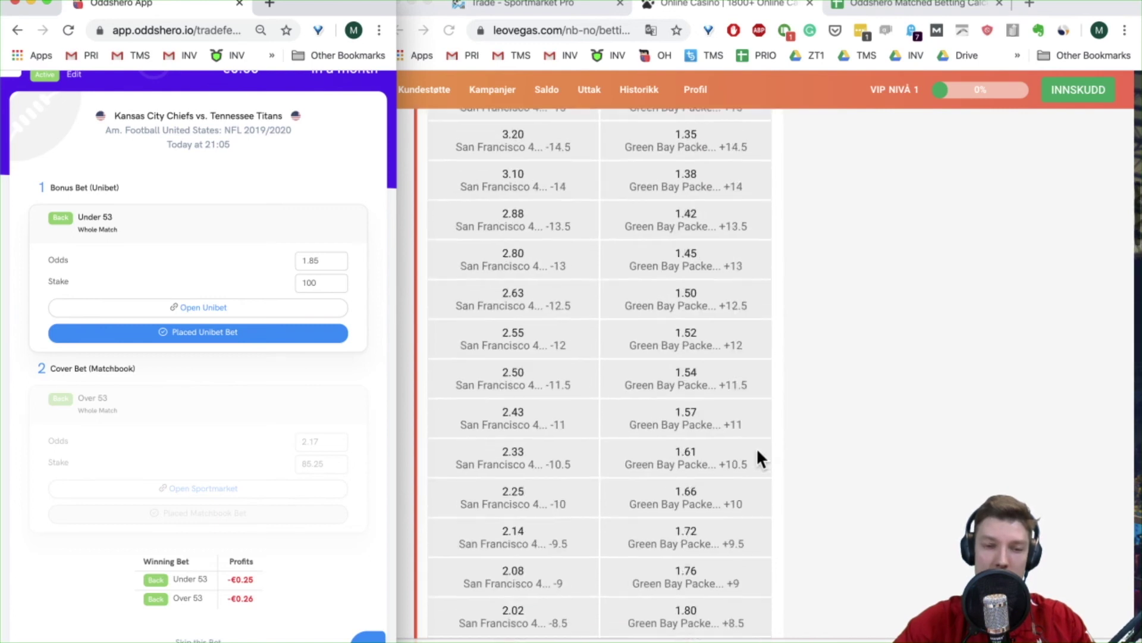
pyautogui.scroll(20, 753, 284)
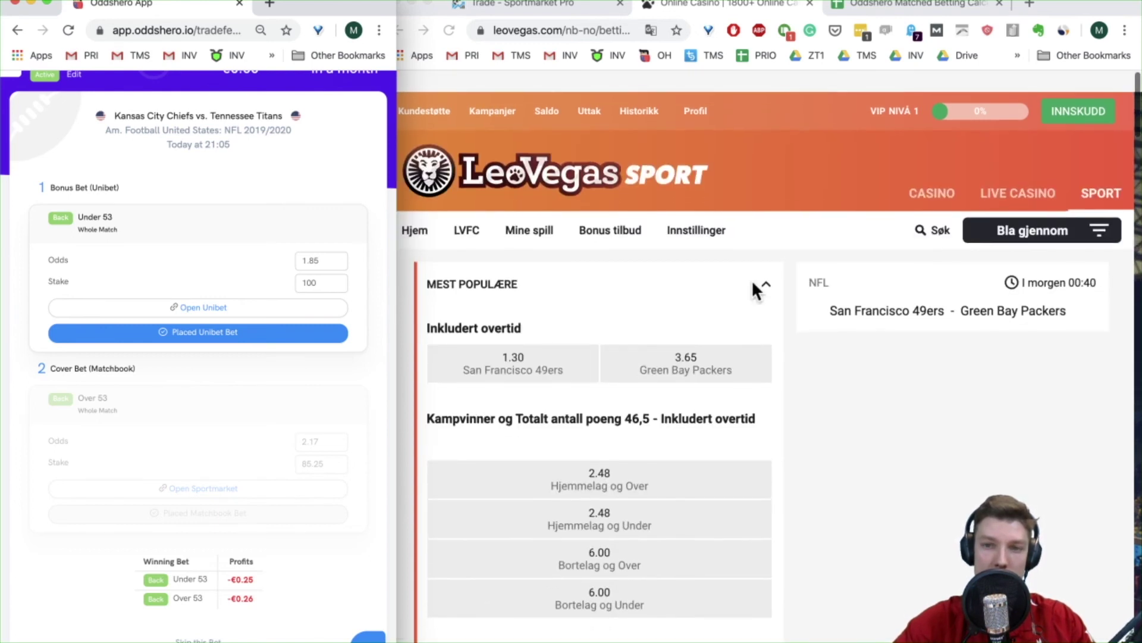
pyautogui.click(939, 212)
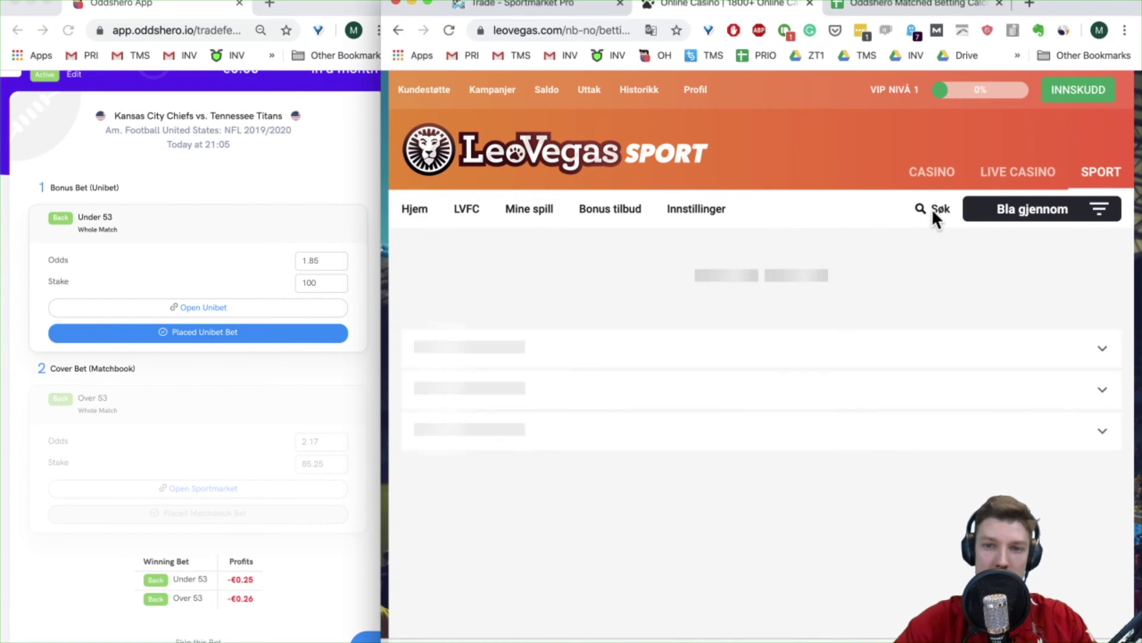
pyautogui.write('m')
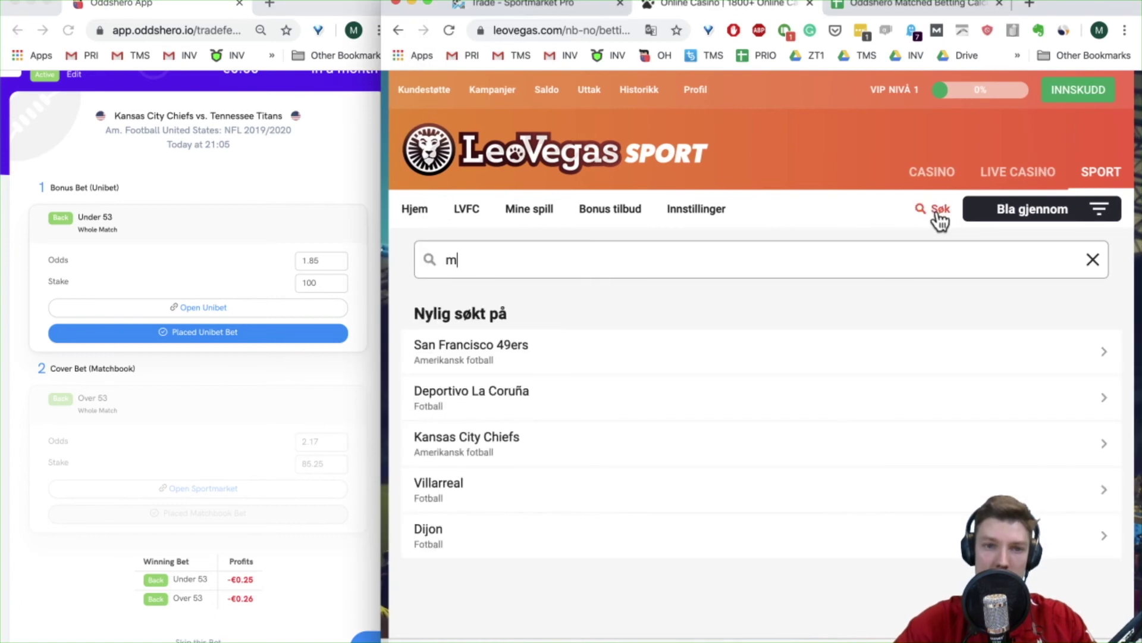
pyautogui.press('BackSpace')
pyautogui.write('kansas')
pyautogui.scroll(2, 286, 191)
pyautogui.scroll(-4, 287, 192)
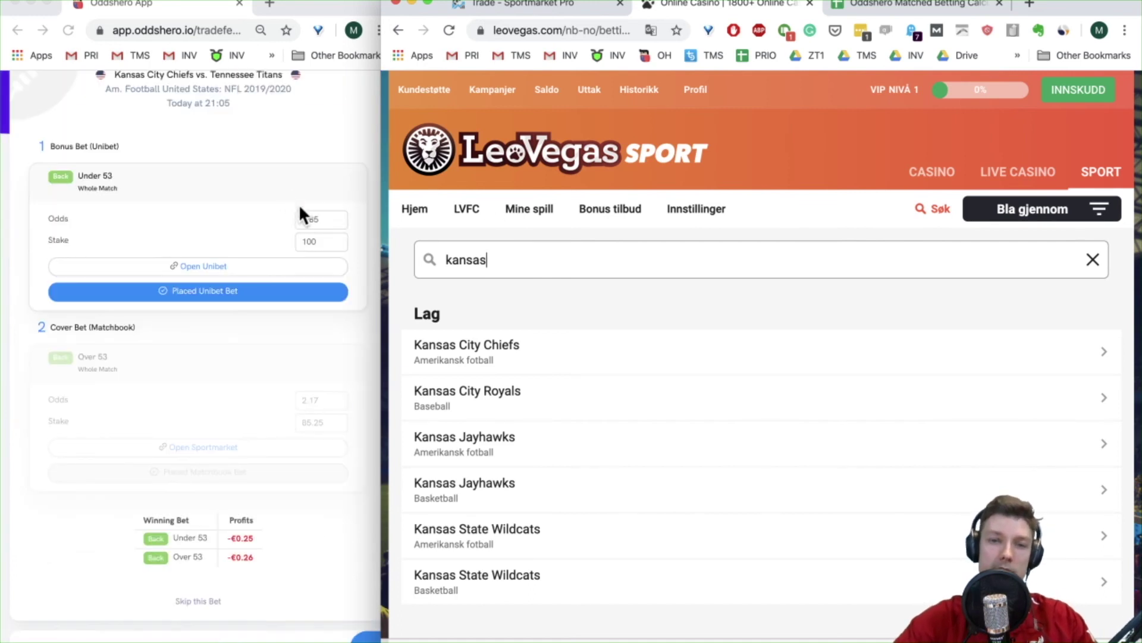
pyautogui.click(476, 365)
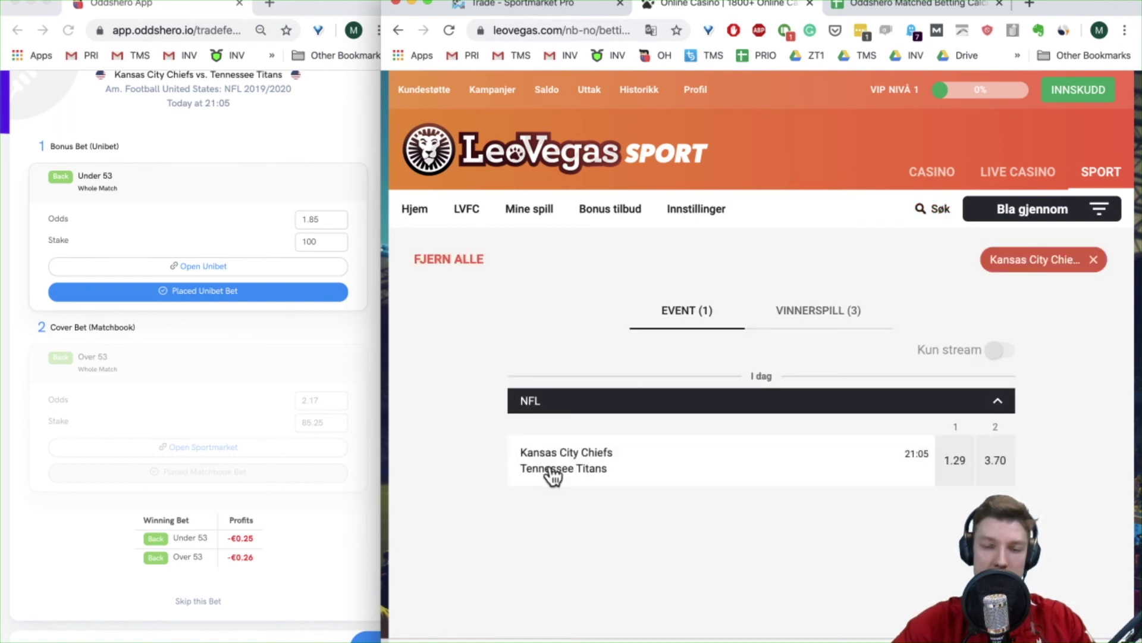
# Step: Open the Kansas City Chiefs vs. Tennessee Titans match and find the Under 53 total points odds including overtime
pyautogui.click(593, 470)
pyautogui.scroll(-7, 592, 466)
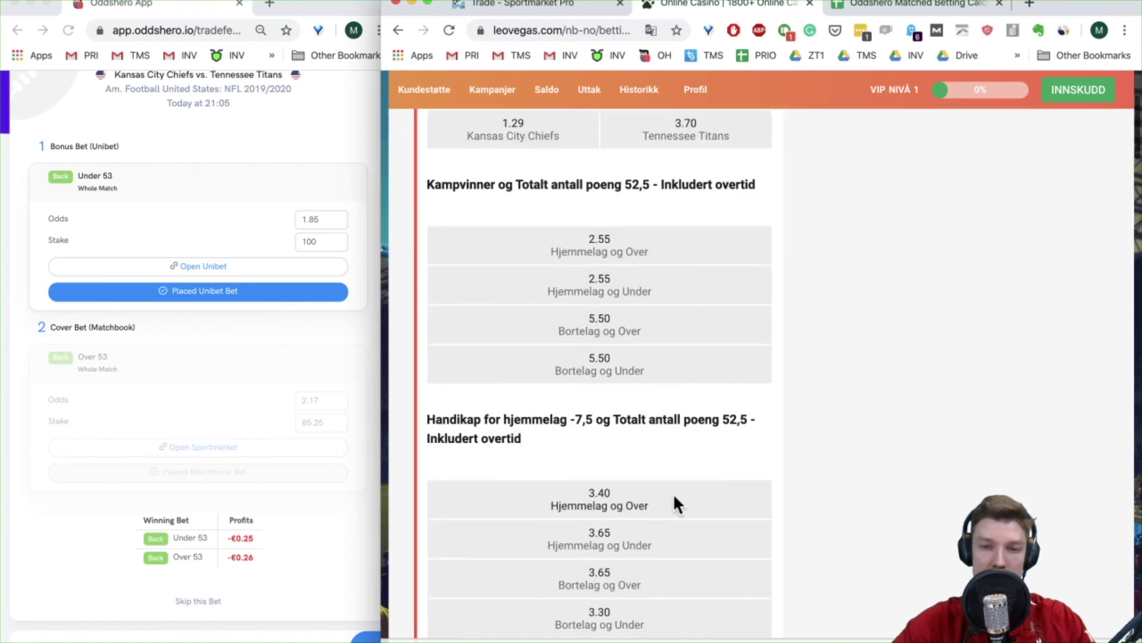
pyautogui.scroll(-10, 675, 502)
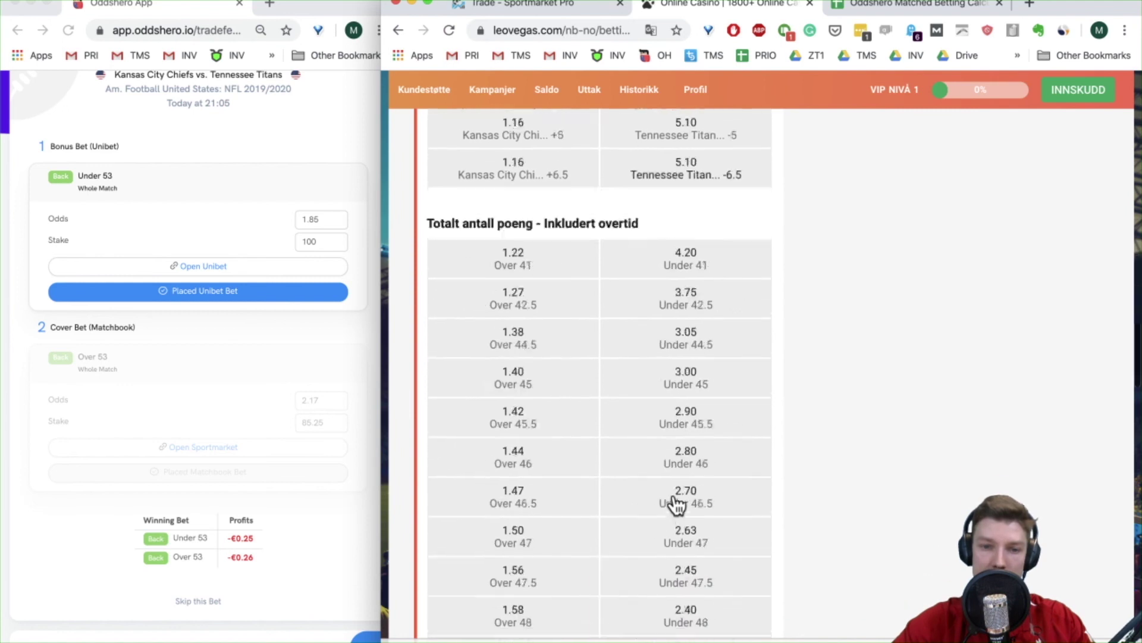
pyautogui.scroll(-10, 566, 478)
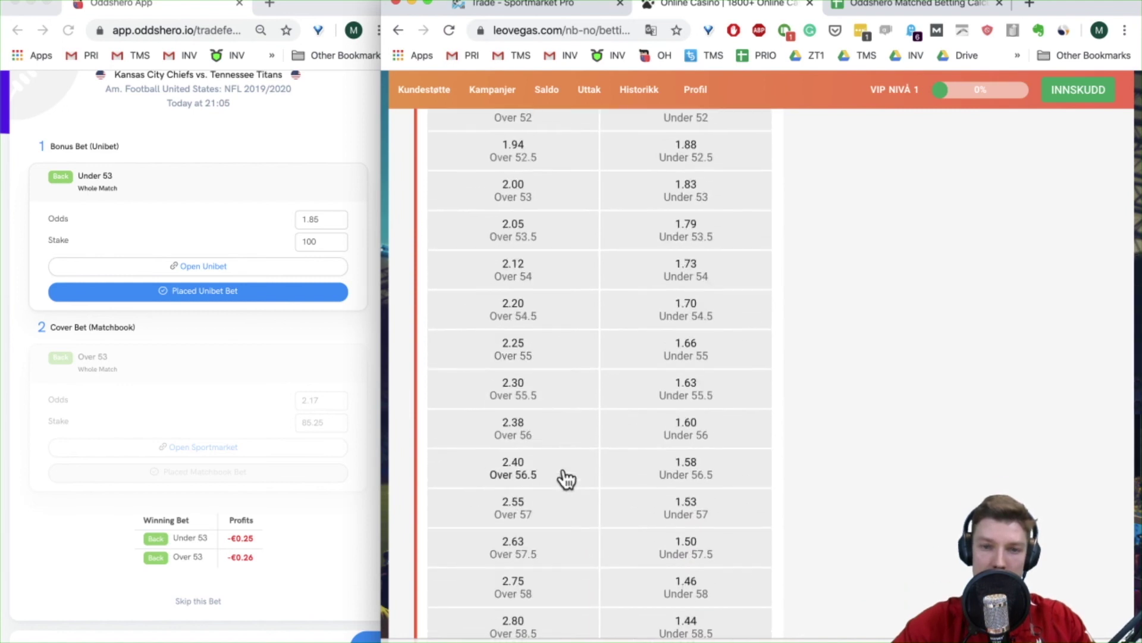
pyautogui.scroll(1, 531, 320)
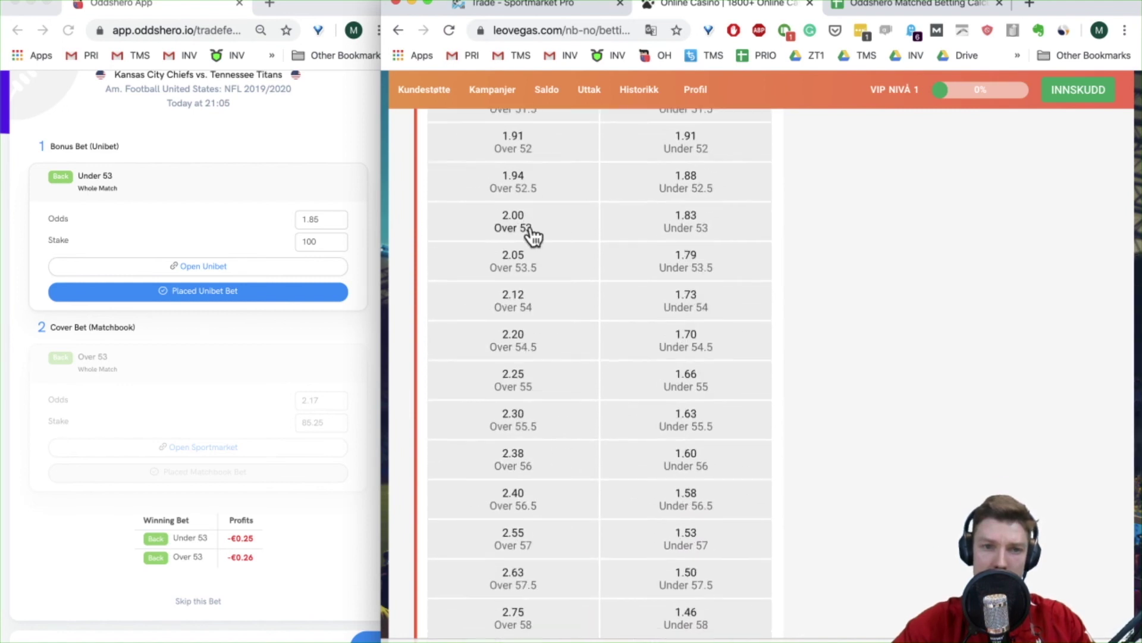
# Step: In Oddshero, skip the suggested Kansas City Chiefs and Racing Santander bets until the Dijon FCO vs. Olympique Nimes bet is offered
pyautogui.click(263, 370)
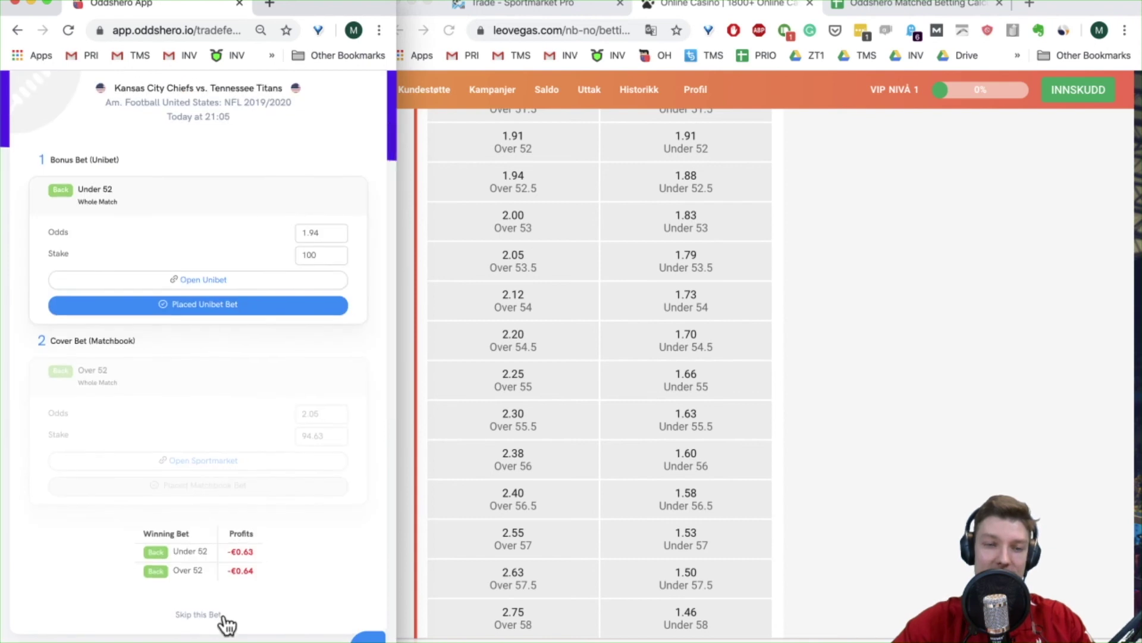
pyautogui.click(224, 621)
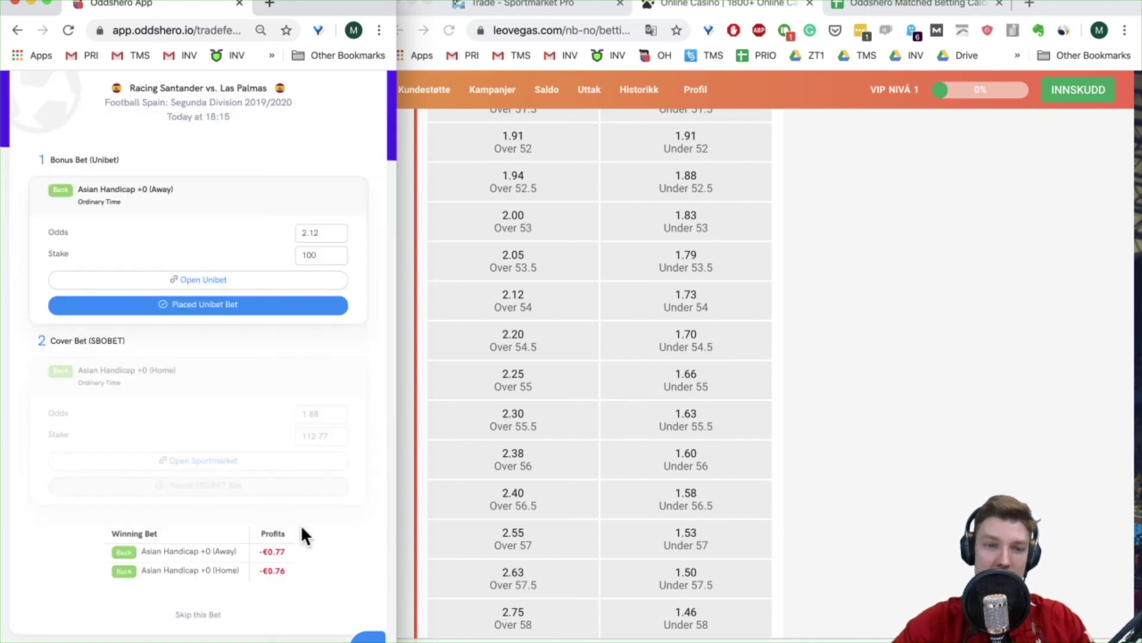
pyautogui.click(199, 614)
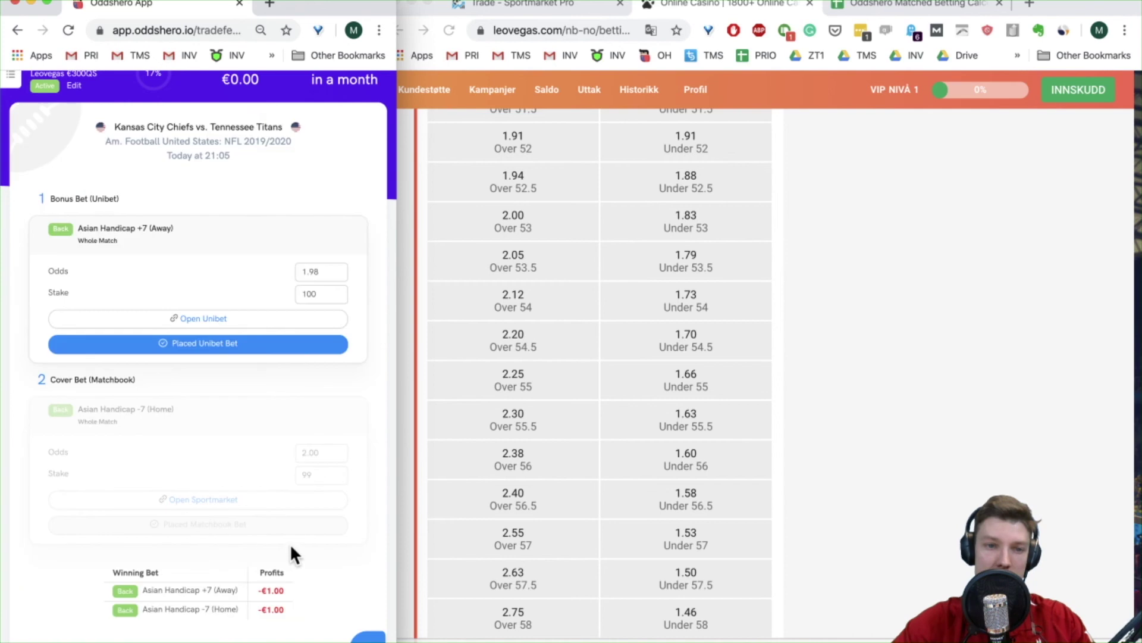
pyautogui.click(205, 616)
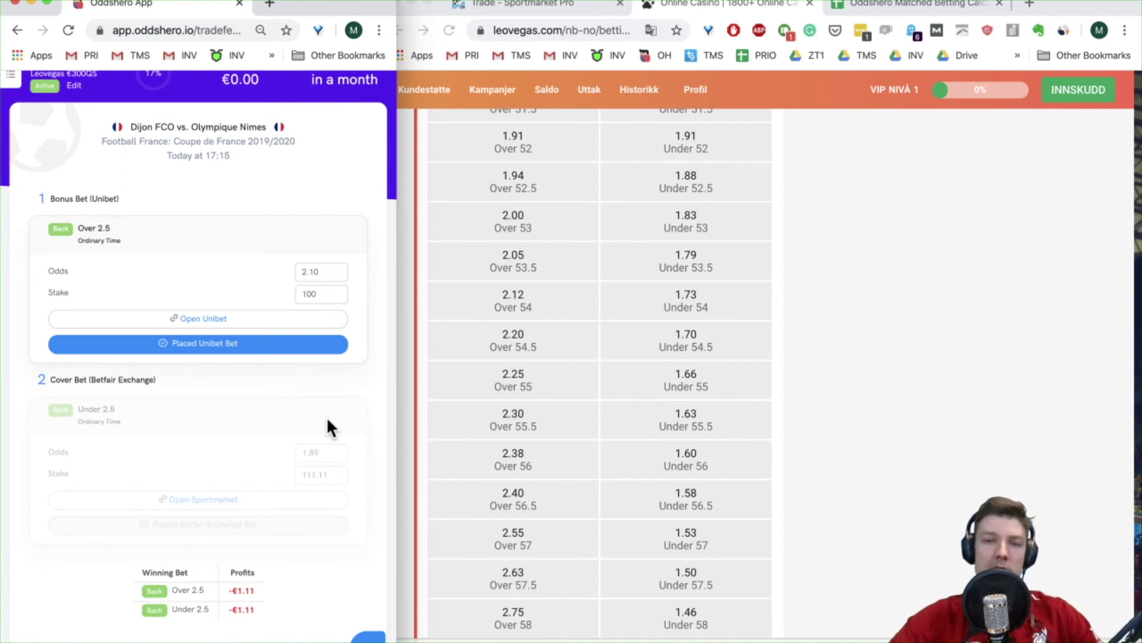
# Step: Search LeoVegas Sport for dijon and choose the football team Dijon to list its matches
pyautogui.scroll(15, 633, 333)
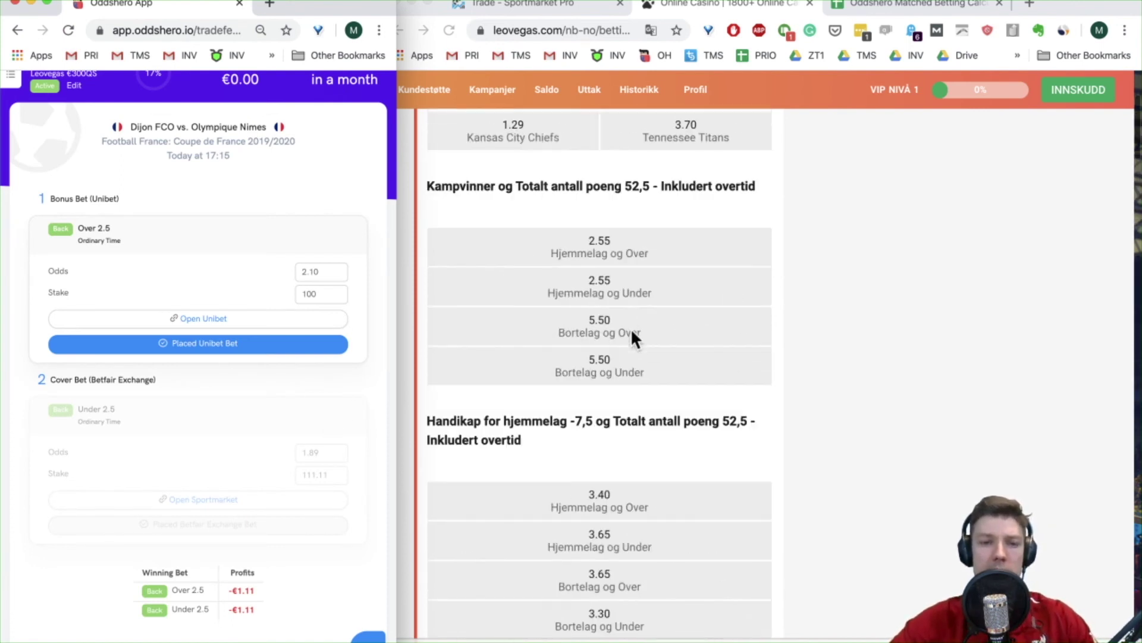
pyautogui.scroll(4, 632, 333)
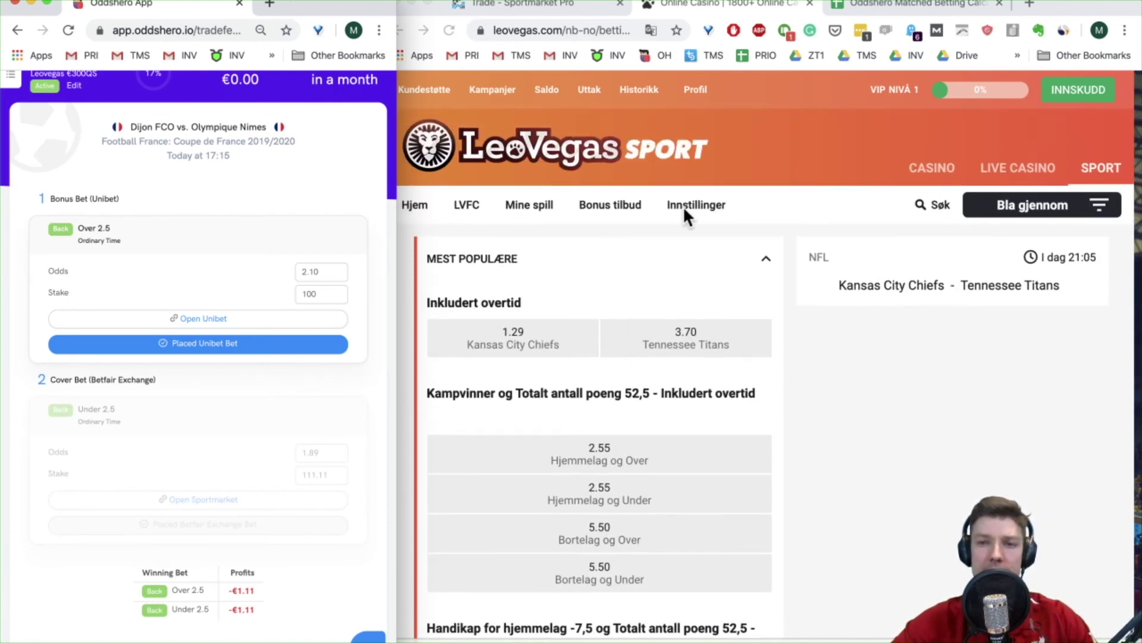
pyautogui.click(926, 205)
pyautogui.write('d')
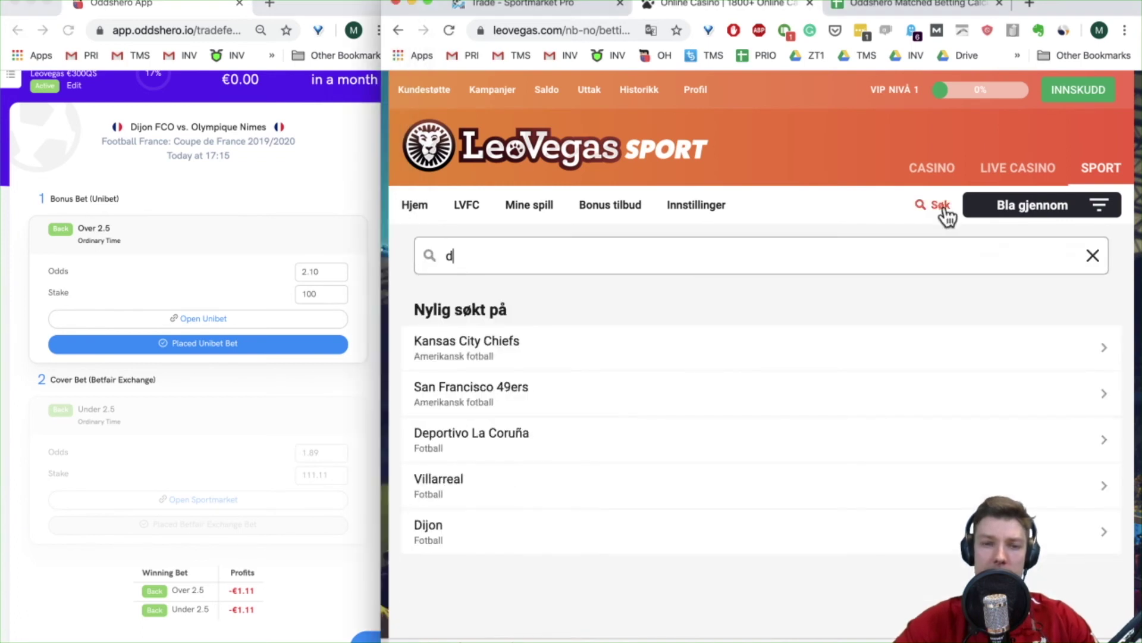
pyautogui.write('ijon')
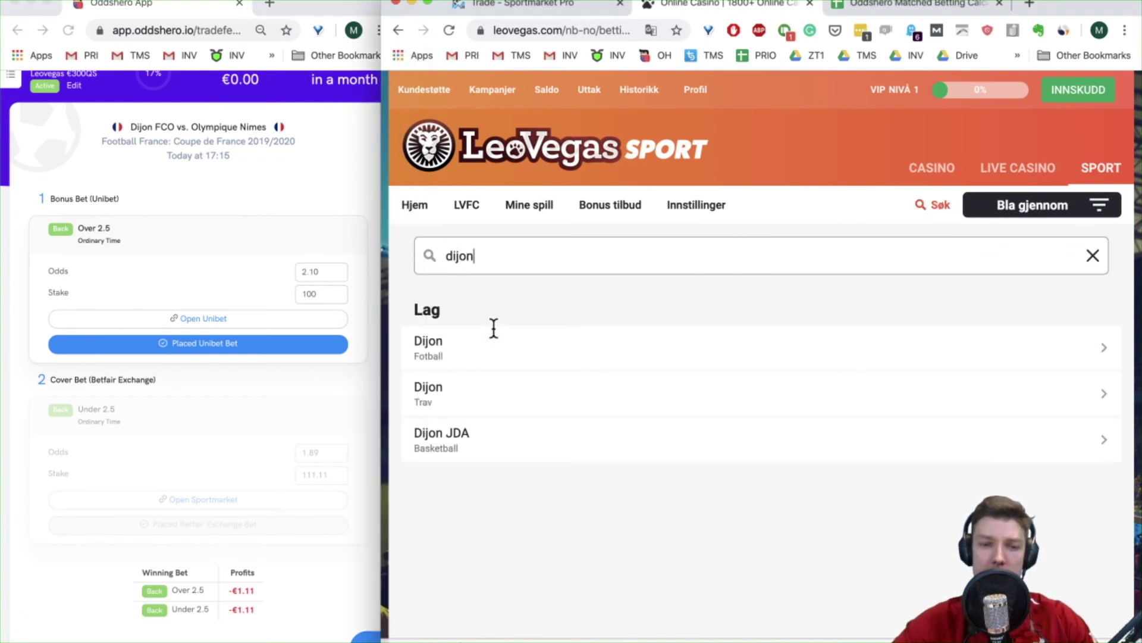
pyautogui.click(487, 341)
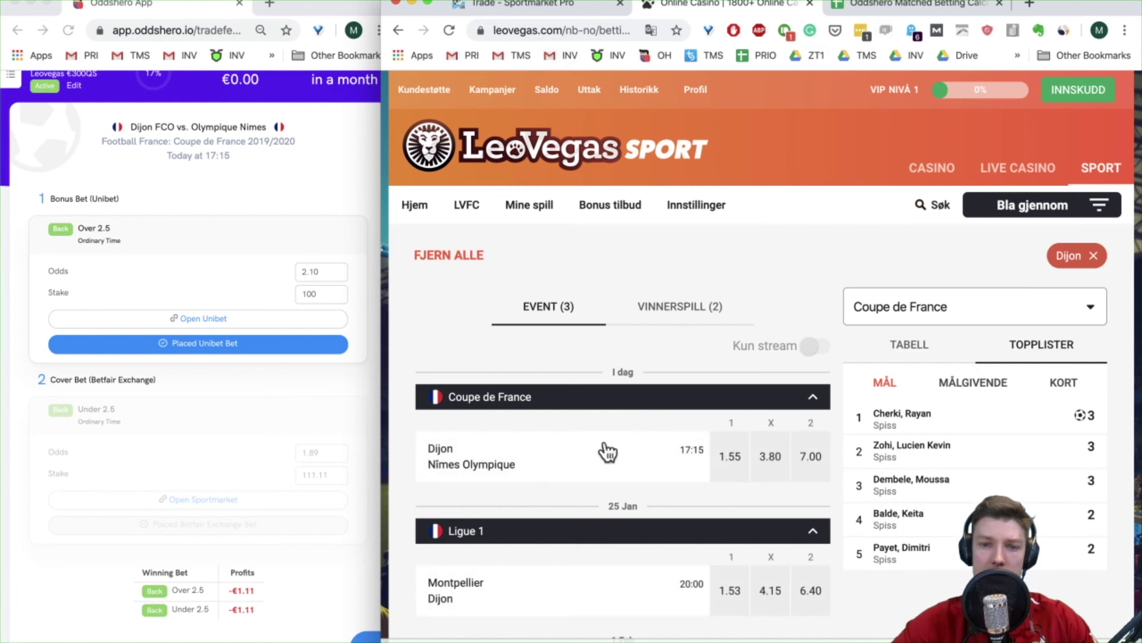
# Step: Check the Over 2.5 goals odds in the Dijon vs. Nîmes Olympique match and open the Under 2.5 cover market in Sportmarket Pro
pyautogui.click(570, 461)
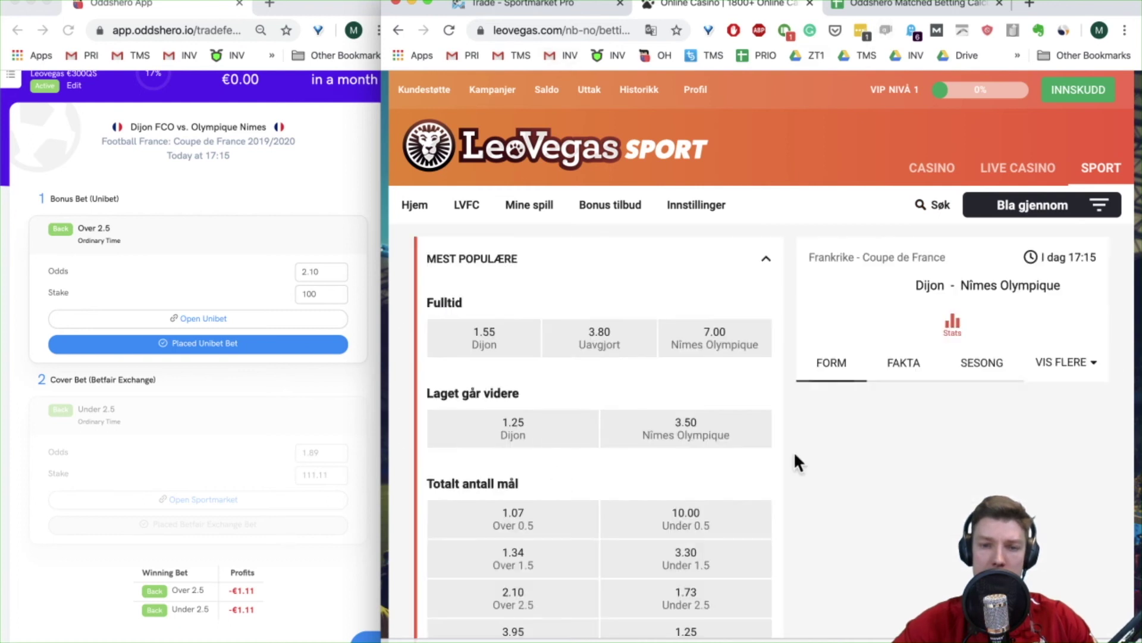
pyautogui.scroll(-5, 629, 459)
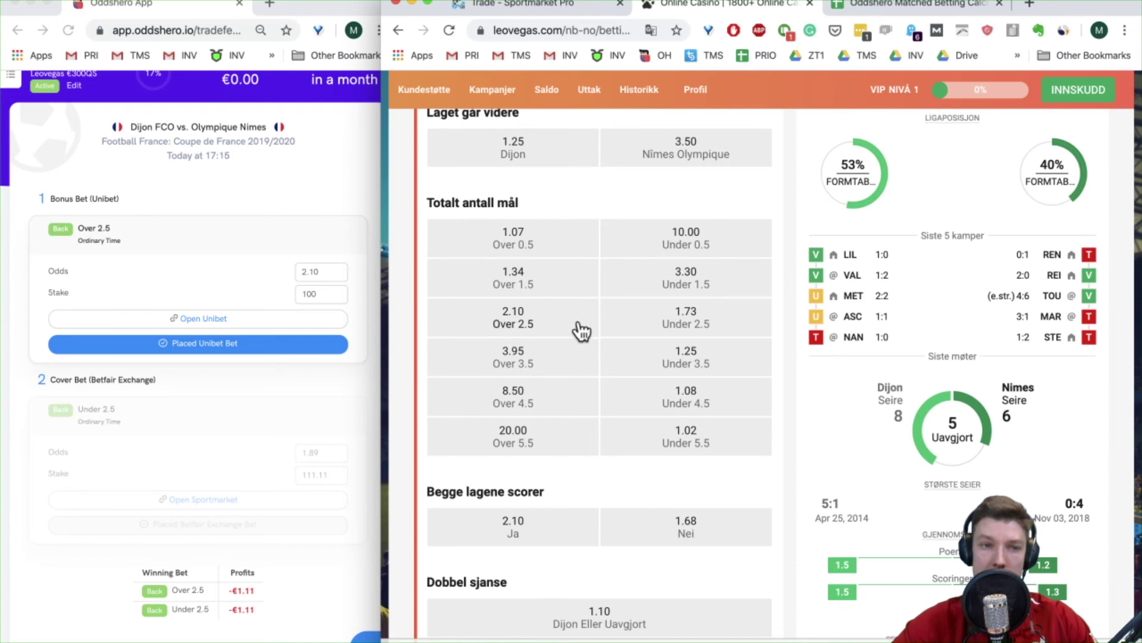
pyautogui.click(546, 6)
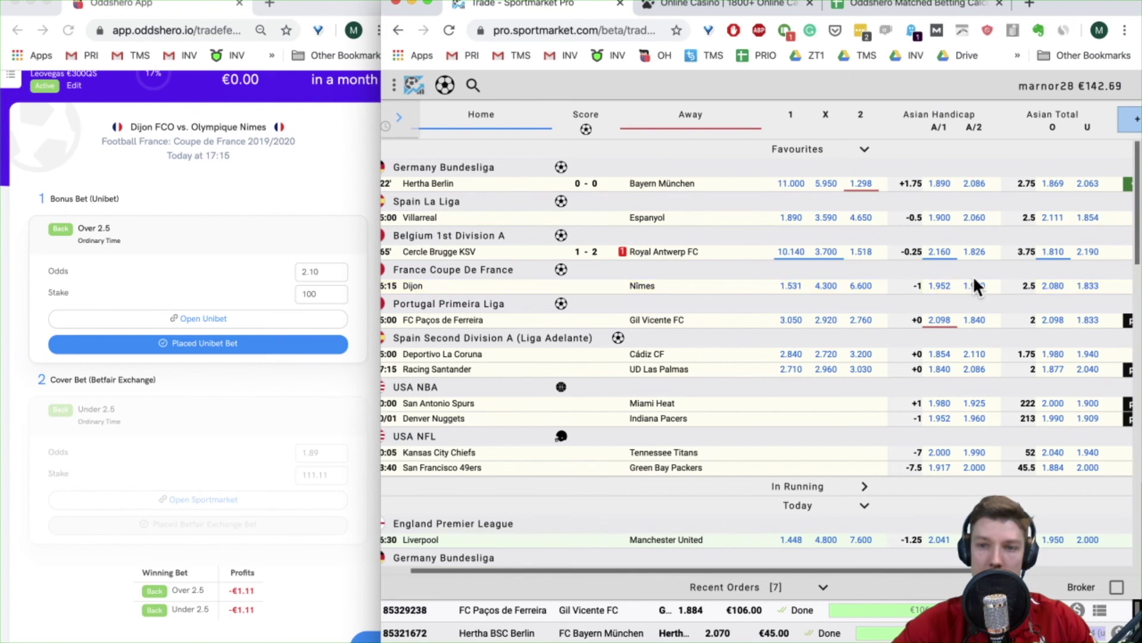
pyautogui.click(1081, 281)
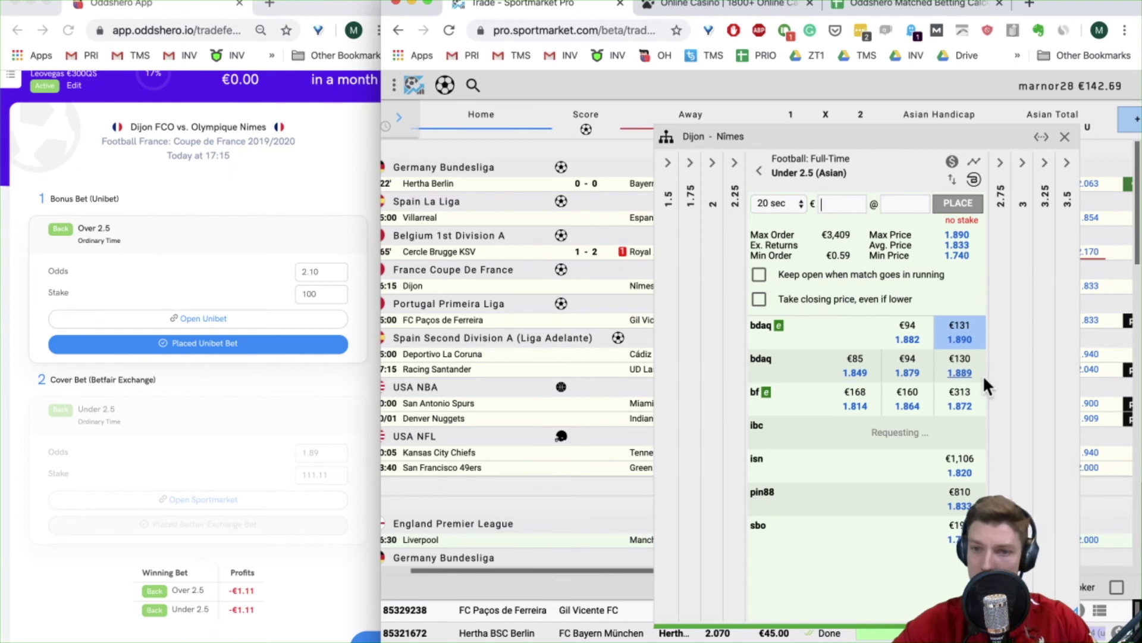
# Step: Return to LeoVegas and place a 480 kr single bet on Over 2.5 total goals for Dijon vs. Nîmes Olympique
pyautogui.click(748, 7)
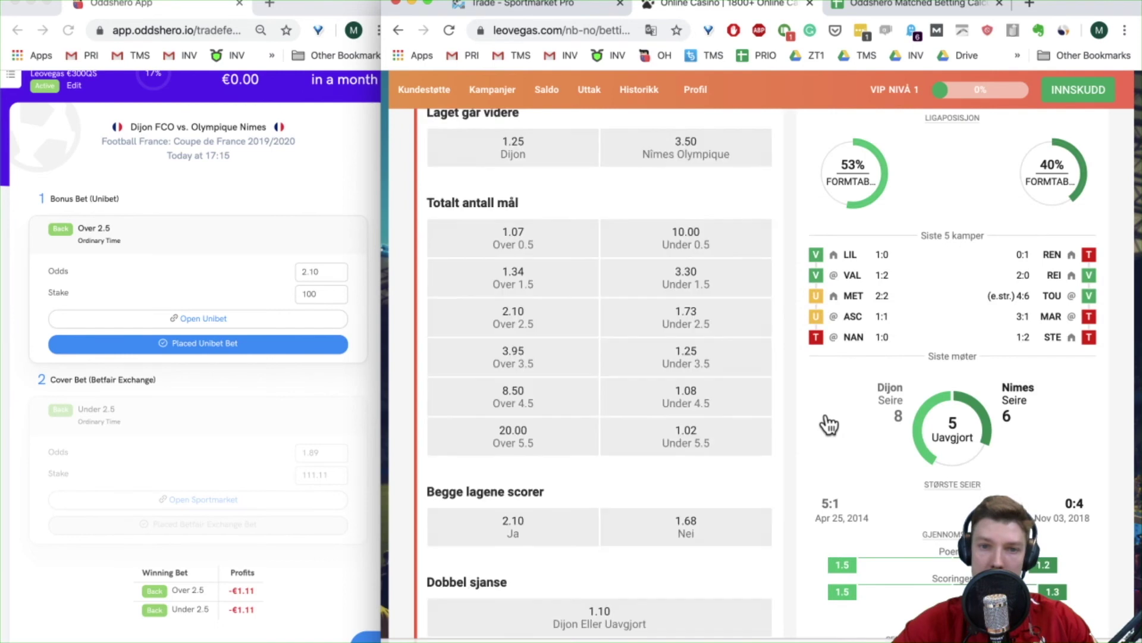
pyautogui.click(535, 323)
pyautogui.scroll(5, 976, 327)
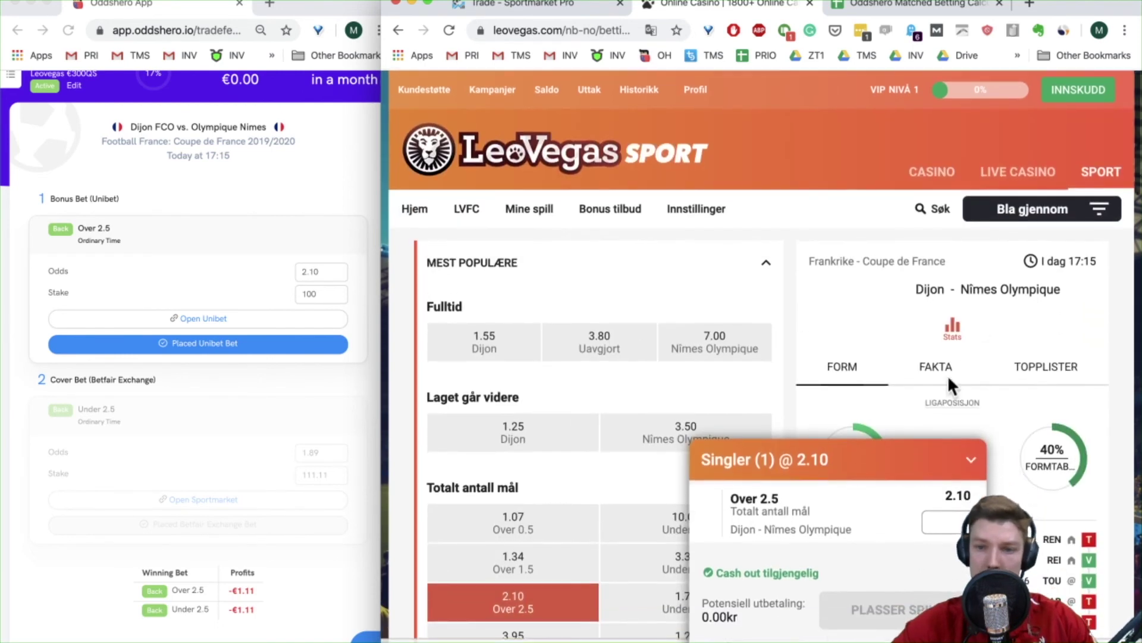
pyautogui.click(939, 522)
pyautogui.write('480')
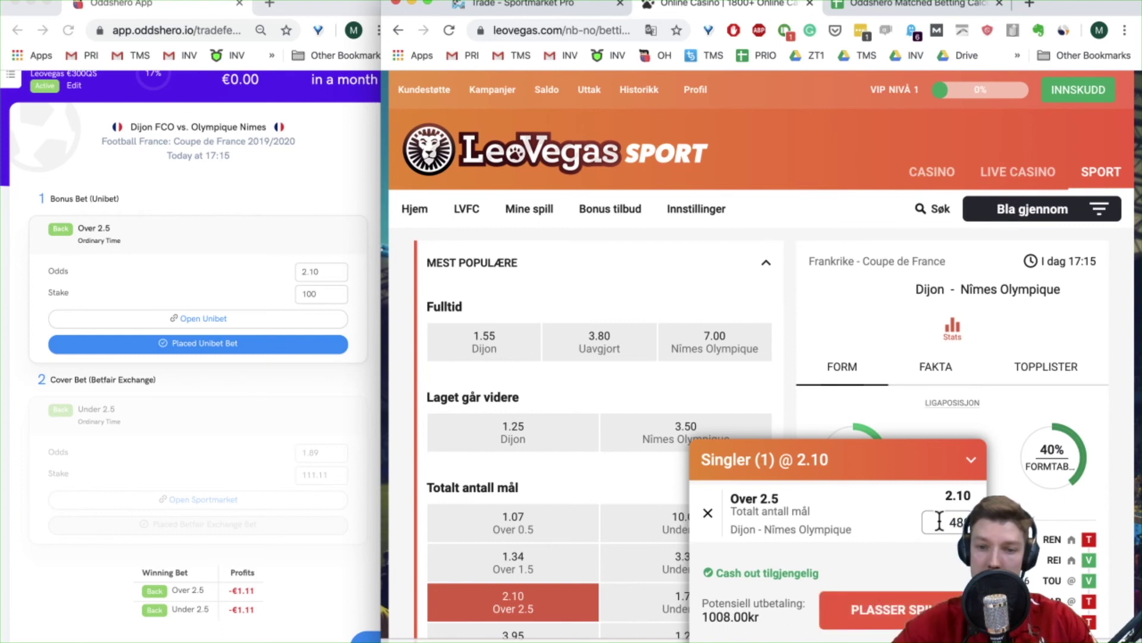
pyautogui.click(912, 613)
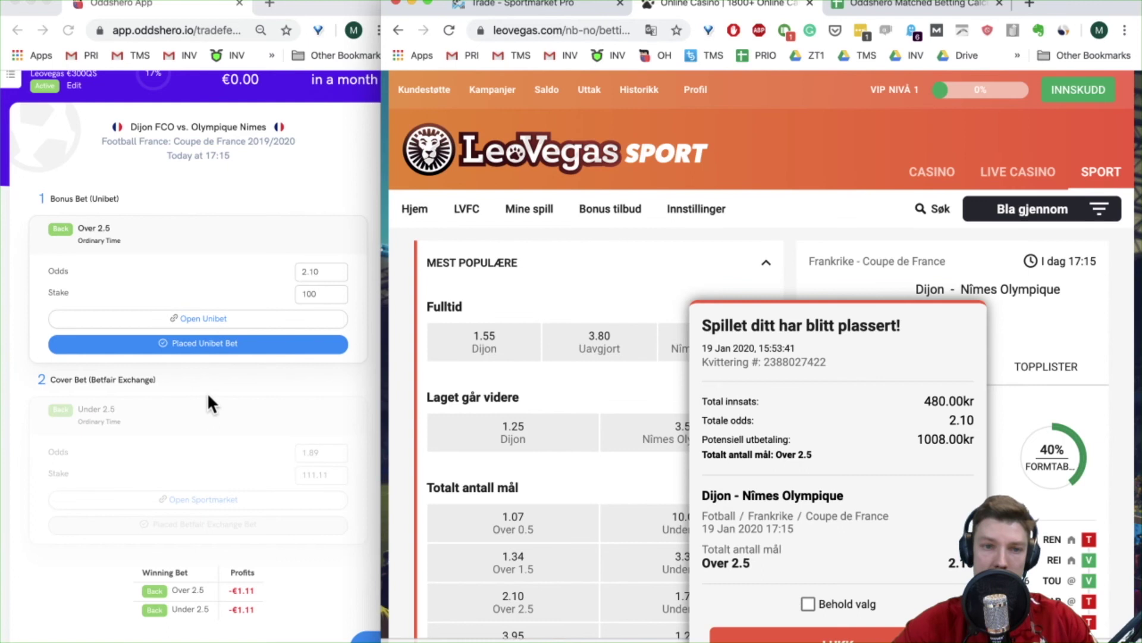
# Step: In Oddshero, set the Over 2.5 bonus bet's stake to 50 and record the bet as placed
pyautogui.click(267, 298)
pyautogui.doubleClick(310, 293)
pyautogui.write('50')
pyautogui.click(256, 346)
pyautogui.click(260, 351)
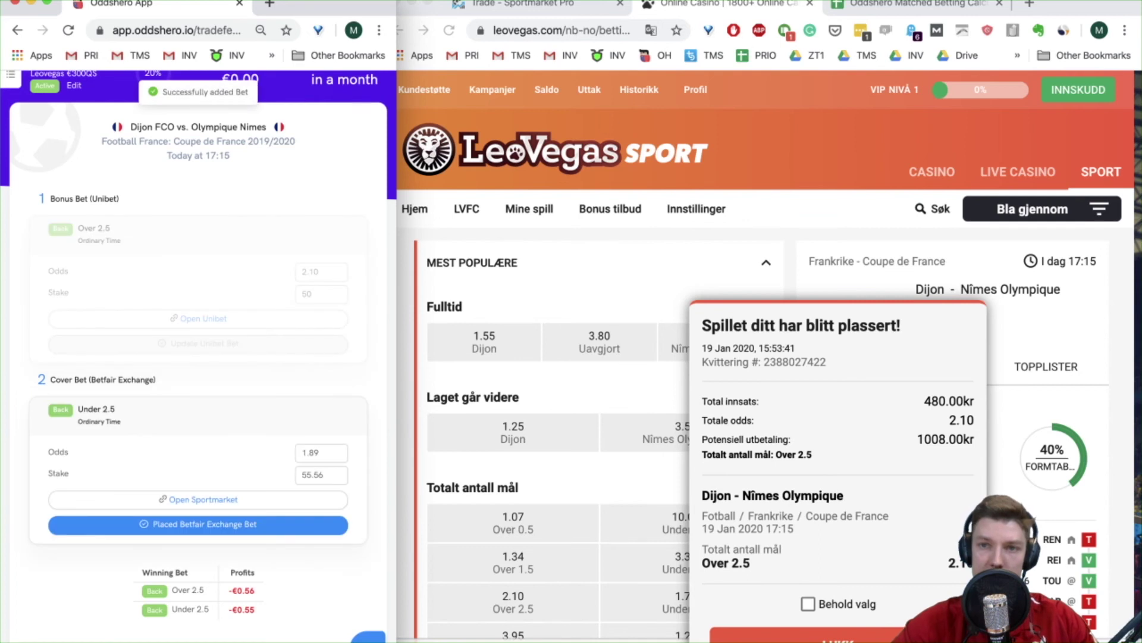
# Step: Switch to Sportmarket Pro and set the Dijon vs. Nîmes Under 2.5 order price to the maximum, 1.882
pyautogui.click(894, 3)
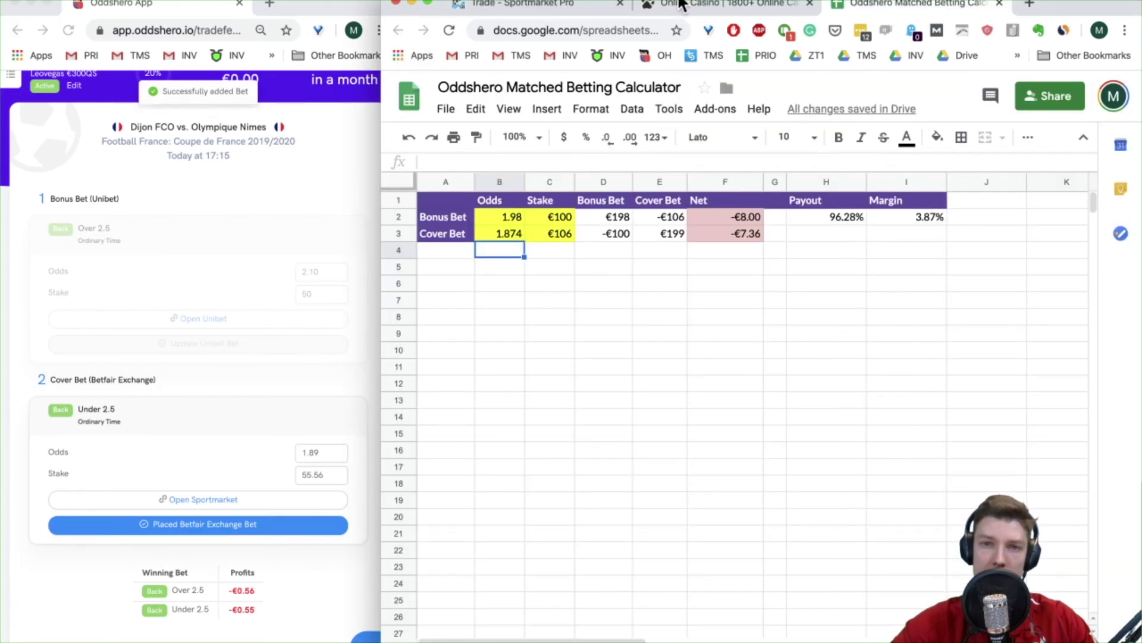
pyautogui.click(523, 6)
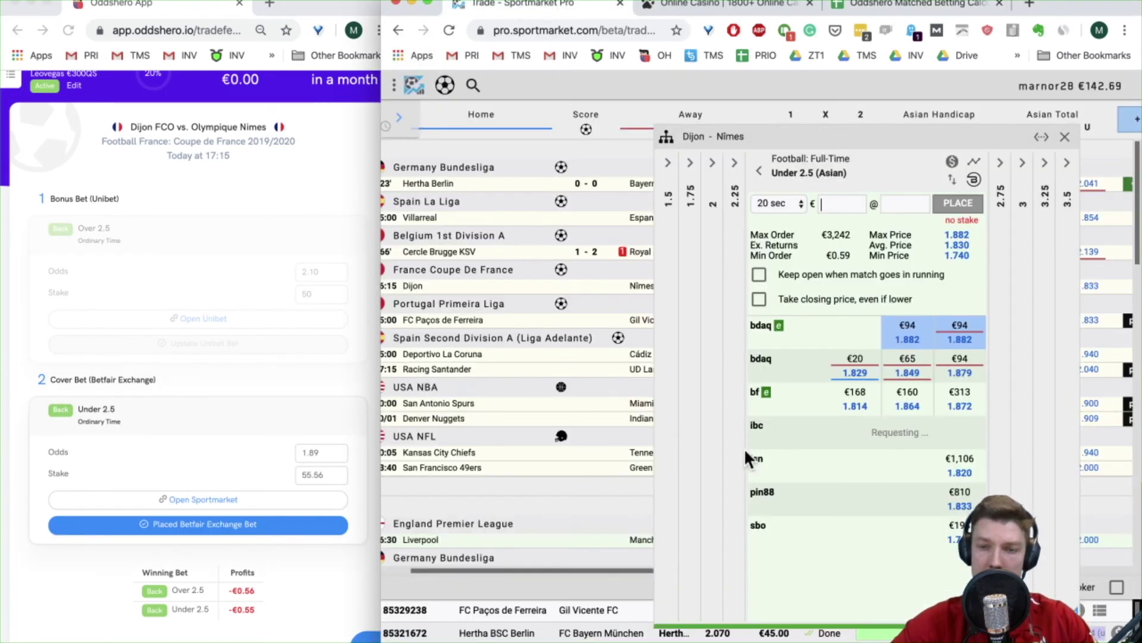
pyautogui.click(956, 236)
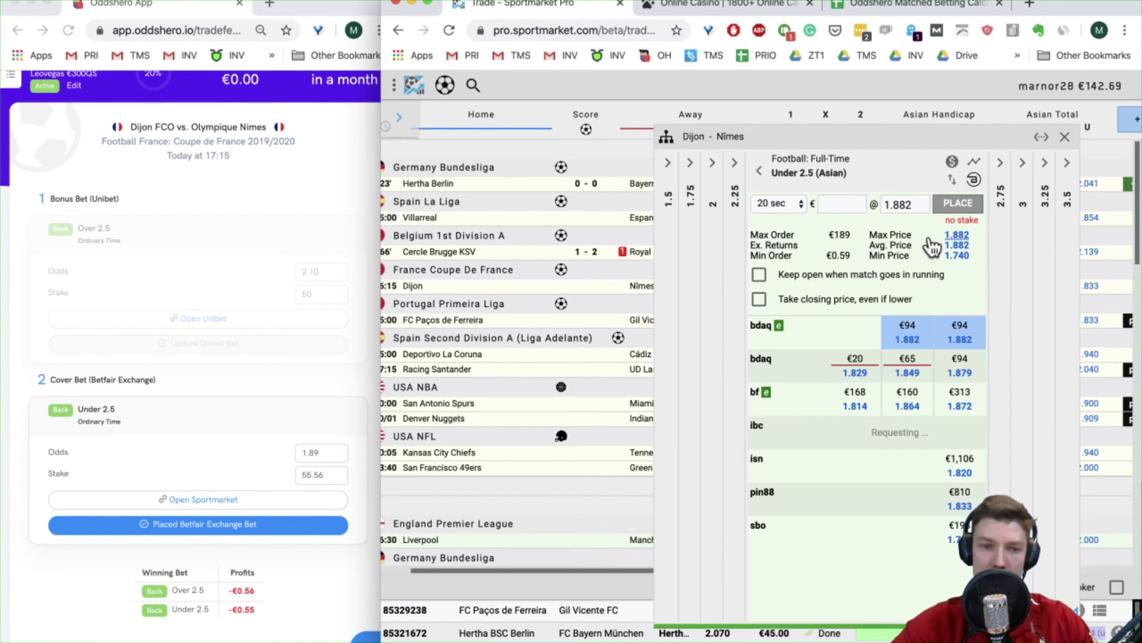
# Step: Lower the Under 2.5 cover bet's odds in Oddshero to 1.88 and copy the recalculated cover stake
pyautogui.click(334, 456)
pyautogui.click(343, 457)
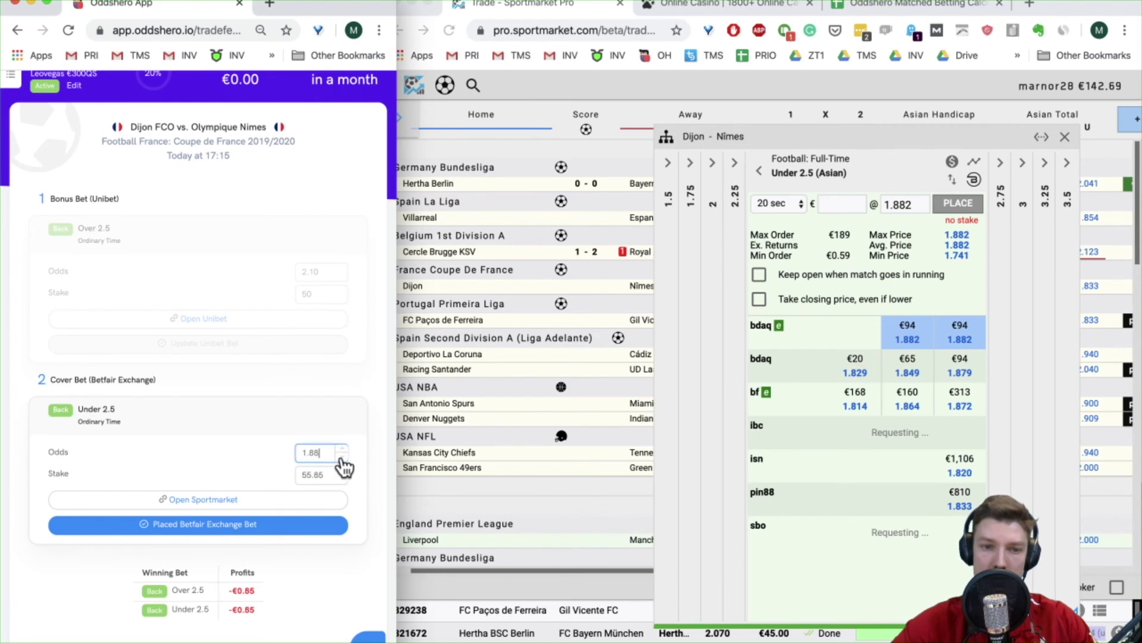
pyautogui.doubleClick(317, 474)
pyautogui.press('super+c')
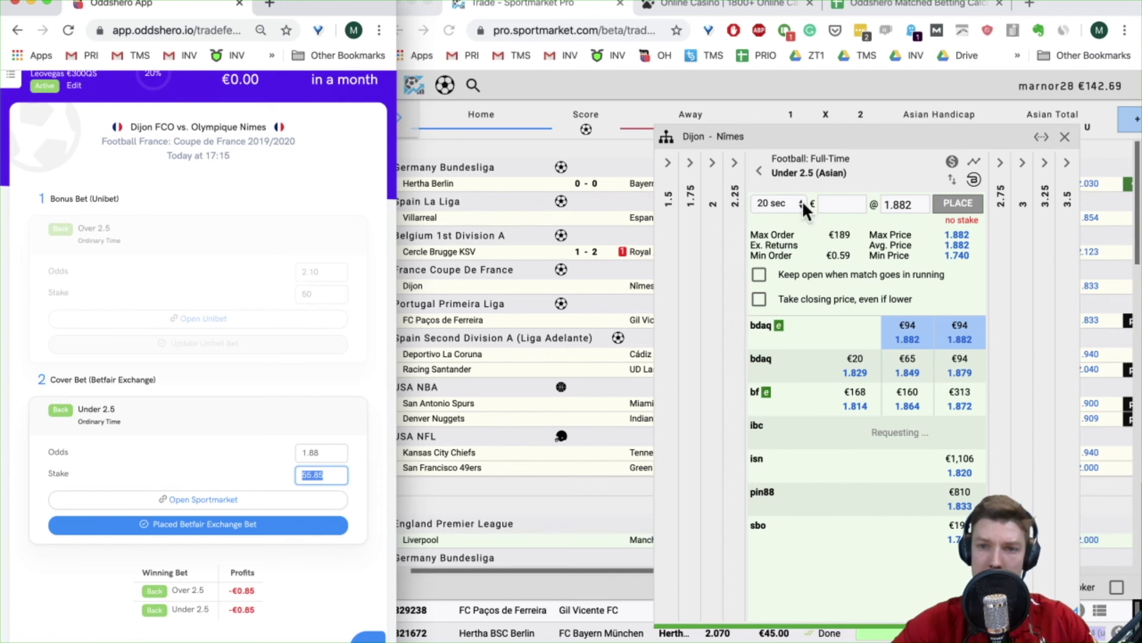
# Step: Place the Sportmarket Pro order on Under 2.5 with the copied stake of €55.85 at 1.882 and confirm it
pyautogui.click(832, 202)
pyautogui.press('super+v')
pyautogui.click(945, 205)
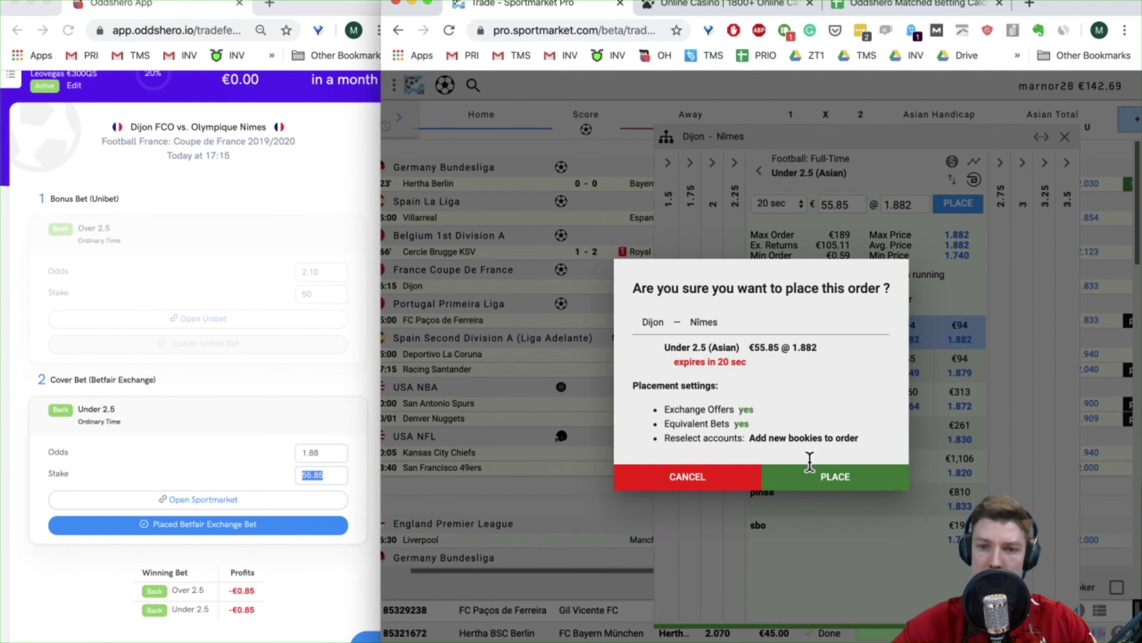
pyautogui.click(812, 480)
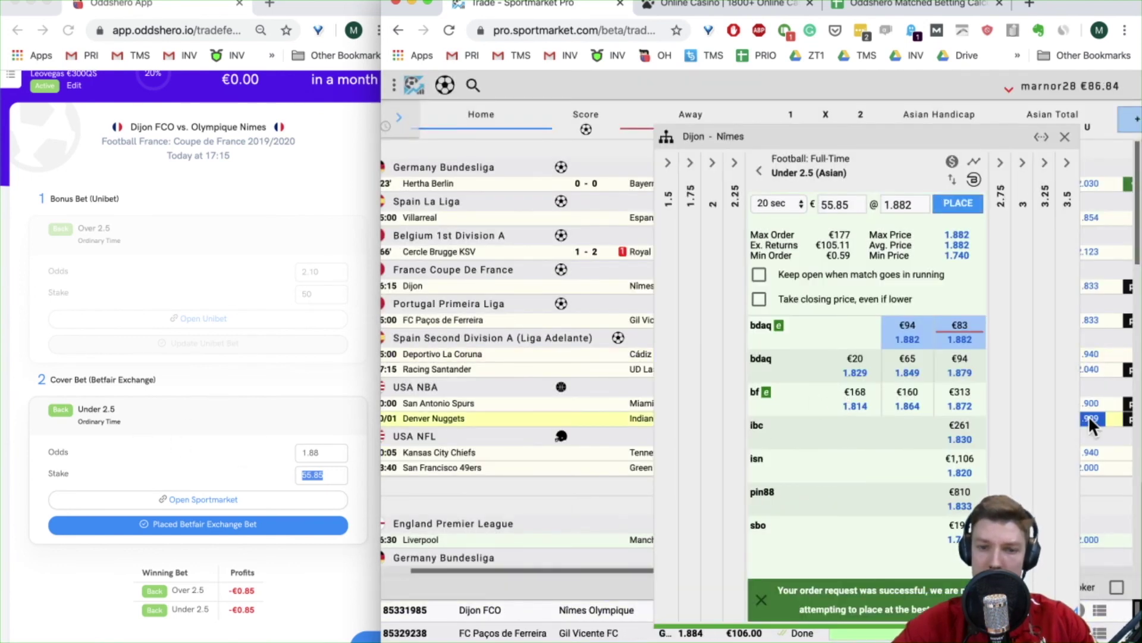
# Step: Record the Under 2.5 cover bet as placed in Oddshero and close the Dijon – Nîmes betslip in Sportmarket Pro
pyautogui.moveTo(895, 128); pyautogui.dragTo(721, 111)
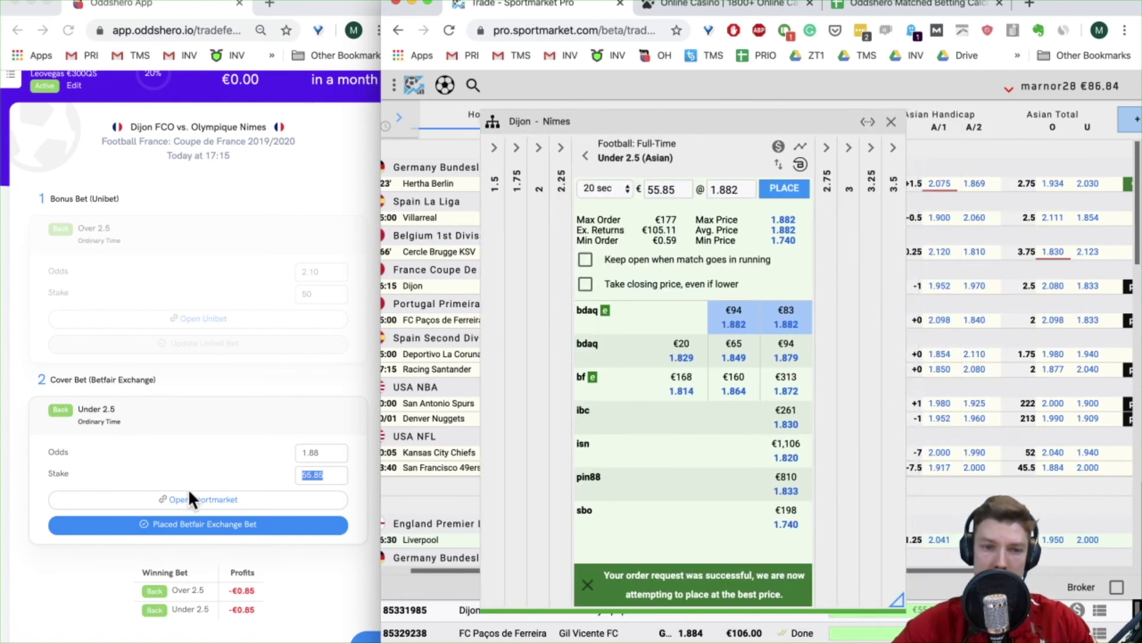
pyautogui.click(230, 525)
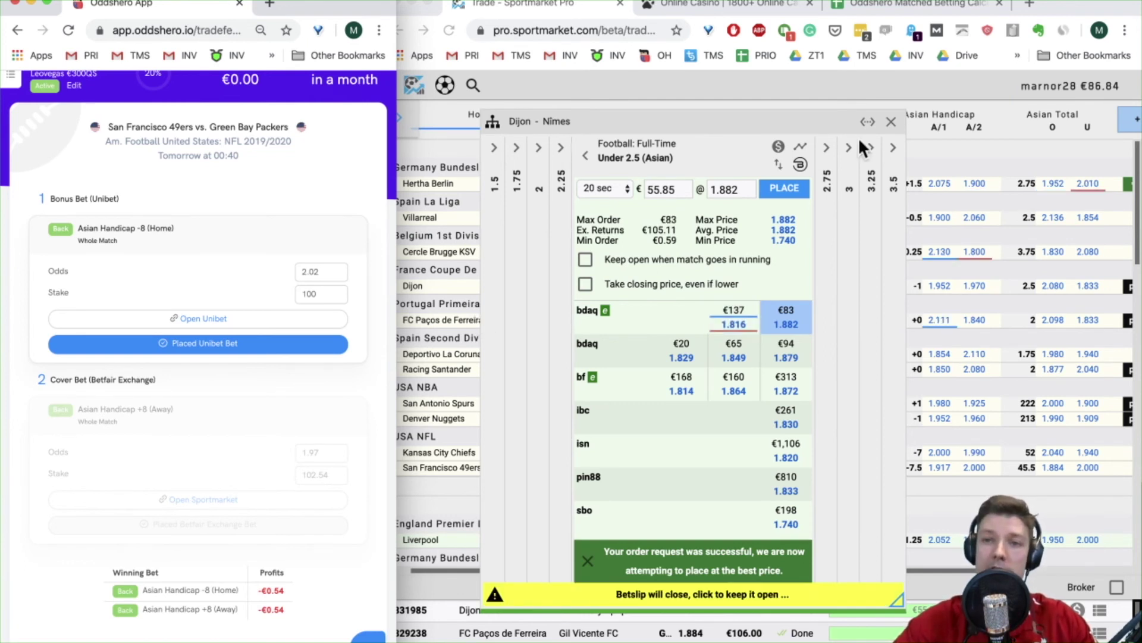
pyautogui.click(891, 122)
pyautogui.click(888, 122)
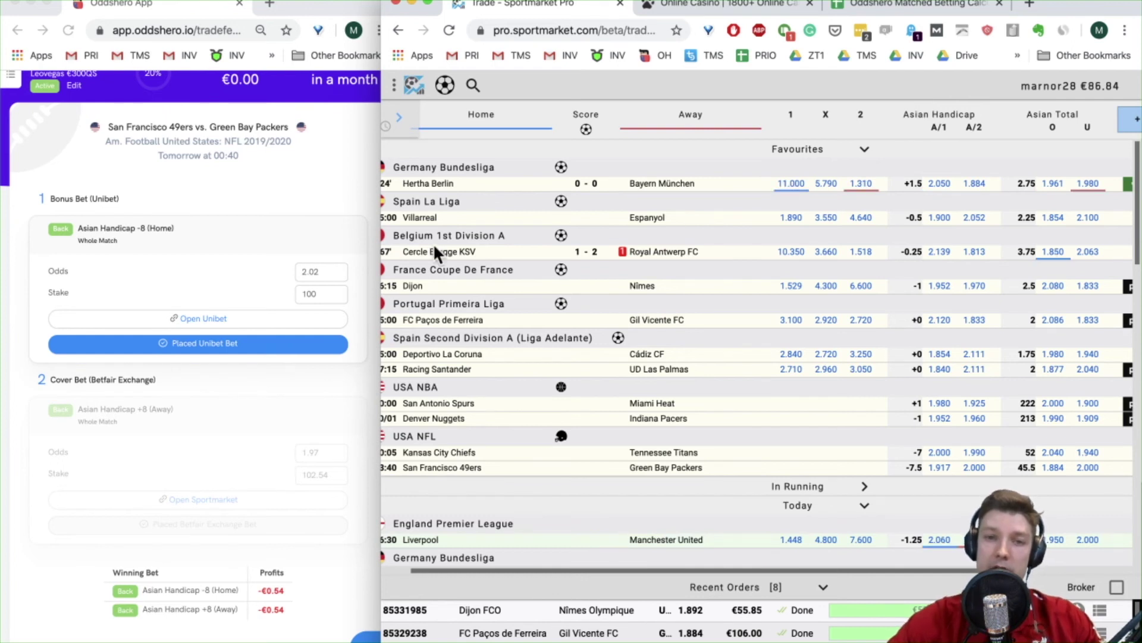
# Step: Review the pending bets on both pages of the My Bets list in Oddshero
pyautogui.hscroll(-2, 543, 242)
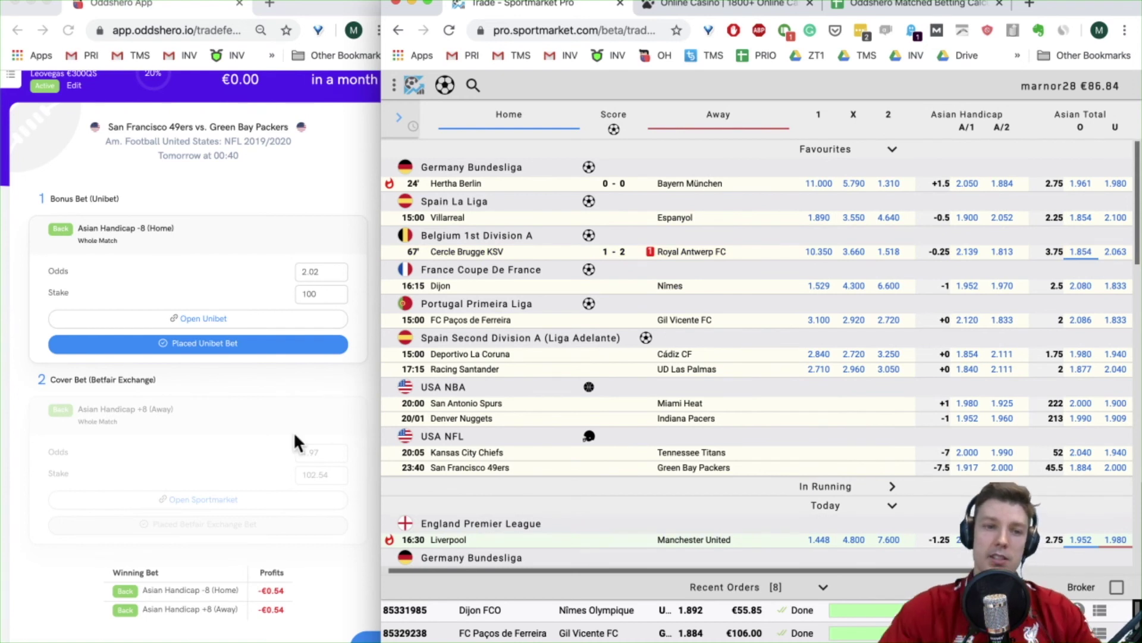
pyautogui.scroll(-1, 295, 436)
pyautogui.scroll(-9, 294, 434)
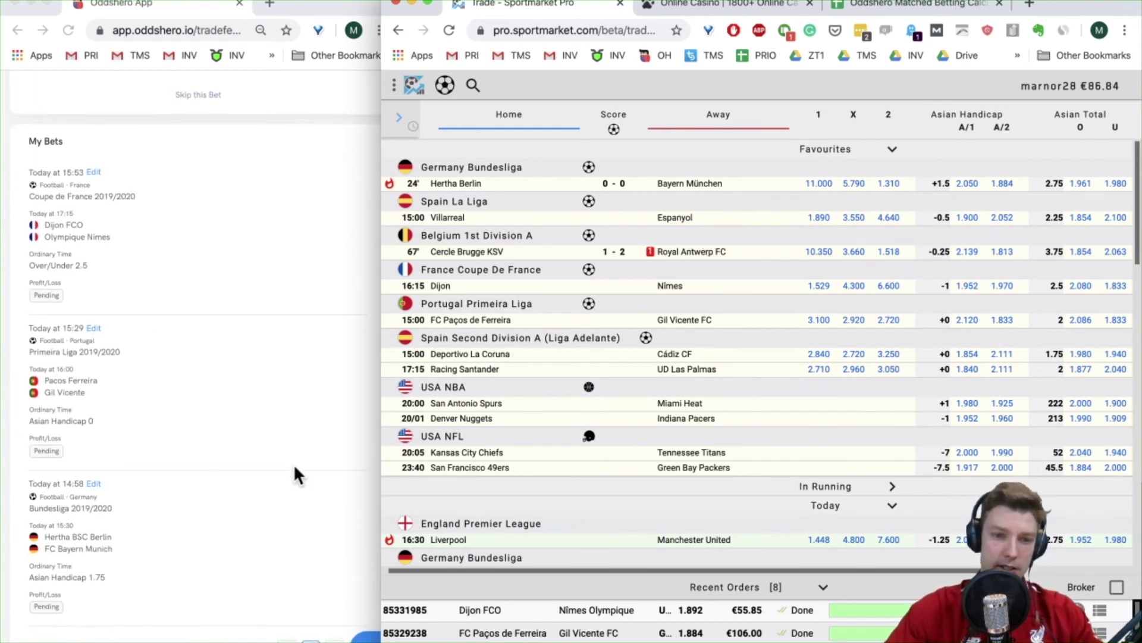
pyautogui.click(309, 608)
pyautogui.scroll(3, 325, 625)
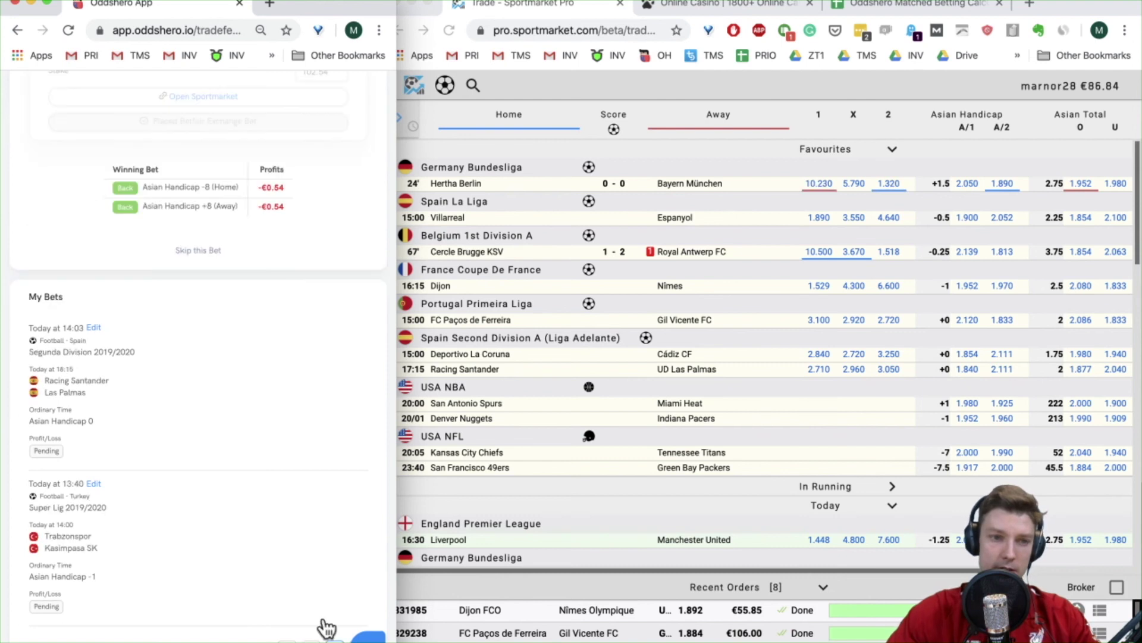
pyautogui.scroll(-3, 340, 635)
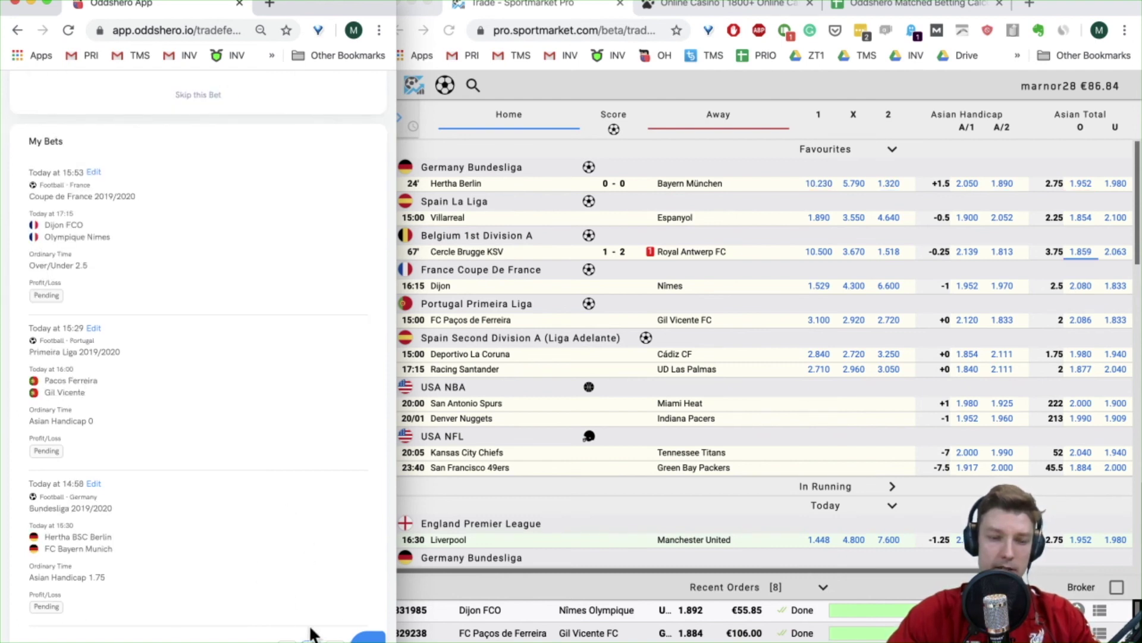
pyautogui.scroll(3, 243, 457)
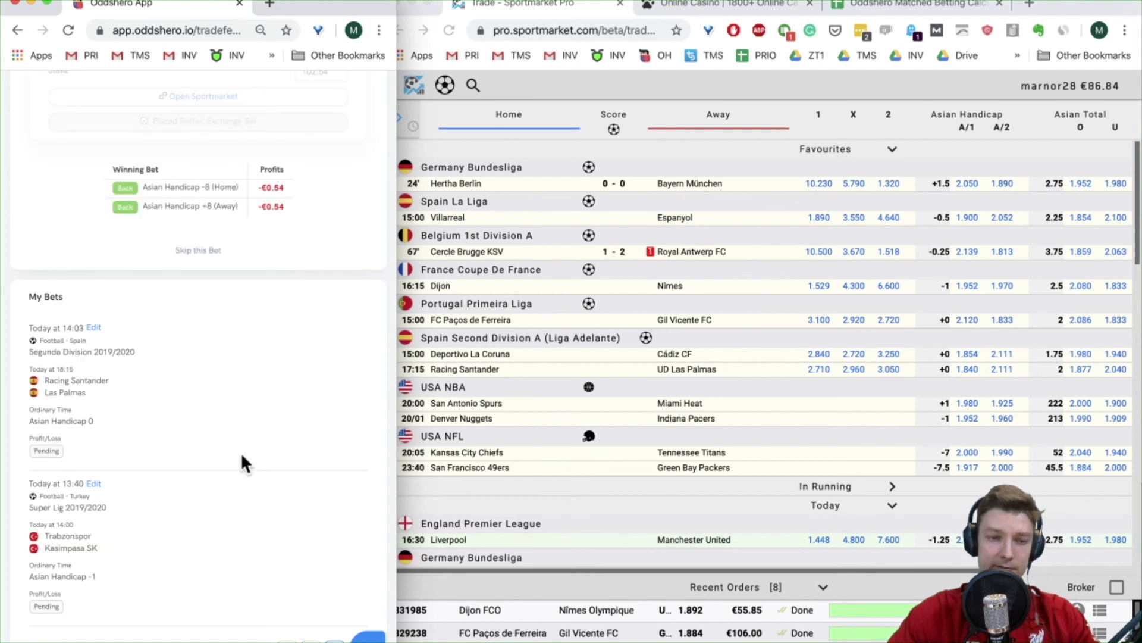
pyautogui.scroll(8, 240, 452)
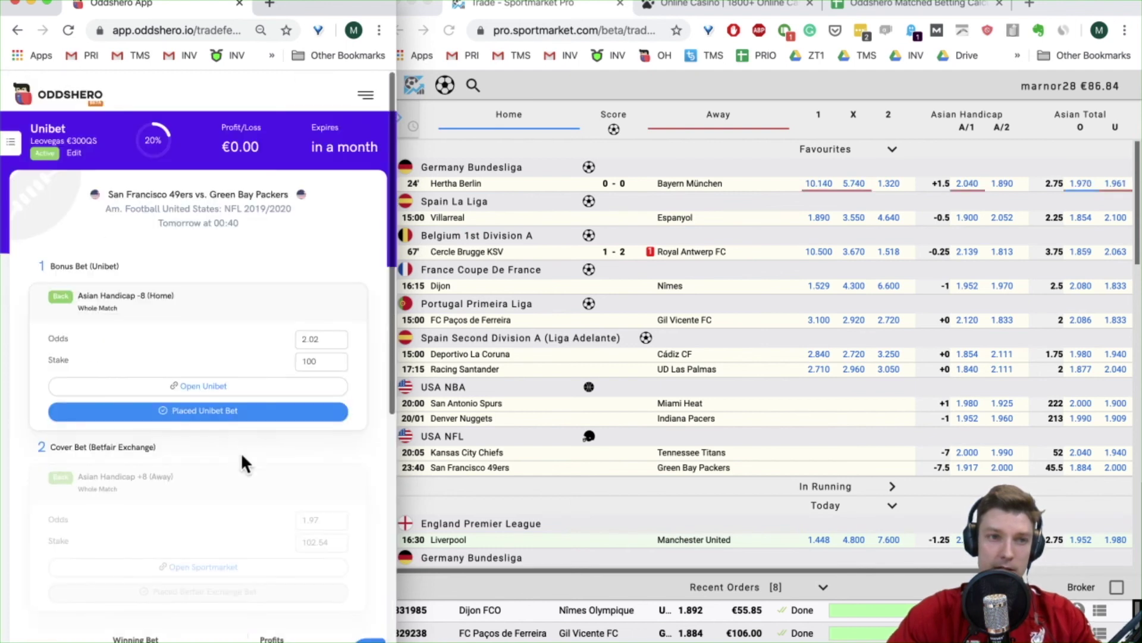
# Step: Show the list of available bonuses in Oddshero and close the LeoVegas page
pyautogui.click(9, 135)
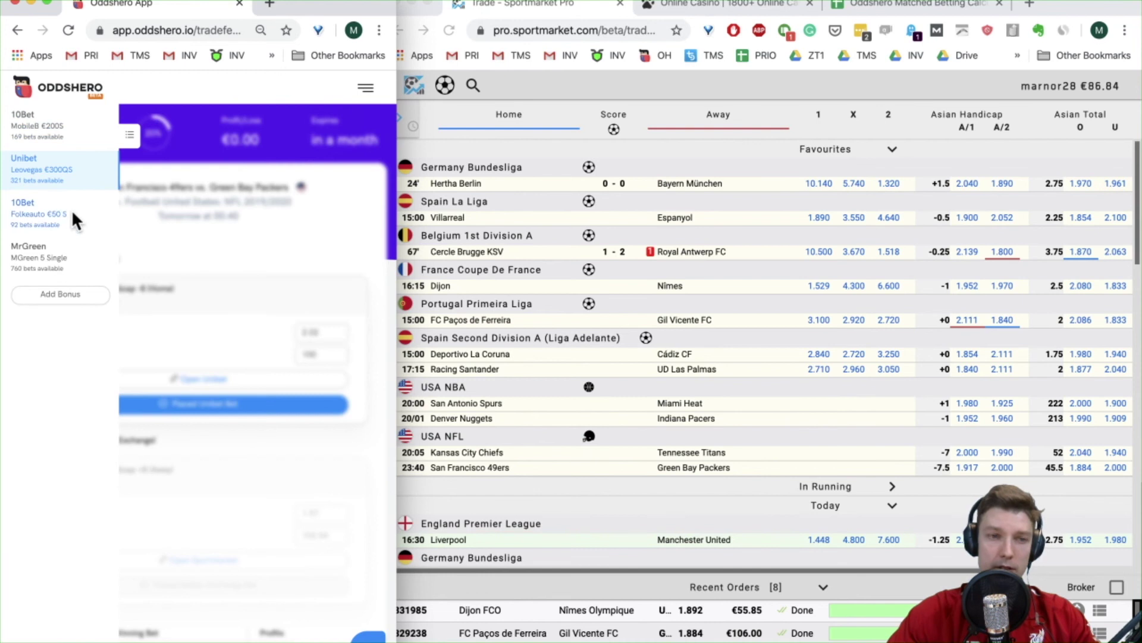
pyautogui.click(797, 15)
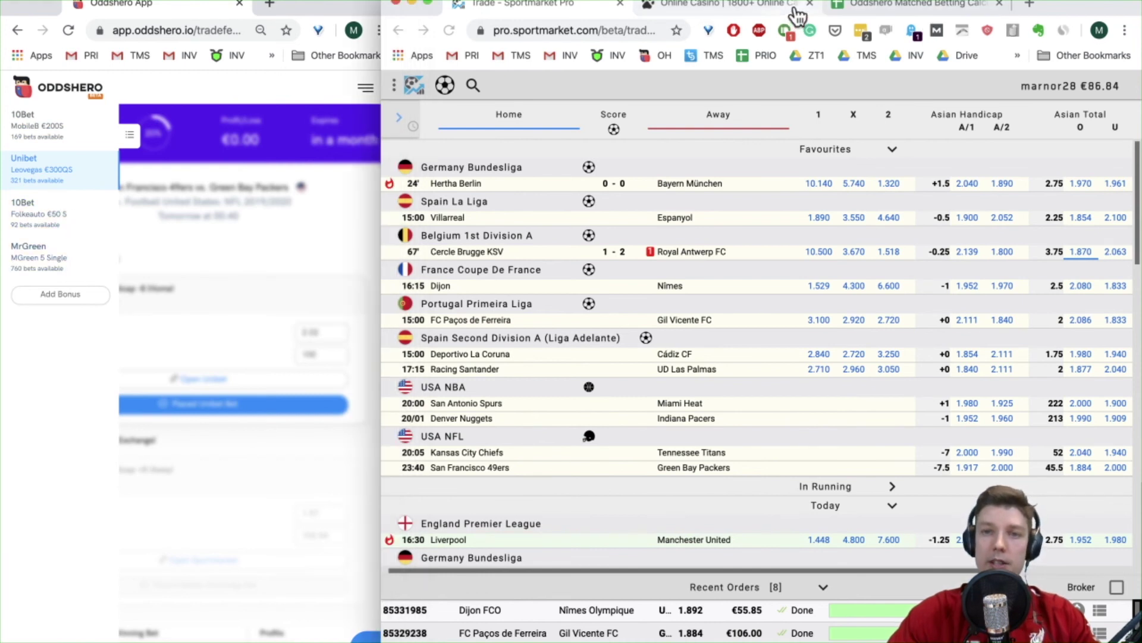
pyautogui.click(796, 8)
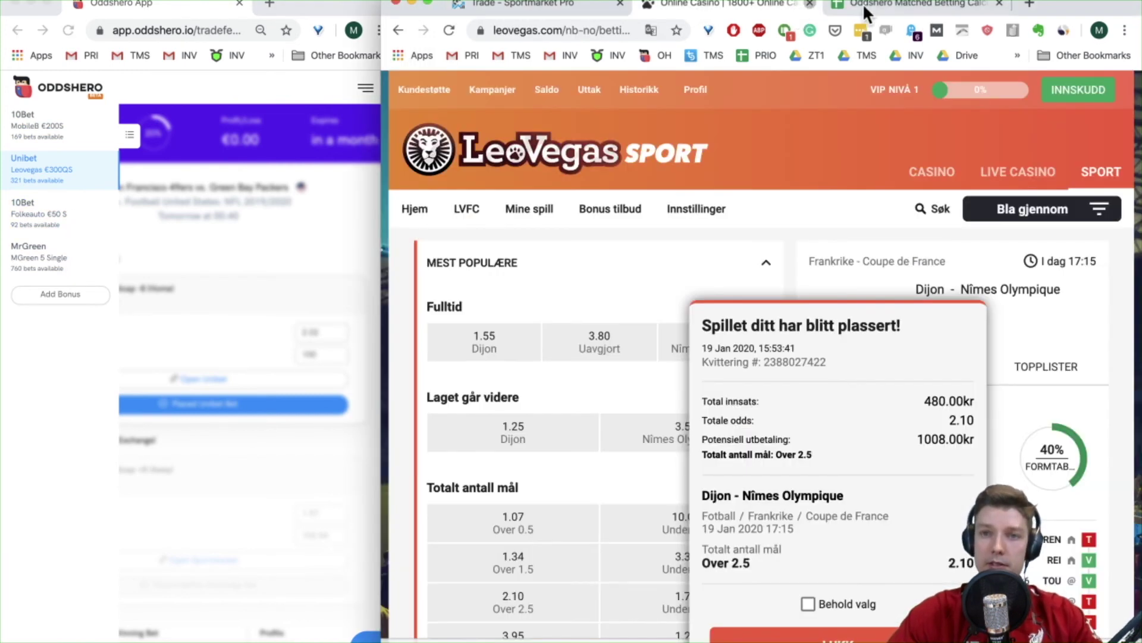
pyautogui.press('super+w')
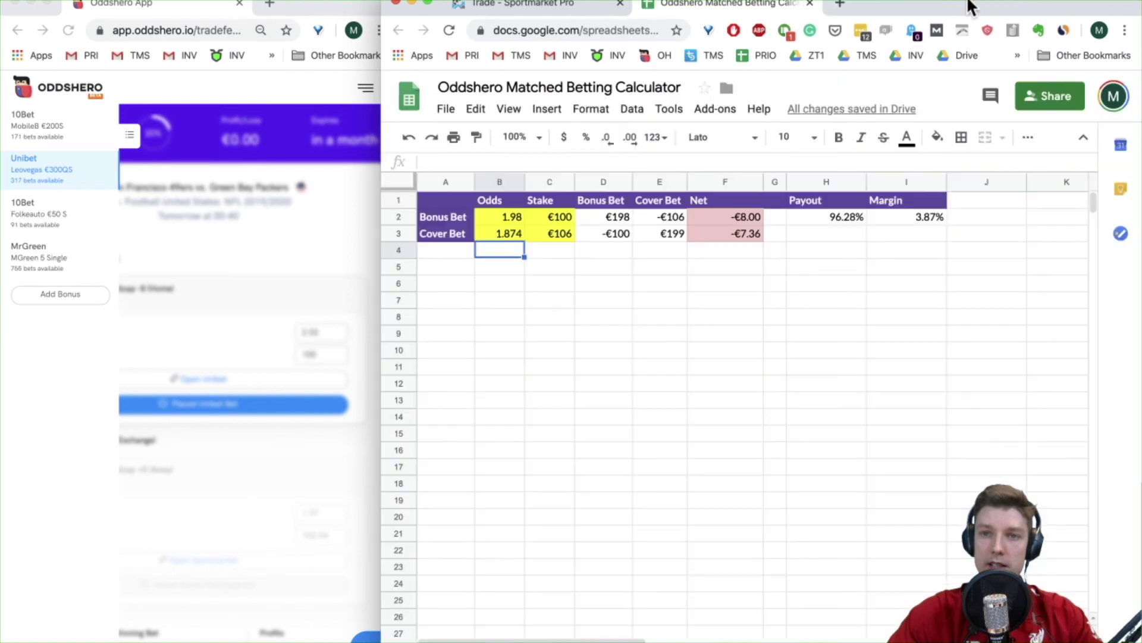
# Step: Search the web for "mr green" in a new tab, open the Mr Green site and log in
pyautogui.click(839, 7)
pyautogui.write('mr green')
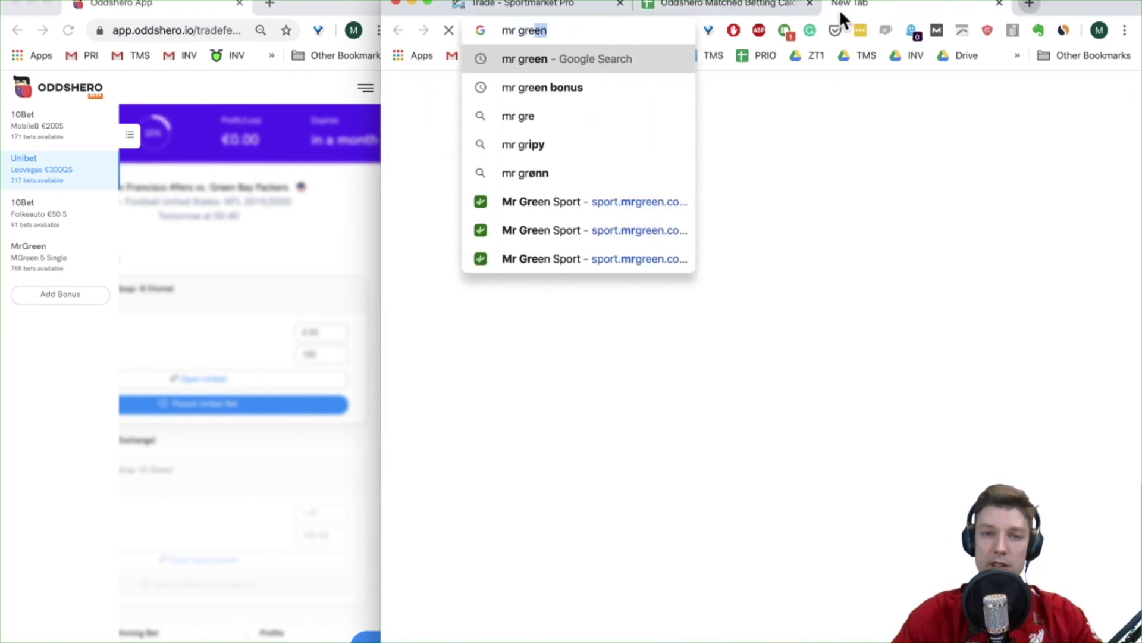
pyautogui.press('Return')
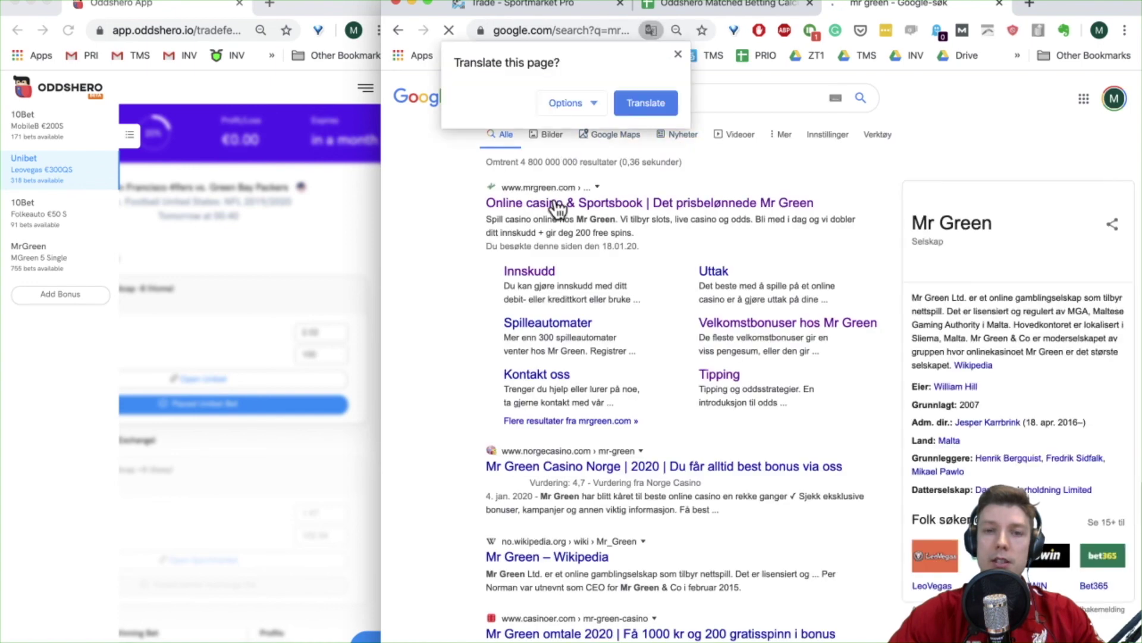
pyautogui.click(680, 55)
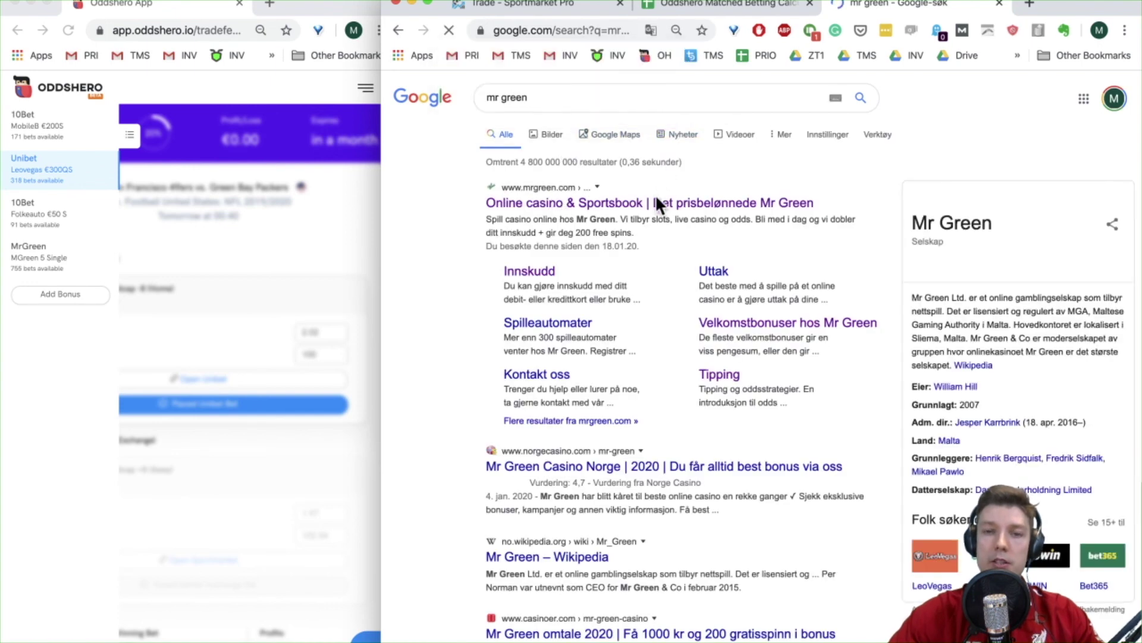
pyautogui.click(670, 203)
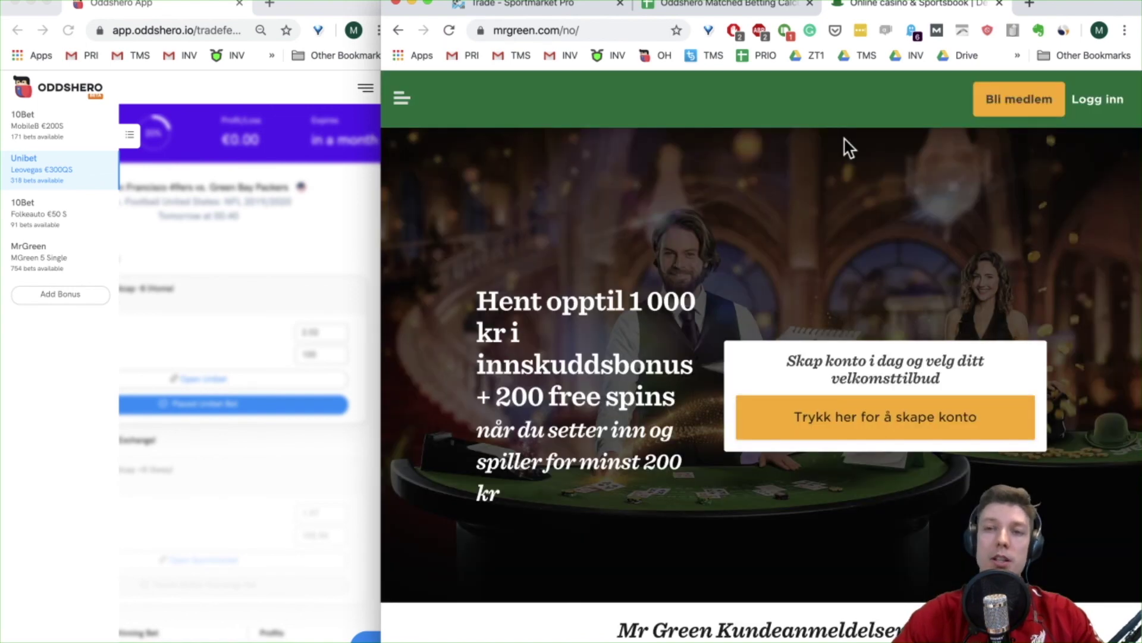
pyautogui.click(1098, 100)
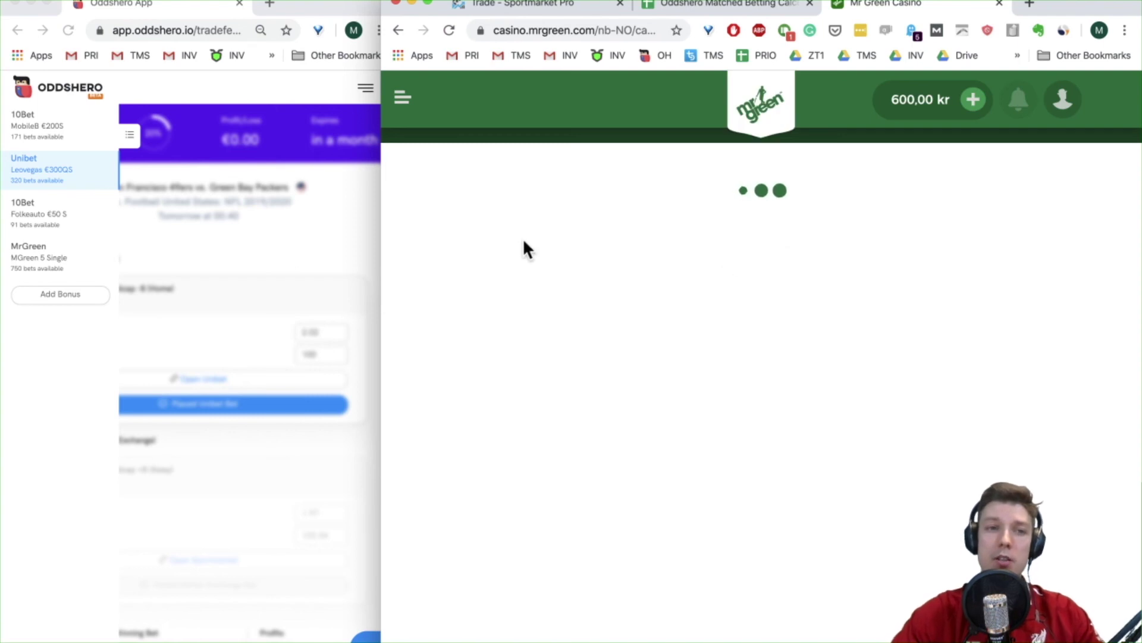
# Step: Switch Oddshero to the MrGreen 5 Single bonus and open the Odds section of the Mr Green site
pyautogui.click(330, 238)
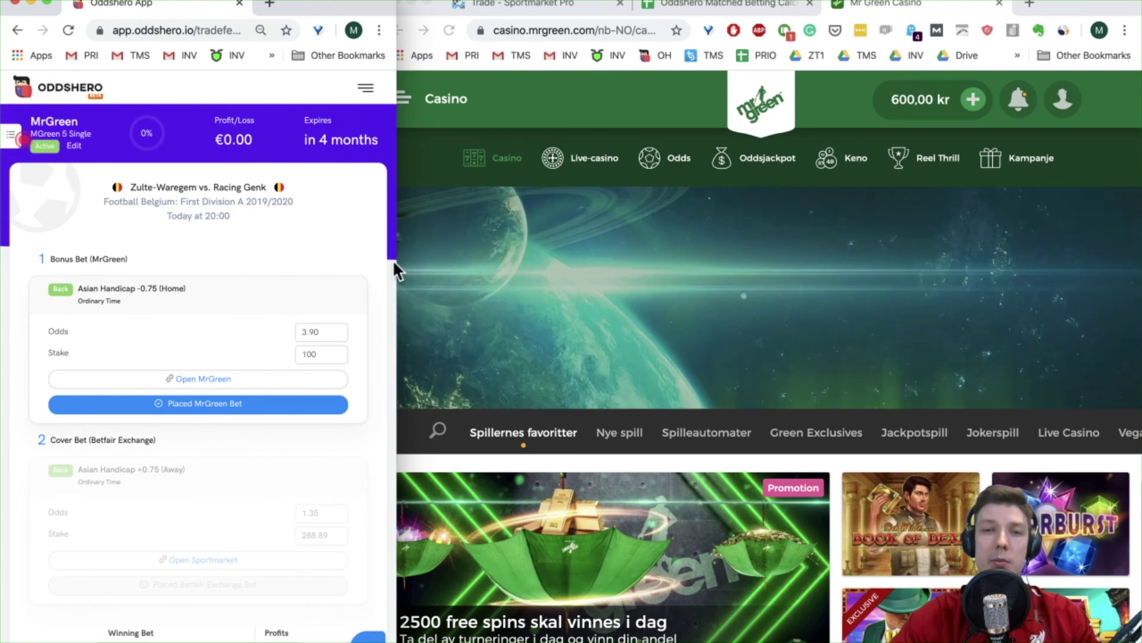
pyautogui.click(667, 155)
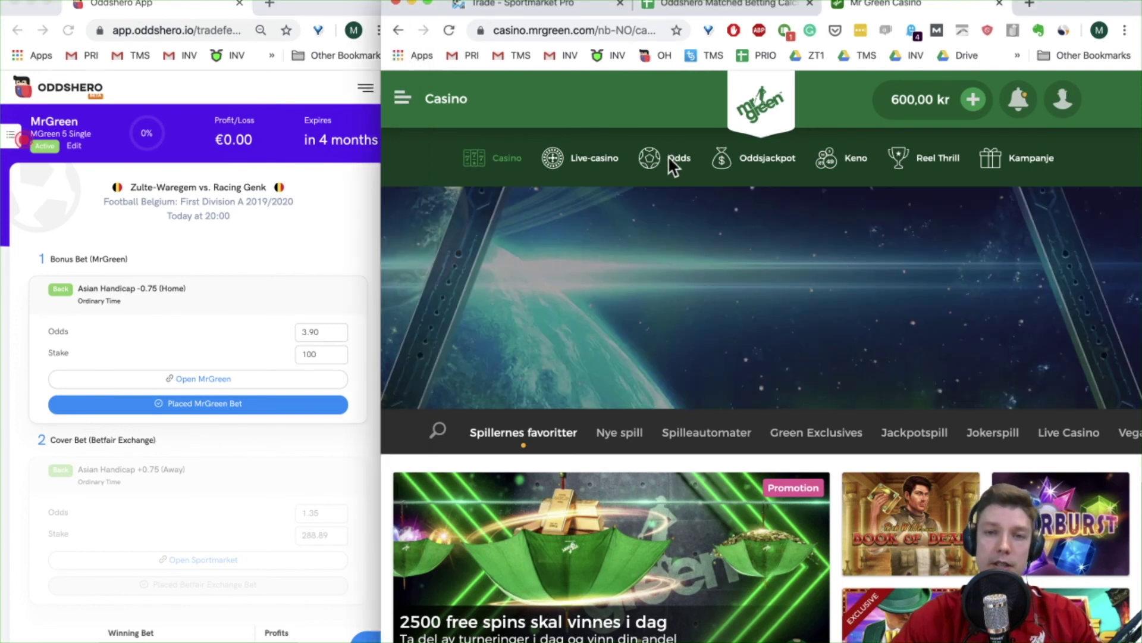
pyautogui.click(671, 156)
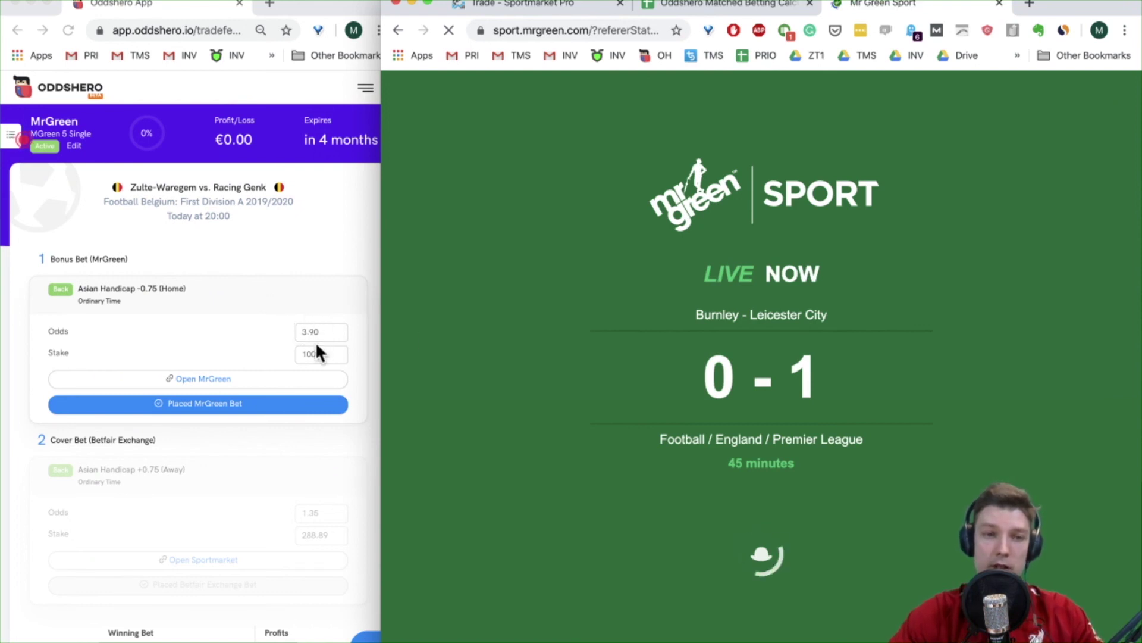
pyautogui.click(271, 324)
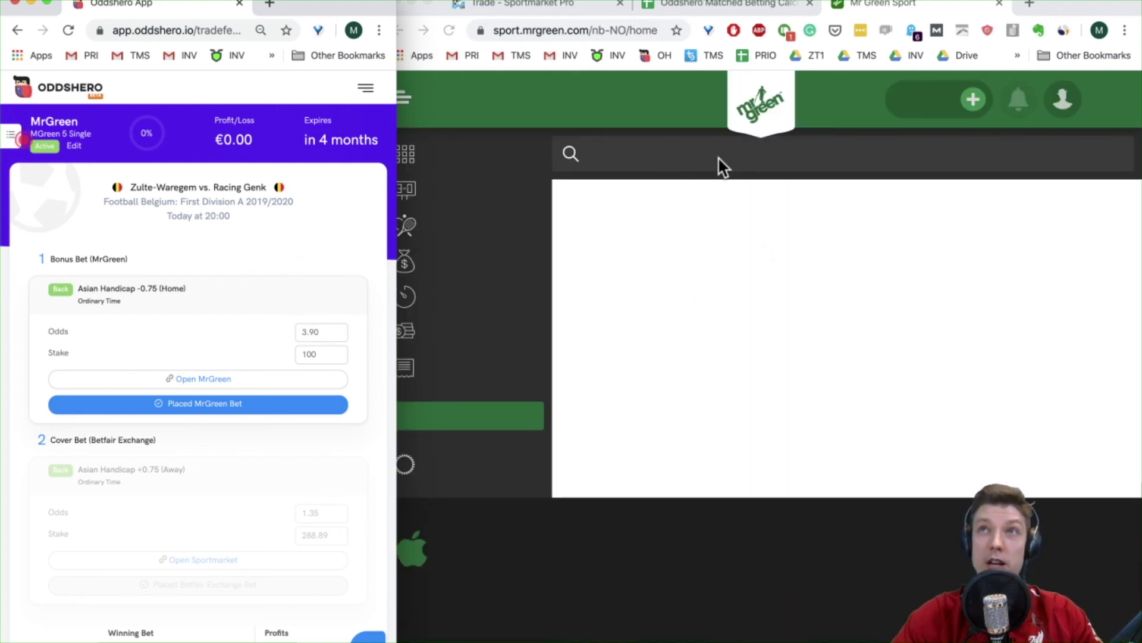
# Step: Search Mr Green's sportsbook for "genk", choose KRC Genk and open the Zulte Waregem – KRC Genk match
pyautogui.click(611, 169)
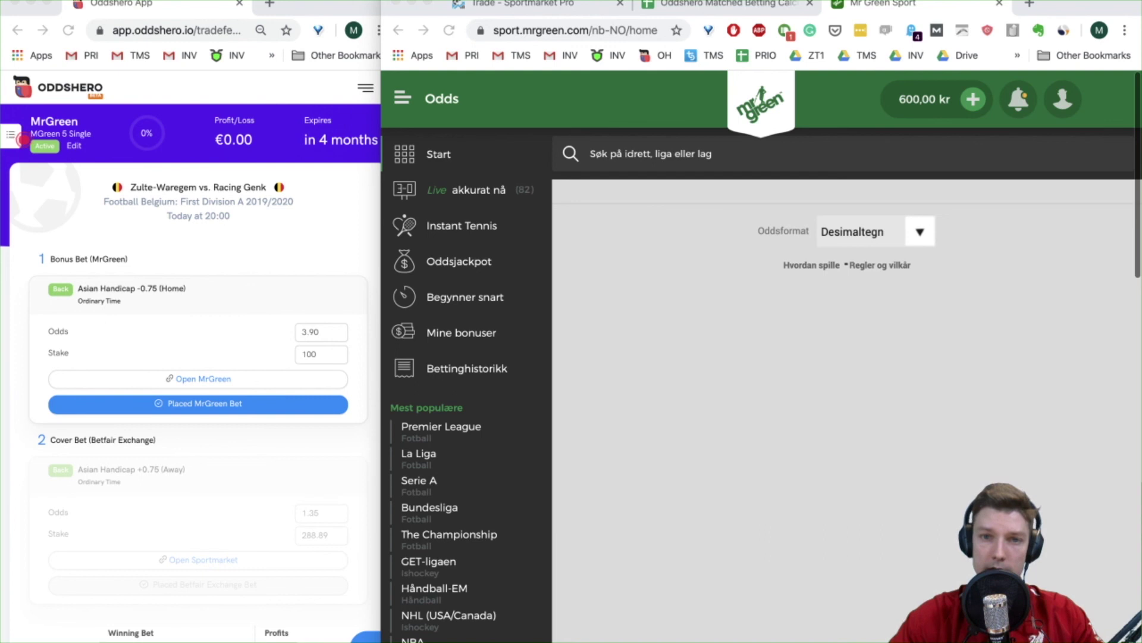
pyautogui.click(647, 157)
pyautogui.write('genk')
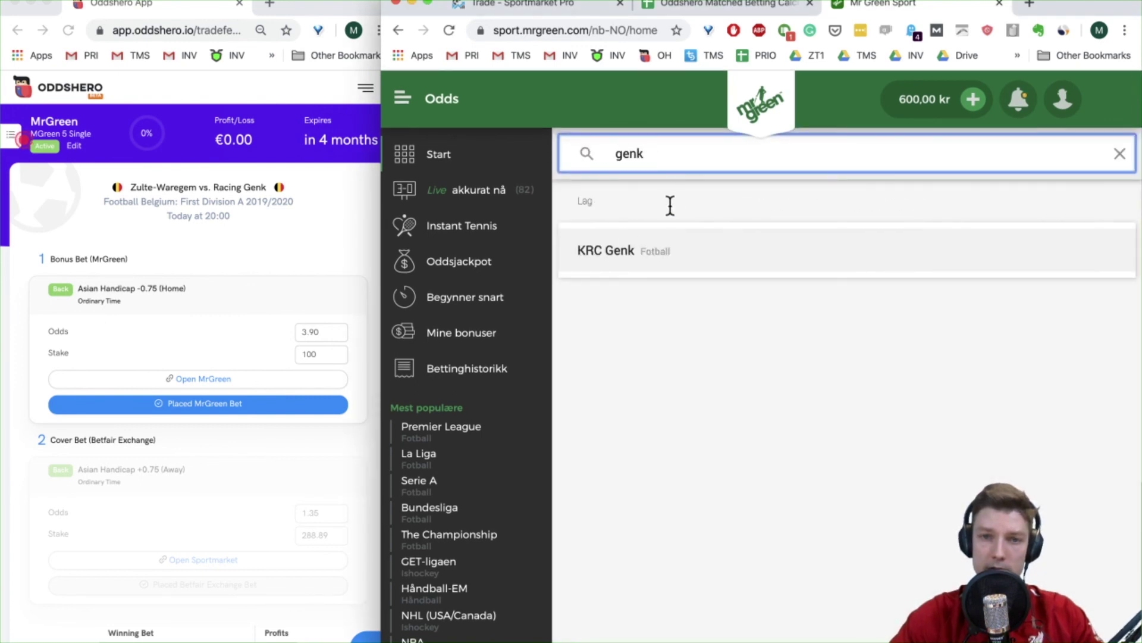
pyautogui.click(620, 250)
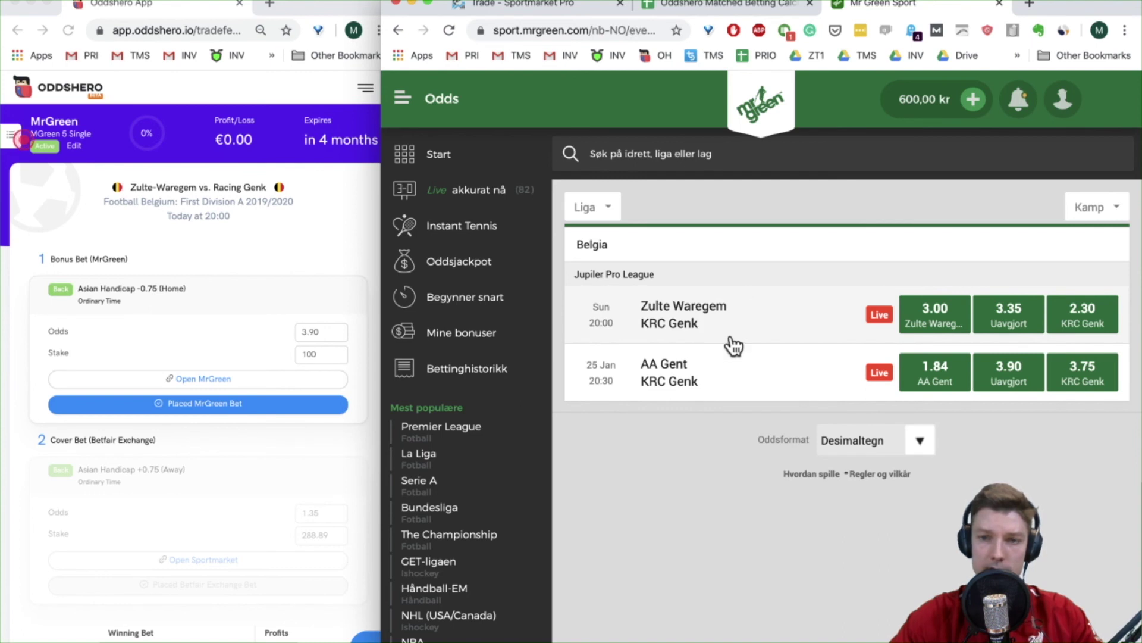
pyautogui.click(715, 305)
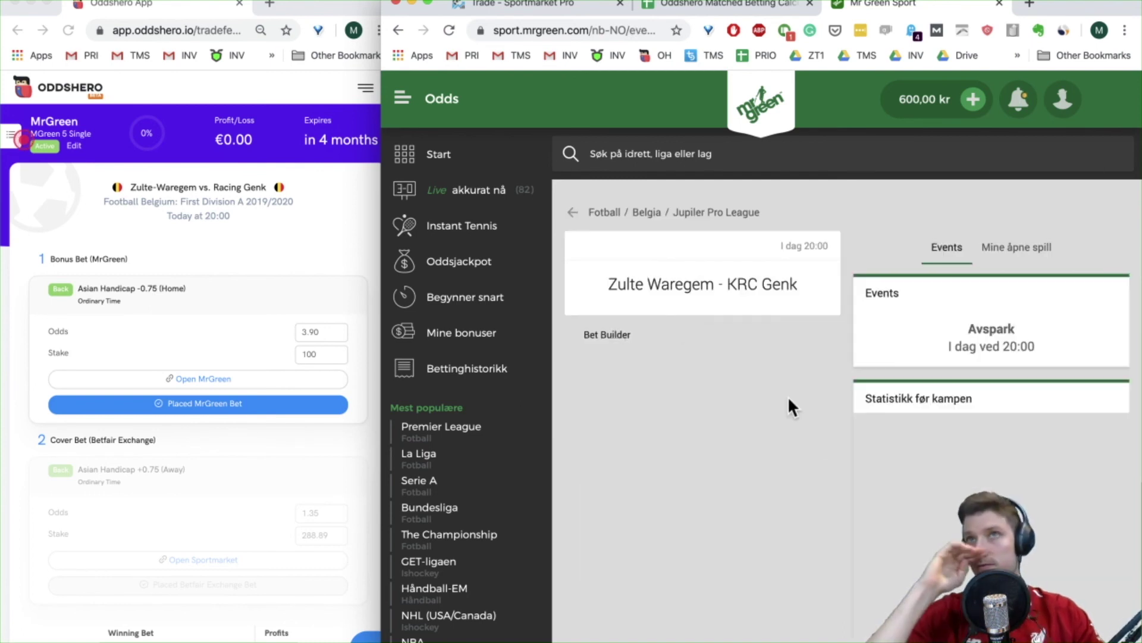
# Step: Expand the match's Asian Lines and check the Asian Handicap odds against Oddshero's suggested bet
pyautogui.scroll(-2, 596, 515)
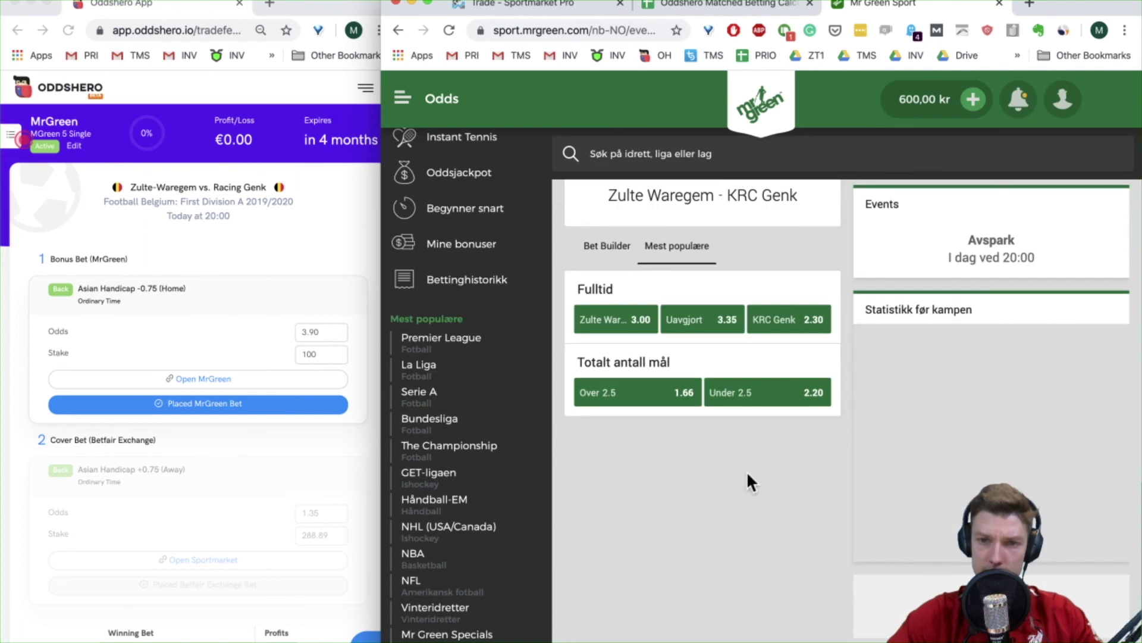
pyautogui.scroll(-8, 744, 480)
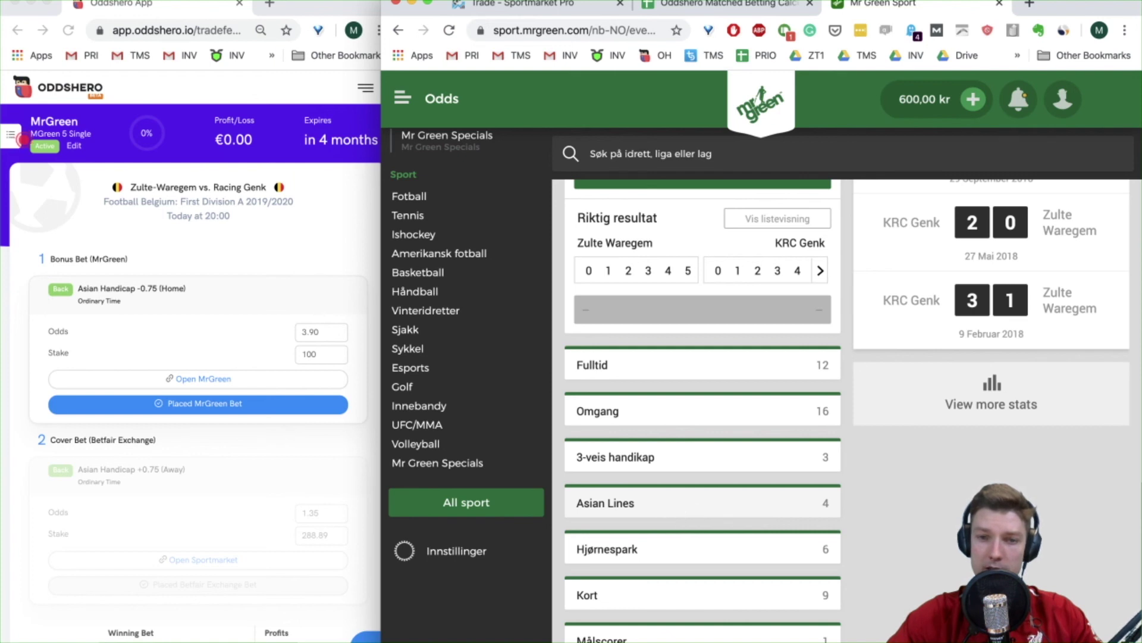
pyautogui.click(690, 502)
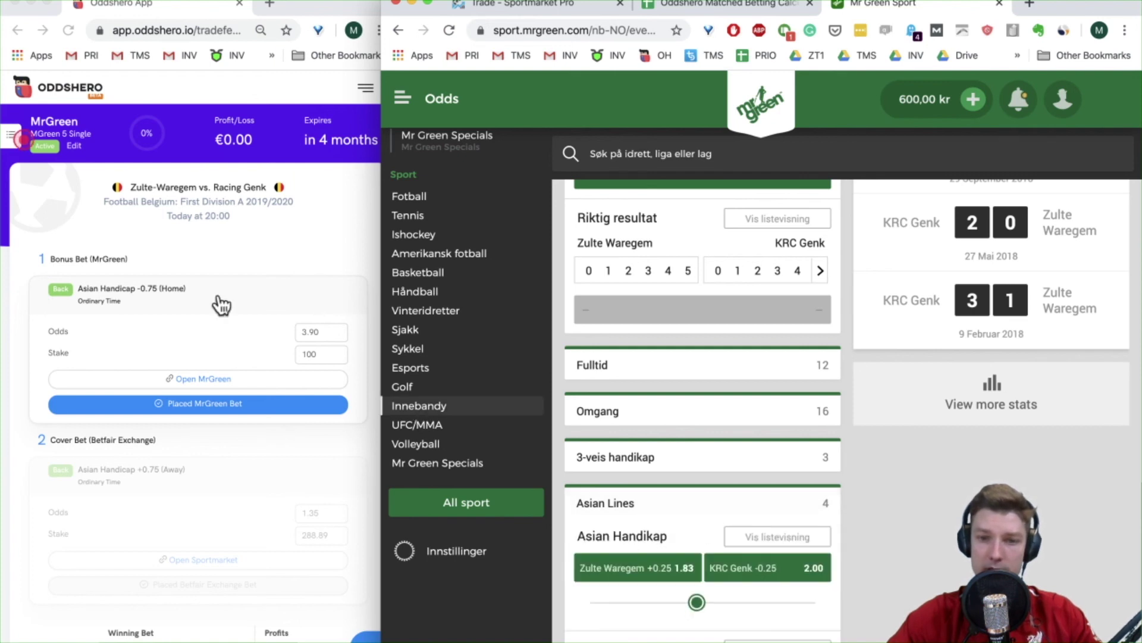
pyautogui.scroll(-5, 857, 390)
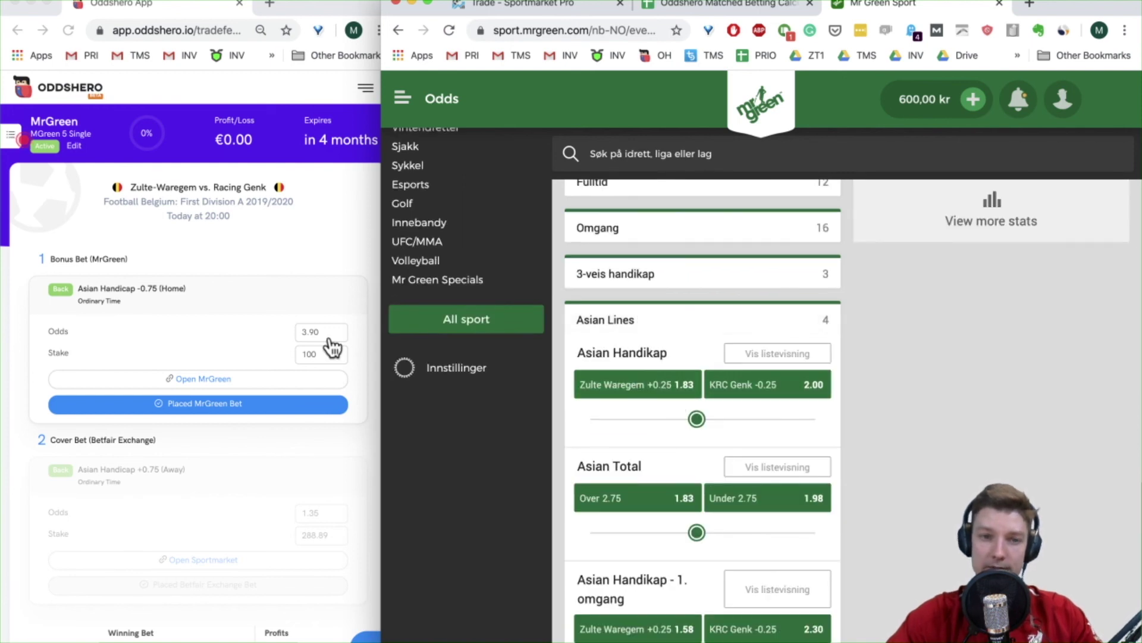
# Step: Skip the suggested Zulte-Waregem vs. Racing Genk Asian Handicap -0.75 bet in Oddshero
pyautogui.click(271, 311)
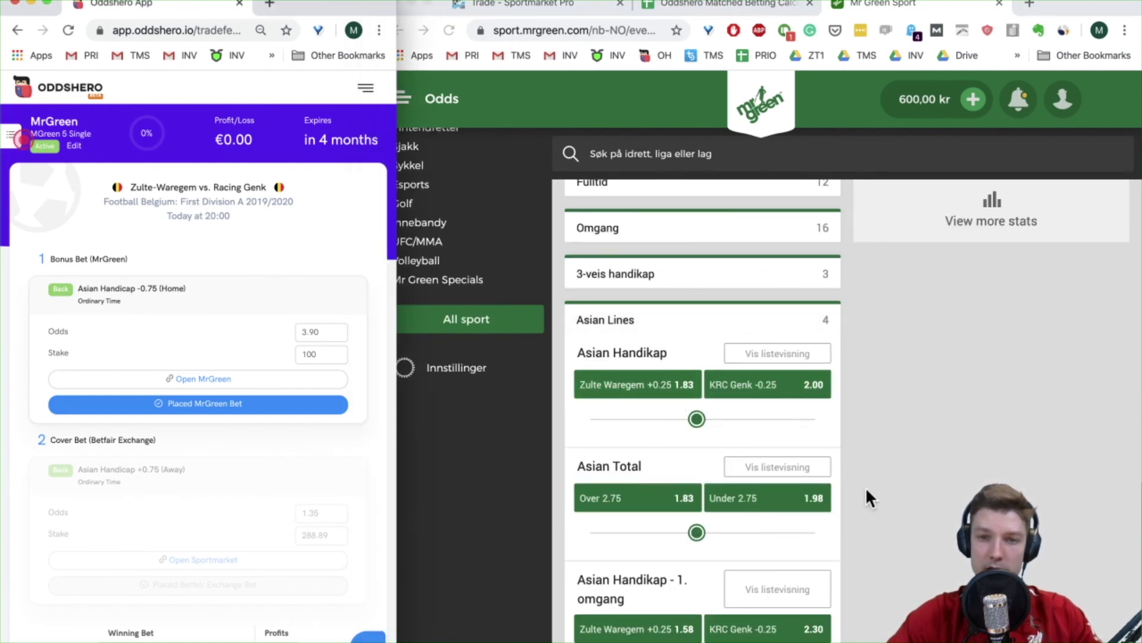
pyautogui.scroll(-3, 867, 497)
pyautogui.scroll(-1, 866, 490)
pyautogui.scroll(-4, 234, 534)
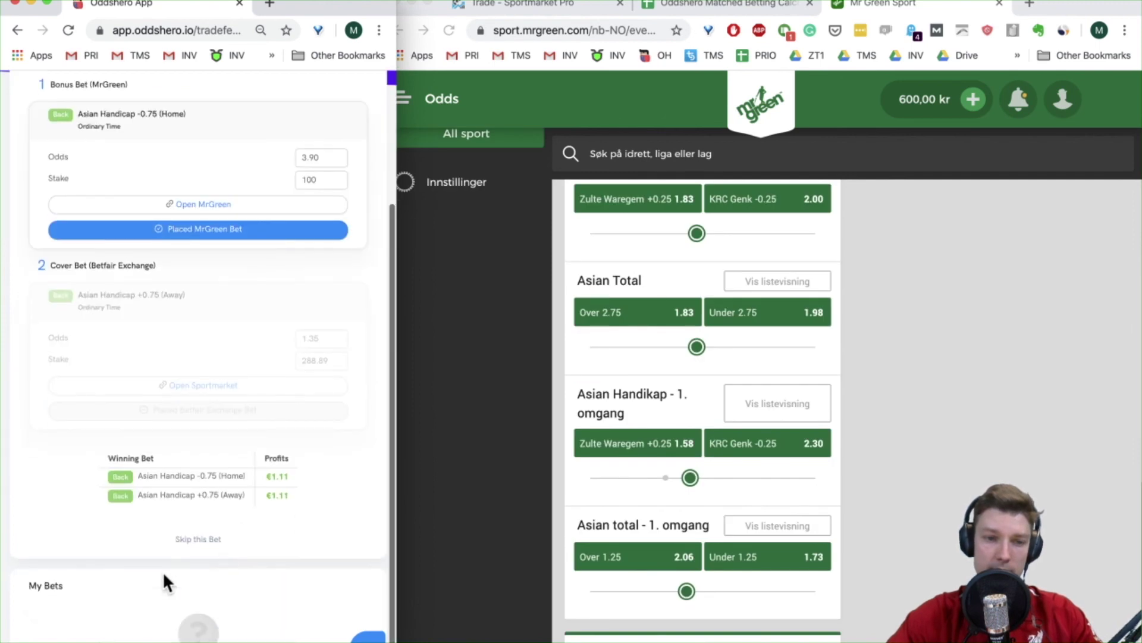
pyautogui.click(202, 539)
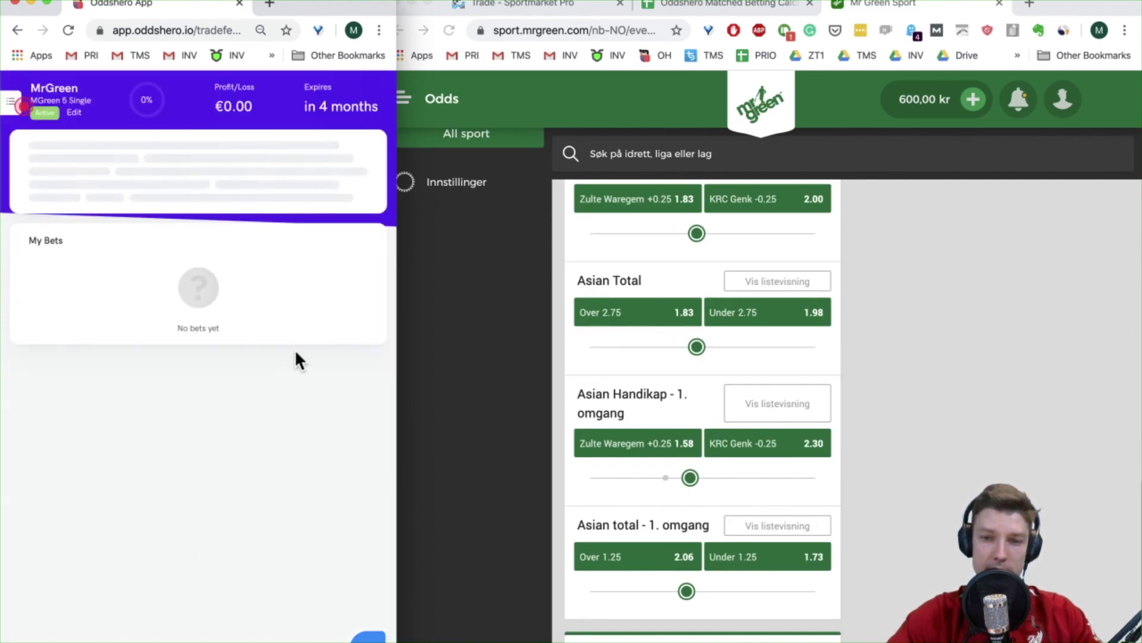
# Step: Find the Zulte Waregem – KRC Genk Asian Handicap at Mr Green and set its line to Zulte Waregem -0.25
pyautogui.scroll(10, 533, 435)
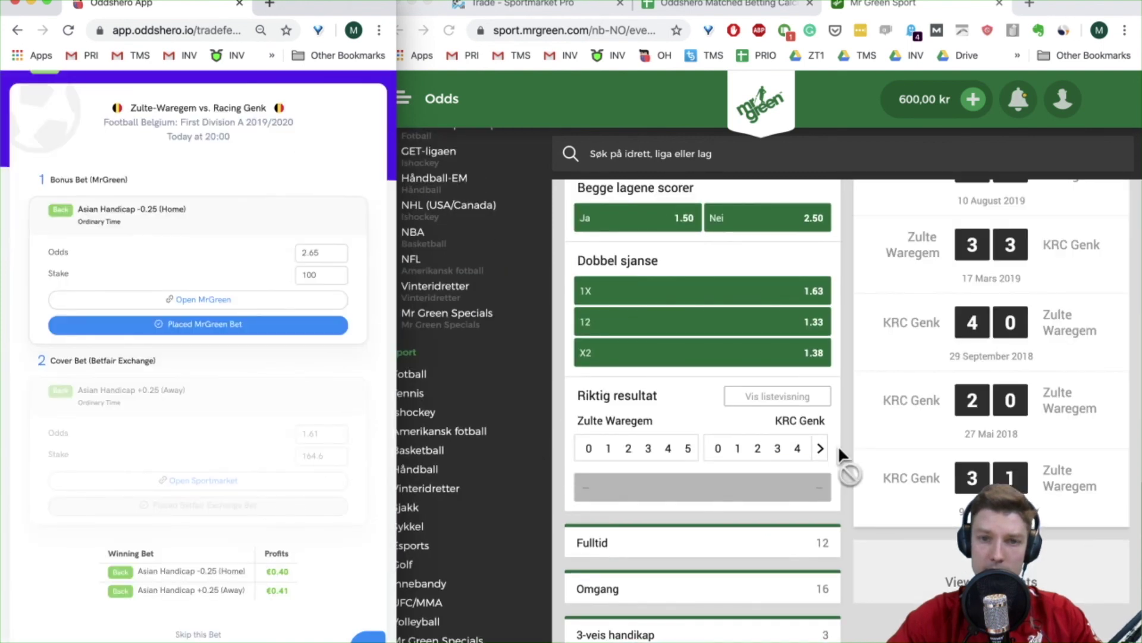
pyautogui.scroll(7, 838, 445)
pyautogui.scroll(-7, 770, 477)
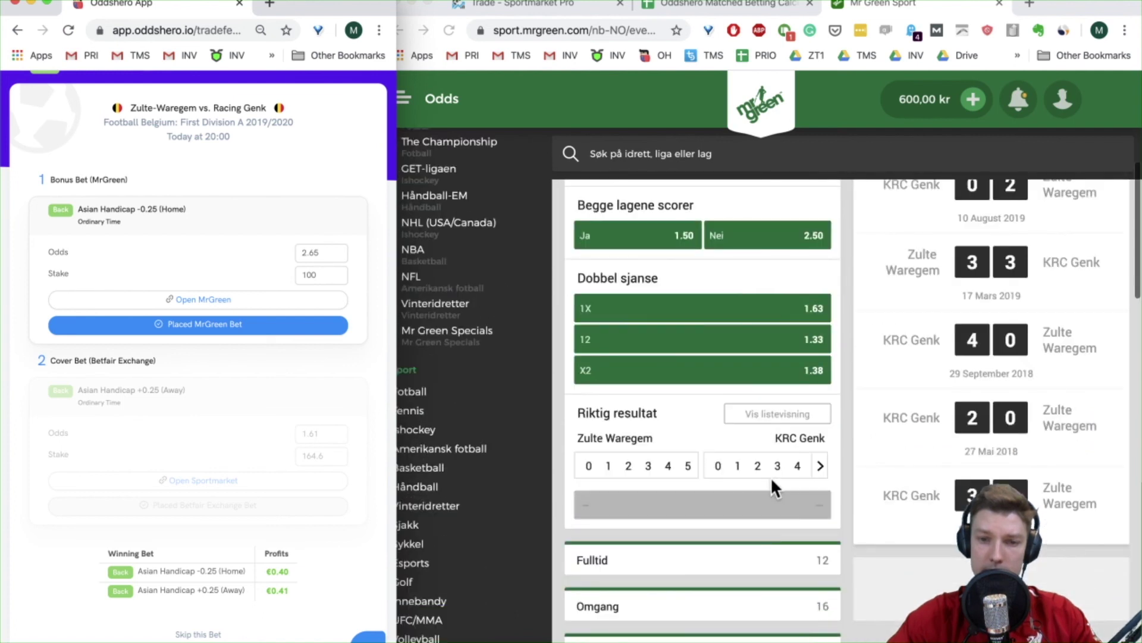
pyautogui.scroll(-5, 770, 477)
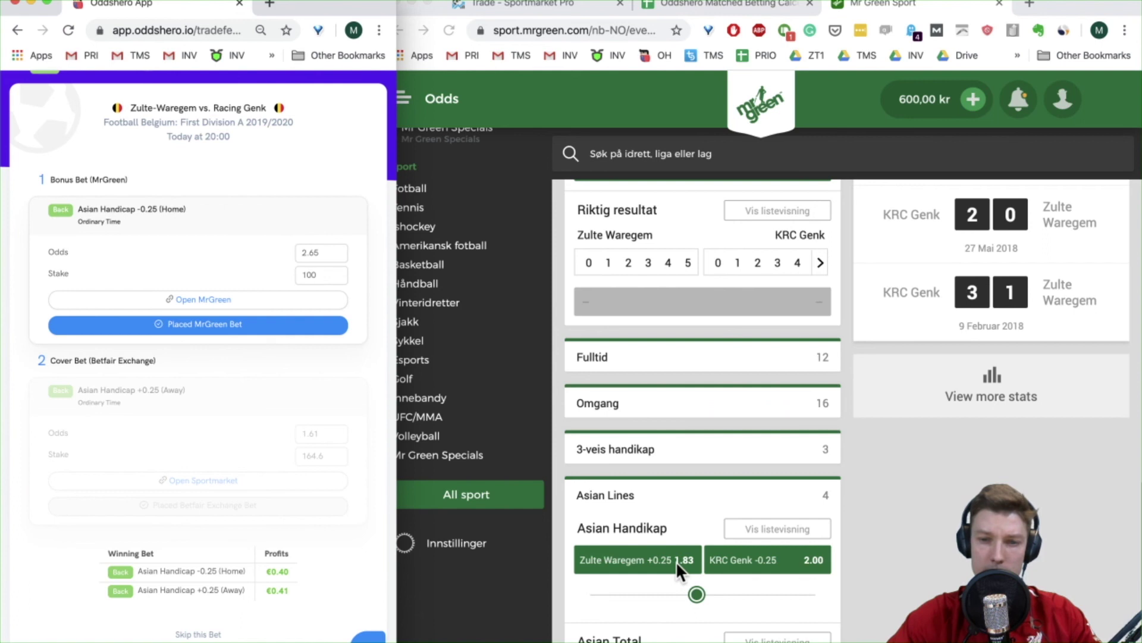
pyautogui.scroll(-2, 616, 588)
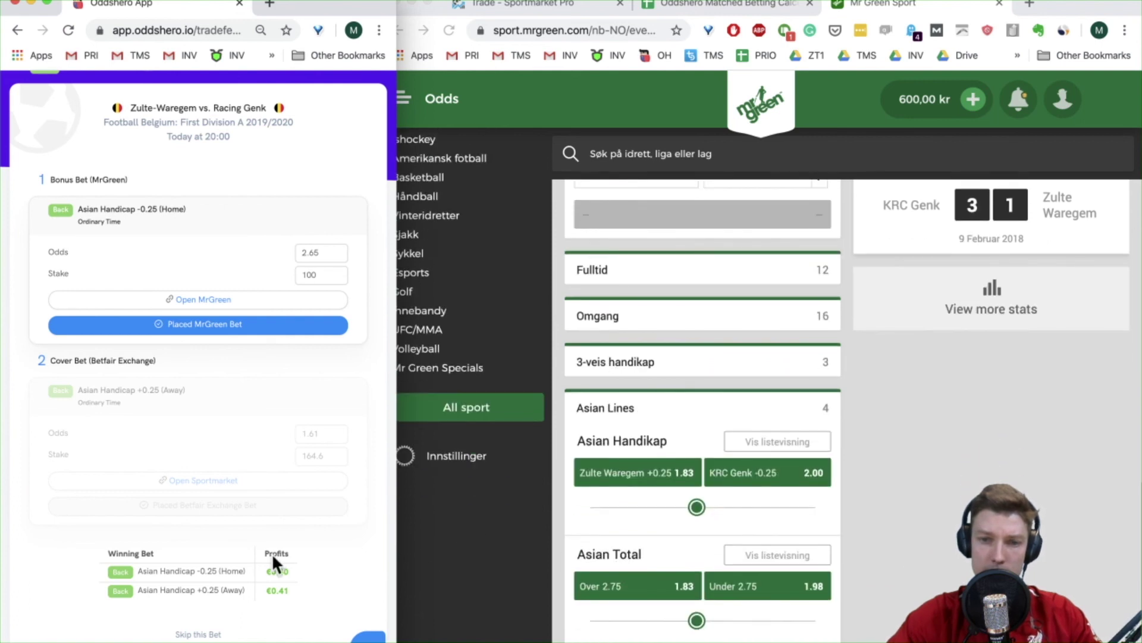
pyautogui.click(701, 500)
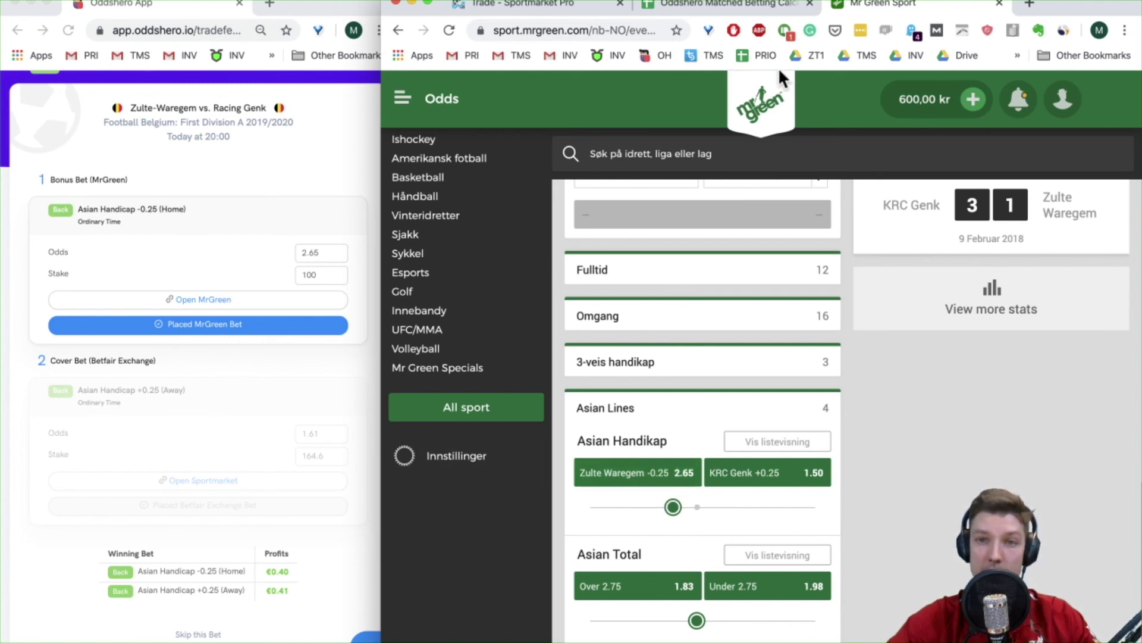
# Step: Switch to Sportmarket Pro, search for "genk" and select the SV Zulte-Waregem – KRC Genk match
pyautogui.click(538, 13)
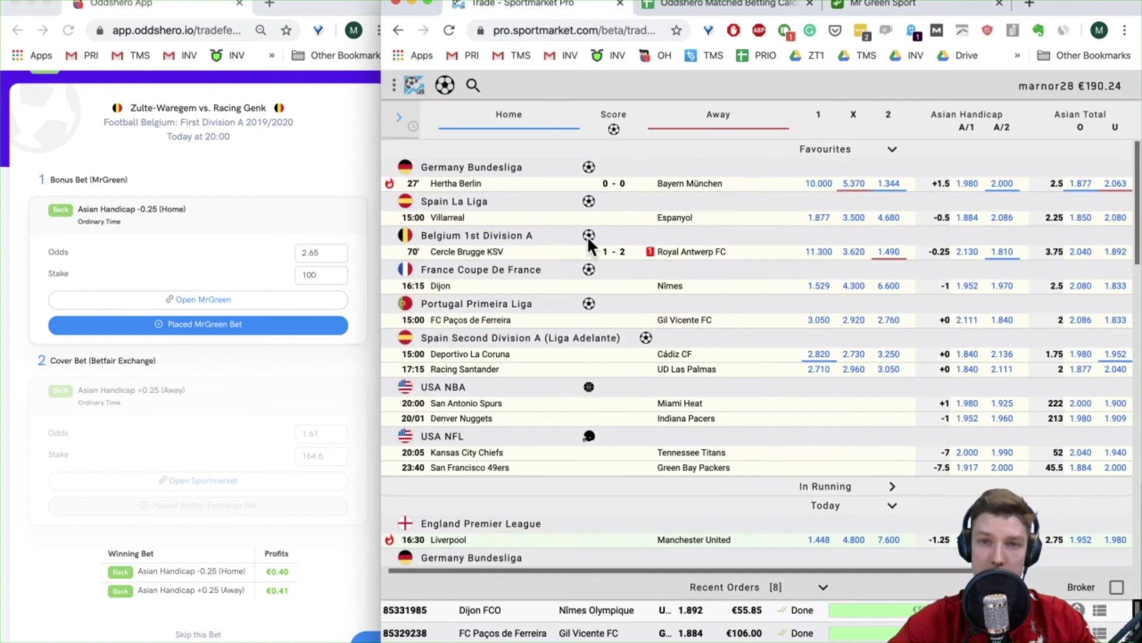
pyautogui.click(471, 86)
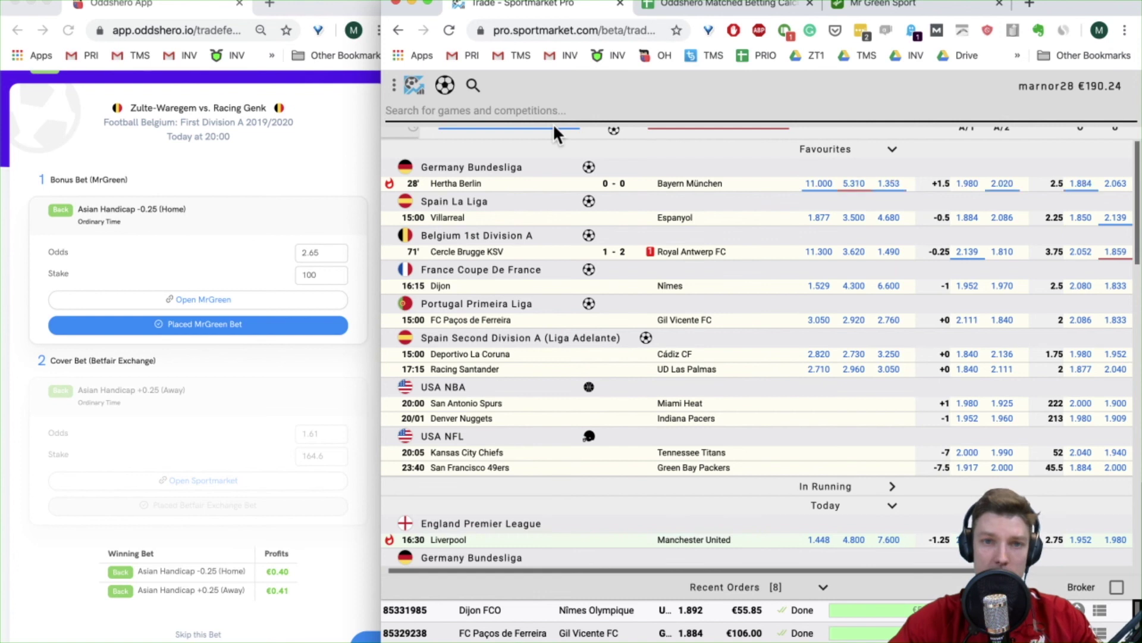
pyautogui.write('genk')
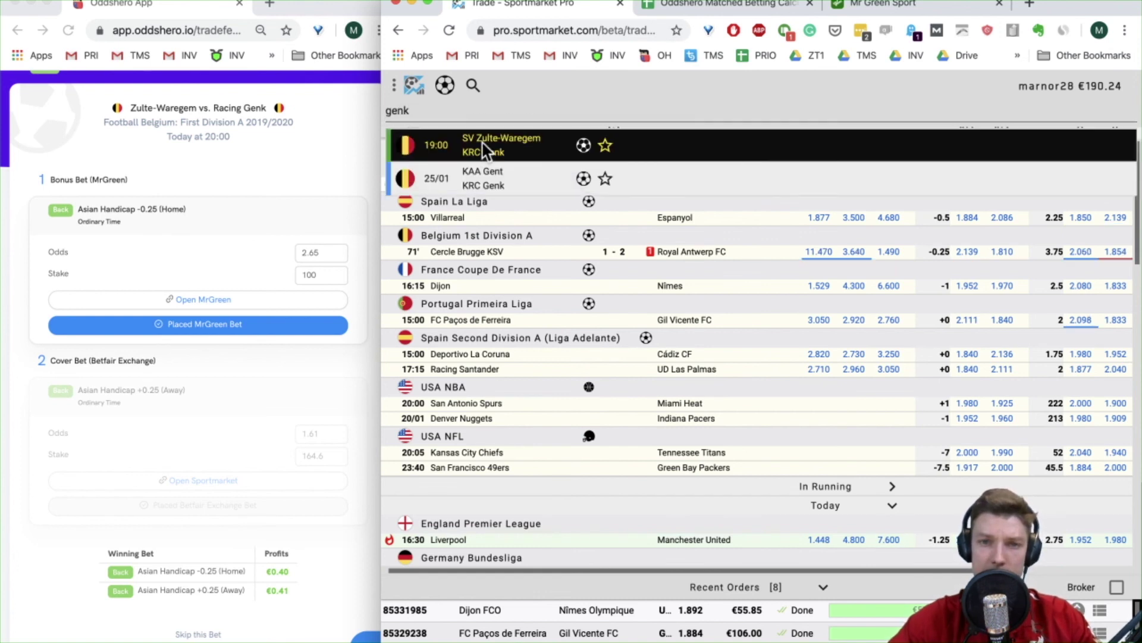
pyautogui.click(485, 148)
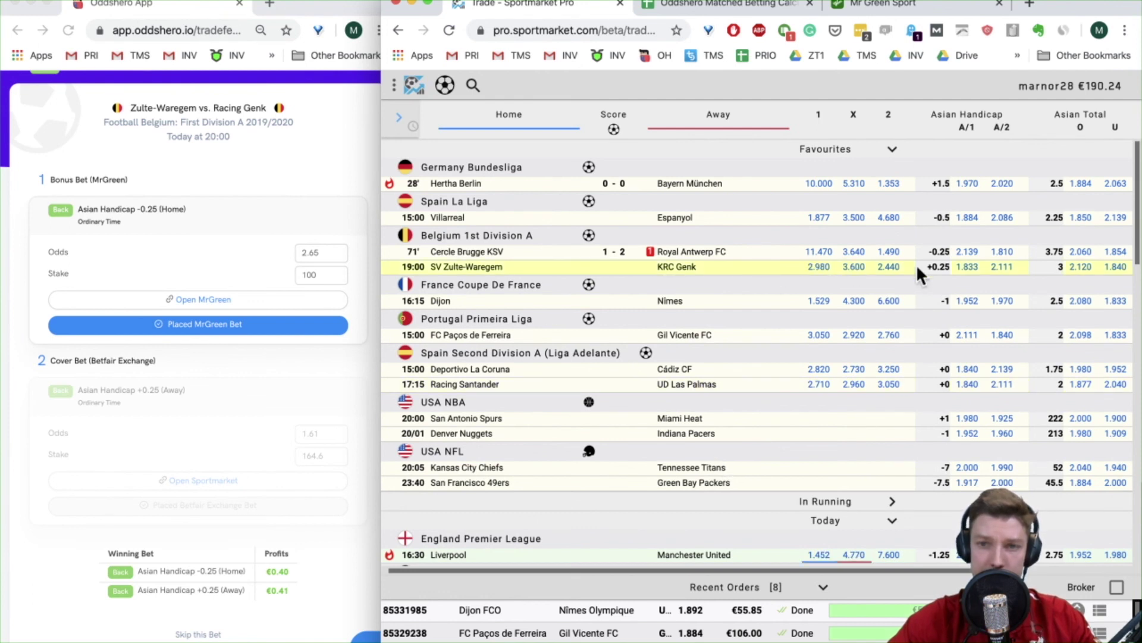
# Step: Open the match's Asian Handicap betslip in Sportmarket and change the line to KRC Genk +0.25
pyautogui.click(1002, 268)
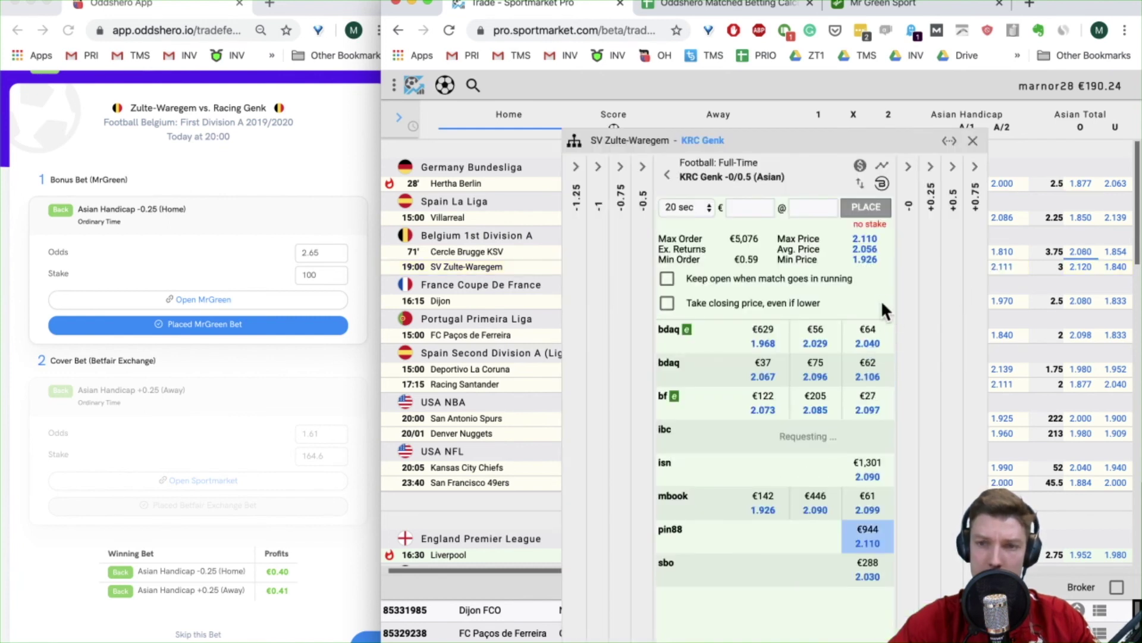
pyautogui.click(667, 176)
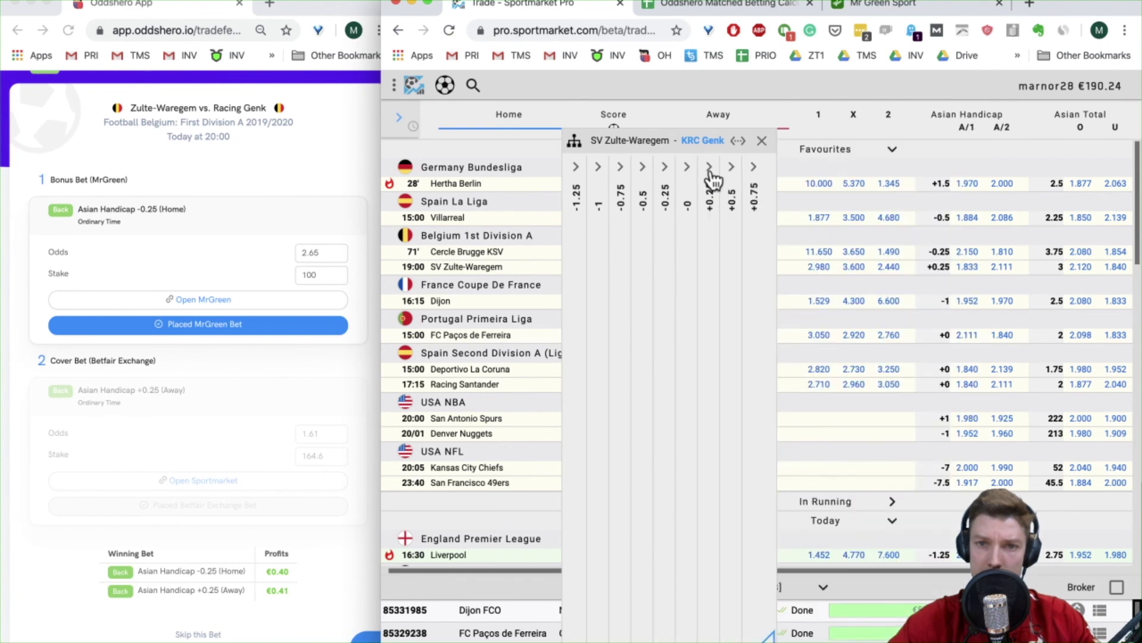
pyautogui.click(712, 176)
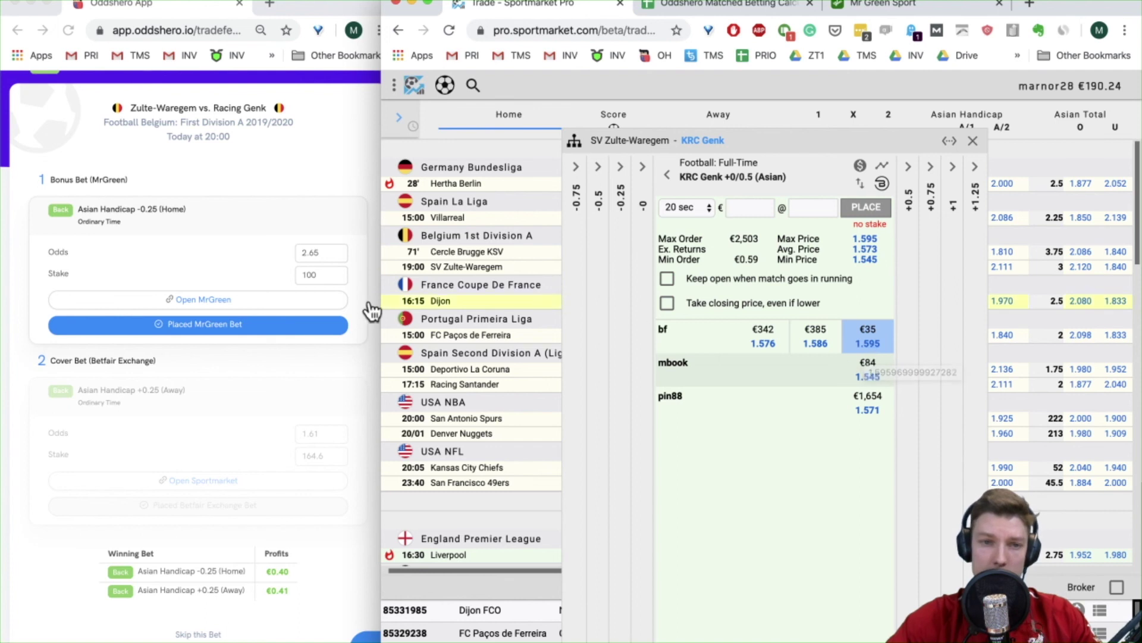
# Step: Set the MrGreen bonus bet's odds to 2.63 in Oddshero to check the effect on profit
pyautogui.click(336, 260)
pyautogui.click(342, 257)
pyautogui.click(342, 257)
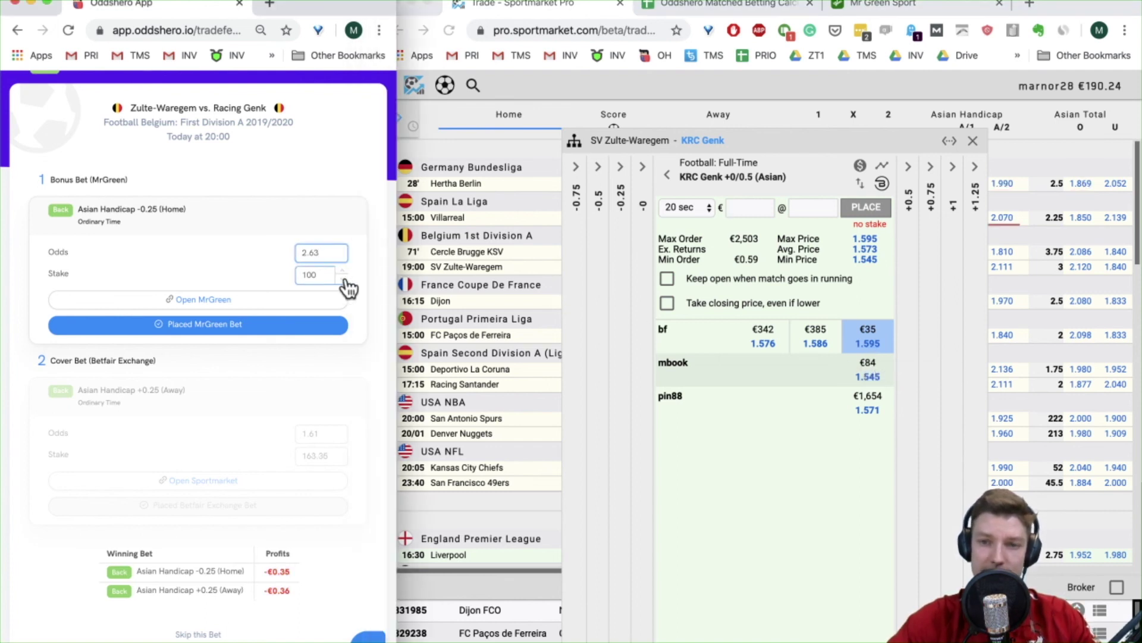
# Step: Place a 300 kr single bet at Mr Green on Zulte Waregem -0.25 Asian Handicap at odds 2.65
pyautogui.click(887, 8)
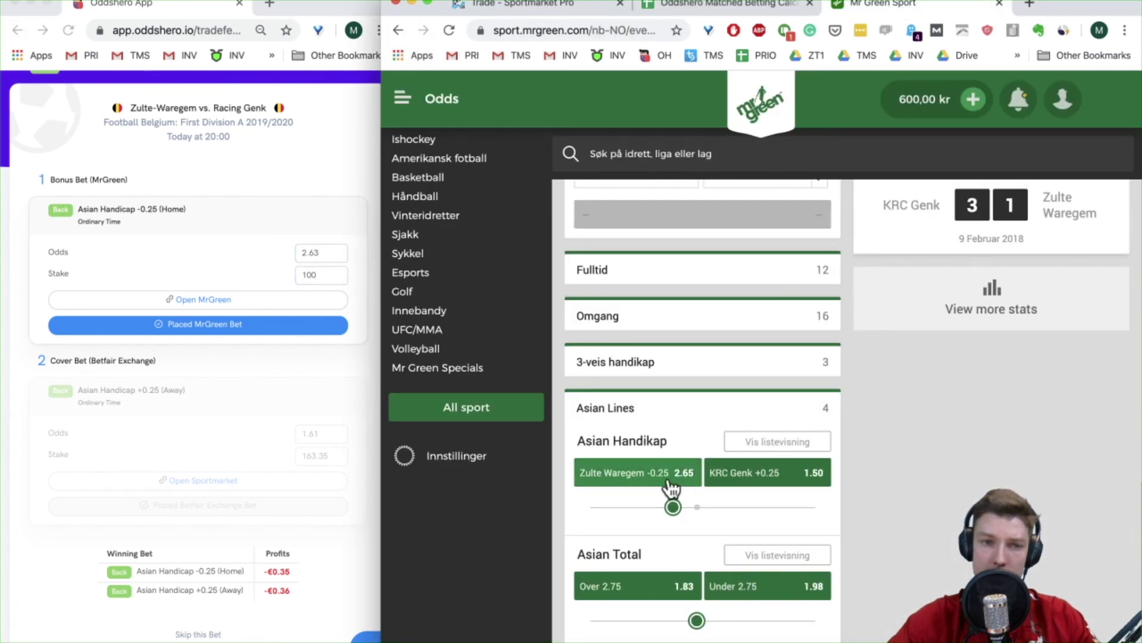
pyautogui.click(670, 488)
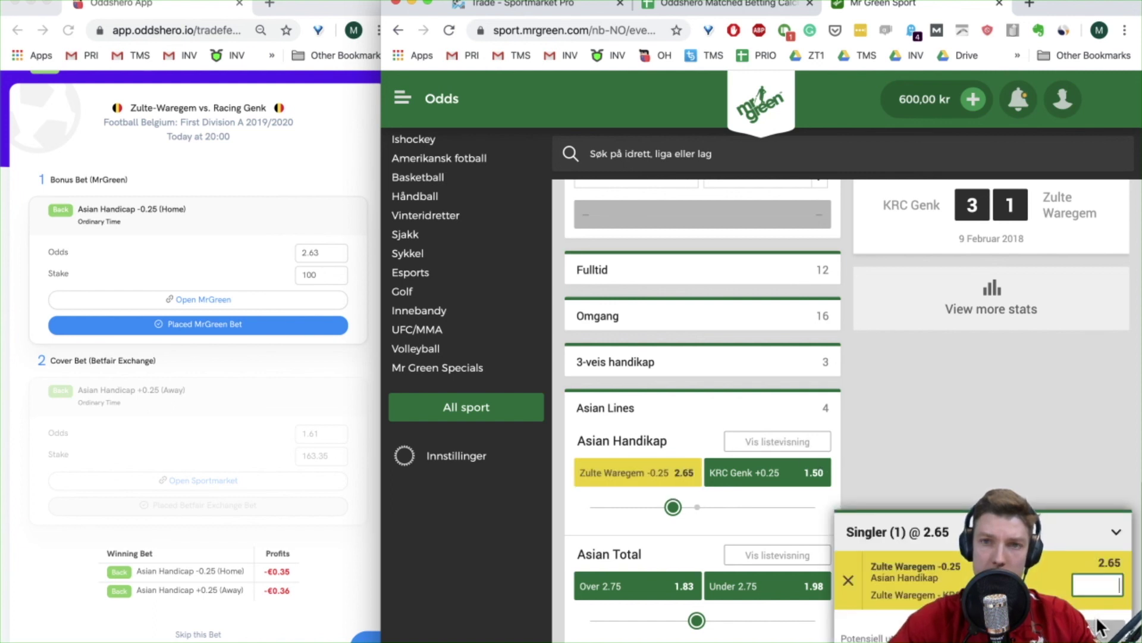
pyautogui.click(591, 8)
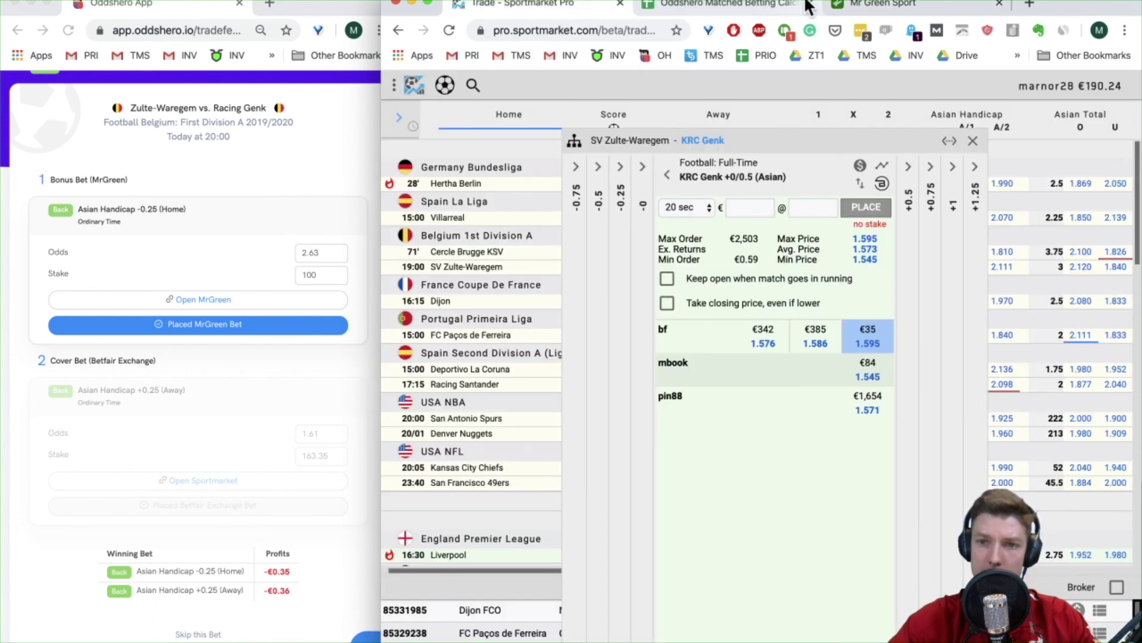
pyautogui.click(867, 7)
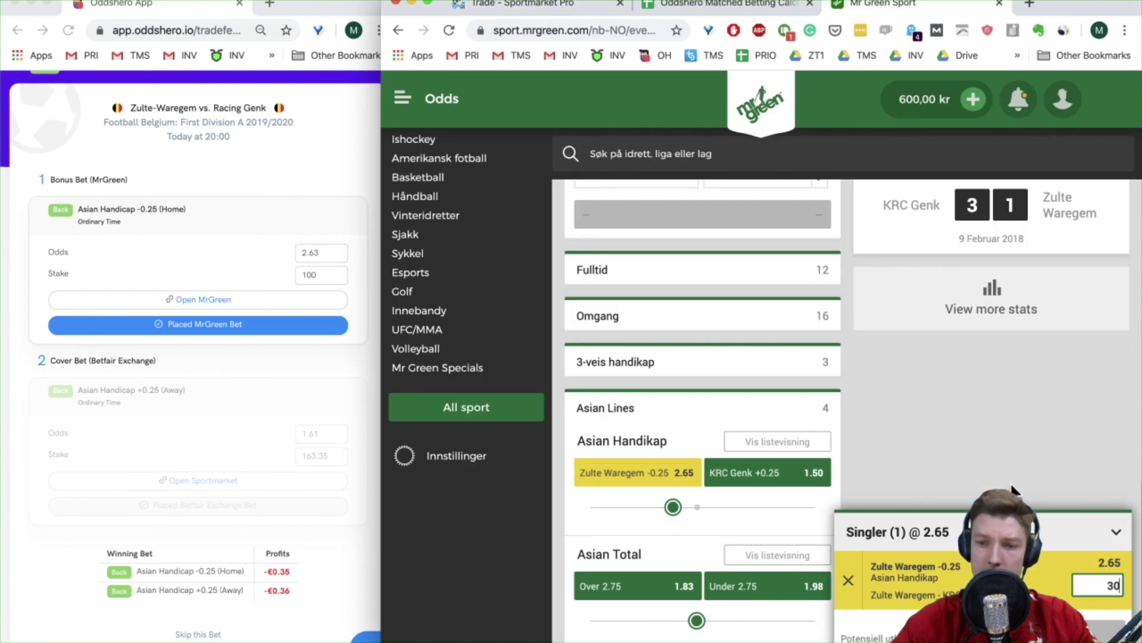
pyautogui.write('300')
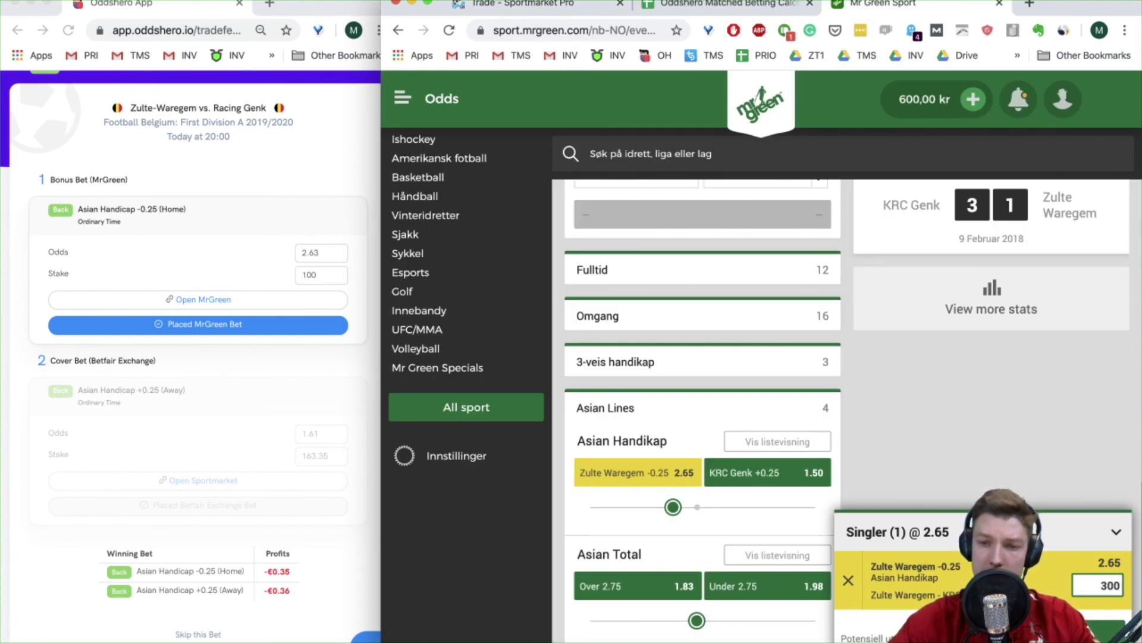
pyautogui.press('Return')
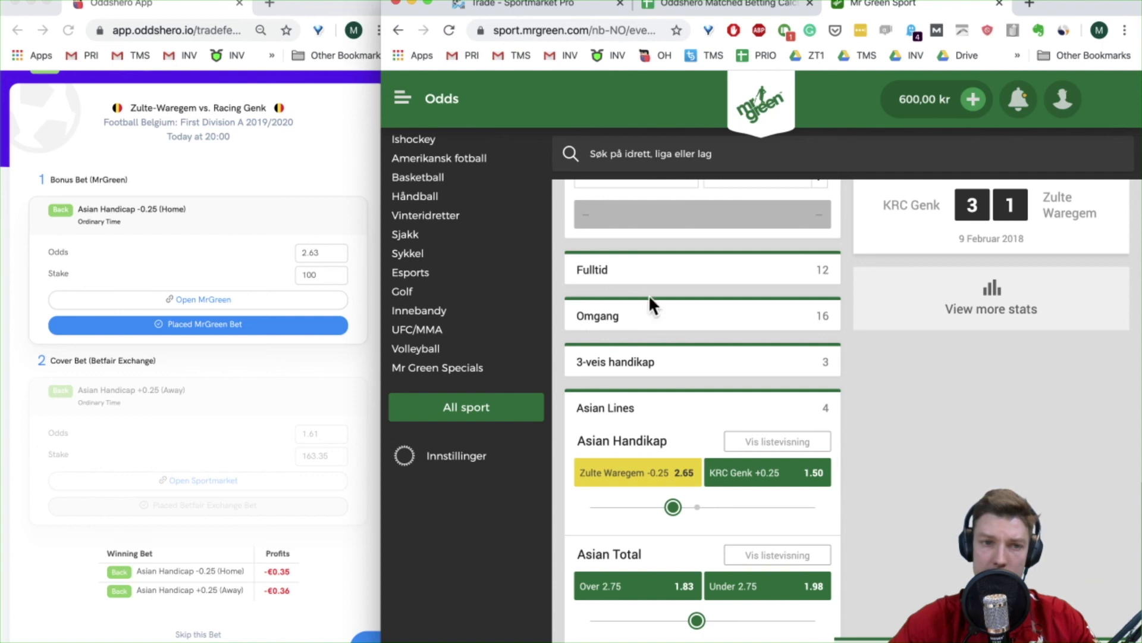
# Step: Set the MrGreen bonus bet to odds 2.65 and stake 30 in Oddshero and mark it as placed
pyautogui.click(313, 255)
pyautogui.press('BackSpace')
pyautogui.write('5')
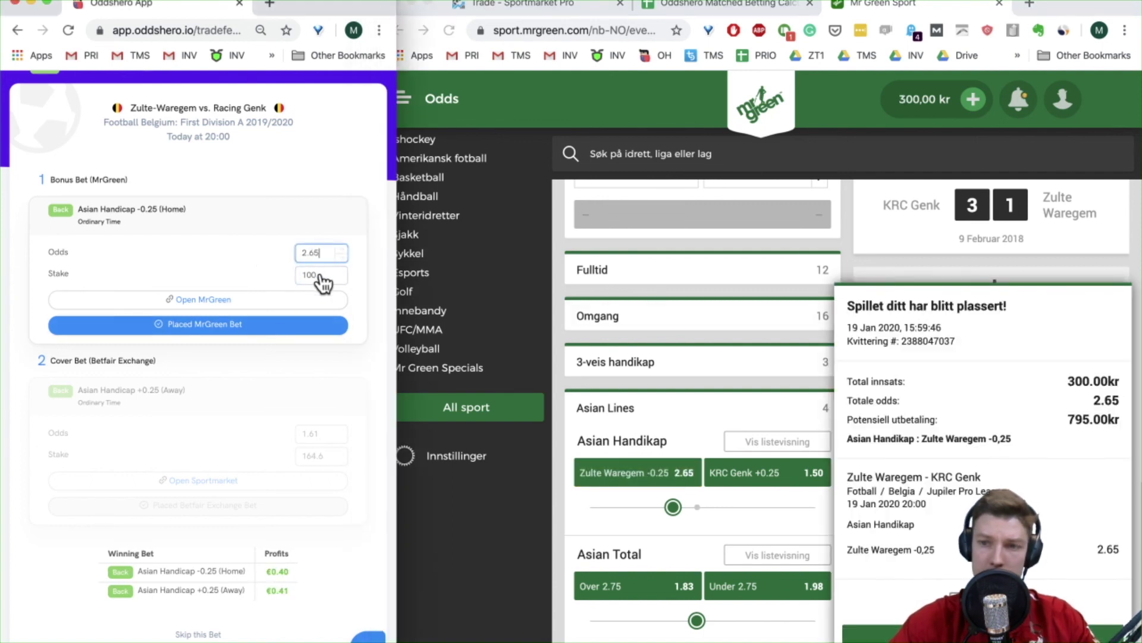
pyautogui.doubleClick(316, 276)
pyautogui.write('30')
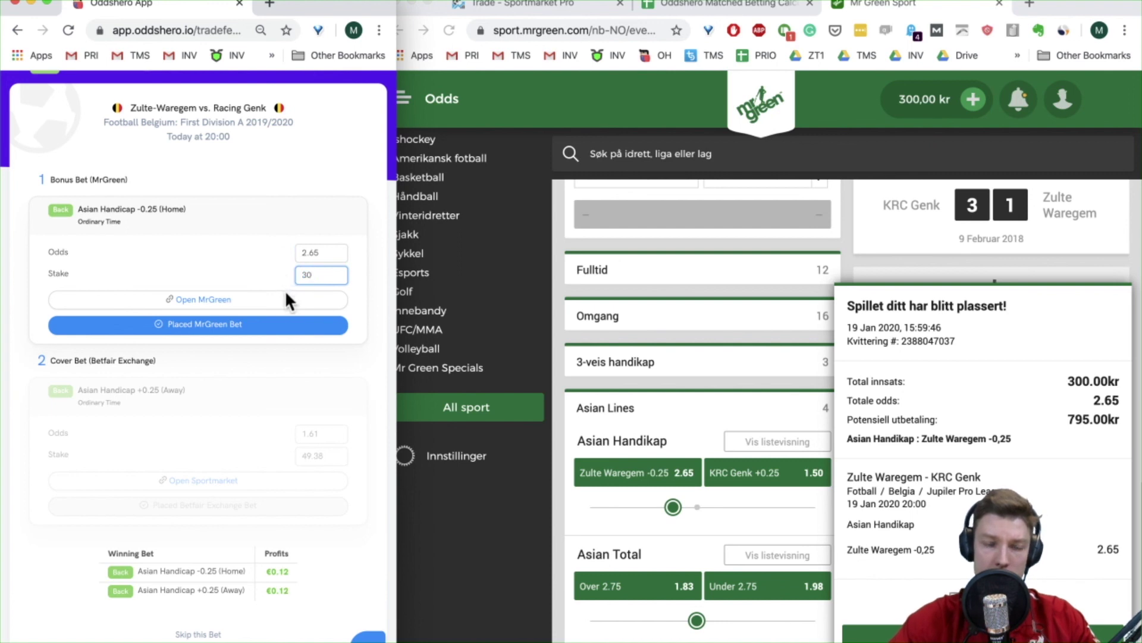
pyautogui.click(265, 320)
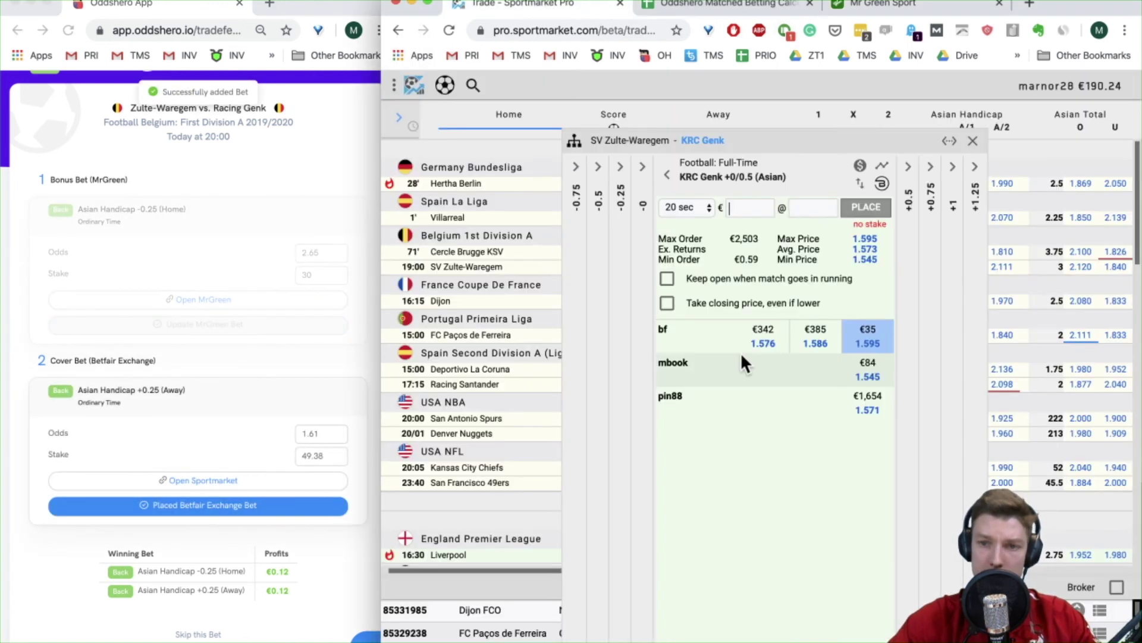
# Step: Place the Sportmarket cover order on KRC Genk +0/0.5 with a €49.38 stake at 1.595 and close the betslip
pyautogui.click(868, 344)
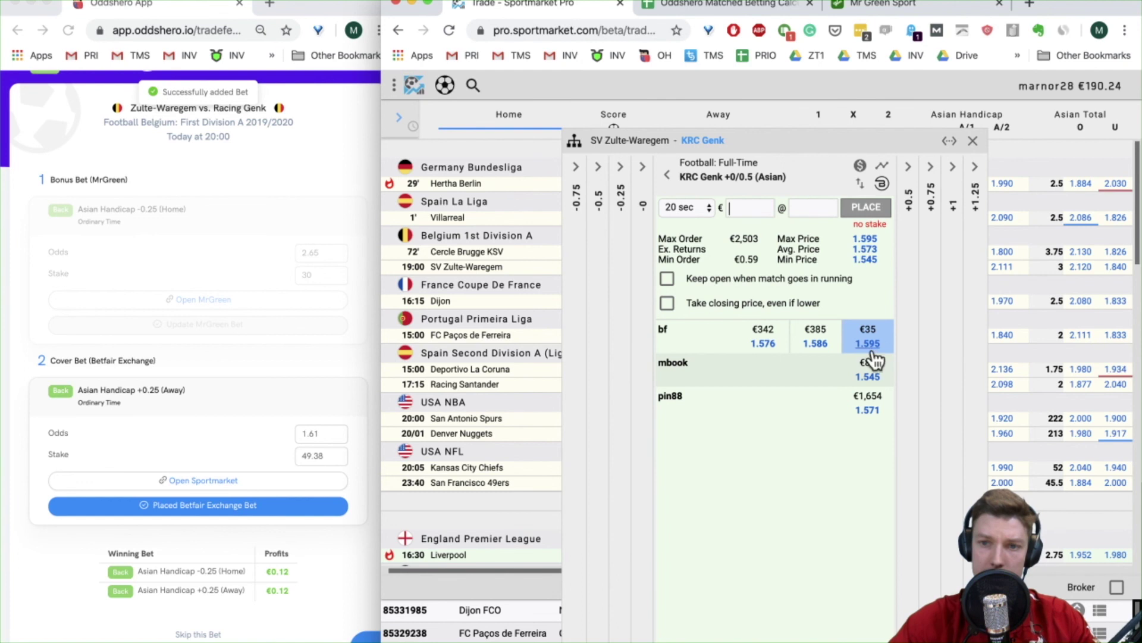
pyautogui.click(749, 206)
pyautogui.write('30')
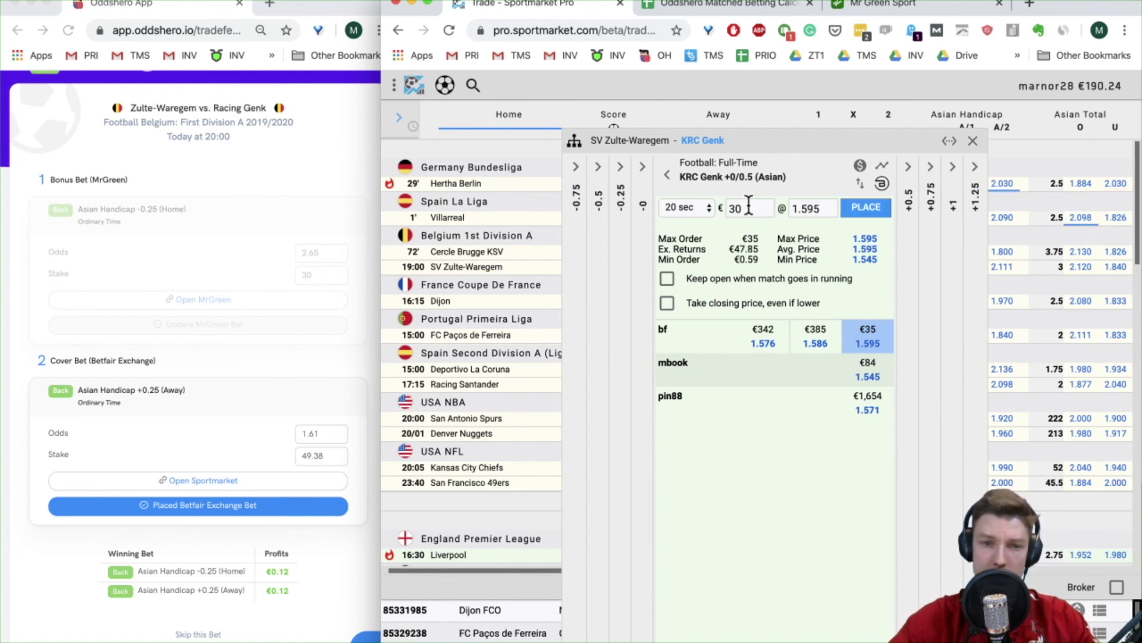
pyautogui.press('BackSpace')
pyautogui.press('BackSpace')
pyautogui.write('49.')
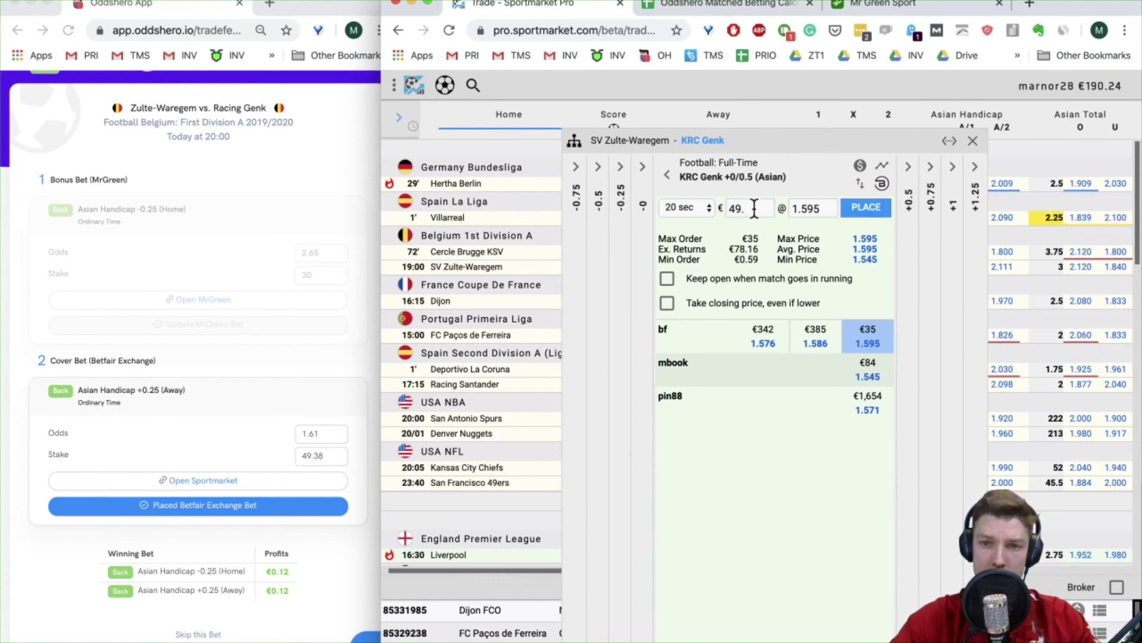
pyautogui.write('38')
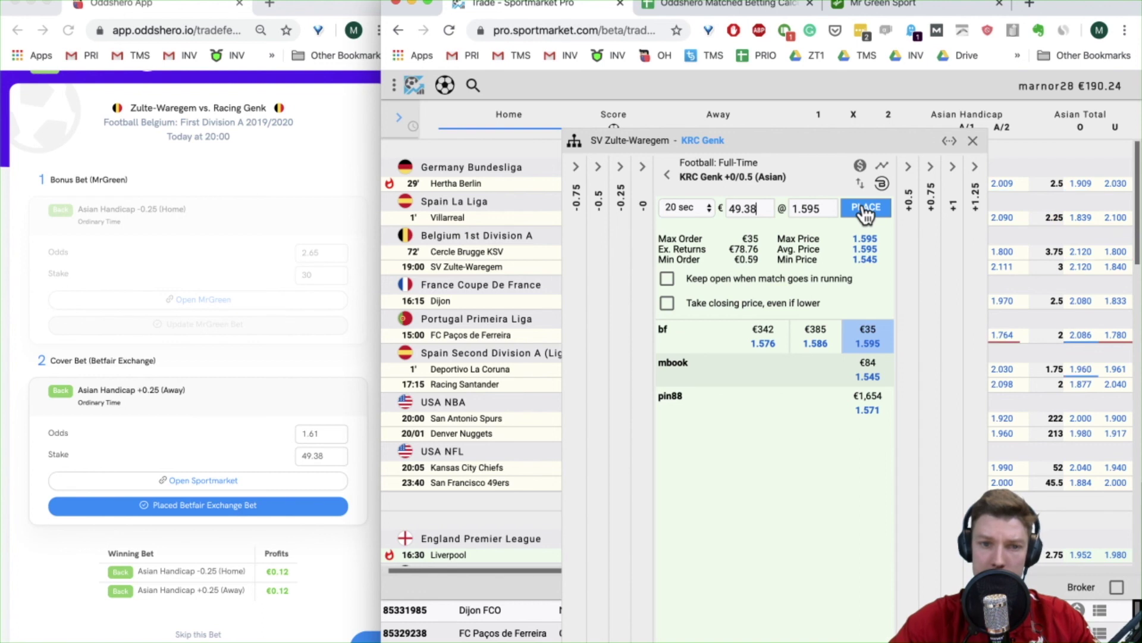
pyautogui.click(866, 210)
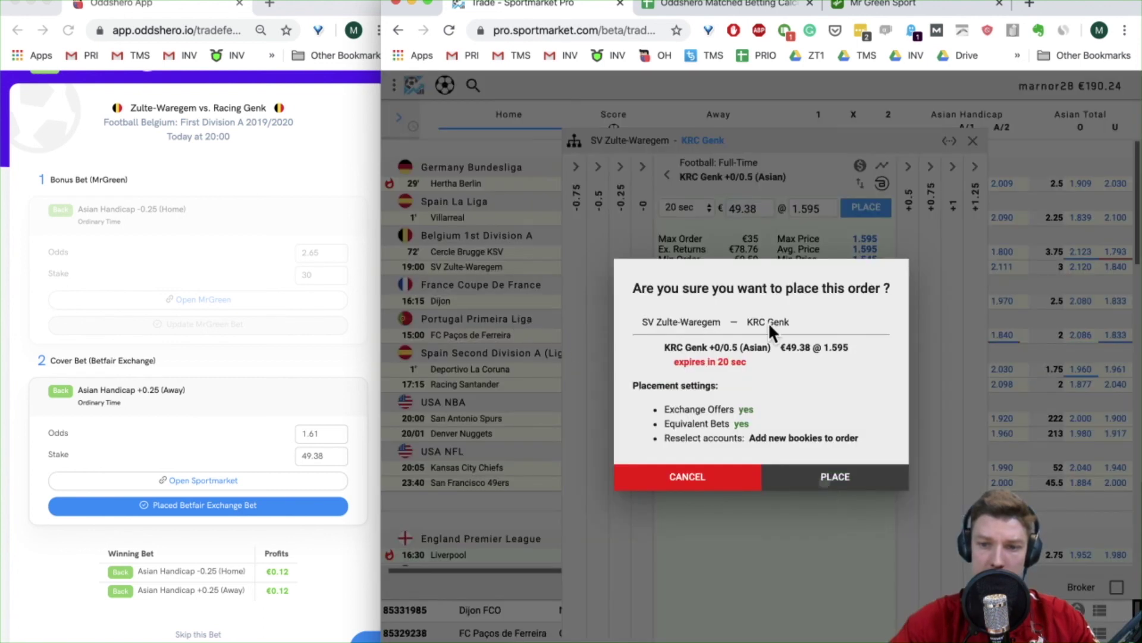
pyautogui.click(825, 480)
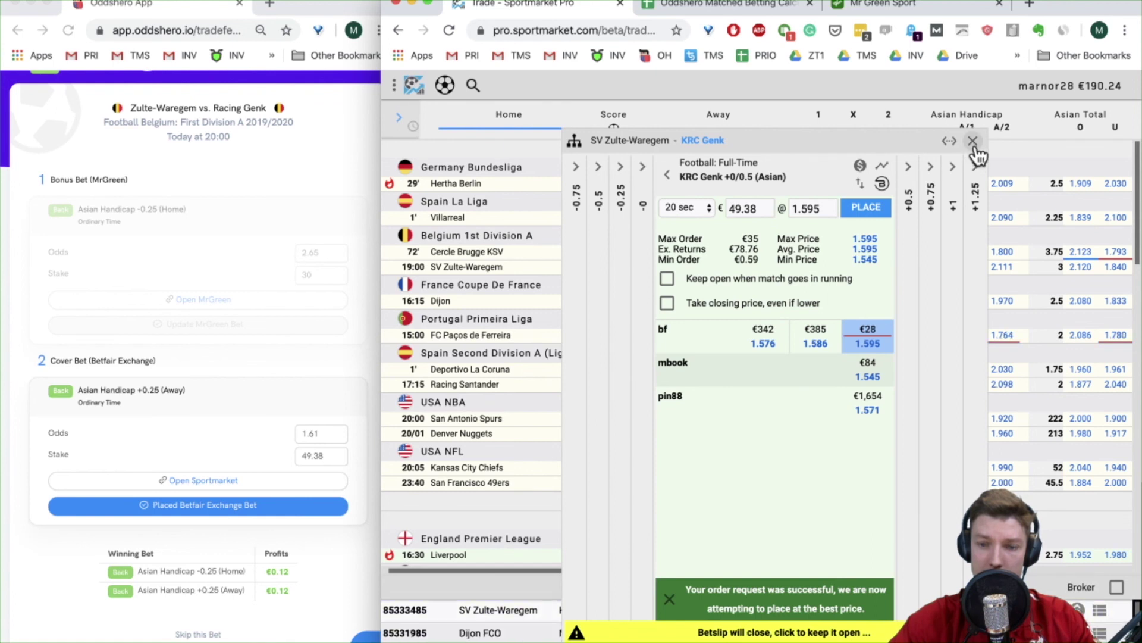
pyautogui.click(973, 143)
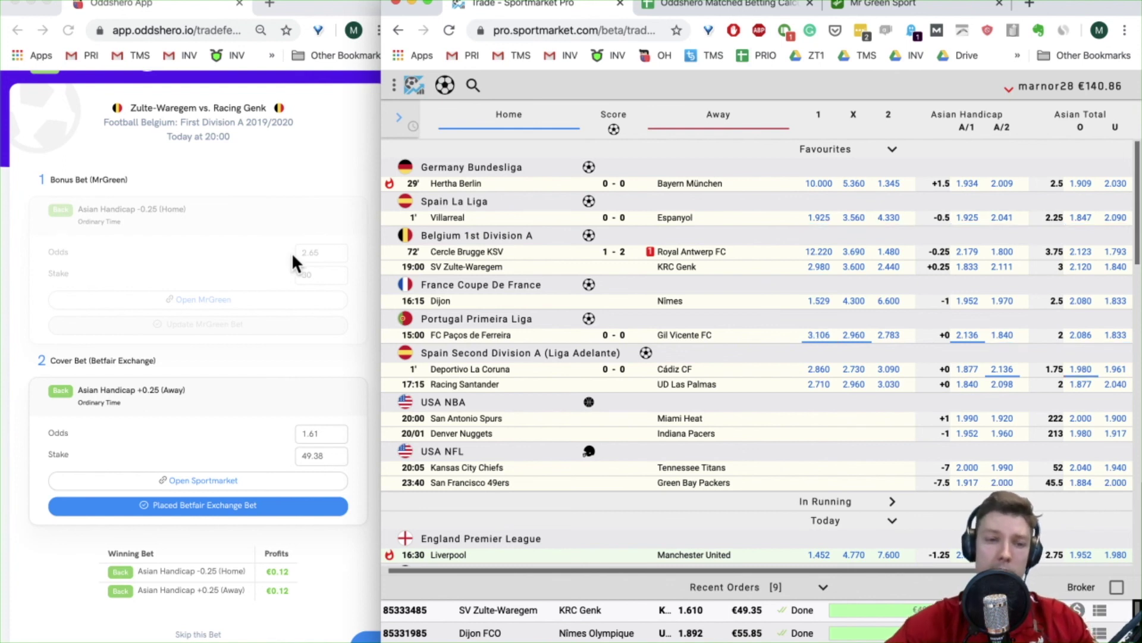
# Step: Move Oddshero on to the next suggested bet and return to the Mr Green sportsbook
pyautogui.click(220, 595)
pyautogui.click(200, 636)
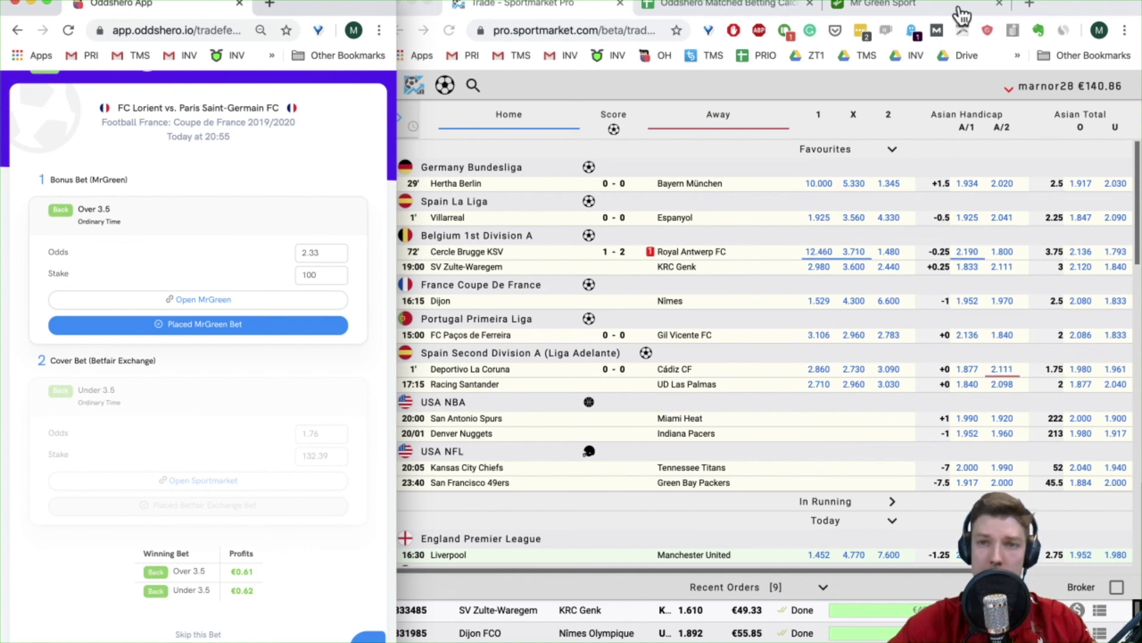
pyautogui.click(932, 18)
pyautogui.click(931, 13)
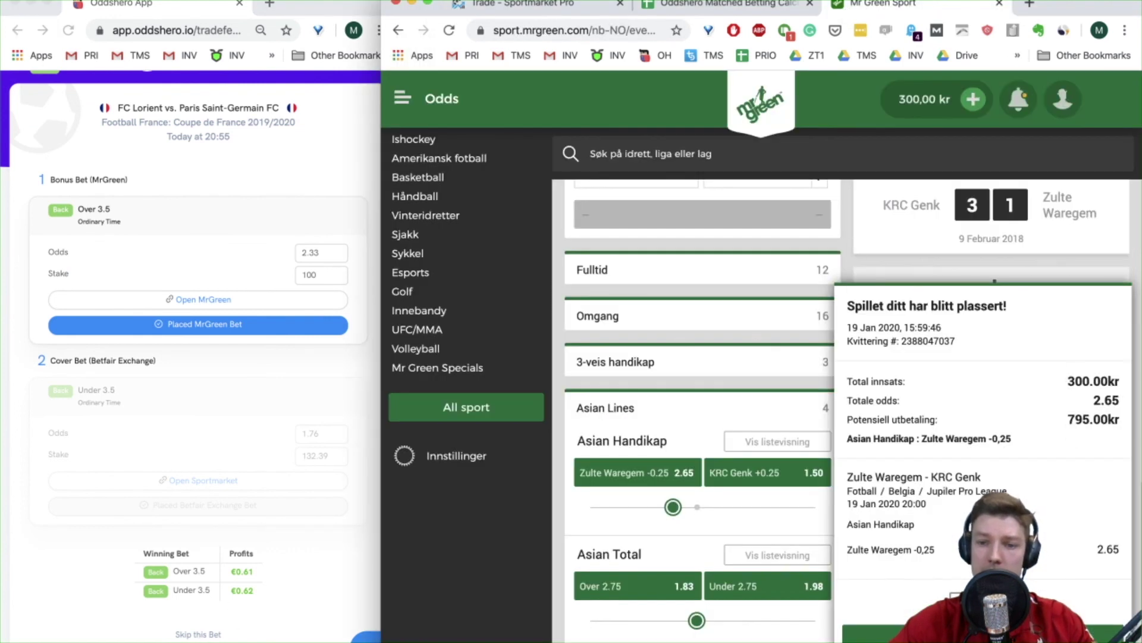
pyautogui.click(652, 246)
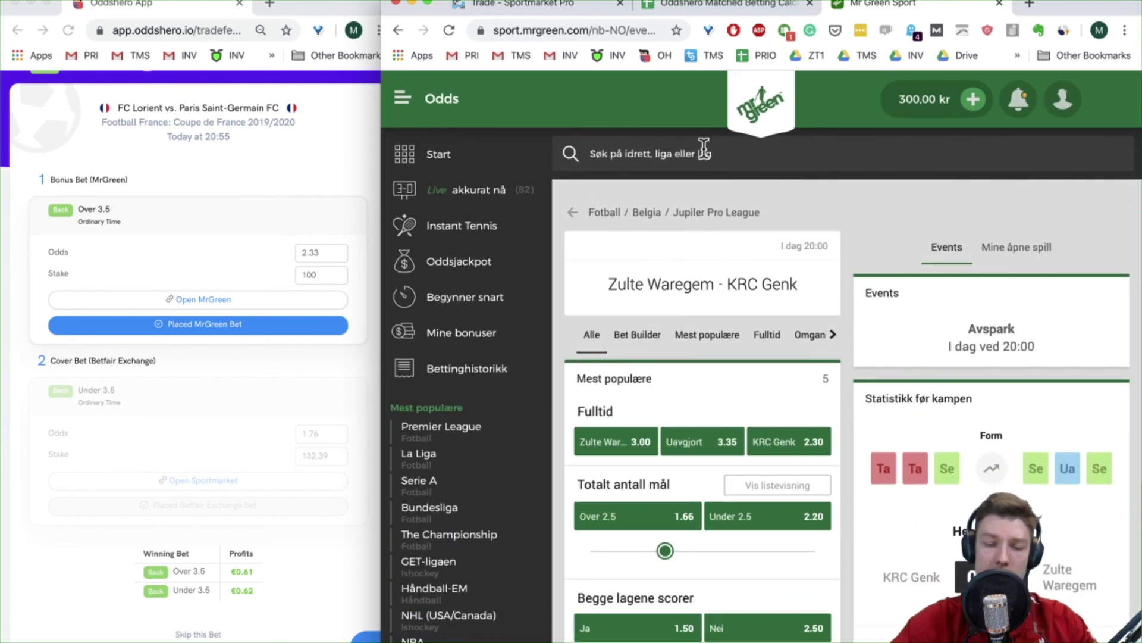
# Step: Search the Mr Green sportsbook for "paris", choose Paris SG and open its Coupe de France match against Lorient
pyautogui.click(704, 149)
pyautogui.write('s')
pyautogui.press('BackSpace')
pyautogui.write('s')
pyautogui.press('BackSpace')
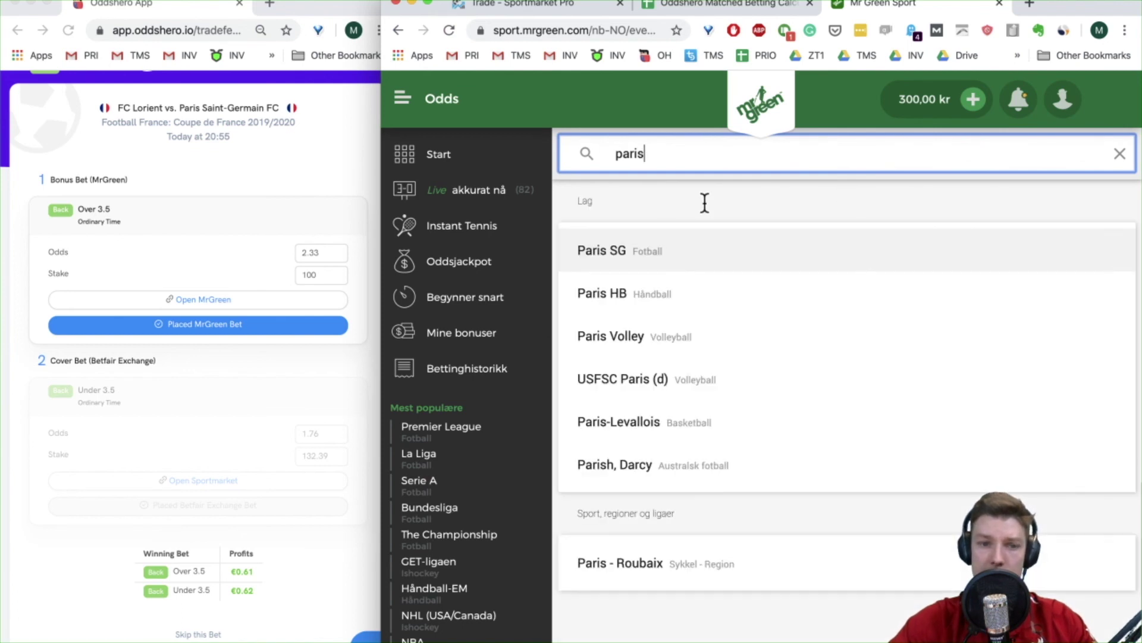
pyautogui.click(625, 254)
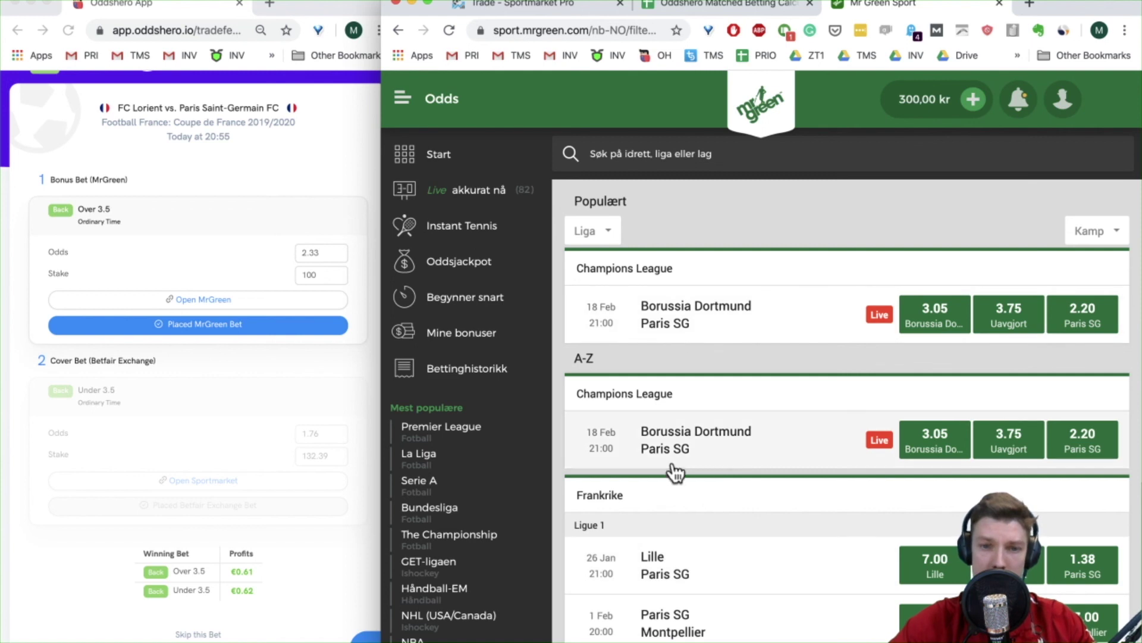
pyautogui.scroll(-3, 675, 474)
pyautogui.scroll(3, 675, 472)
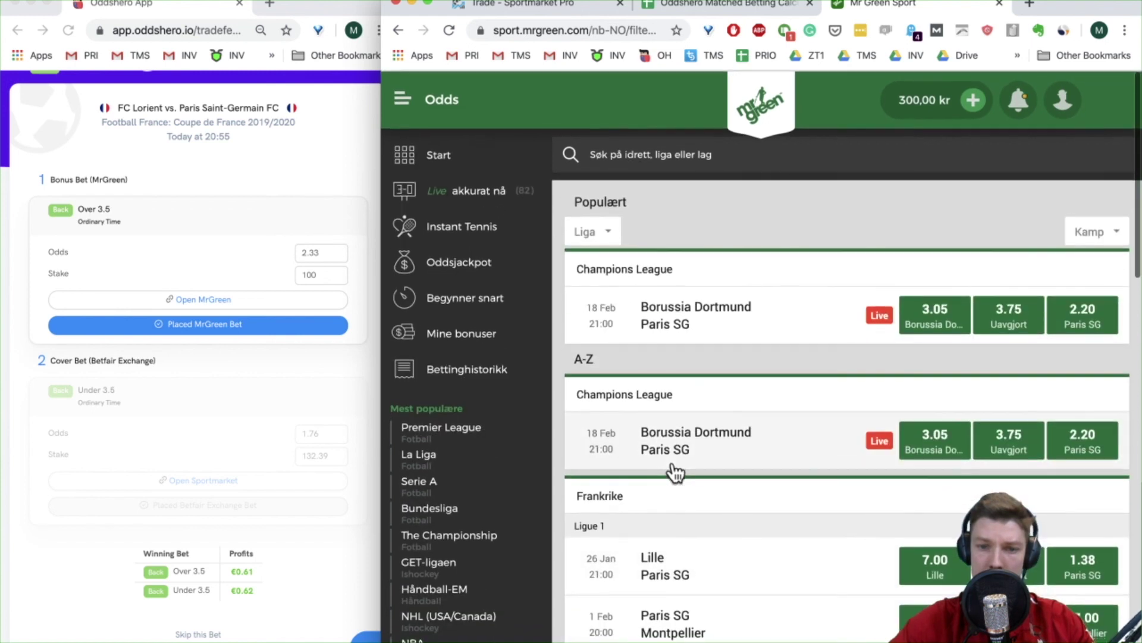
pyautogui.scroll(-3, 672, 494)
pyautogui.click(631, 572)
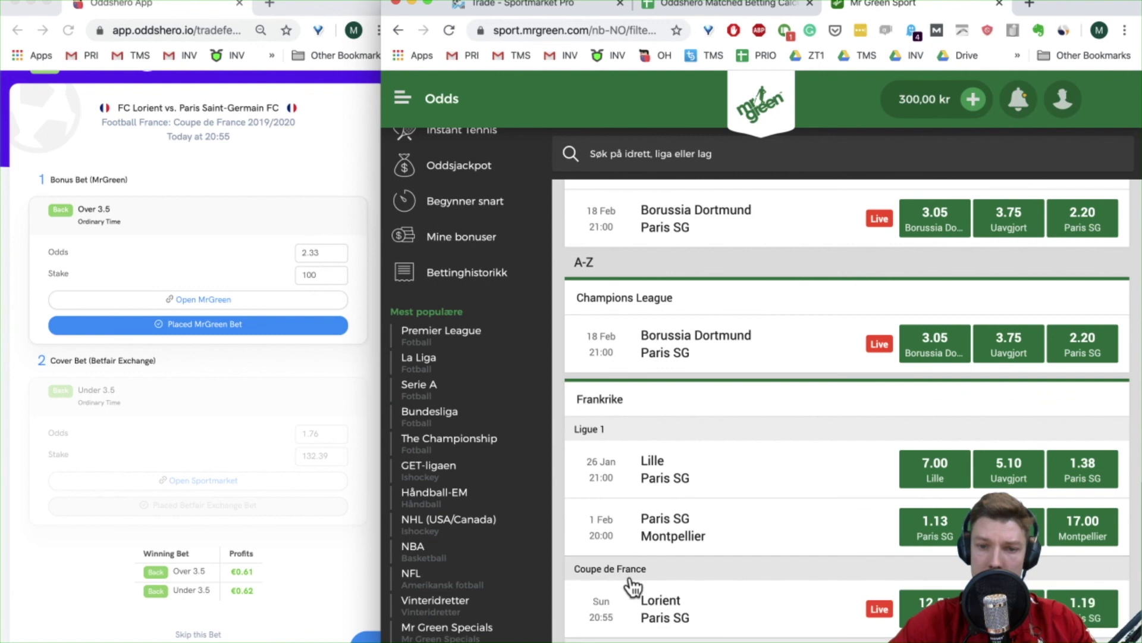
pyautogui.click(683, 618)
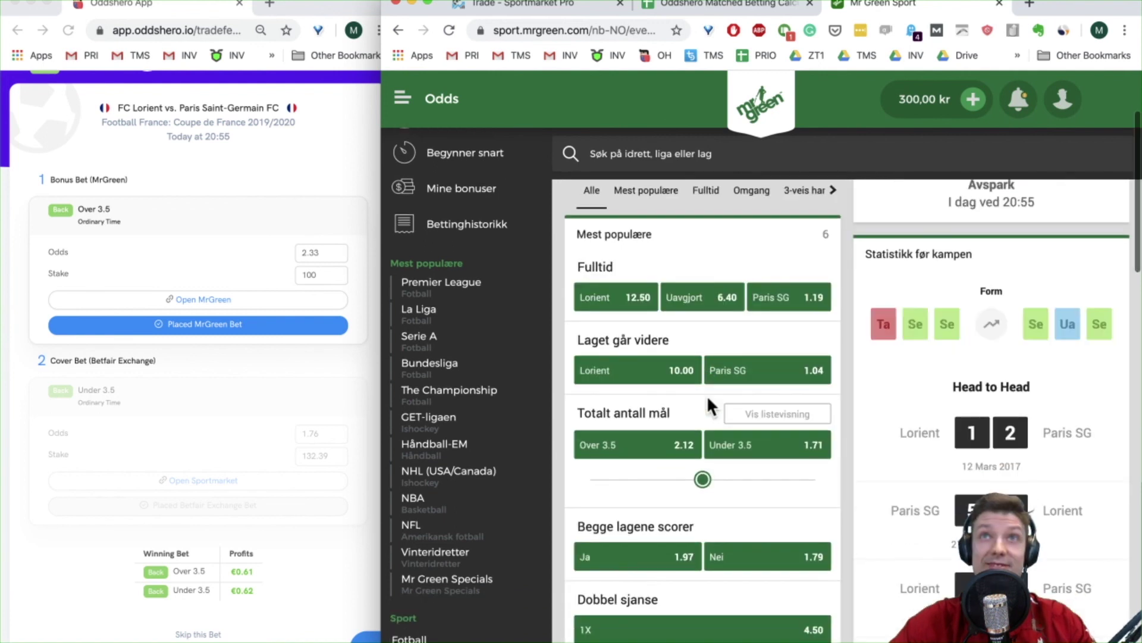
# Step: Look through the Lorient – Paris SG markets, including the Fulltid section, and compare the Over 3.5 goals odds with the Oddshero suggestion
pyautogui.scroll(-3, 707, 396)
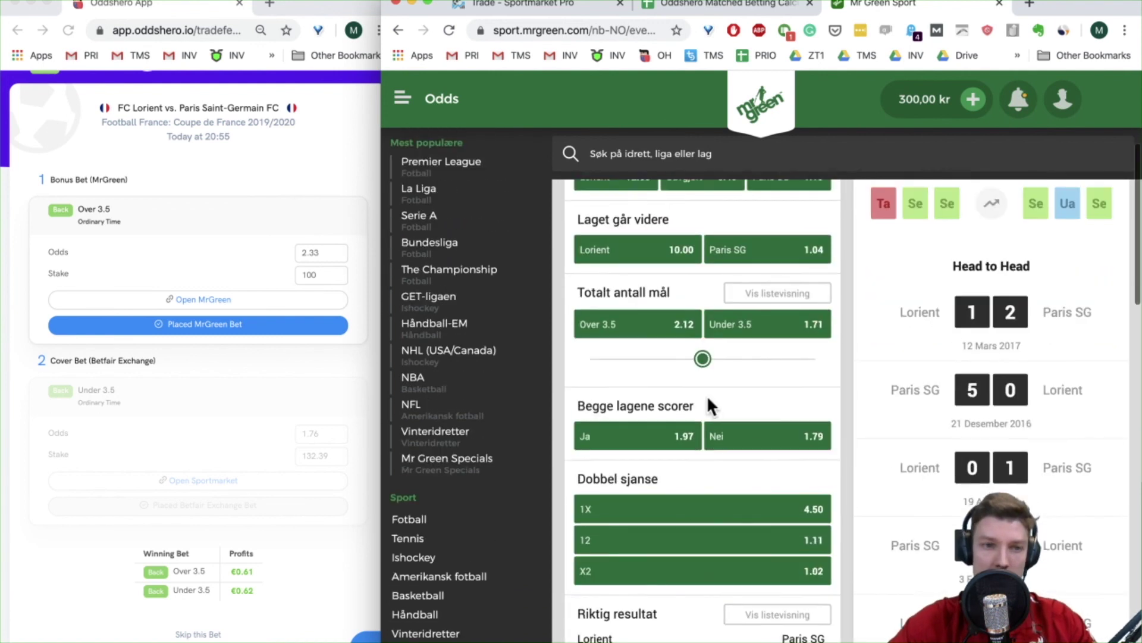
pyautogui.scroll(-10, 708, 398)
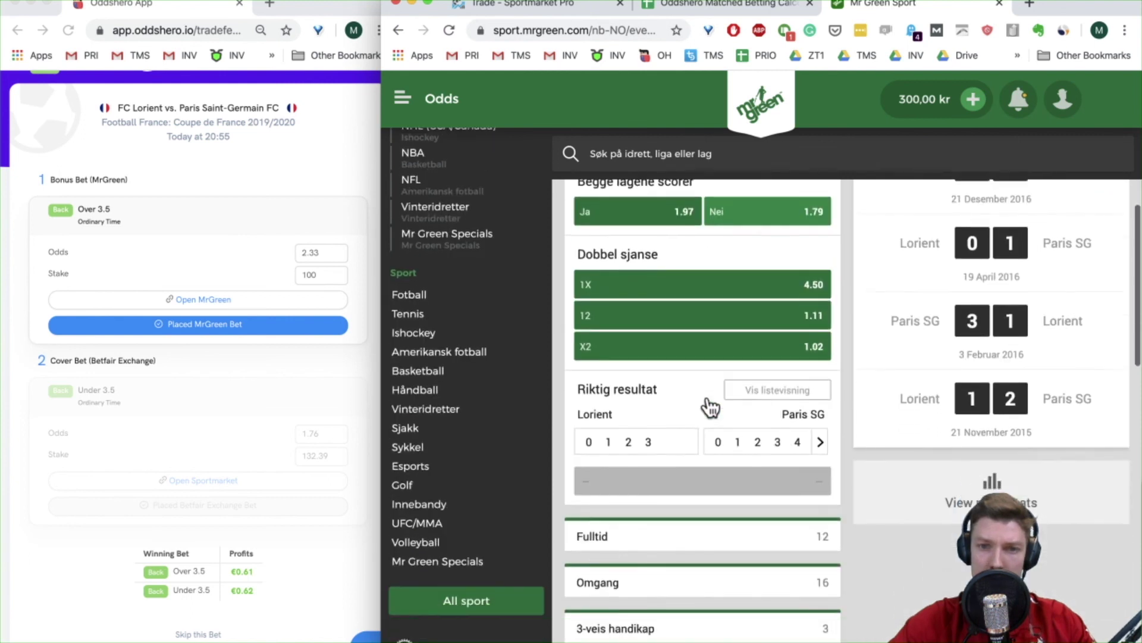
pyautogui.scroll(6, 708, 405)
pyautogui.scroll(-2, 706, 404)
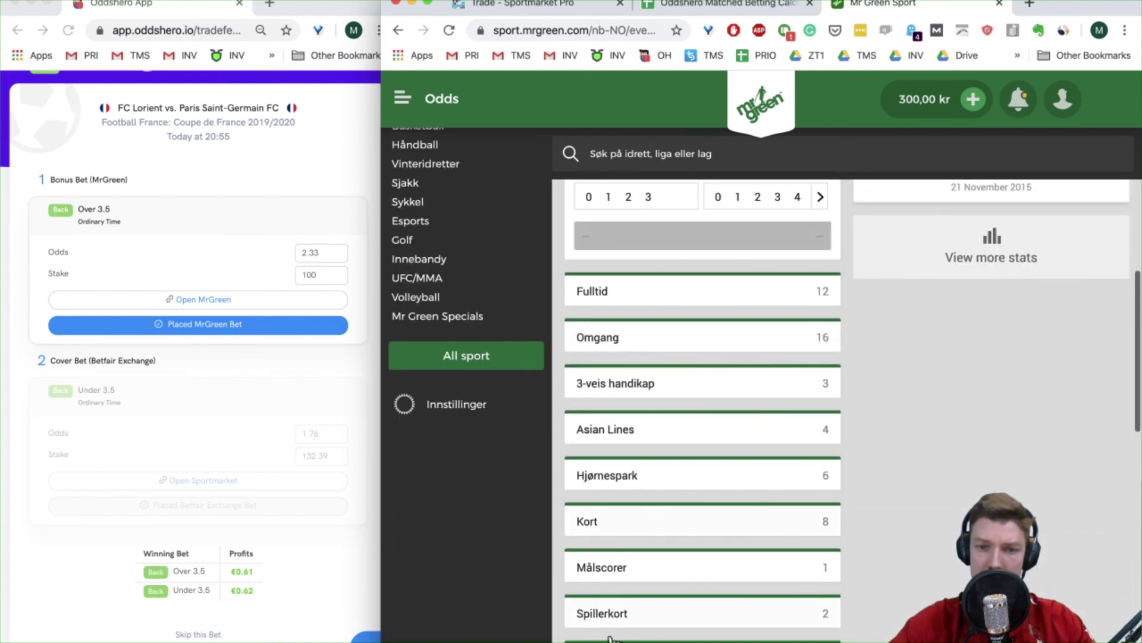
pyautogui.scroll(-3, 681, 378)
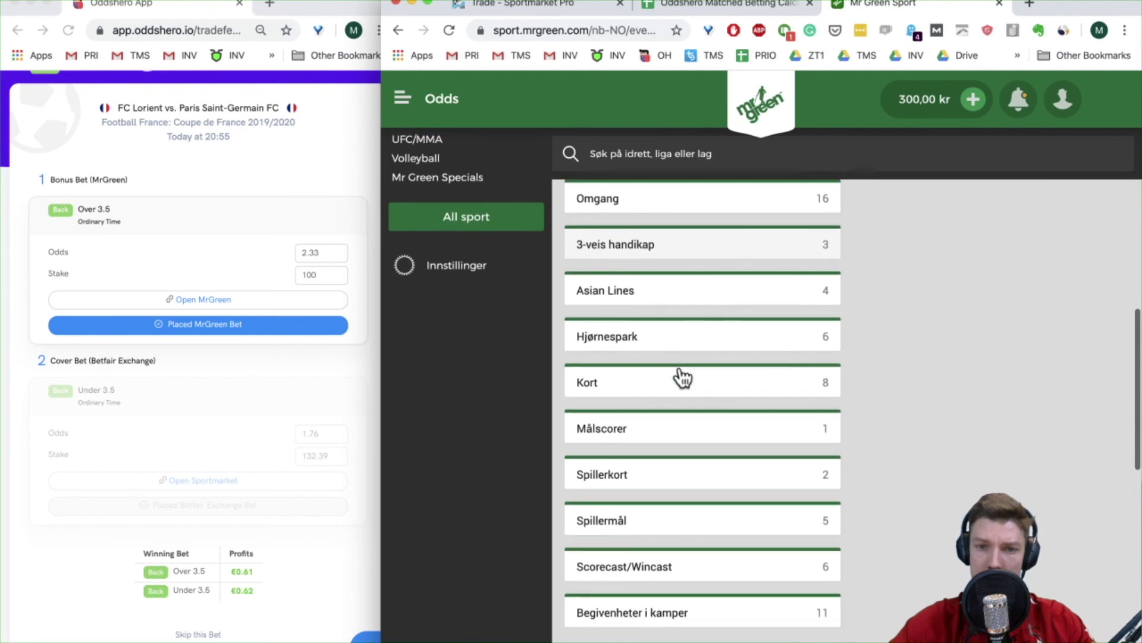
pyautogui.scroll(5, 654, 405)
pyautogui.click(646, 413)
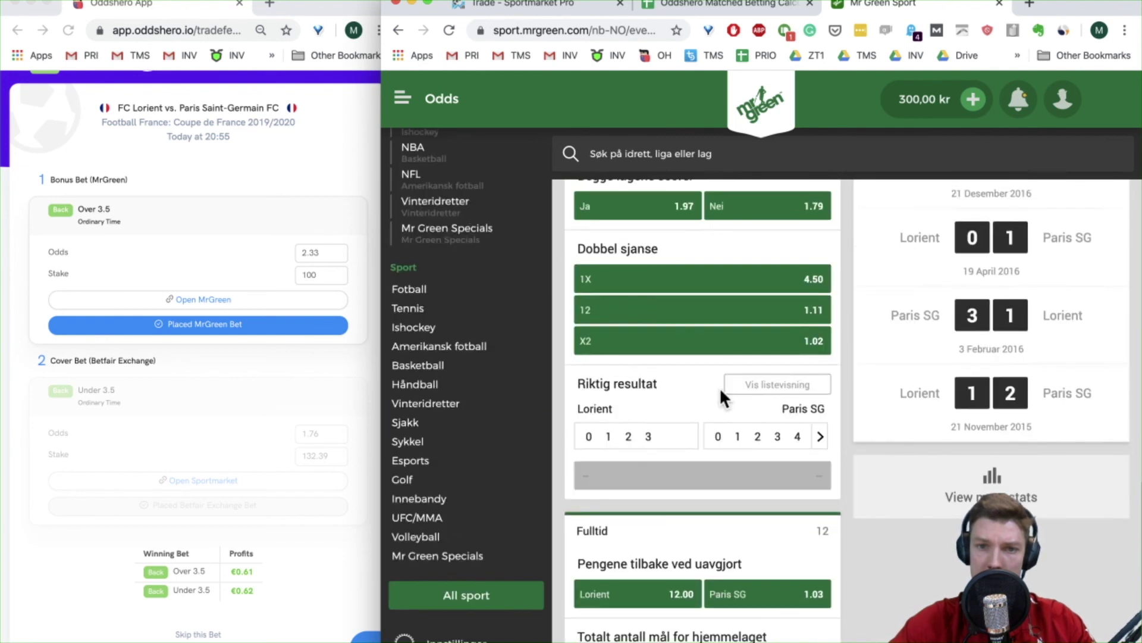
pyautogui.scroll(1, 720, 391)
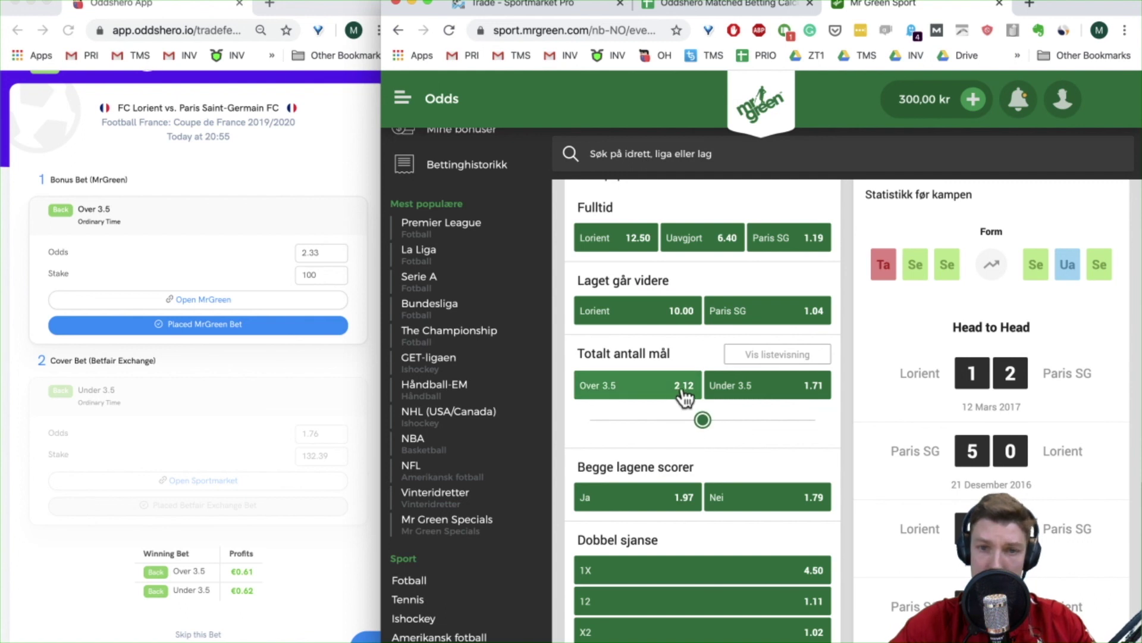
# Step: Skip the Lorient bet in Oddshero, then search Mr Green for "new york" and open the Carolina Hurricanes – New York Islanders match
pyautogui.click(218, 410)
pyautogui.click(199, 636)
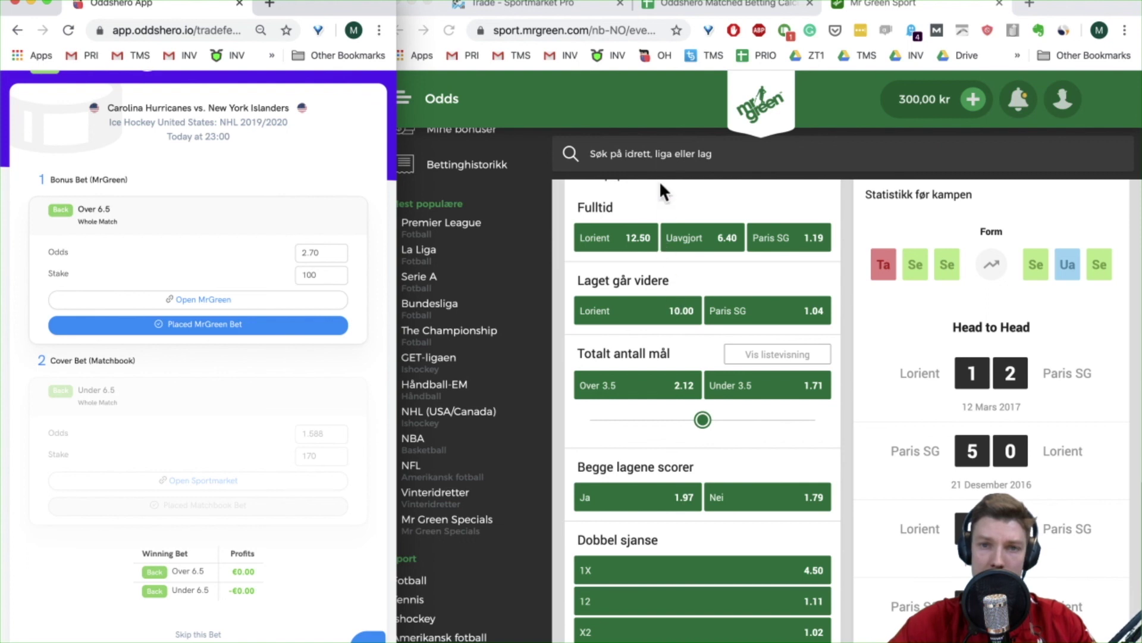
pyautogui.click(658, 150)
pyautogui.click(674, 154)
pyautogui.write('new york')
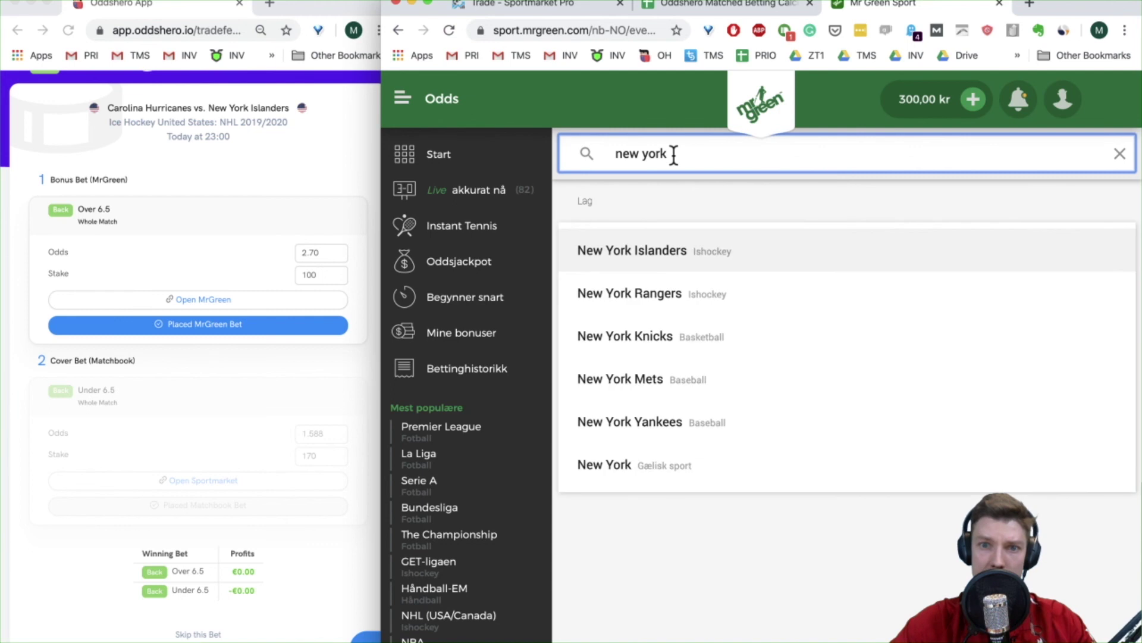
pyautogui.click(637, 248)
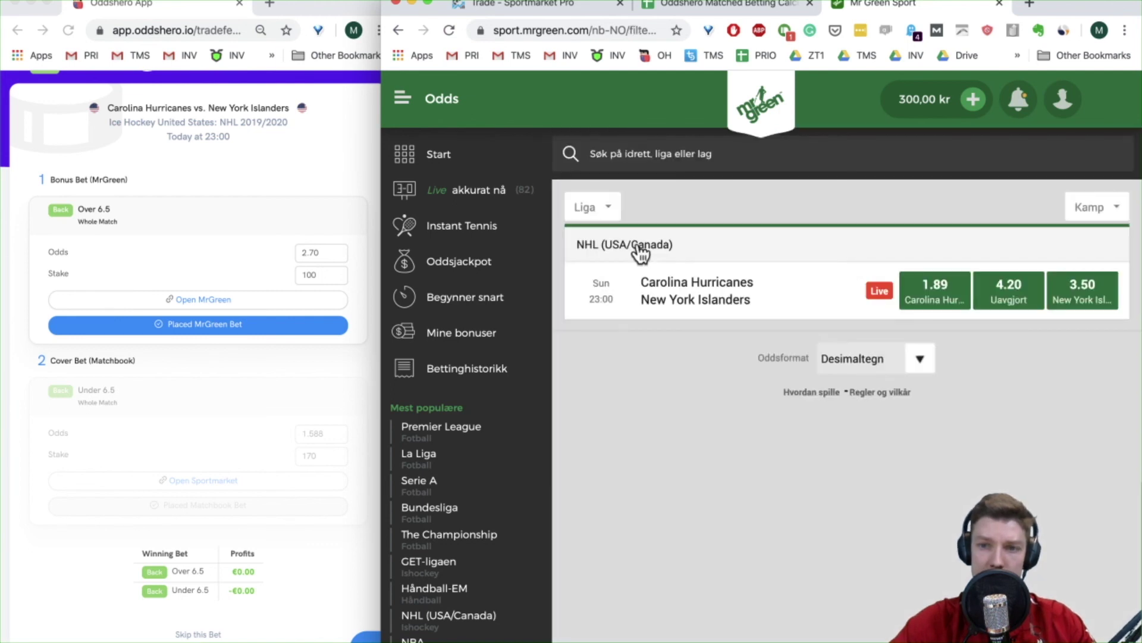
pyautogui.click(714, 310)
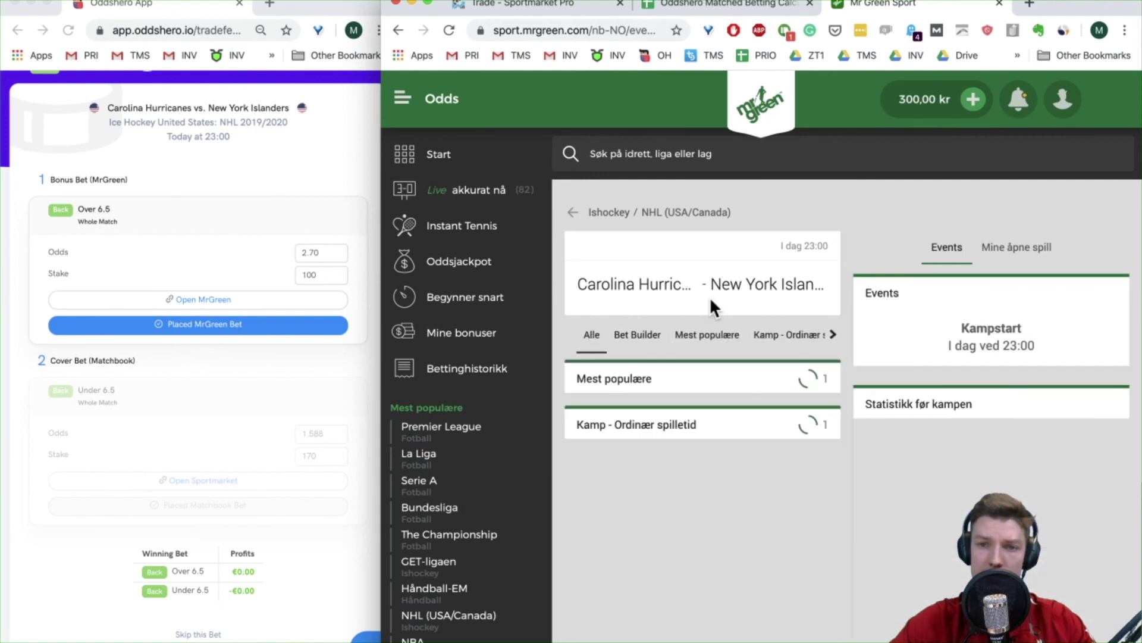
# Step: Expand the markets including overtime and set the total goals line to 6.5
pyautogui.scroll(-1, 670, 525)
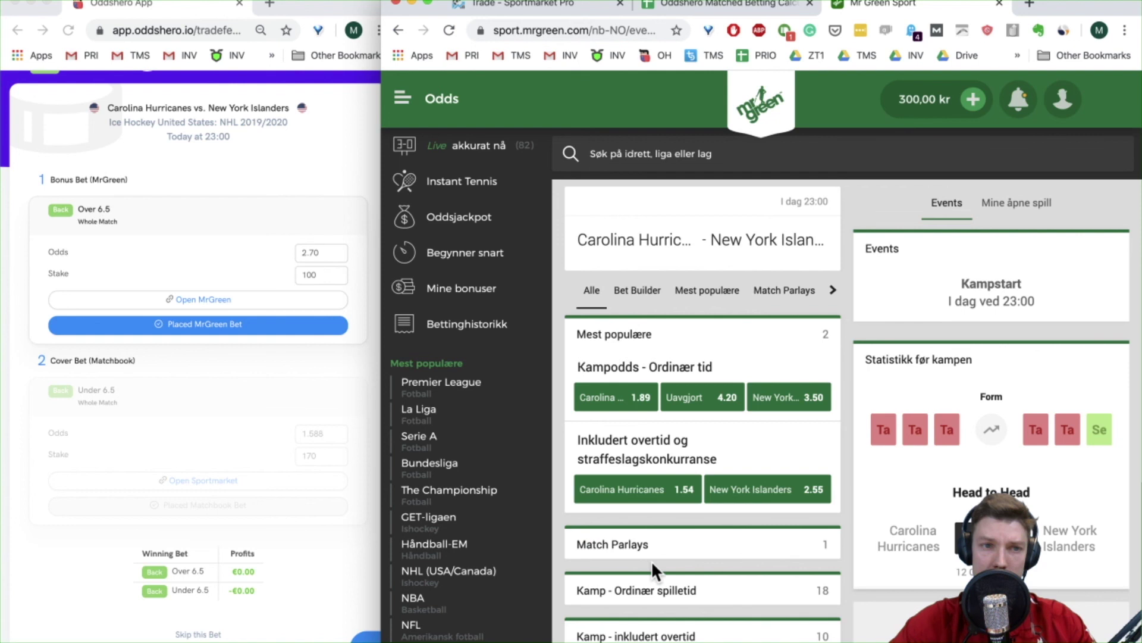
pyautogui.scroll(-2, 651, 559)
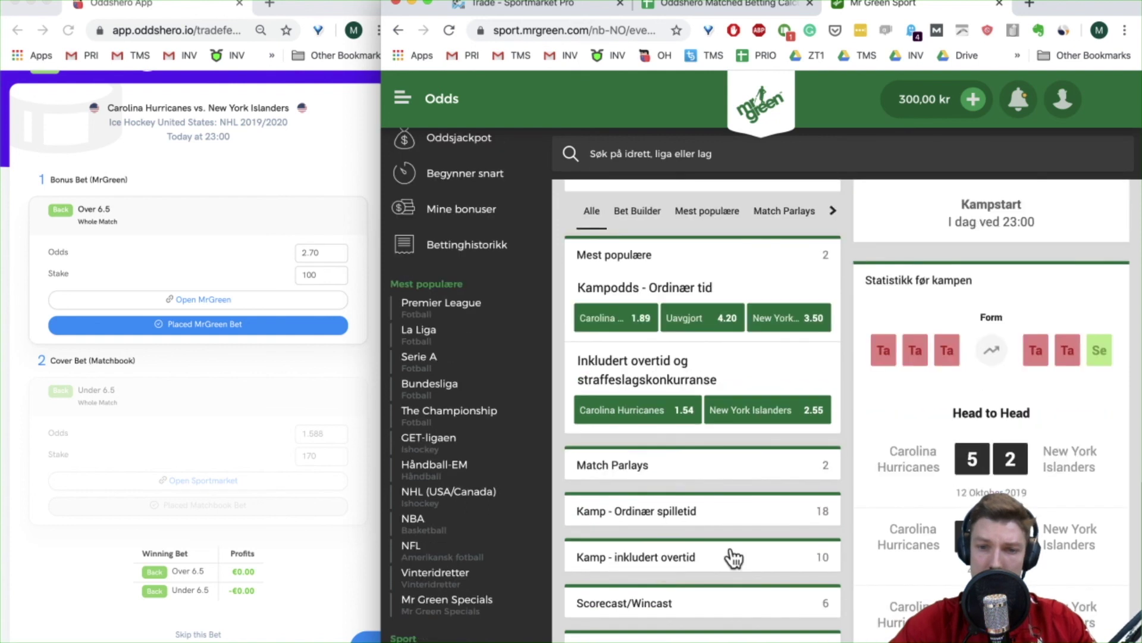
pyautogui.scroll(-1, 732, 556)
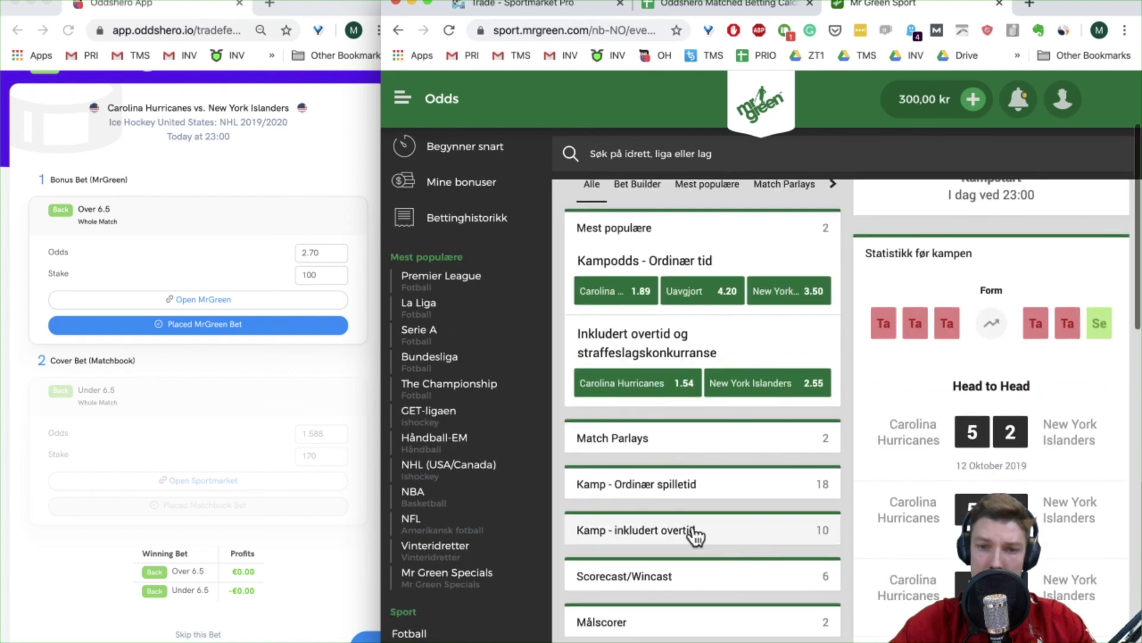
pyautogui.click(641, 541)
pyautogui.scroll(-1, 760, 553)
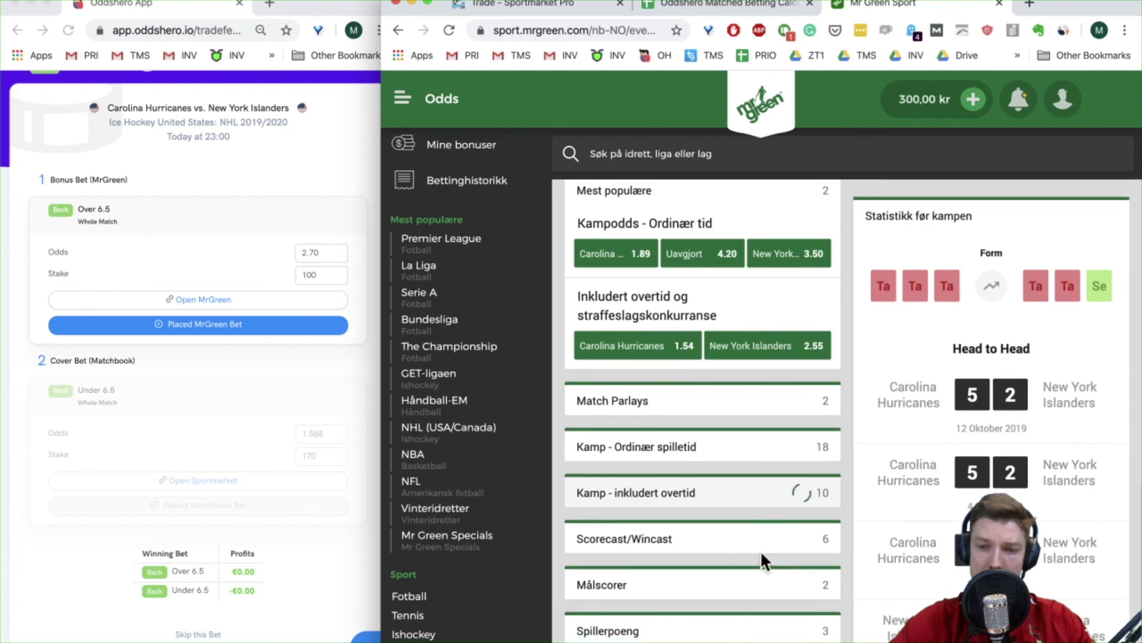
pyautogui.scroll(-4, 760, 549)
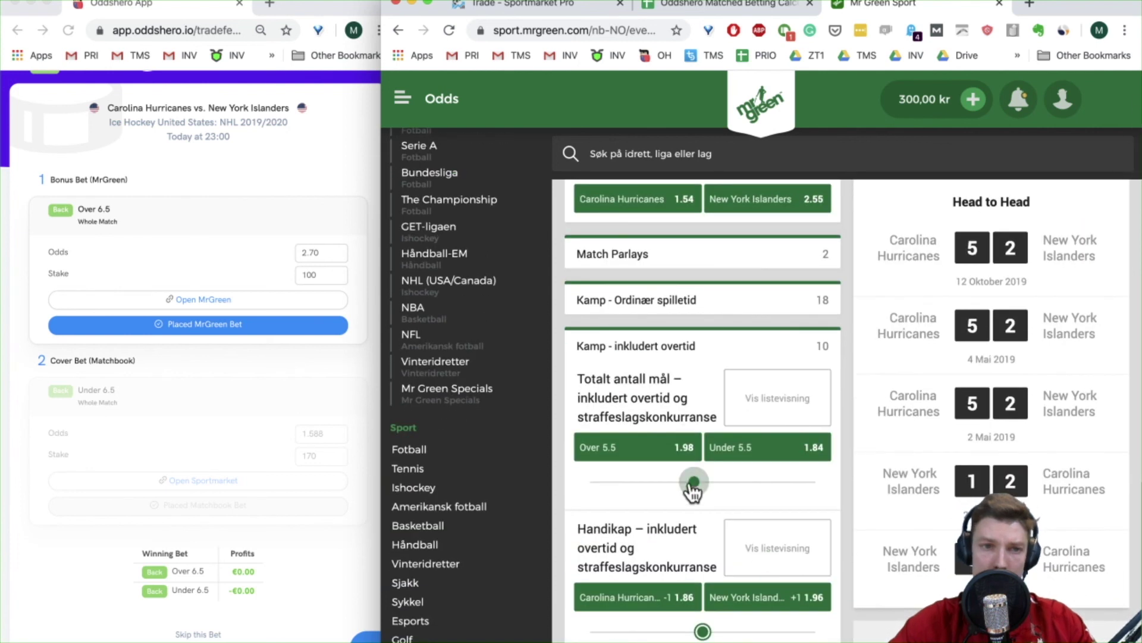
pyautogui.moveTo(693, 483); pyautogui.dragTo(727, 480)
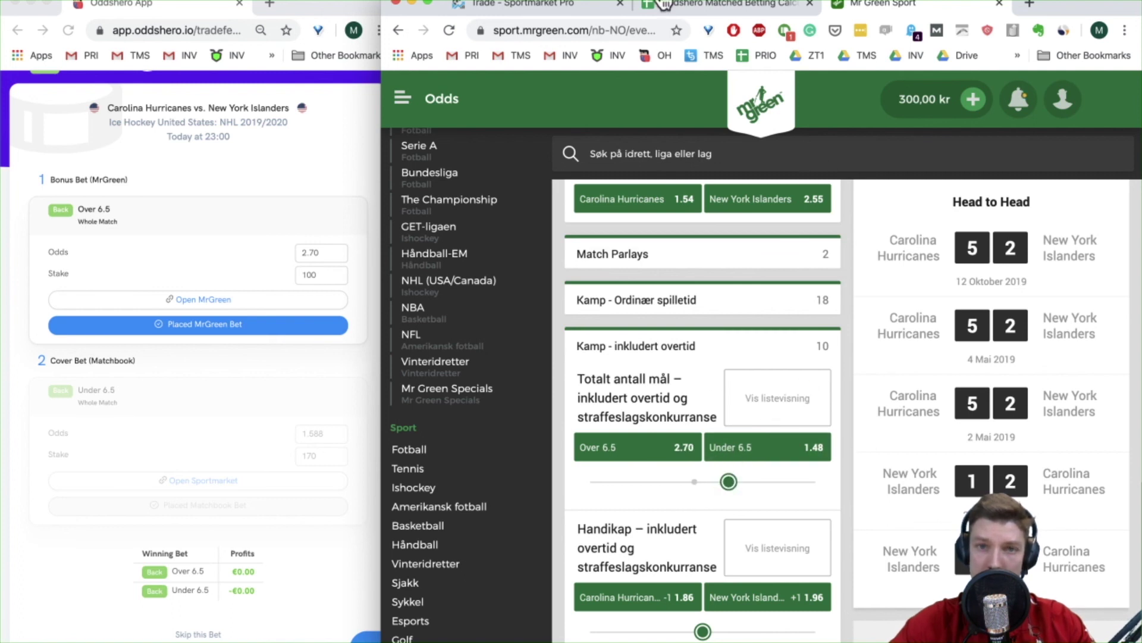
# Step: Switch to Sportmarket, search for "hurrica" and add the Carolina Hurricanes – New York Islanders game to the favourites
pyautogui.click(538, 7)
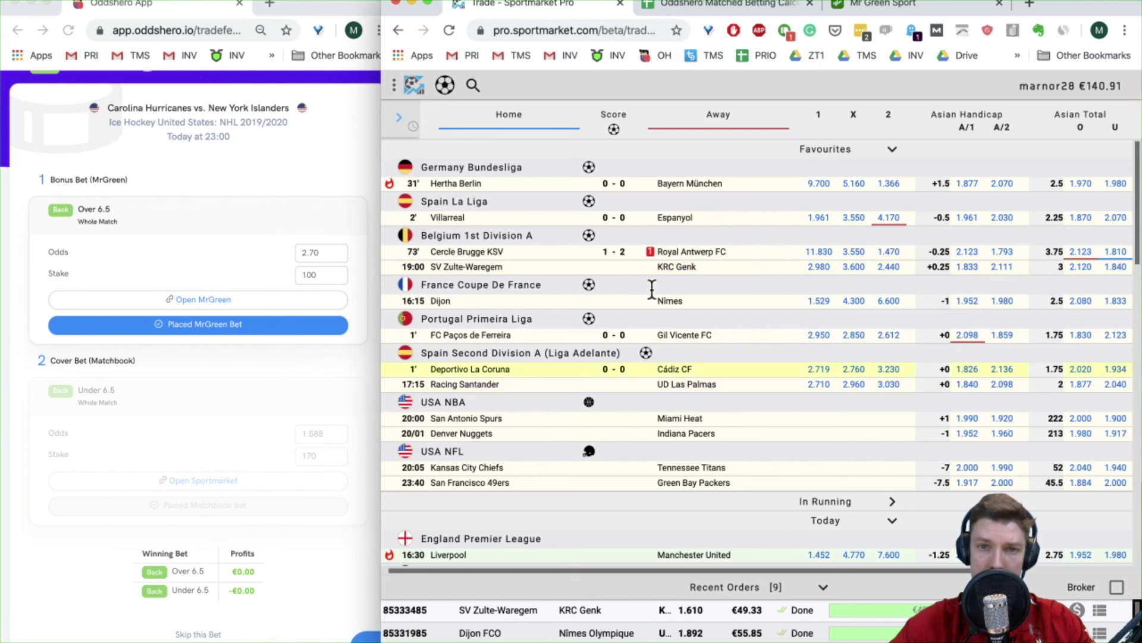
pyautogui.click(483, 87)
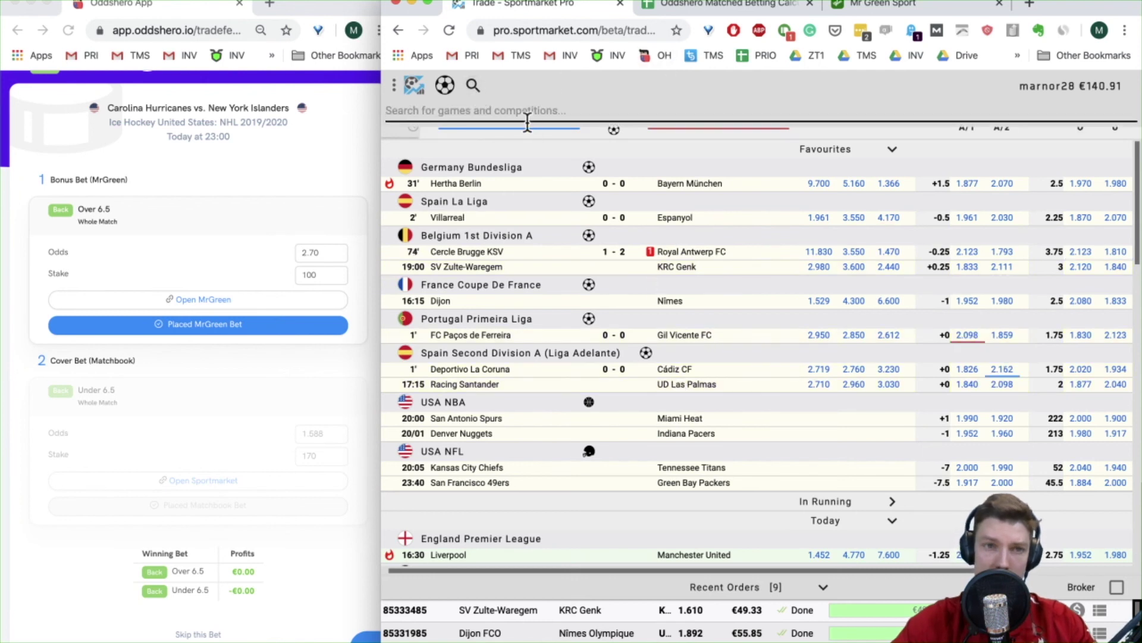
pyautogui.write('hurrica')
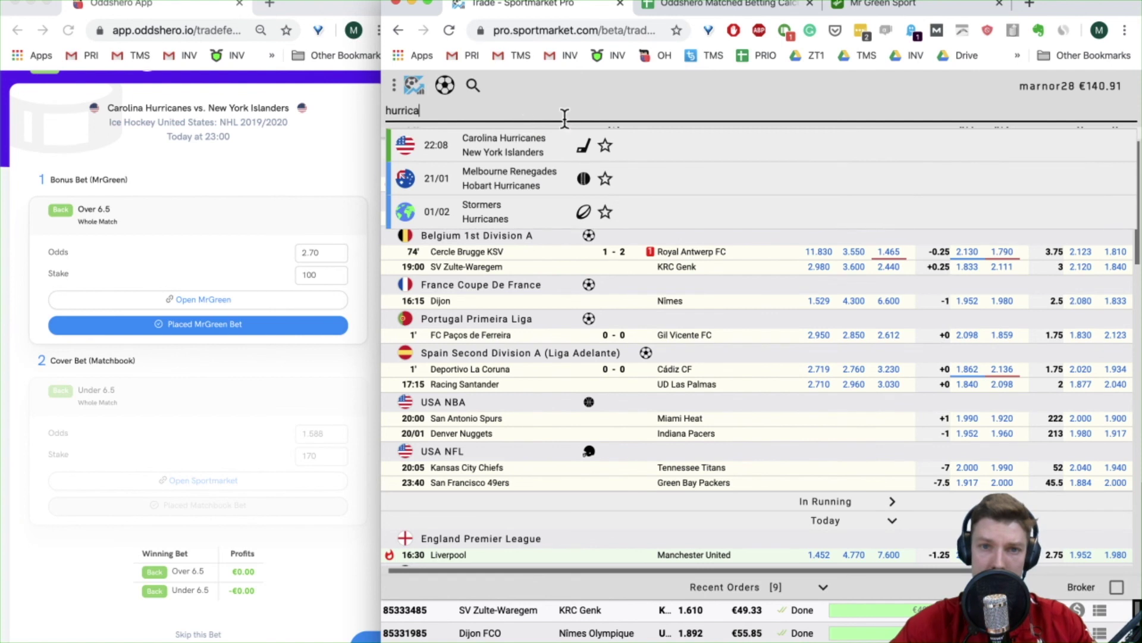
pyautogui.click(553, 150)
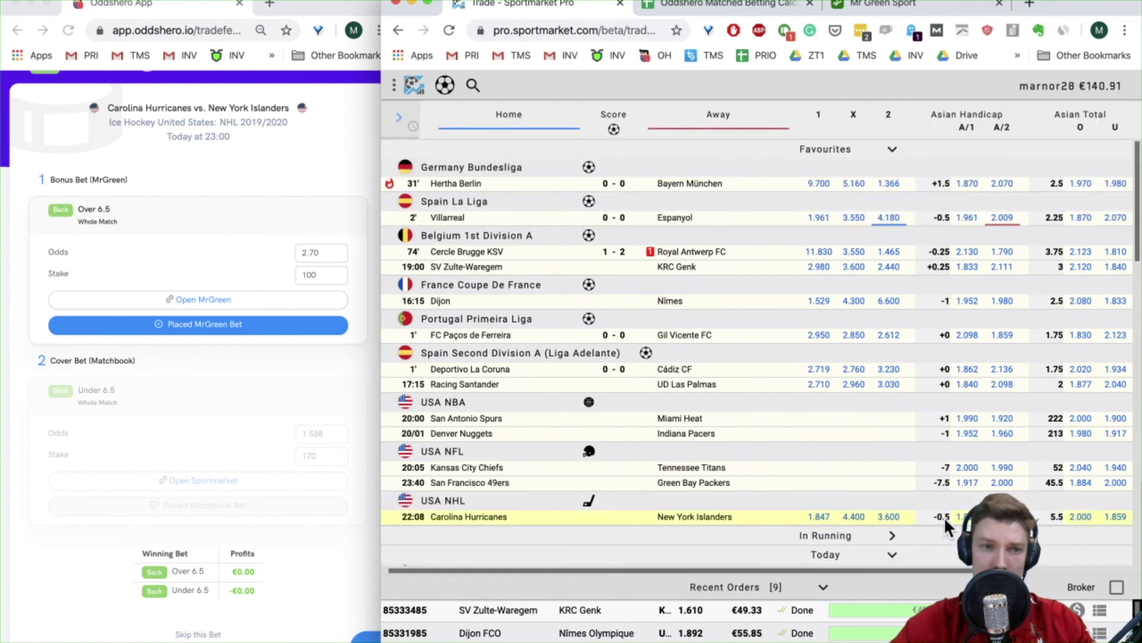
# Step: Check the Under 5.5 and Over 5.5 Asian total betslips and their neighbouring lines for the hockey game, closing each betslip
pyautogui.click(1114, 517)
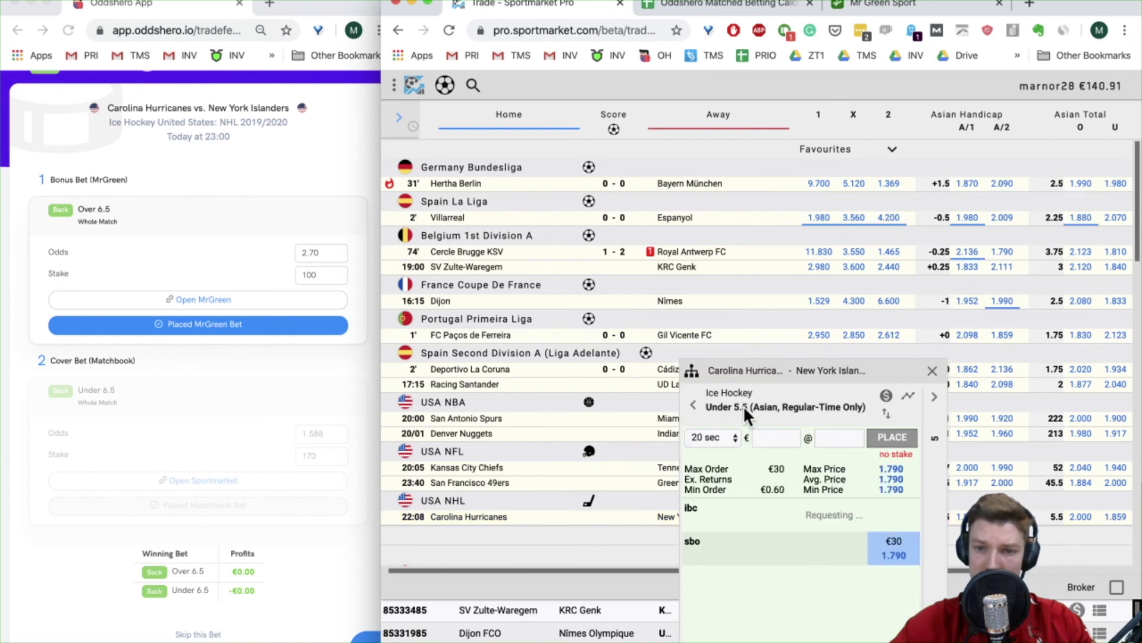
pyautogui.click(692, 405)
pyautogui.click(694, 398)
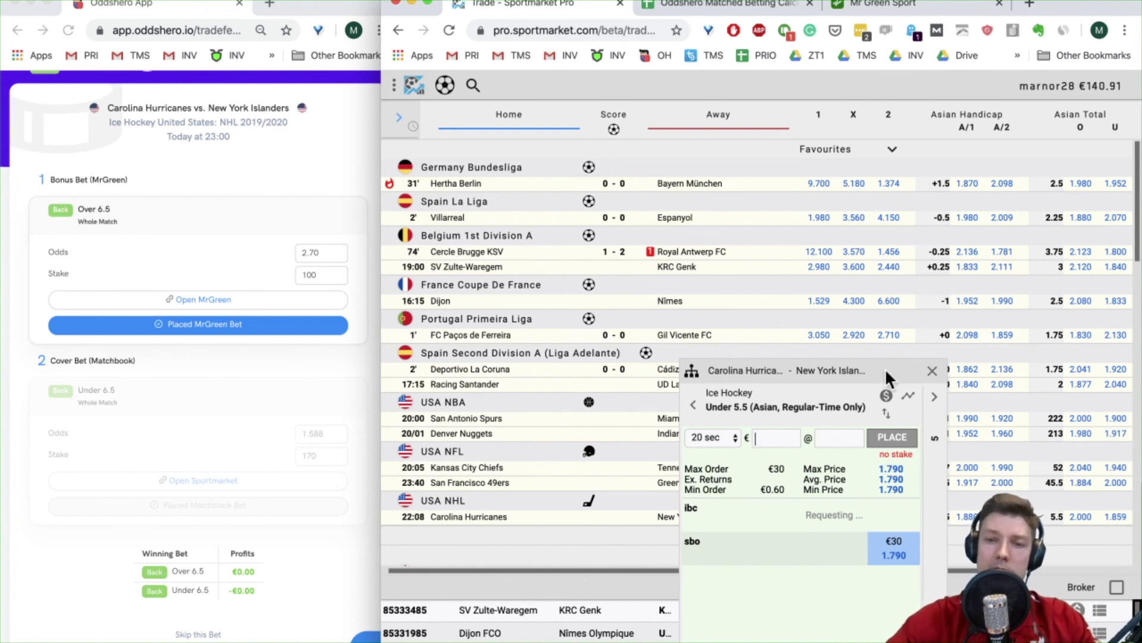
pyautogui.click(934, 375)
pyautogui.click(1076, 515)
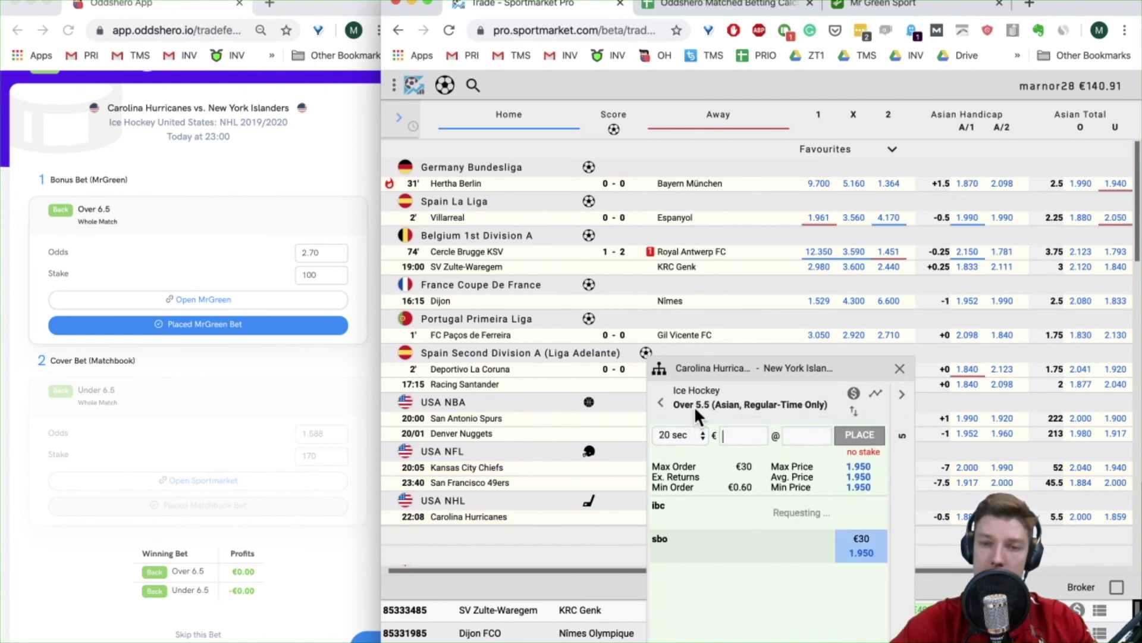
pyautogui.click(902, 394)
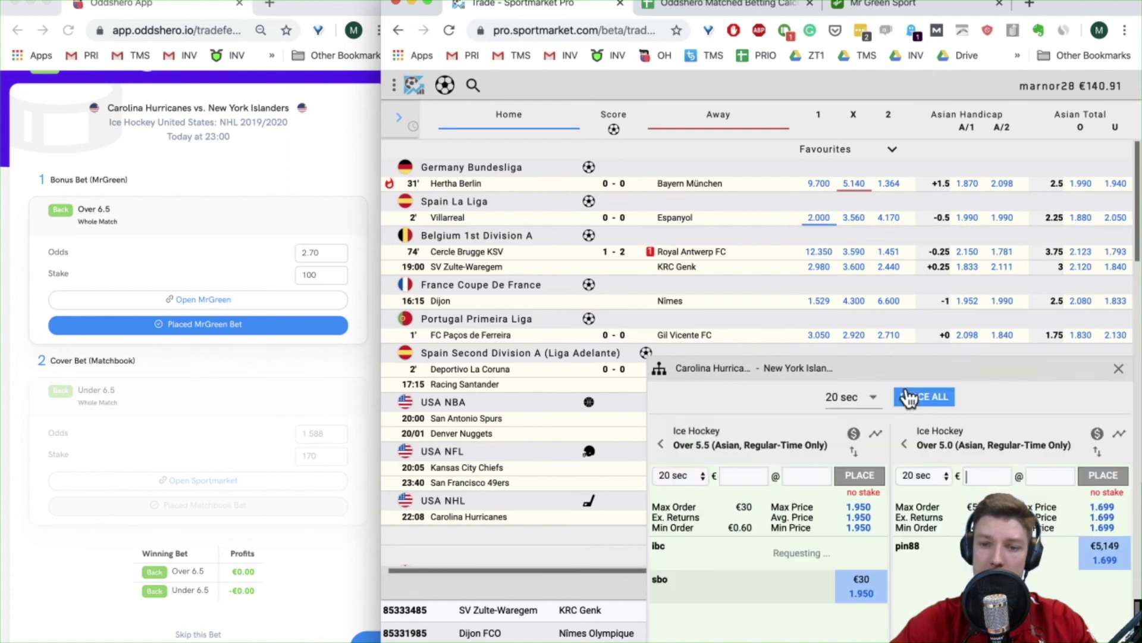
pyautogui.click(1118, 375)
# Step: Skip the Carolina Hurricanes bet in Oddshero and return to the Mr Green sportsbook
pyautogui.click(273, 562)
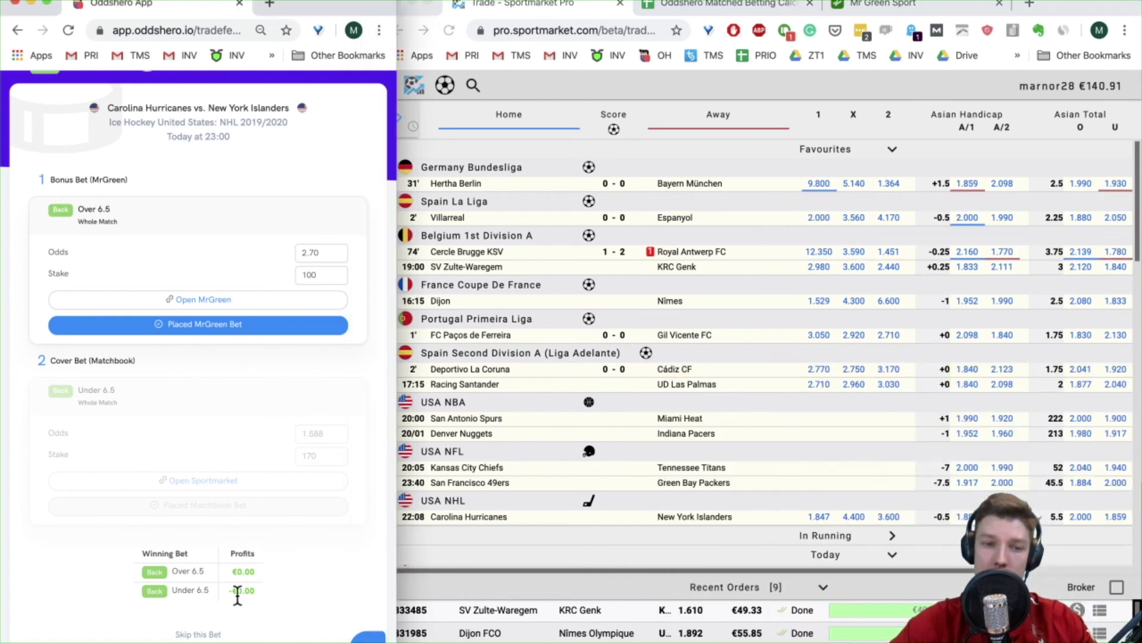
pyautogui.click(197, 634)
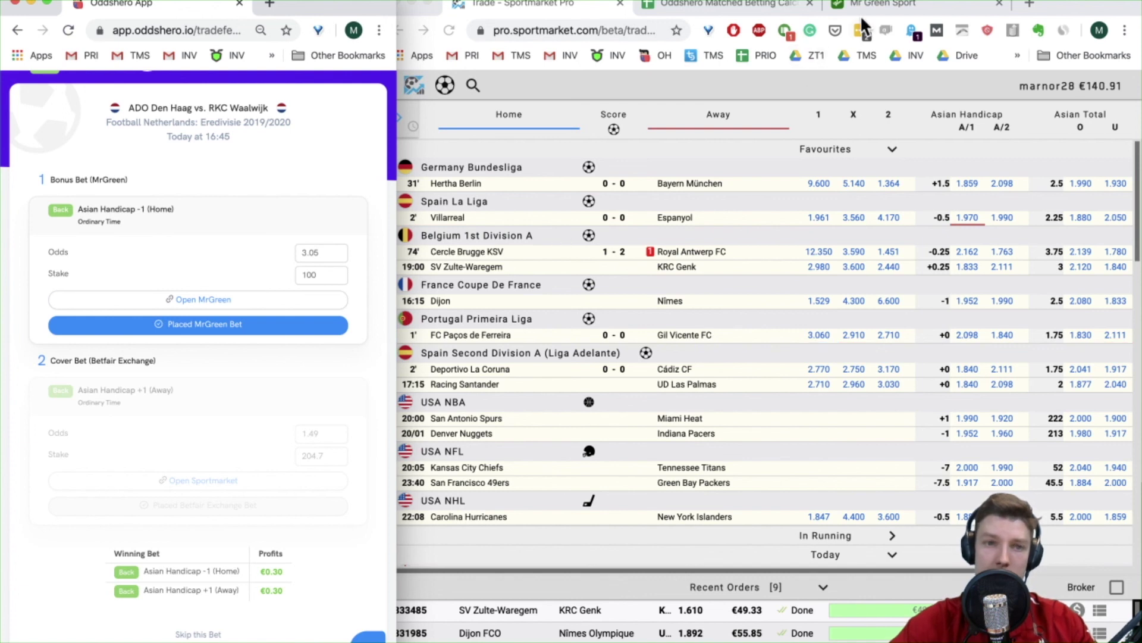
pyautogui.click(895, 5)
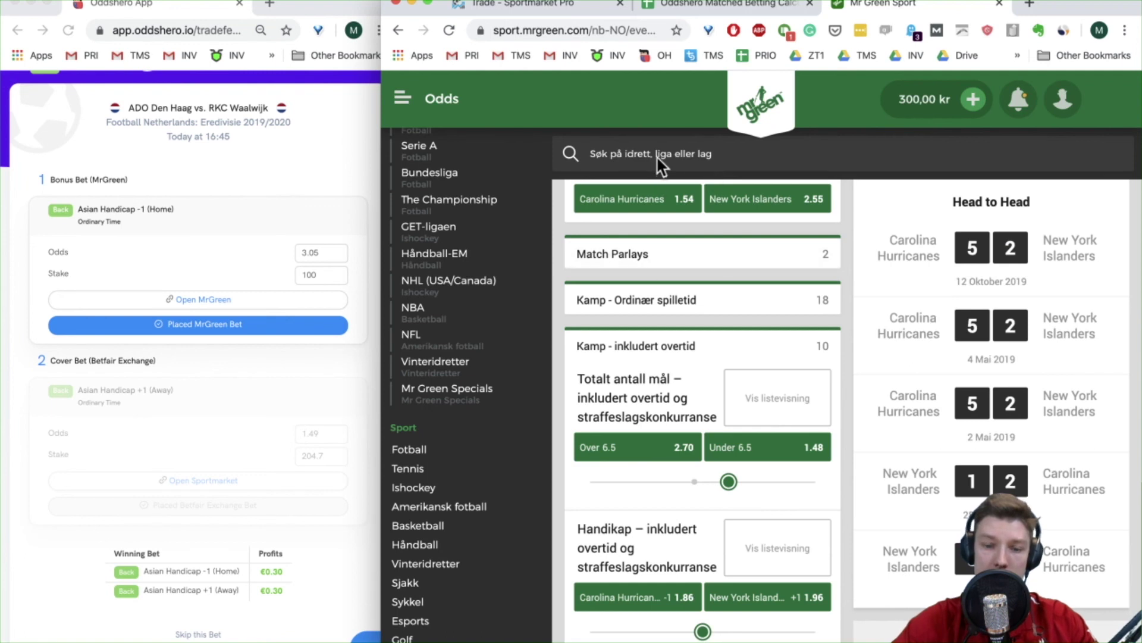
# Step: Search Mr Green for "den haag" and open the match list of ADO Den Haag
pyautogui.click(657, 156)
pyautogui.write('den ga')
pyautogui.press('BackSpace')
pyautogui.press('BackSpace')
pyautogui.write('ha')
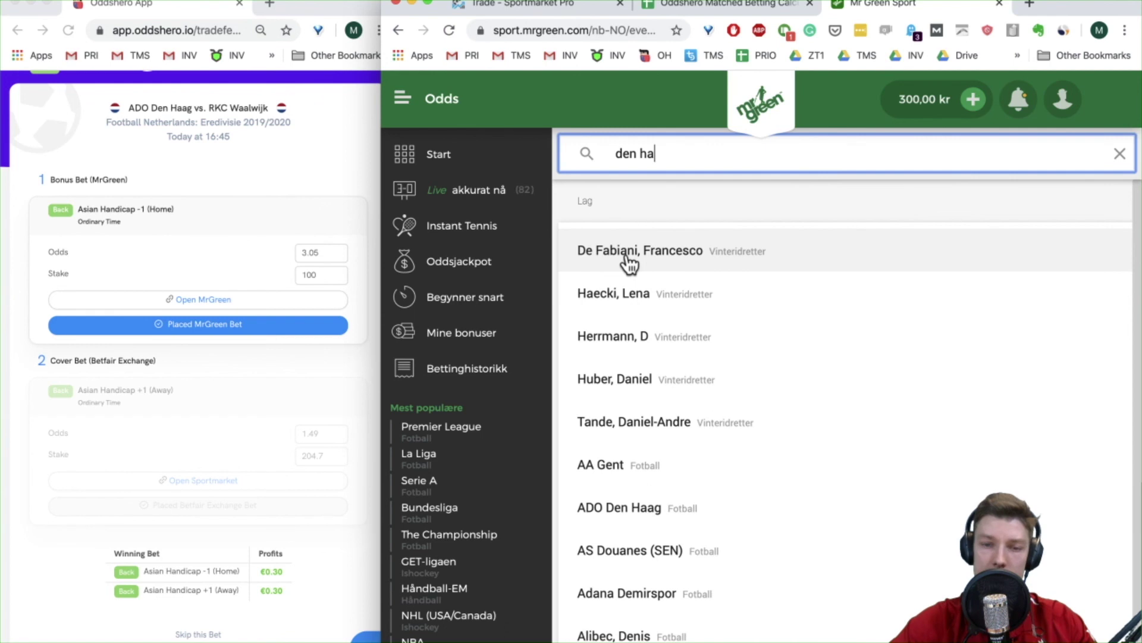
pyautogui.write('ag')
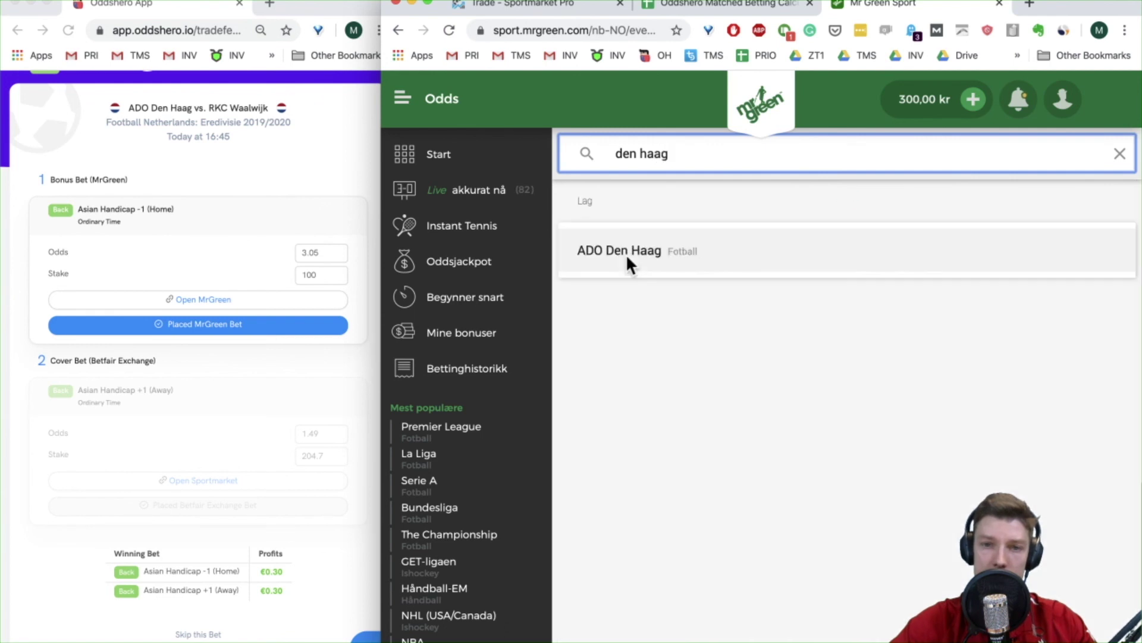
pyautogui.click(613, 266)
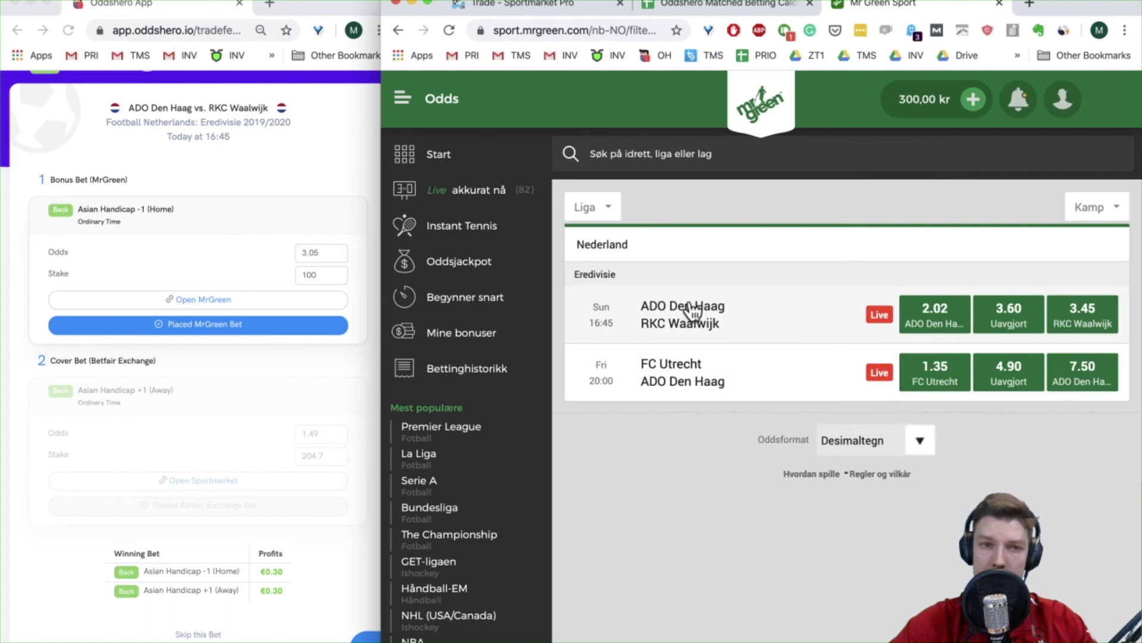
# Step: Open the ADO Den Haag - RKC Waalwijk match at Mr Green and expand its Asian Lines markets
pyautogui.click(689, 306)
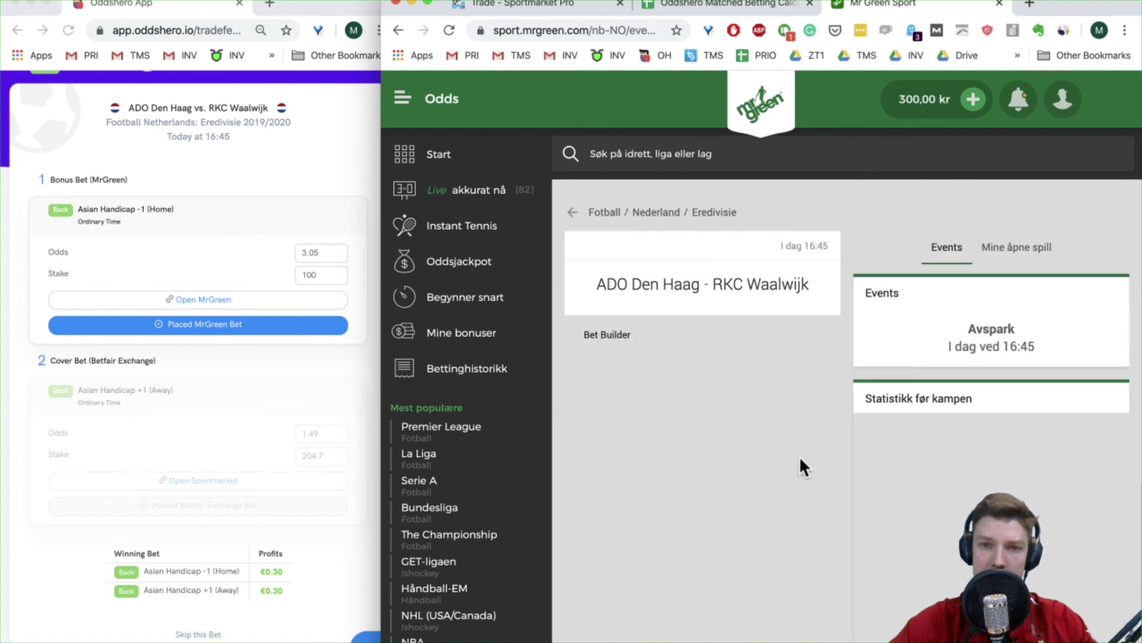
pyautogui.scroll(-1, 721, 485)
pyautogui.scroll(-3, 719, 477)
pyautogui.scroll(5, 684, 410)
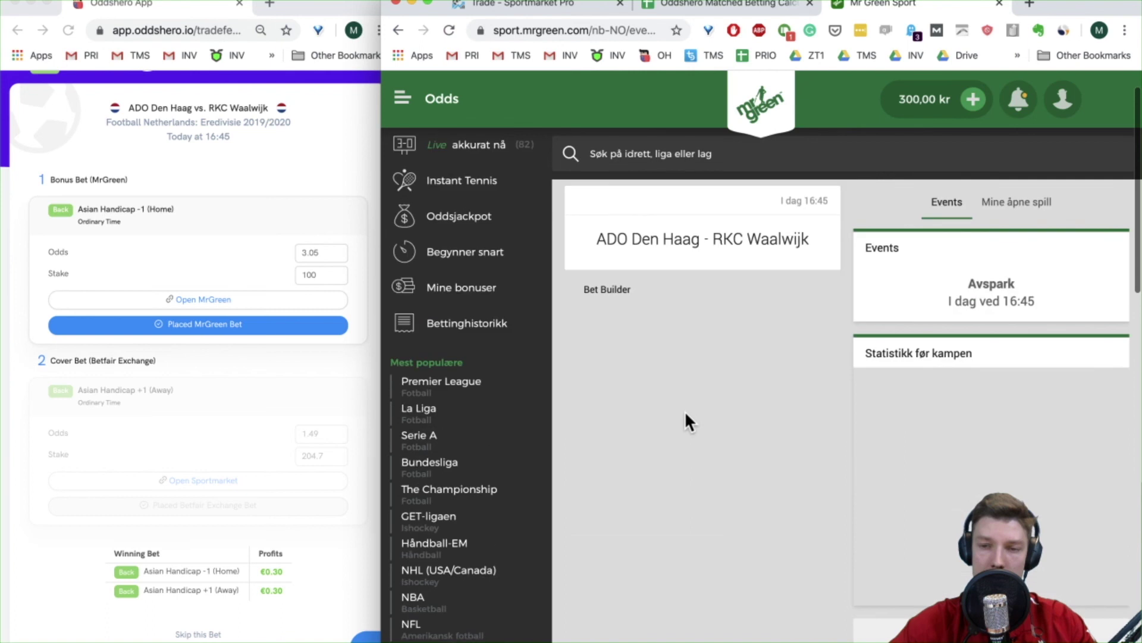
pyautogui.scroll(-1, 685, 407)
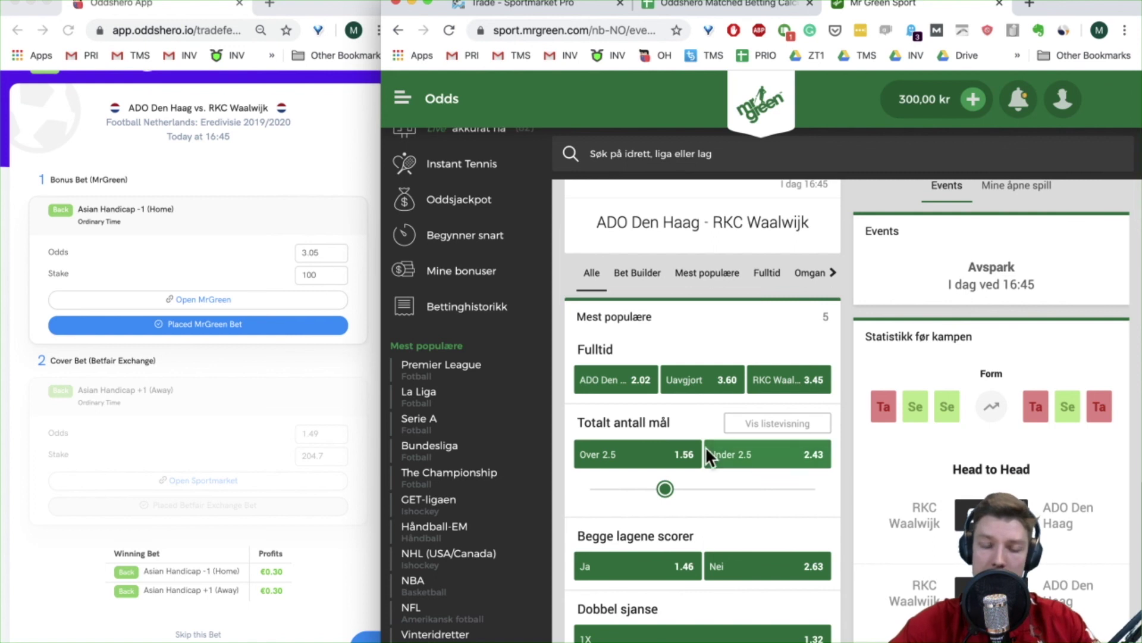
pyautogui.scroll(-5, 705, 447)
pyautogui.scroll(-2, 704, 458)
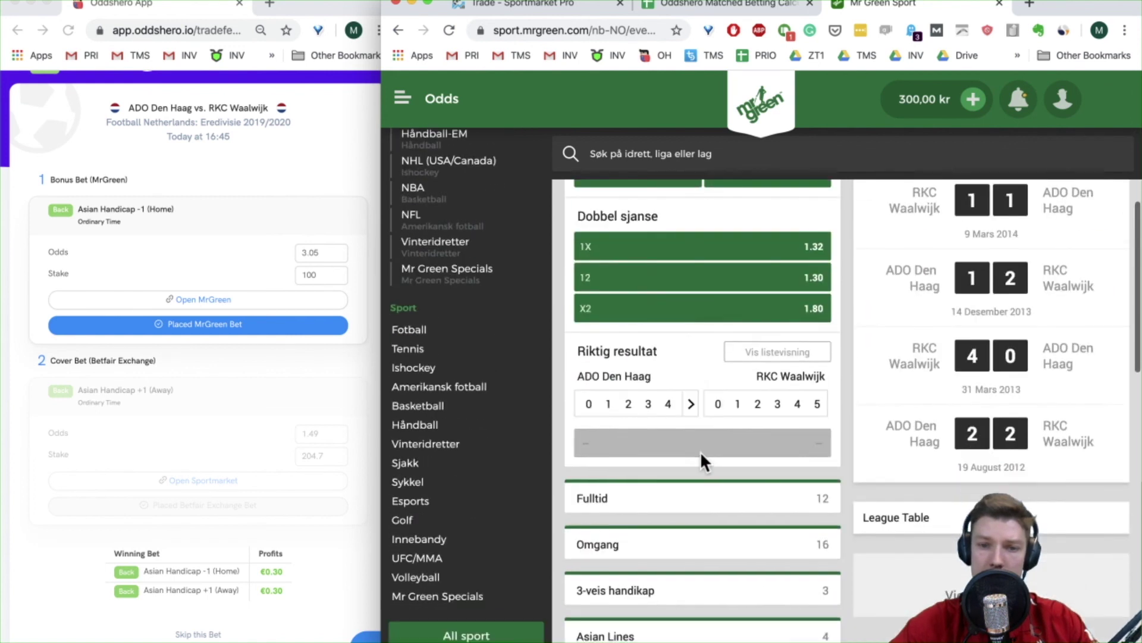
pyautogui.click(612, 589)
pyautogui.scroll(-6, 724, 501)
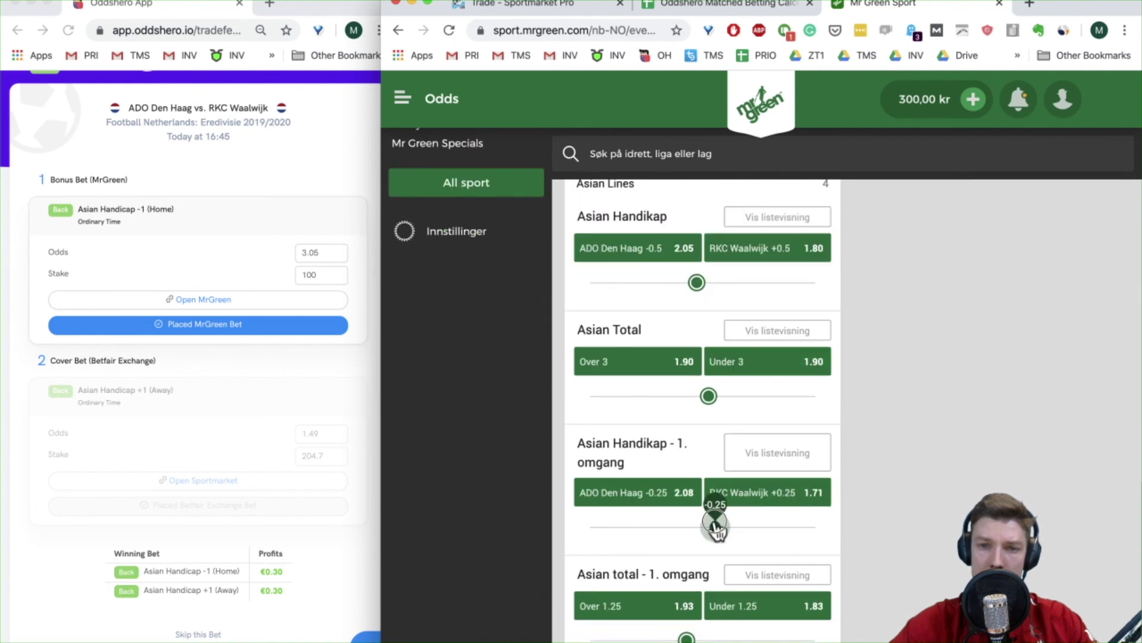
# Step: Set the full-time Asian handicap line to ADO Den Haag -1
pyautogui.click(715, 528)
pyautogui.scroll(1, 708, 476)
pyautogui.moveTo(698, 324); pyautogui.dragTo(673, 324)
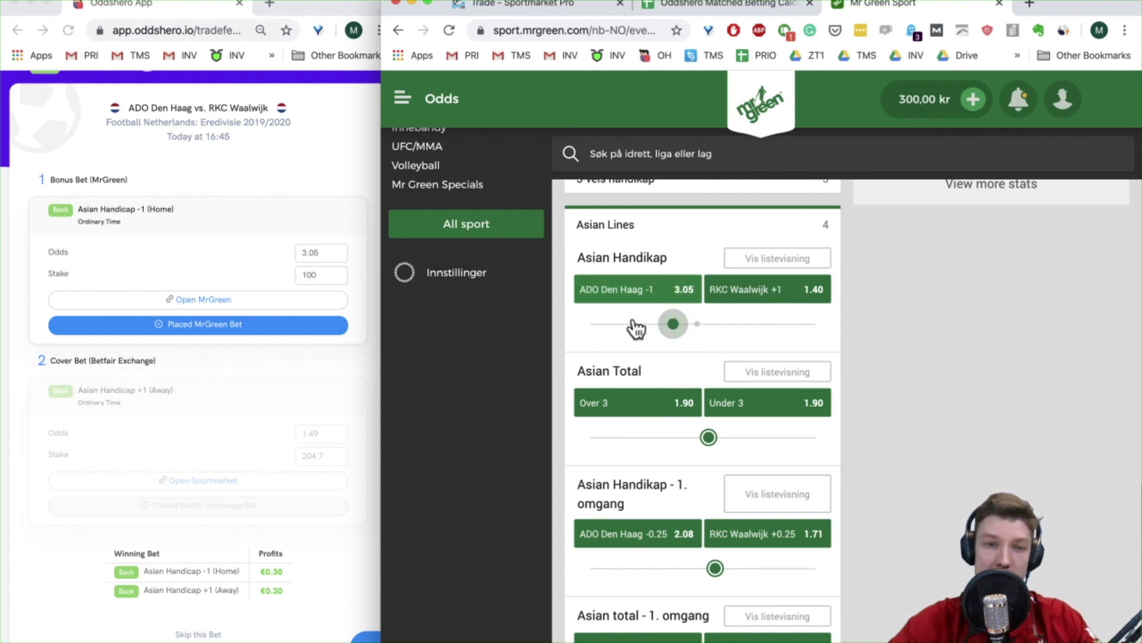
# Step: Switch to Sportmarket, search for RKC Waalwijk and add the ADO Den Haag – RKC Waalwijk game to the favourites
pyautogui.click(569, 5)
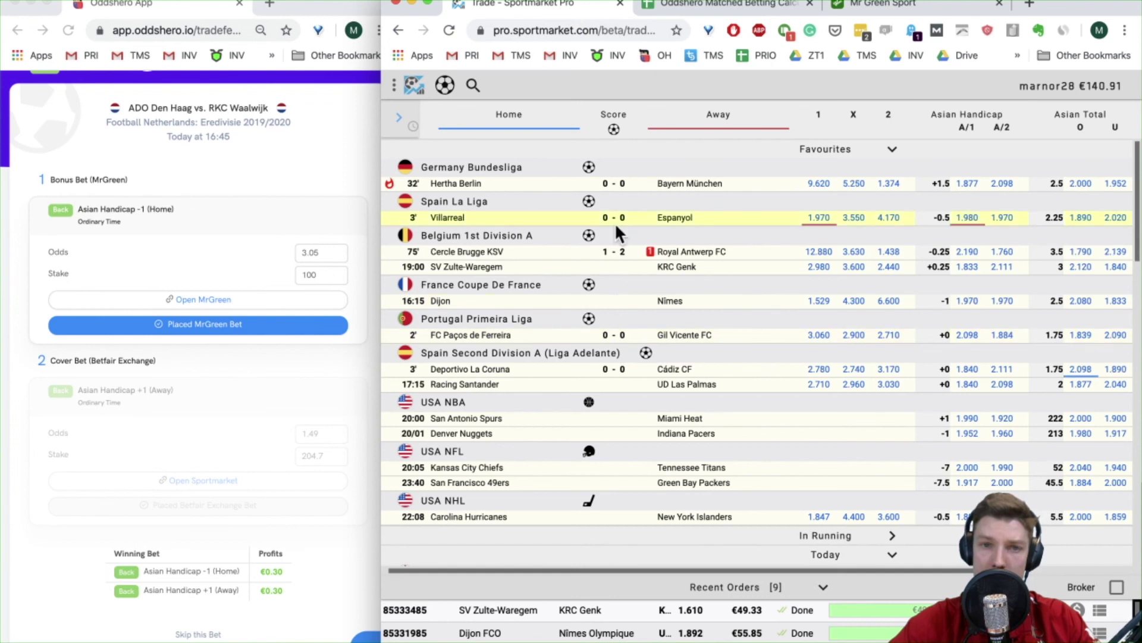
pyautogui.click(476, 84)
pyautogui.write('waal')
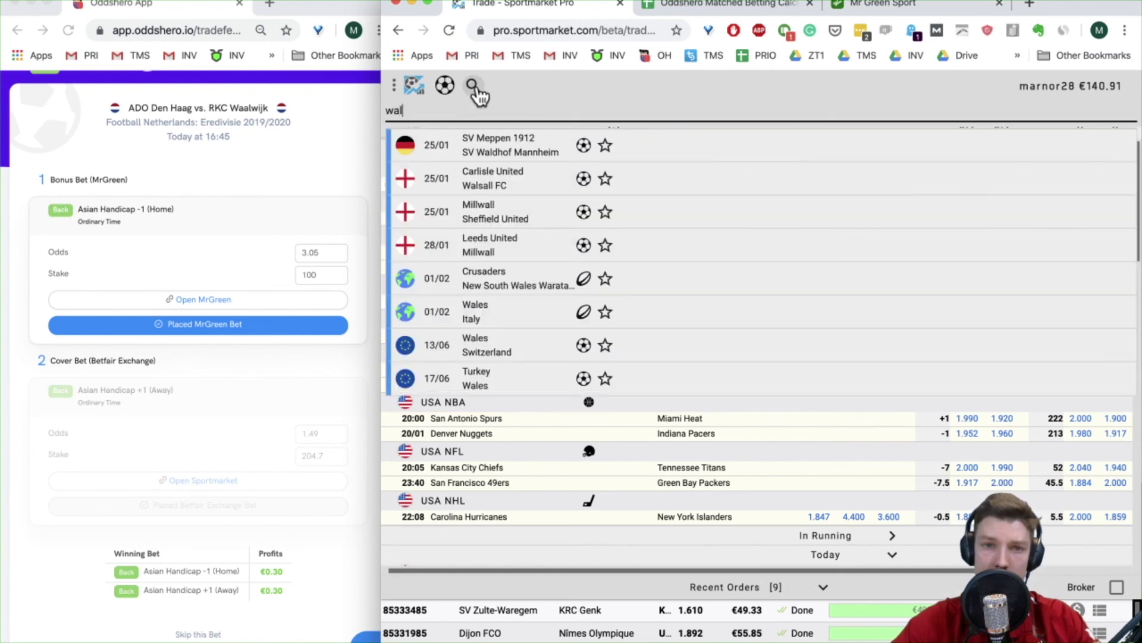
pyautogui.click(536, 150)
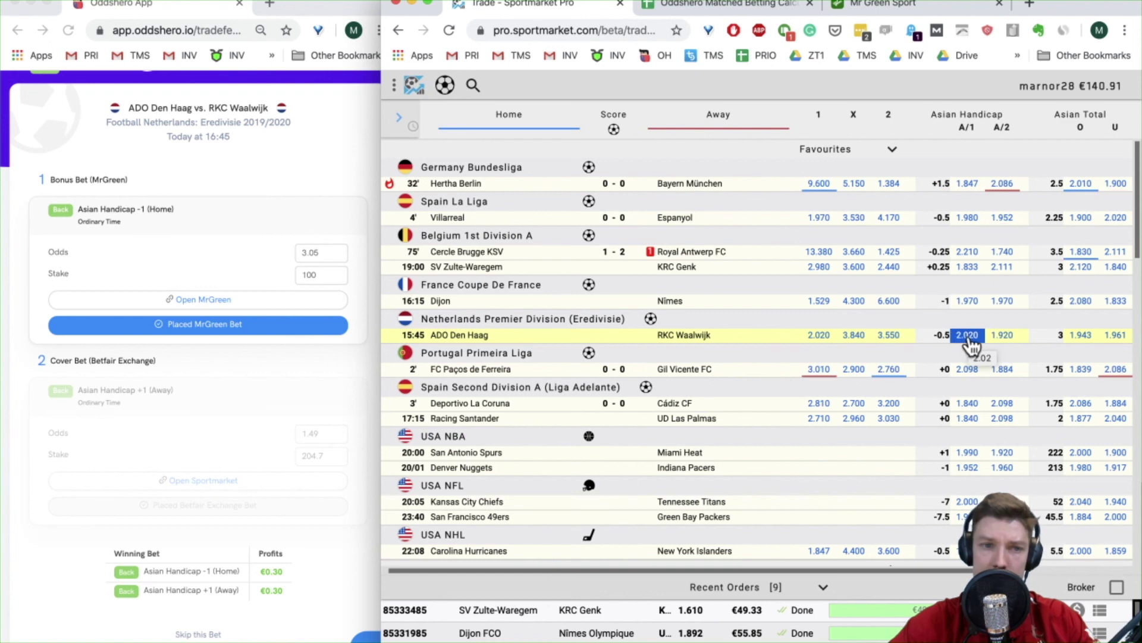
# Step: Open the RKC Waalwijk Asian handicap betslip and move to the +1.0 line to compare its price with the Oddshero cover bet
pyautogui.click(1000, 338)
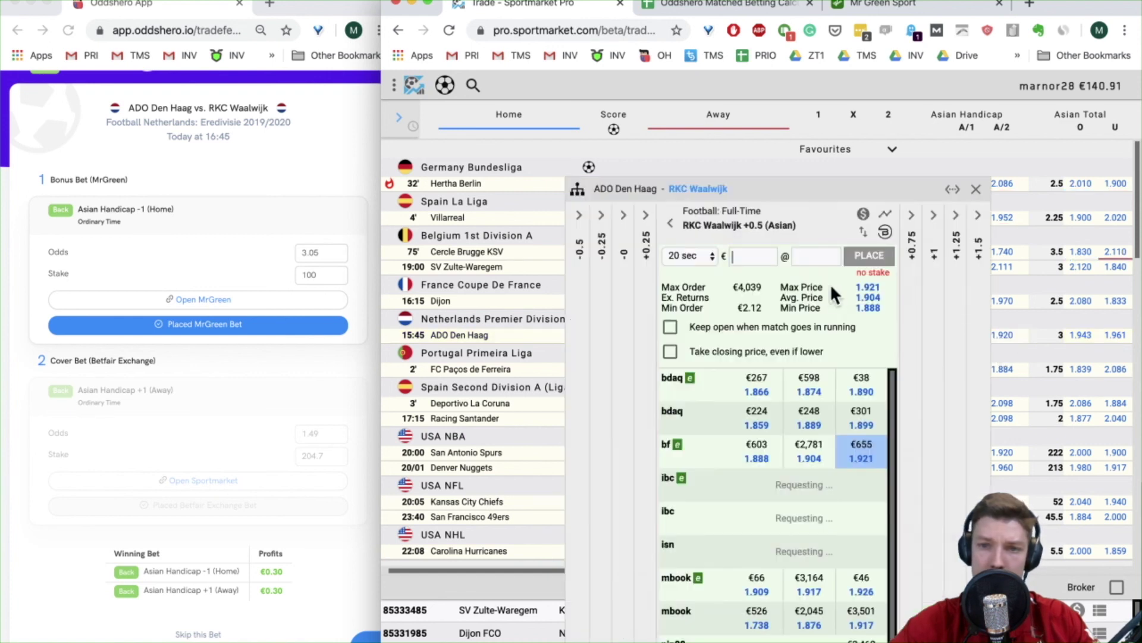
pyautogui.click(670, 224)
pyautogui.click(708, 221)
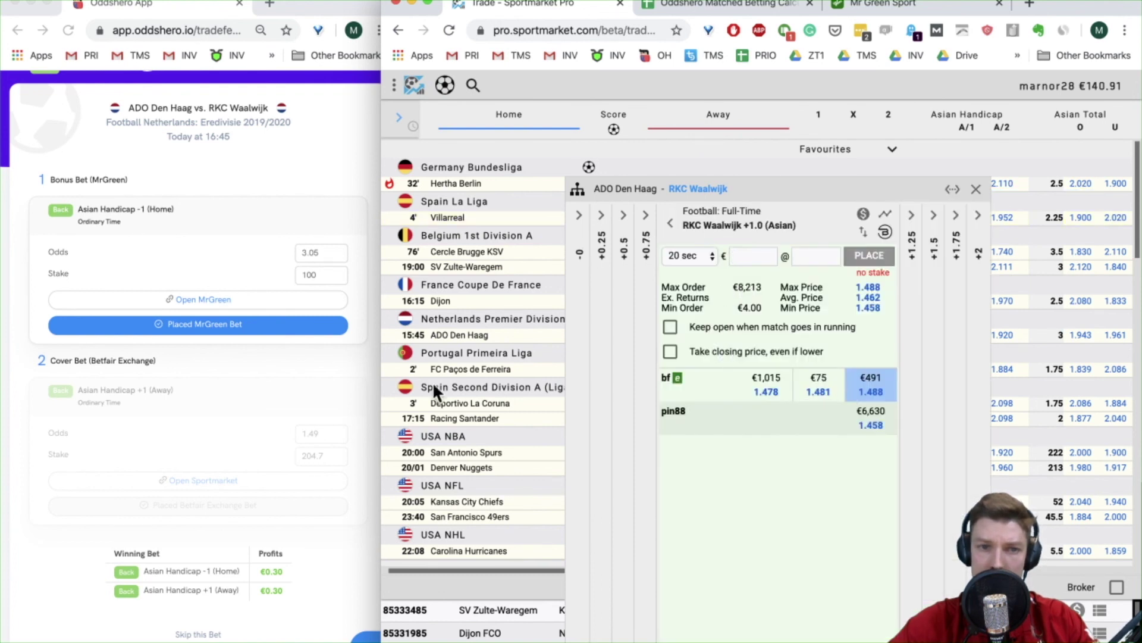
pyautogui.click(339, 382)
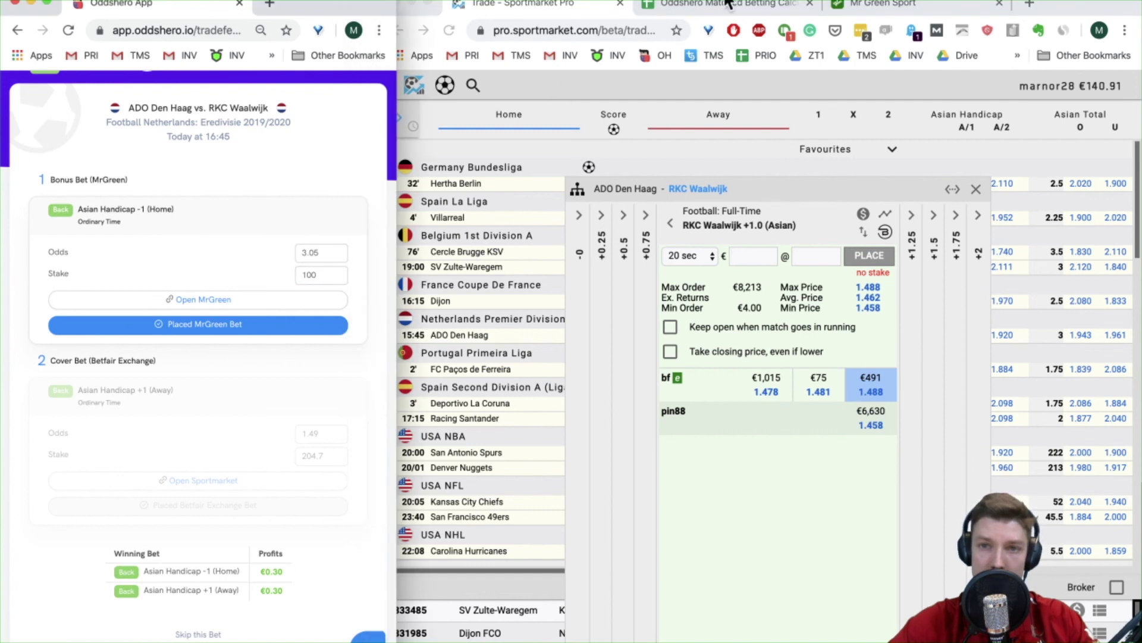
# Step: Return to Mr Green and place a 300 kr single on ADO Den Haag -1 Asian handicap at odds 3.05
pyautogui.click(863, 7)
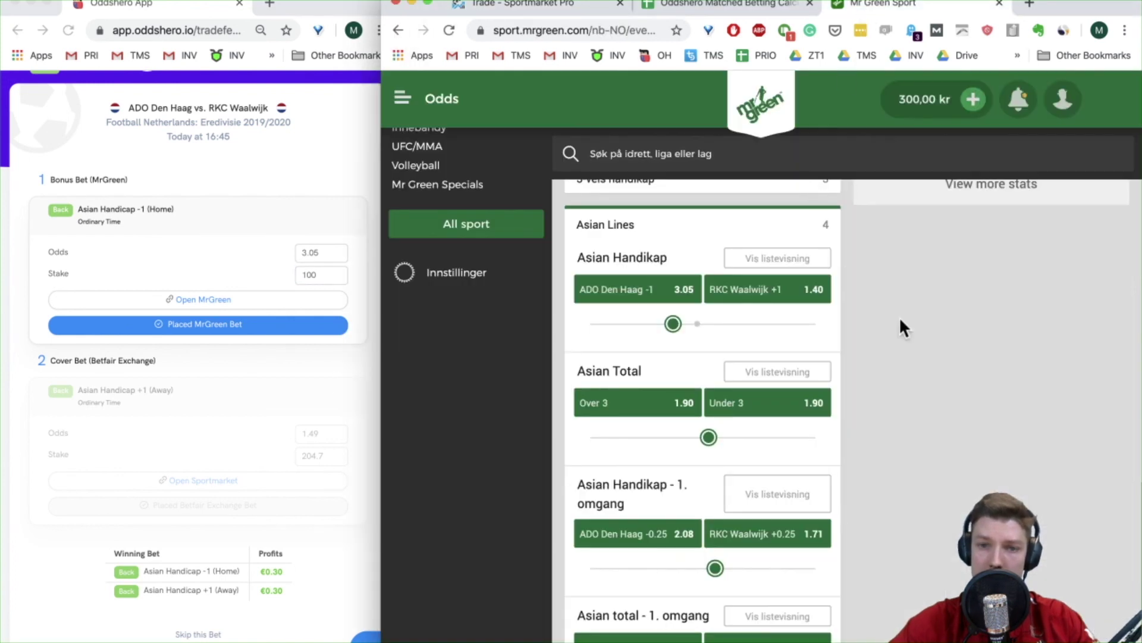
pyautogui.scroll(5, 881, 333)
pyautogui.scroll(-2, 714, 479)
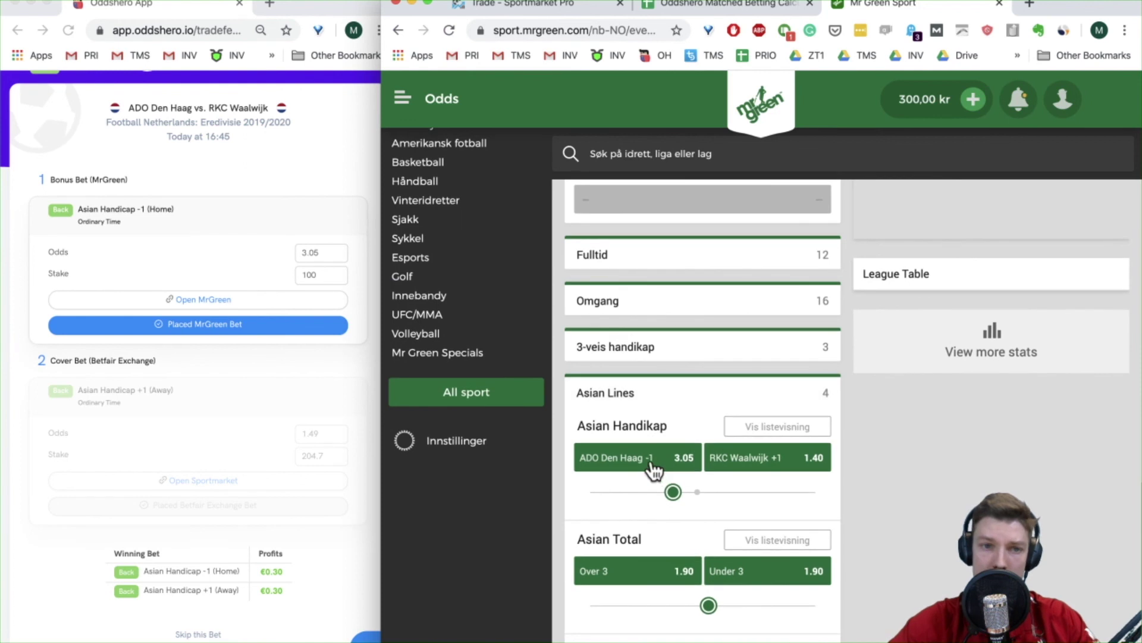
pyautogui.click(656, 470)
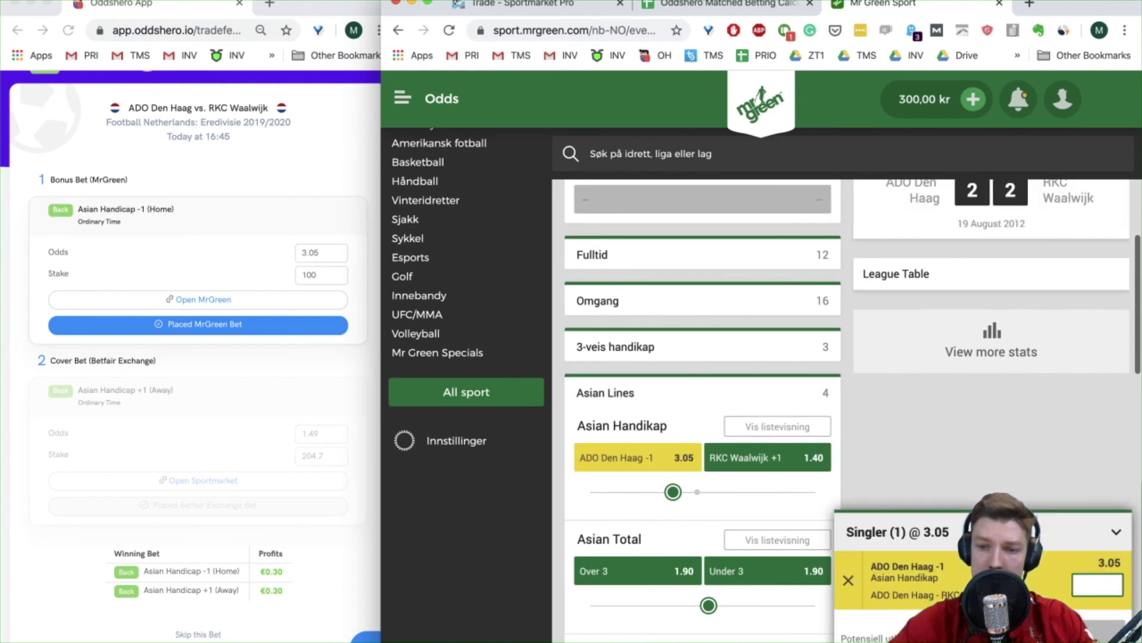
pyautogui.click(1066, 583)
pyautogui.write('300')
pyautogui.click(1104, 631)
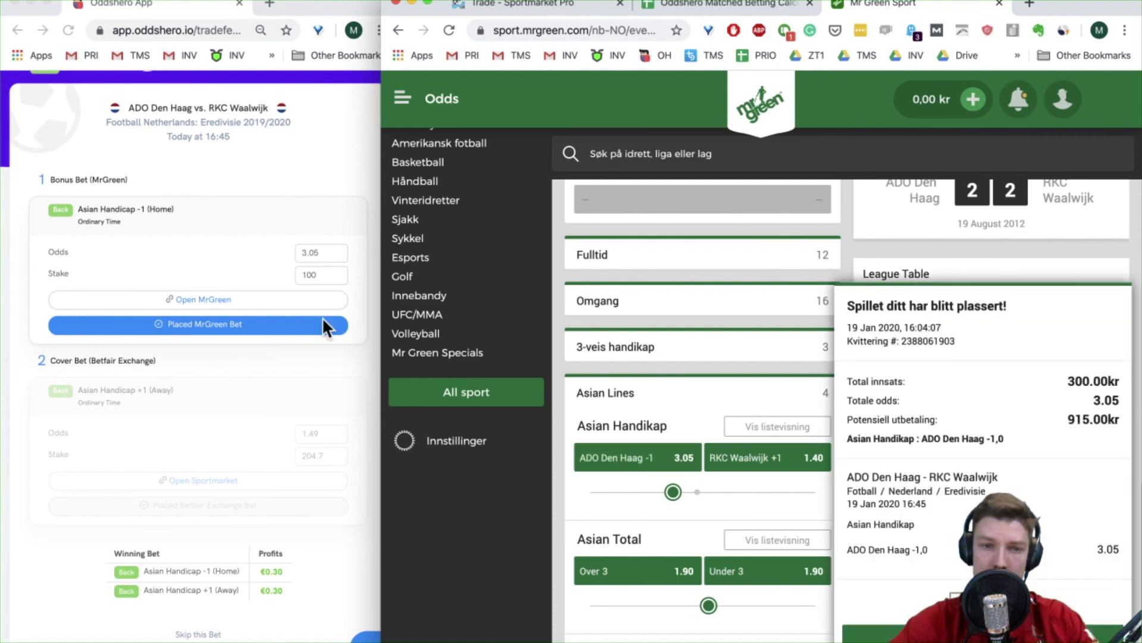
# Step: In Oddshero, set the MrGreen bonus bet's stake to 30 and register the bet as placed
pyautogui.click(271, 279)
pyautogui.doubleClick(330, 275)
pyautogui.write('30')
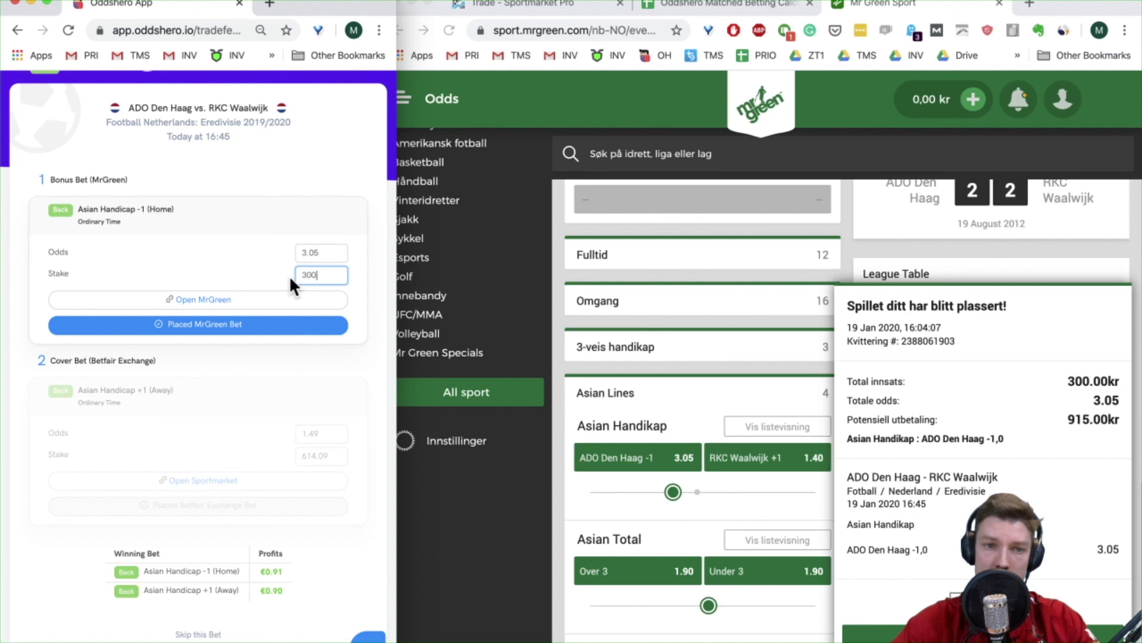
pyautogui.click(215, 325)
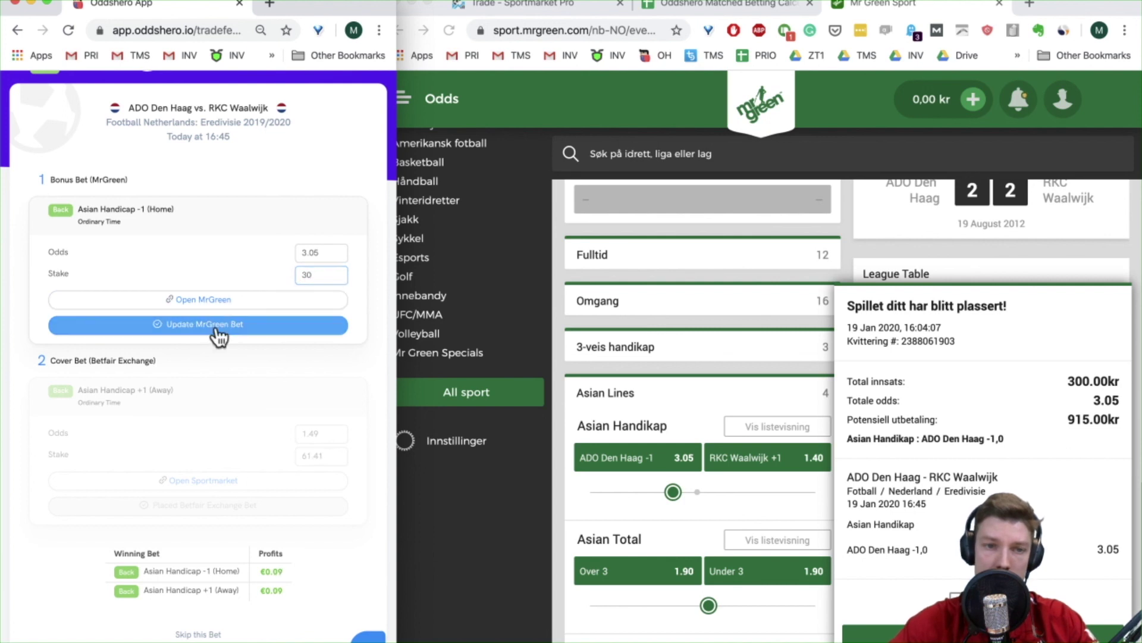
# Step: Switch to Sportmarket, place a €61.41 order on RKC Waalwijk +1.0 at price 1.488 and close the betslip
pyautogui.click(601, 7)
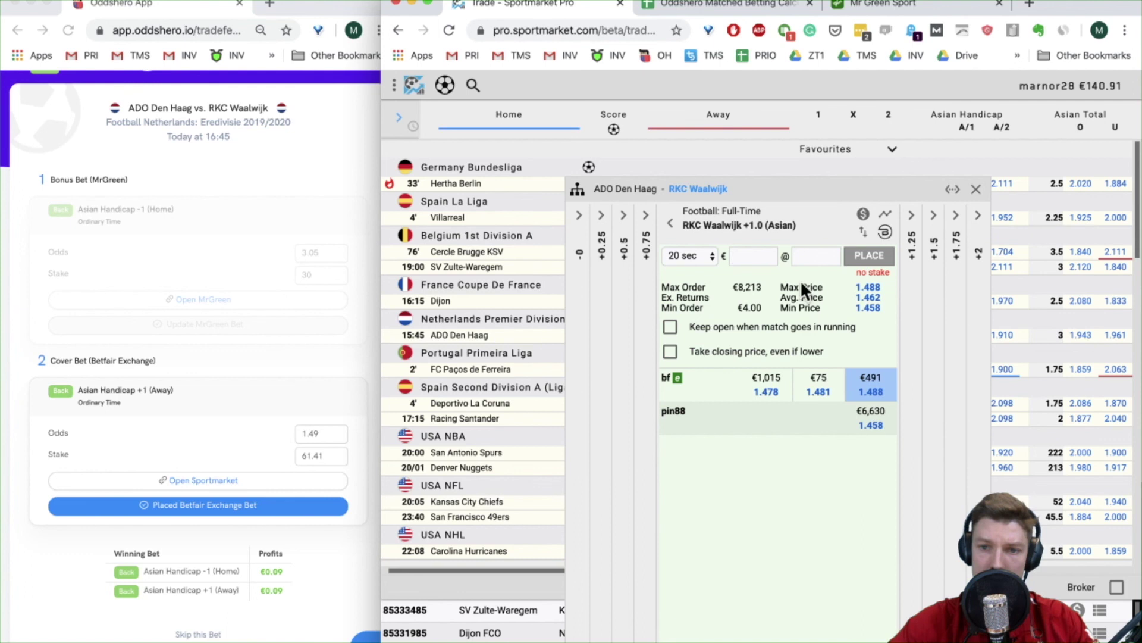
pyautogui.click(882, 398)
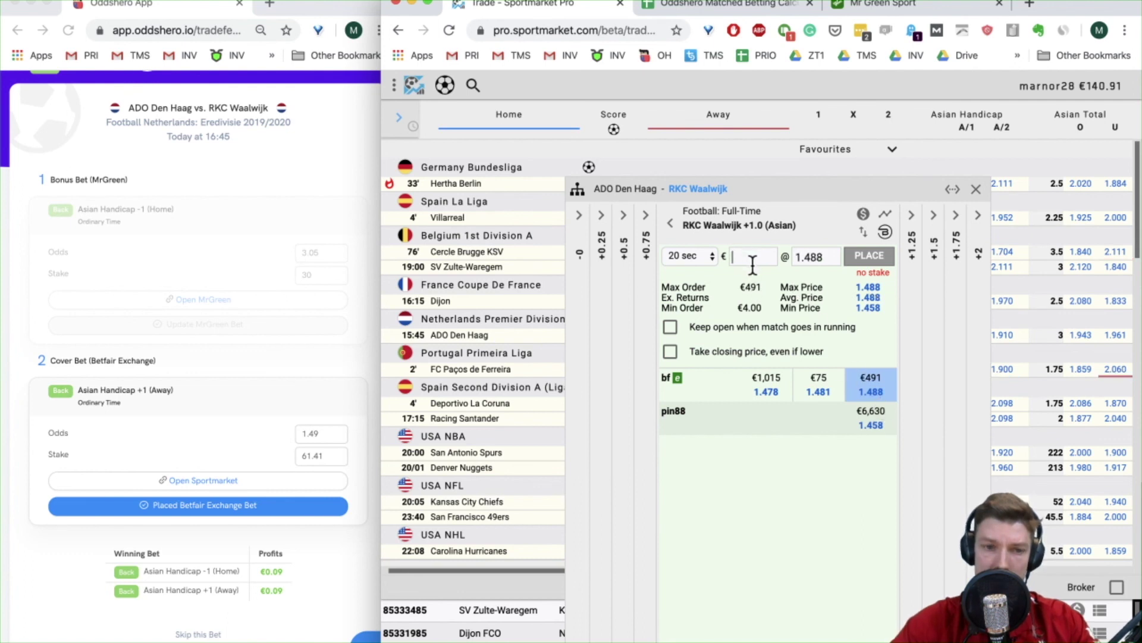
pyautogui.write('61.')
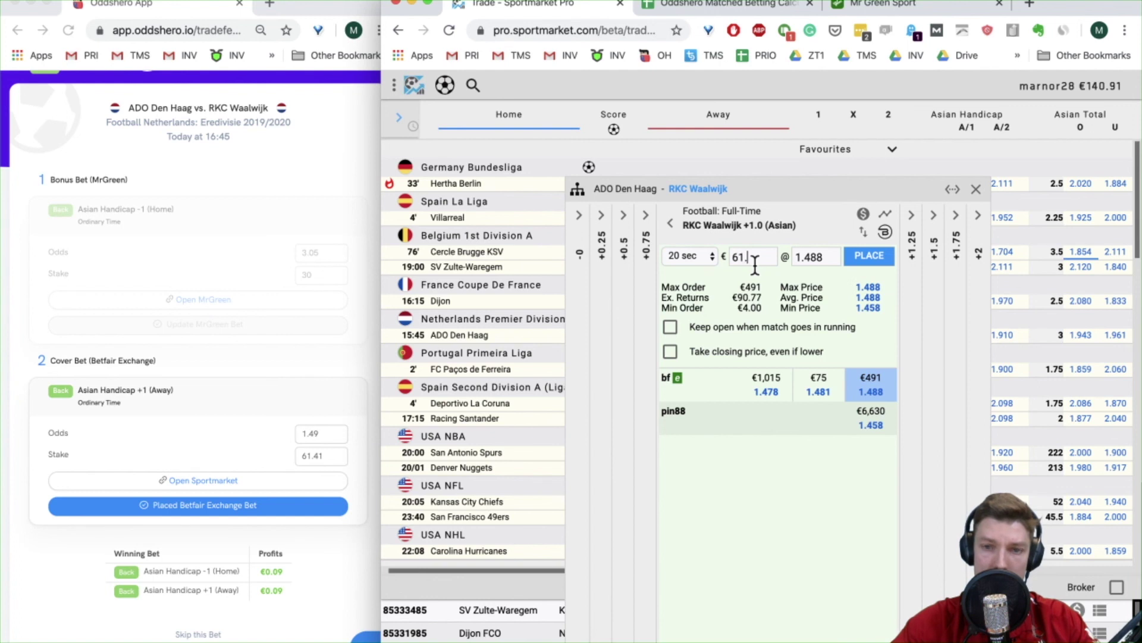
pyautogui.write('4')
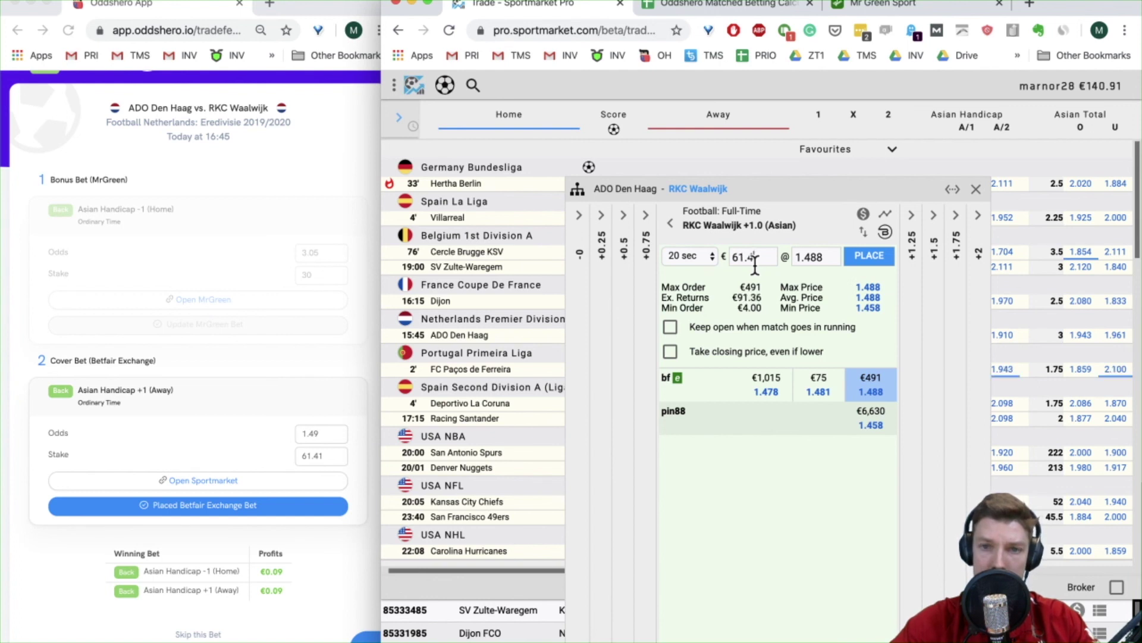
pyautogui.write('1')
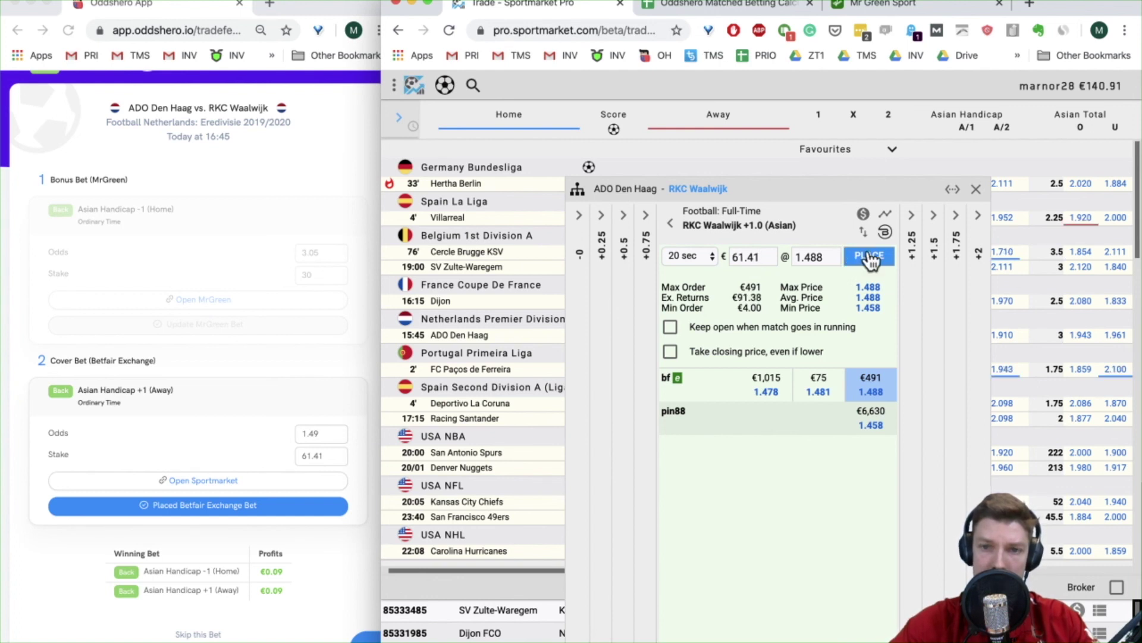
pyautogui.click(869, 257)
pyautogui.click(778, 476)
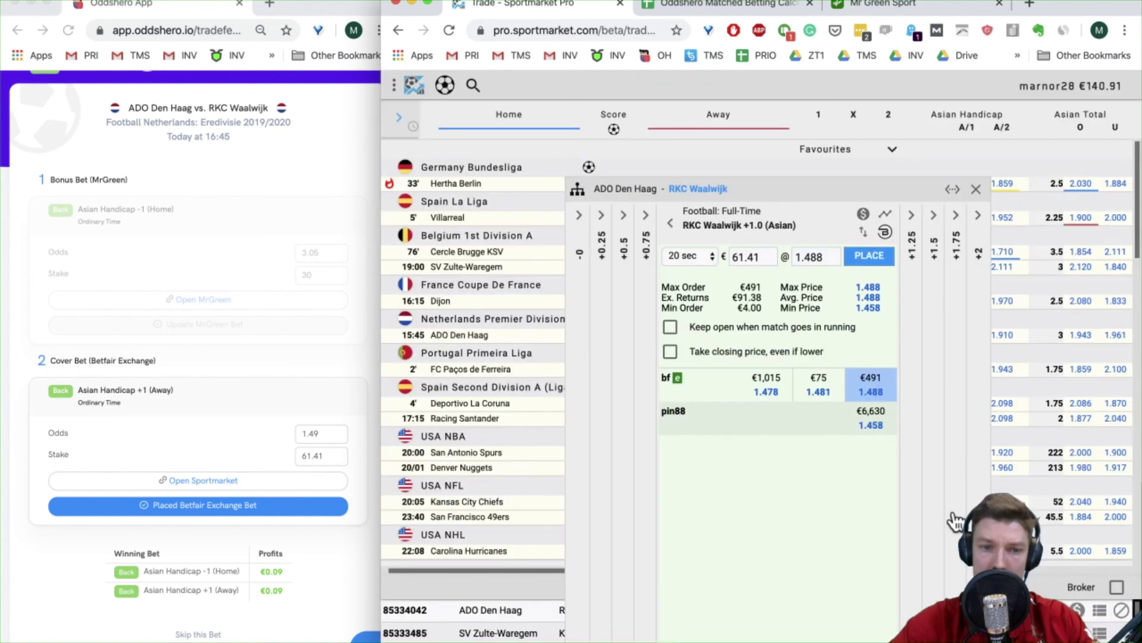
pyautogui.click(308, 456)
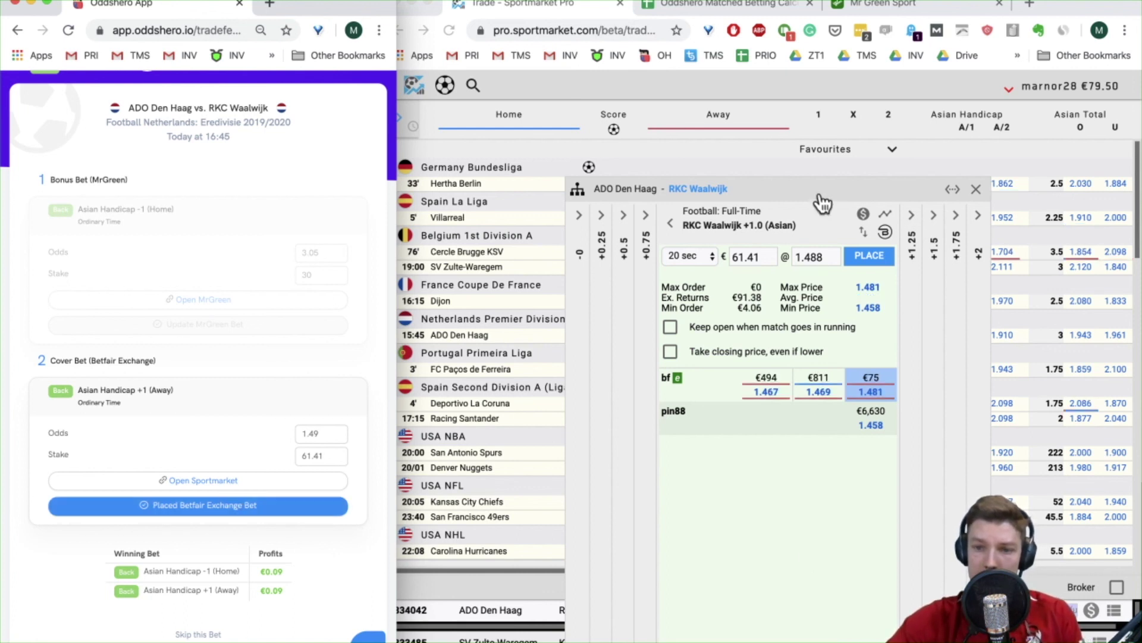
pyautogui.click(1029, 456)
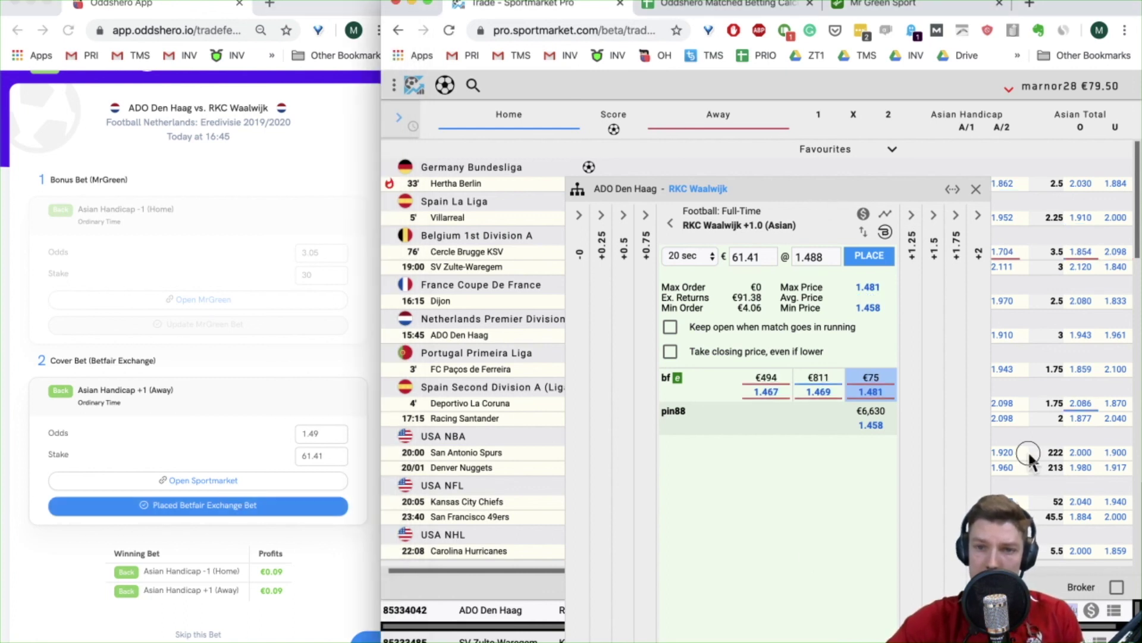
pyautogui.click(978, 188)
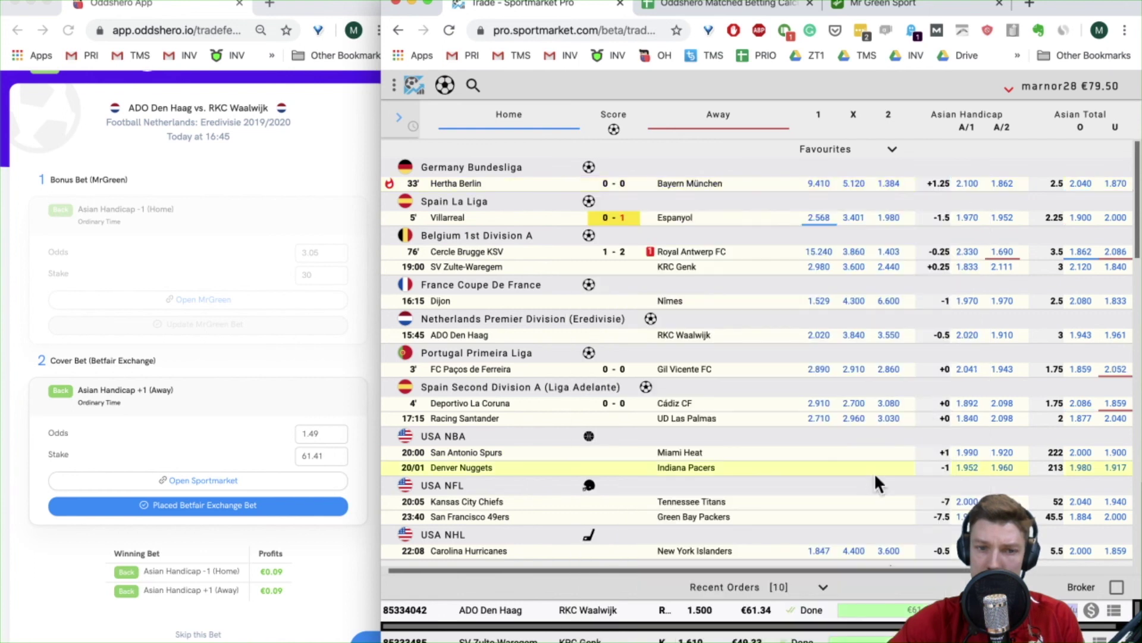
# Step: In Oddshero, set the cover bet's stake to 61.34 and register the Betfair Exchange bet as placed
pyautogui.click(327, 456)
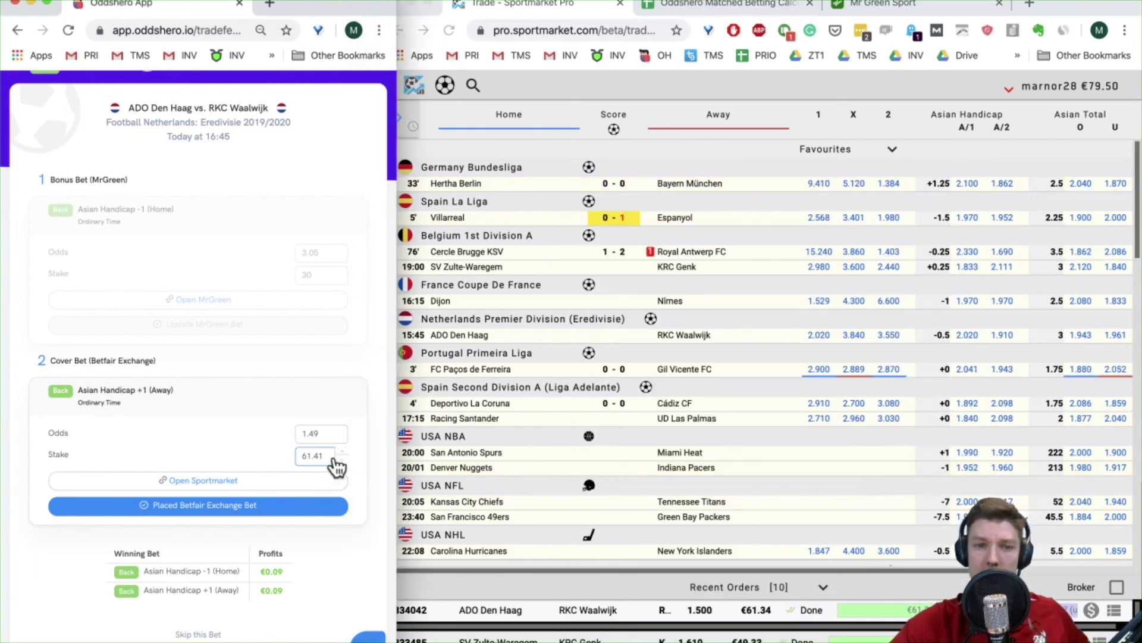
pyautogui.press('BackSpace')
pyautogui.press('BackSpace')
pyautogui.write('34')
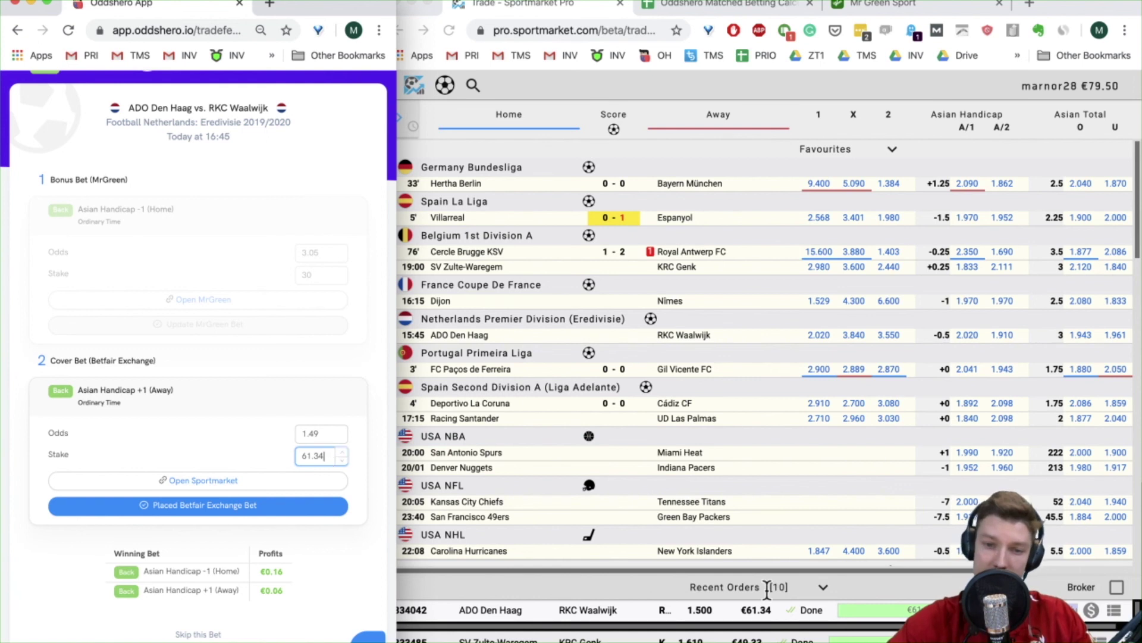
pyautogui.click(182, 510)
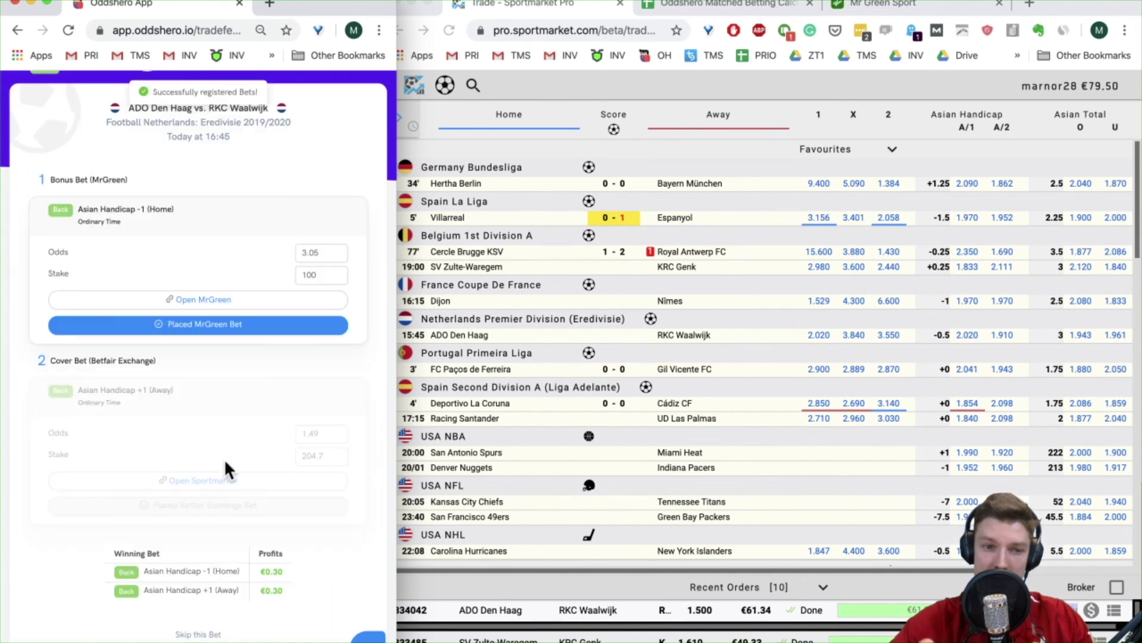